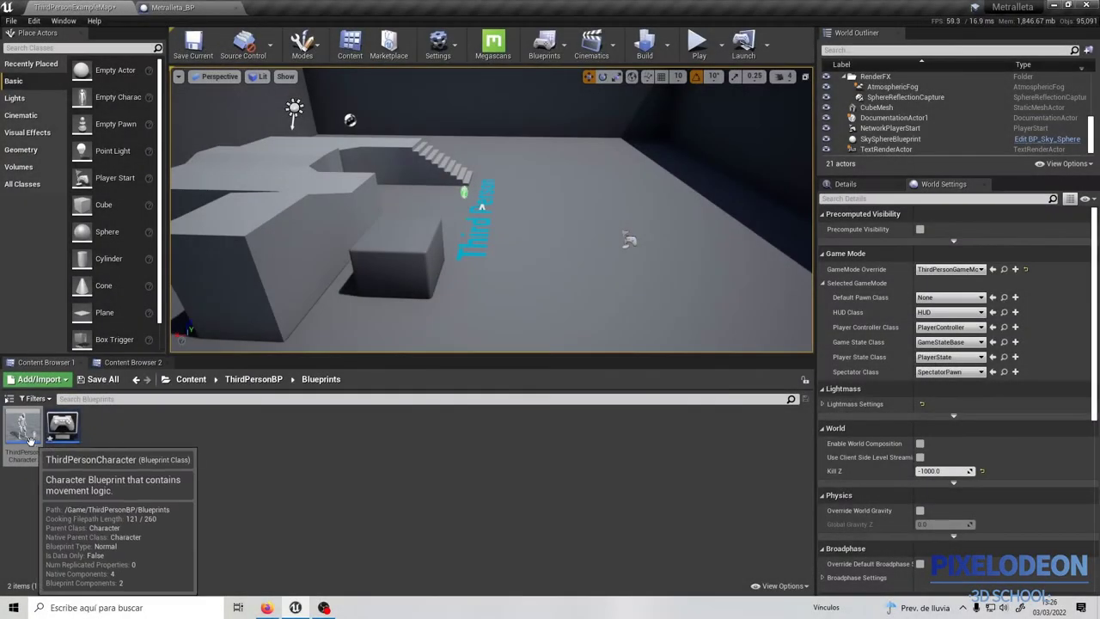
Open the ThirdPersonCharacter blueprint and add an Arrow component, keeping the name Arrow1
double_click(15, 432)
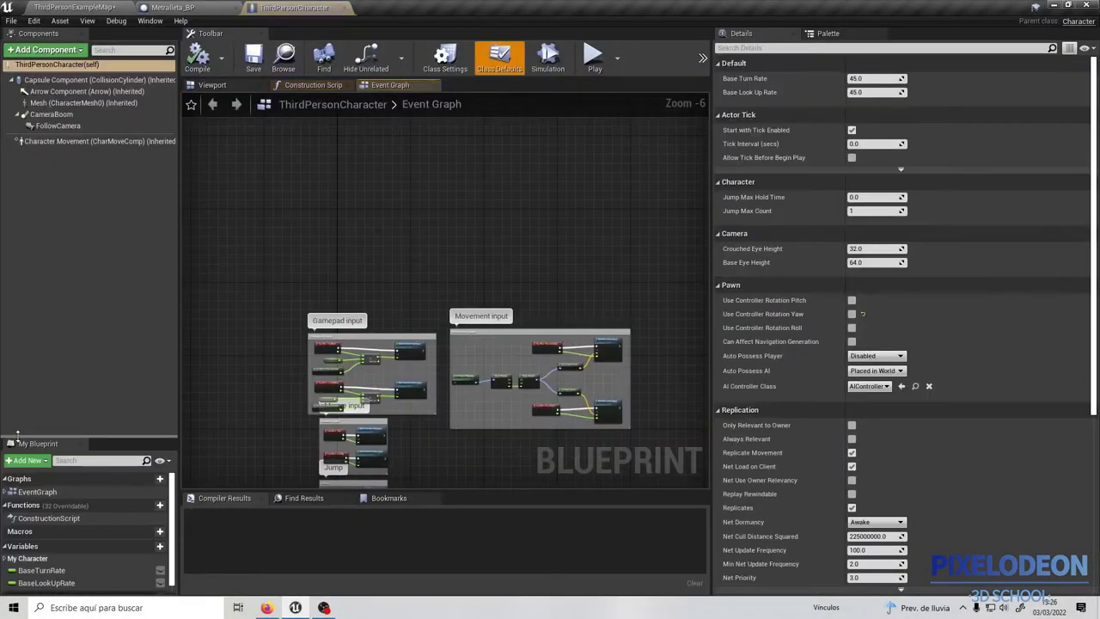
left_click(61, 52)
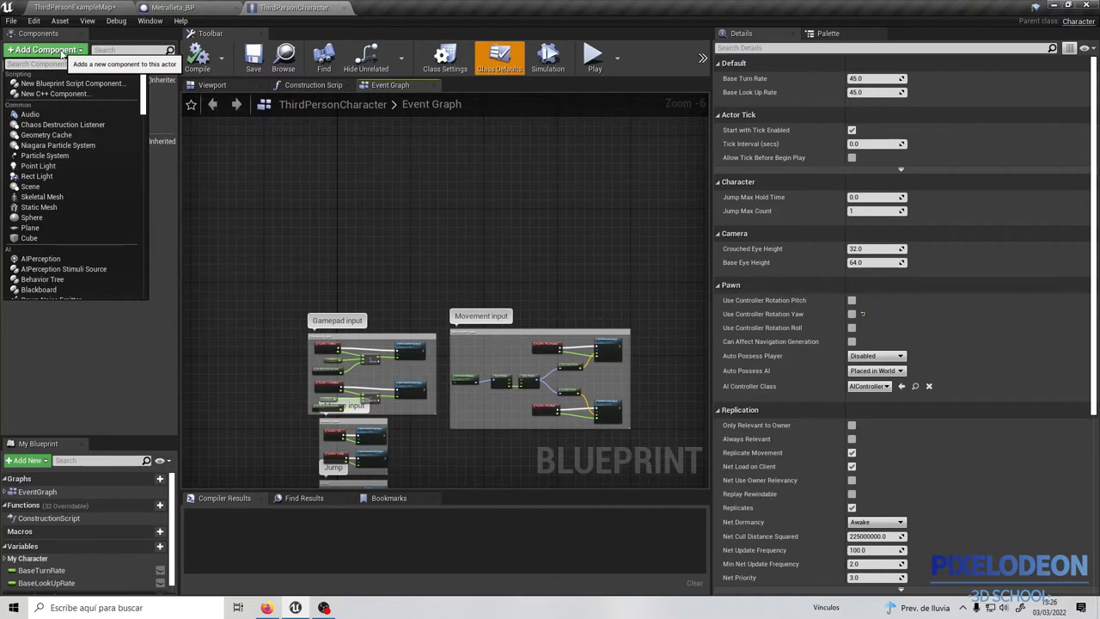
type("a")
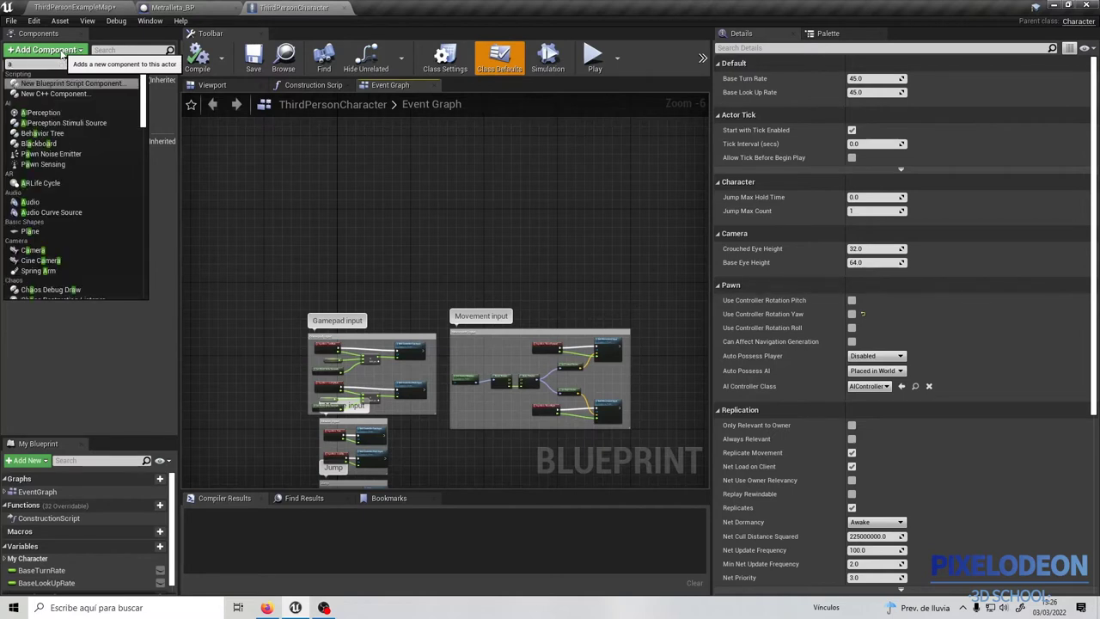
type("rroe")
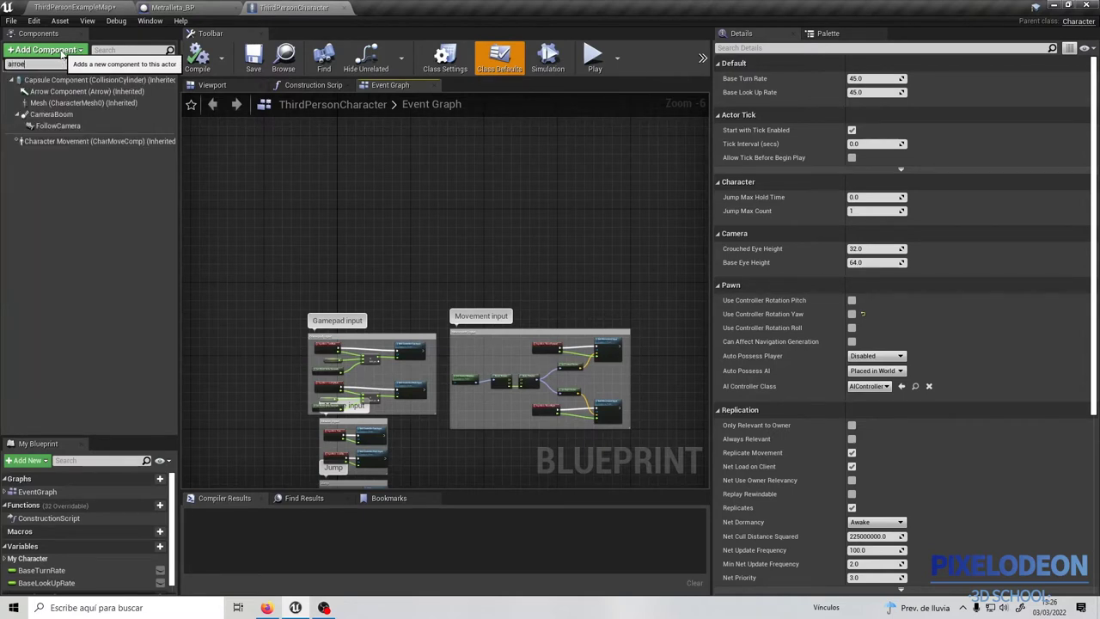
key("BackSpace")
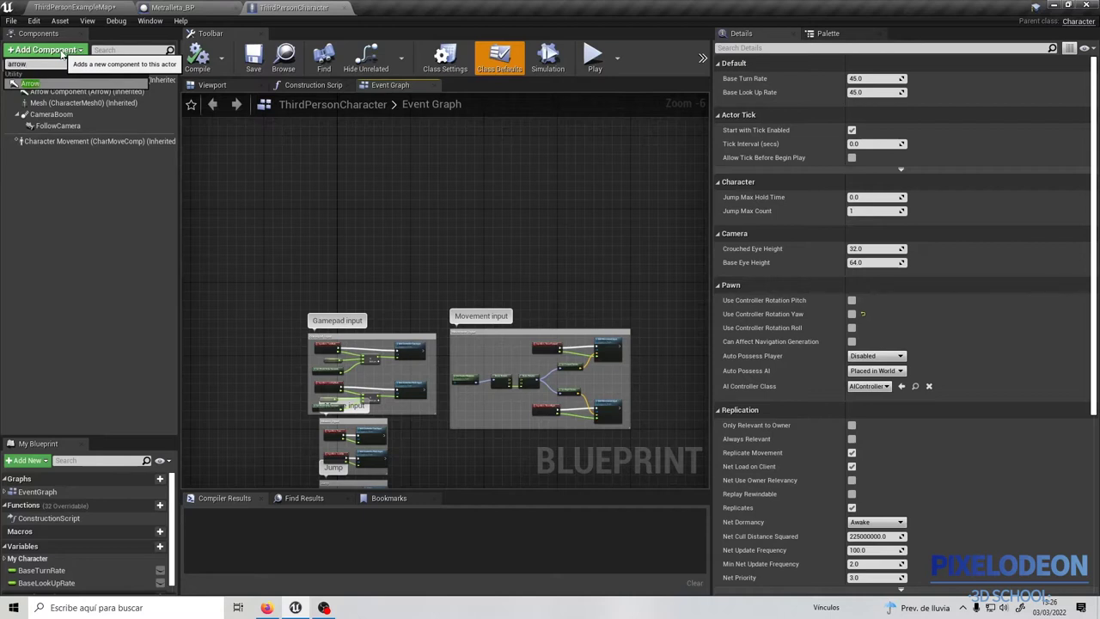
key("Return")
left_click(56, 223)
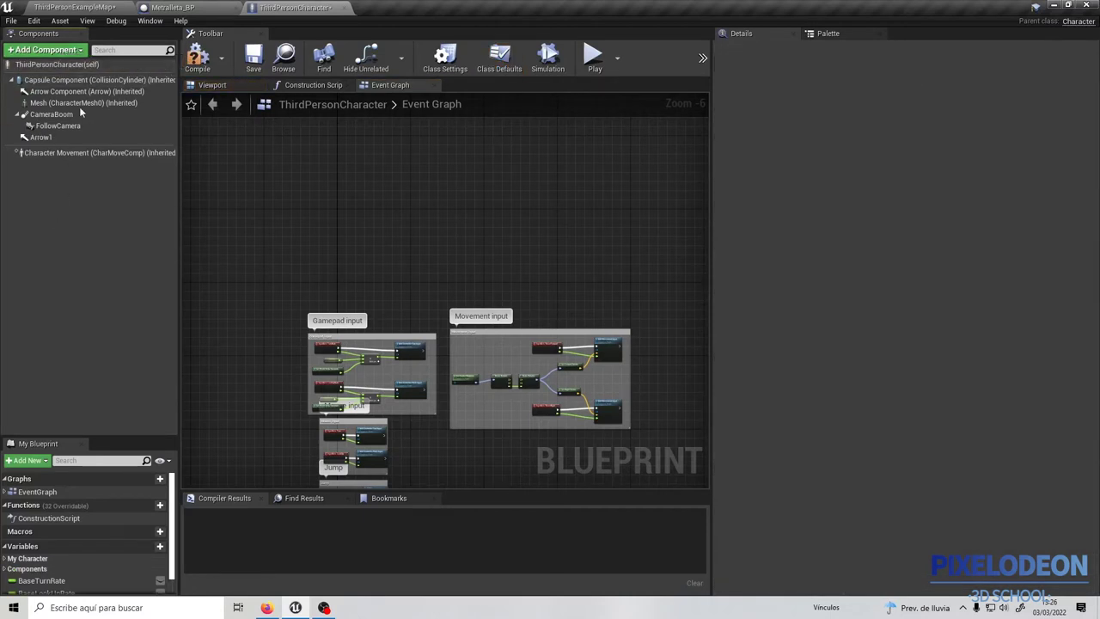
In the Viewport, drag Arrow1 along its Y axis to a location of about -87.26
left_click(206, 84)
mouse_move(598, 276)
left_mouse_down()
mouse_move(567, 249)
mouse_move(556, 313)
left_mouse_up()
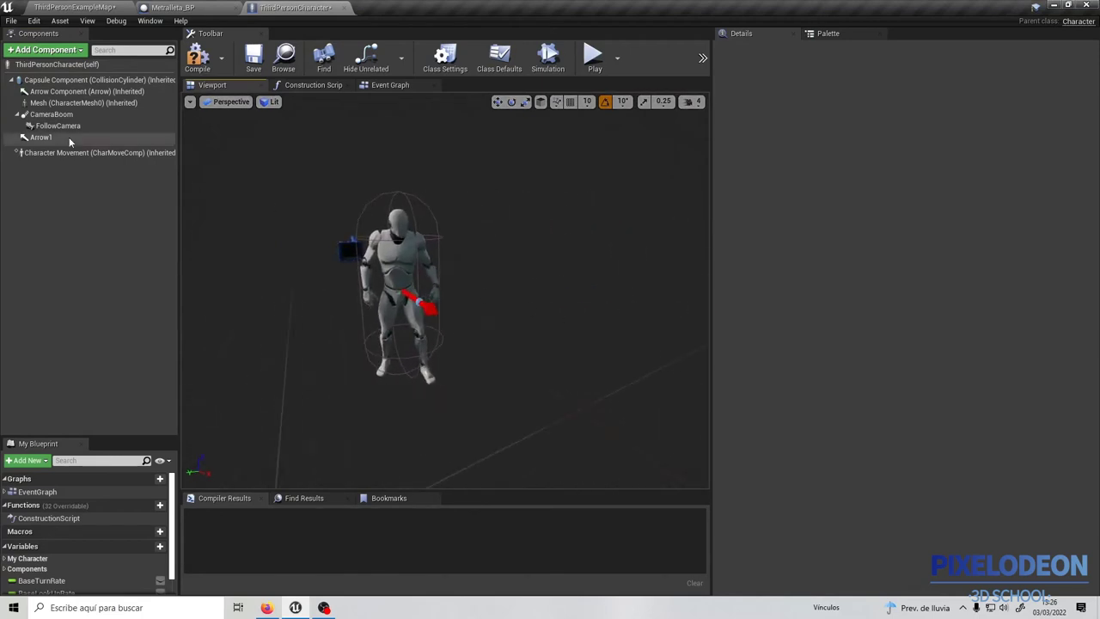
left_click(69, 137)
left_click_drag(399, 294, 453, 286)
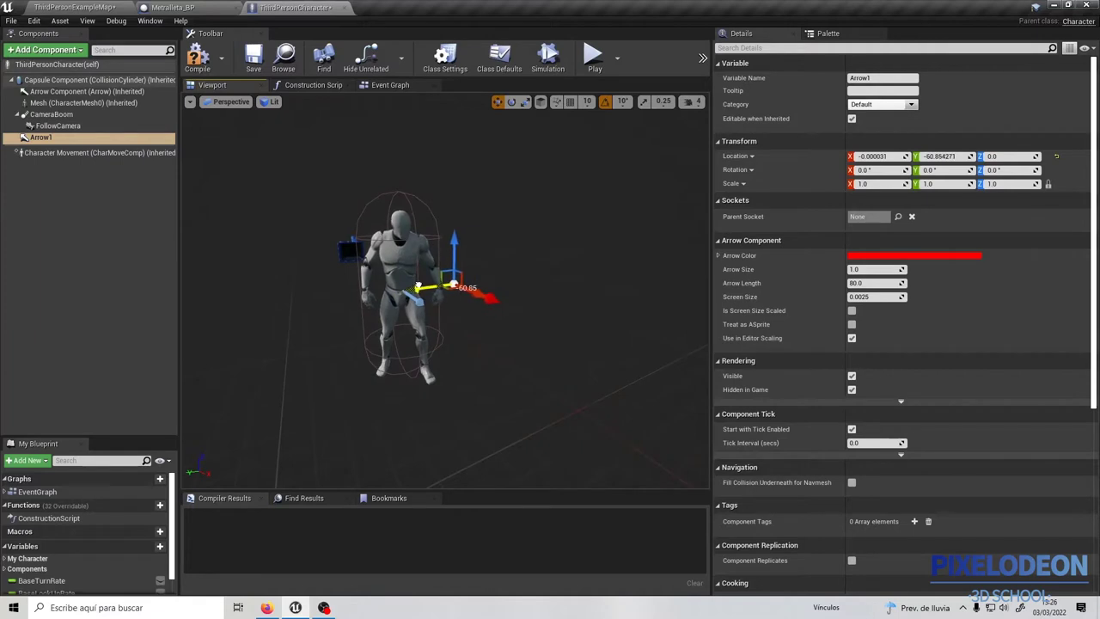
left_click_drag(417, 287, 435, 286)
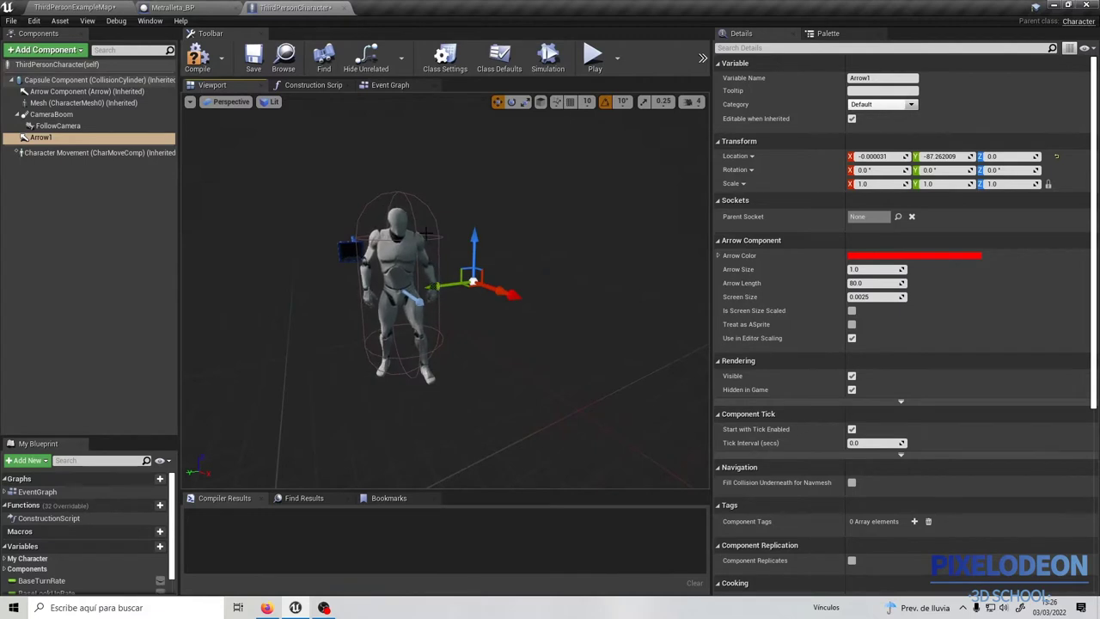
Glance at Metralleta_BP, then open the ThirdPersonCharacter Event Graph
left_click(174, 8)
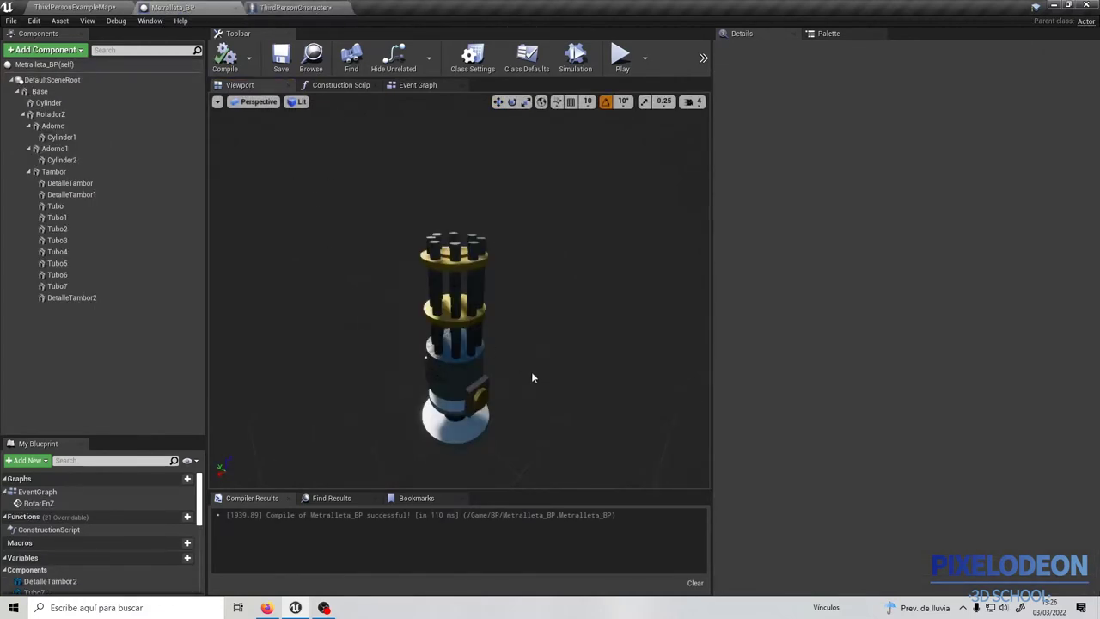
left_click(294, 8)
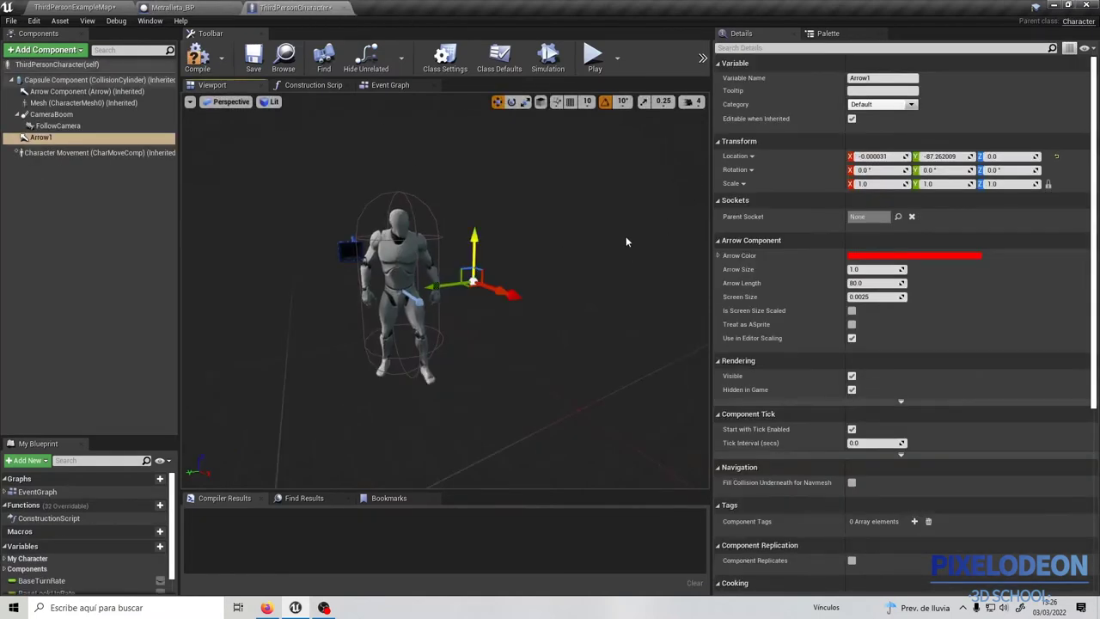
left_click(389, 86)
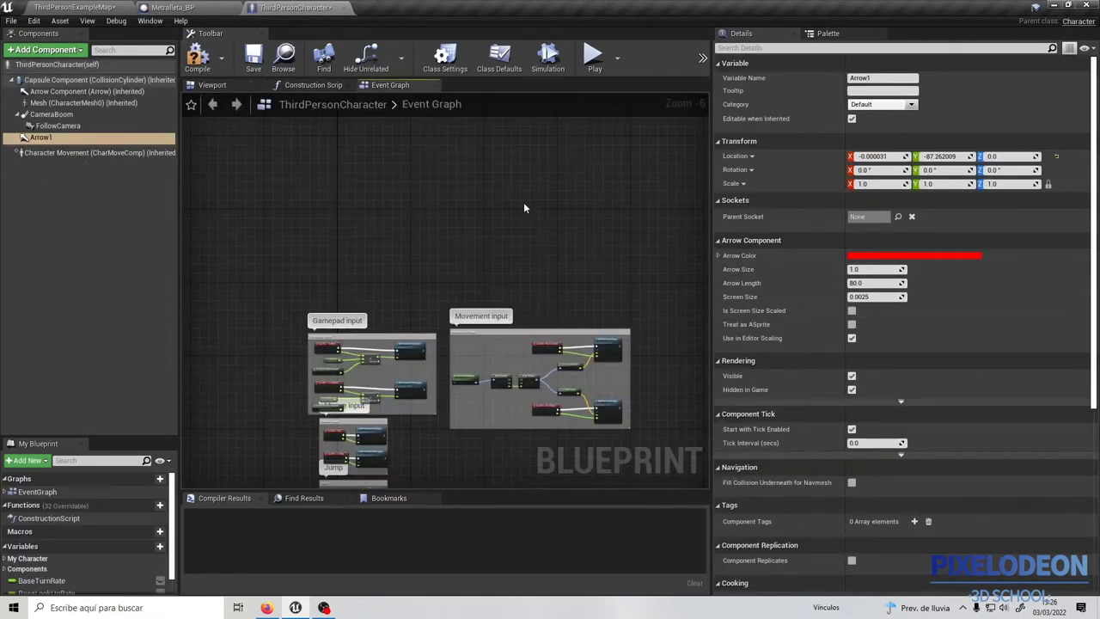
Add an Event BeginPlay node to the character's Event Graph
right_click(384, 226)
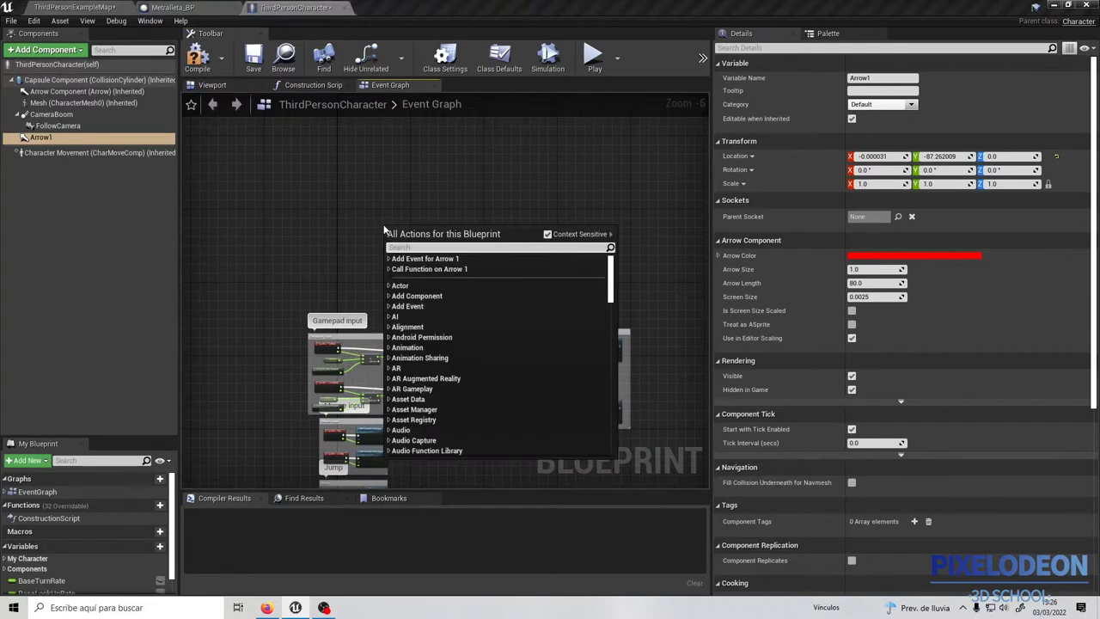
type("ev")
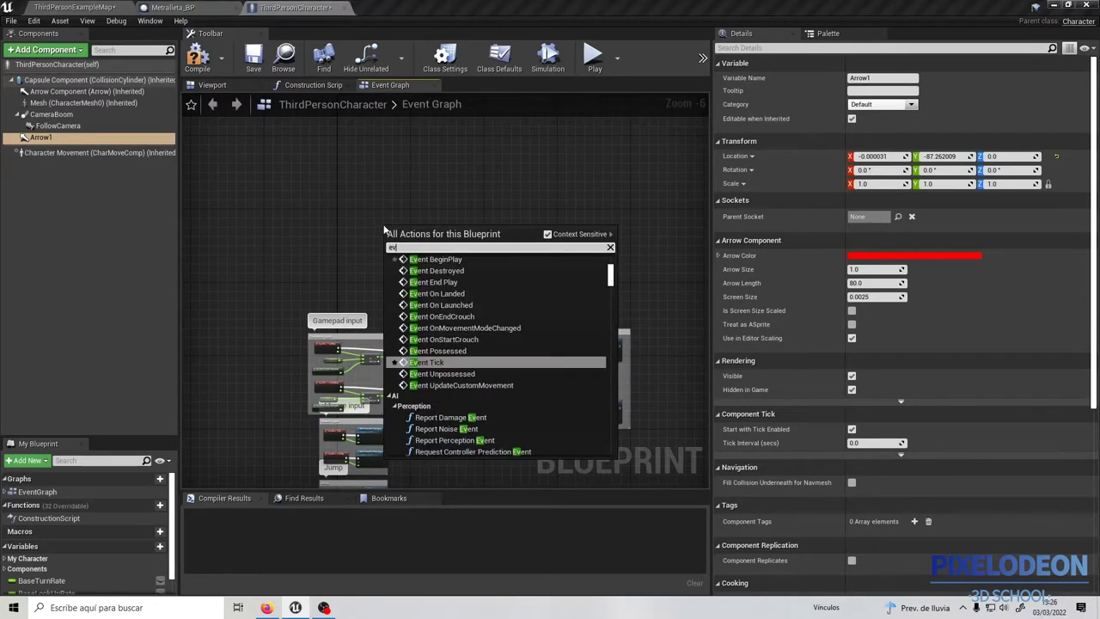
type("ent begin")
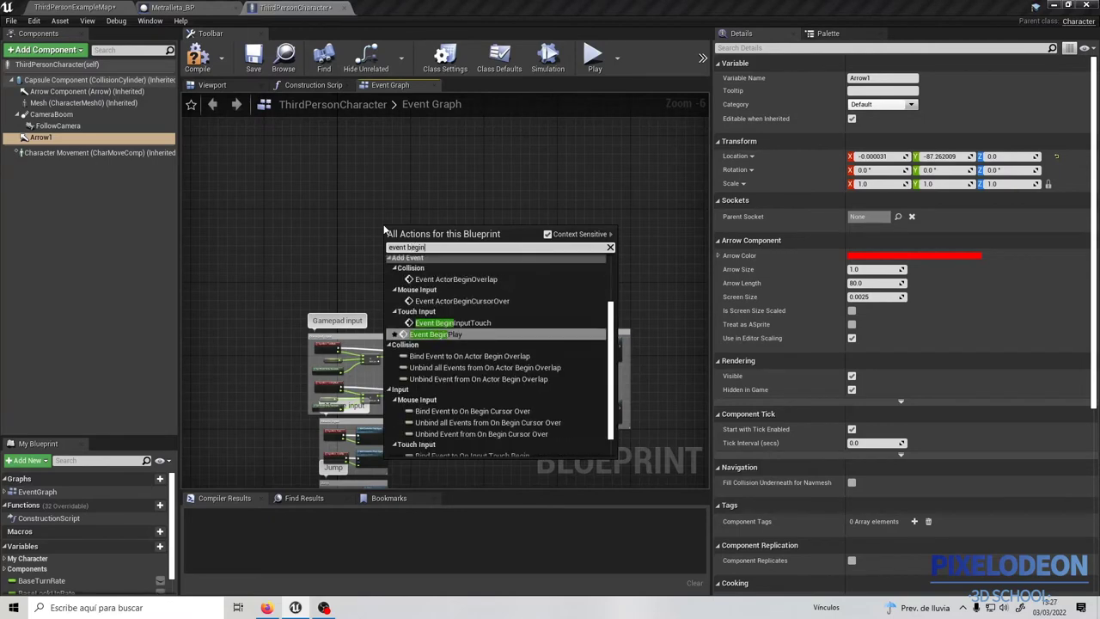
left_click(485, 335)
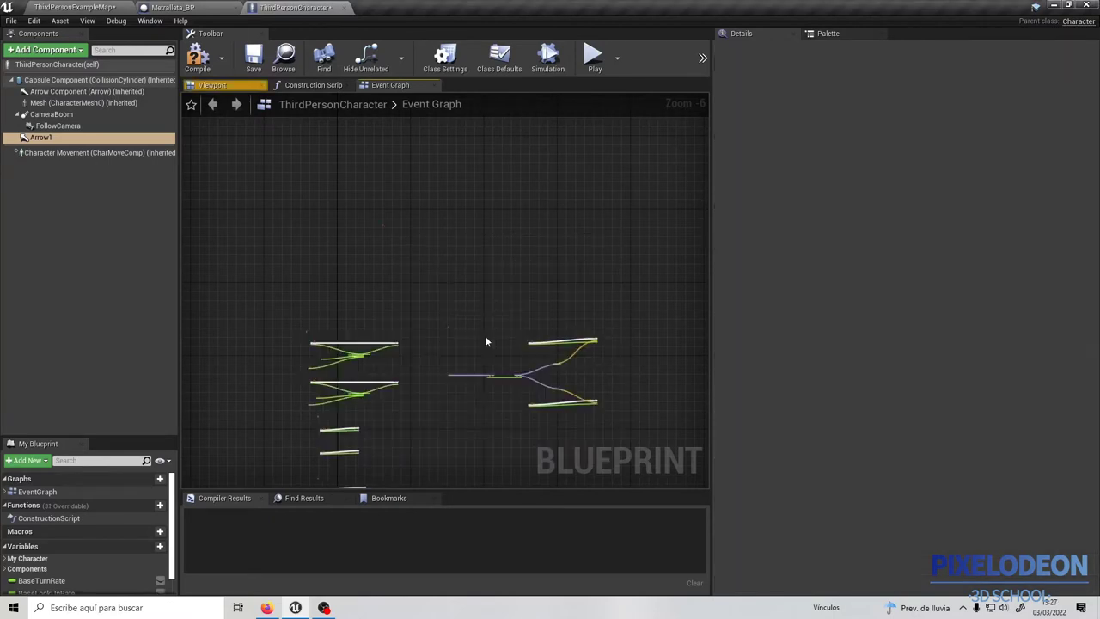
scroll(396, 237, "up", 4)
left_click_drag(396, 226, 346, 309)
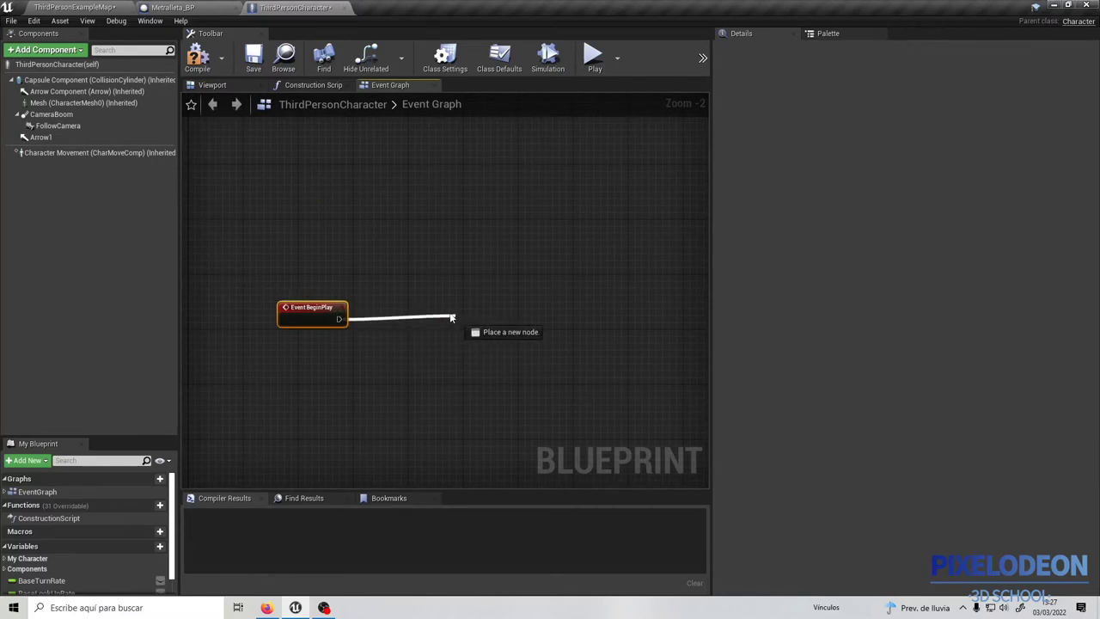
Wire a SpawnActor from Class node to BeginPlay with Class set to Metralleta_BP
left_click_drag(429, 329, 451, 318)
type("spawn")
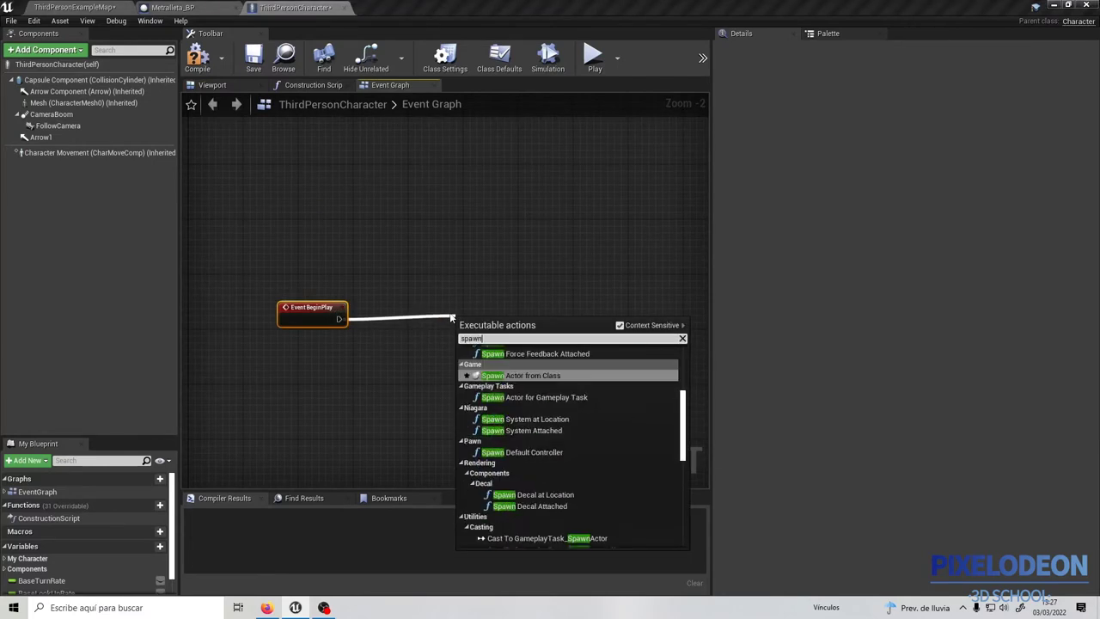
left_click(561, 375)
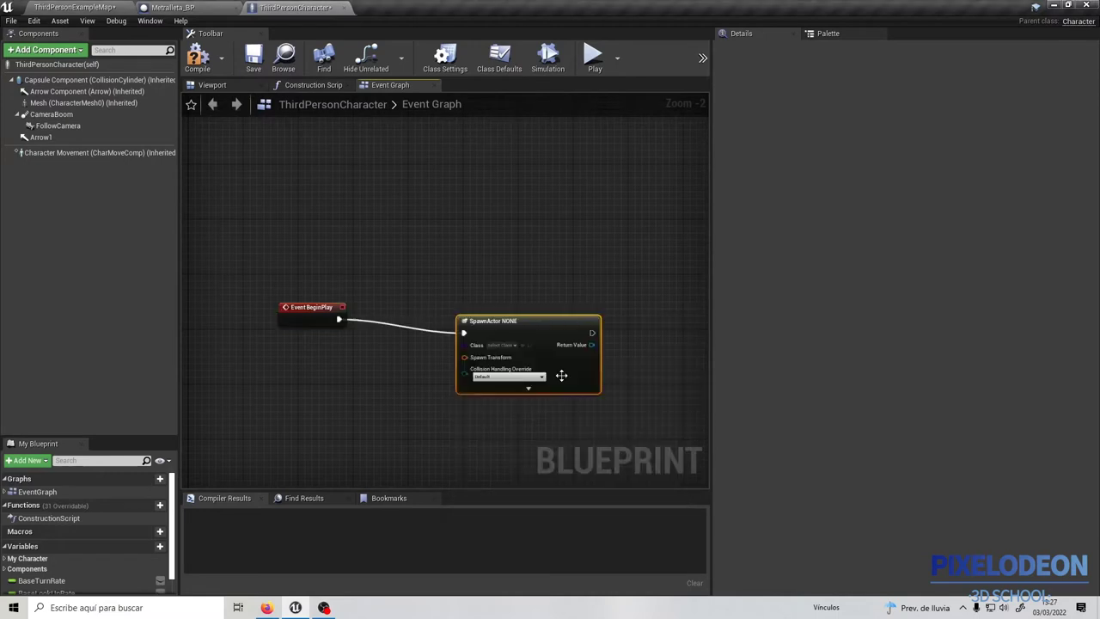
left_click_drag(513, 332, 492, 318)
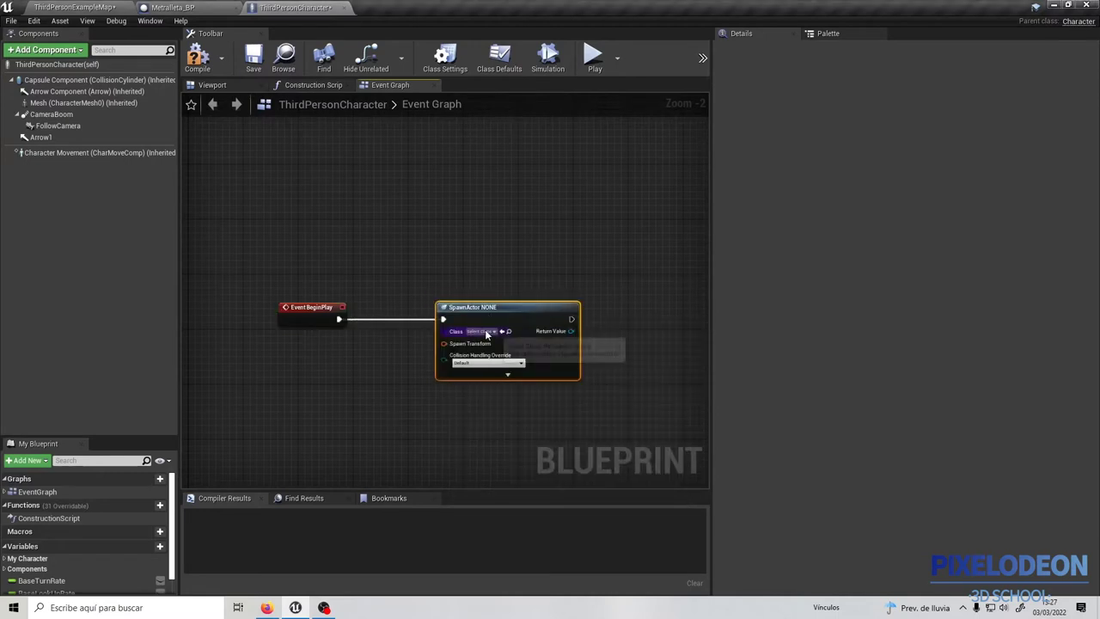
left_click(482, 331)
type("met")
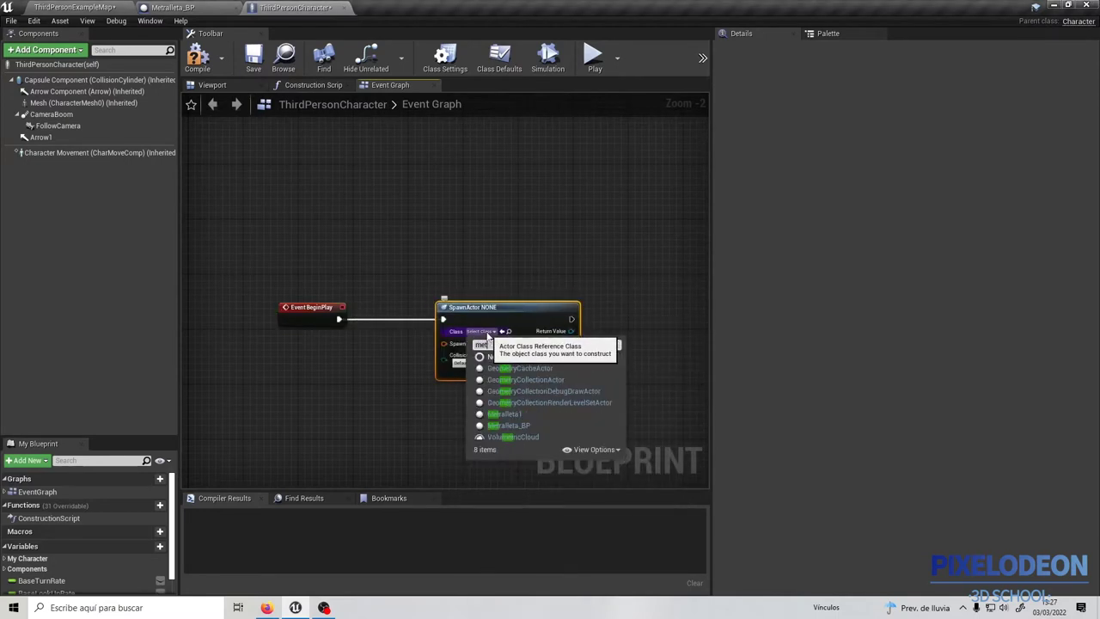
left_click(509, 426)
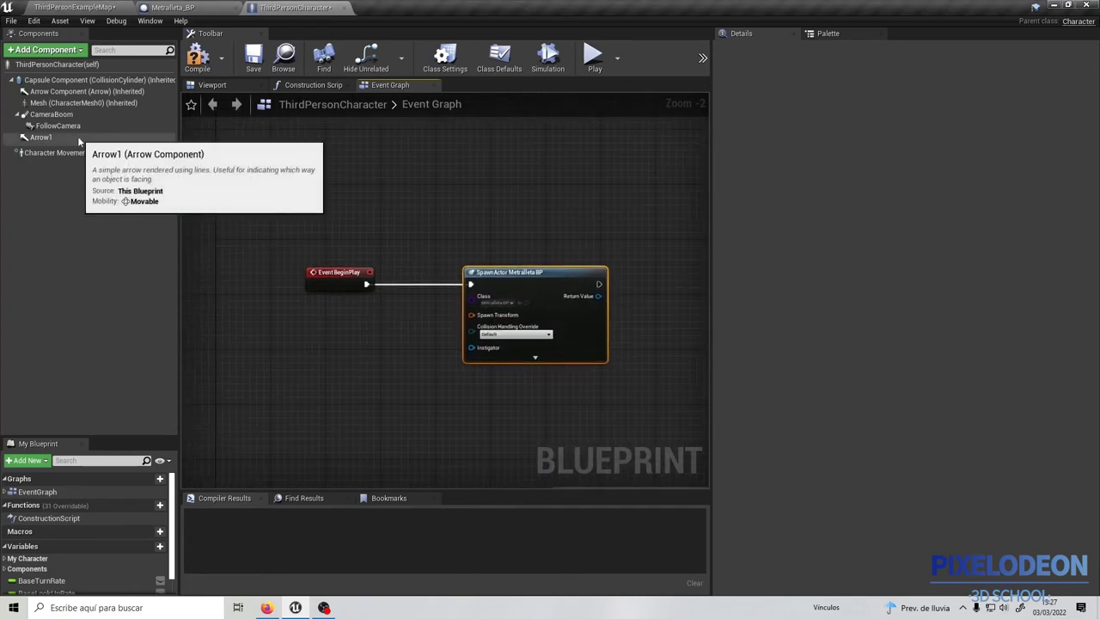
Add an Arrow1 reference and a GetWorldTransform node for it
left_click_drag(41, 138, 302, 263)
left_click_drag(318, 320, 319, 321)
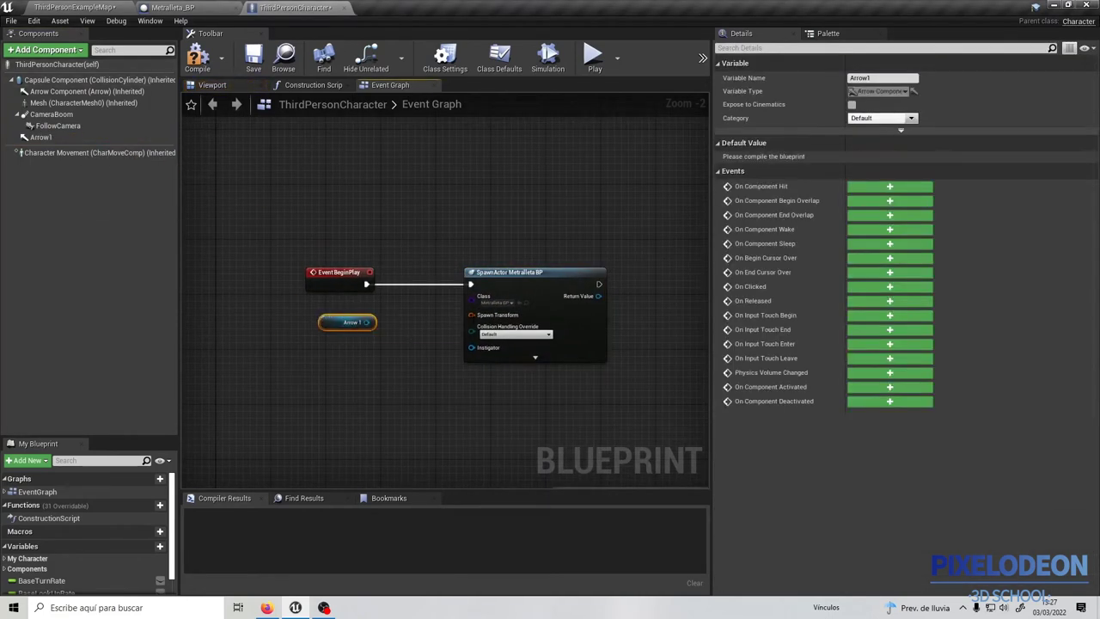
scroll(404, 311, "up", 2)
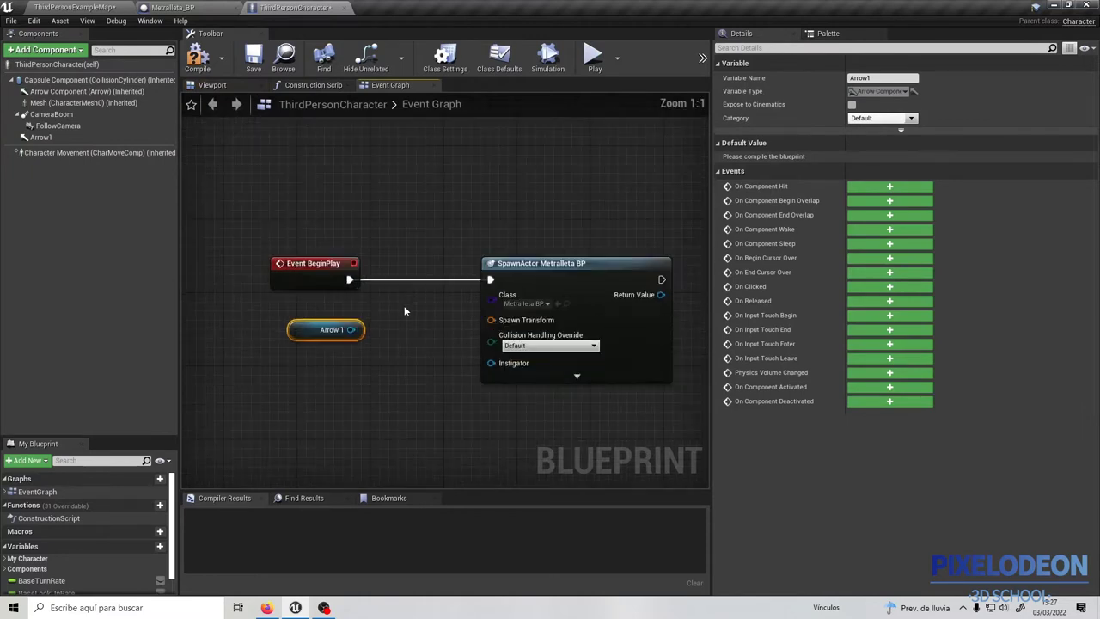
left_click_drag(350, 330, 360, 346)
mouse_move(292, 332)
left_mouse_down()
mouse_move(219, 331)
mouse_move(344, 372)
left_mouse_up()
type("get w")
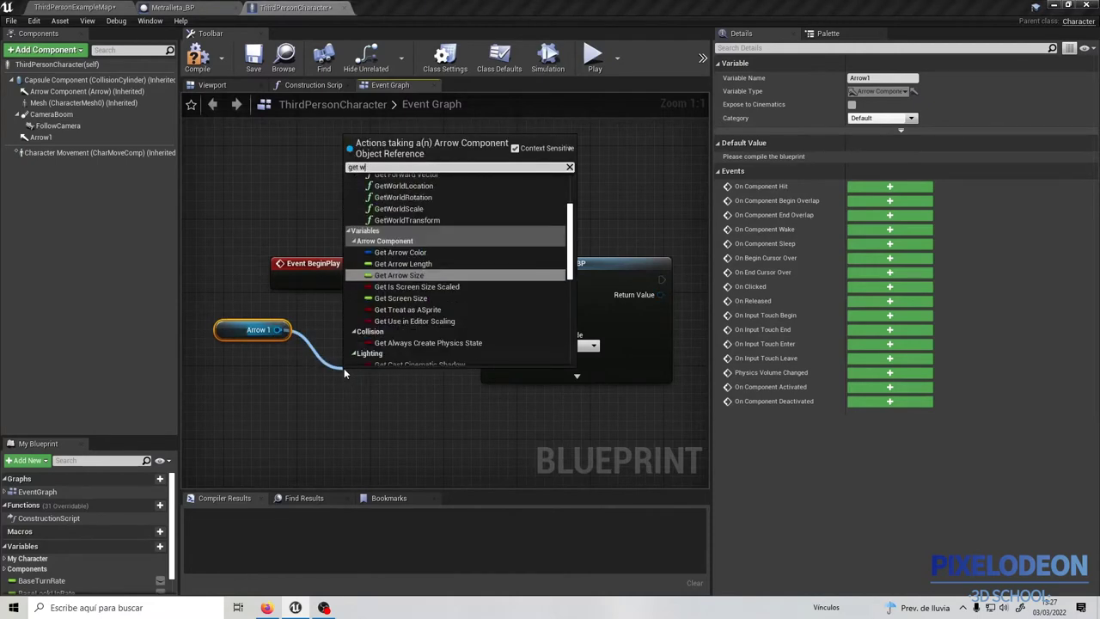
type("o")
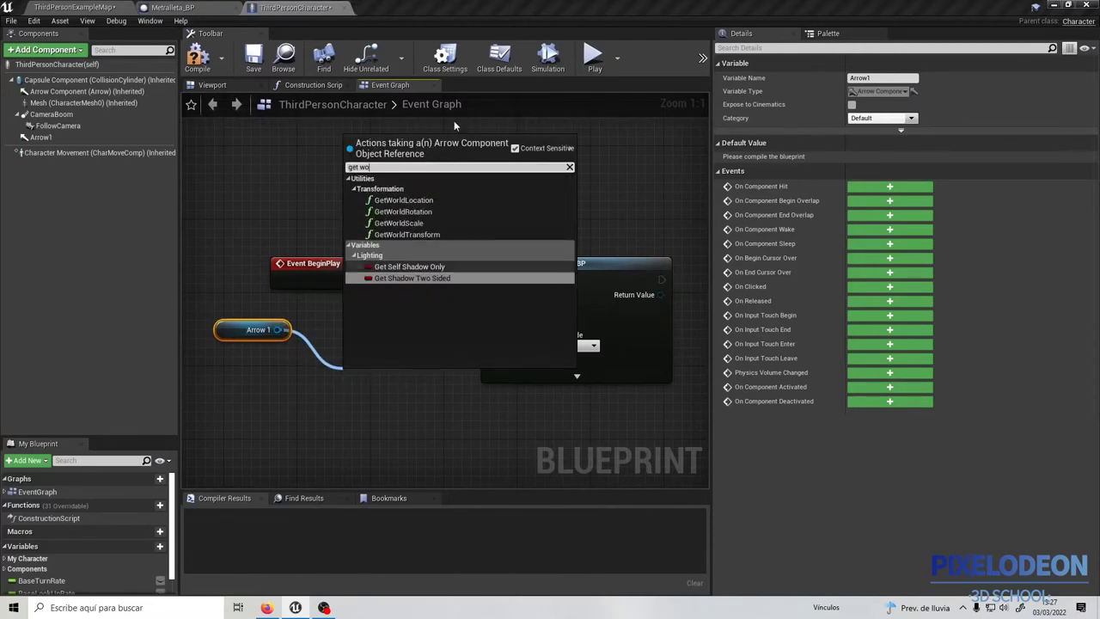
left_click(429, 235)
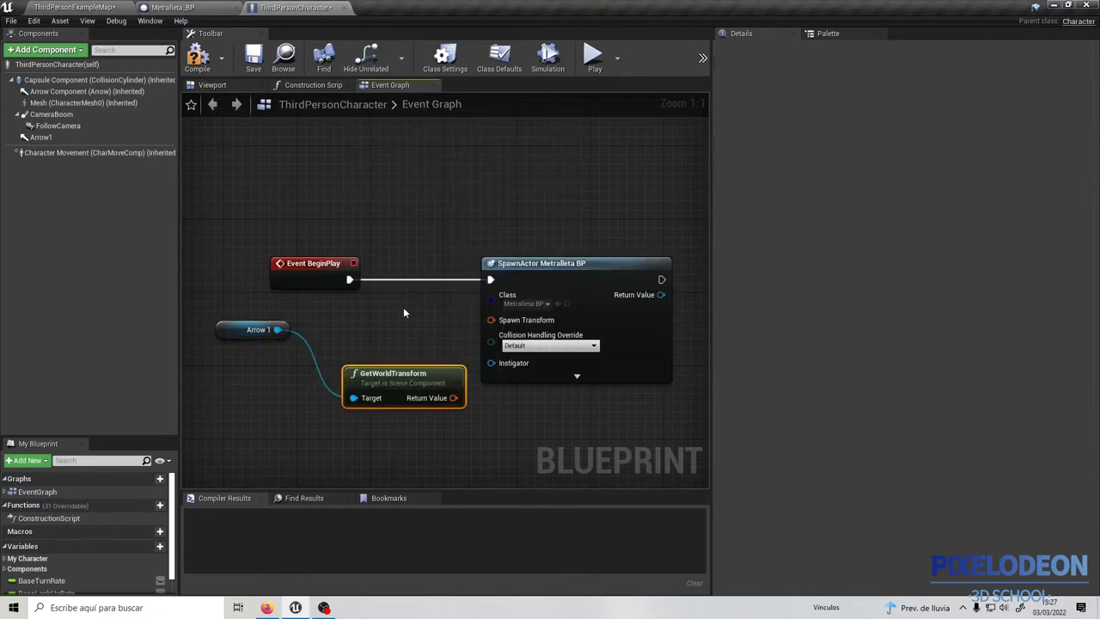
left_click_drag(412, 366, 368, 331)
Split both transform pins and wire Arrow1's location and rotation into the spawn transform
right_click(418, 362)
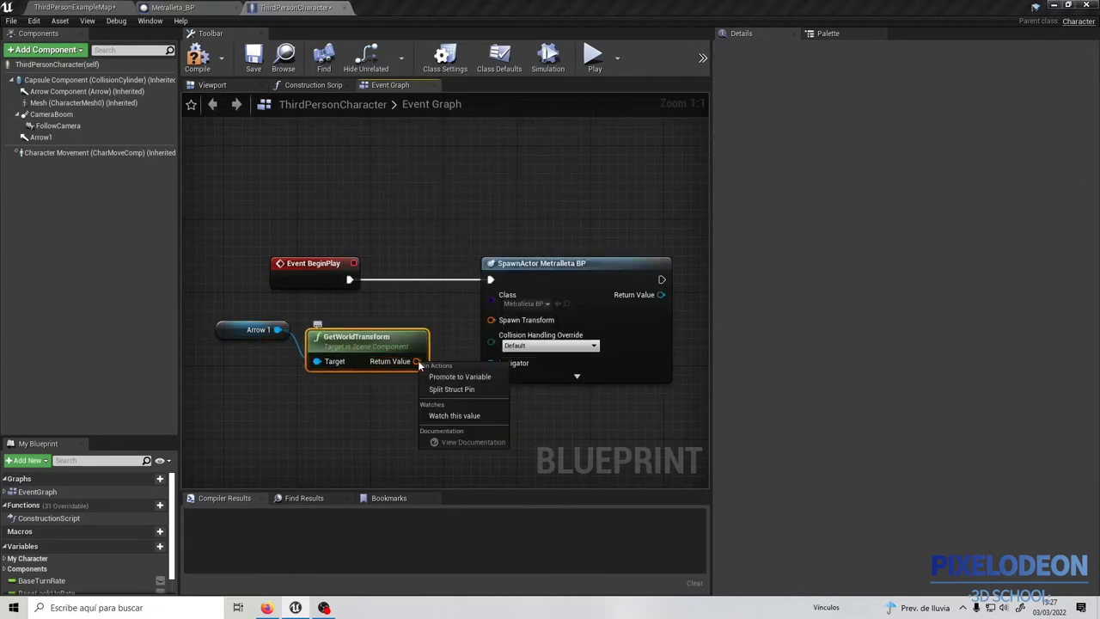
left_click(440, 393)
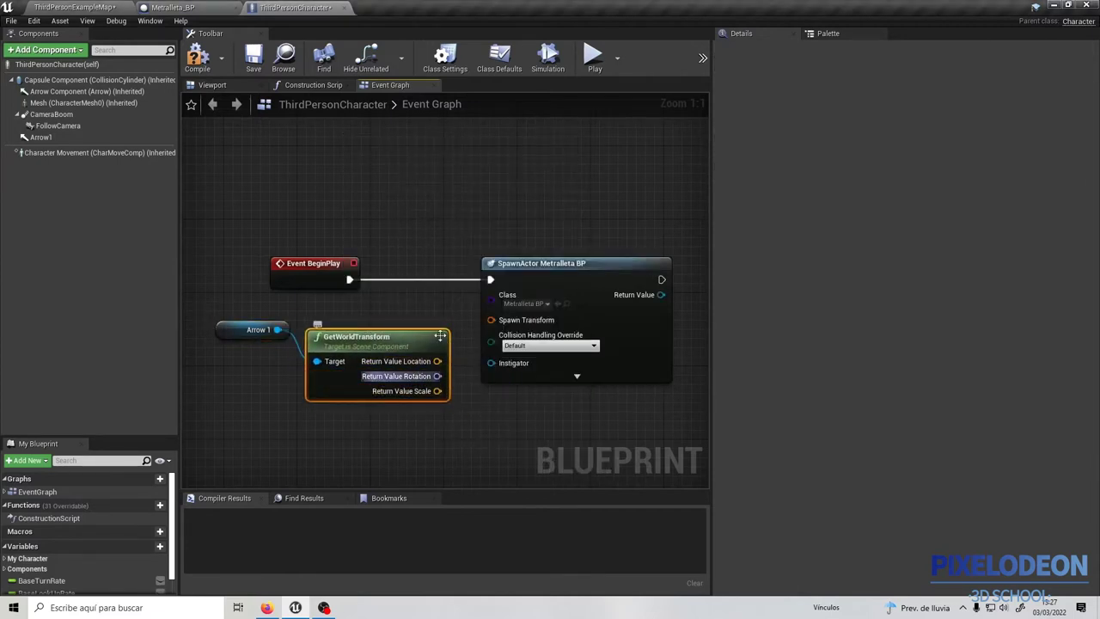
right_click(490, 321)
left_click(521, 350)
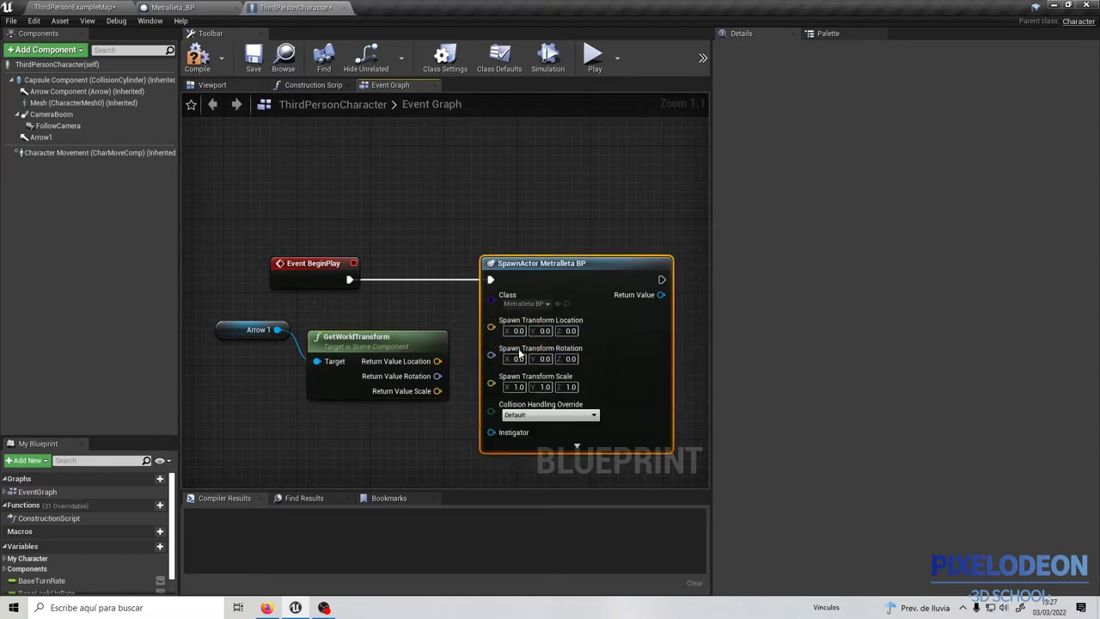
left_click_drag(437, 361, 492, 332)
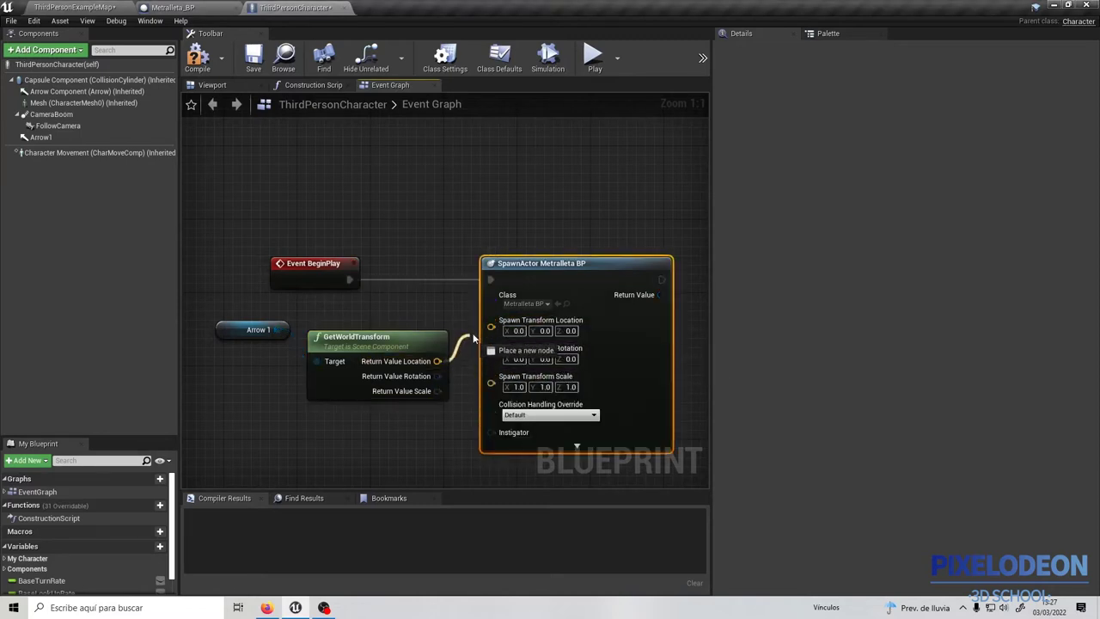
left_click_drag(437, 375, 492, 335)
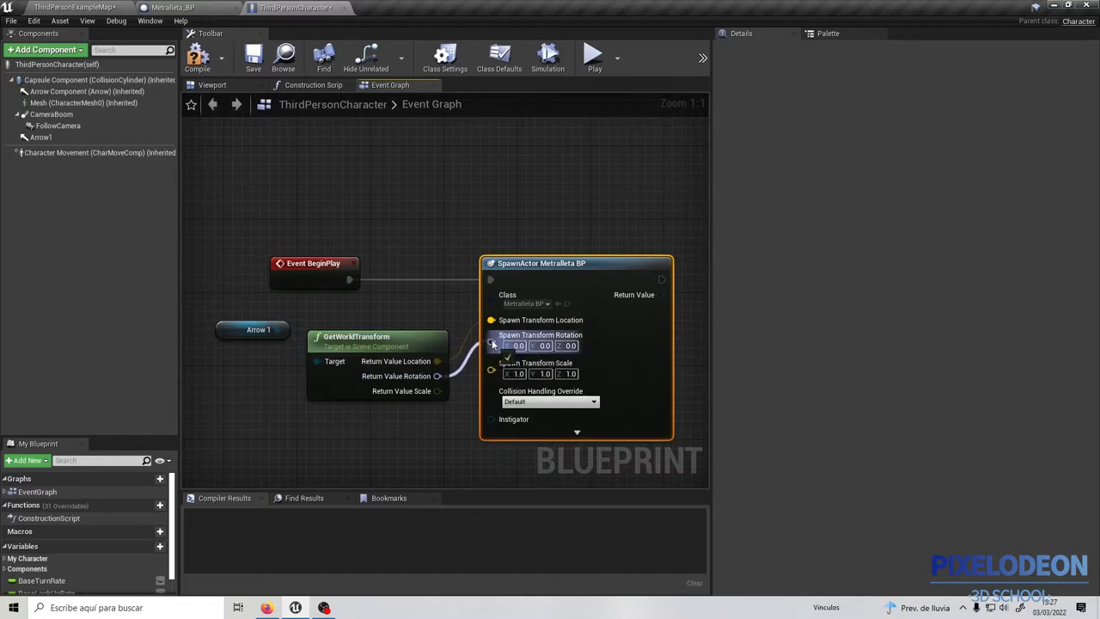
mouse_move(513, 351)
right_mouse_down()
mouse_move(588, 301)
mouse_move(497, 291)
right_mouse_up()
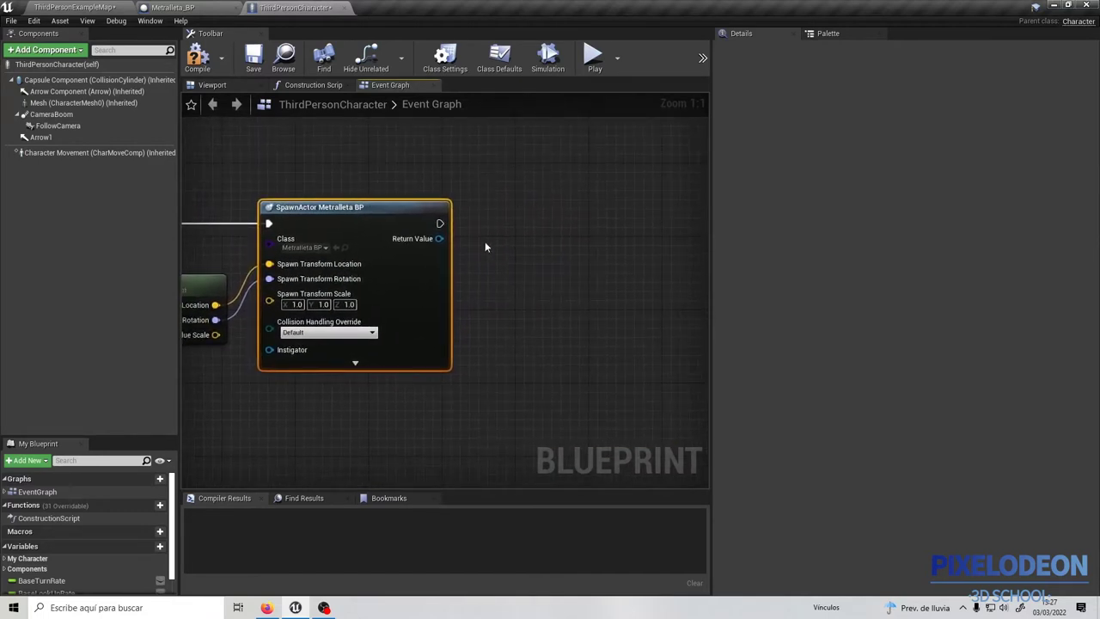
Promote SpawnActor's Return Value to a variable named Metrallate
right_click(439, 238)
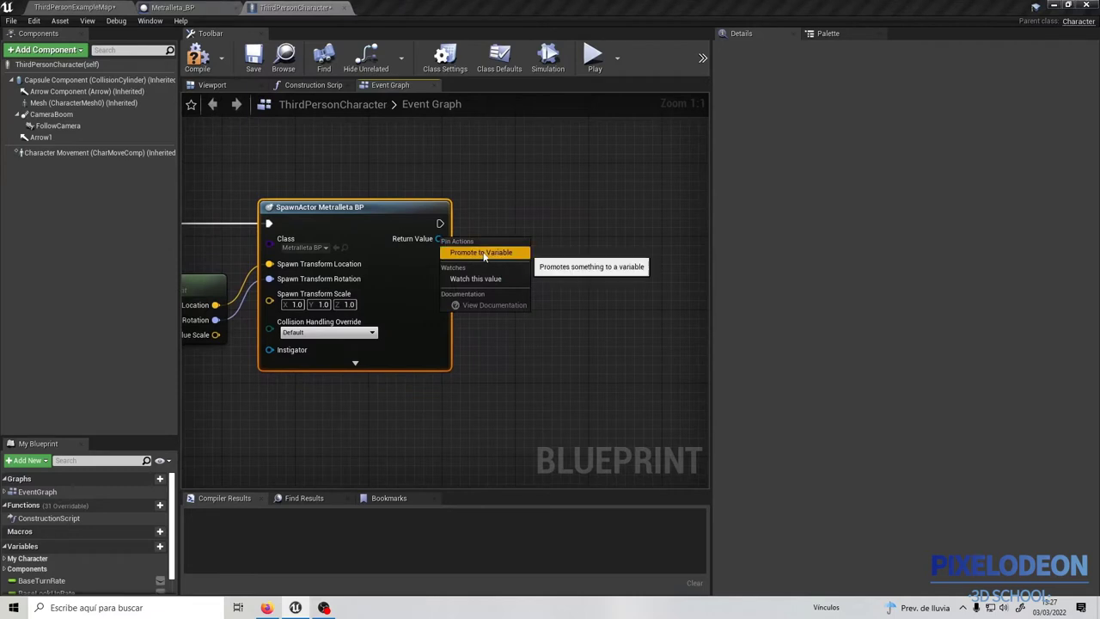
left_click(514, 215)
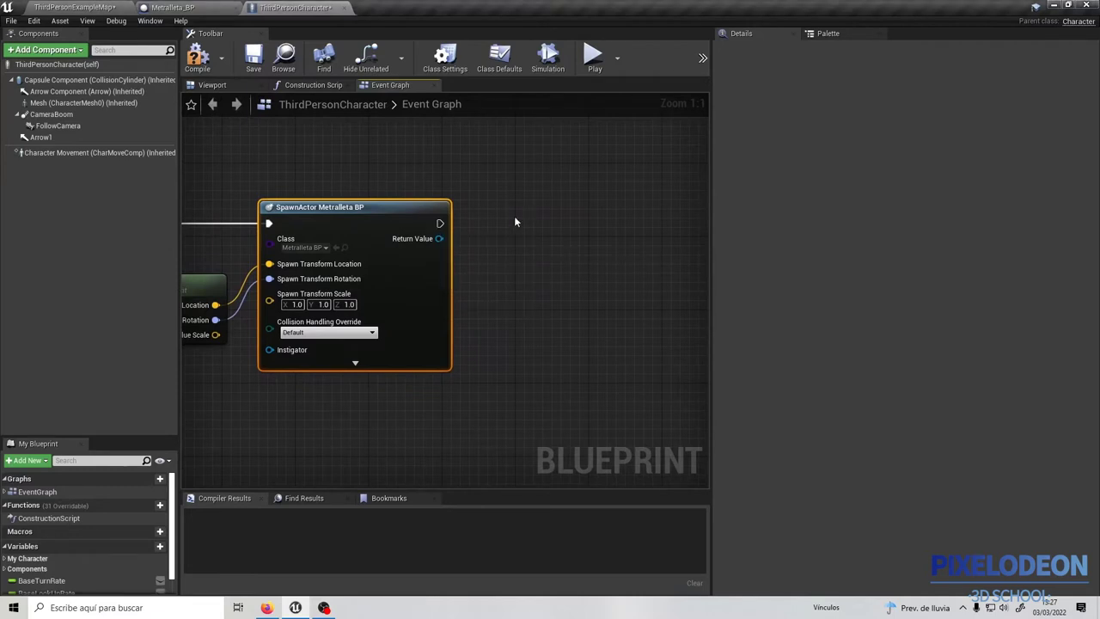
right_click(437, 240)
left_click(478, 250)
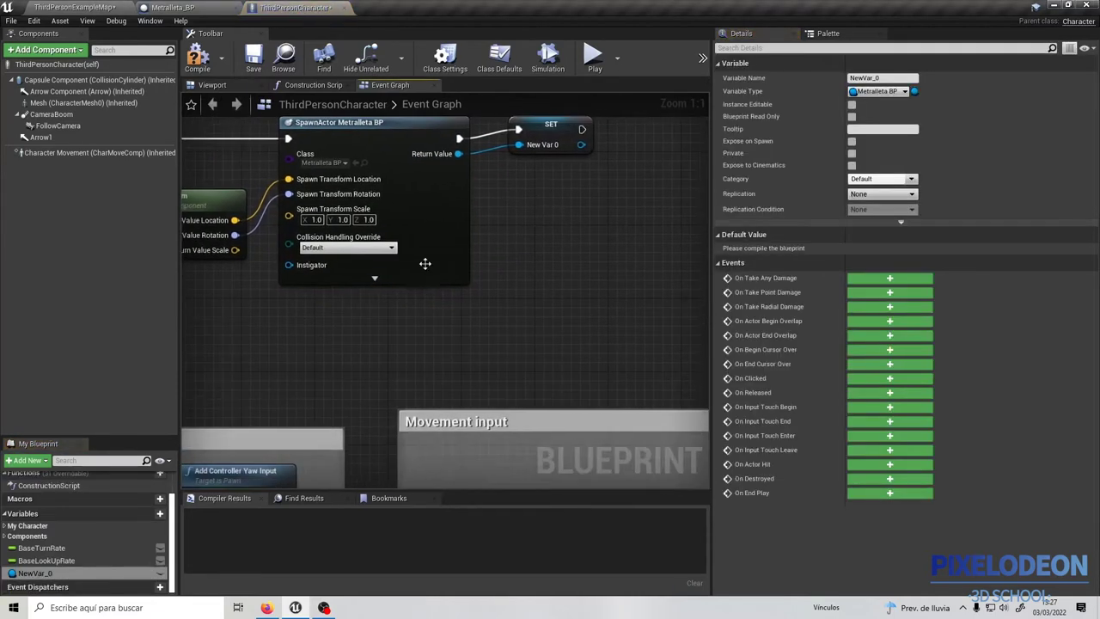
right_click(60, 574)
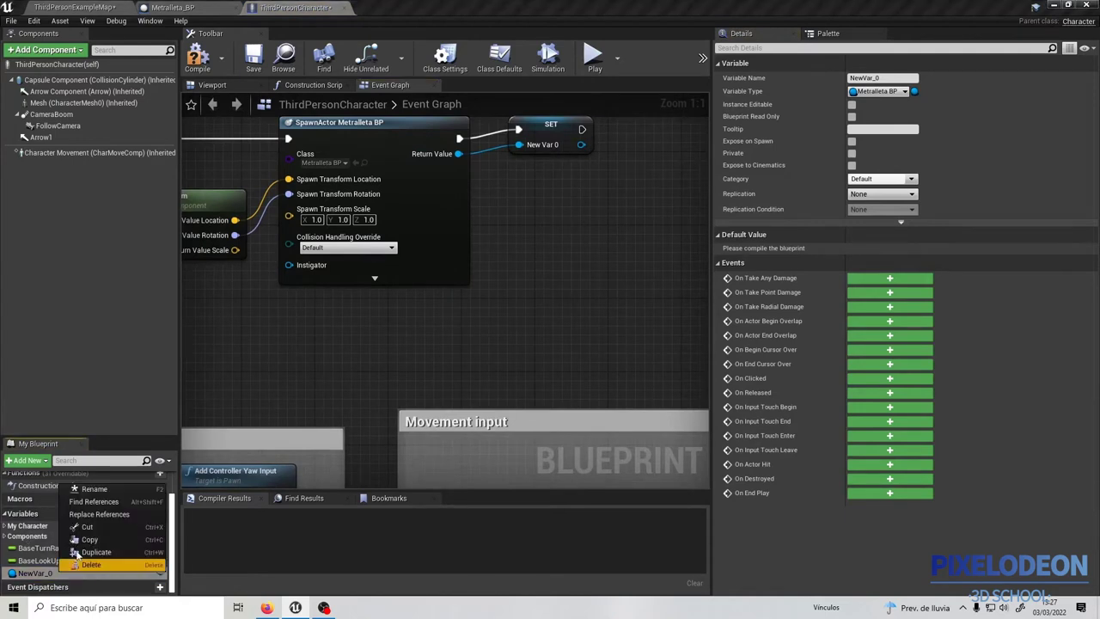
left_click(115, 489)
type("Metrallate")
key("Return")
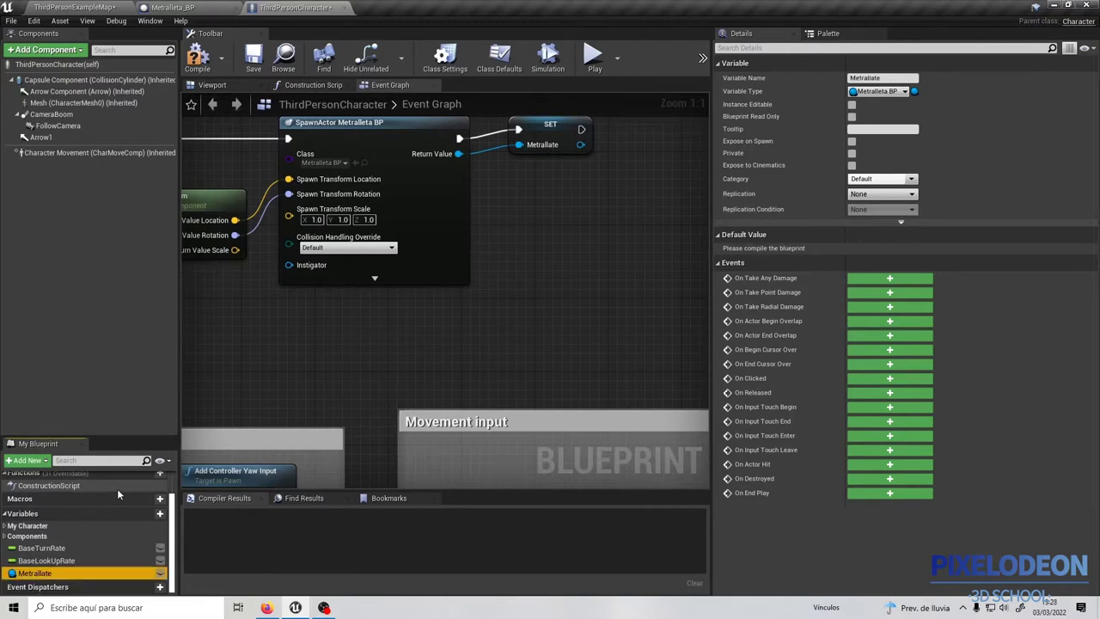
Compile the character blueprint and switch to the ThirdPersonExampleMap level
left_click(594, 291)
left_click(547, 123)
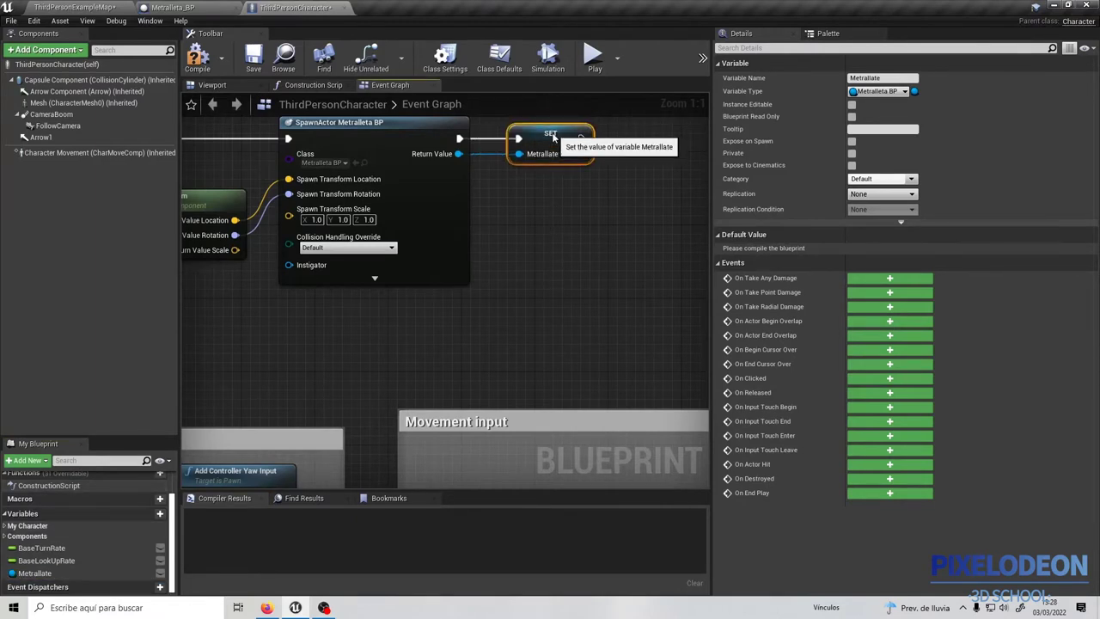
scroll(467, 258, "down", 1)
scroll(499, 231, "down", 2)
right_click_drag(499, 231, 571, 241)
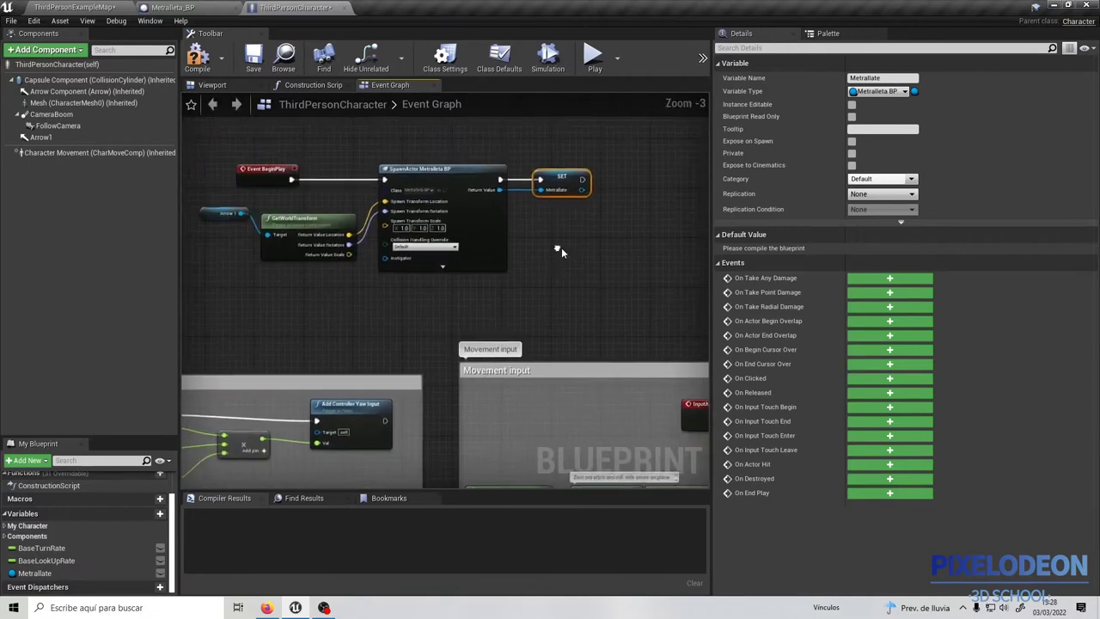
left_click(198, 58)
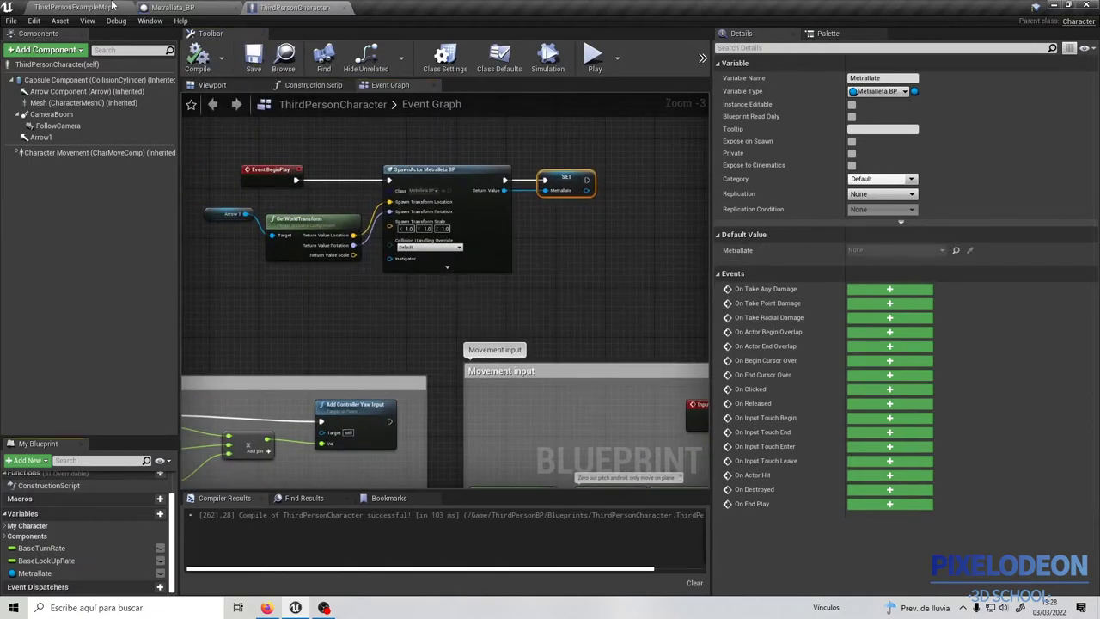
left_click(95, 7)
left_click(704, 43)
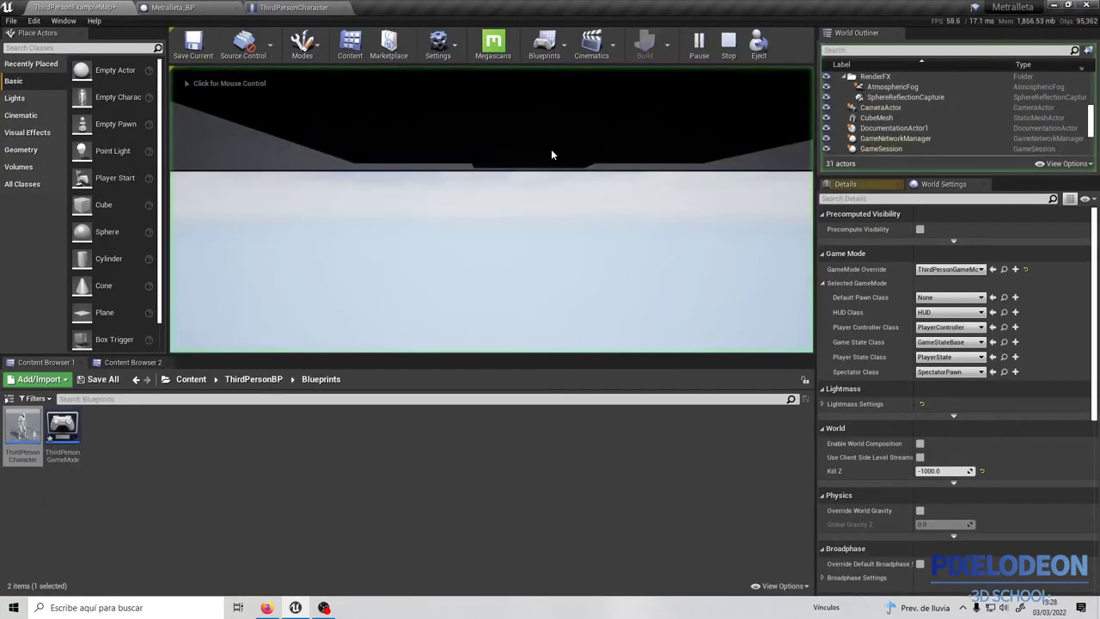
Set the Default Pawn Class to ThirdPersonCharacter in World Settings
left_click(23, 429)
left_click(974, 299)
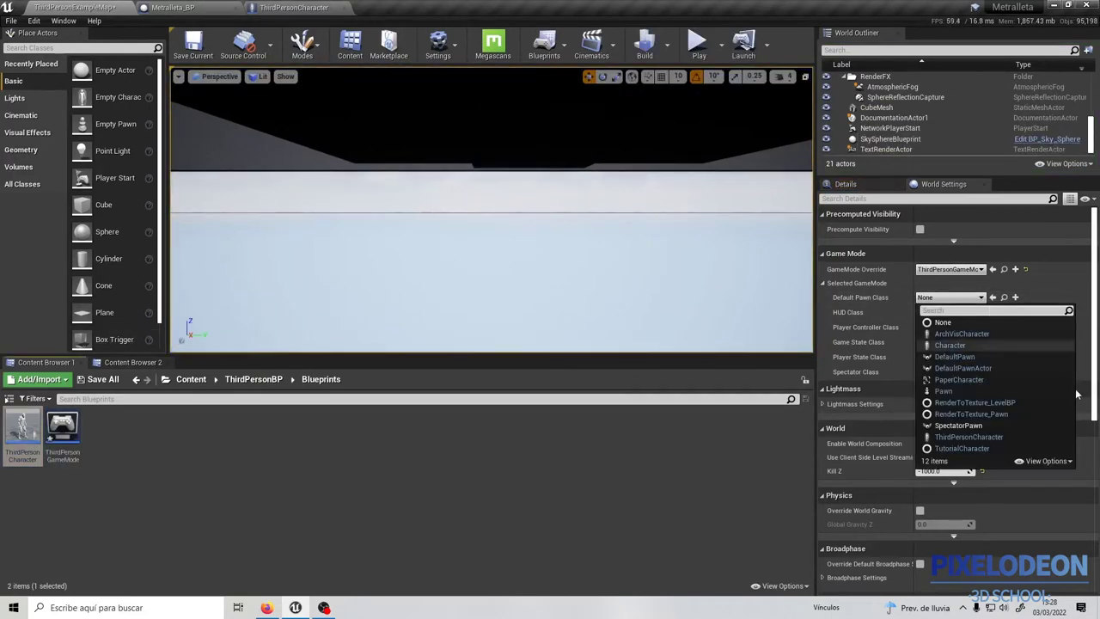
left_click(991, 437)
Play the level, jump and run the character, then return to its blueprint
left_click(699, 42)
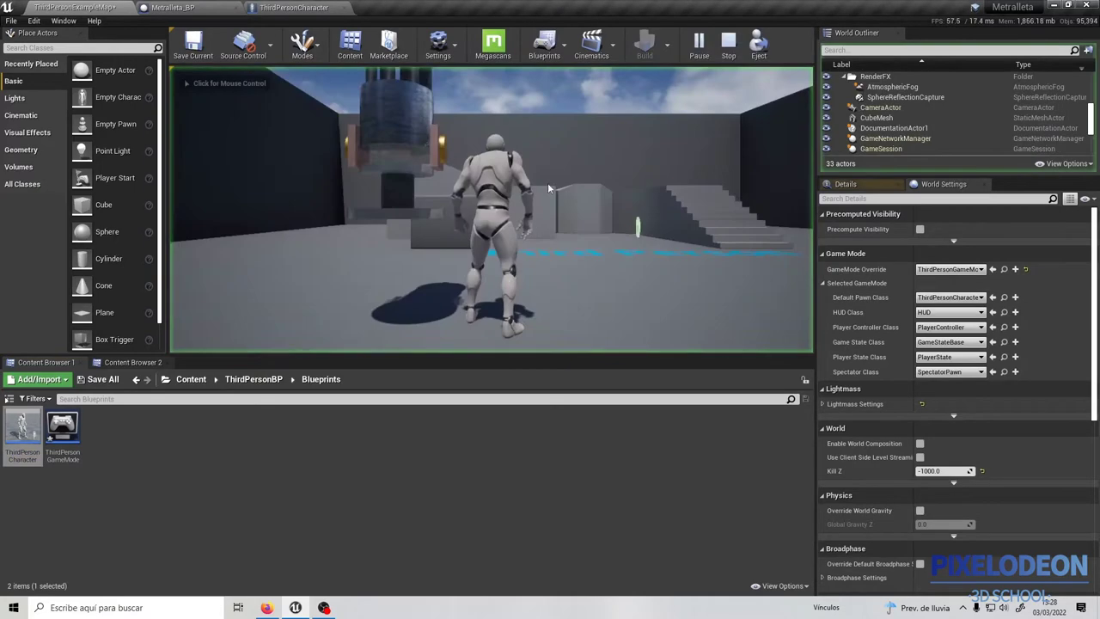
key("space")
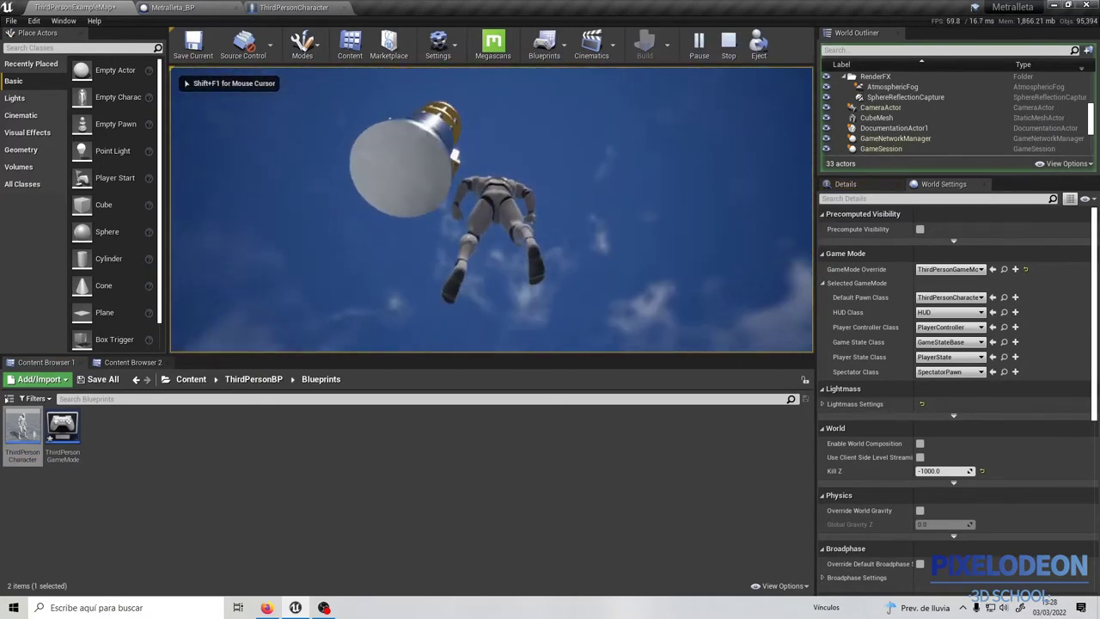
key("w")
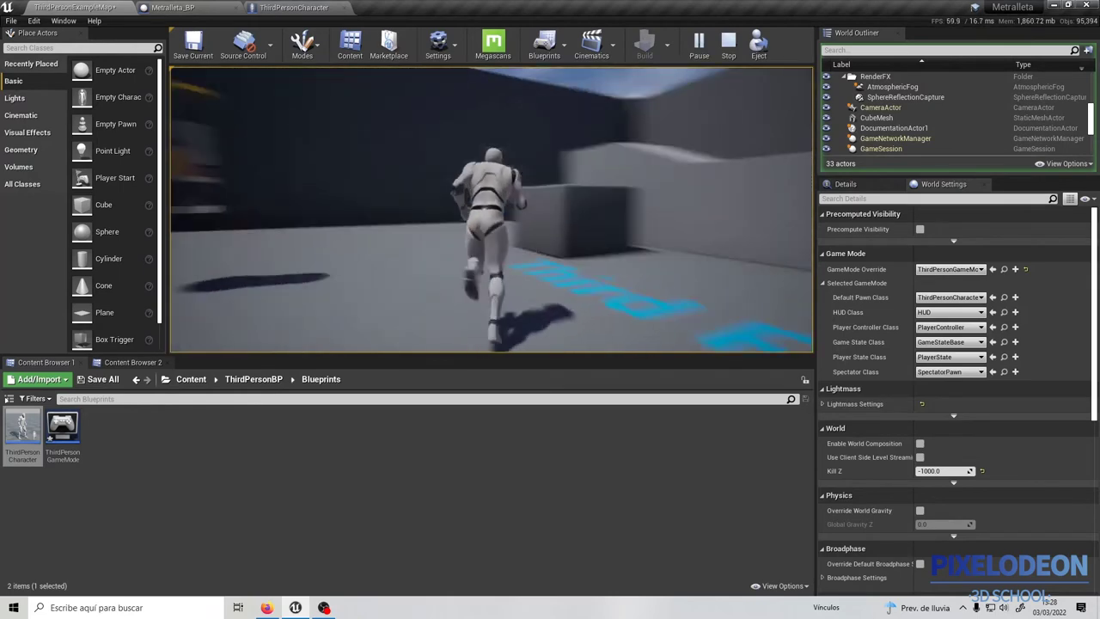
key("s")
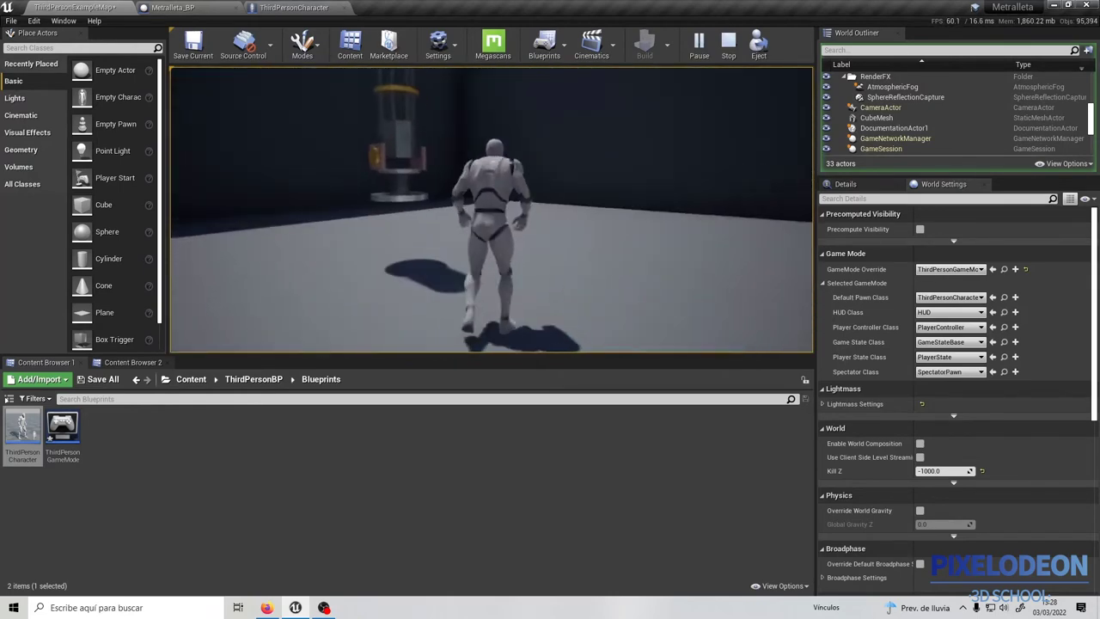
key("Escape")
left_click(288, 6)
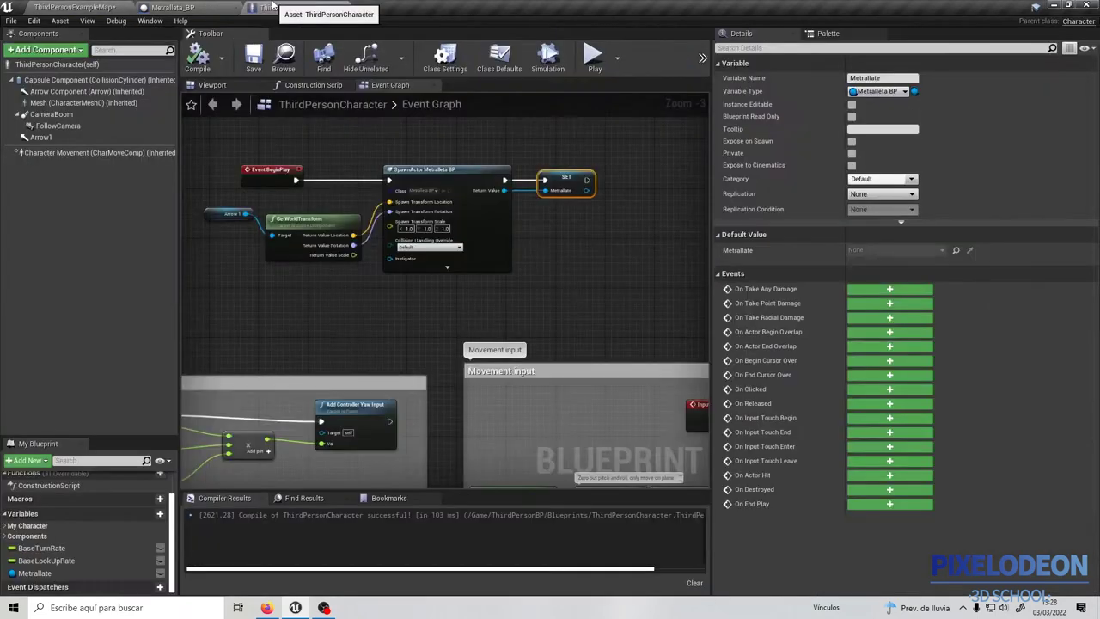
Add an AttachActorToComponent node after the Metrallate SET node
right_click_drag(670, 168, 471, 197)
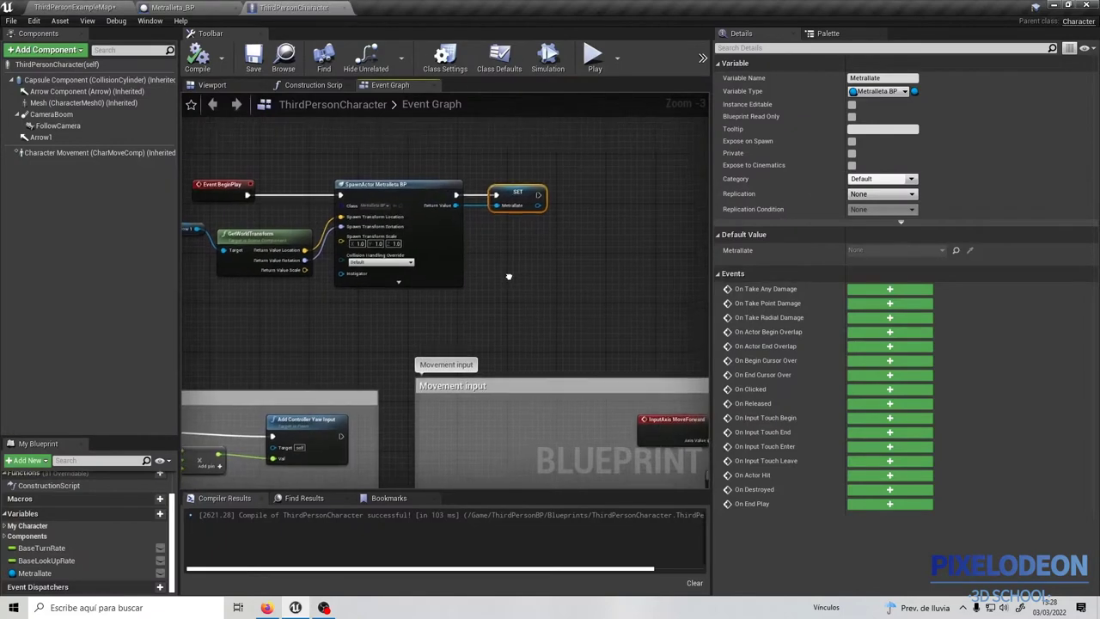
scroll(471, 197, "up", 2)
scroll(341, 217, "up", 1)
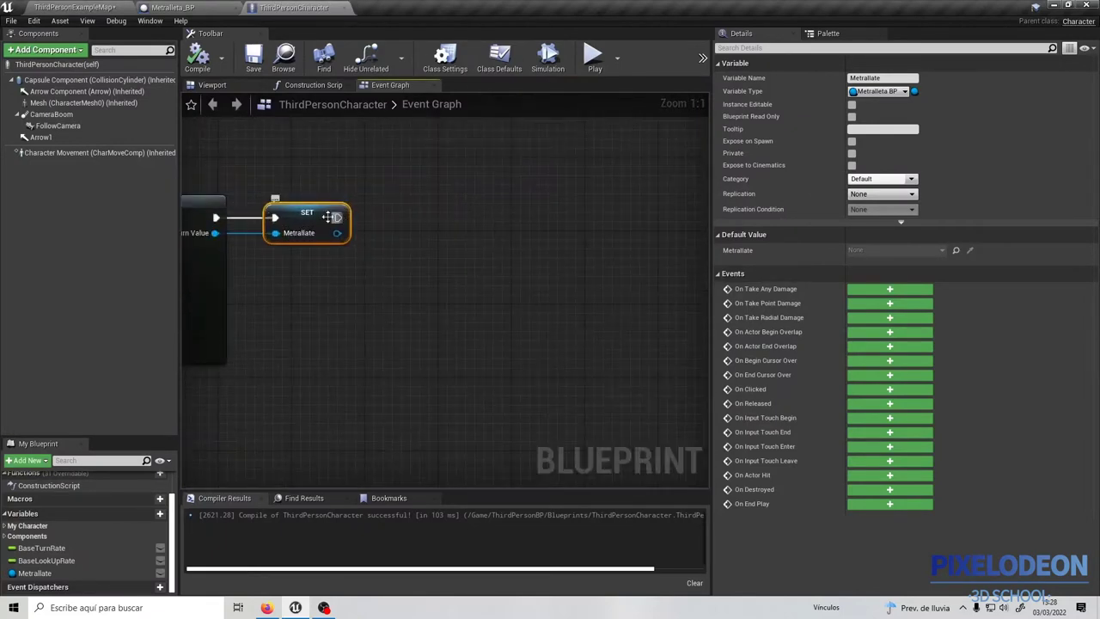
left_click_drag(338, 217, 423, 220)
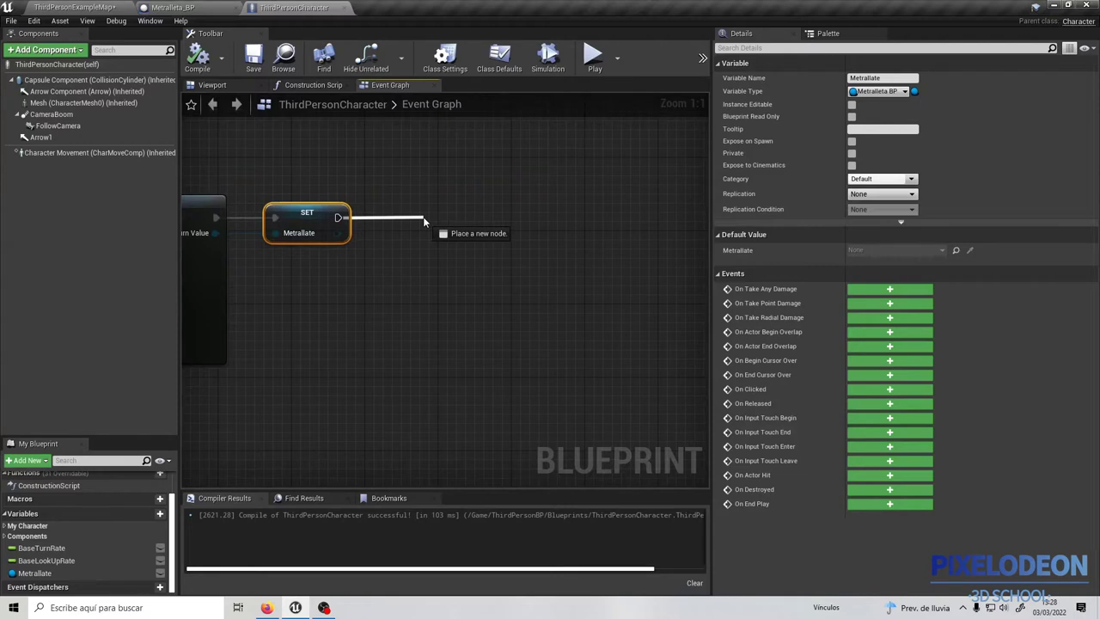
type("atta")
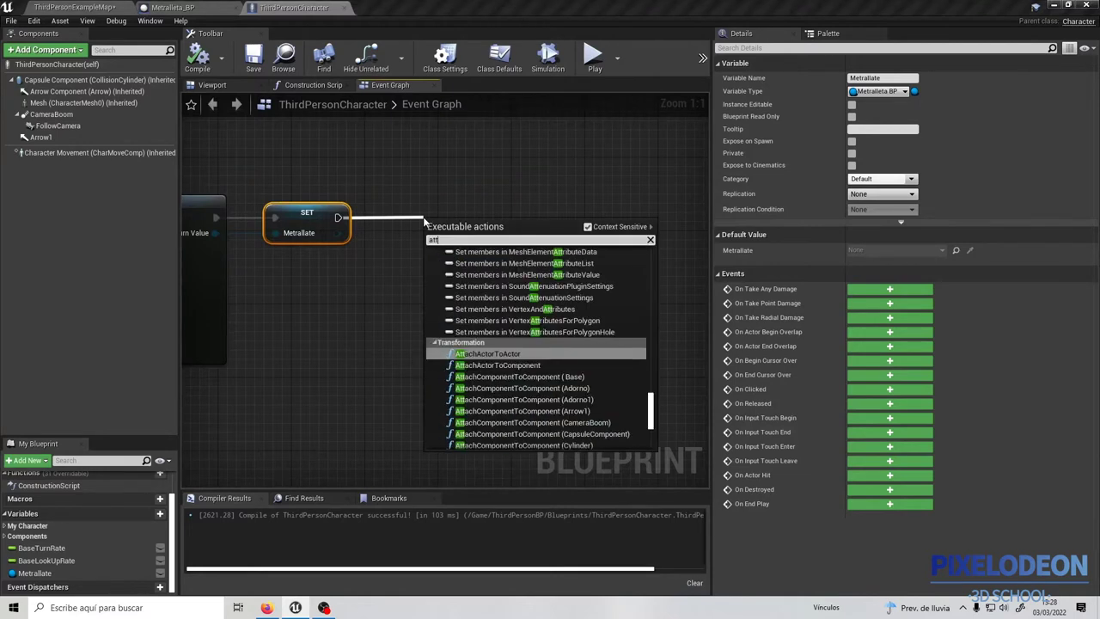
left_click(516, 363)
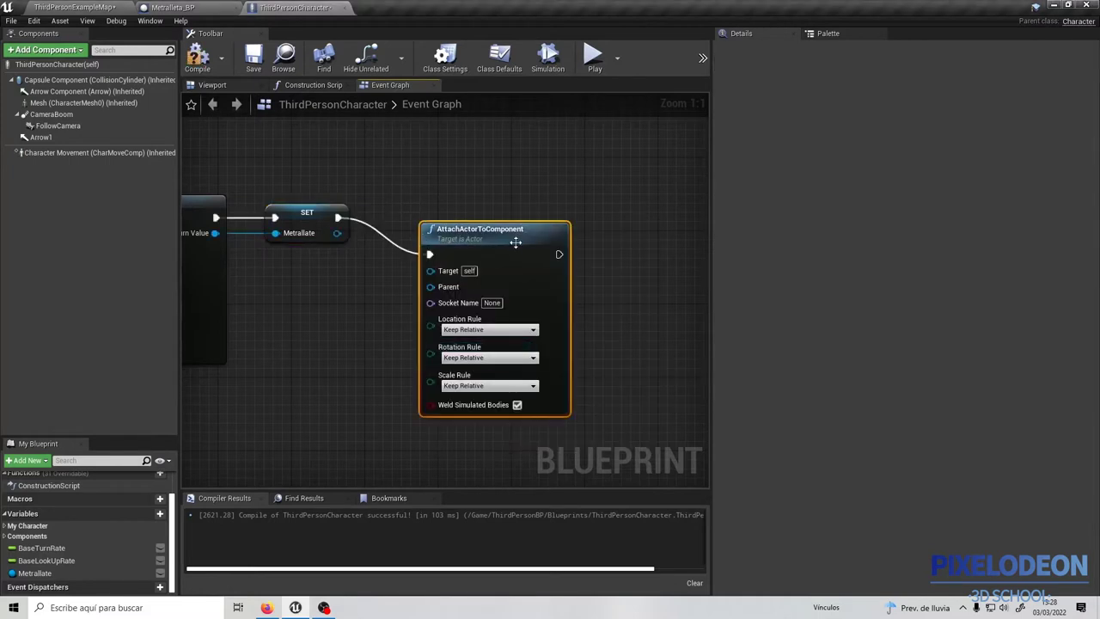
left_click_drag(515, 241, 549, 214)
Attach Metrallate to Arrow 1 with Location Rule Snap to Target, then compile
left_click_drag(338, 232, 466, 242)
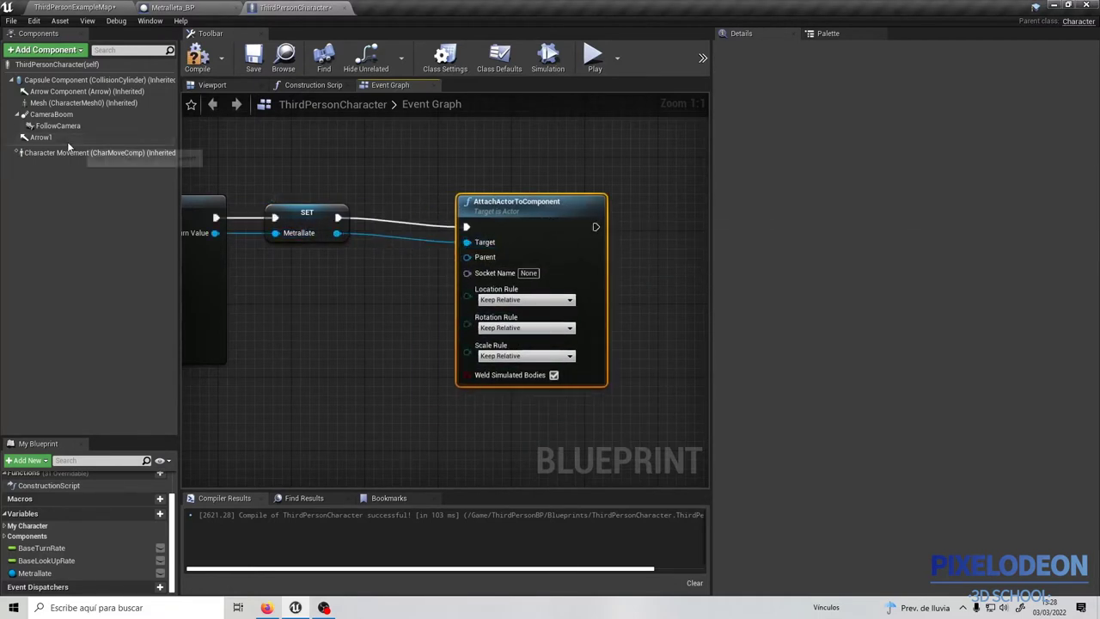
mouse_move(40, 137)
left_mouse_down()
mouse_move(298, 273)
mouse_move(468, 258)
left_mouse_up()
right_click_drag(416, 305, 361, 280)
left_click(471, 275)
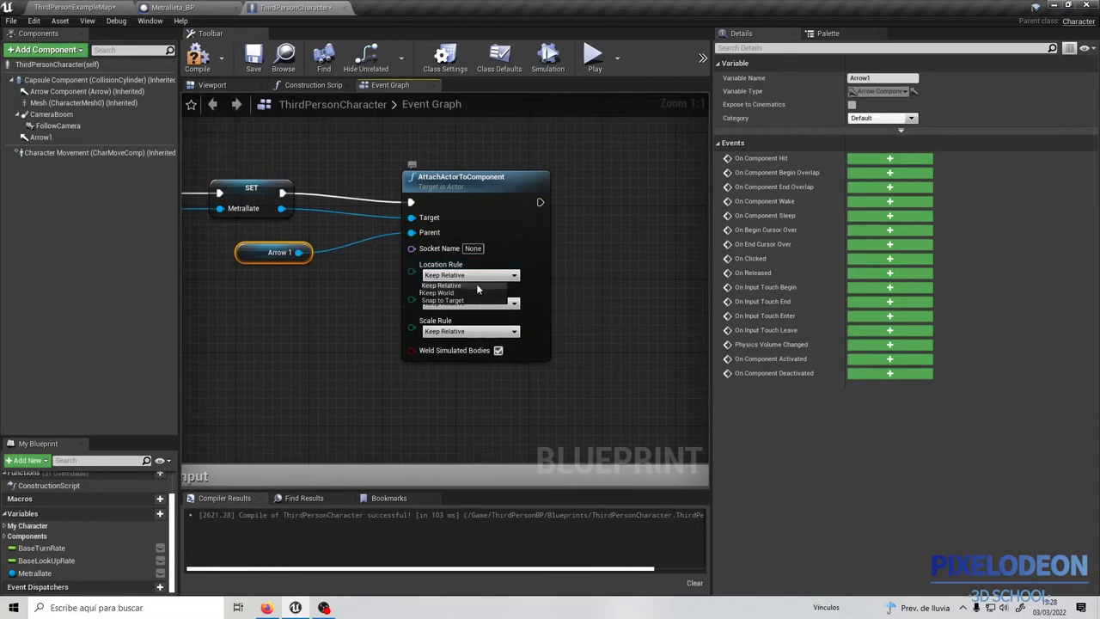
left_click(448, 304)
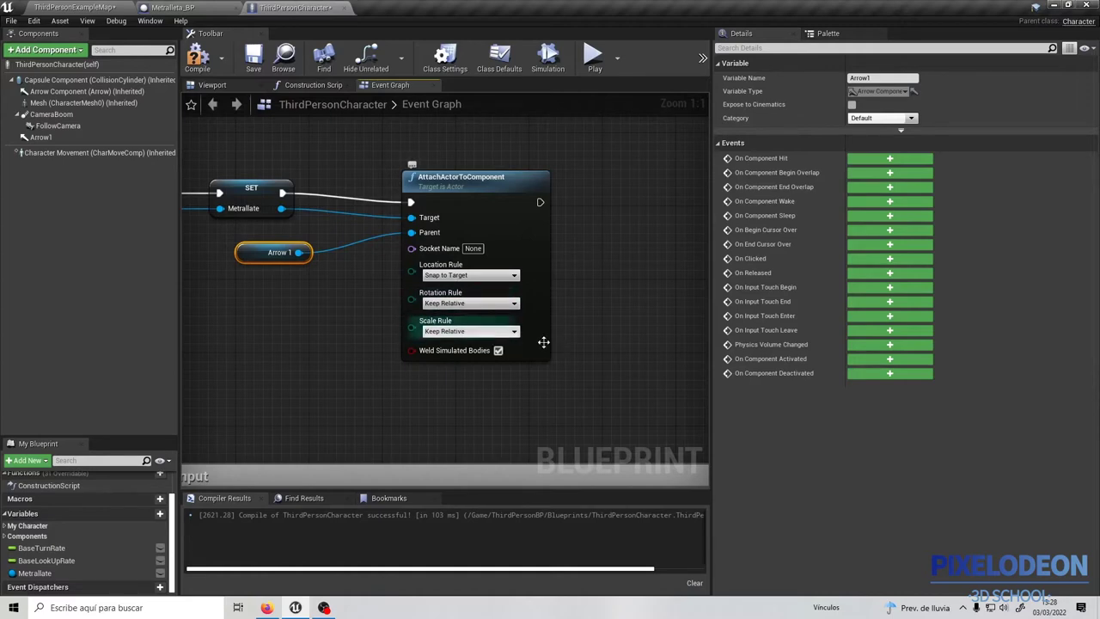
left_click_drag(476, 193, 475, 183)
left_click(200, 59)
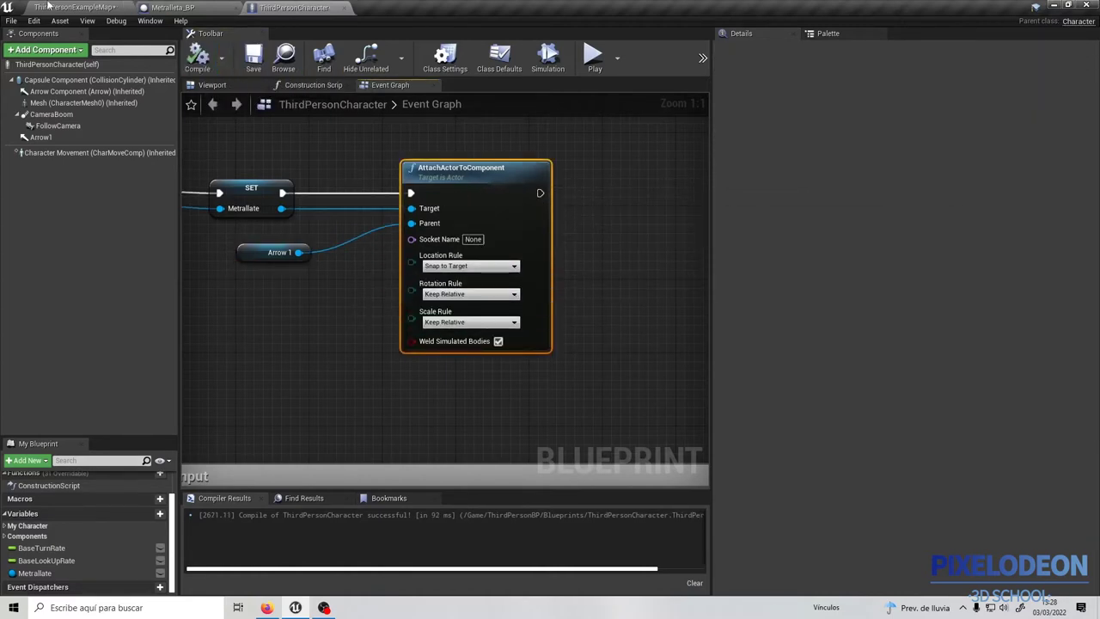
left_click(47, 7)
left_click(699, 43)
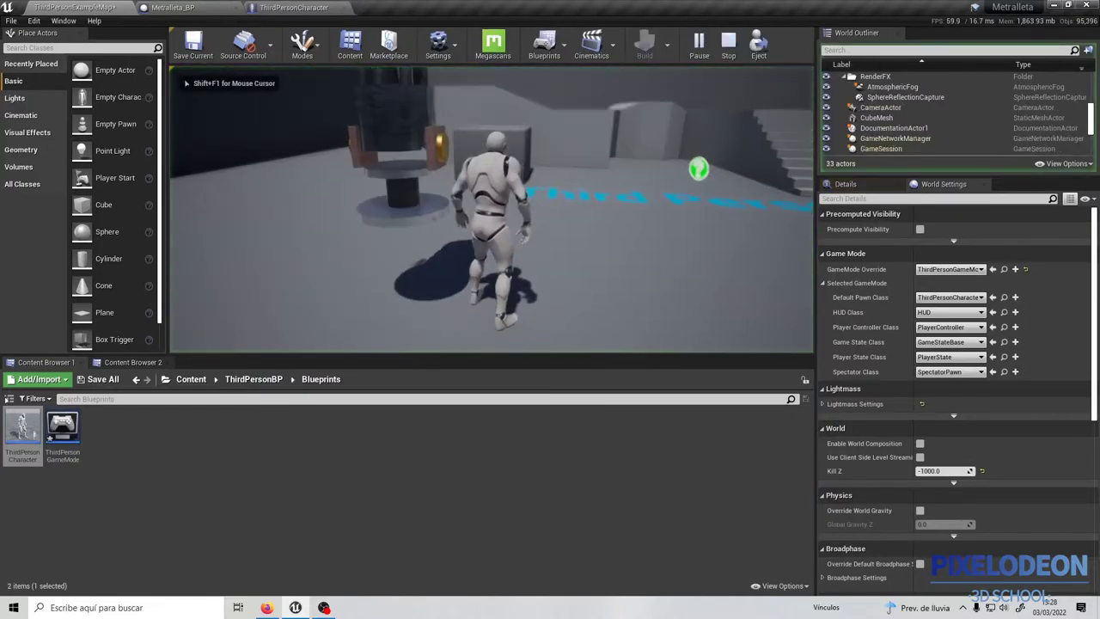
key("w")
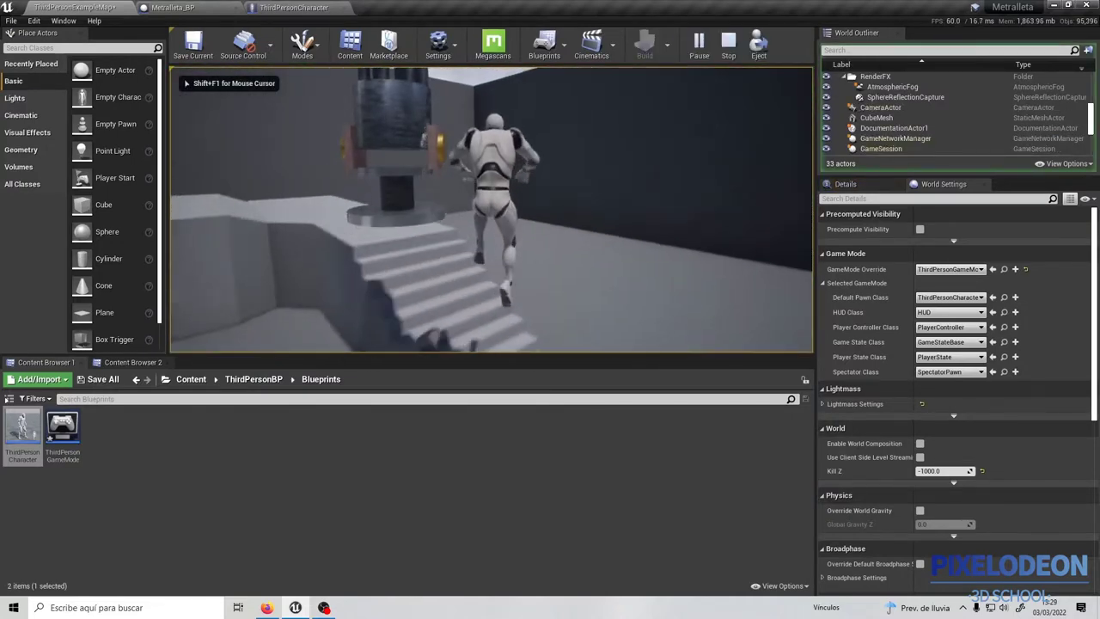
key("Escape")
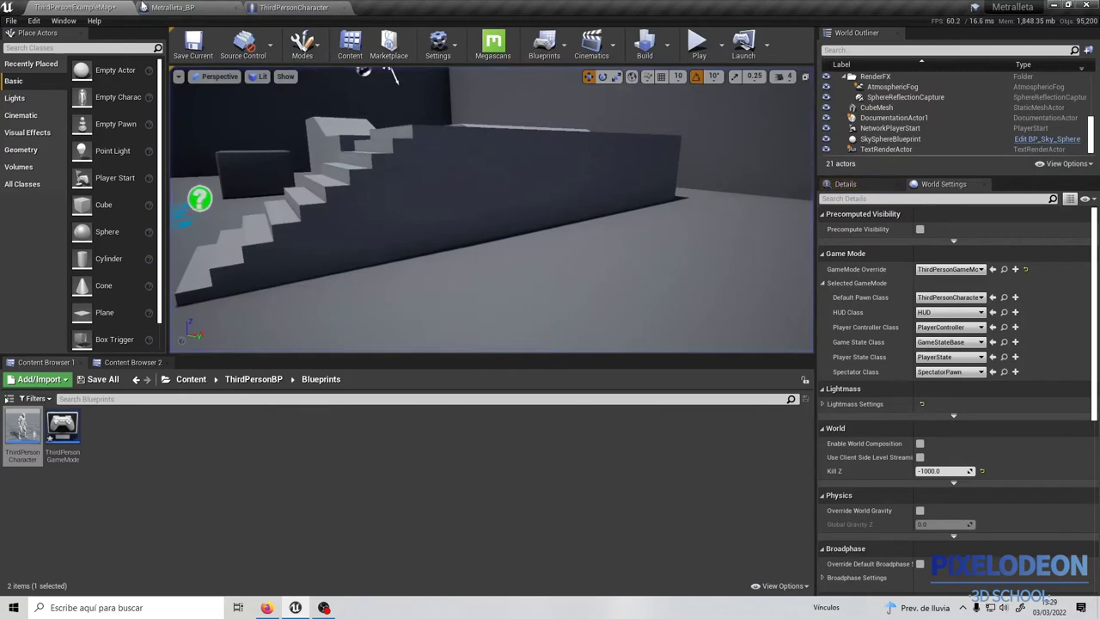
left_click(207, 7)
left_click(292, 7)
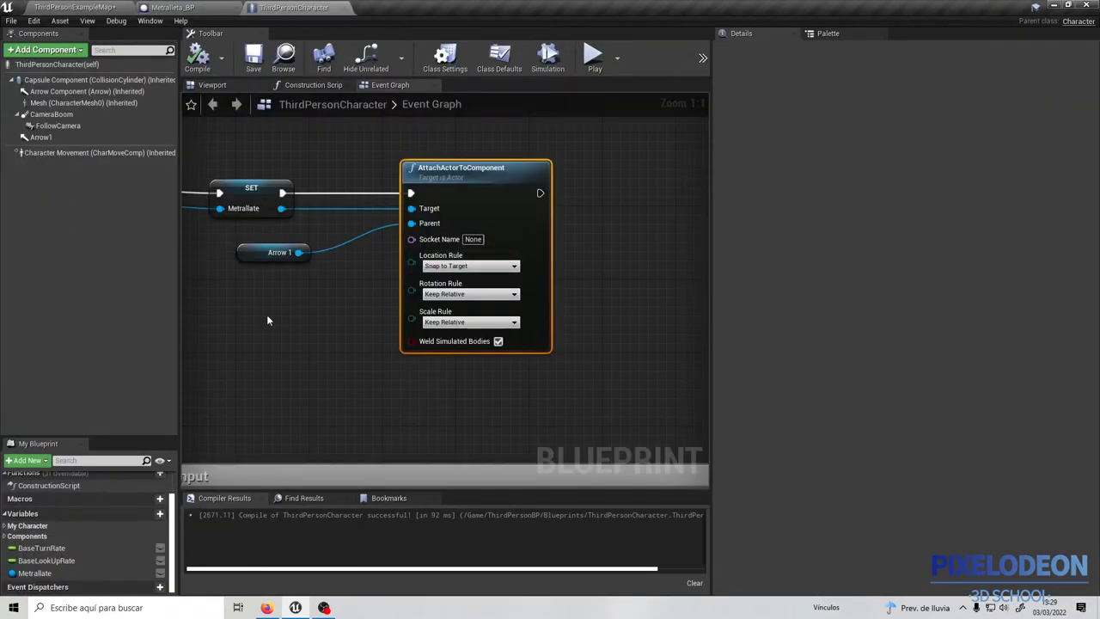
Set the SpawnActor Spawn Transform Scale to 0.5 on X, Y and Z and save
right_click_drag(247, 285, 481, 309)
scroll(455, 337, "up", 2)
left_click(372, 307)
type("0.5")
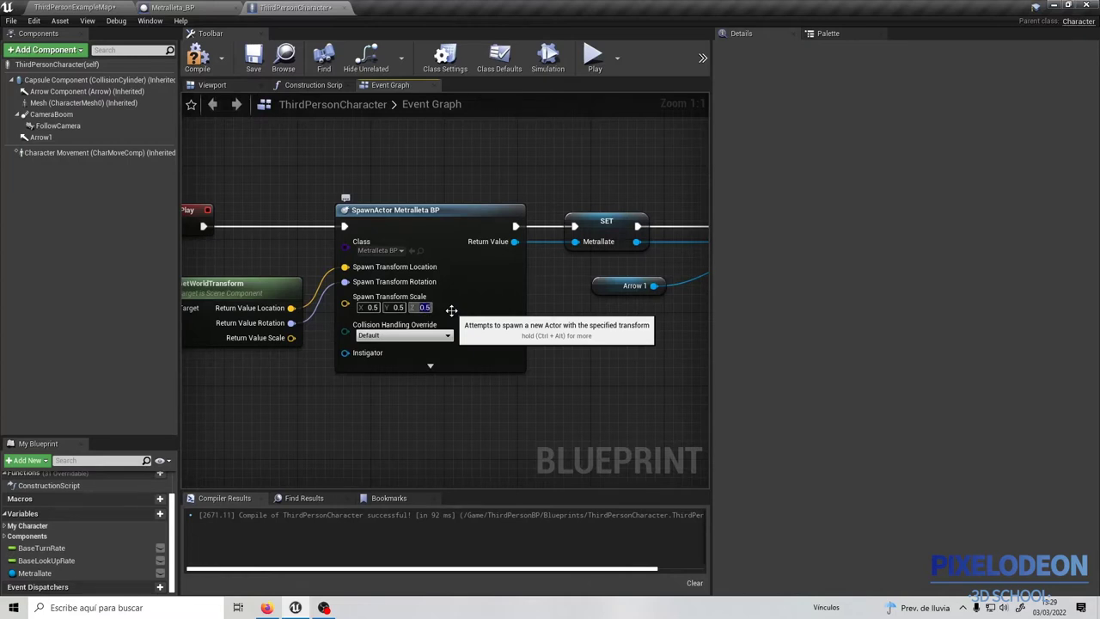
left_click(254, 56)
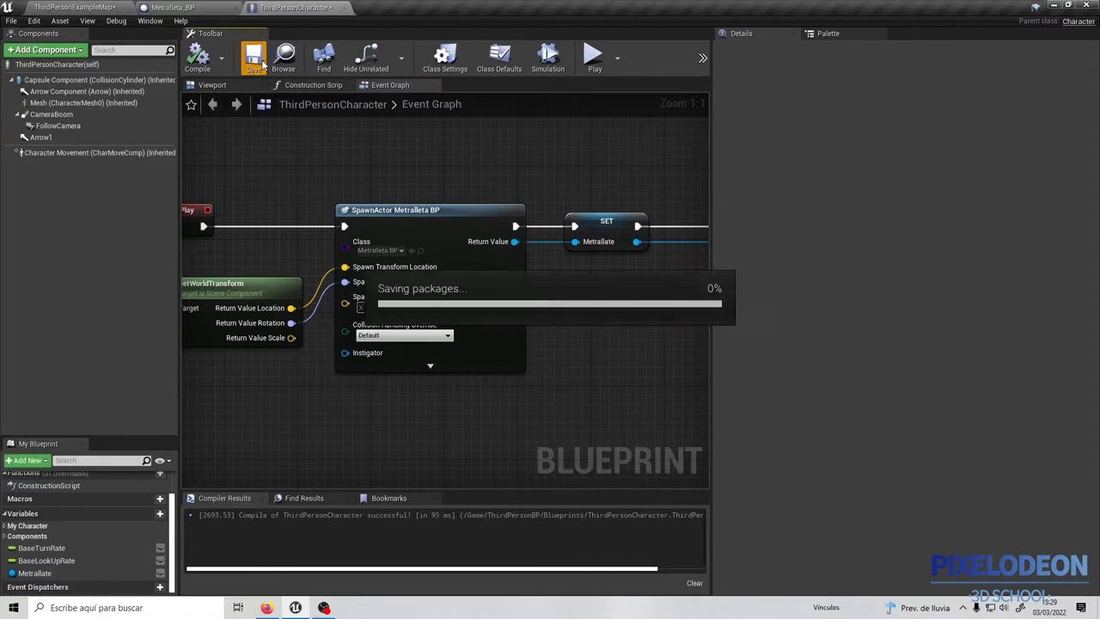
Play ThirdPersonExampleMap and run the character around with W to check the spawned gun
left_click(78, 8)
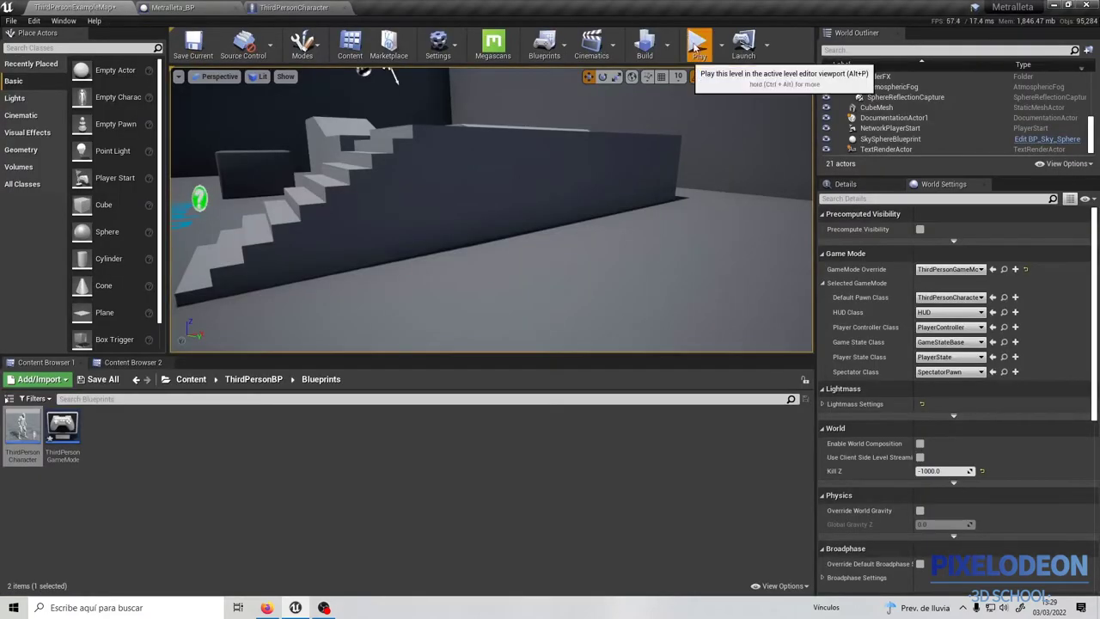
left_click(695, 40)
key("w")
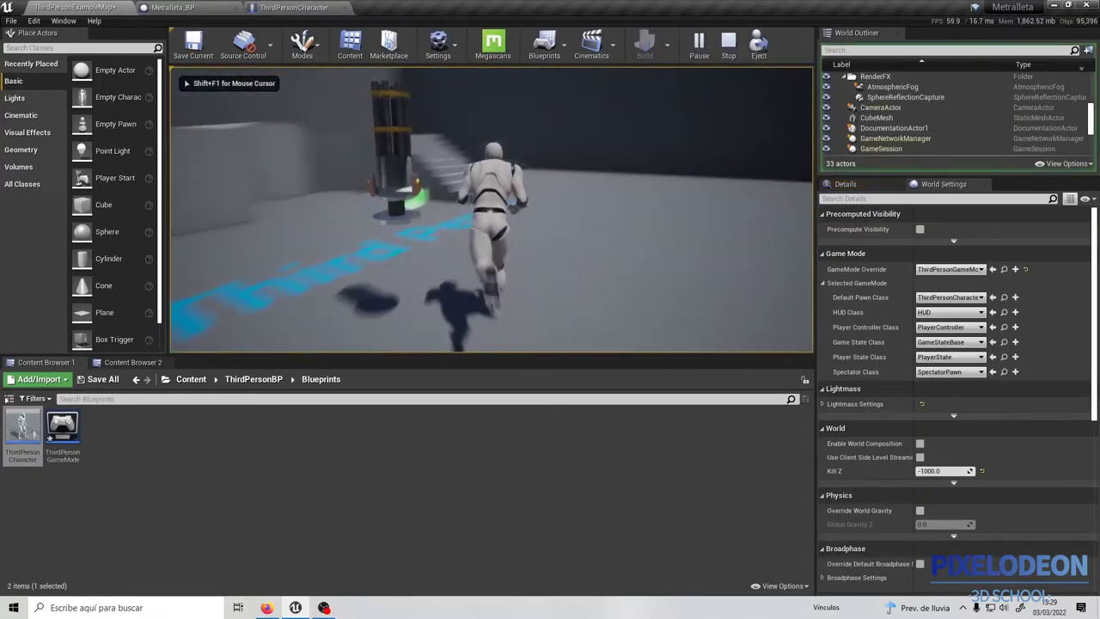
key("w")
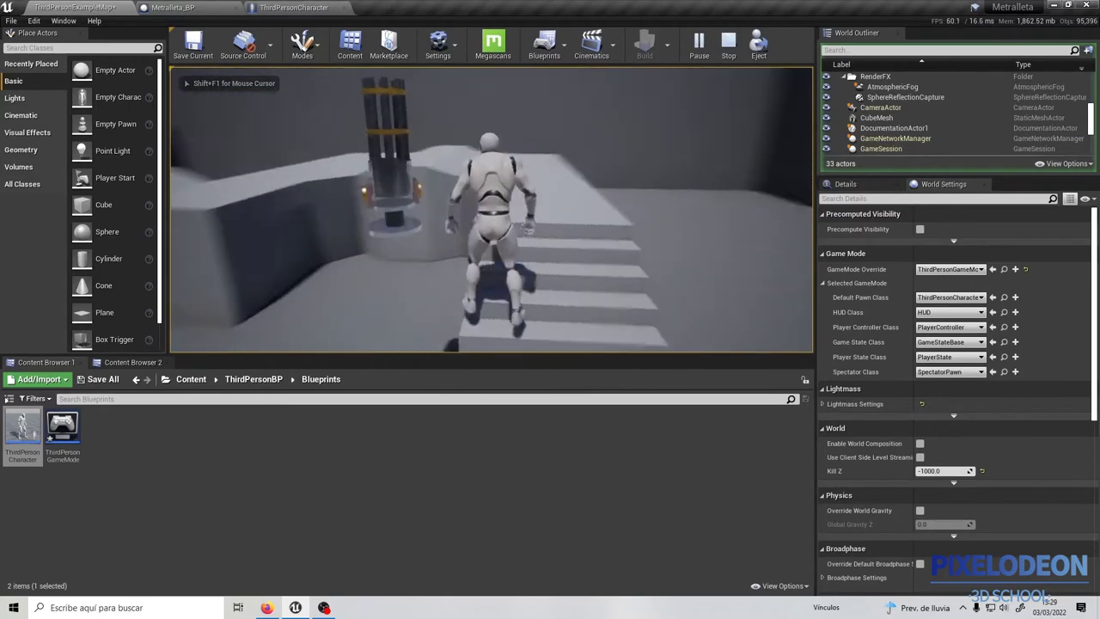
key("w")
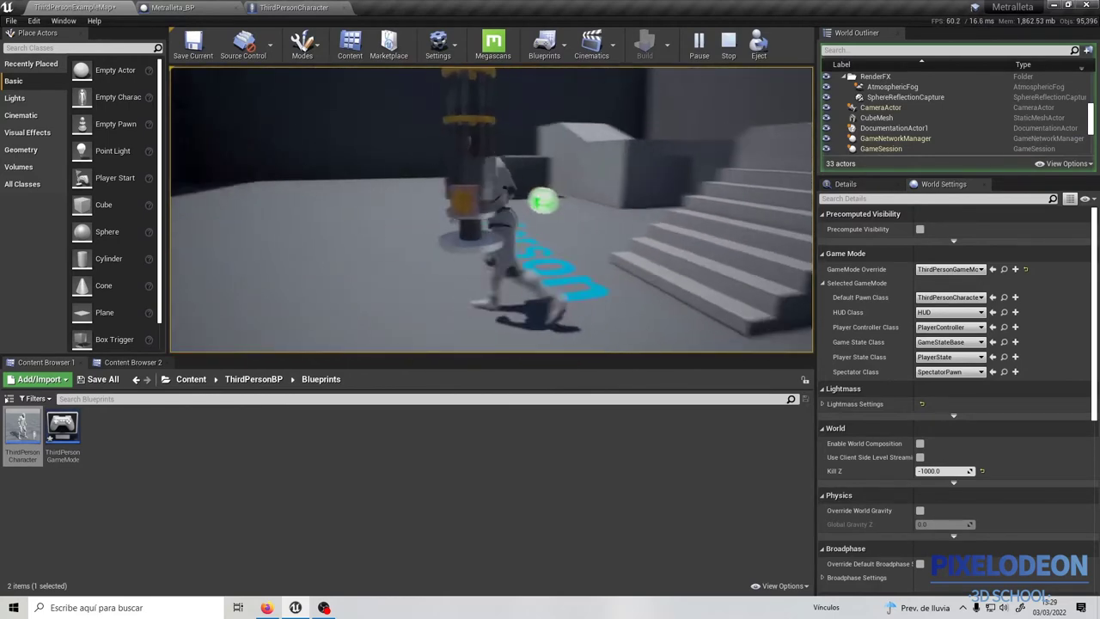
key("w")
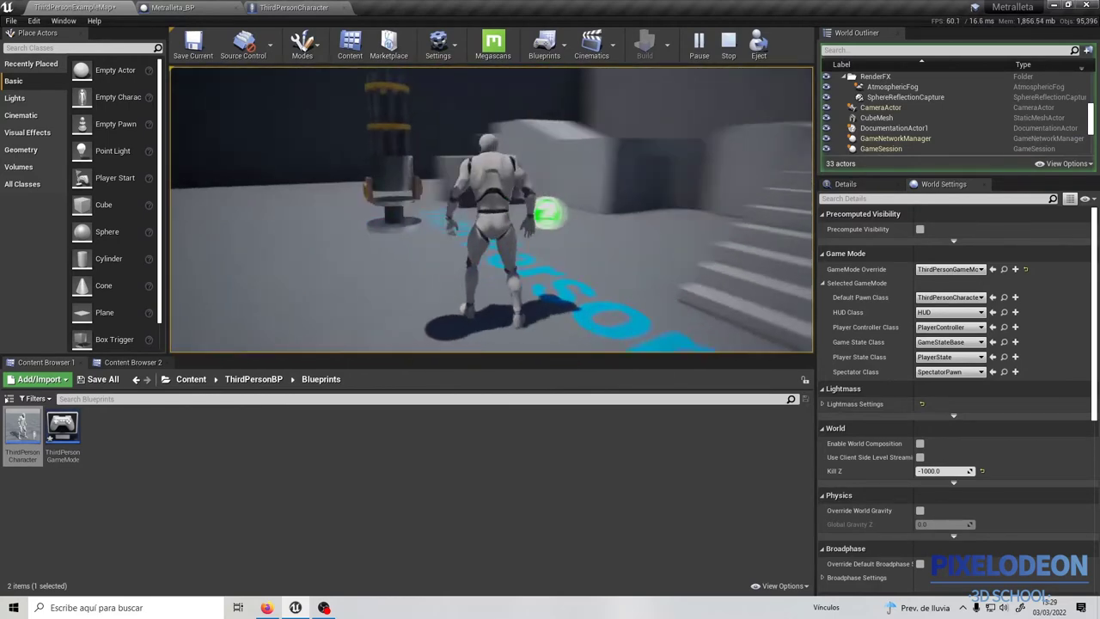
key("w")
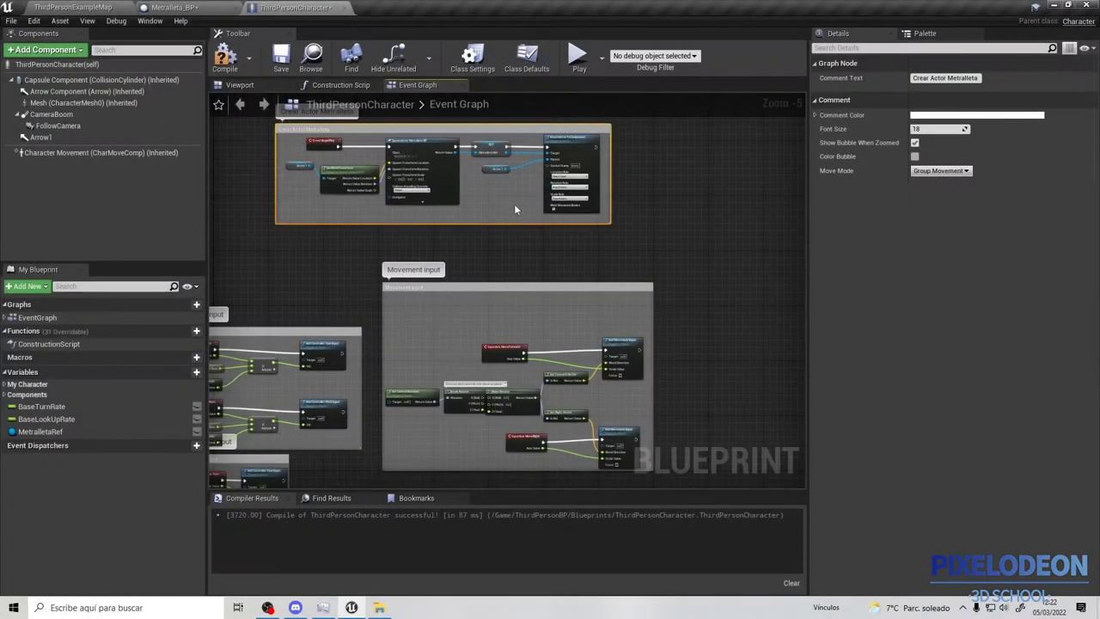
right_click_drag(516, 209, 519, 259)
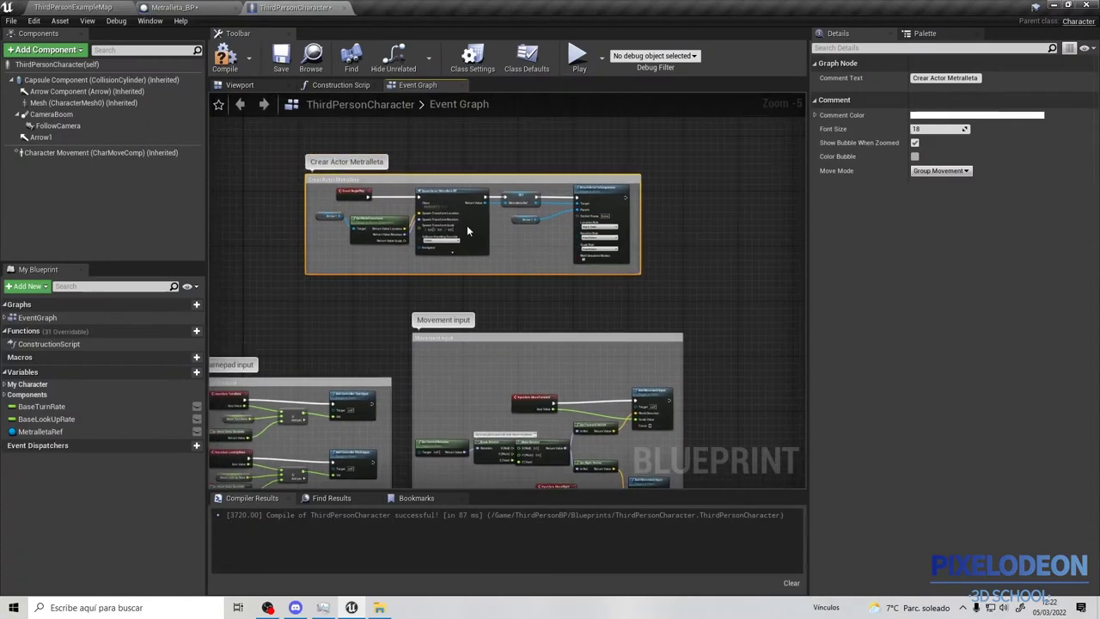
Save the blueprint and frame the Movement input comment in the Event Graph
left_click(224, 57)
left_click(284, 60)
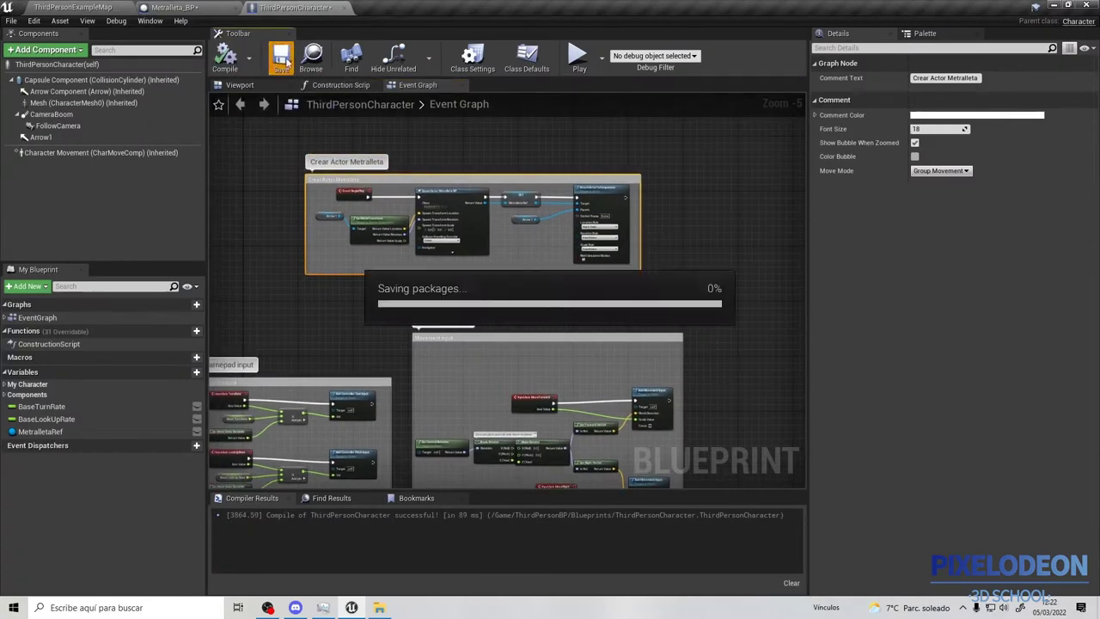
right_click_drag(526, 277, 426, 151)
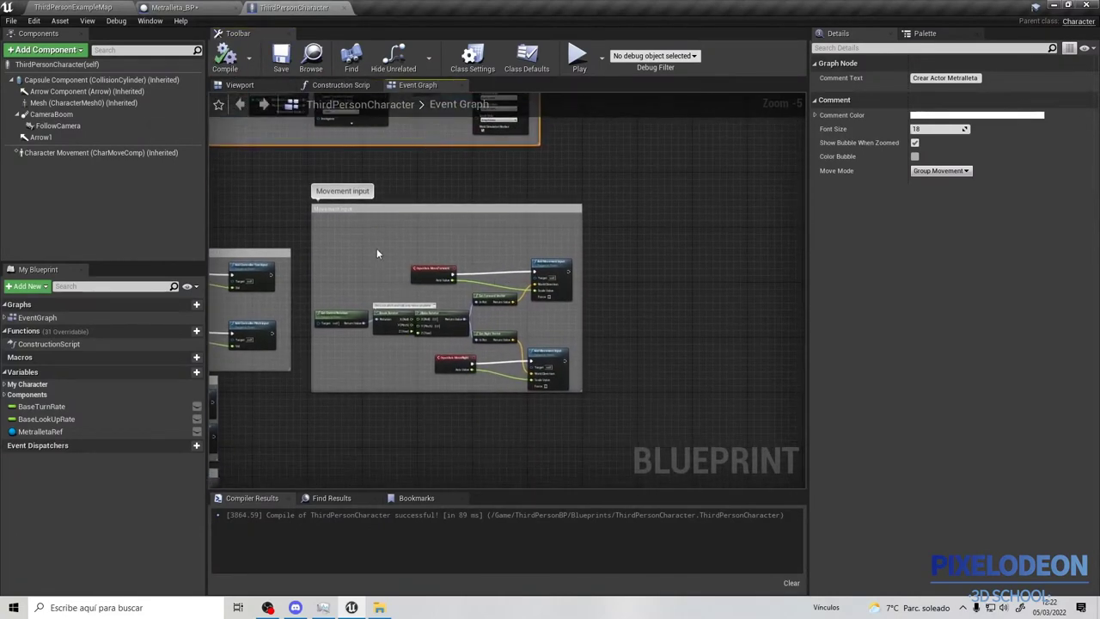
scroll(515, 251, "up", 3)
scroll(486, 258, "up", 2)
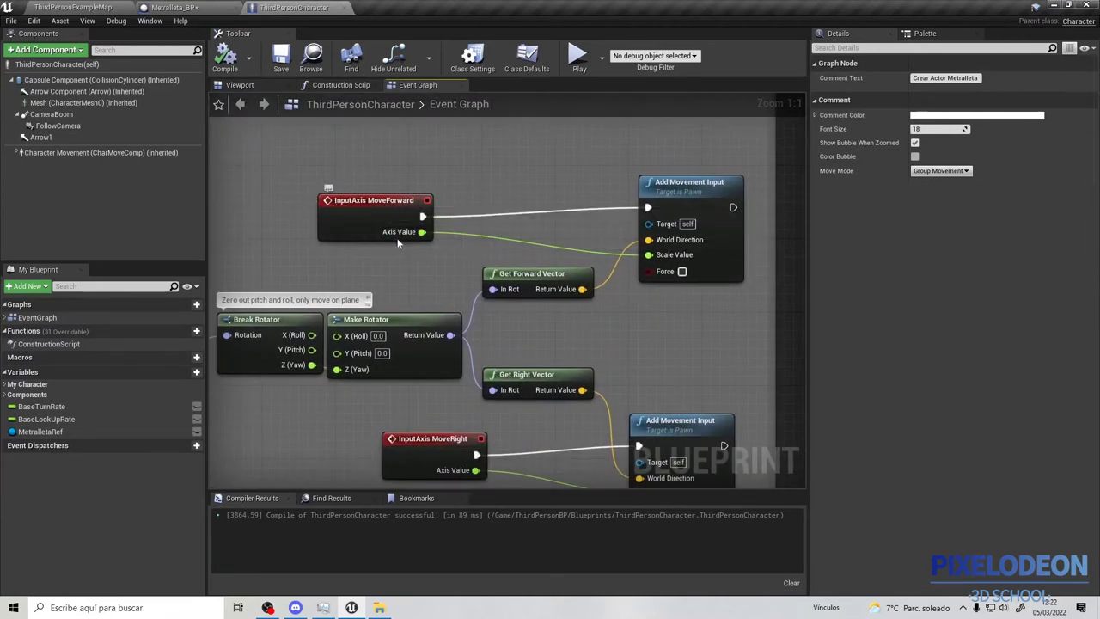
scroll(371, 225, "down", 2)
scroll(438, 263, "down", 1)
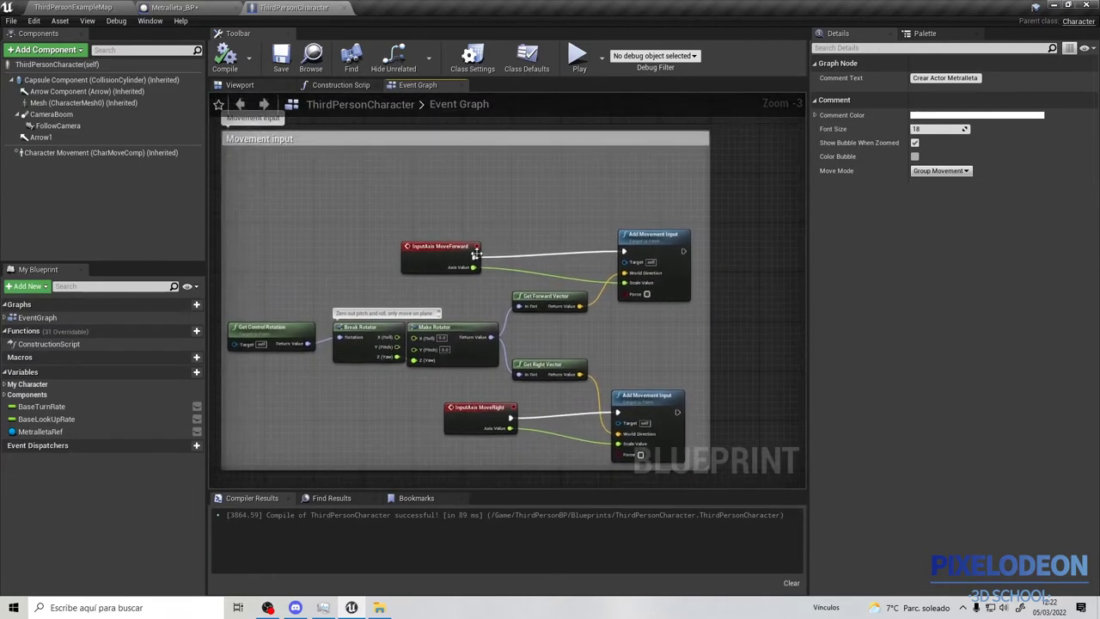
right_click_drag(476, 254, 455, 149)
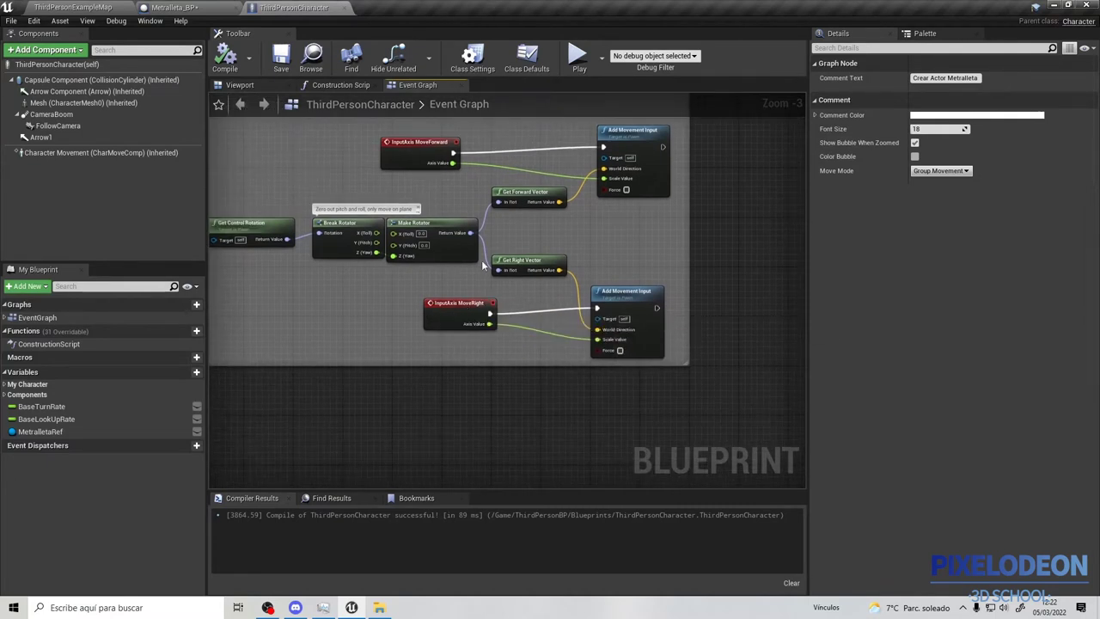
Check Metralleta_BP, then return and select the upper Add Movement Input node
left_click(160, 5)
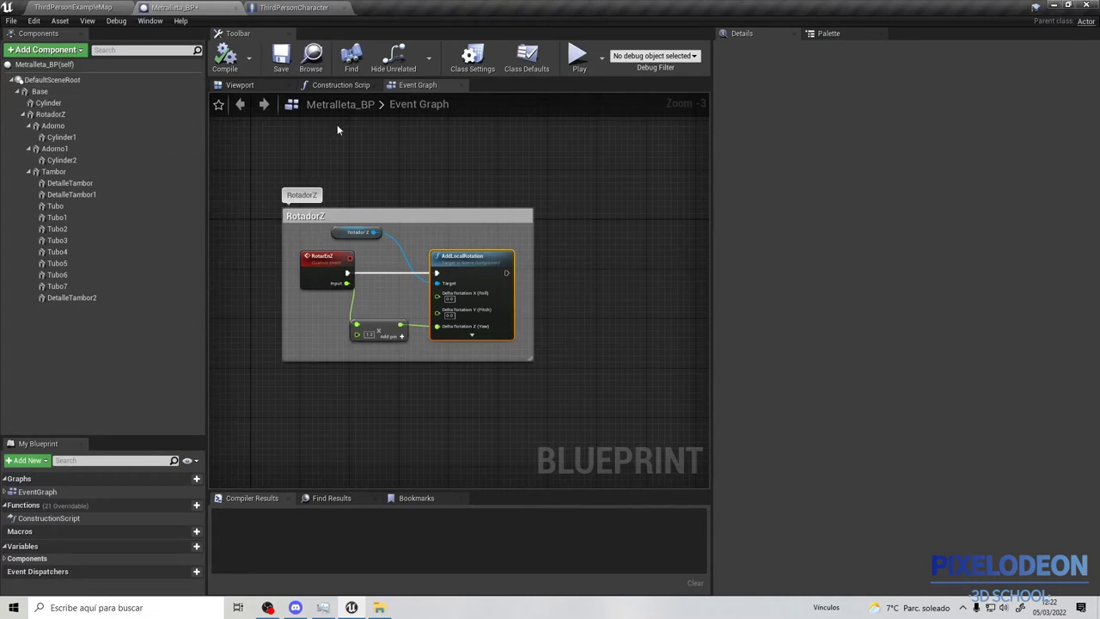
left_click(292, 6)
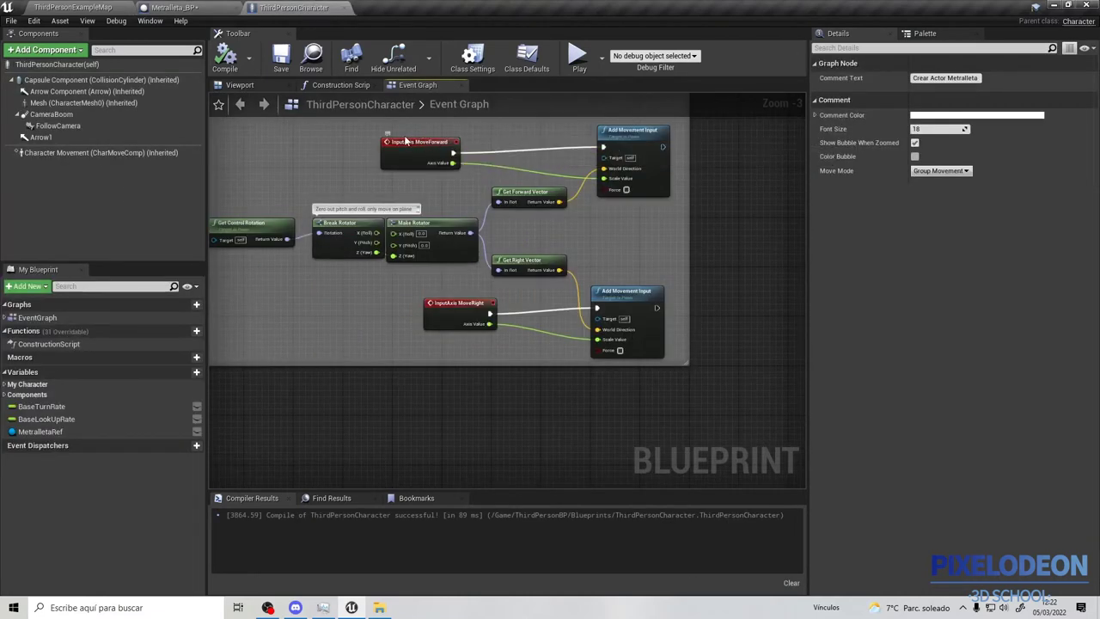
right_click_drag(452, 196, 341, 275)
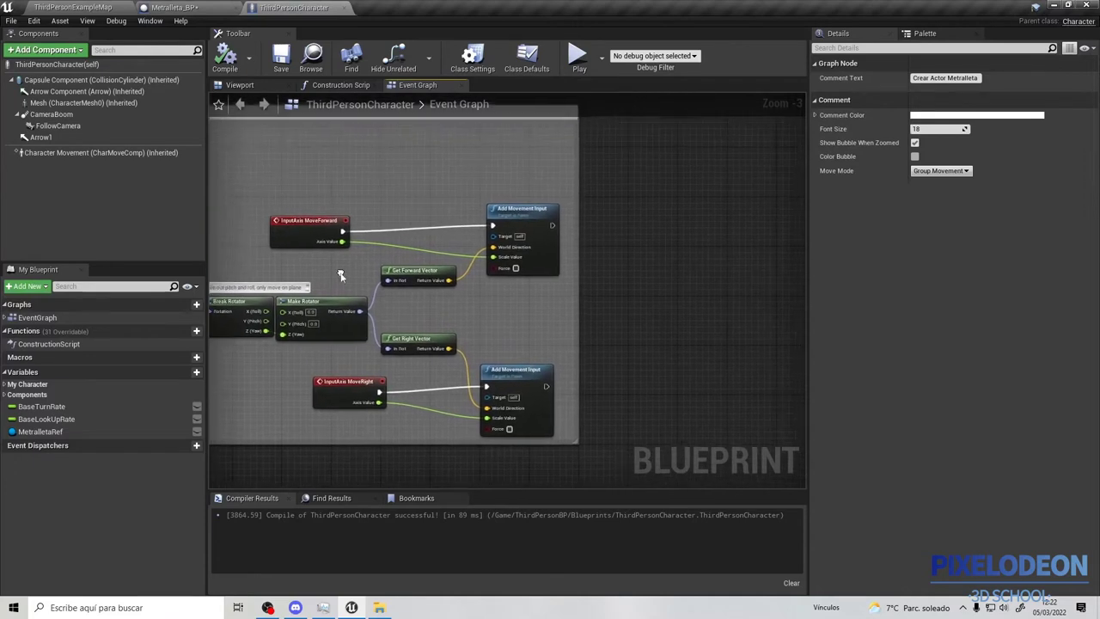
left_click_drag(515, 209, 527, 216)
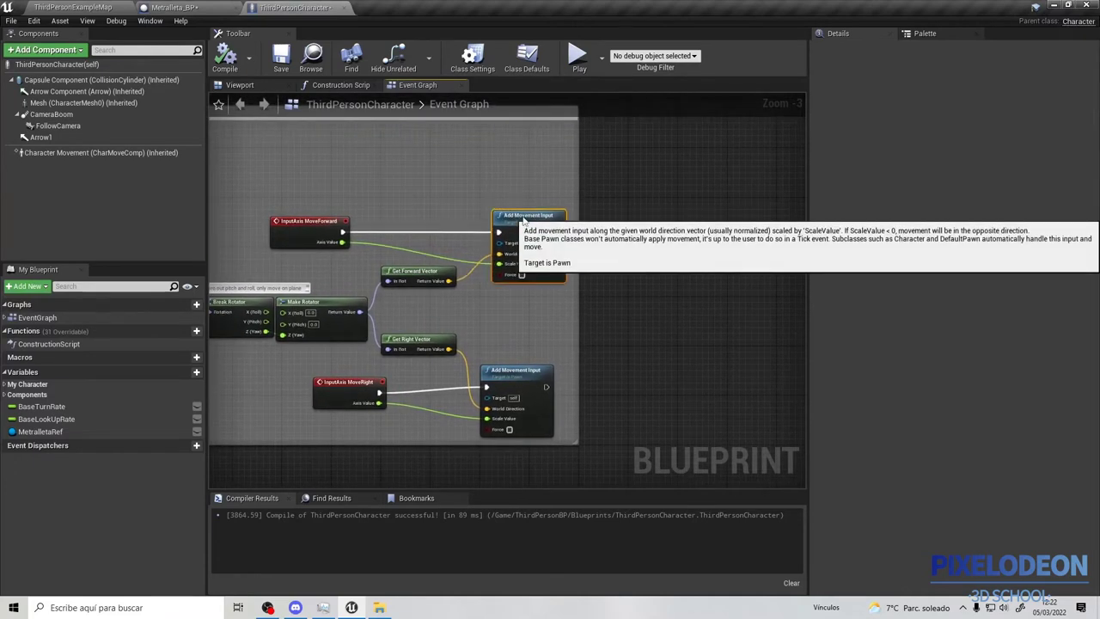
Add a new variable to ThirdPersonCharacter and type the name ModoMetralleta? in place of NewVar_0
left_click(181, 374)
key("BackSpace")
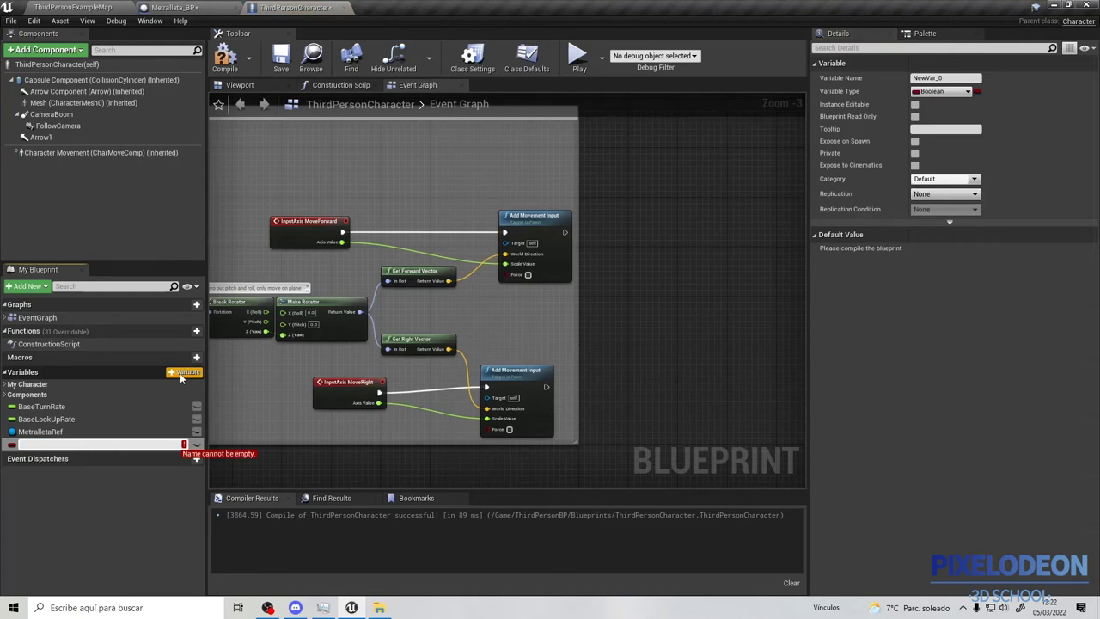
type("M")
type("odo")
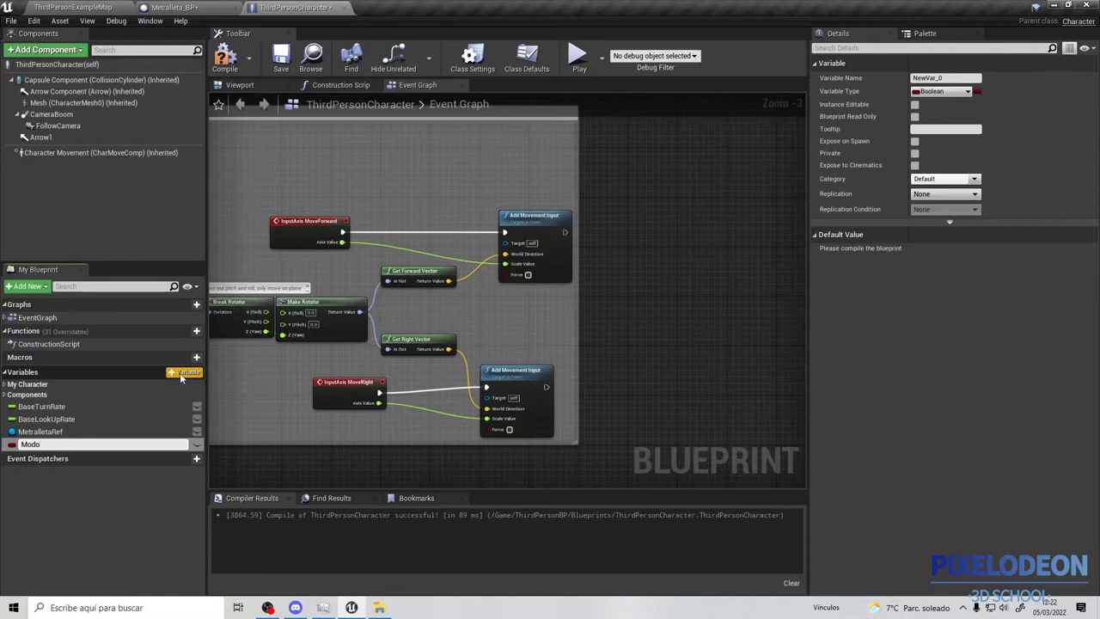
type("Metralleta")
type("?")
Confirm the name ModoMetralleta? and add its getter feeding a new Branch node
key("Return")
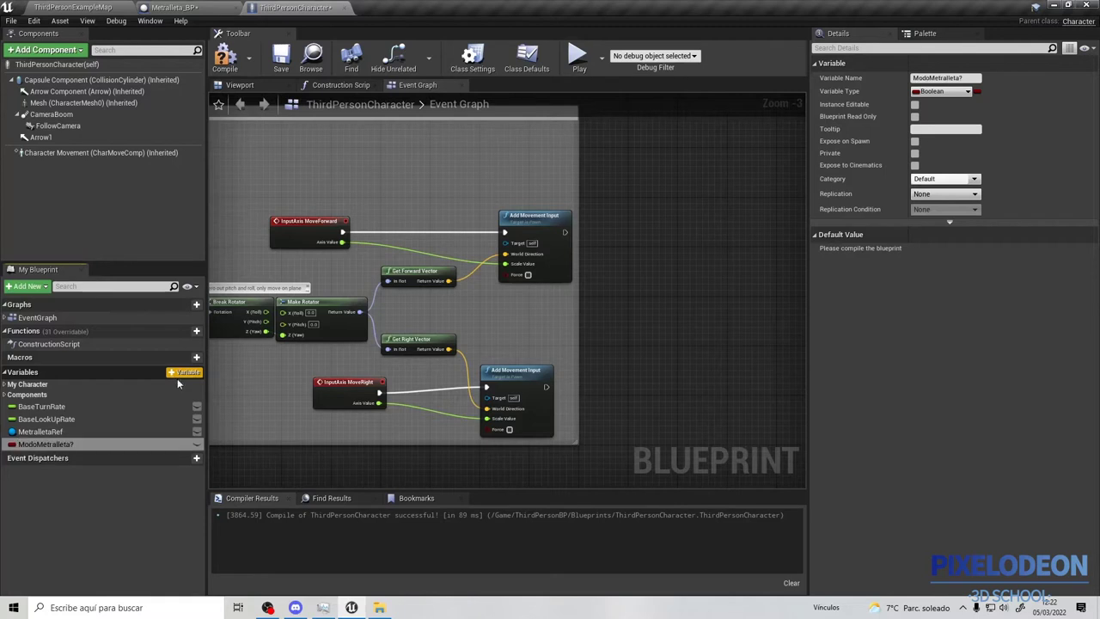
mouse_move(97, 444)
left_mouse_down()
mouse_move(339, 181)
mouse_move(355, 176)
mouse_move(421, 212)
left_mouse_up()
left_click(425, 191)
type("b")
left_click(439, 354)
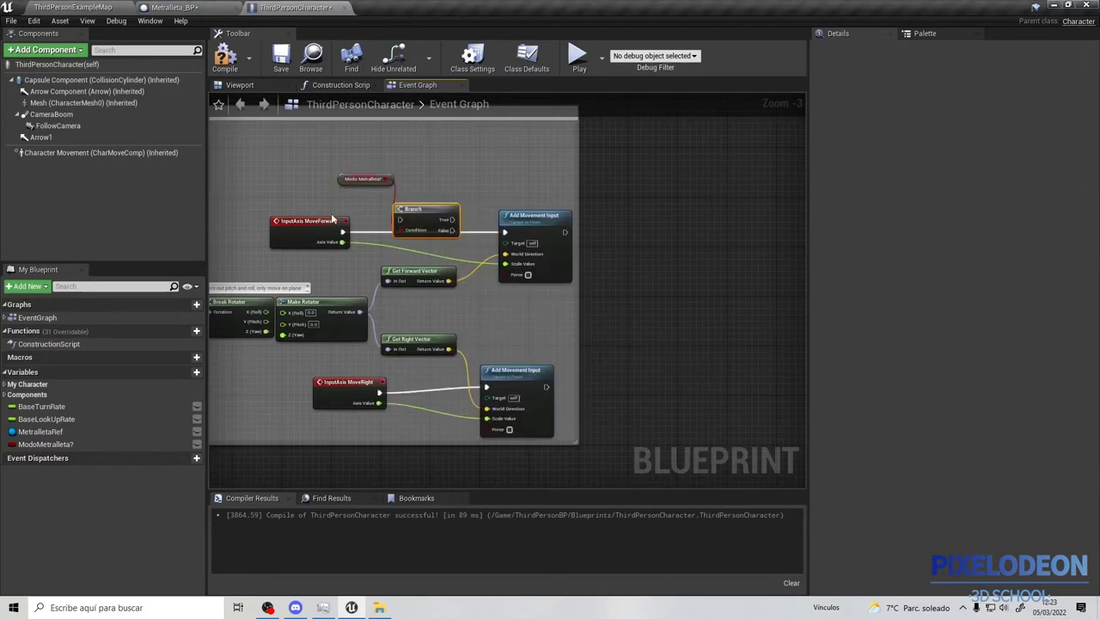
Route MoveForward through the Branch so False drives Add Movement Input, then select Branch and getter
left_click_drag(343, 232, 399, 220)
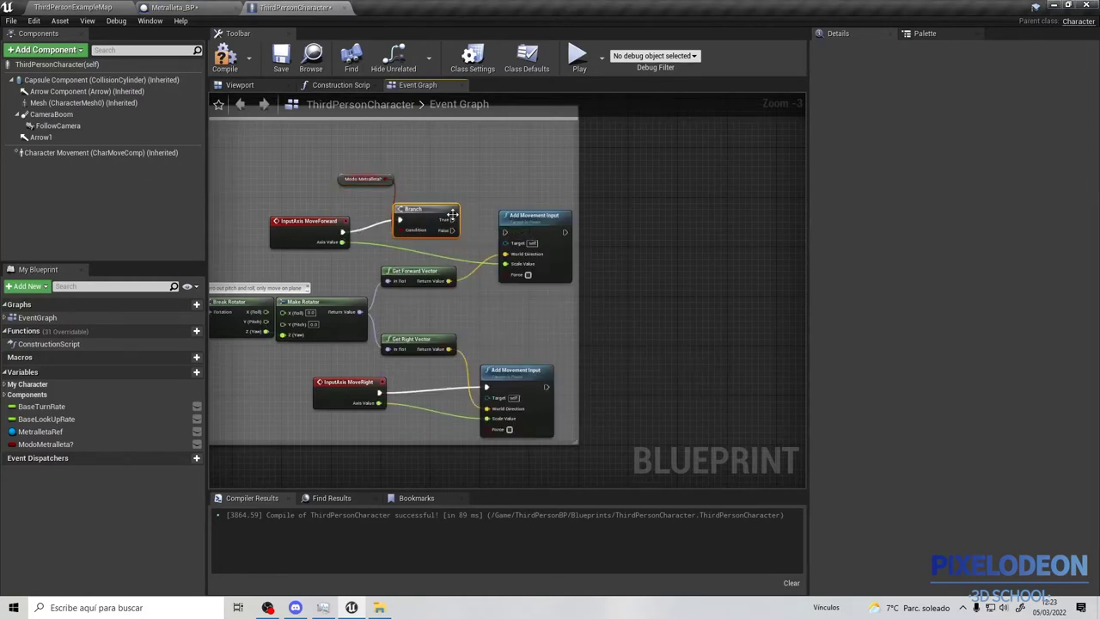
scroll(550, 232, "up", 1)
scroll(549, 232, "up", 1)
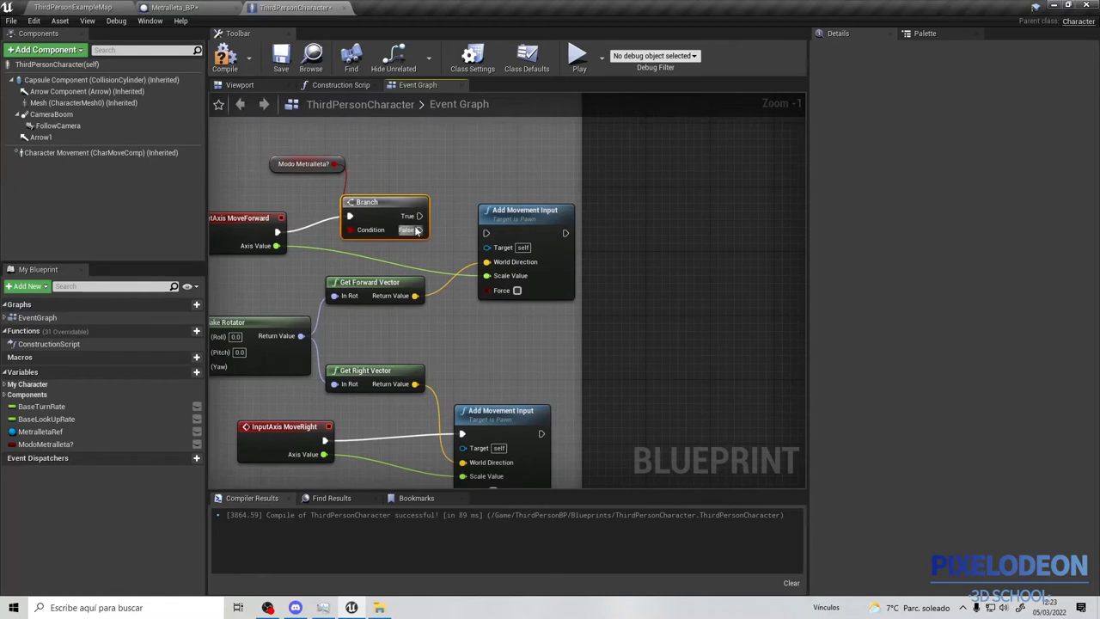
mouse_move(389, 212)
left_mouse_down()
mouse_move(391, 195)
mouse_move(487, 233)
left_mouse_up()
mouse_move(404, 223)
right_mouse_down()
mouse_move(508, 175)
mouse_move(488, 208)
right_mouse_up()
left_click(469, 191)
left_click(377, 172)
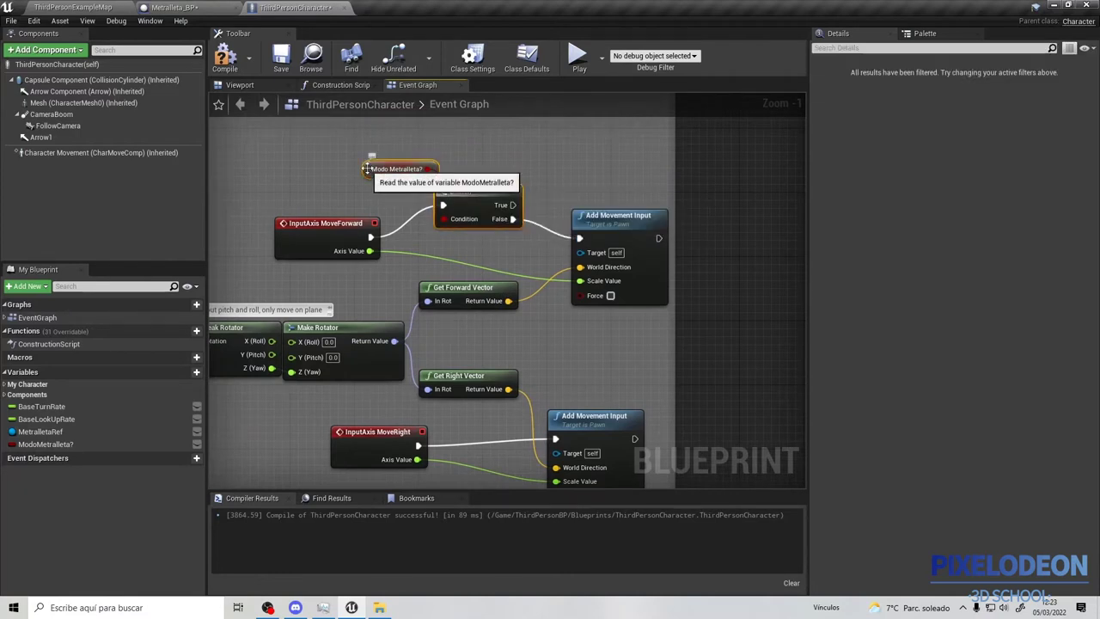
Paste copies of the ModoMetralleta? getter and Branch below InputAxis MoveRight
right_click_drag(472, 312, 476, 135)
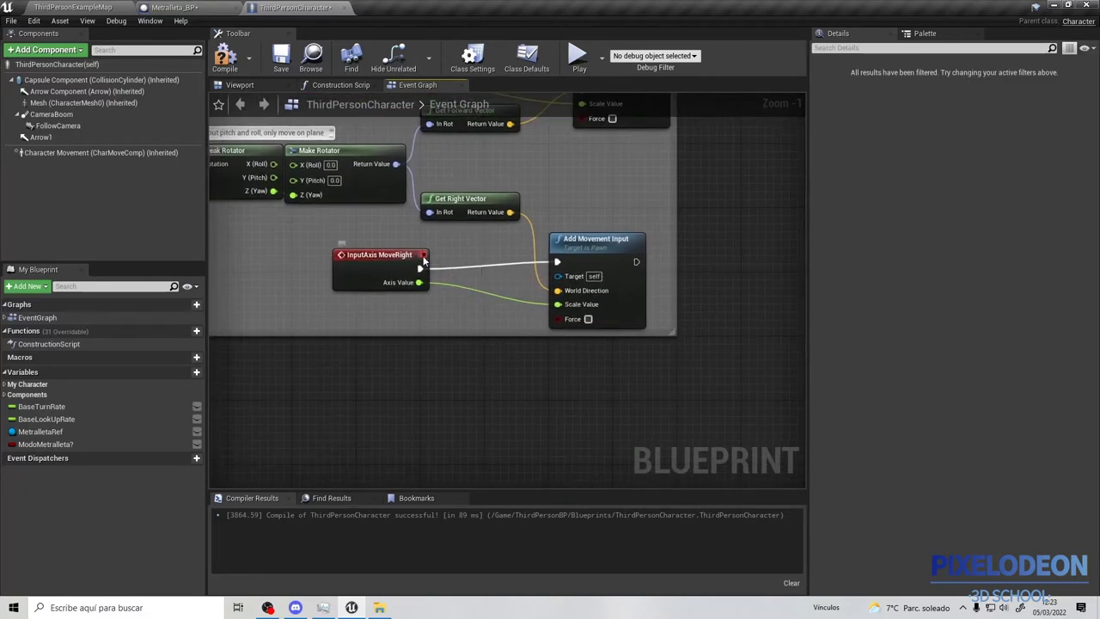
key("ctrl+v")
left_click_drag(494, 279, 492, 260)
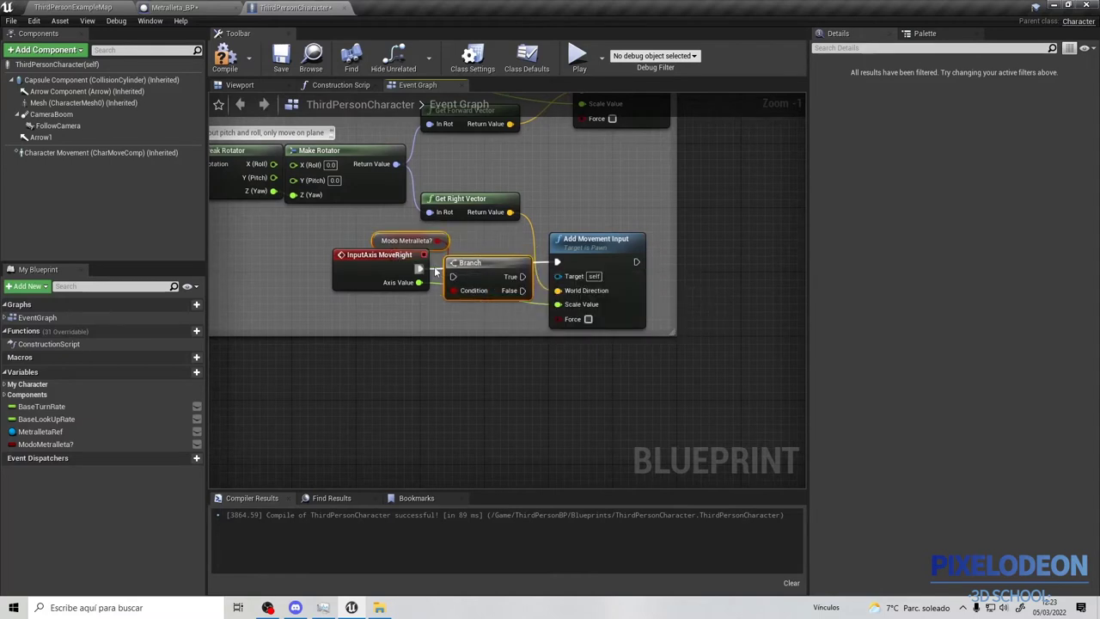
left_click_drag(418, 268, 453, 275)
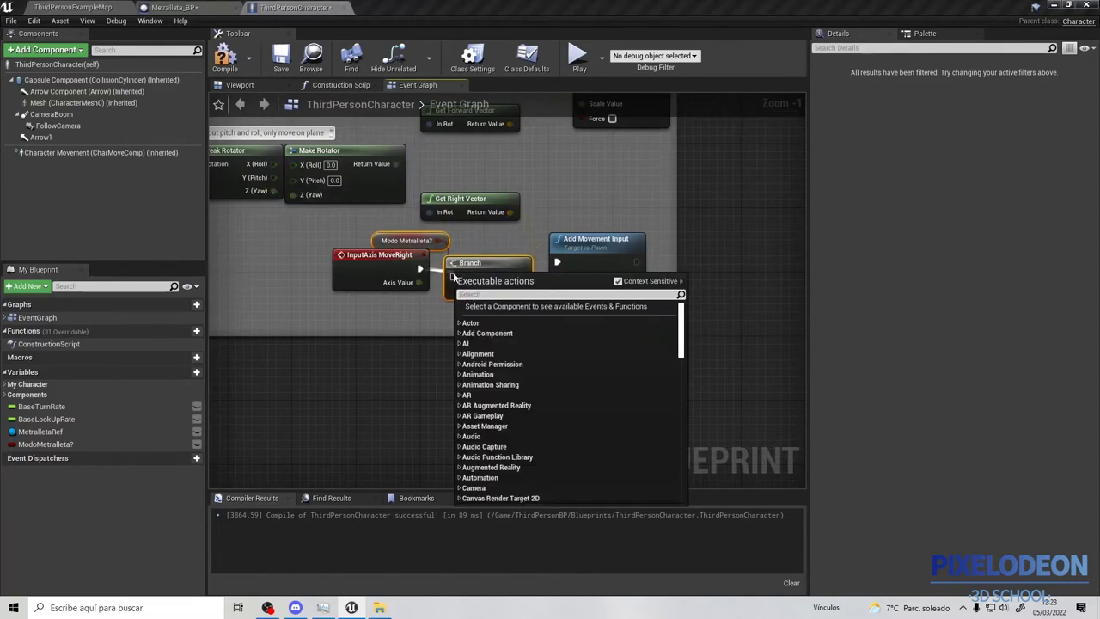
left_click(384, 234)
left_click_drag(386, 242, 387, 305)
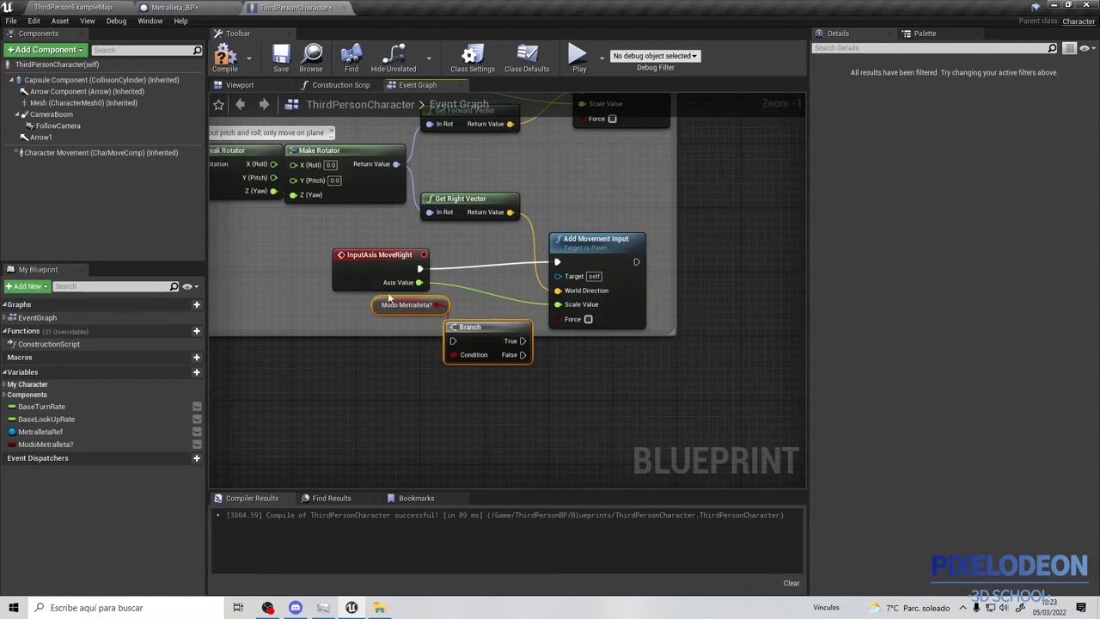
Wire MoveRight into the copied Branch, with its False output driving Add Movement Input
left_click_drag(419, 268, 456, 341)
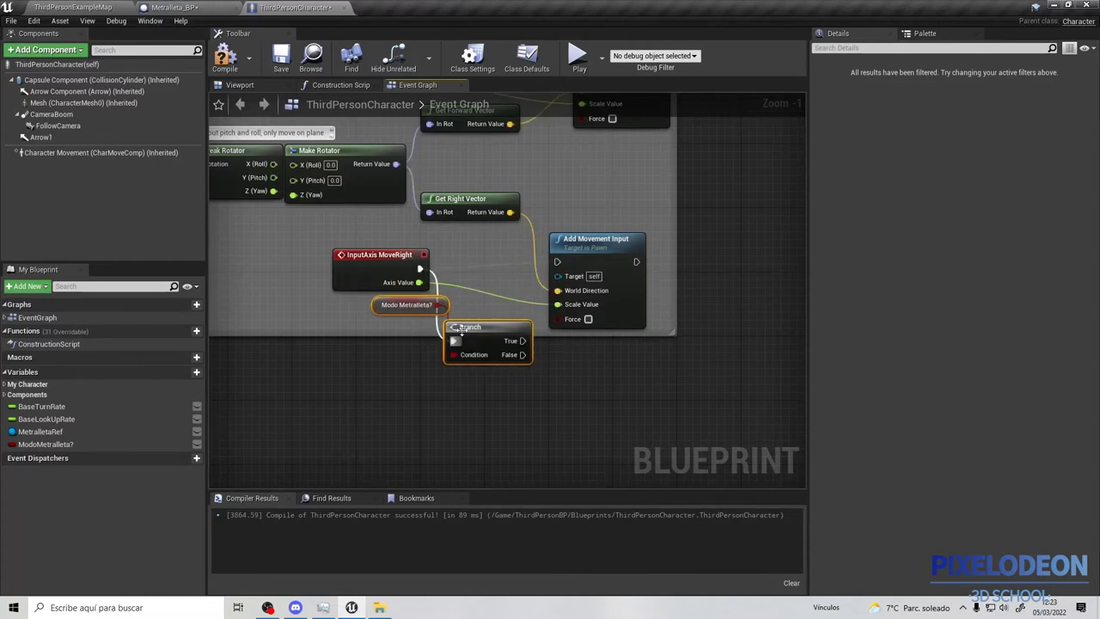
left_click_drag(380, 308, 354, 340)
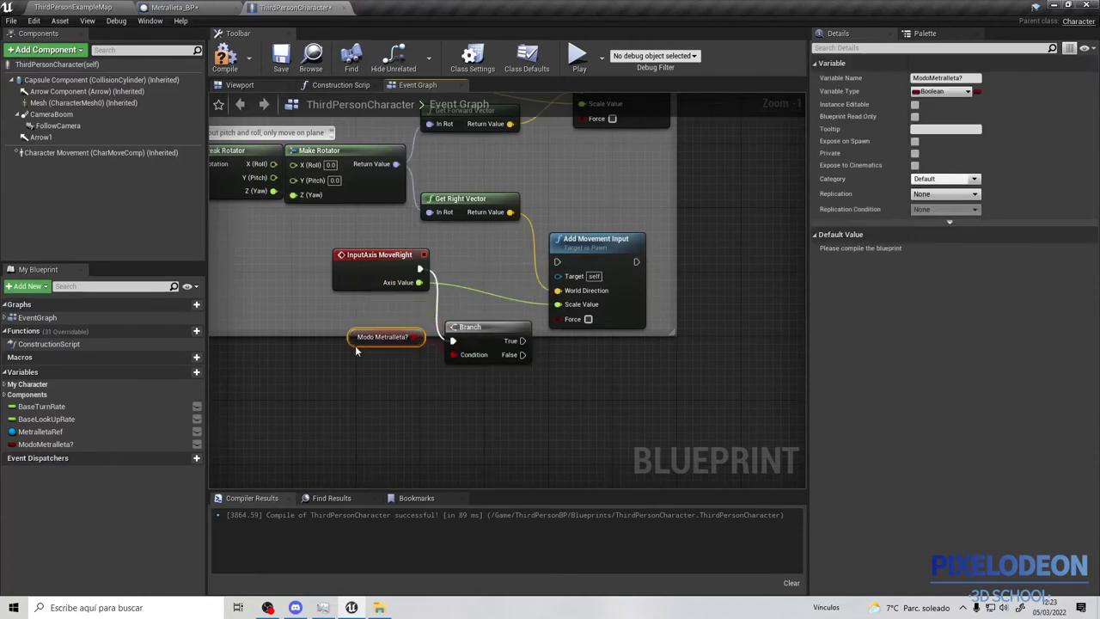
left_click_drag(519, 341, 521, 356)
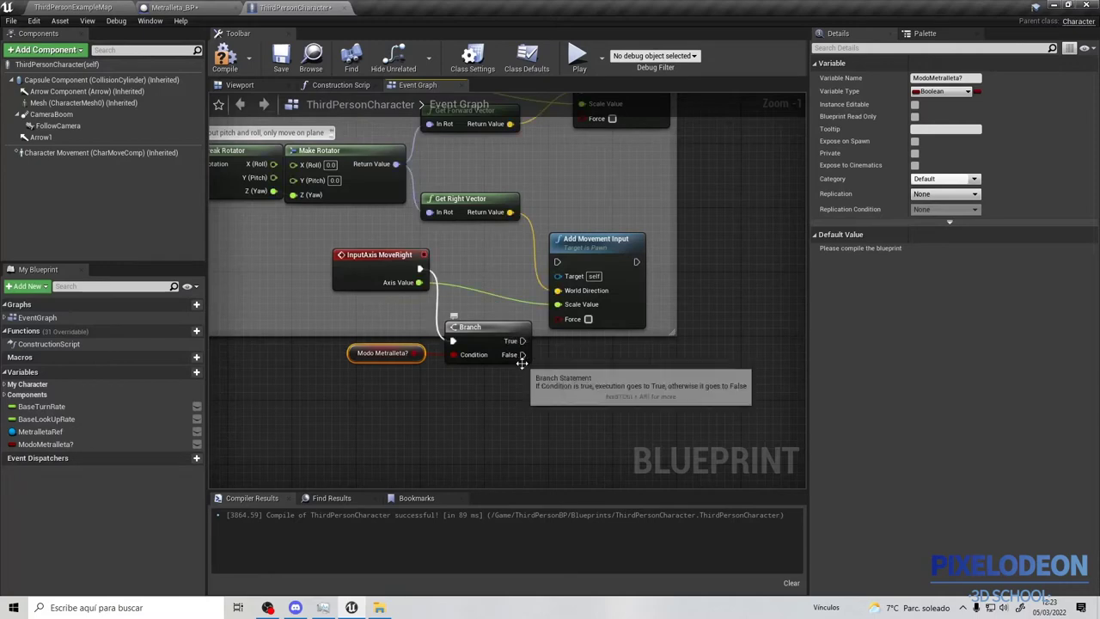
left_click_drag(559, 264, 559, 264)
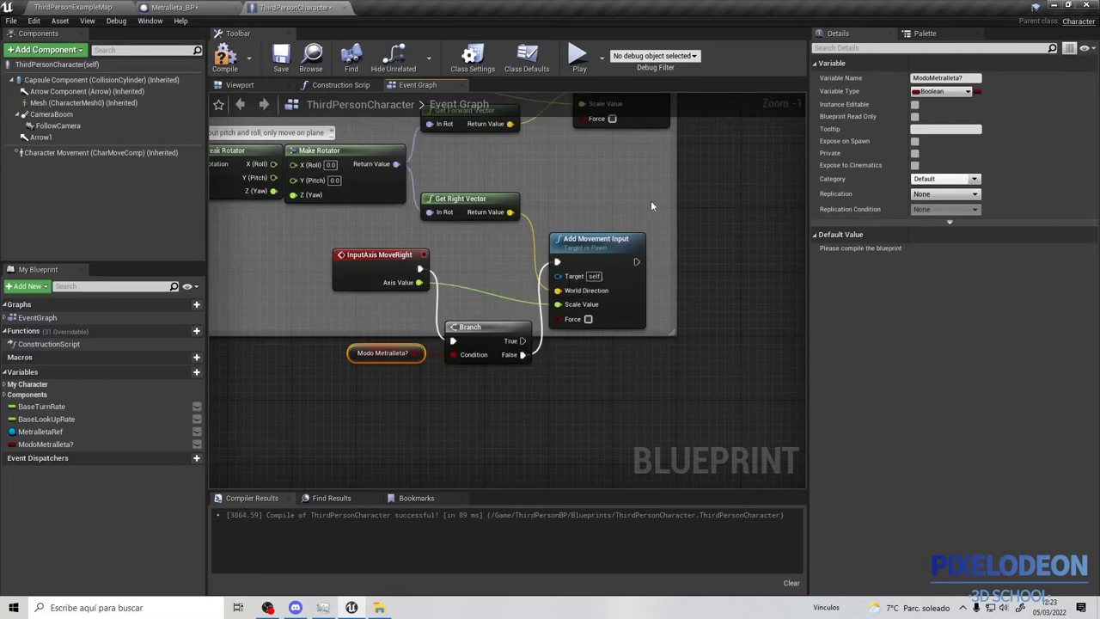
right_click_drag(651, 200, 292, 387)
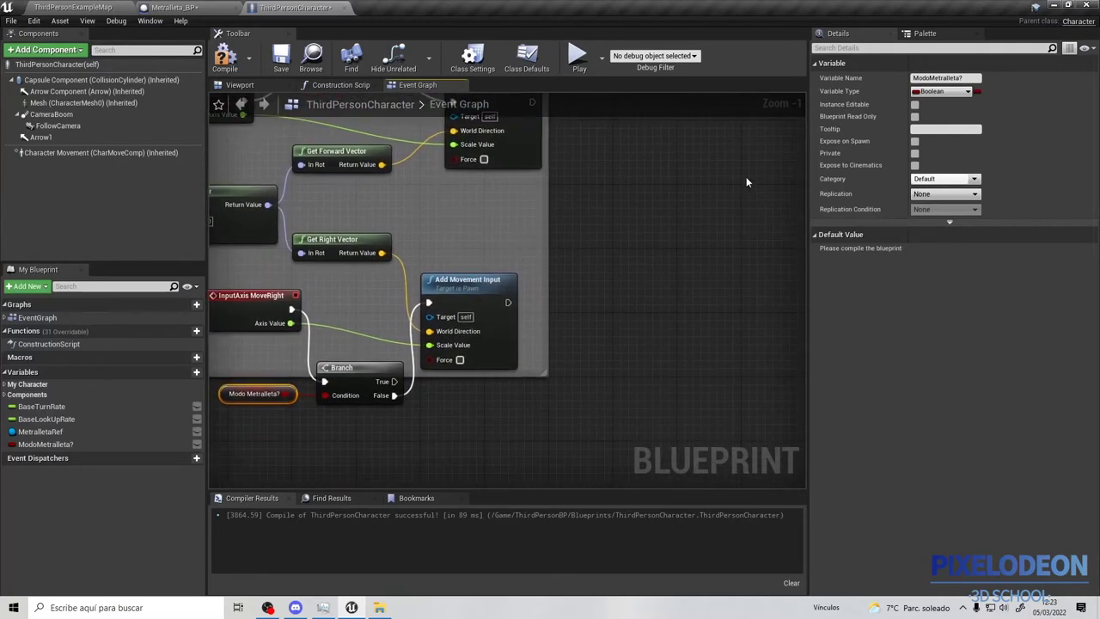
right_click_drag(737, 186, 517, 293)
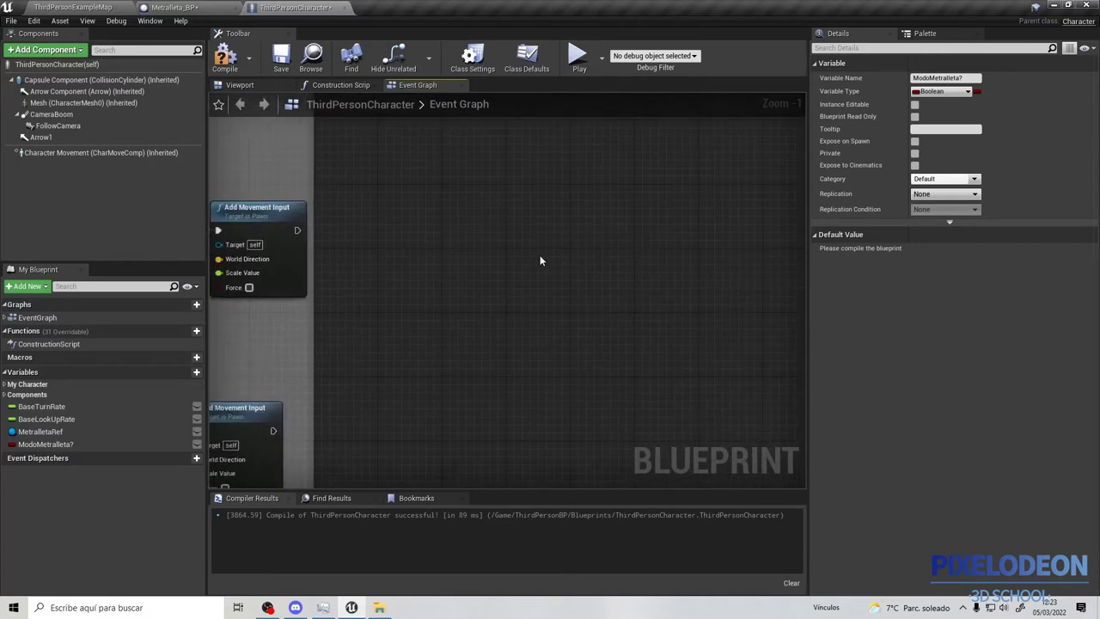
Add a keyboard 3 key event to the graph
right_click(514, 221)
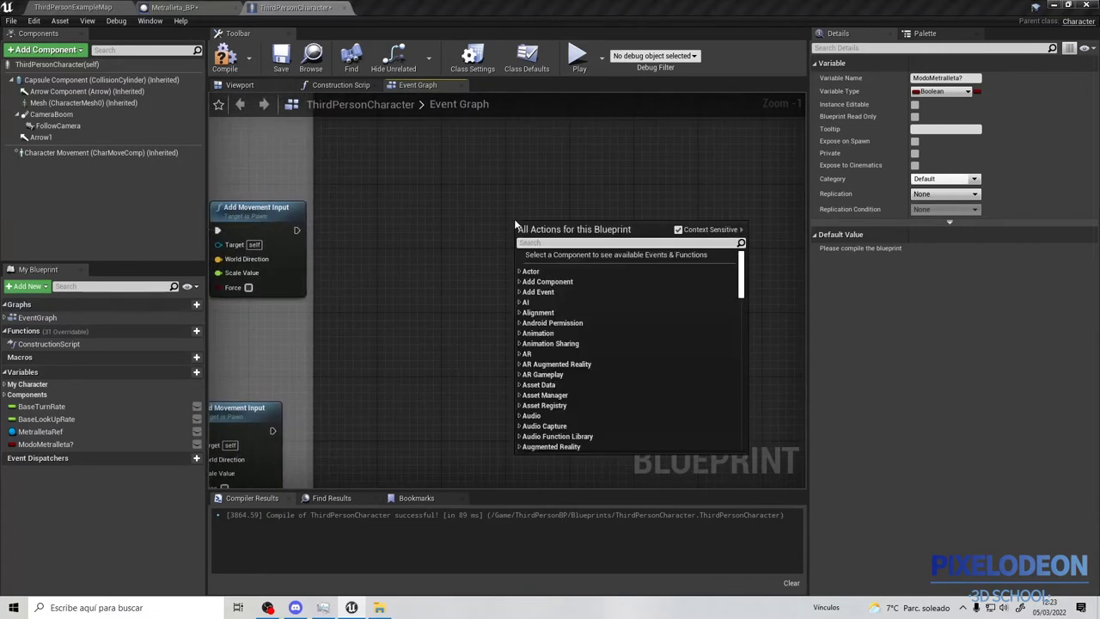
type("3")
left_click(568, 312)
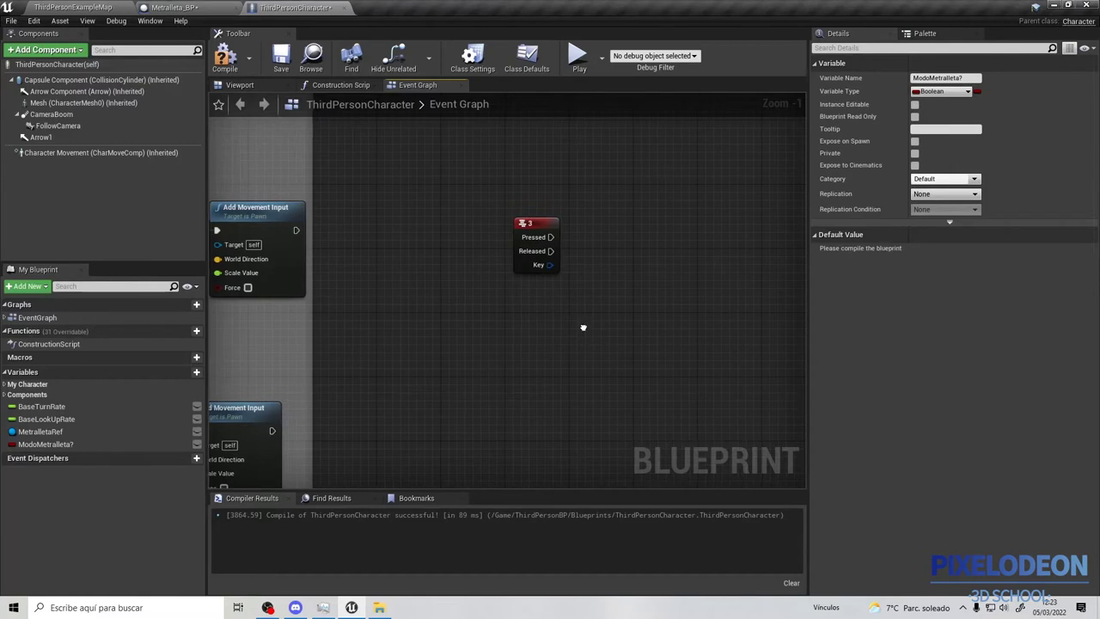
right_click_drag(581, 326, 508, 328)
Add two Set ModoMetralleta? nodes beside the key 3 event
left_click_drag(52, 443, 547, 198)
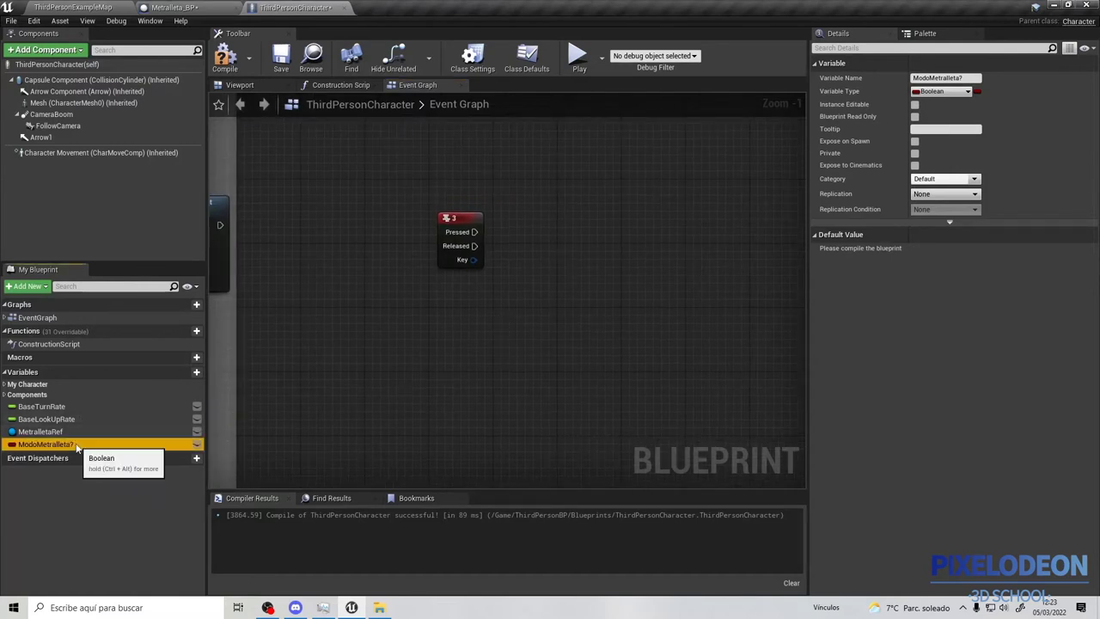
left_click(589, 222)
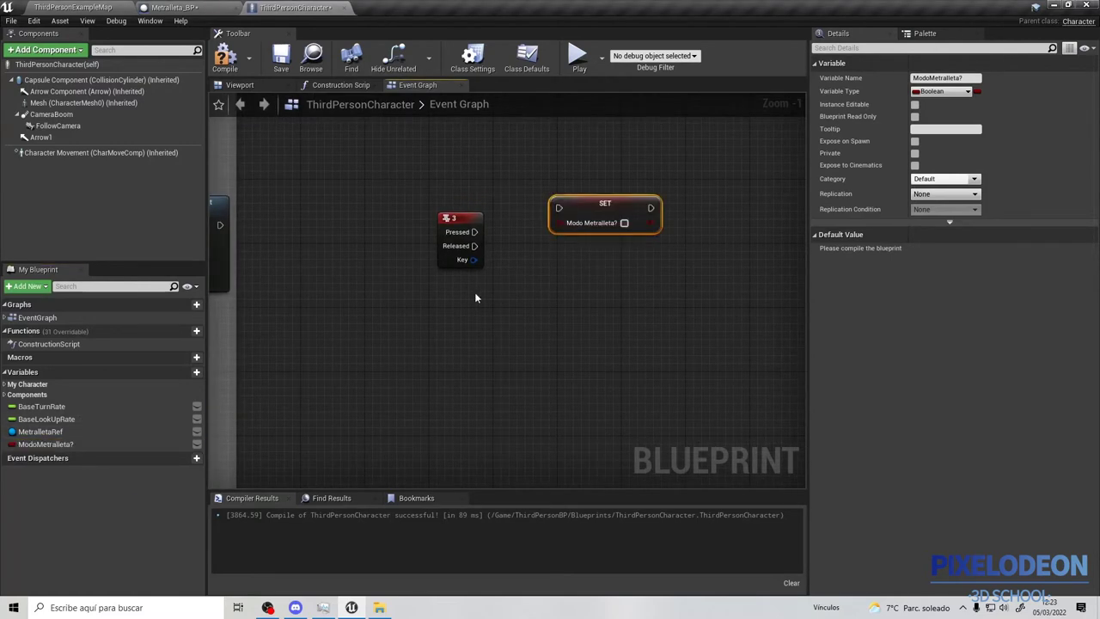
left_click_drag(43, 443, 461, 433)
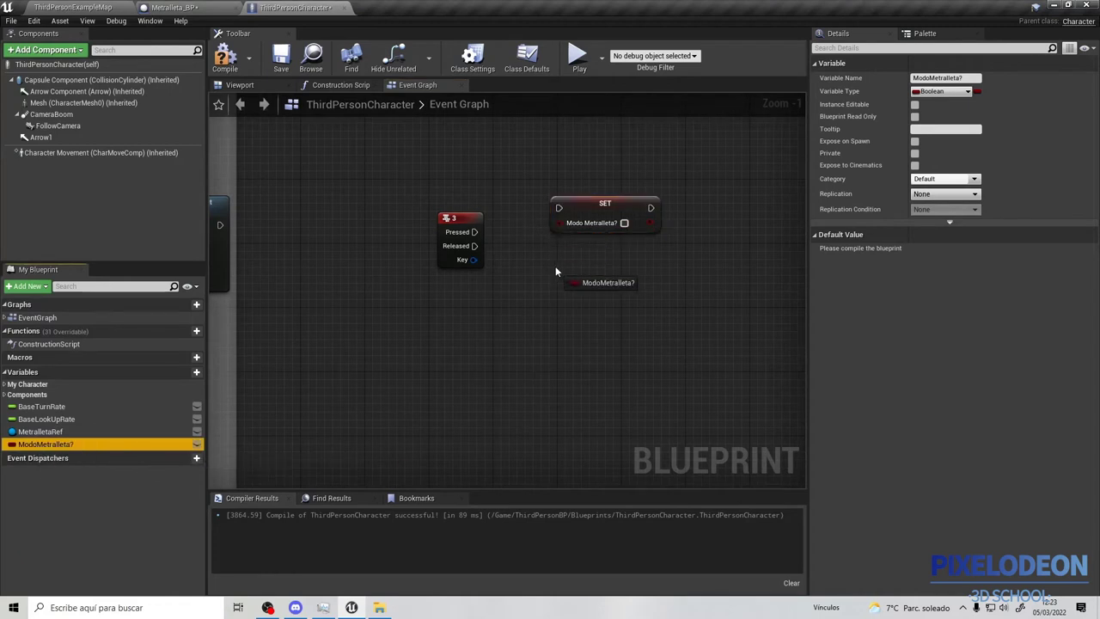
left_click_drag(567, 264, 567, 270)
left_click(603, 289)
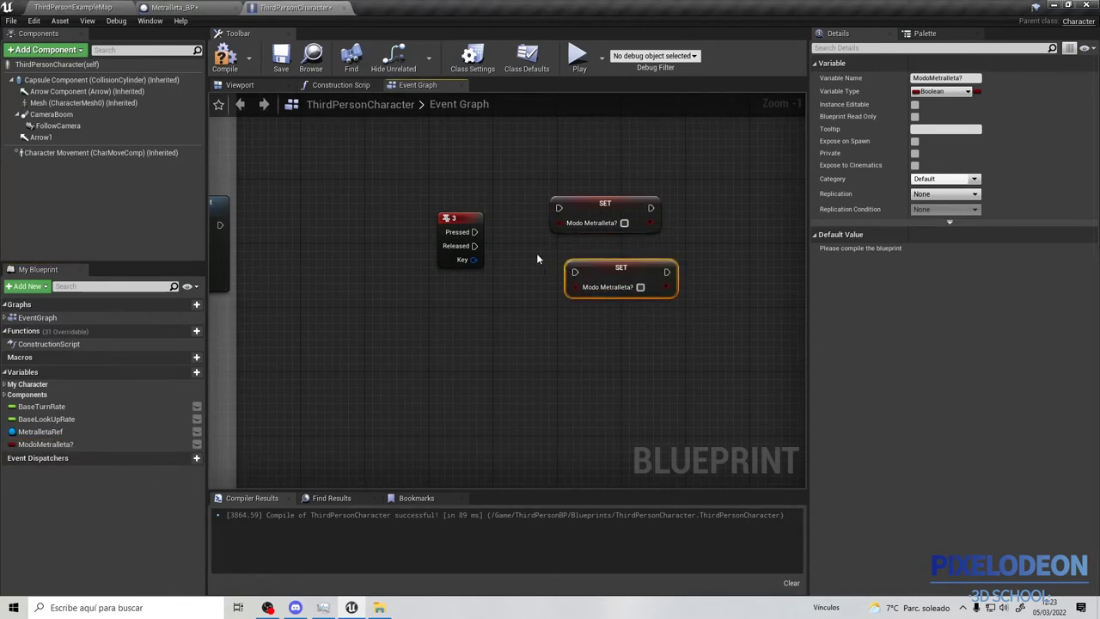
Connect Pressed to the true setter and Released to the false setter, then arrange them
left_click(479, 253)
left_click_drag(474, 246, 540, 271)
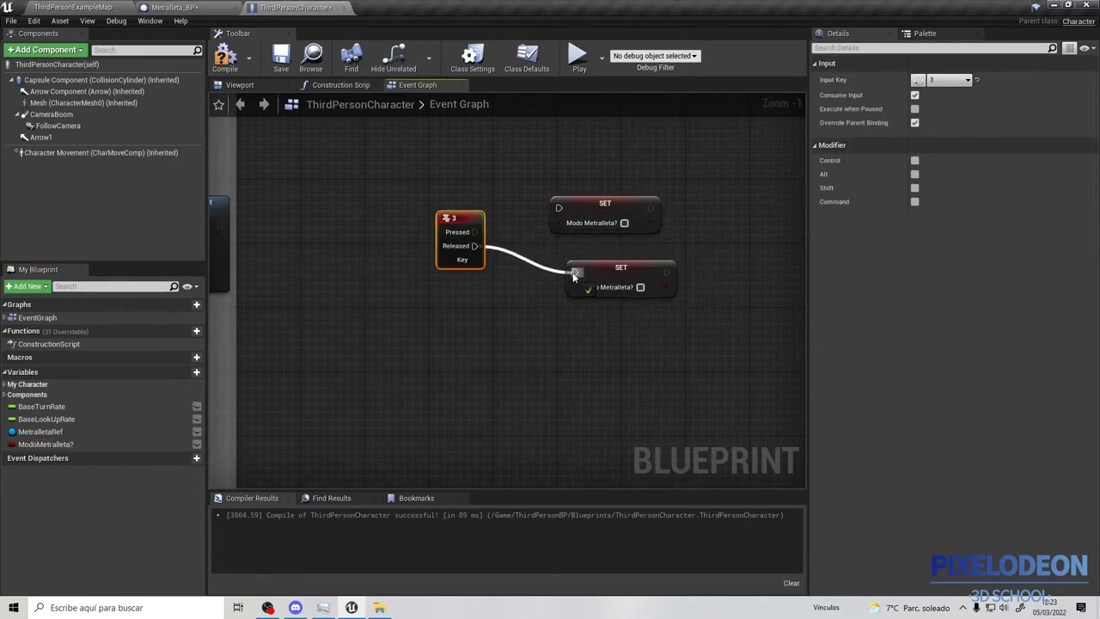
mouse_move(474, 232)
left_mouse_down()
mouse_move(568, 205)
mouse_move(558, 208)
left_mouse_up()
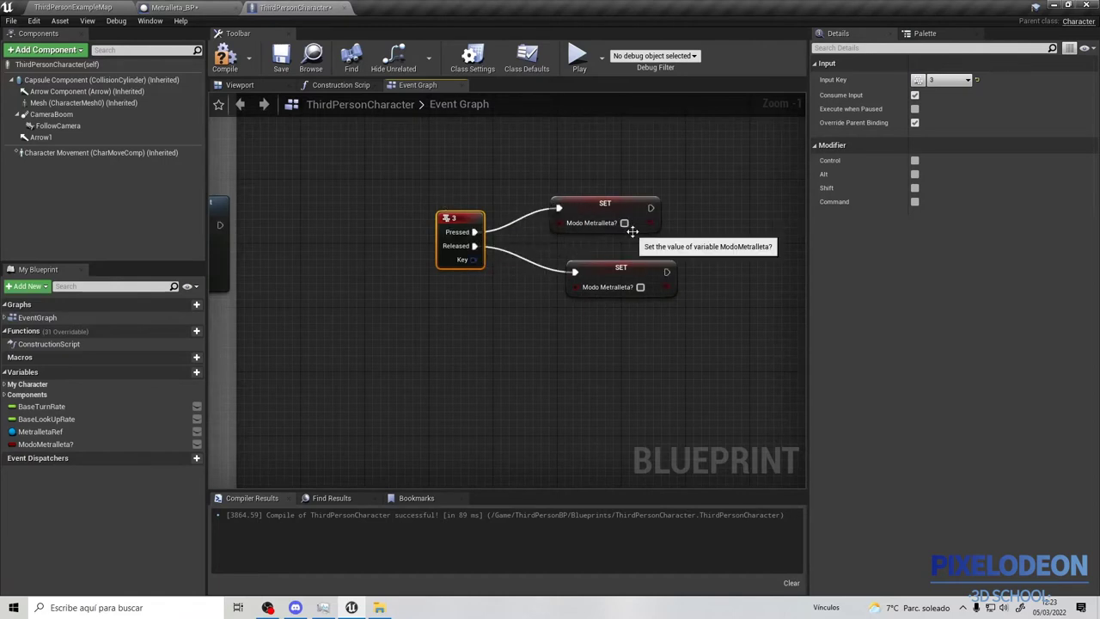
left_click(636, 275)
right_click_drag(542, 243, 447, 242)
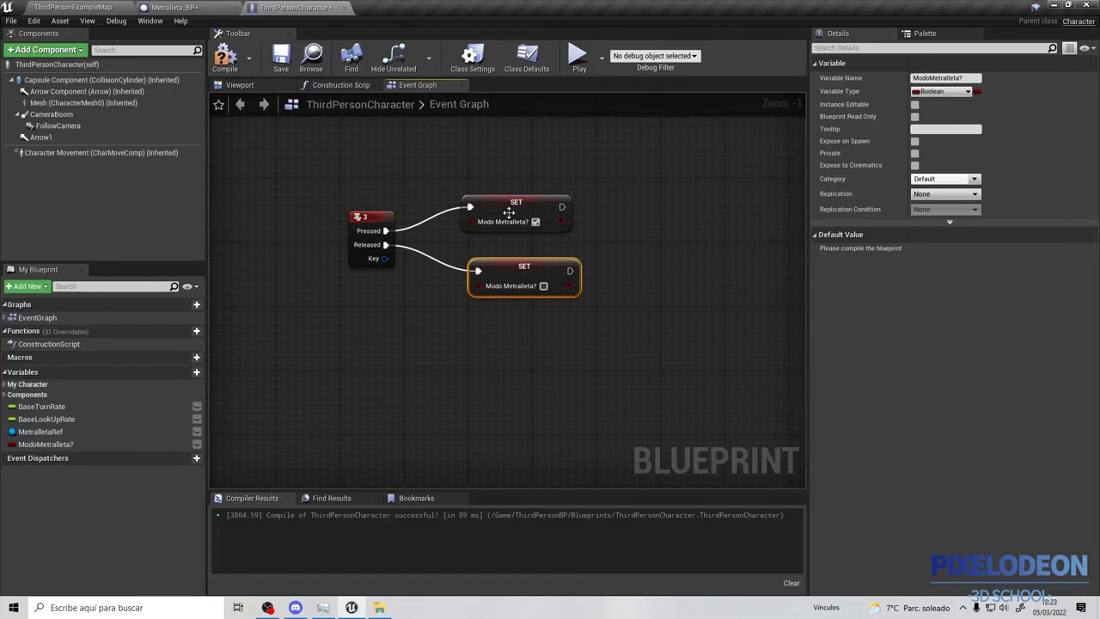
left_click_drag(542, 222, 623, 222)
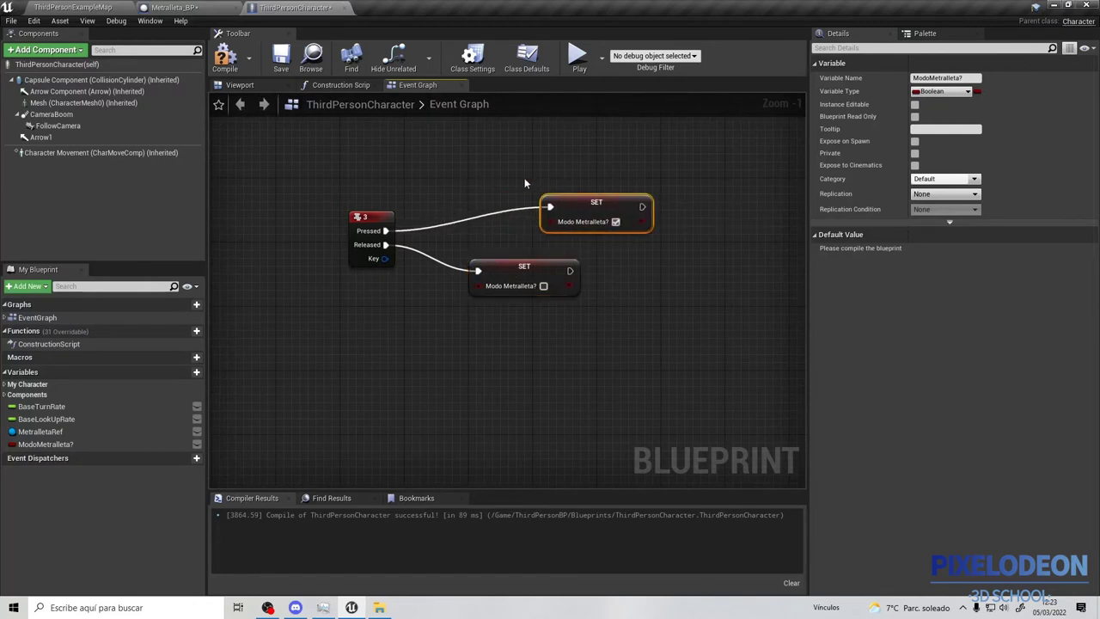
Add a Flip Flop node driven by the key 3 Pressed output
right_click(451, 175)
type("f")
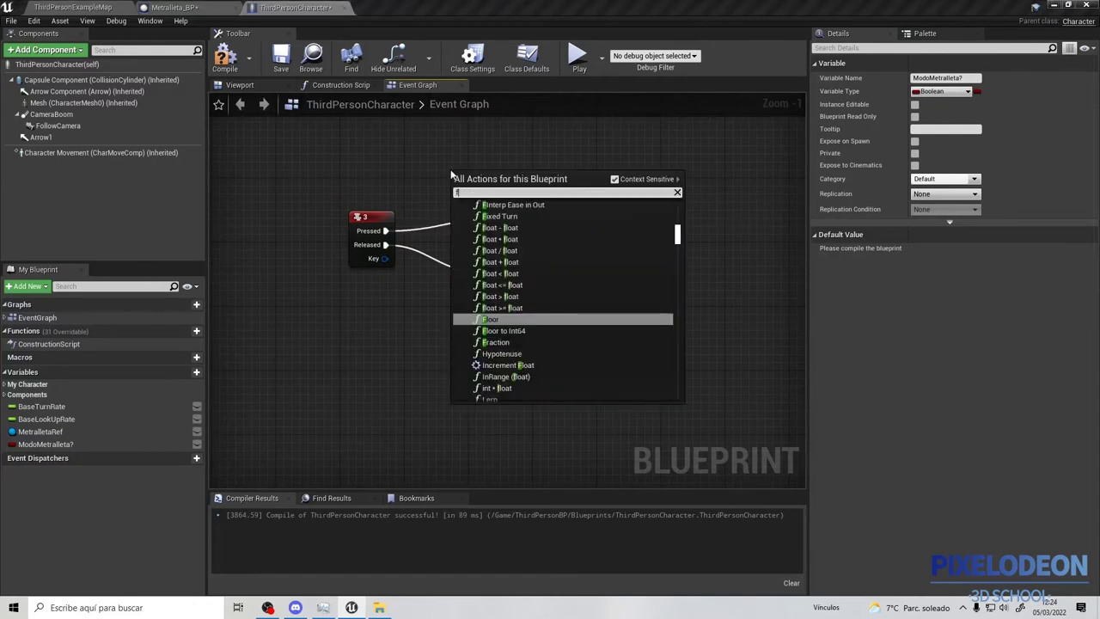
type("lip")
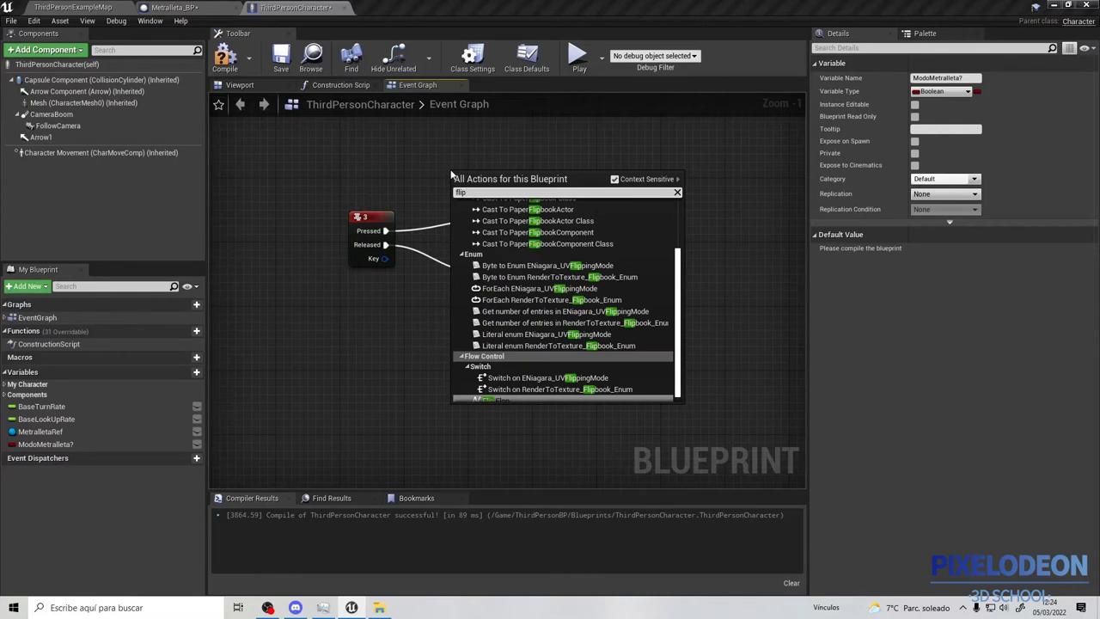
key("Return")
left_click_drag(386, 231, 385, 240)
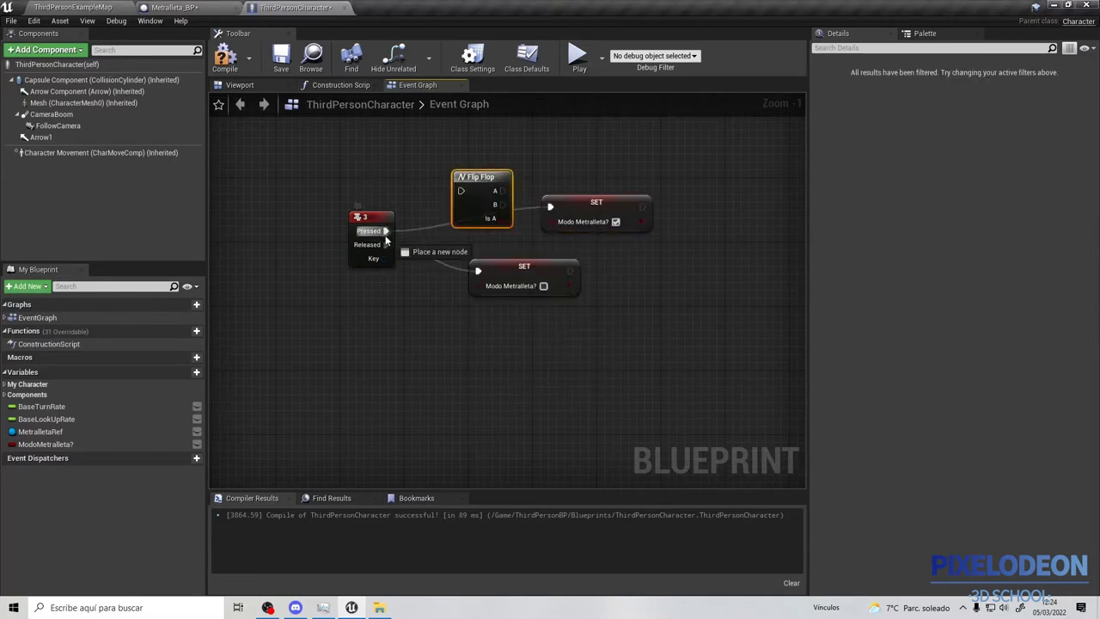
left_click_drag(429, 197, 461, 190)
Wire Flip Flop A to the true setter and B to the false setter, removing Released's wire
right_click_drag(534, 222, 448, 229)
left_click_drag(489, 211, 486, 177)
left_click_drag(417, 196, 464, 182)
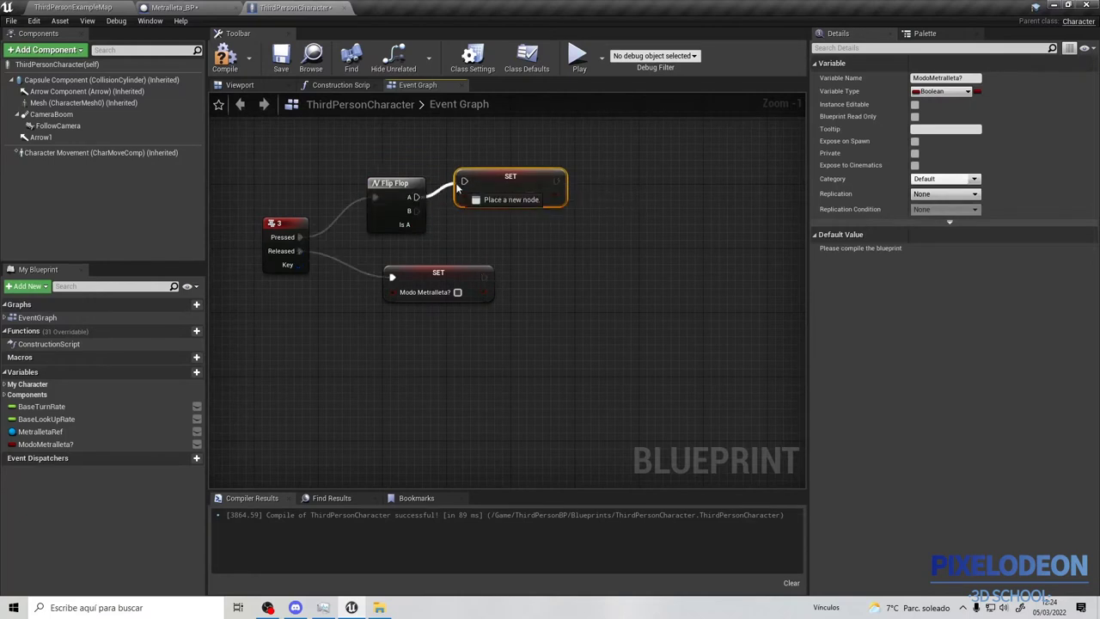
left_click(392, 277, "alt")
left_click_drag(434, 275, 520, 234)
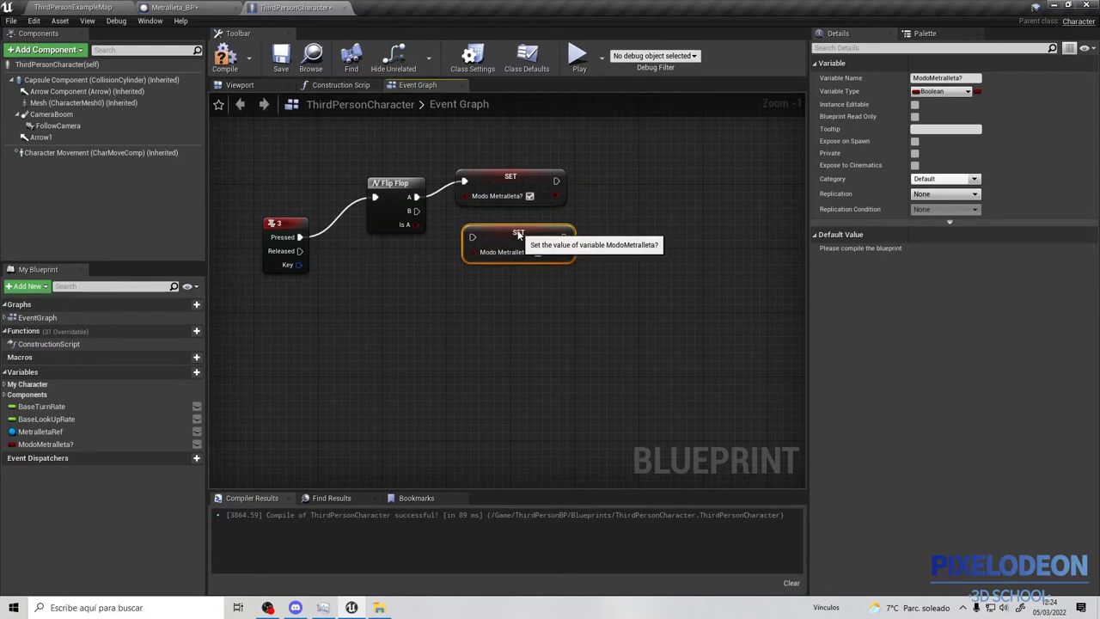
mouse_move(416, 211)
left_mouse_down()
mouse_move(454, 239)
mouse_move(478, 239)
left_mouse_up()
left_click(435, 262)
left_click_drag(416, 211, 418, 215)
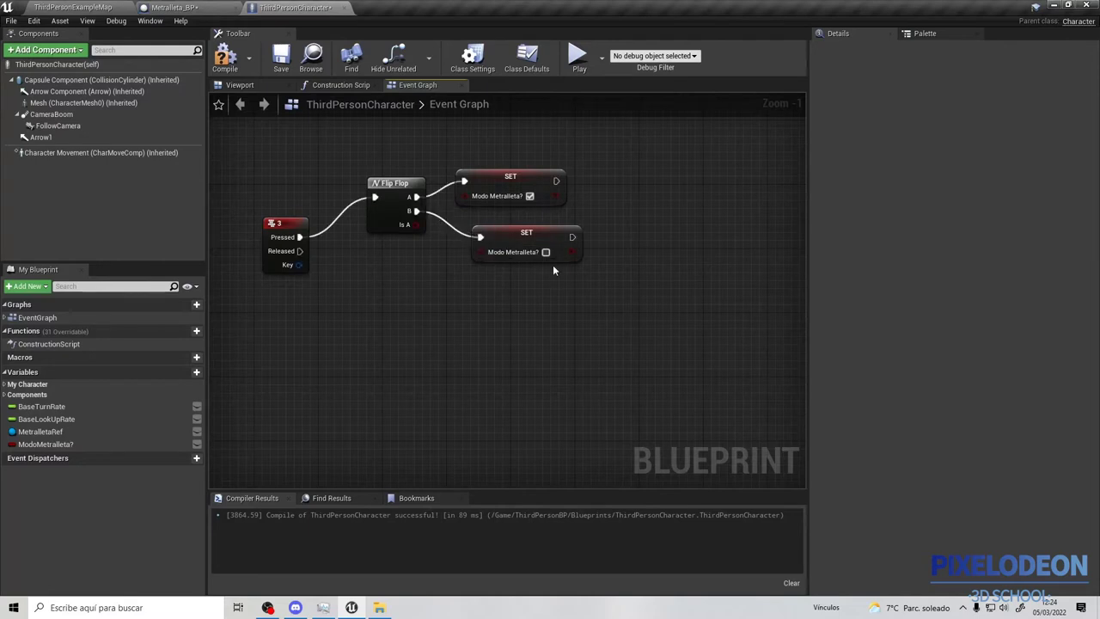
left_click_drag(525, 233, 508, 233)
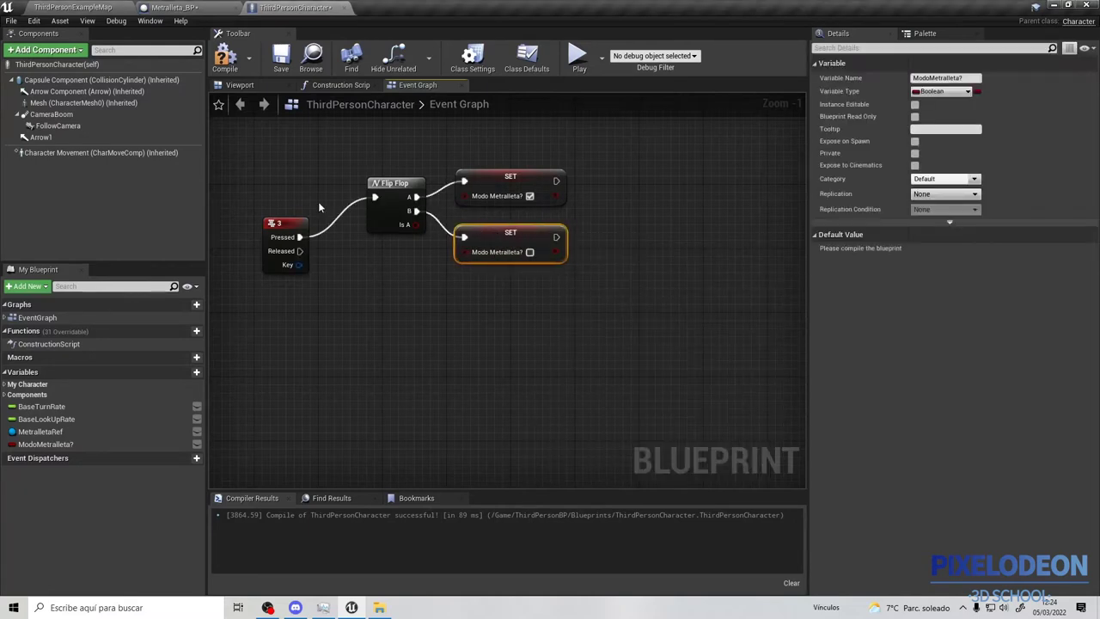
Compile the ThirdPersonCharacter blueprint
left_click(238, 73)
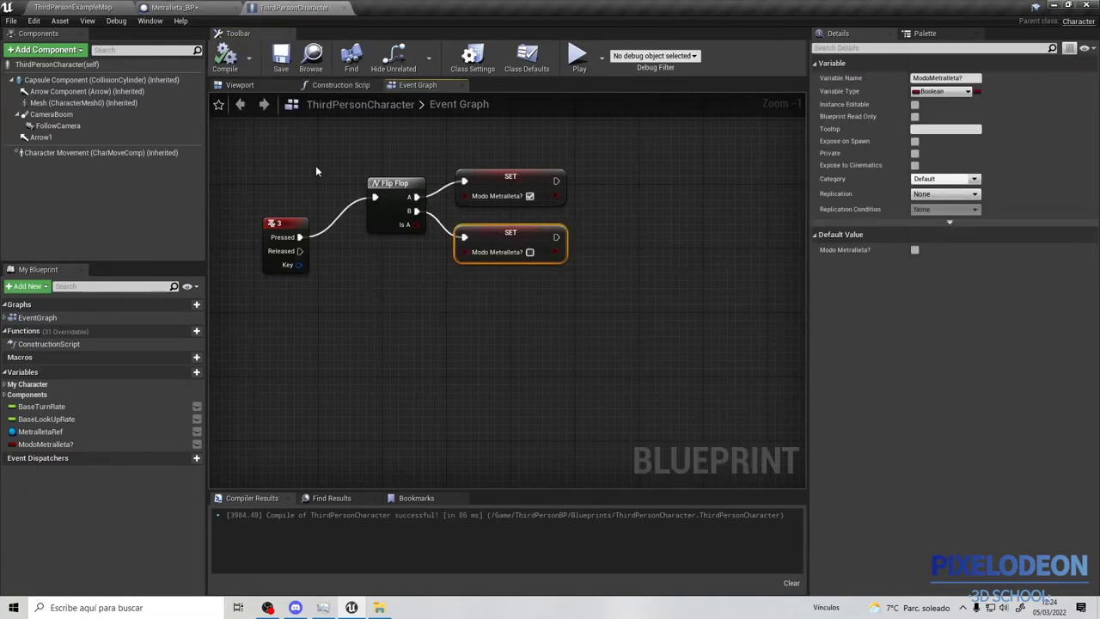
scroll(384, 225, "down", 2)
scroll(384, 226, "down", 3)
scroll(384, 226, "up", 3)
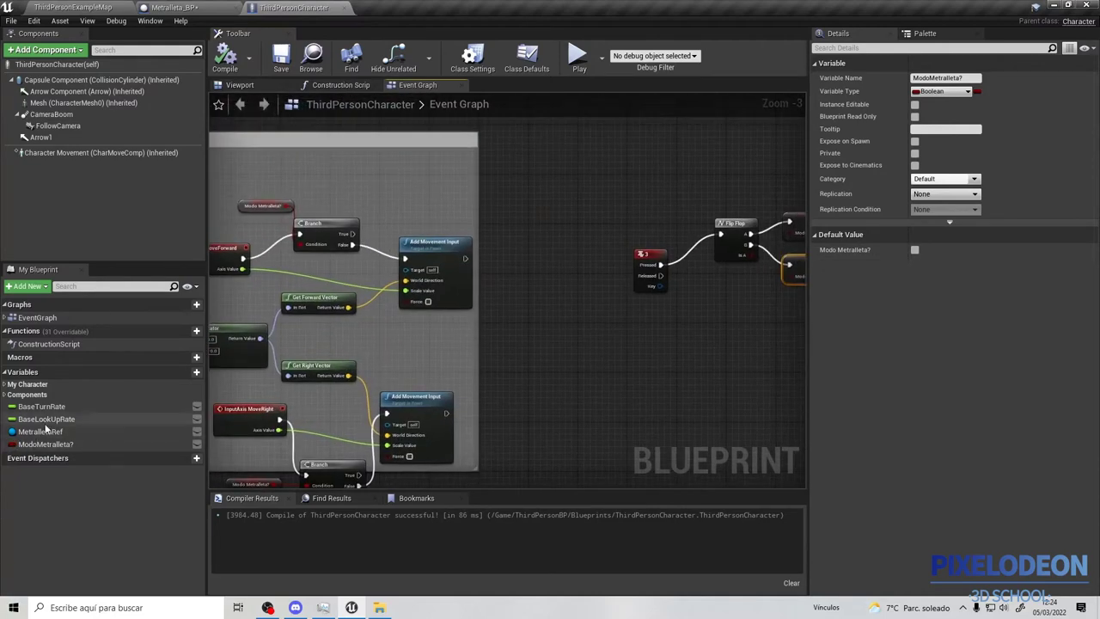
Add a MetralletaRef getter to the character graph and compile
left_click_drag(40, 431, 310, 177)
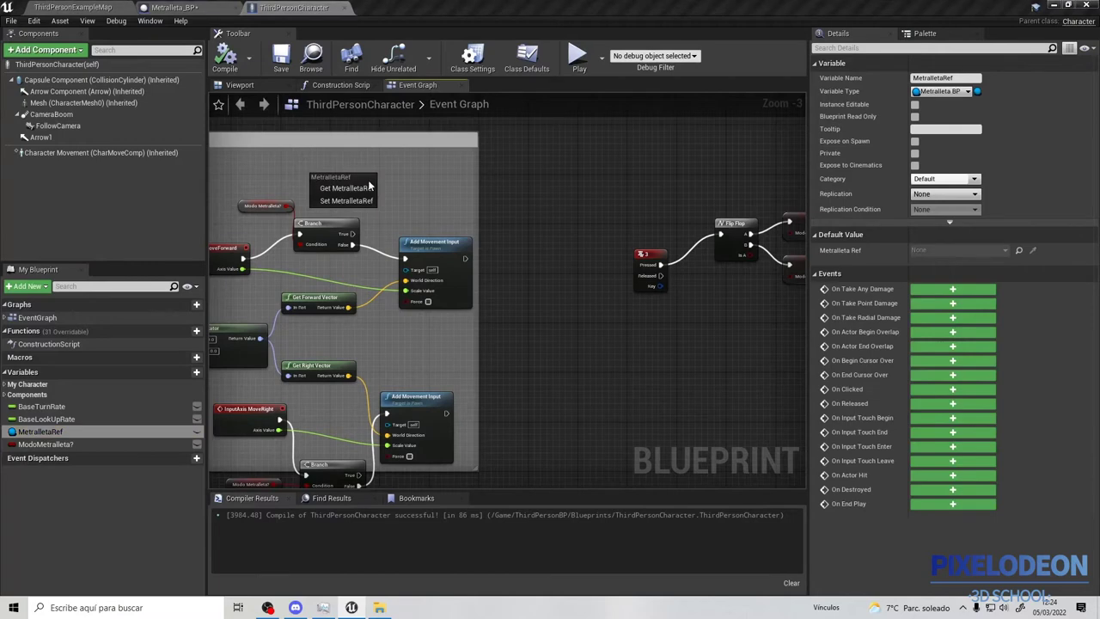
left_click(412, 178)
left_click(225, 56)
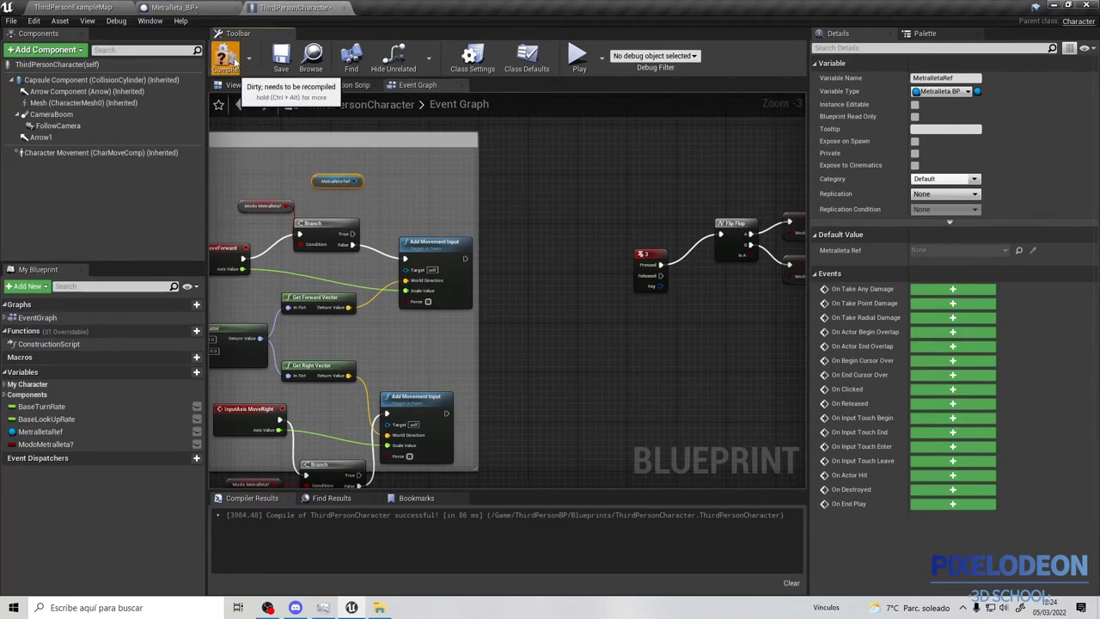
Call Rotar En Z on MetralletaRef, driven by the MoveForward Branch's True output
left_click(172, 6)
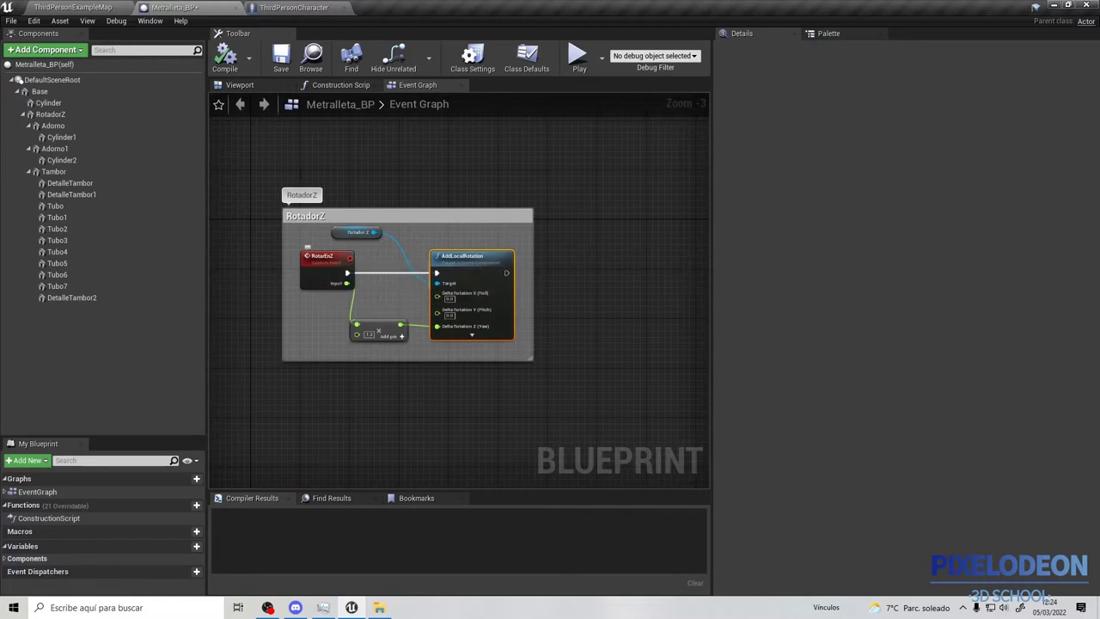
left_click(294, 7)
left_click_drag(349, 183, 403, 186)
type("rotar")
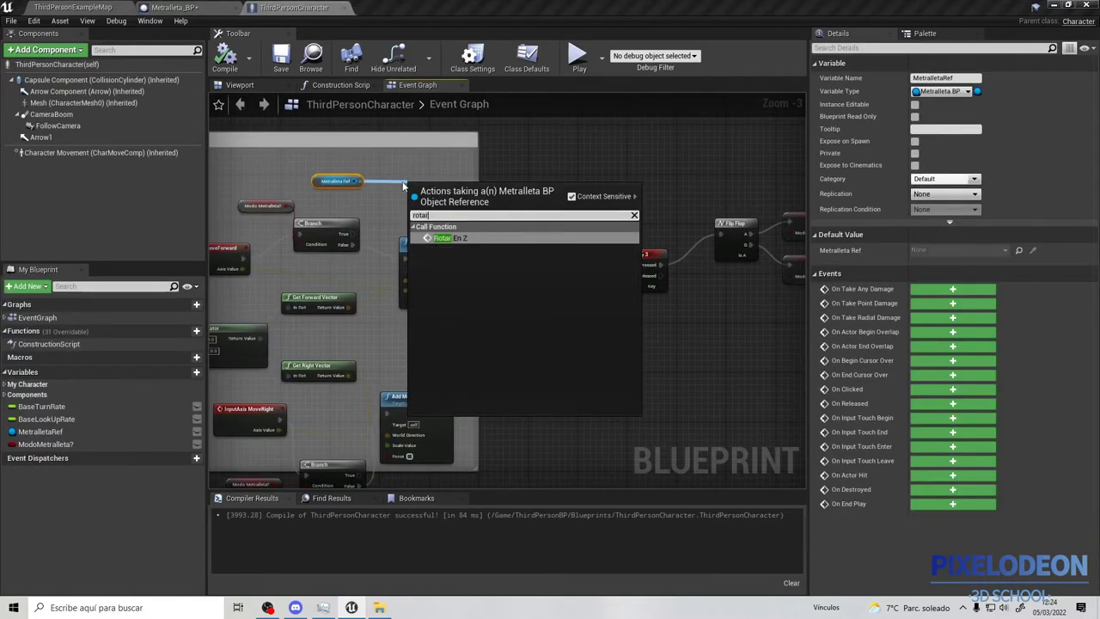
key("Return")
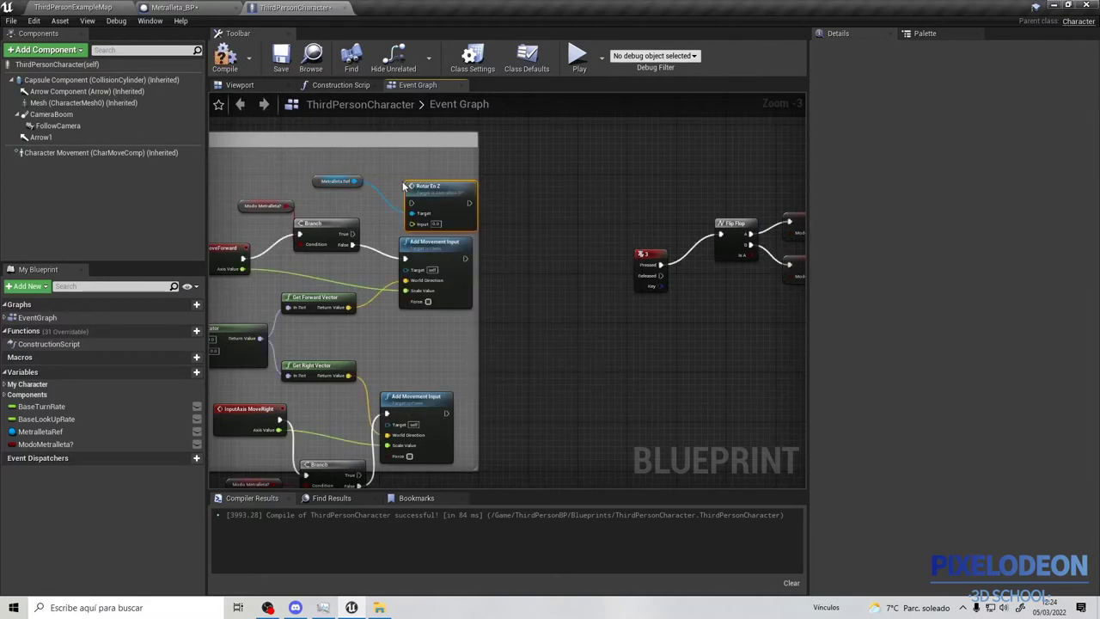
mouse_move(405, 258)
left_mouse_down("ctrl")
mouse_move(393, 205)
mouse_move(412, 203)
left_mouse_up("ctrl")
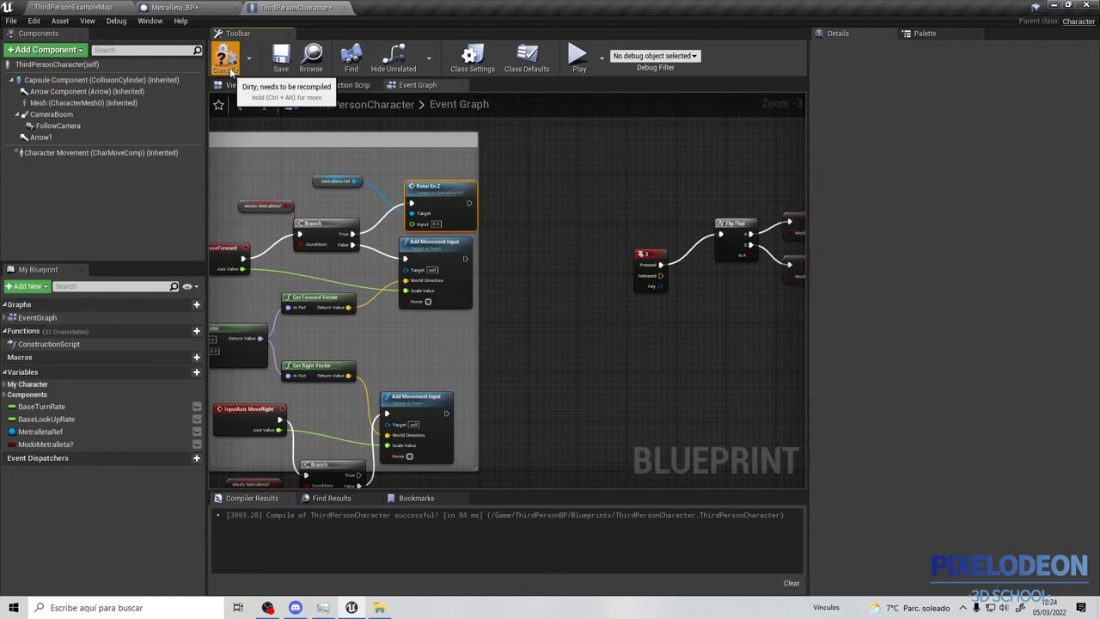
Compile and save Metralleta_BP, review the character graph, and return to ThirdPersonExampleMap
left_click(172, 7)
left_click(227, 60)
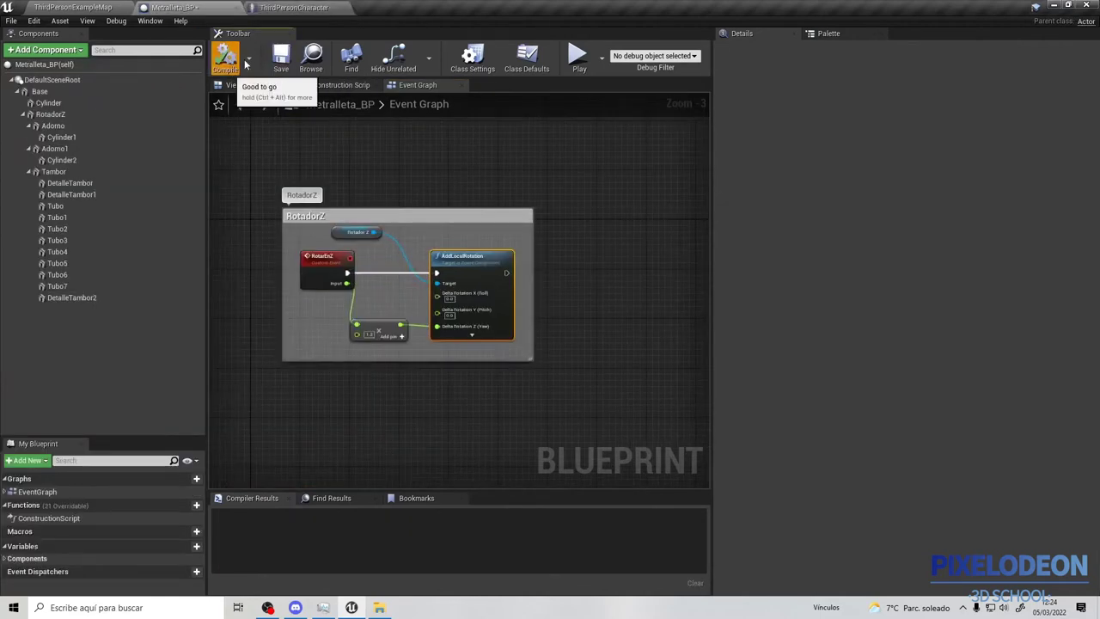
left_click(281, 58)
left_click(284, 7)
scroll(336, 123, "down", 2)
right_click_drag(369, 336, 371, 284)
scroll(371, 283, "up", 3)
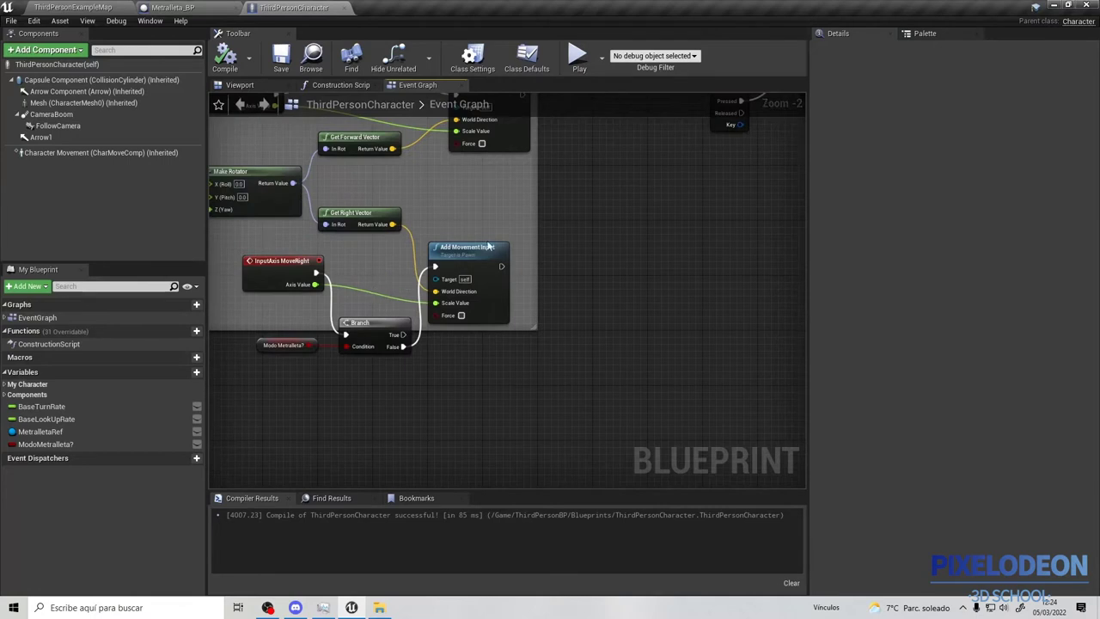
right_click_drag(773, 294, 601, 302)
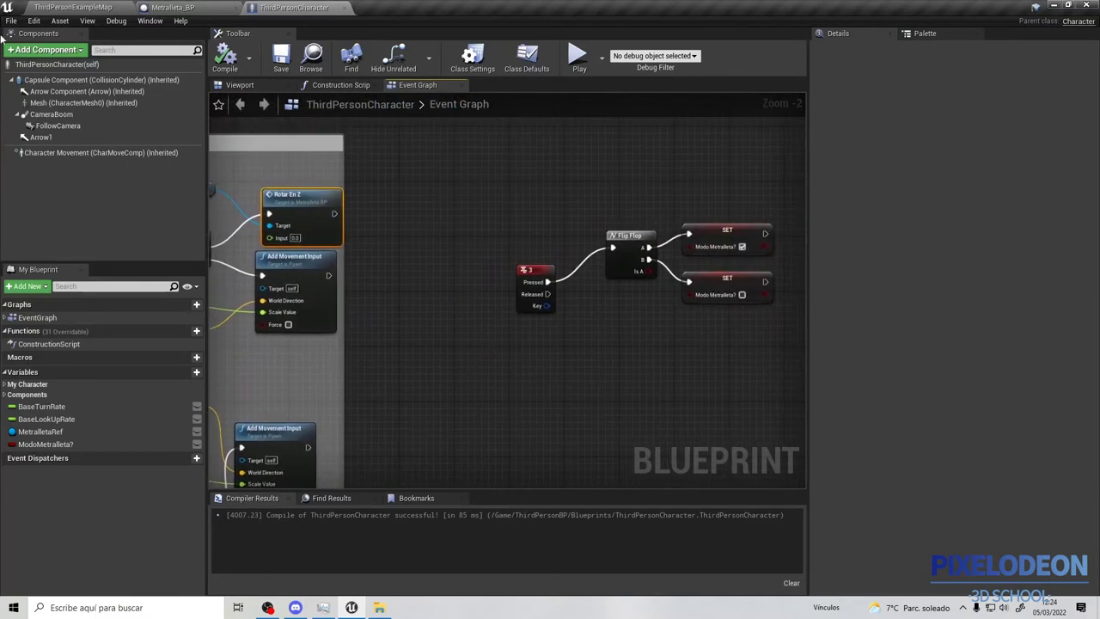
left_click(60, 7)
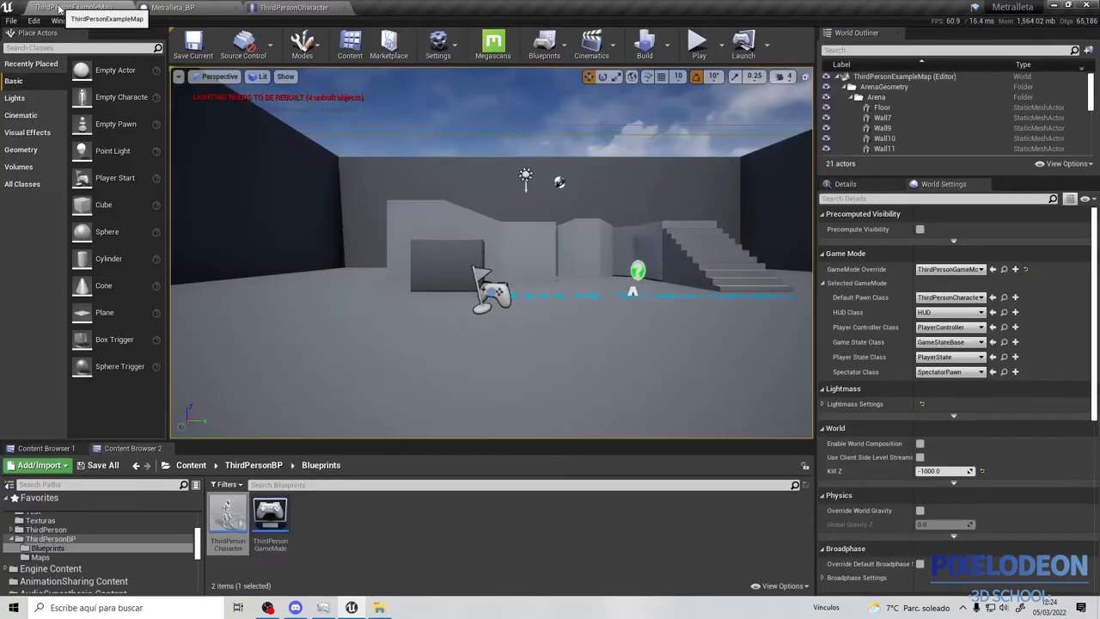
Play the level and walk forward to test the gun's behaviour
left_click(698, 41)
left_click(569, 179)
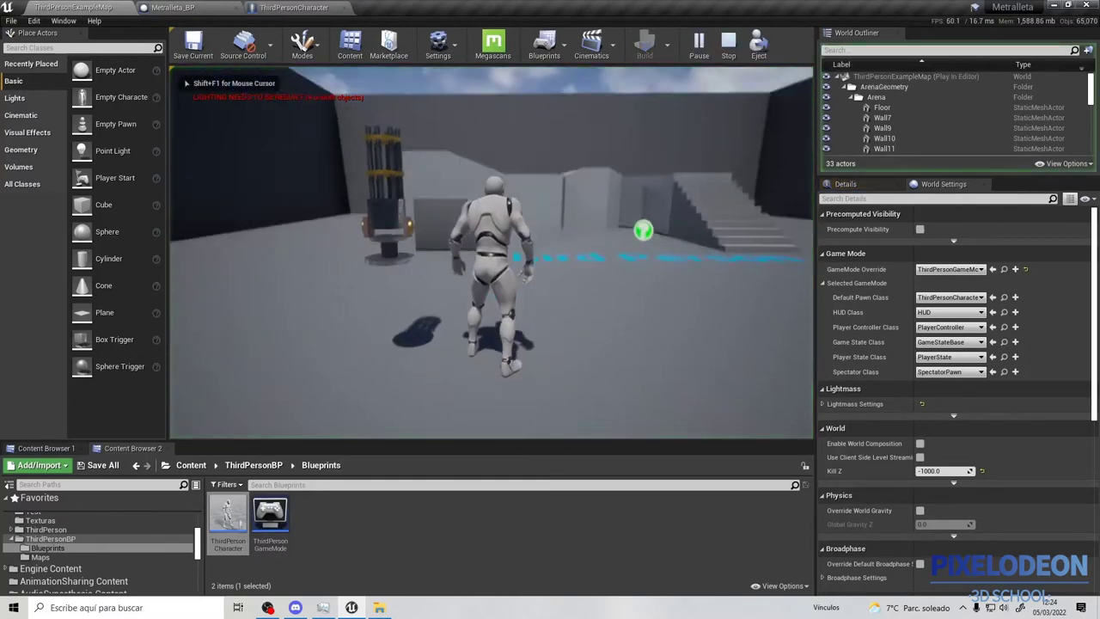
key("w")
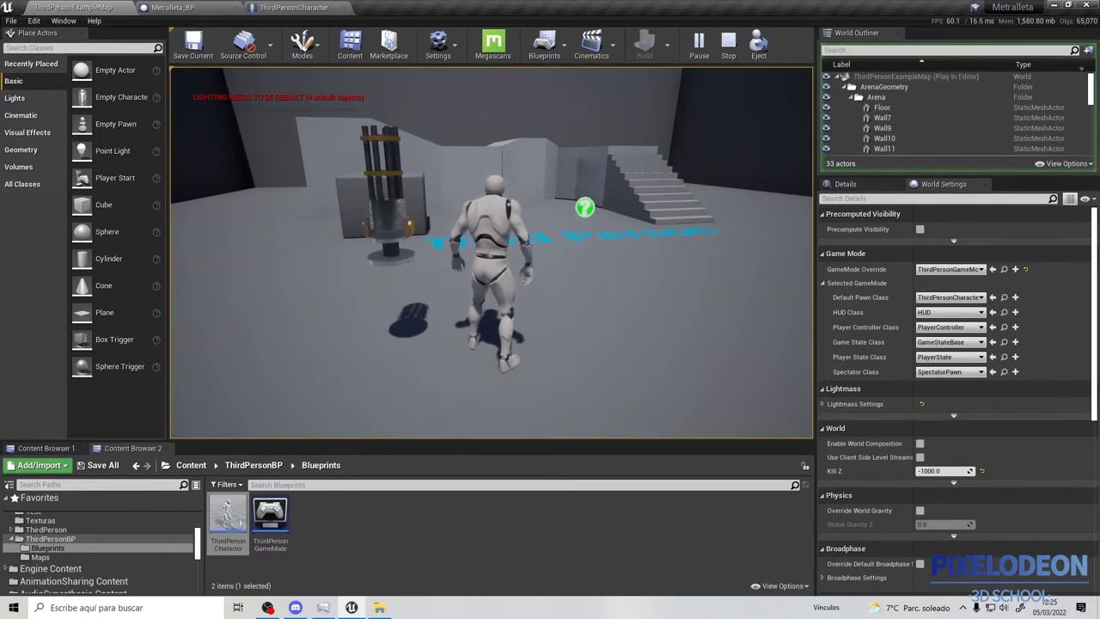
key("Escape")
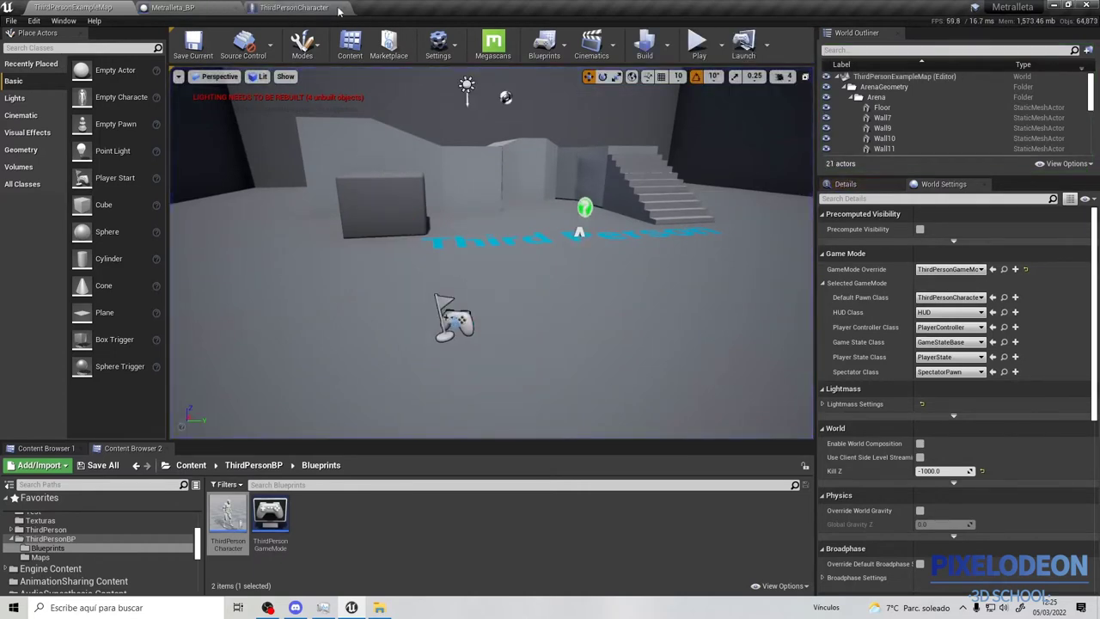
Feed MoveForward's Axis Value into Rotar En Z's Input and save ThirdPersonCharacter
left_click(284, 7)
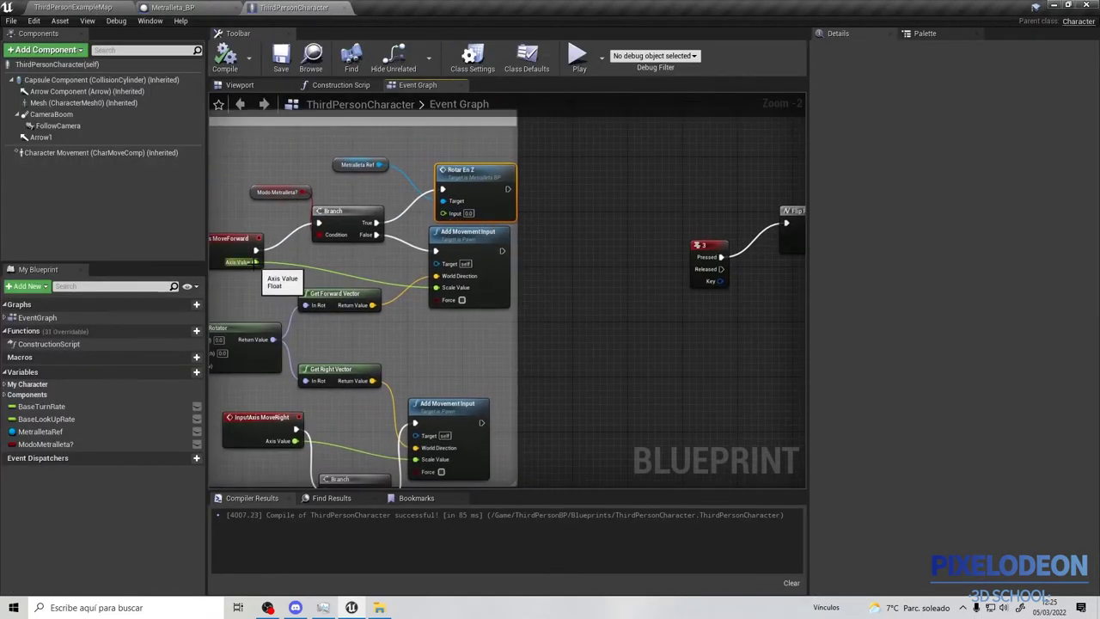
left_click_drag(256, 263, 443, 213)
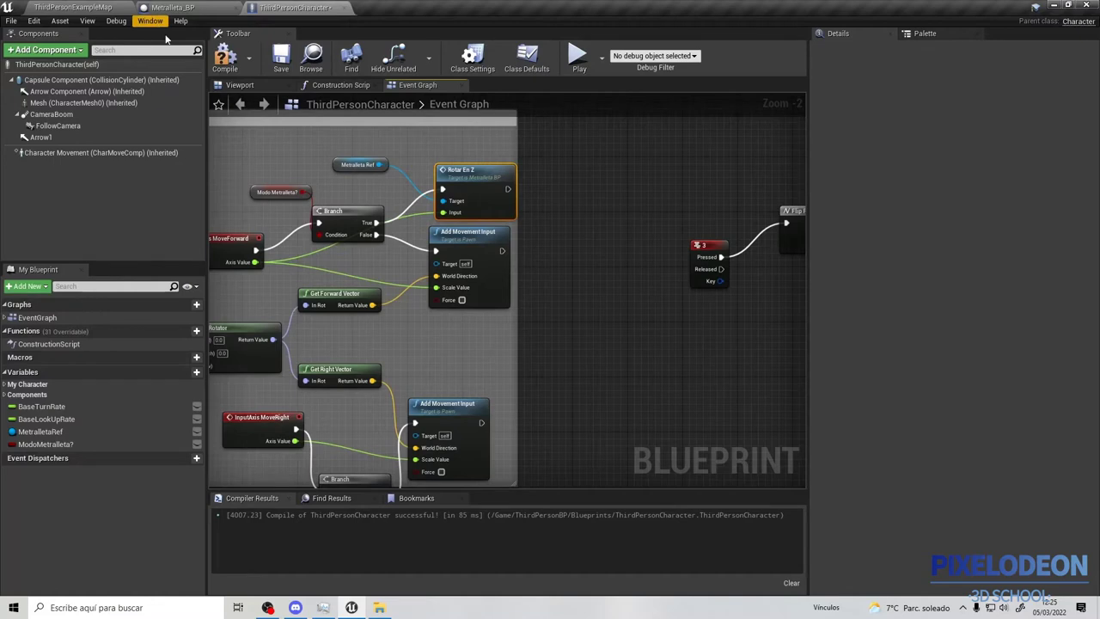
left_click(281, 55)
Play again, walking forward and turning to watch the weapon spin
left_click(75, 5)
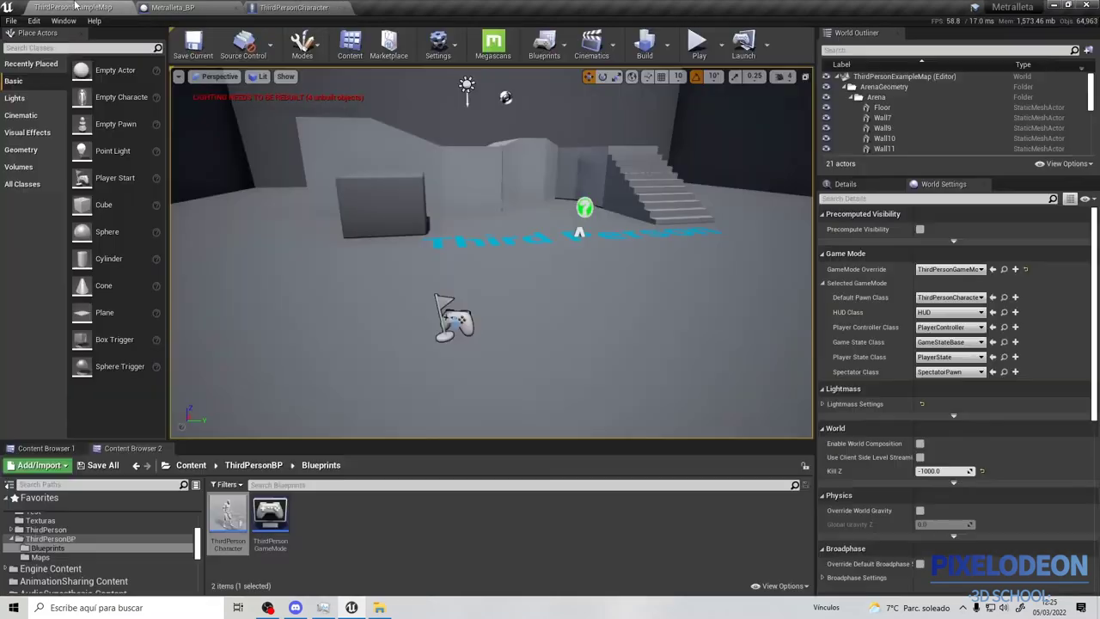
left_click(698, 41)
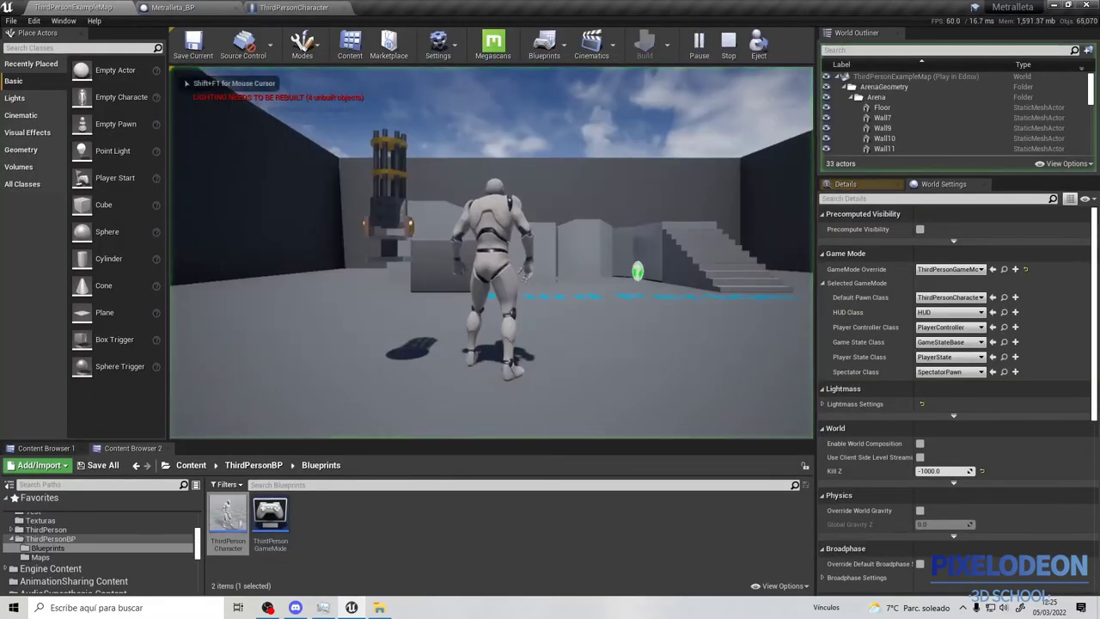
key("w")
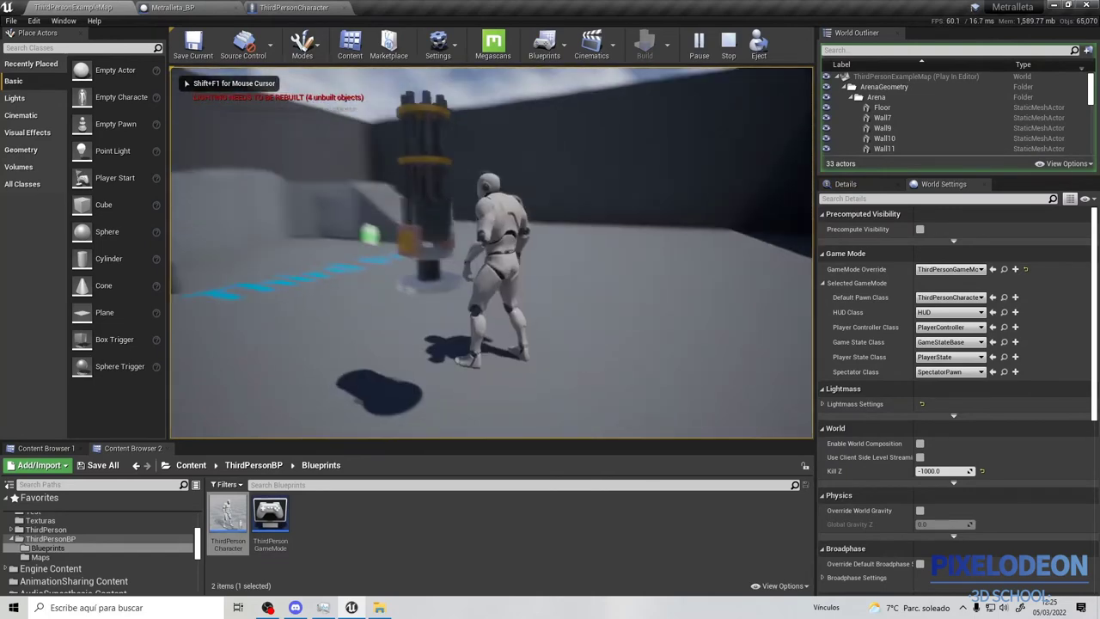
key("w")
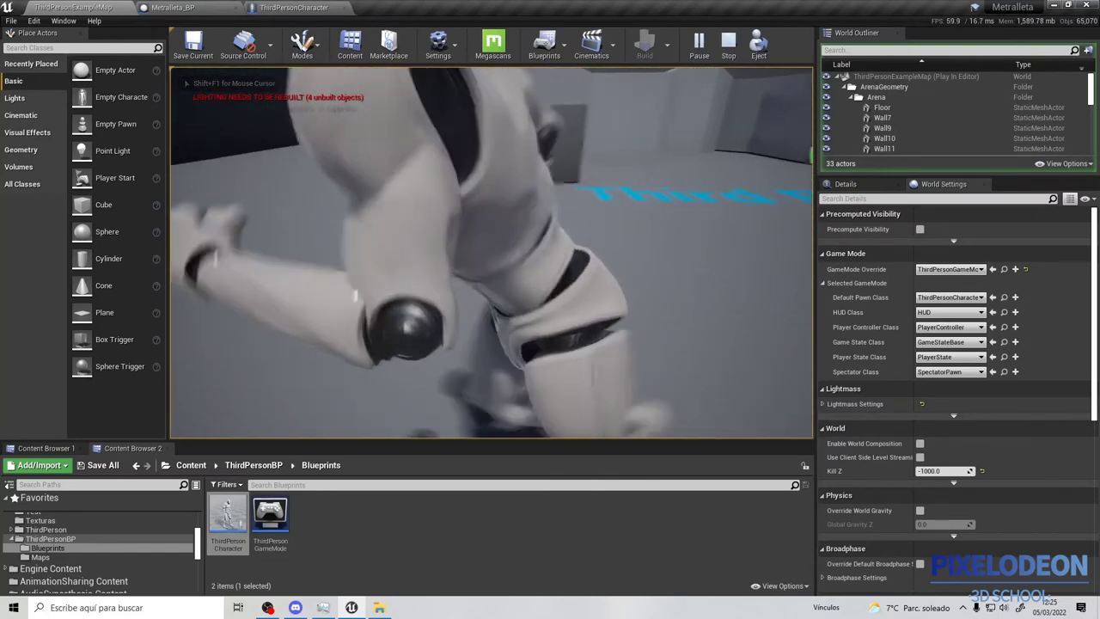
key("w")
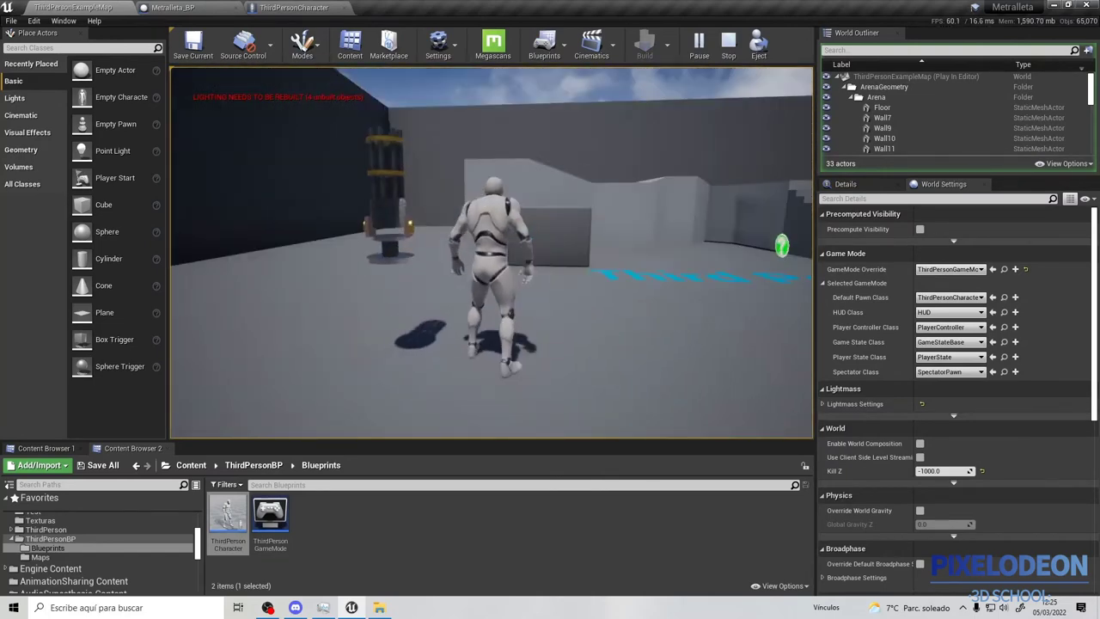
key("w")
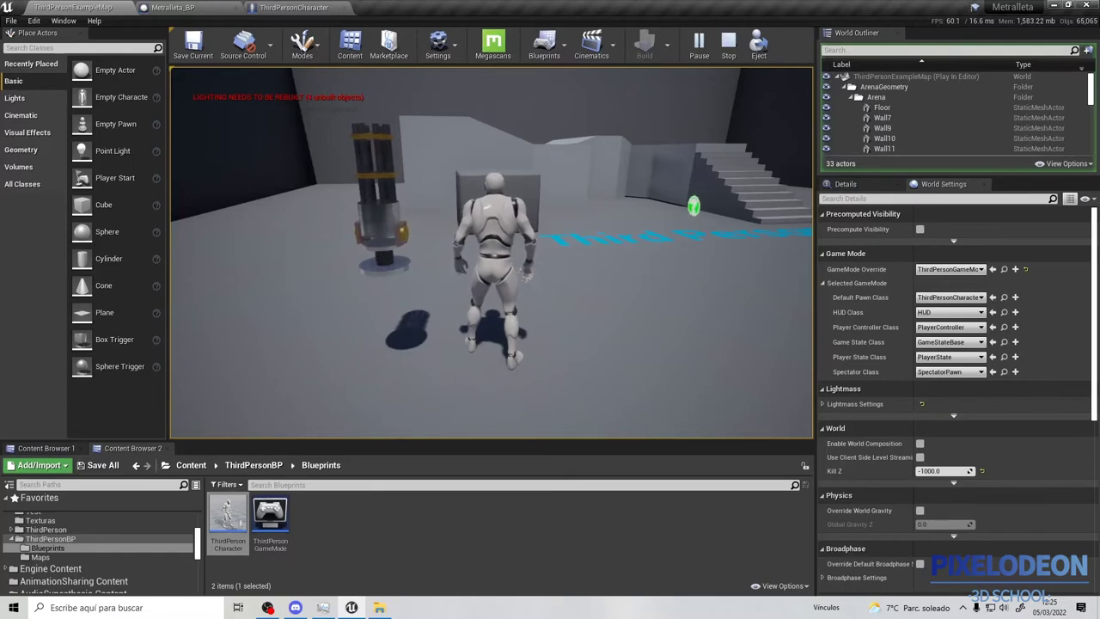
key("Escape")
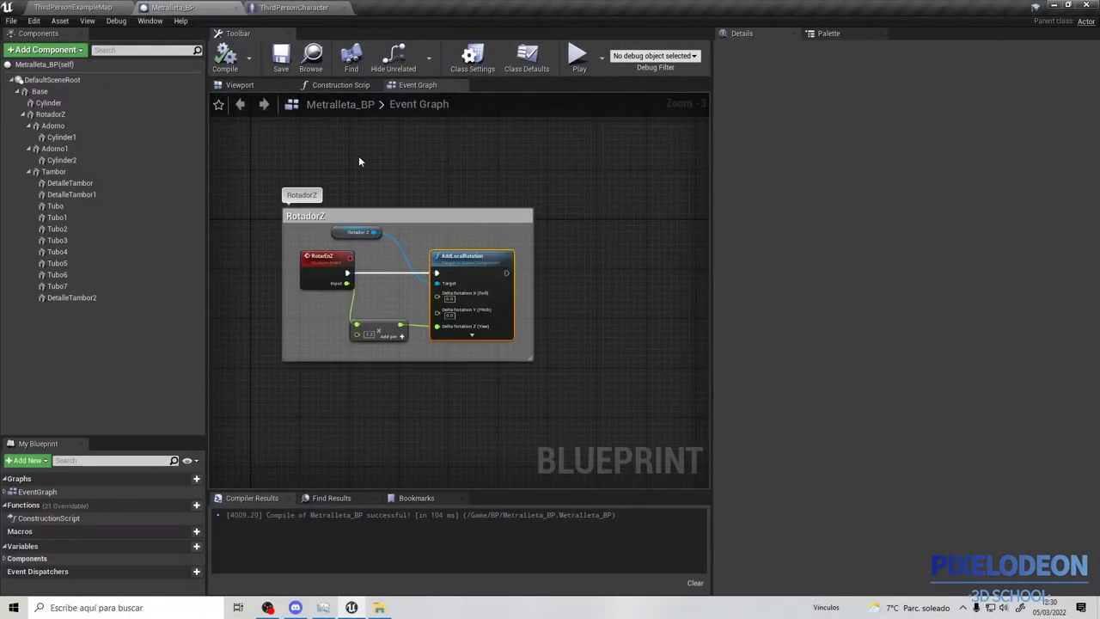
In the Metralleta_BP Viewport, spin Tambor through a full pitch turn to 360, 359.9995, -360
left_click(241, 86)
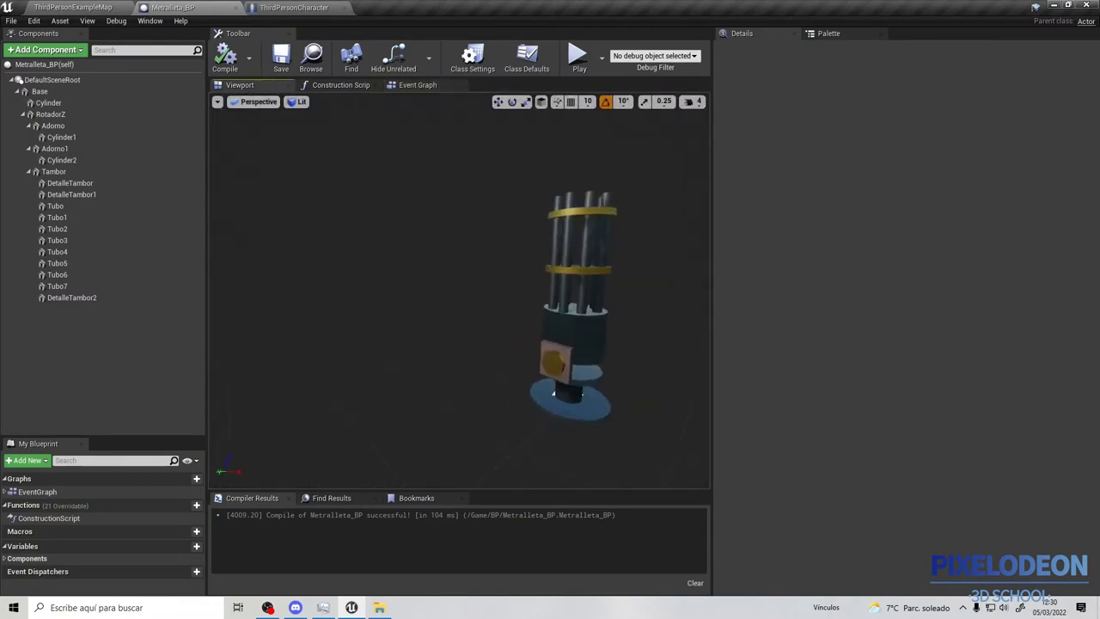
left_click(426, 320)
right_click_drag(427, 319, 481, 325)
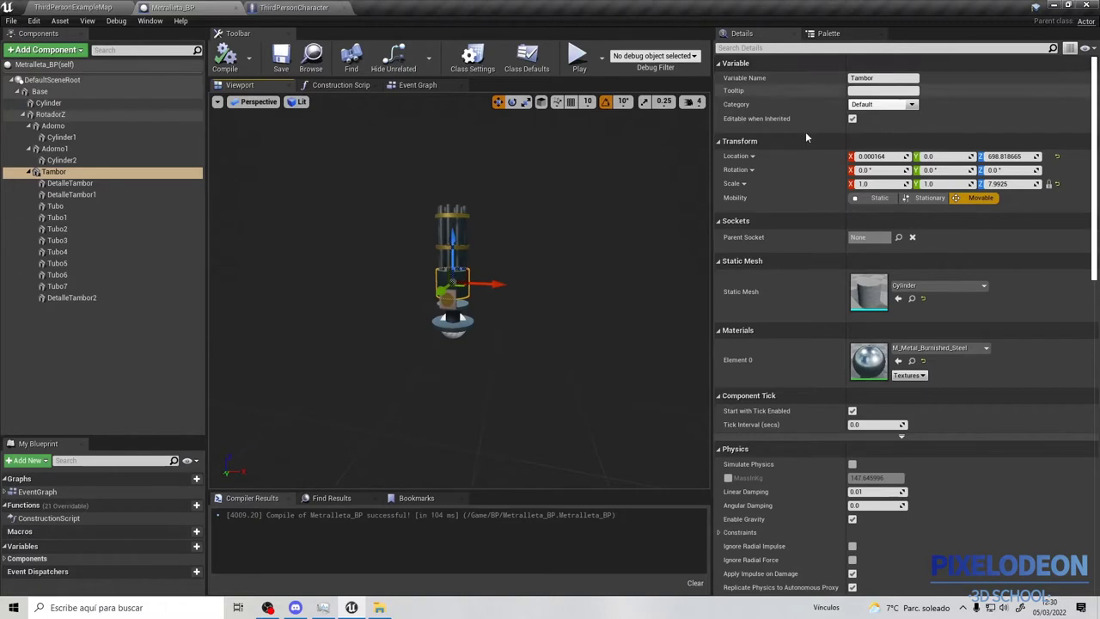
left_click(512, 101)
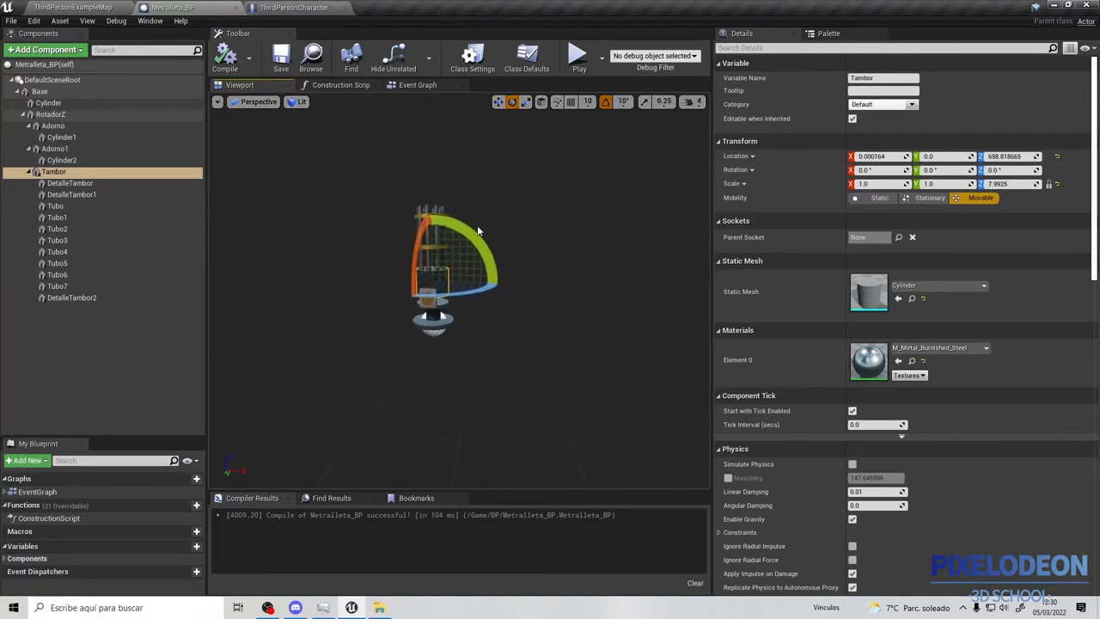
left_click_drag(486, 237, 486, 237)
mouse_move(501, 284)
left_mouse_down()
mouse_move(433, 344)
mouse_move(411, 340)
mouse_move(405, 213)
left_mouse_up()
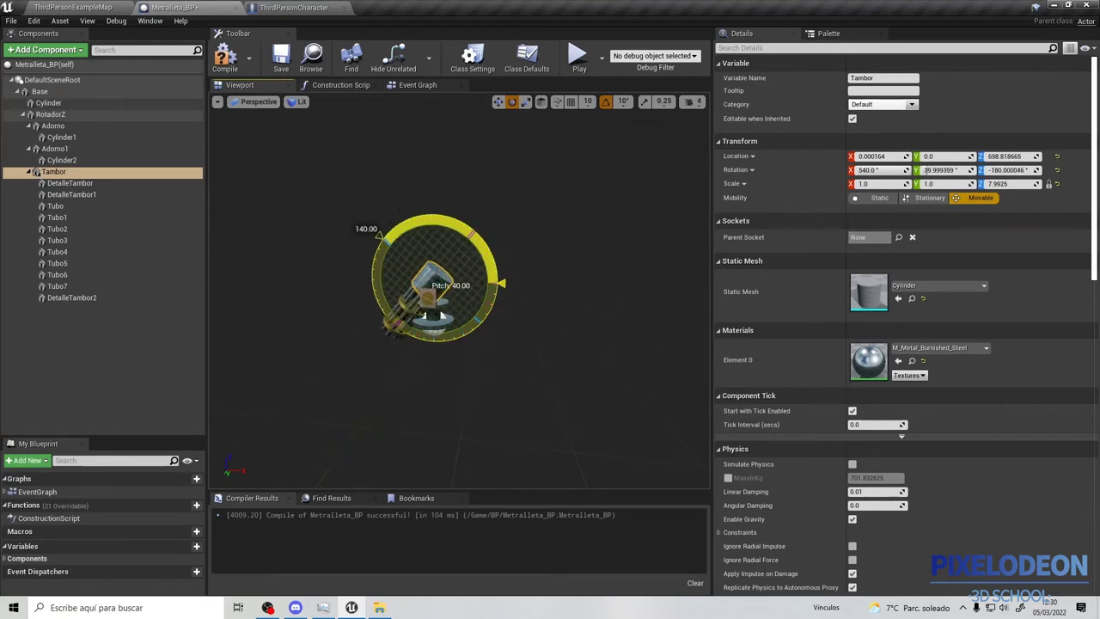
mouse_move(405, 213)
left_mouse_down()
mouse_move(492, 244)
mouse_move(461, 216)
left_mouse_up()
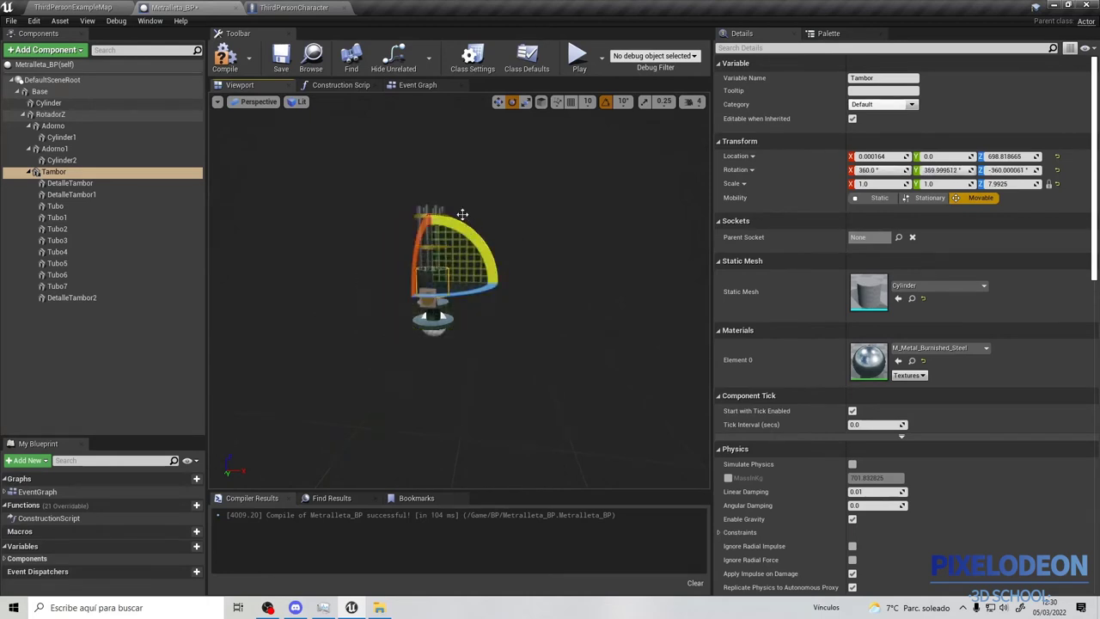
left_click(420, 86)
right_click_drag(430, 196, 455, 114)
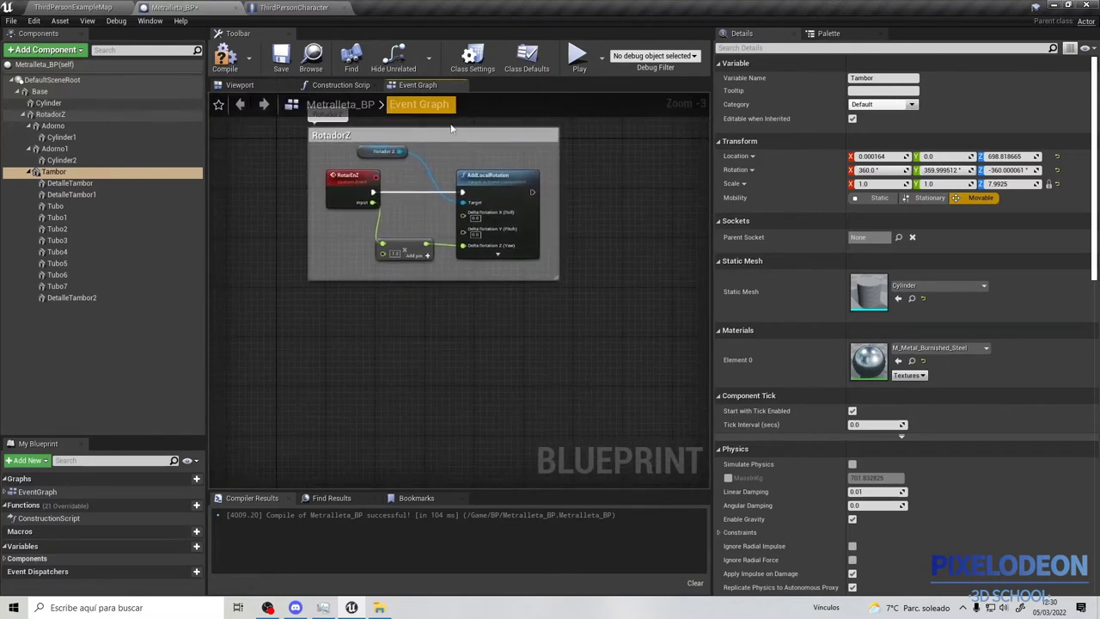
Copy and paste the RotarEnZ custom event
right_click_drag(342, 344, 357, 294)
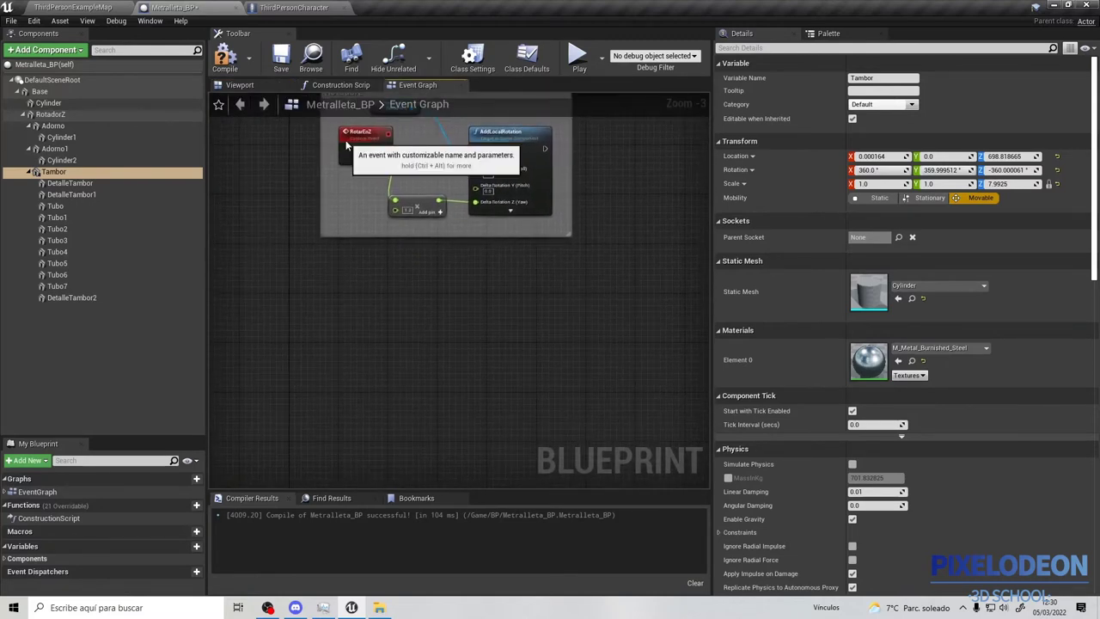
left_click(362, 142)
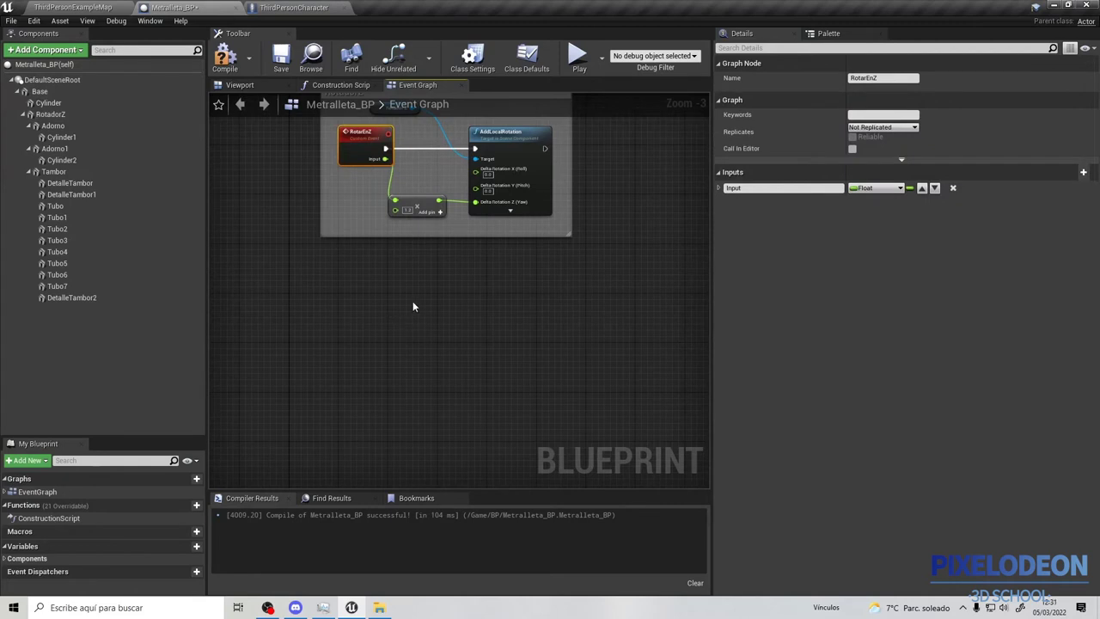
key("ctrl+c")
key("ctrl+v")
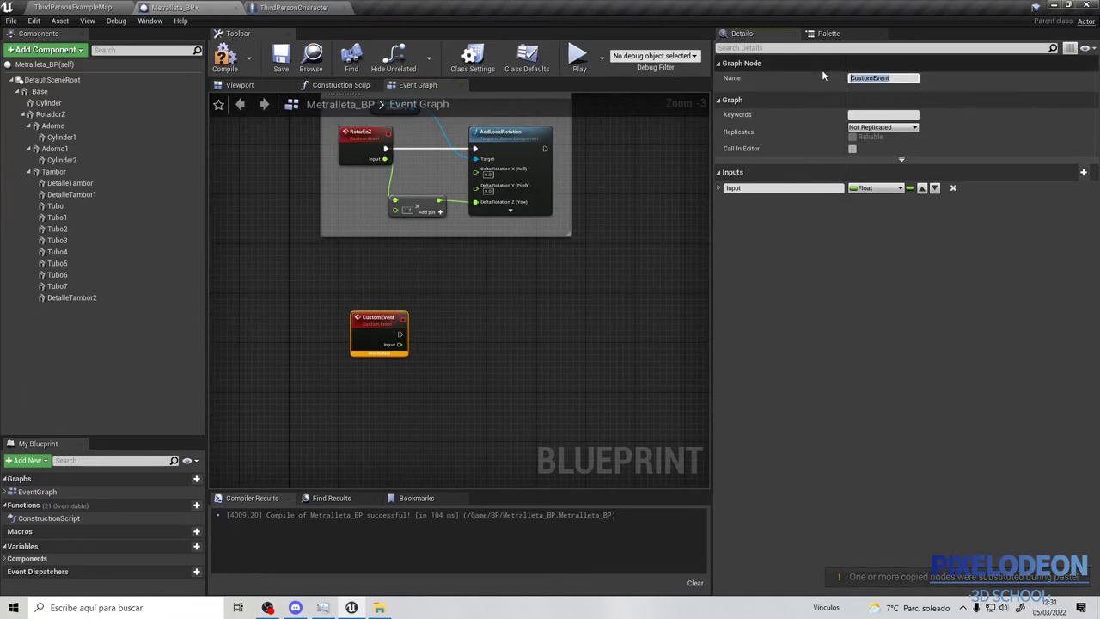
Rename the pasted event RotarEnY and compile Metralleta_BP
key("BackSpace")
type("Rotar")
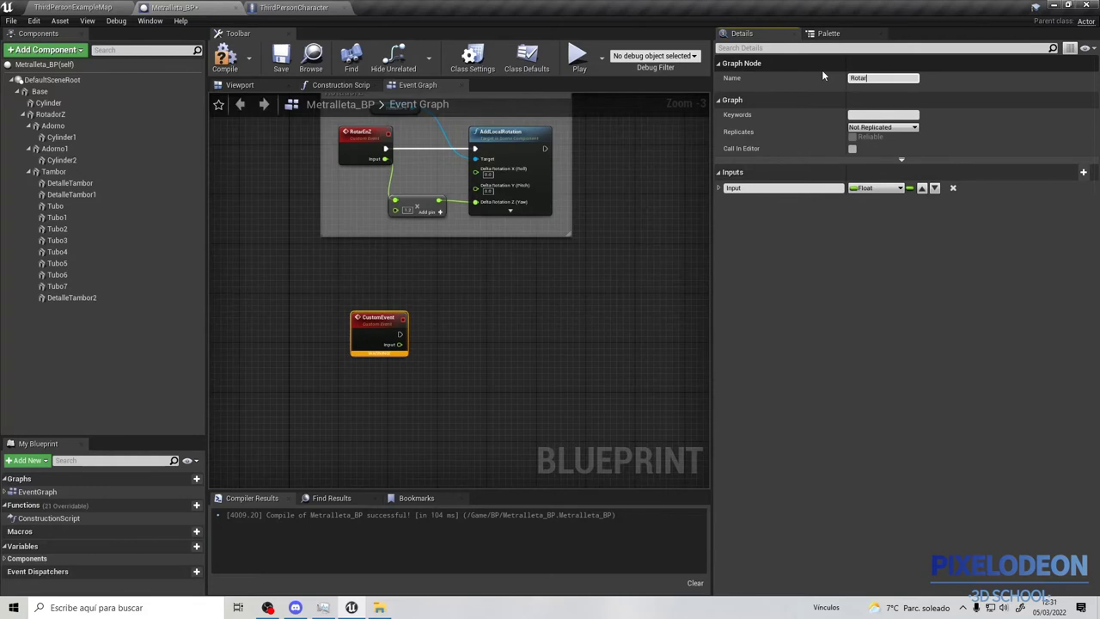
type("EnY")
key("Return")
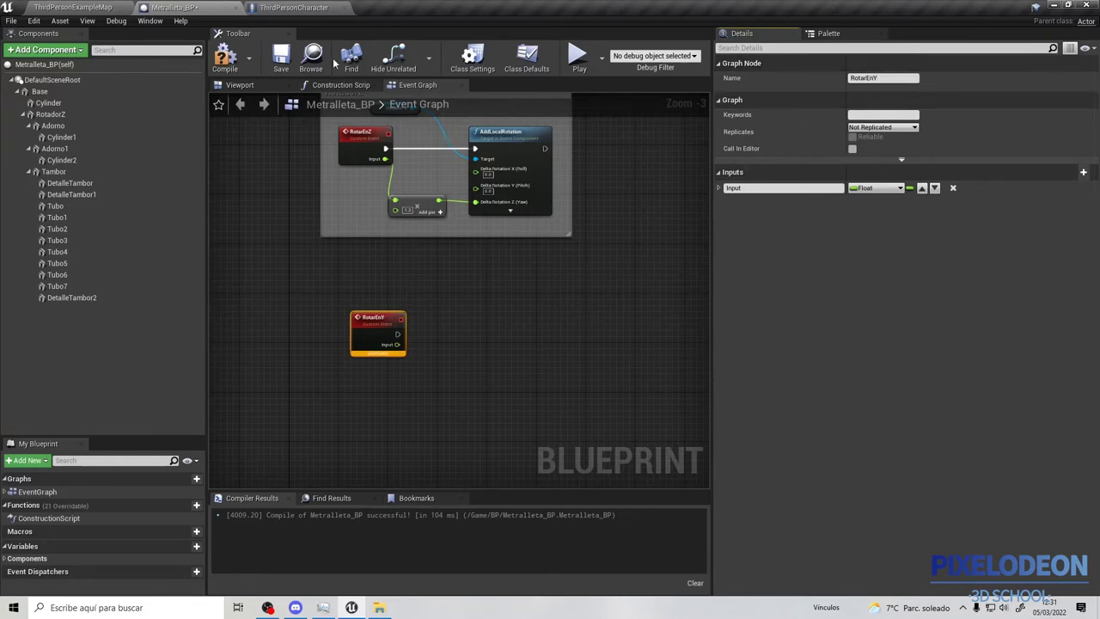
left_click(224, 59)
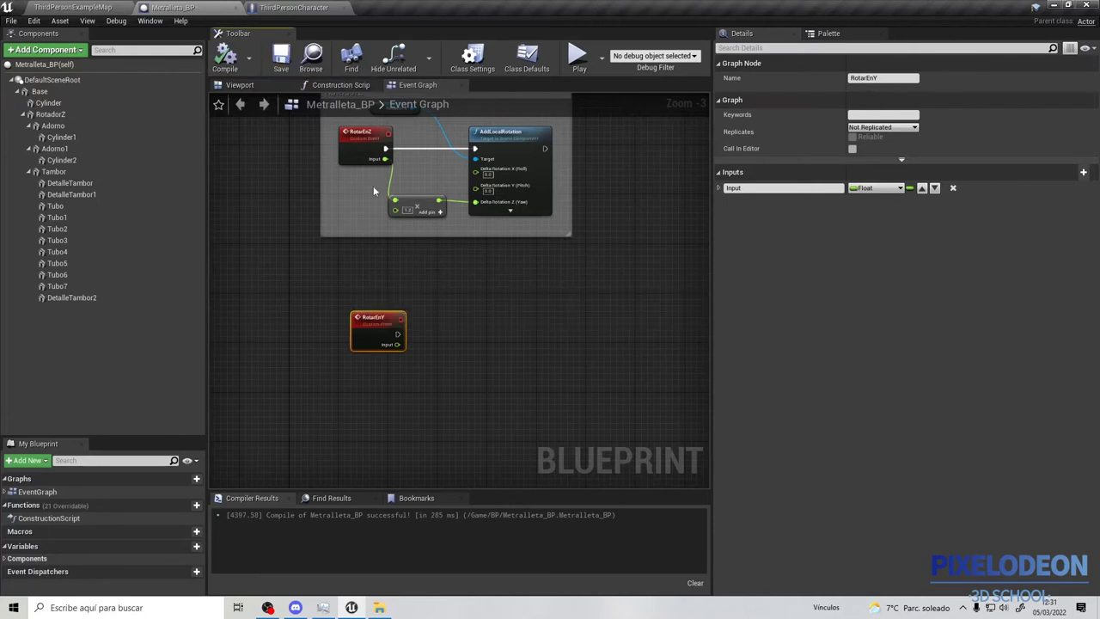
left_click_drag(378, 316, 359, 322)
mouse_move(437, 305)
right_mouse_down()
mouse_move(377, 306)
mouse_move(385, 326)
right_mouse_up()
left_click(457, 157)
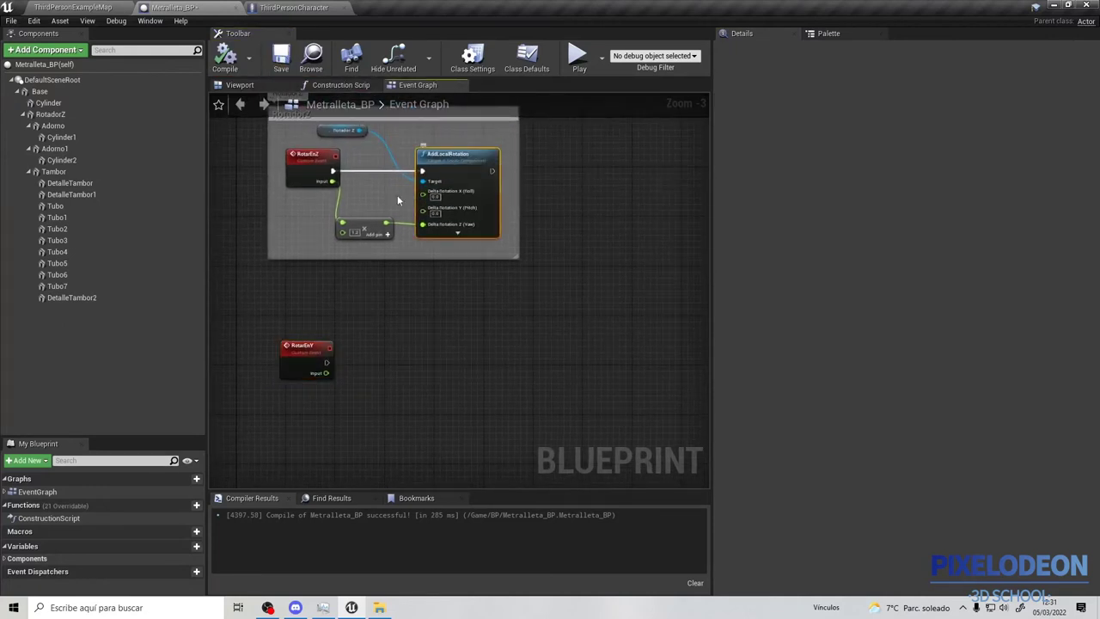
Paste copies of the Add and AddLocalRotation nodes and wire them to RotarEnY
left_click(352, 220)
key("ctrl+v")
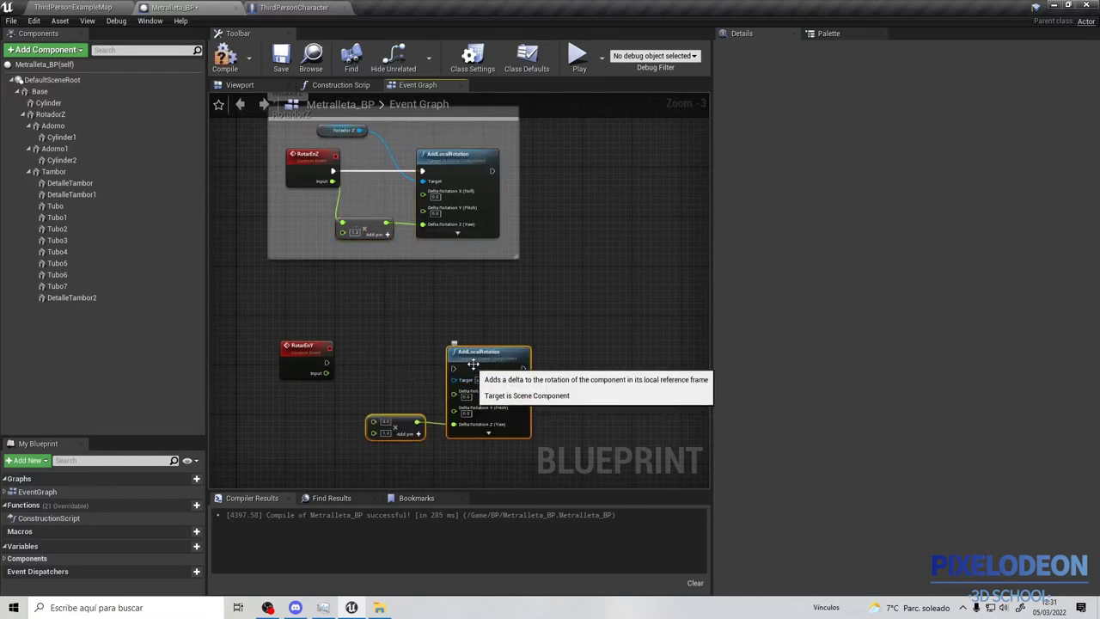
left_click_drag(463, 352, 438, 336)
scroll(353, 350, "up", 3)
right_click_drag(319, 384, 347, 338)
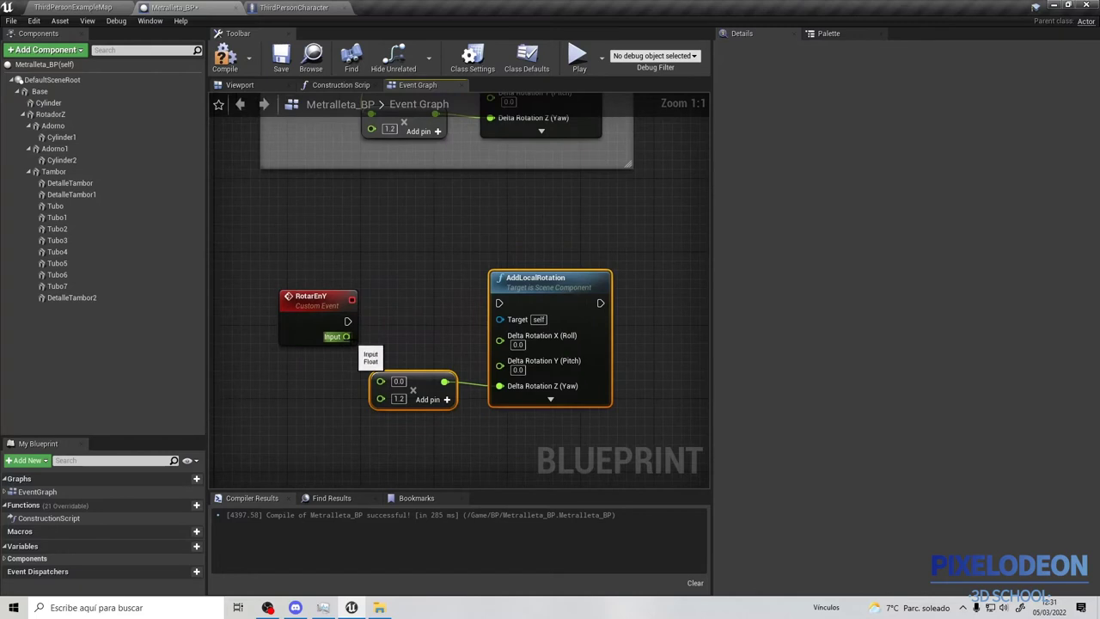
left_click_drag(381, 386, 380, 386)
mouse_move(311, 296)
left_mouse_down()
mouse_move(321, 279)
mouse_move(445, 307)
mouse_move(499, 305)
mouse_move(595, 278)
left_mouse_up()
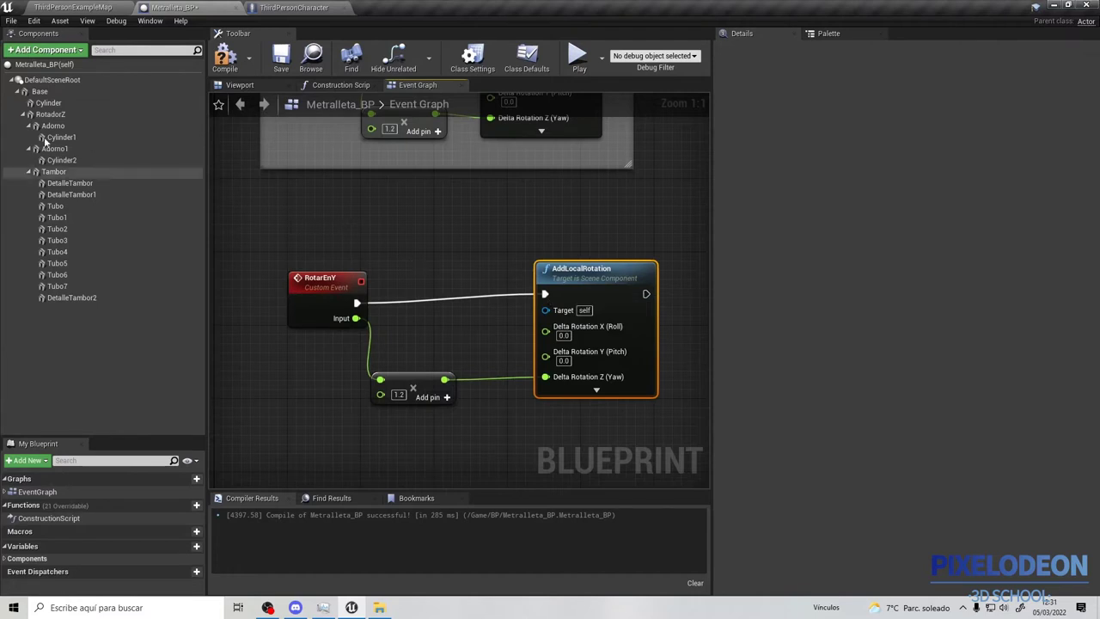
Plug a Tambor reference into AddLocalRotation's Target, then go back to the level map
left_click_drag(53, 171, 333, 232)
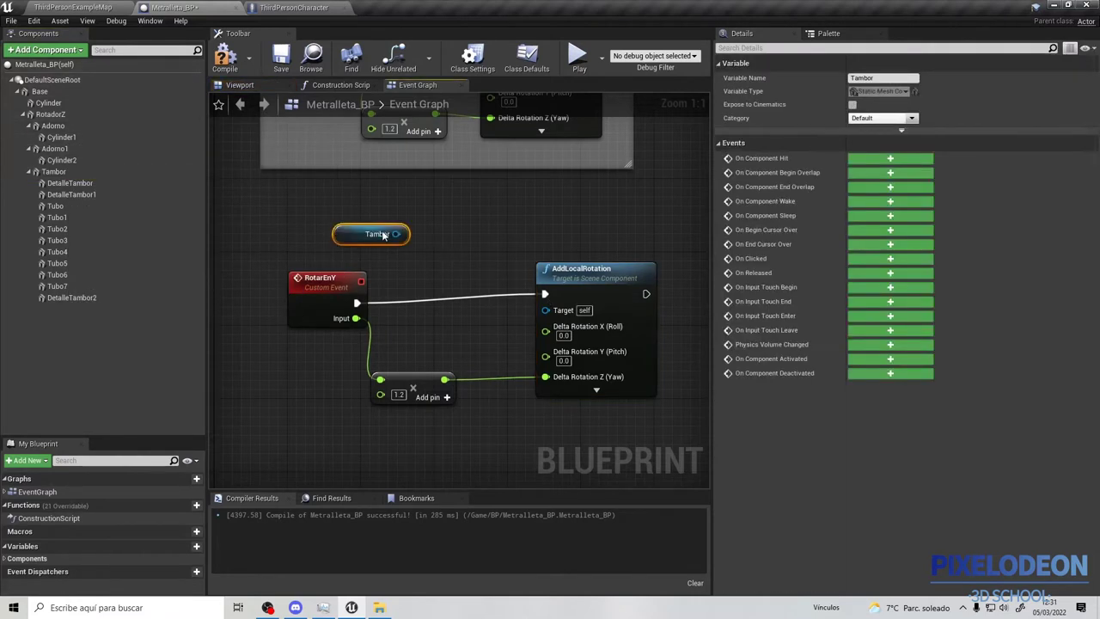
left_click_drag(543, 328, 545, 314)
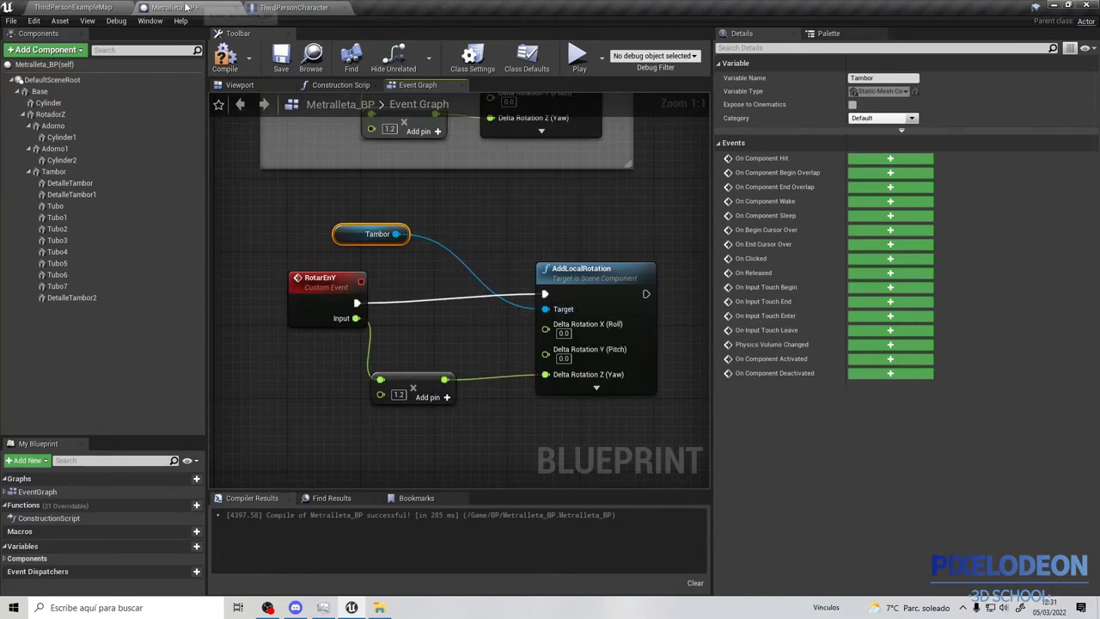
left_click(73, 7)
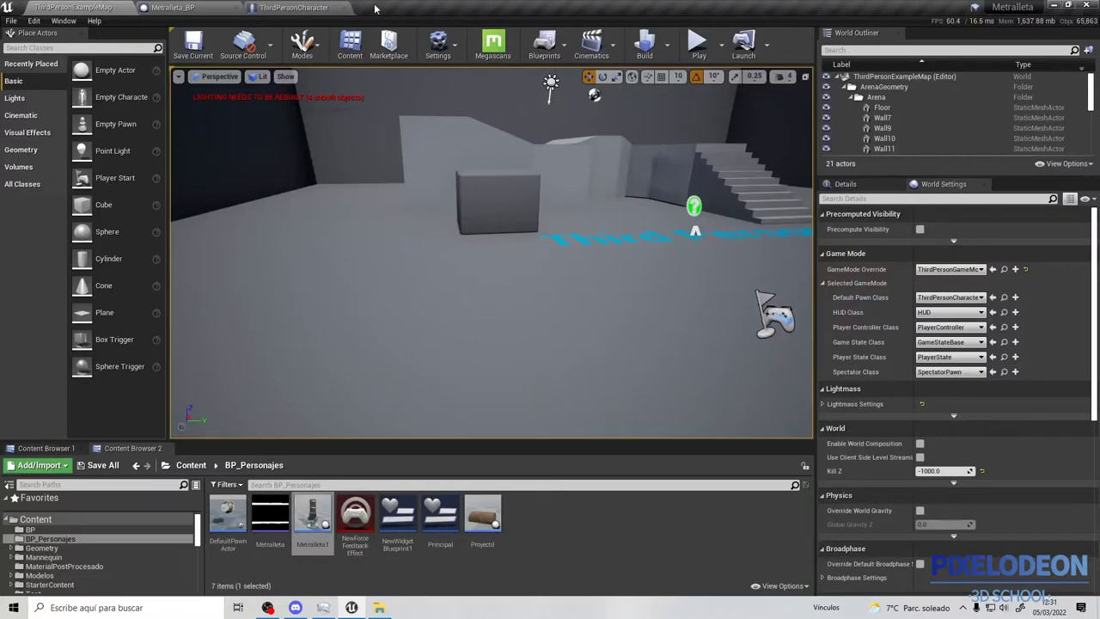
Place a MetralletaRef getter below the MoveRight Branch in ThirdPersonCharacter
left_click(292, 7)
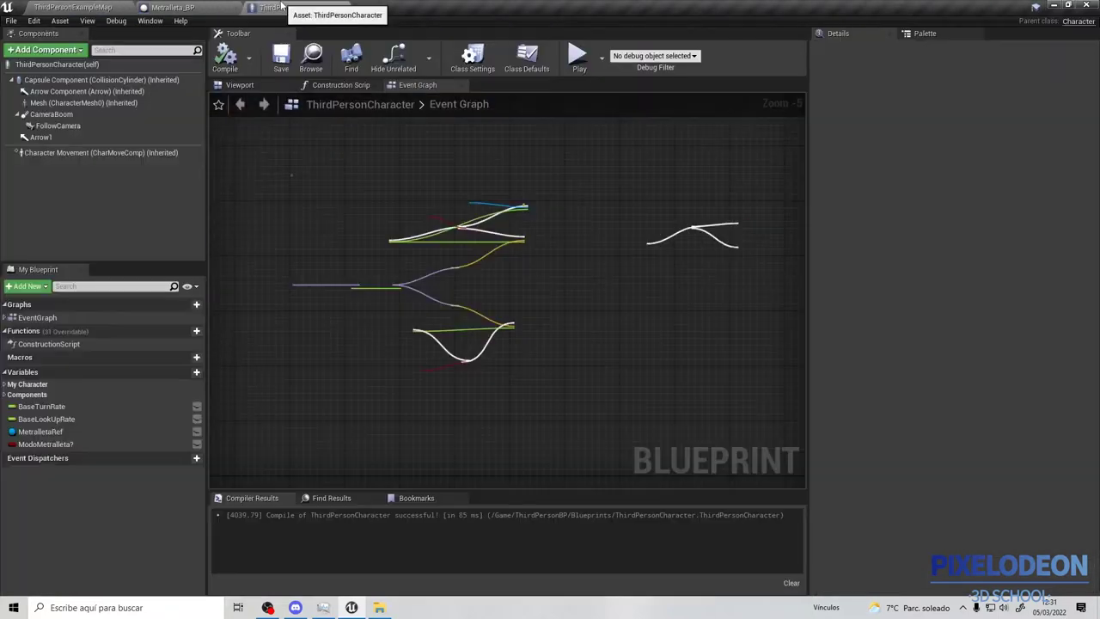
scroll(529, 396, "up", 4)
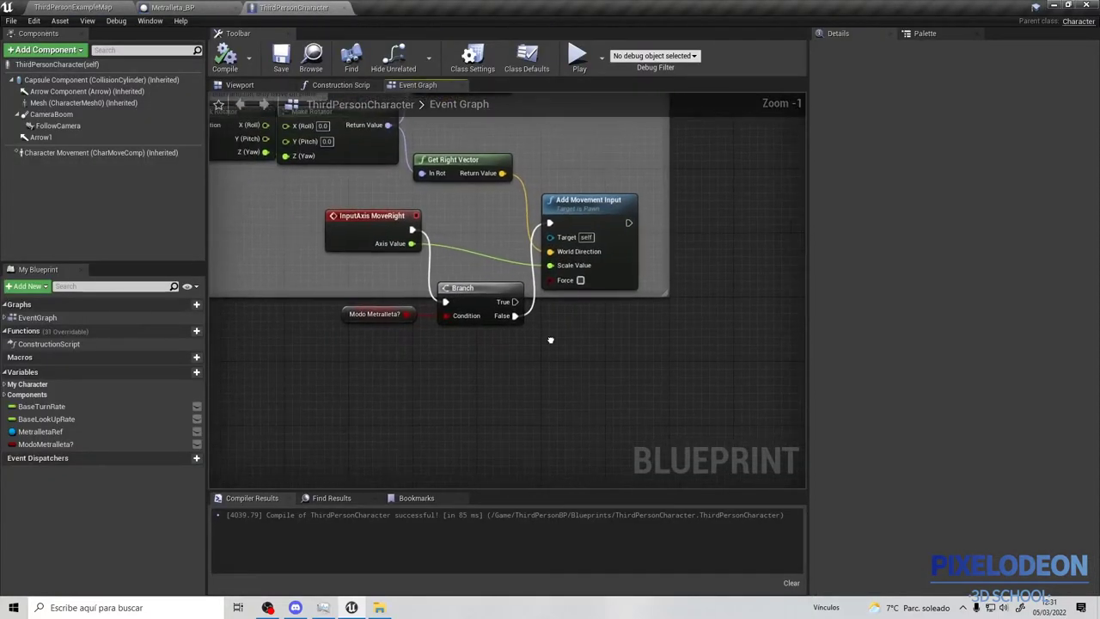
right_click_drag(568, 325, 517, 464)
mouse_move(43, 431)
left_mouse_down()
mouse_move(517, 487)
mouse_move(559, 462)
left_mouse_up()
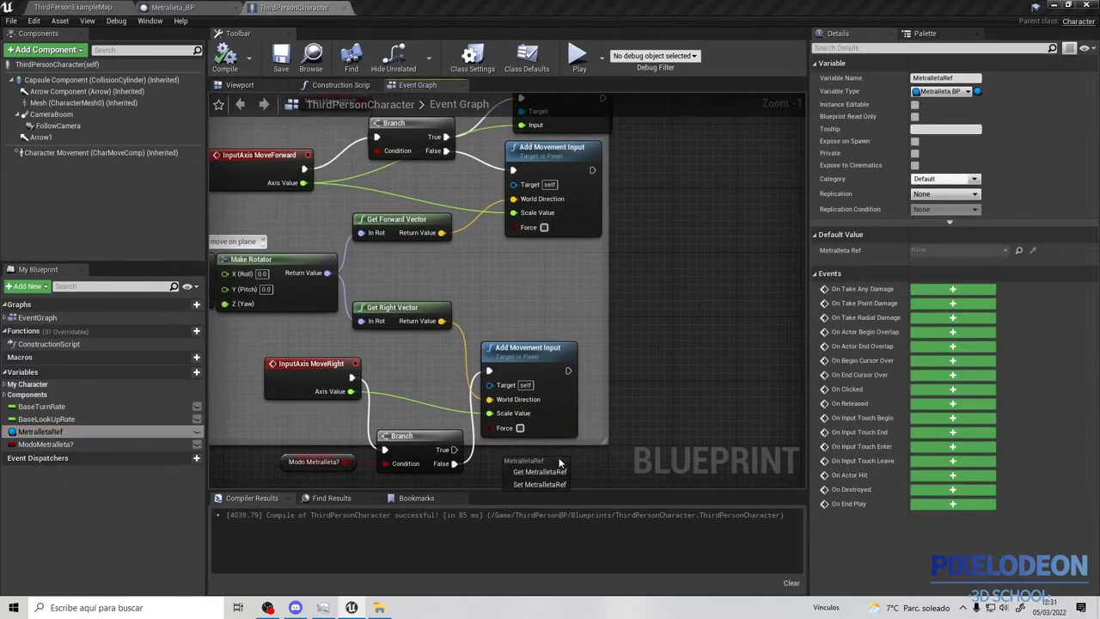
right_click_drag(625, 296, 682, 120)
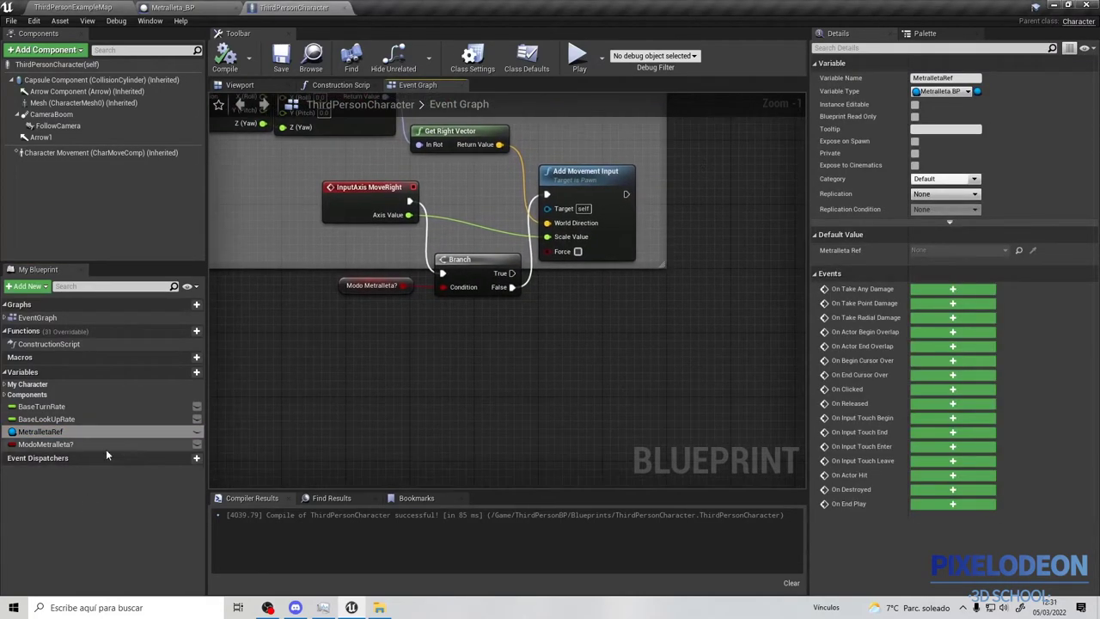
left_click_drag(89, 430, 322, 455)
left_click_drag(485, 325, 450, 319)
left_click(494, 332)
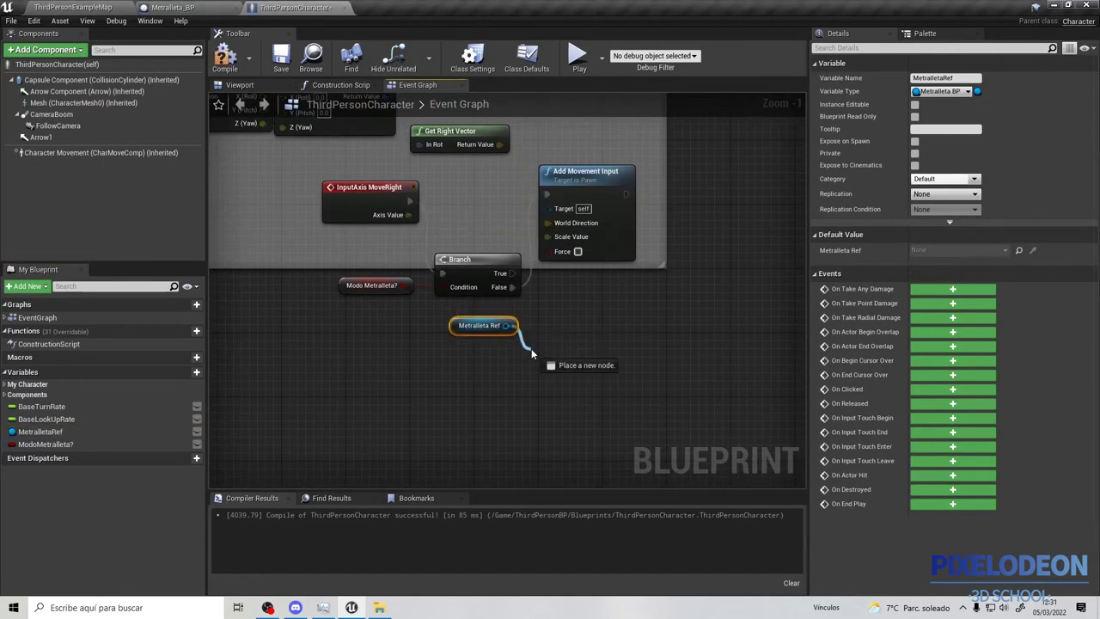
Call Rotar En Y on MetralletaRef from Branch True with MoveRight's Axis Value, then compile
left_click_drag(531, 352, 531, 353)
type("rota")
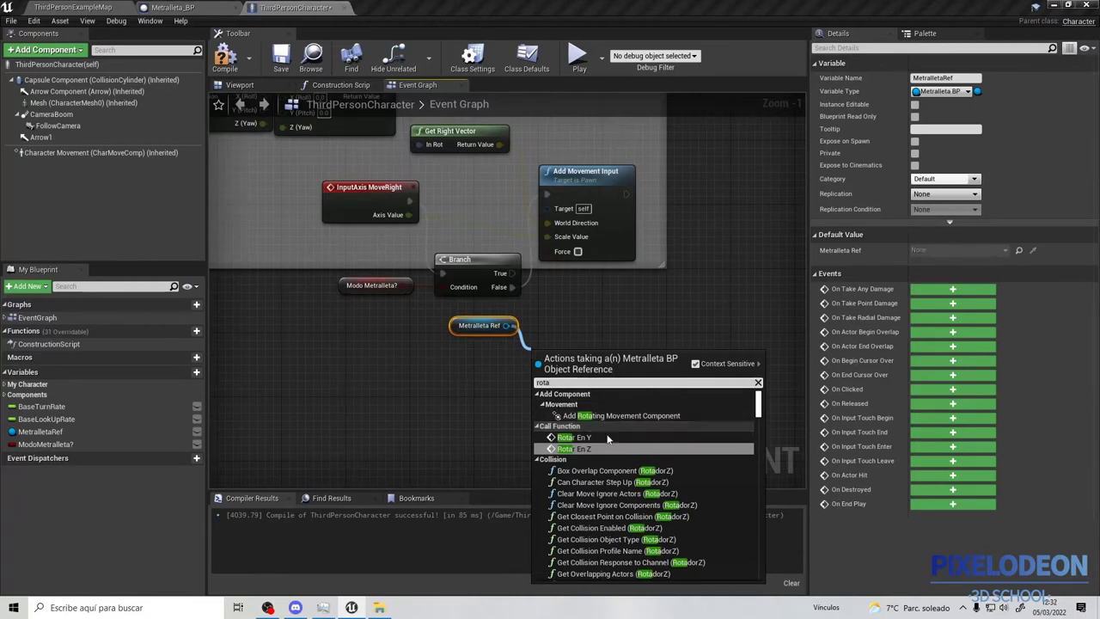
left_click(574, 436)
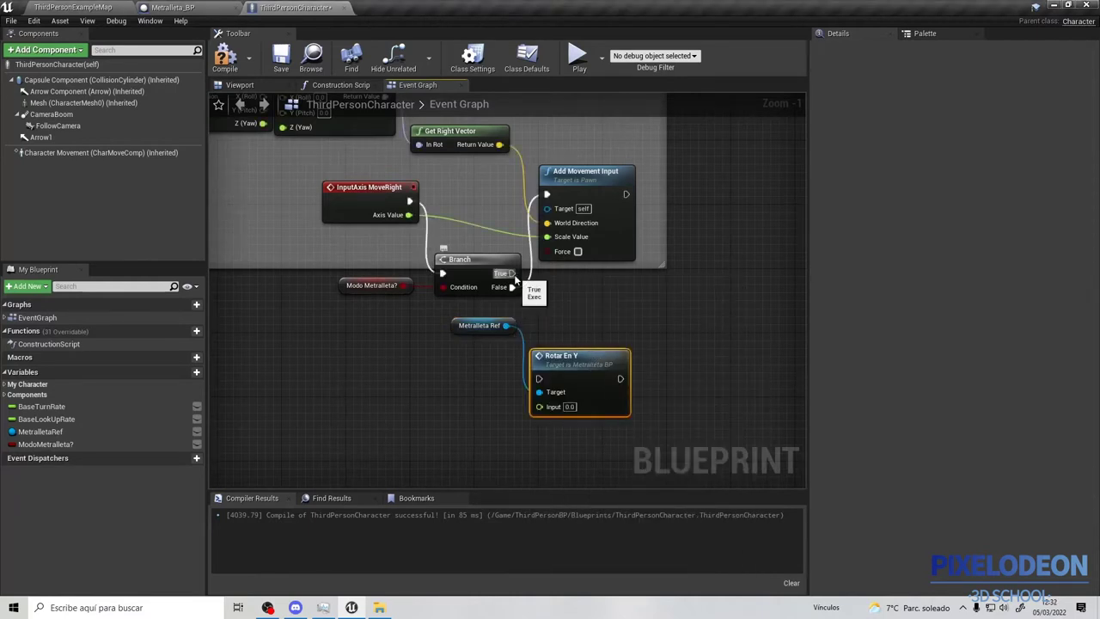
mouse_move(512, 273)
left_mouse_down()
mouse_move(527, 343)
mouse_move(615, 348)
left_mouse_up()
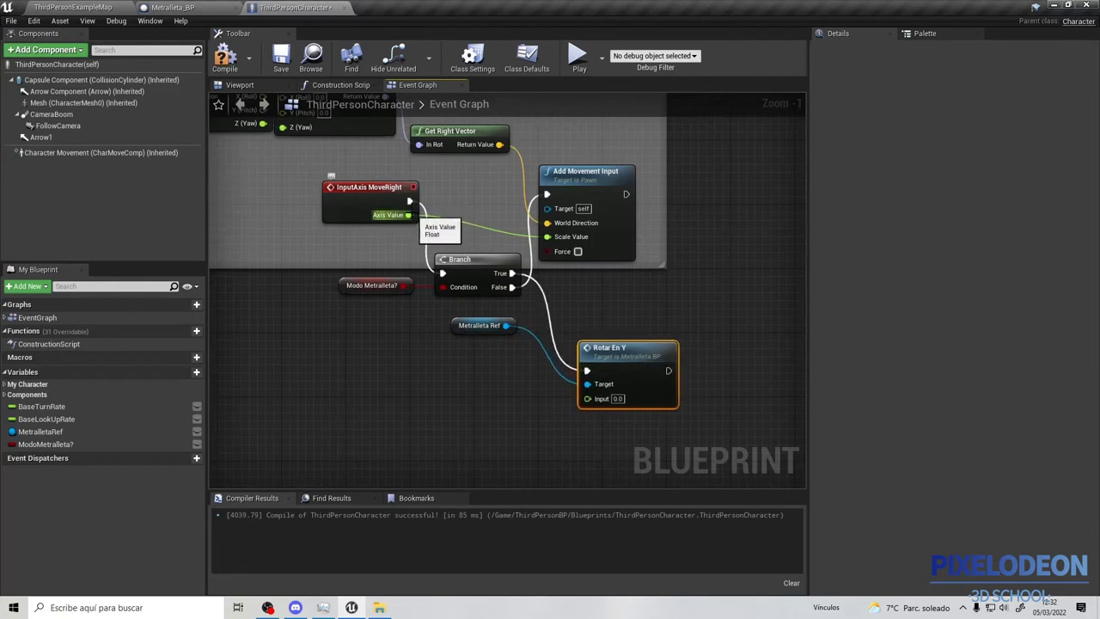
left_click_drag(408, 214, 587, 398)
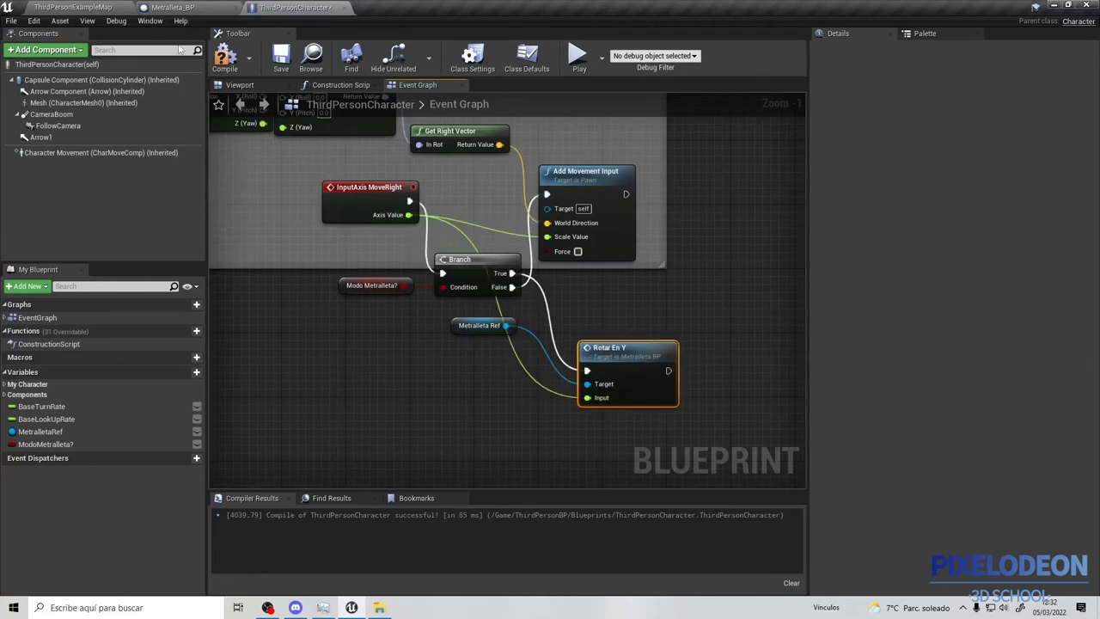
left_click(225, 59)
left_click(579, 56)
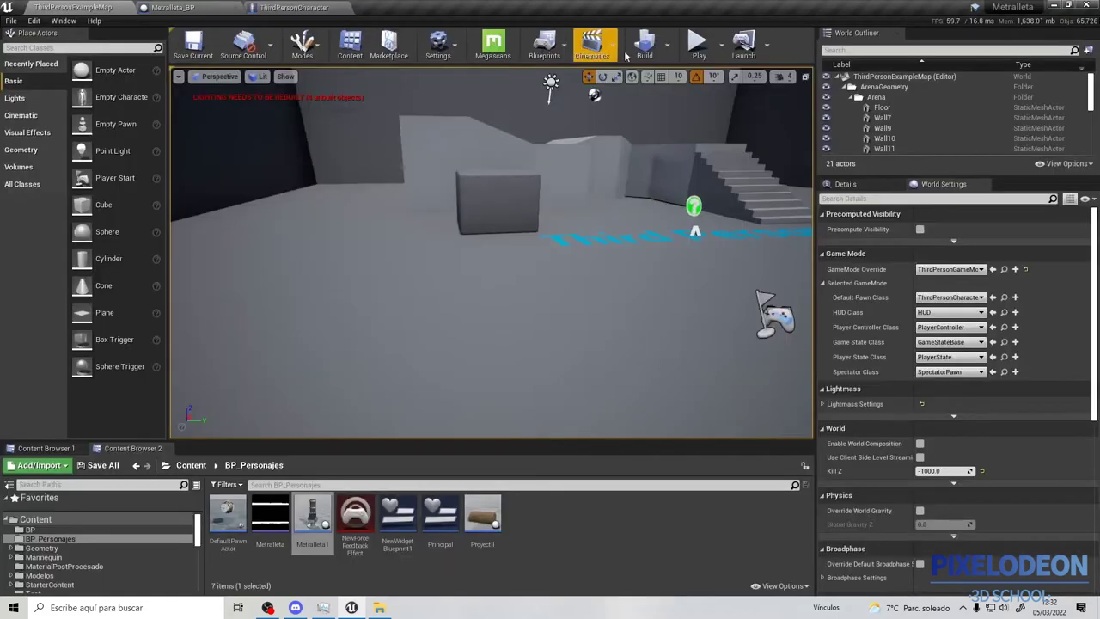
left_click(697, 49)
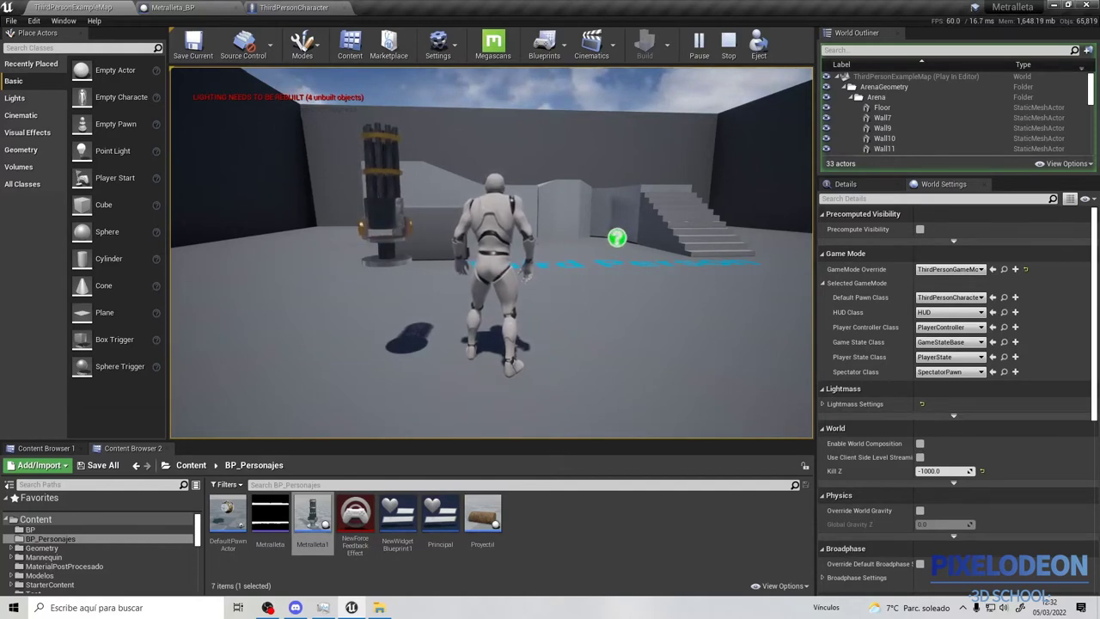
key("Escape")
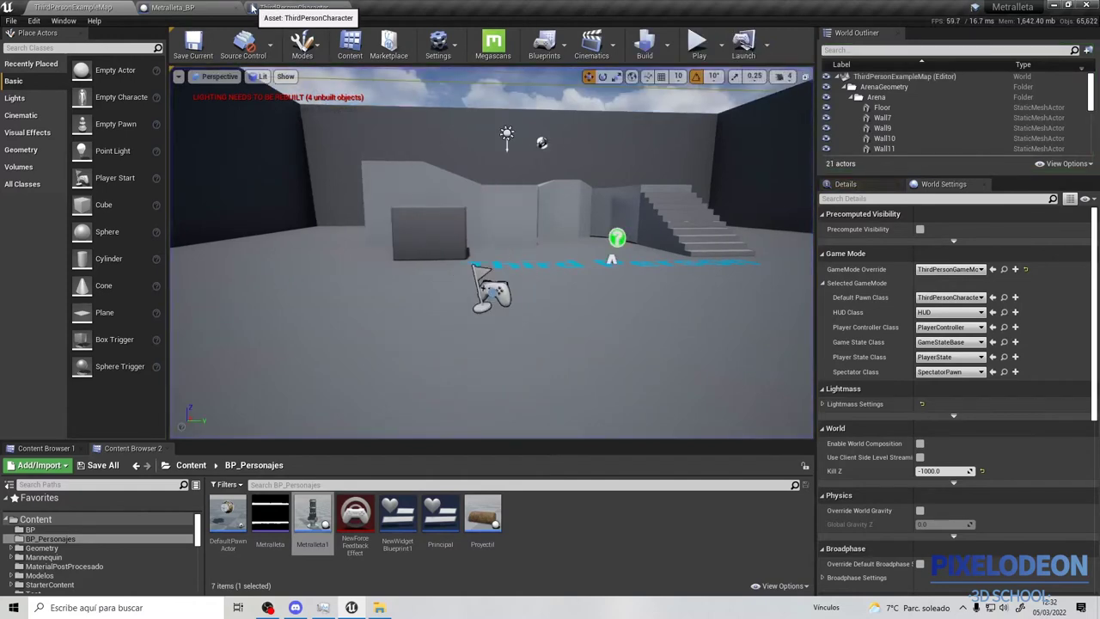
Move the multiply output from Tambor's Delta Rotation Yaw to Pitch, then compile Metralleta_BP
left_click(200, 6)
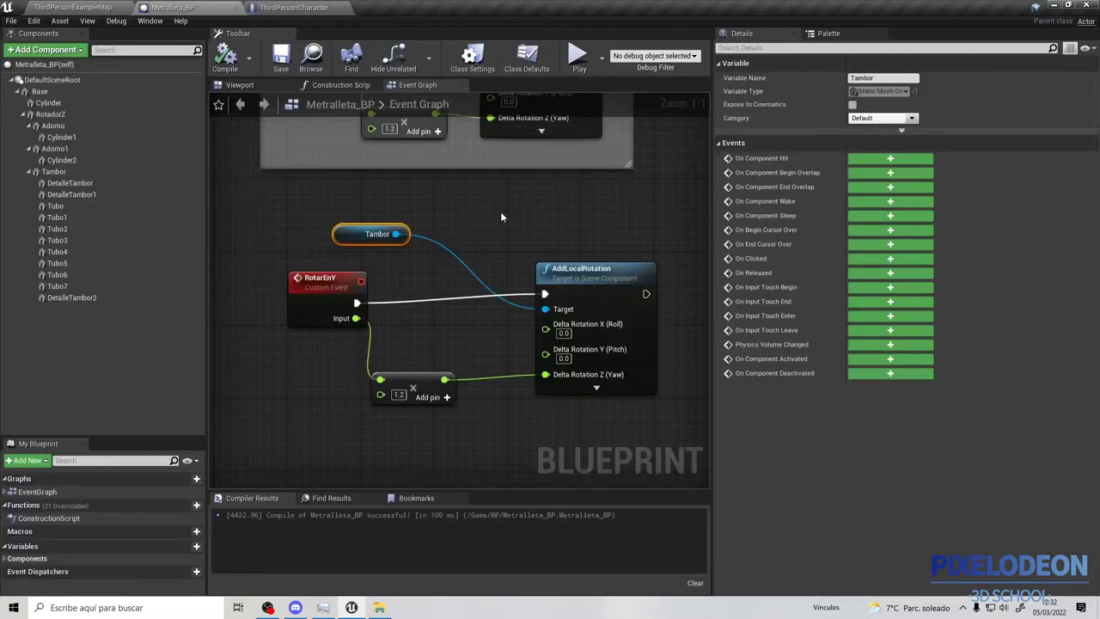
right_click_drag(445, 299, 516, 389)
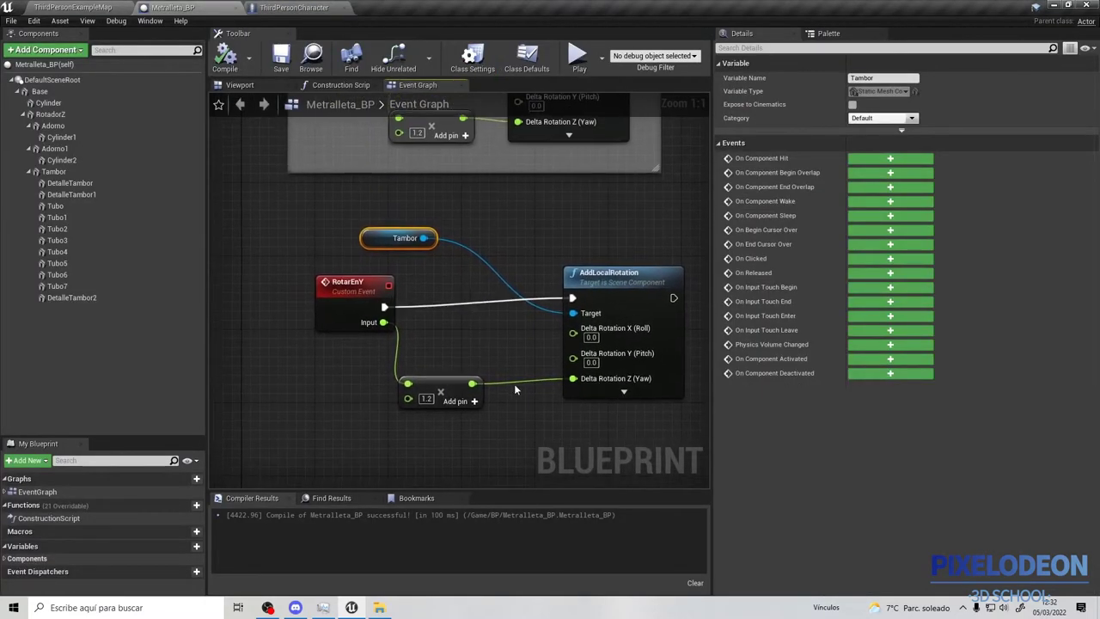
mouse_move(571, 378)
left_mouse_down("ctrl")
mouse_move(538, 385)
mouse_move(574, 353)
left_mouse_up("ctrl")
scroll(487, 266, "down", 3)
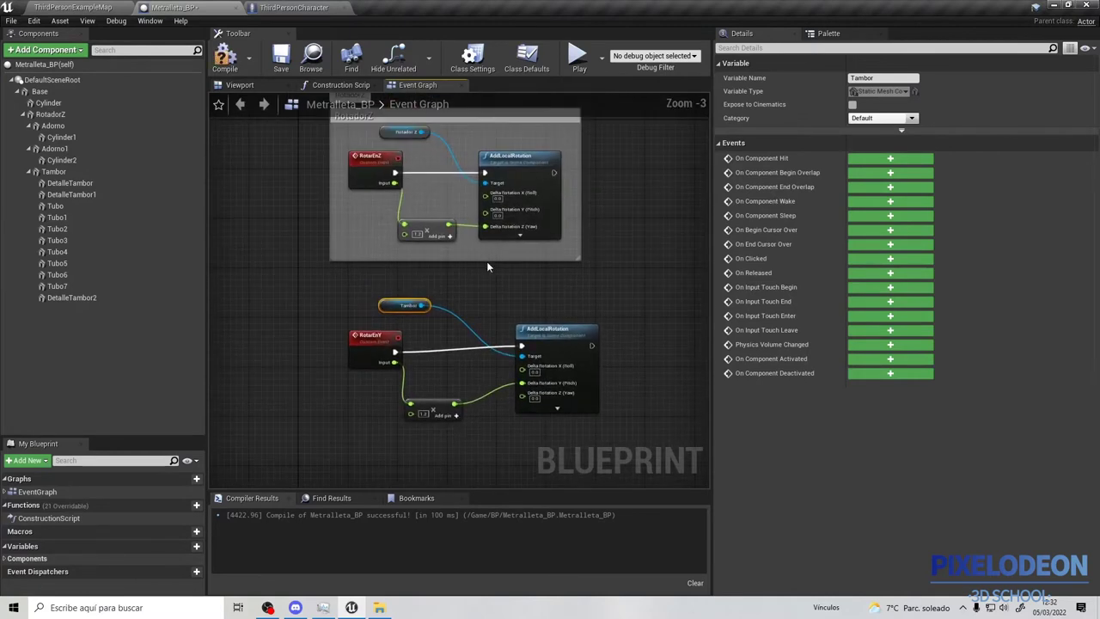
left_click(236, 63)
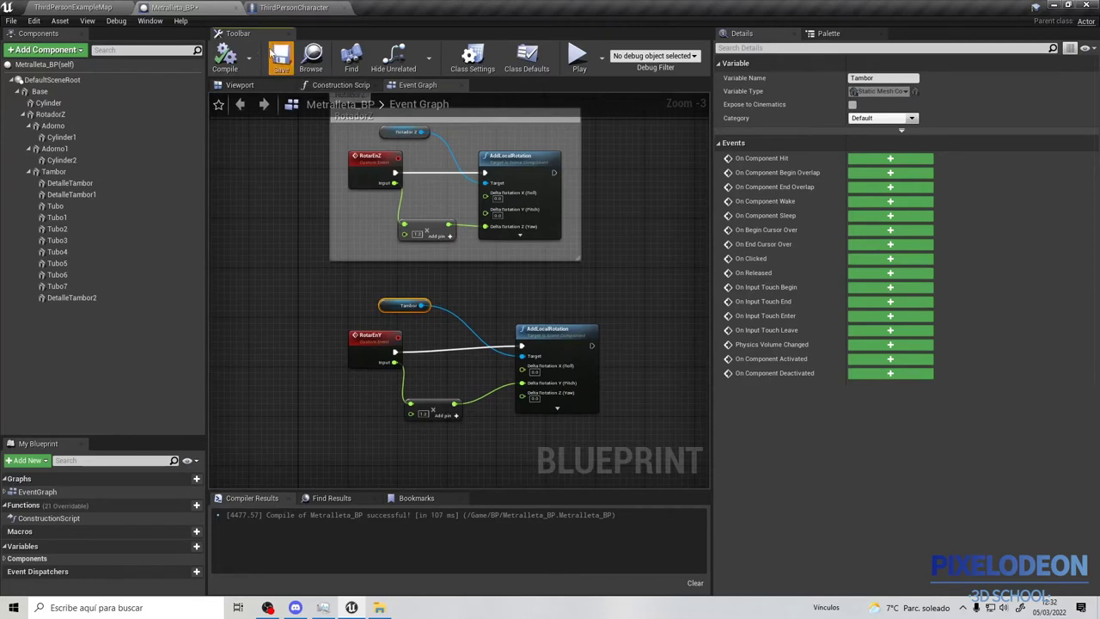
left_click(76, 5)
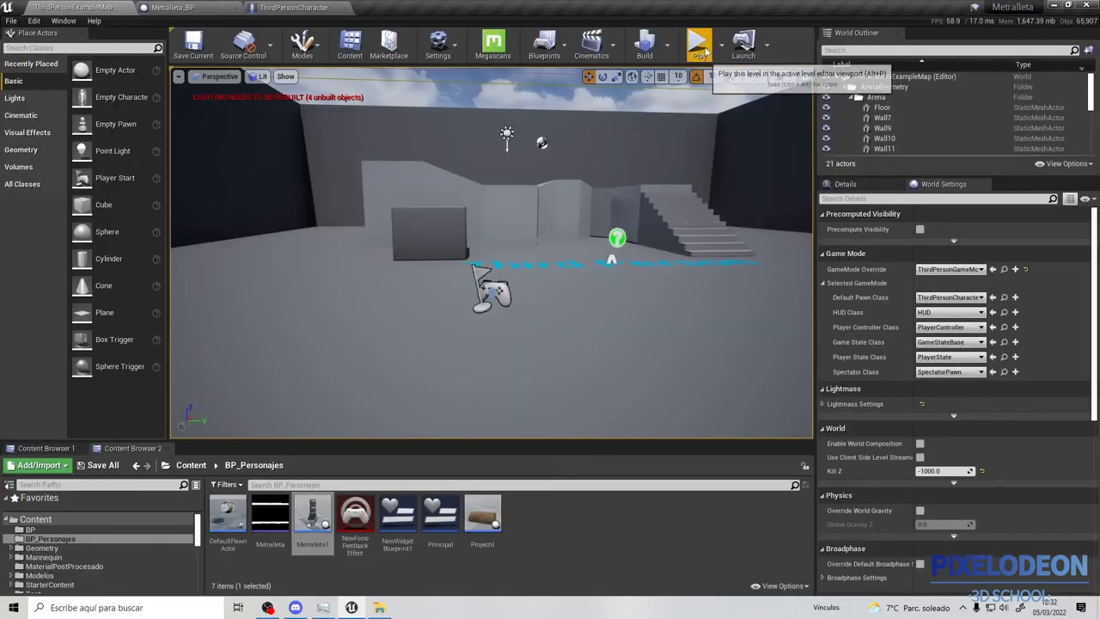
left_click(699, 43)
left_click(579, 164)
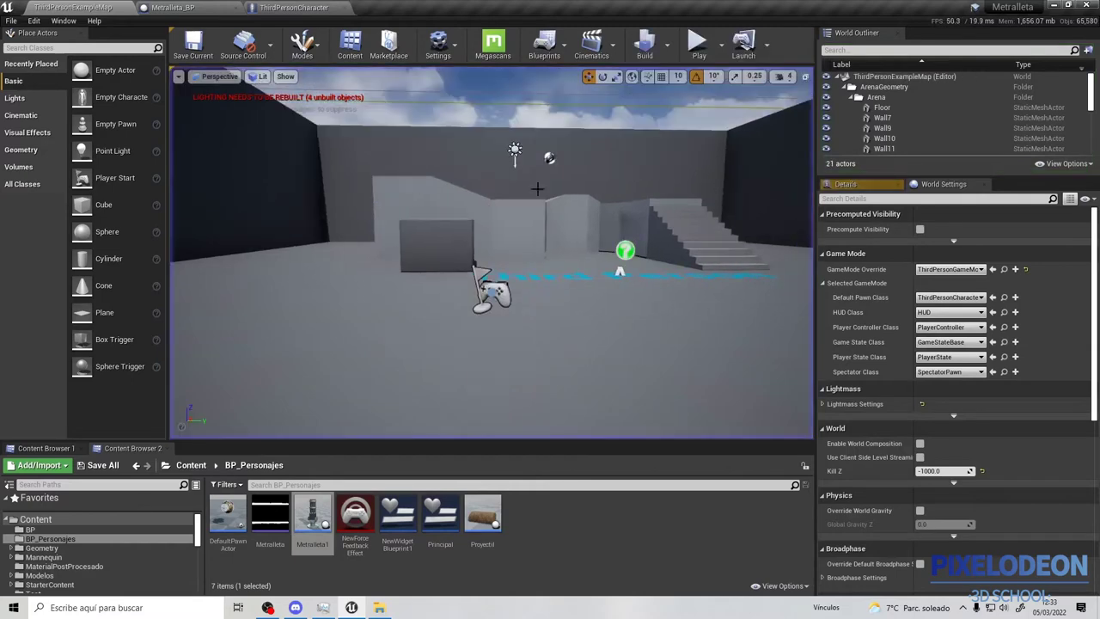
left_click(198, 7)
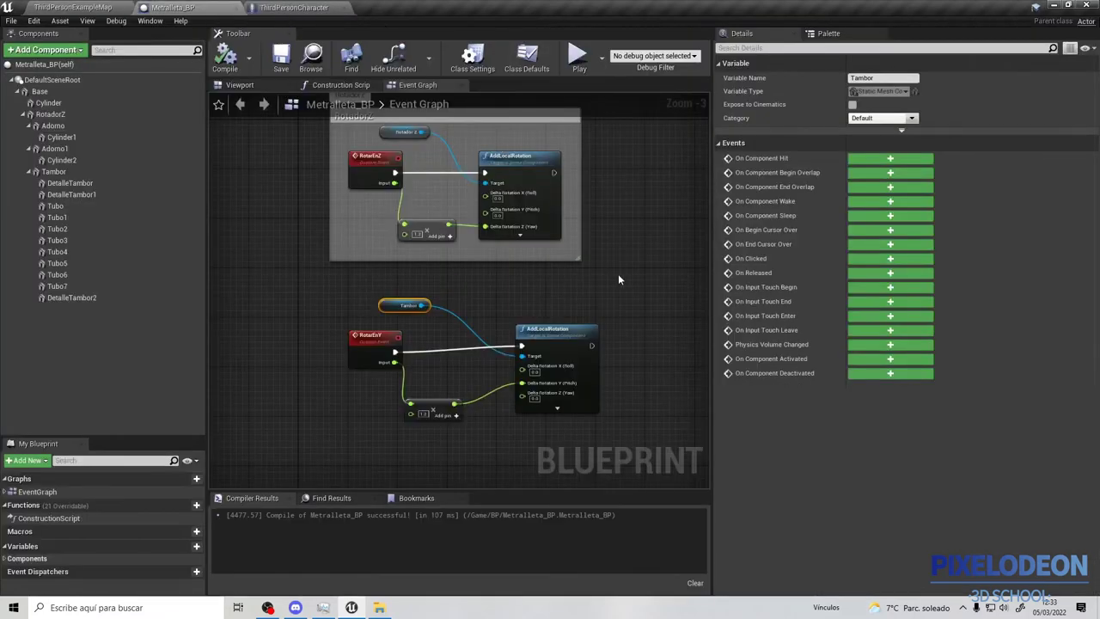
Tick Sweep in AddLocalRotation's advanced pins, then compile and save Metralleta_BP
right_click_drag(576, 270, 507, 220)
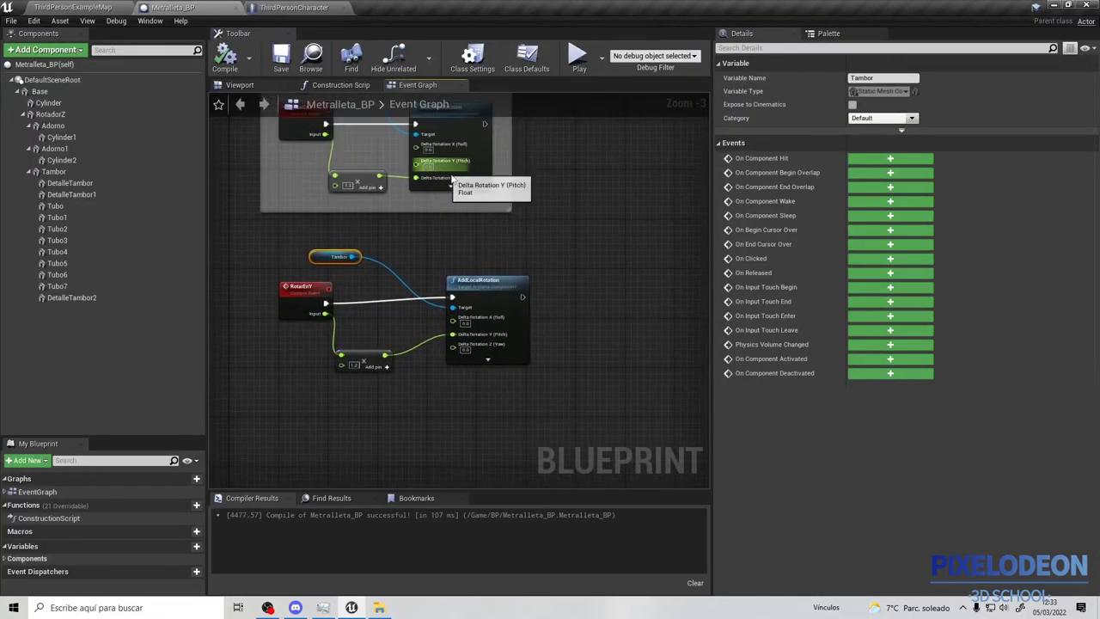
left_click(487, 359)
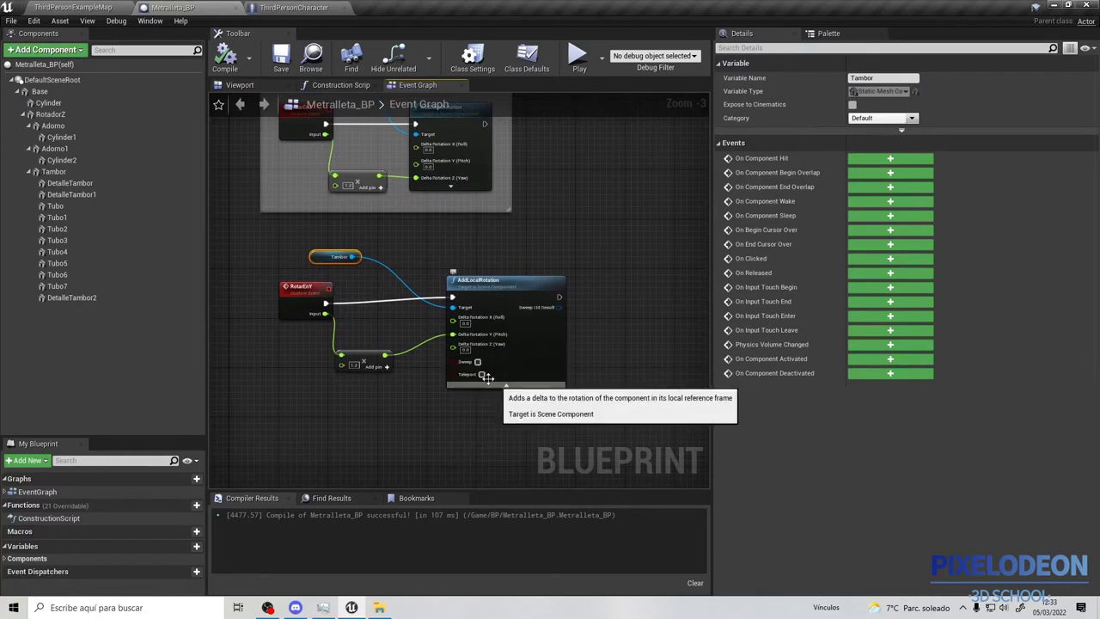
left_click(477, 362)
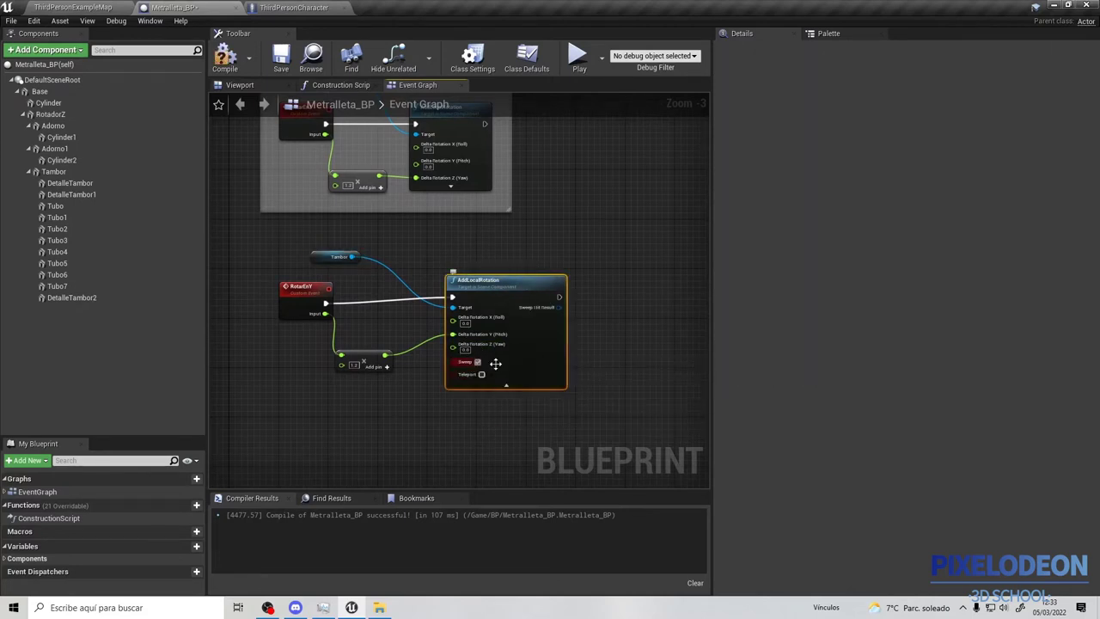
left_click(226, 57)
left_click(281, 57)
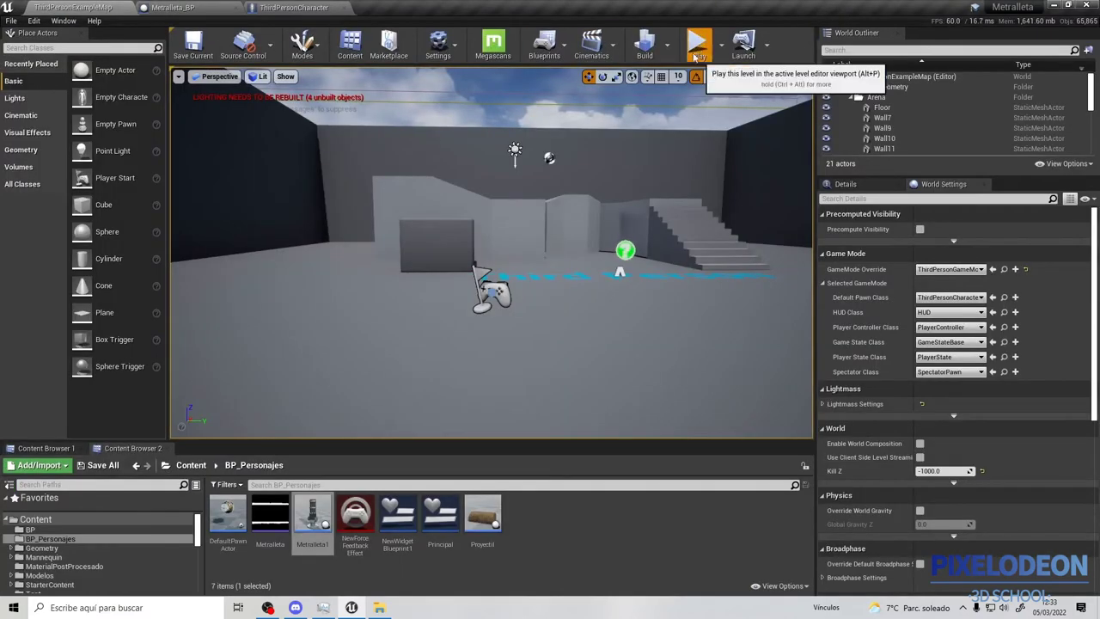
Play-test the level with Sweep enabled, then go back to Metralleta_BP's Event Graph
left_click(699, 43)
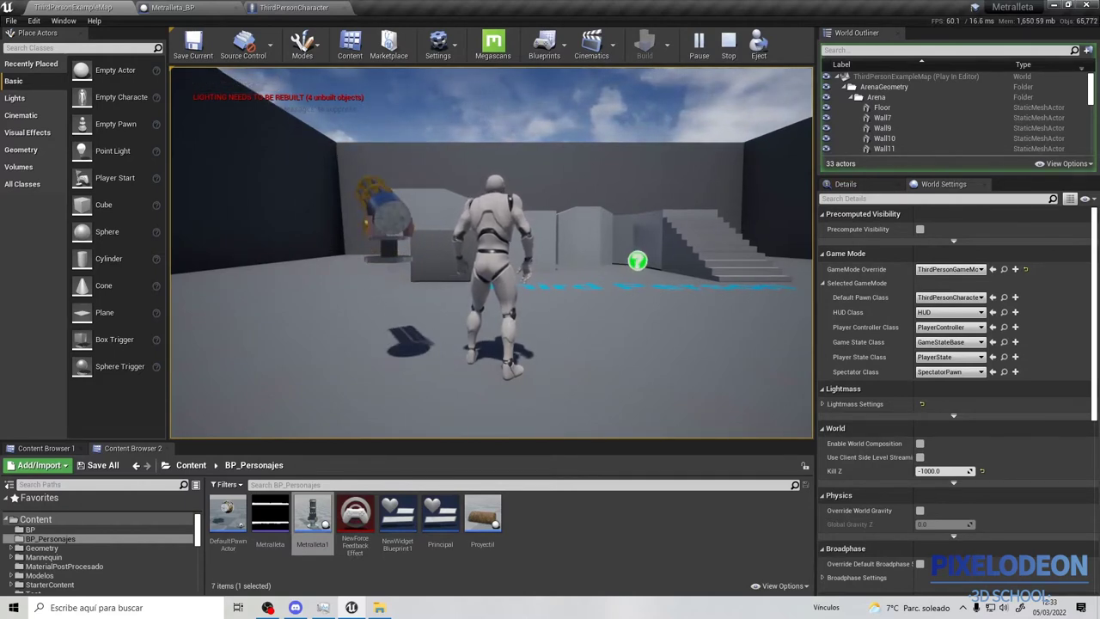
key("Escape")
left_click(169, 6)
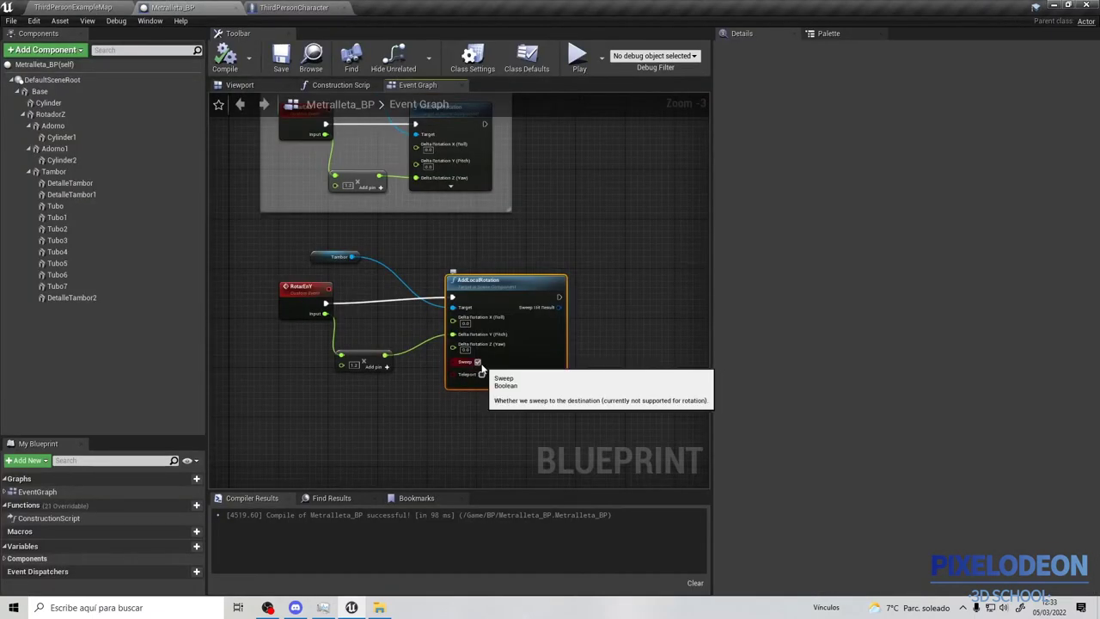
Collapse AddLocalRotation's advanced pins and try searching actions for 'get local rota'
left_click(507, 388)
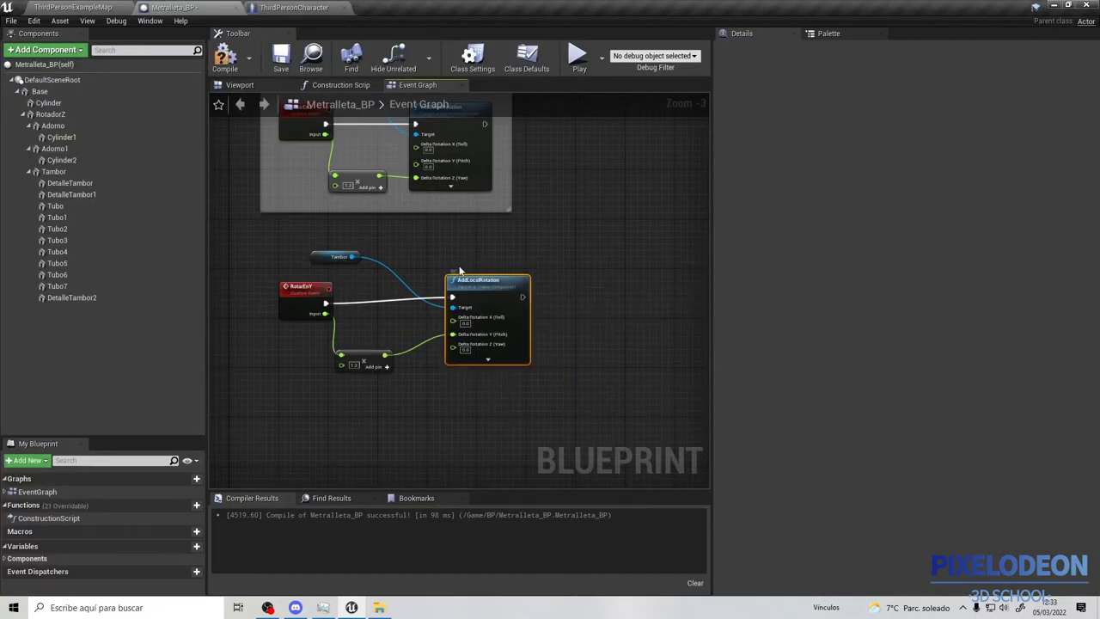
right_click_drag(458, 267, 516, 228)
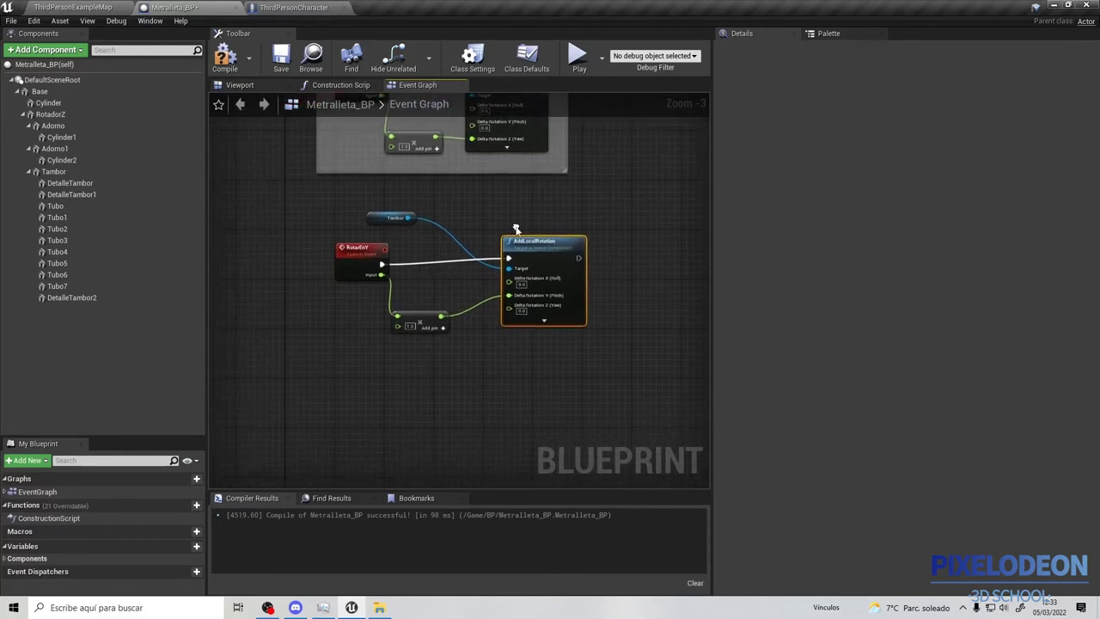
right_click(385, 353)
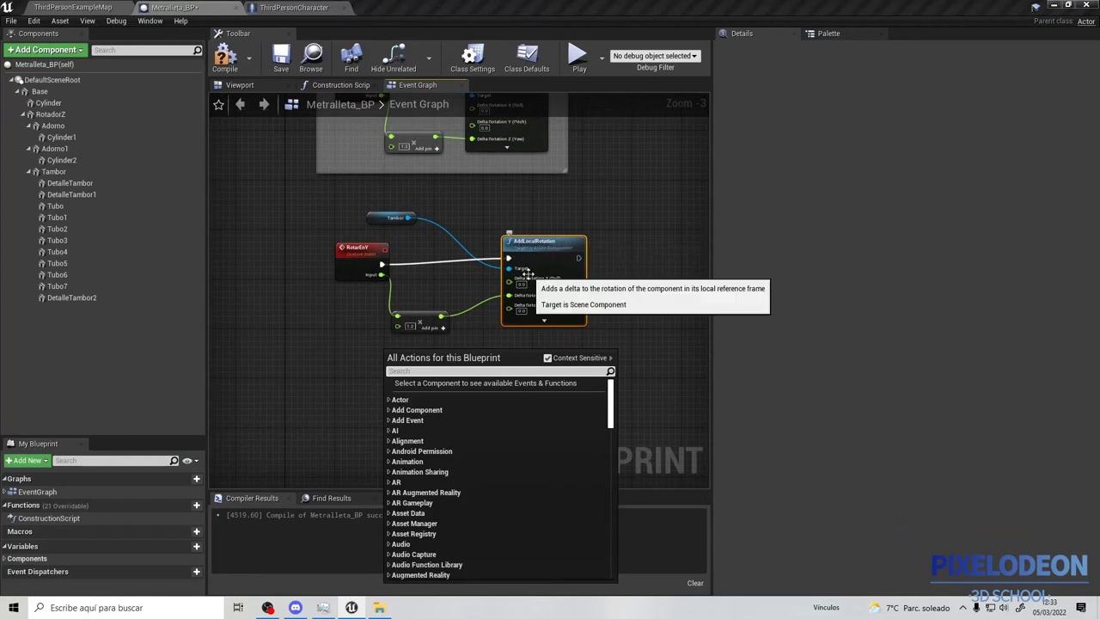
type("get")
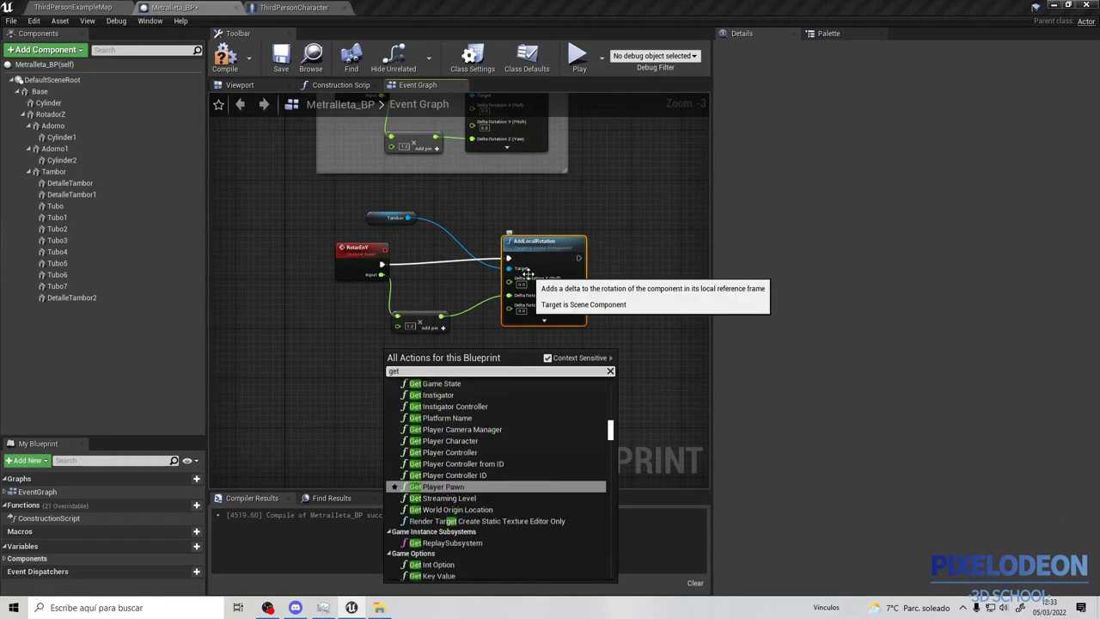
type(" loca")
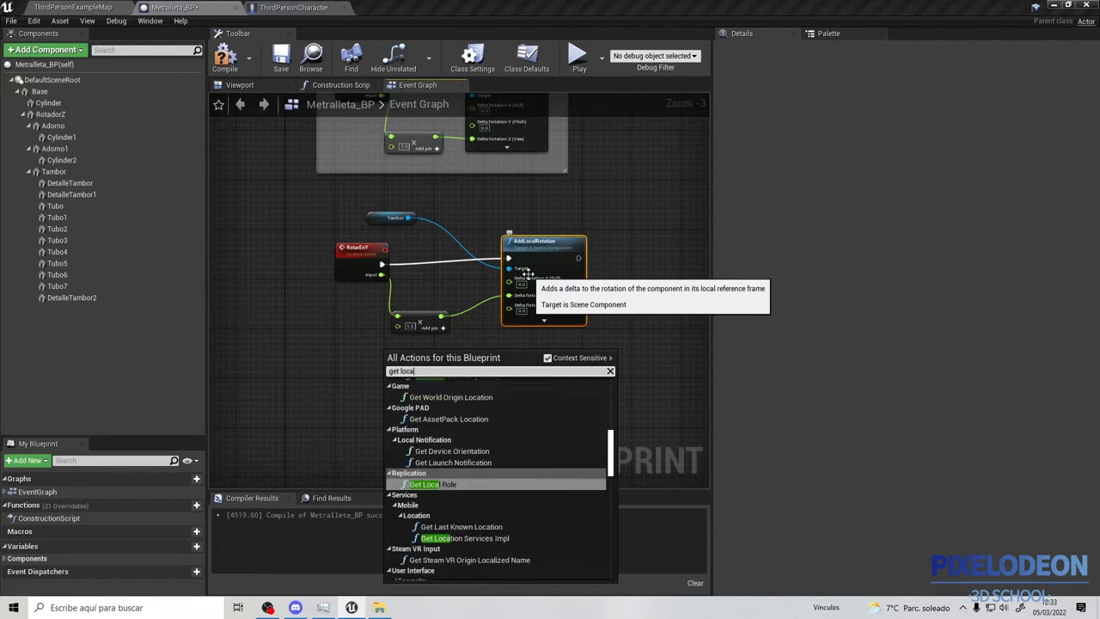
type("l rota")
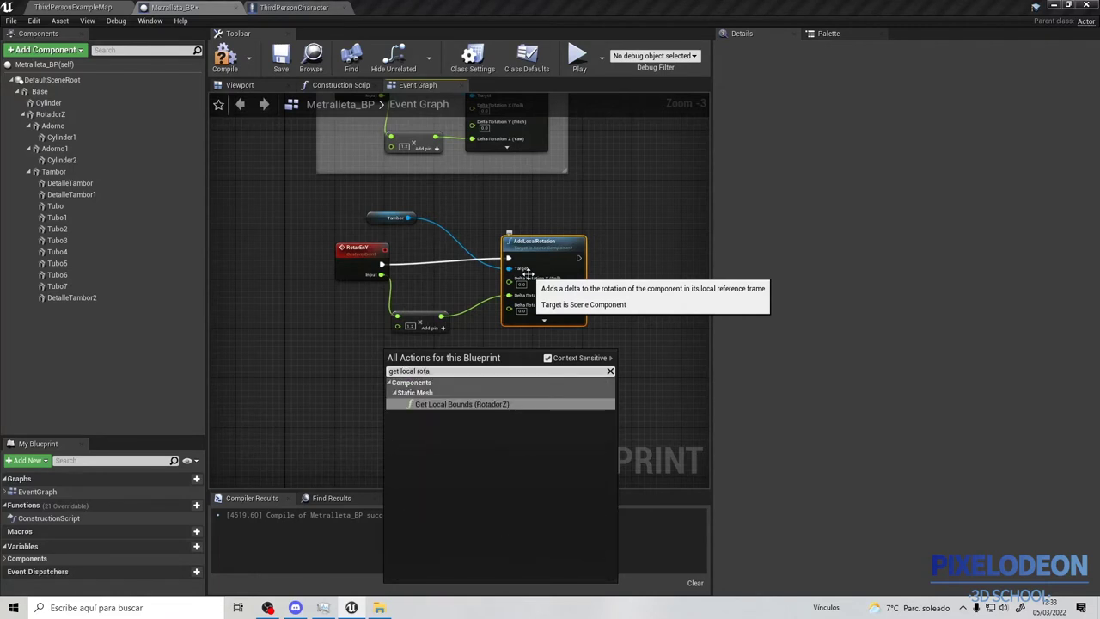
left_click(408, 295)
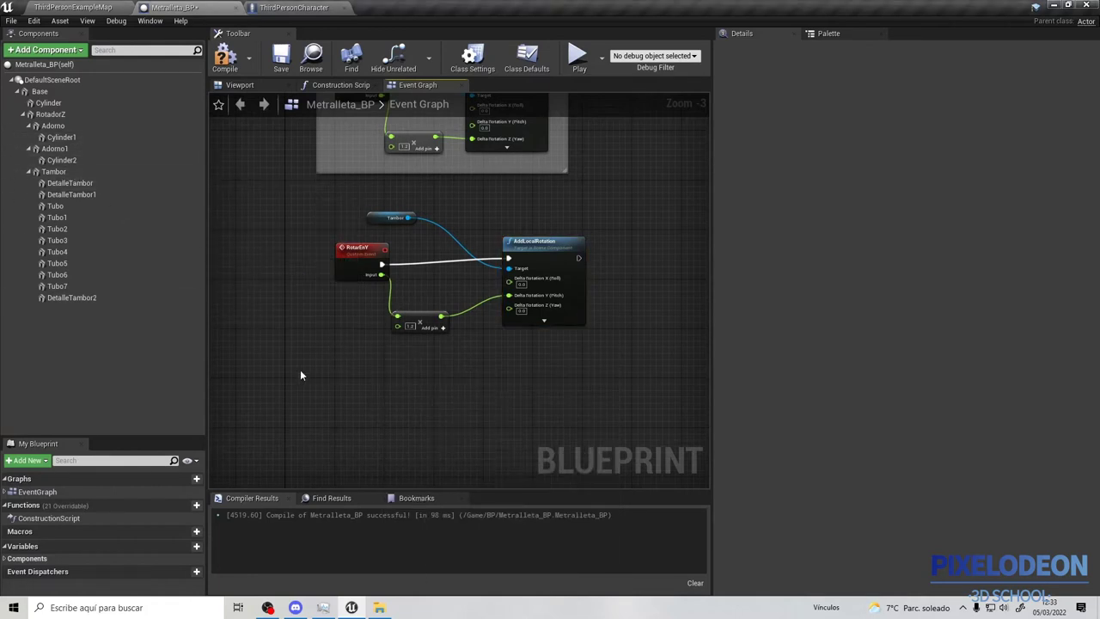
Move the Tambor reference below RotarEnY and search its actions for 'get relat'
right_click(327, 338)
type("g")
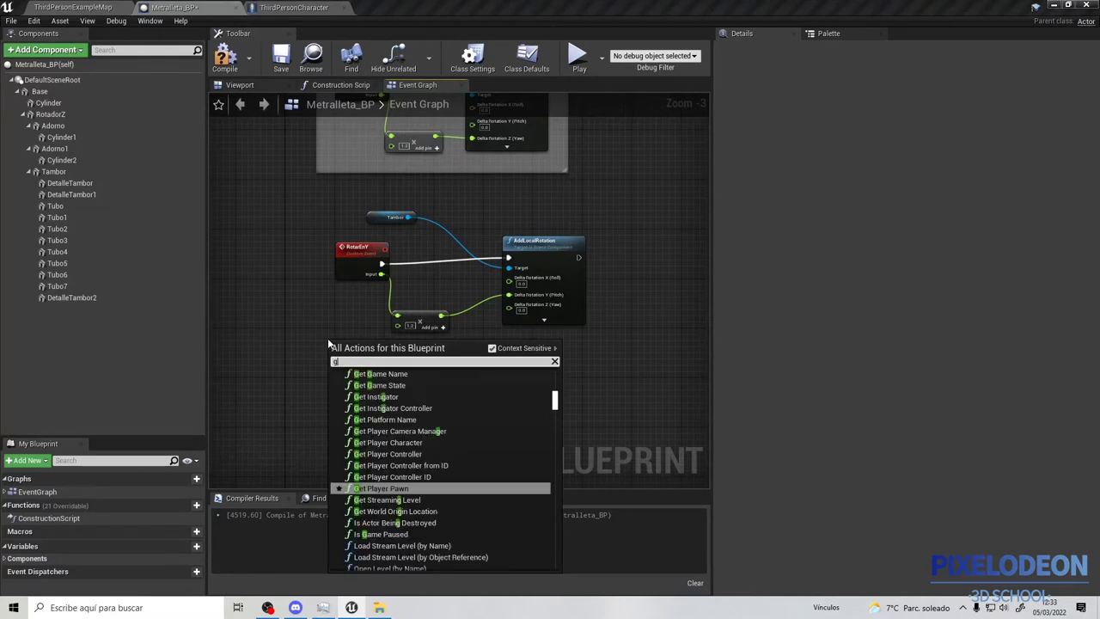
type("et rela")
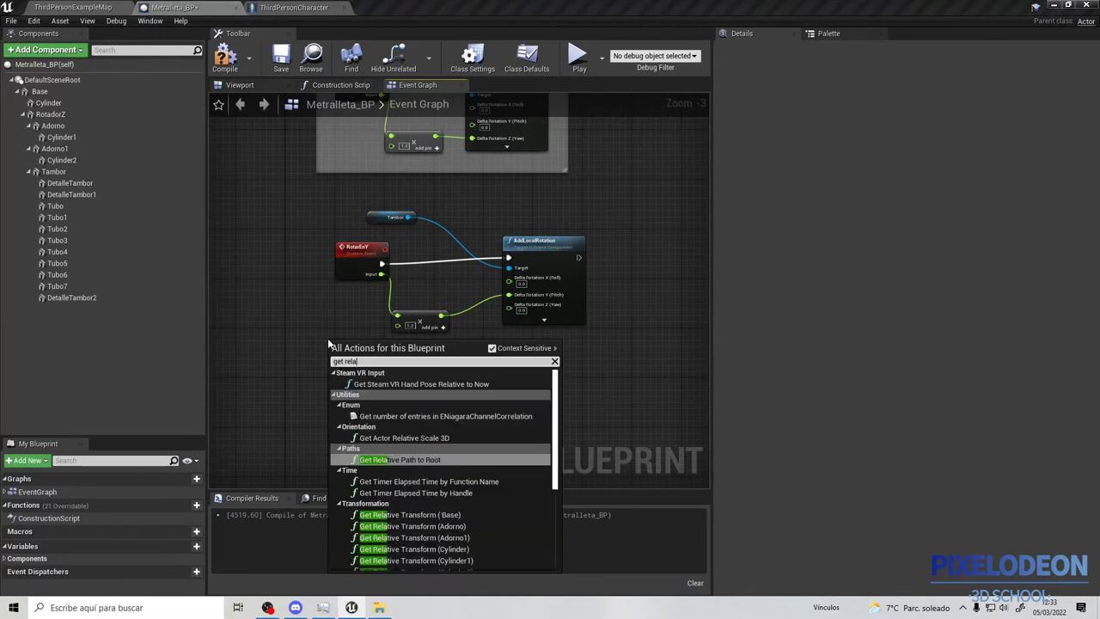
type("ti ro")
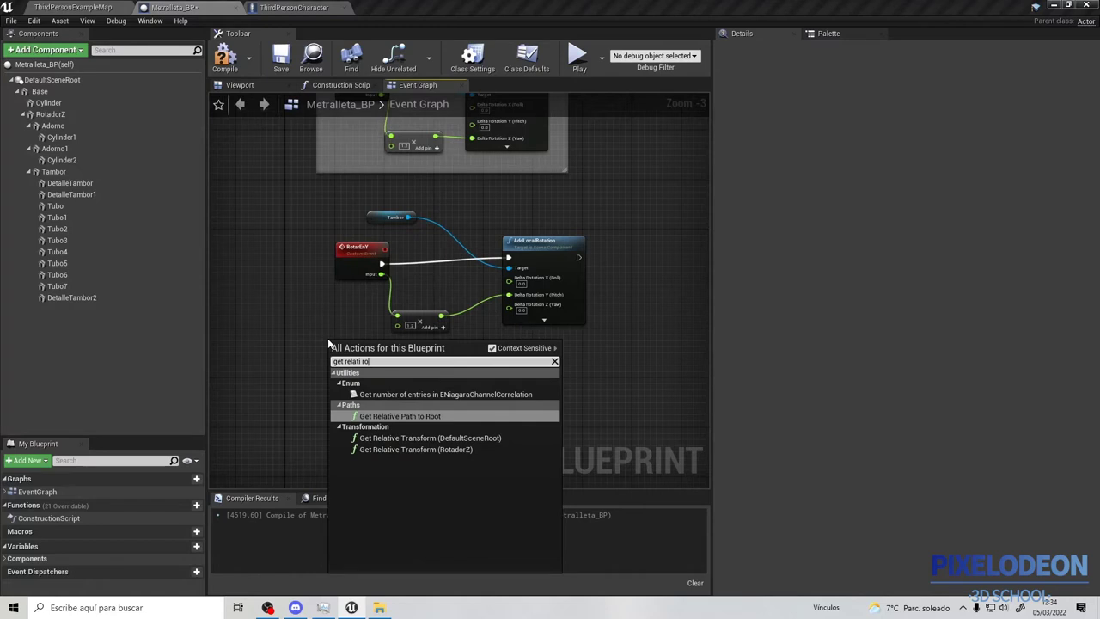
key("BackSpace")
key("BackSpace")
key("BackSpace")
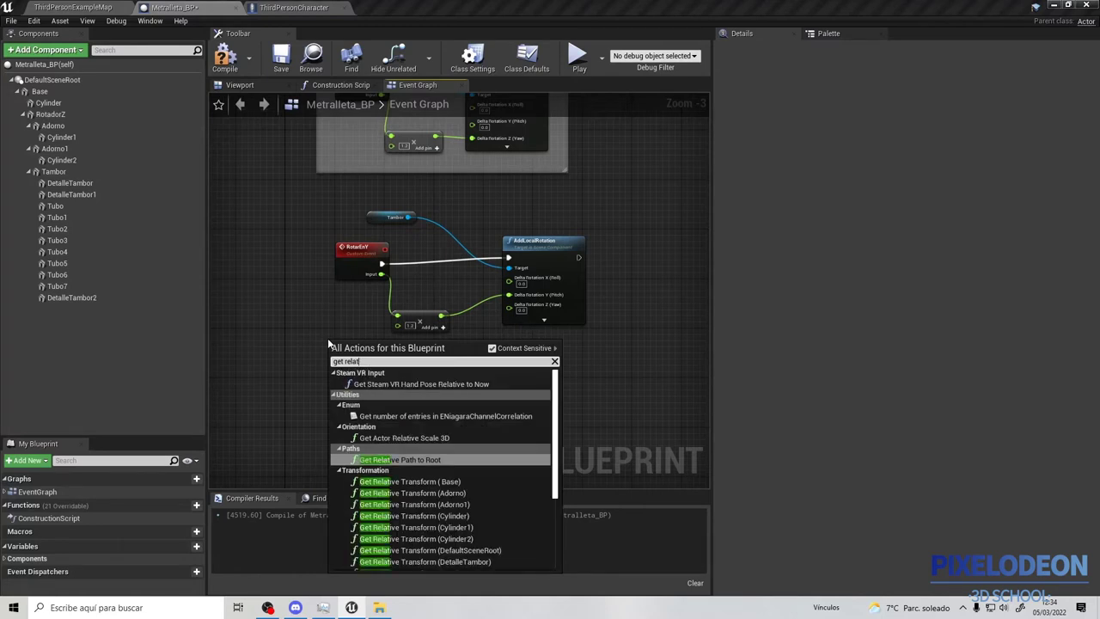
type("ive rot")
key("BackSpace")
key("BackSpace")
key("BackSpace")
key("BackSpace")
key("BackSpace")
key("BackSpace")
key("BackSpace")
key("BackSpace")
key("BackSpace")
key("BackSpace")
key("BackSpace")
key("BackSpace")
key("BackSpace")
key("BackSpace")
key("BackSpace")
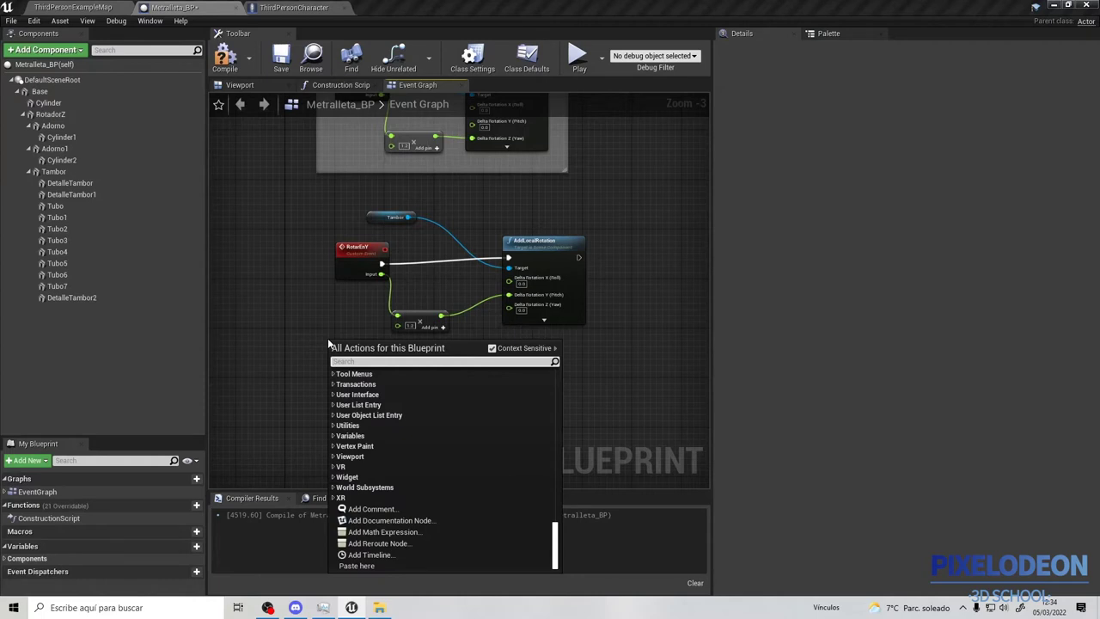
left_click(366, 284)
mouse_move(405, 219)
left_mouse_down()
mouse_move(307, 307)
mouse_move(327, 337)
left_mouse_up()
type("get relat")
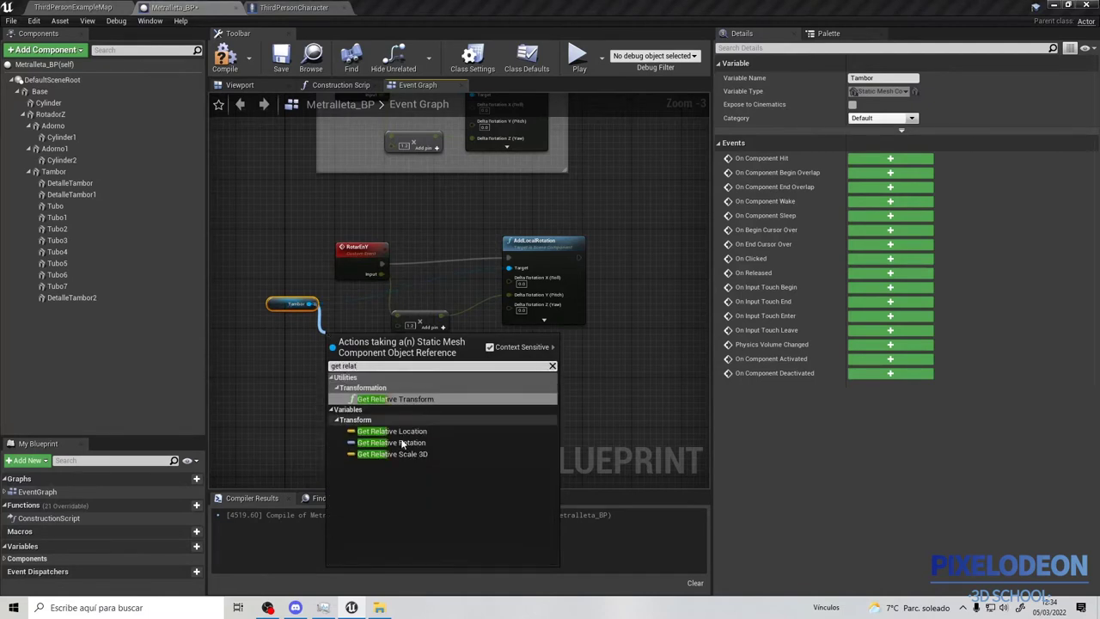
Add Tambor's Get Relative Rotation and split its output into Roll, Pitch and Yaw
left_click(386, 442)
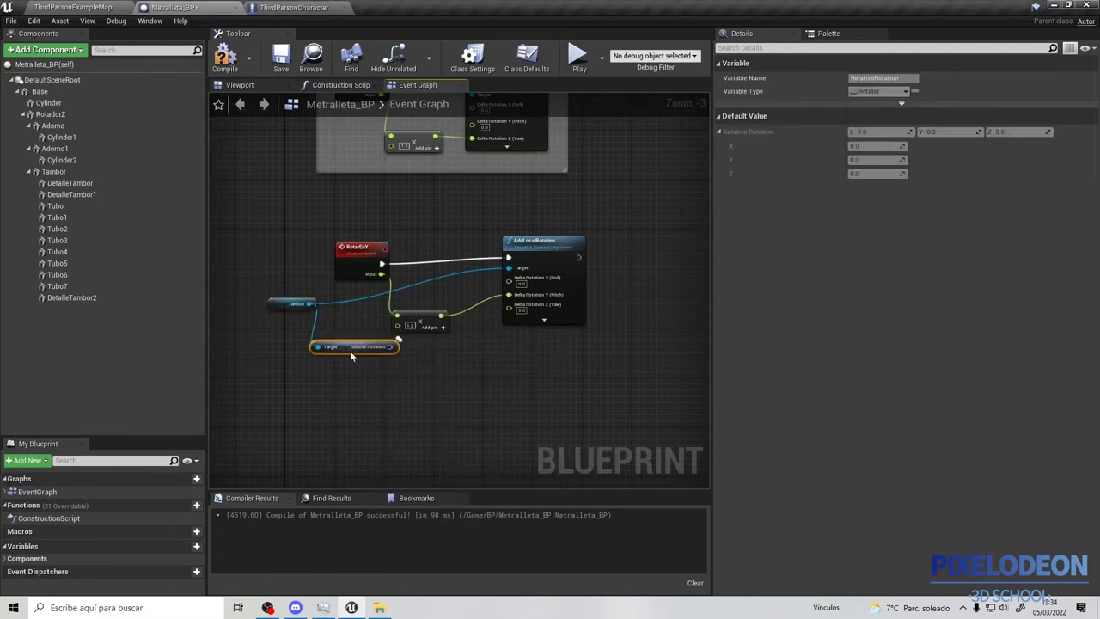
left_click_drag(365, 353, 364, 362)
key("Escape")
right_click(367, 353)
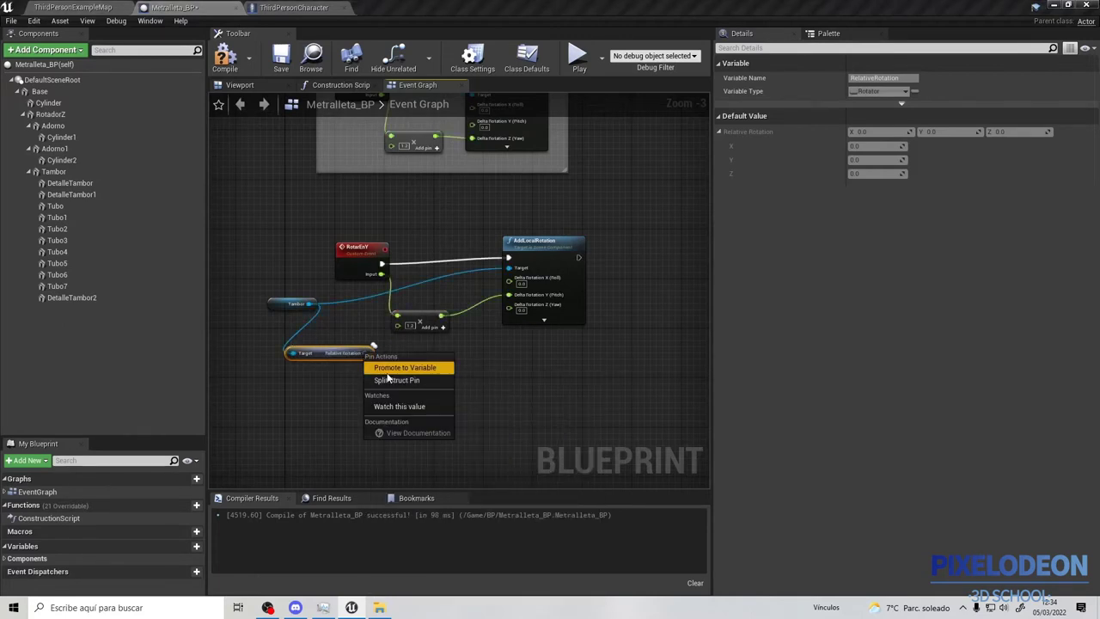
left_click(384, 380)
mouse_move(445, 374)
right_mouse_down()
mouse_move(416, 389)
mouse_move(348, 334)
right_mouse_up()
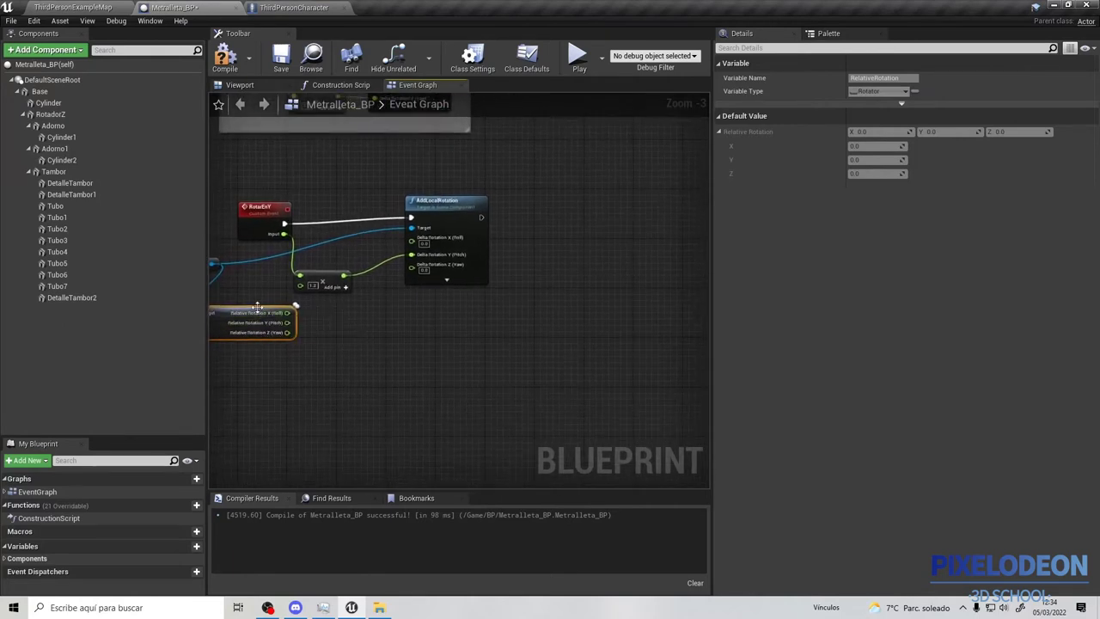
left_click_drag(307, 337, 413, 344)
right_click_drag(332, 361, 440, 379)
Delete the AddLocalRotation node from the RotarEnY logic
right_click_drag(560, 208, 424, 244)
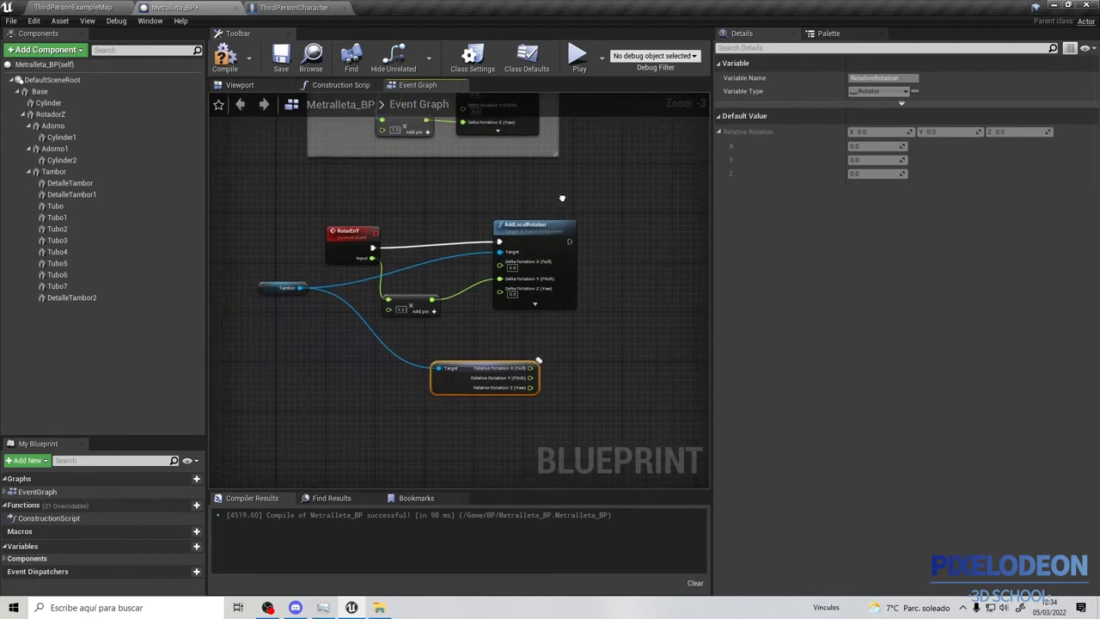
left_click(446, 268)
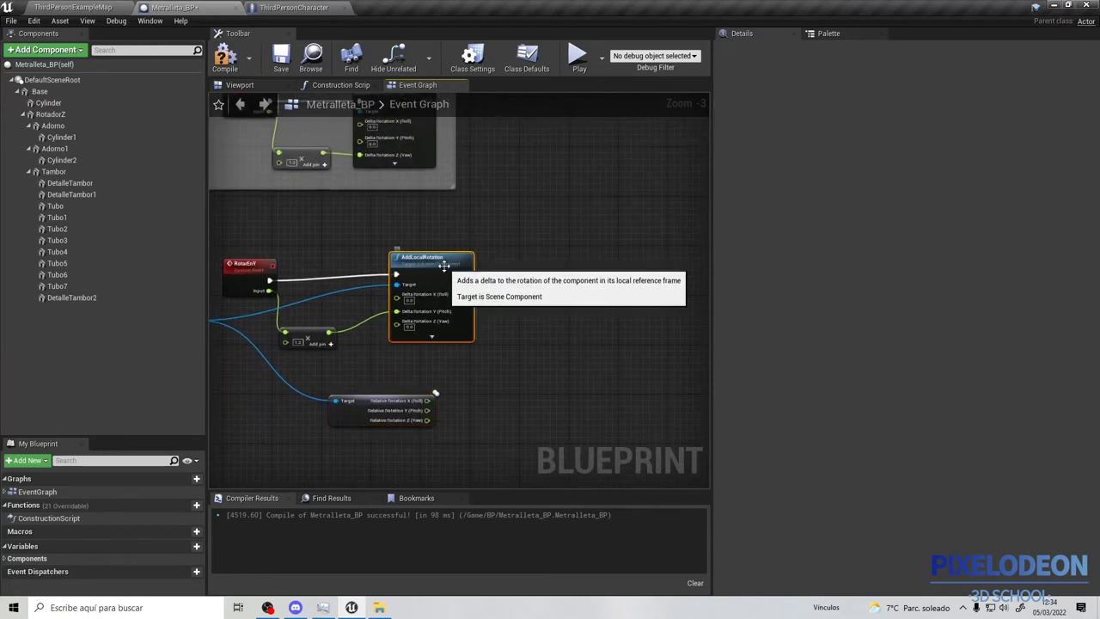
key("Delete")
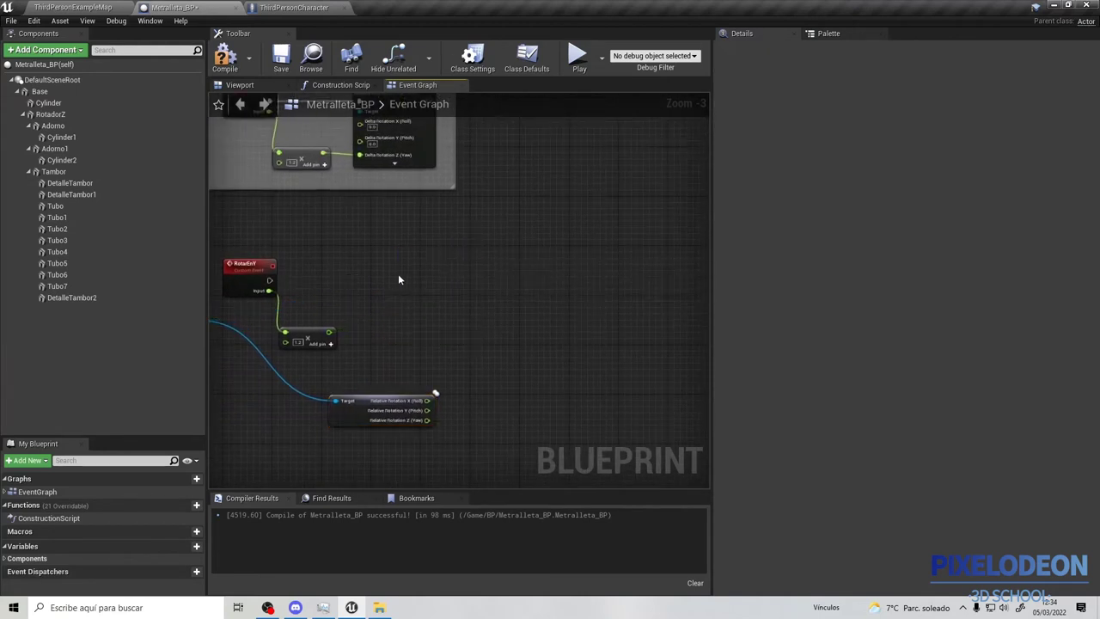
Search 'add relative rota' from RotarEnY's execution pin, then cancel without adding a node
right_click_drag(400, 278, 507, 275)
left_click_drag(376, 277, 487, 283)
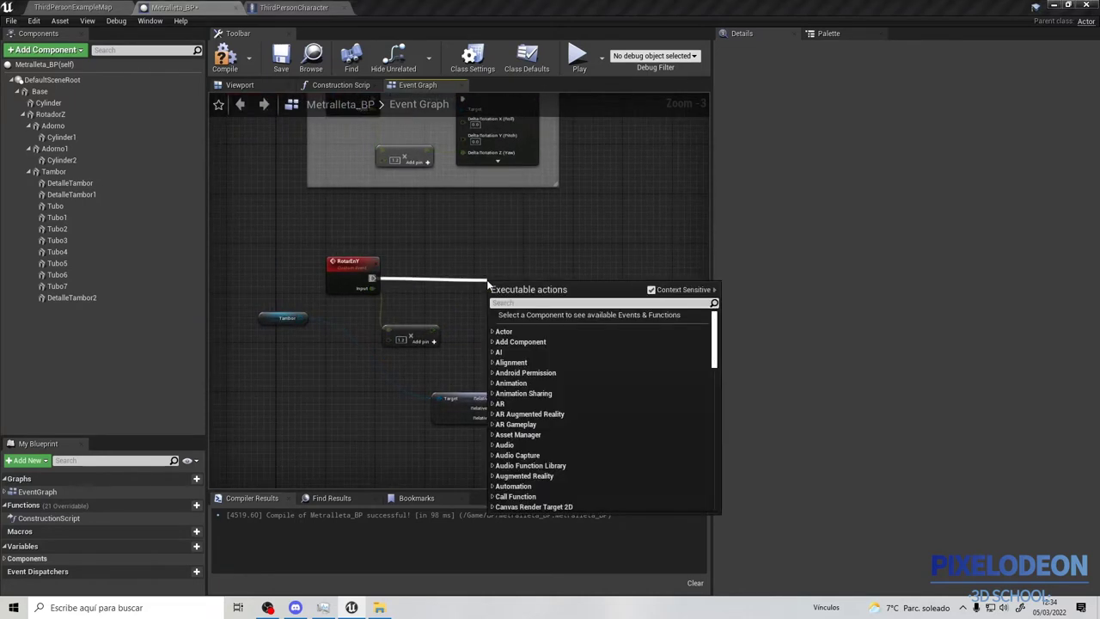
type("add ")
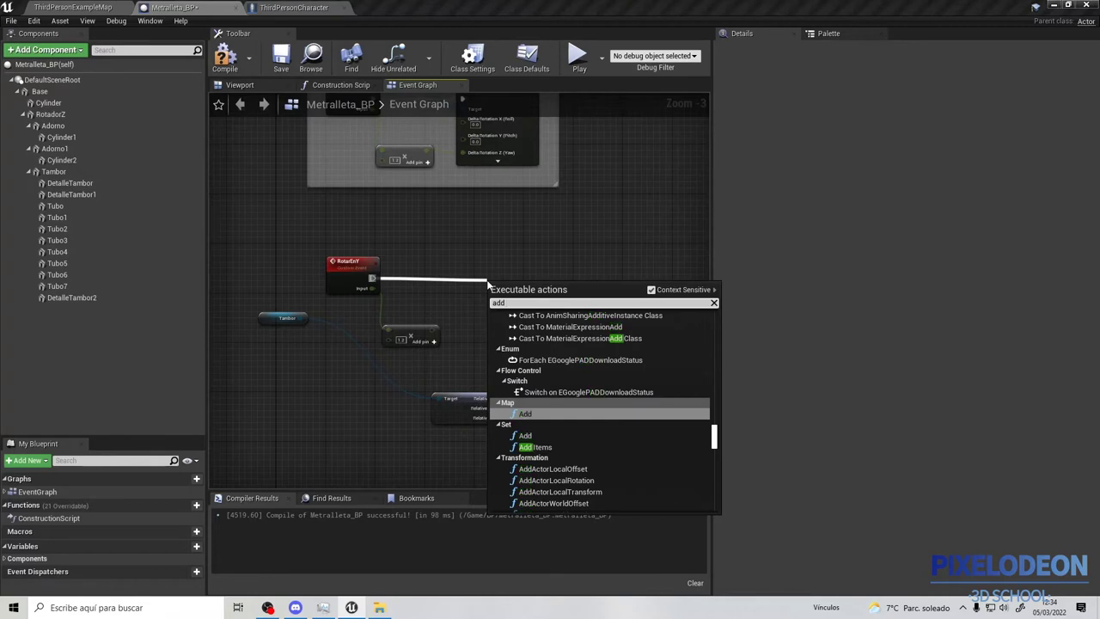
type("rot")
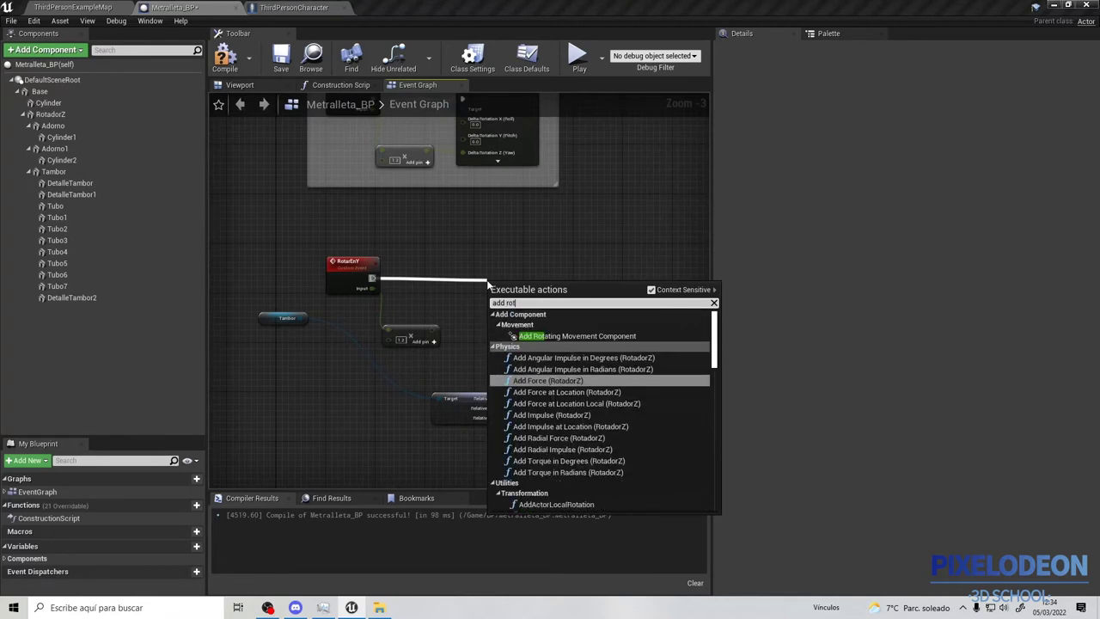
key("BackSpace")
key("BackSpace")
type("ela")
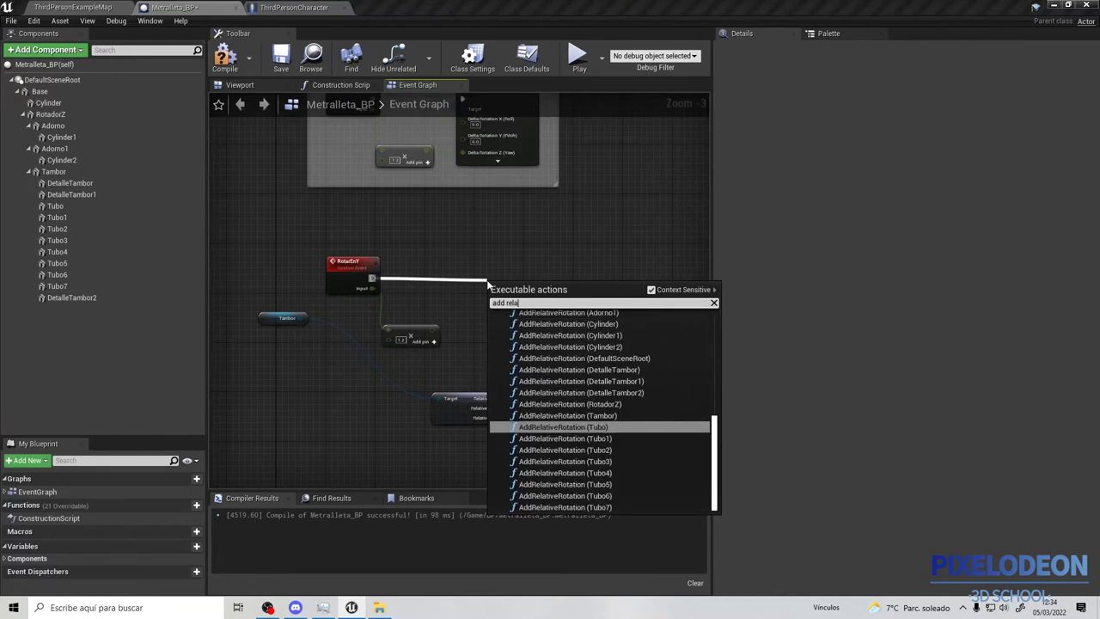
type("tive rotation")
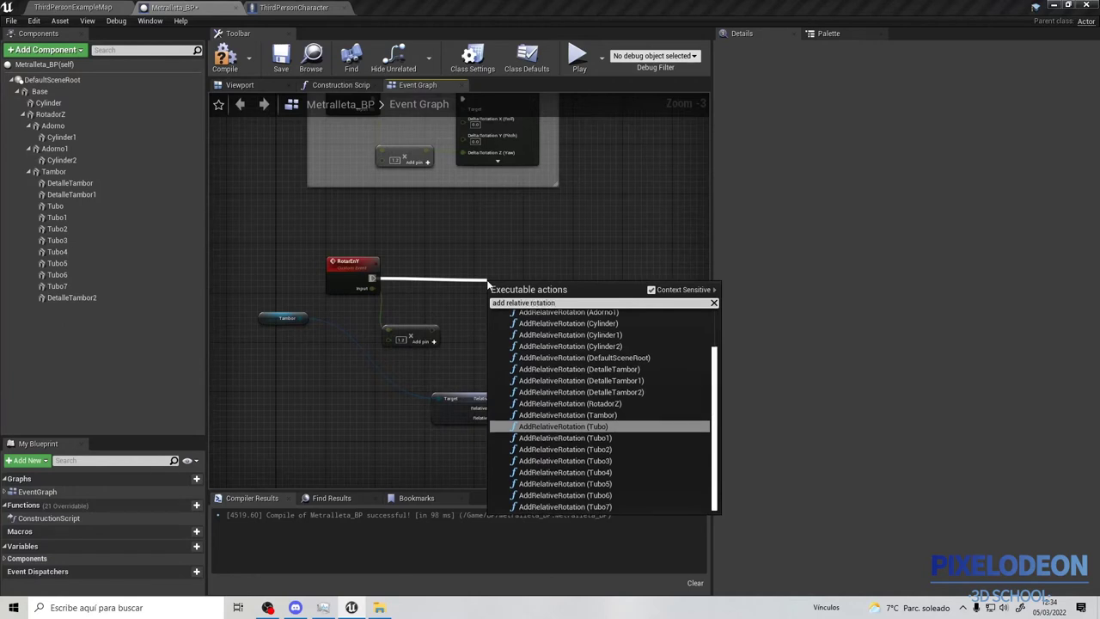
left_click(319, 352)
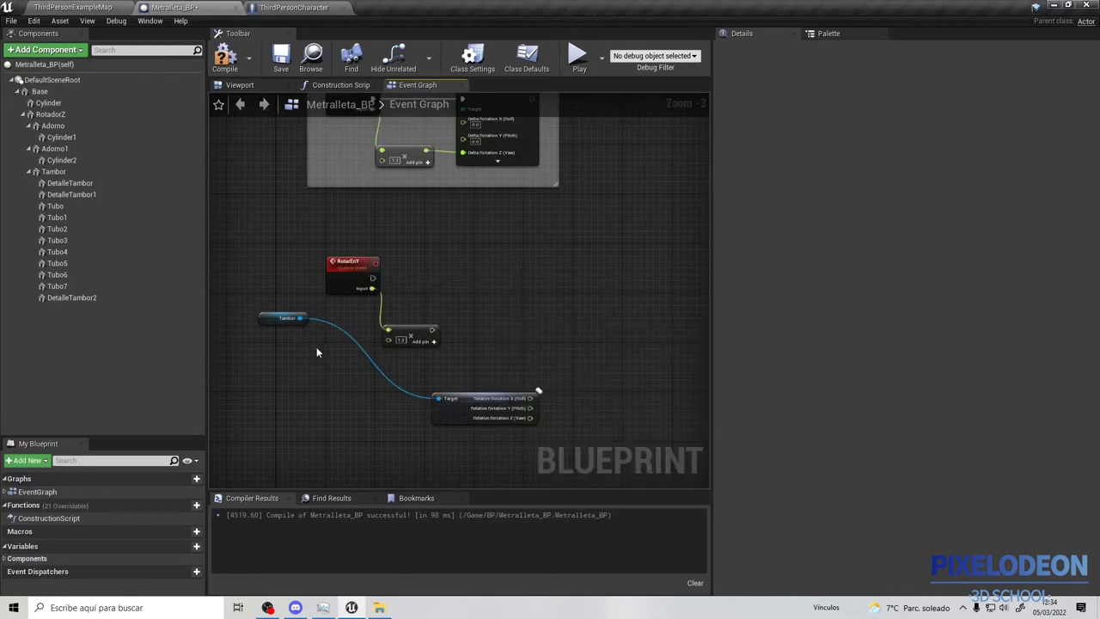
Add an AddRelativeRotation node targeting Tambor and run it from RotarEnY's execution
left_click_drag(303, 318, 502, 279)
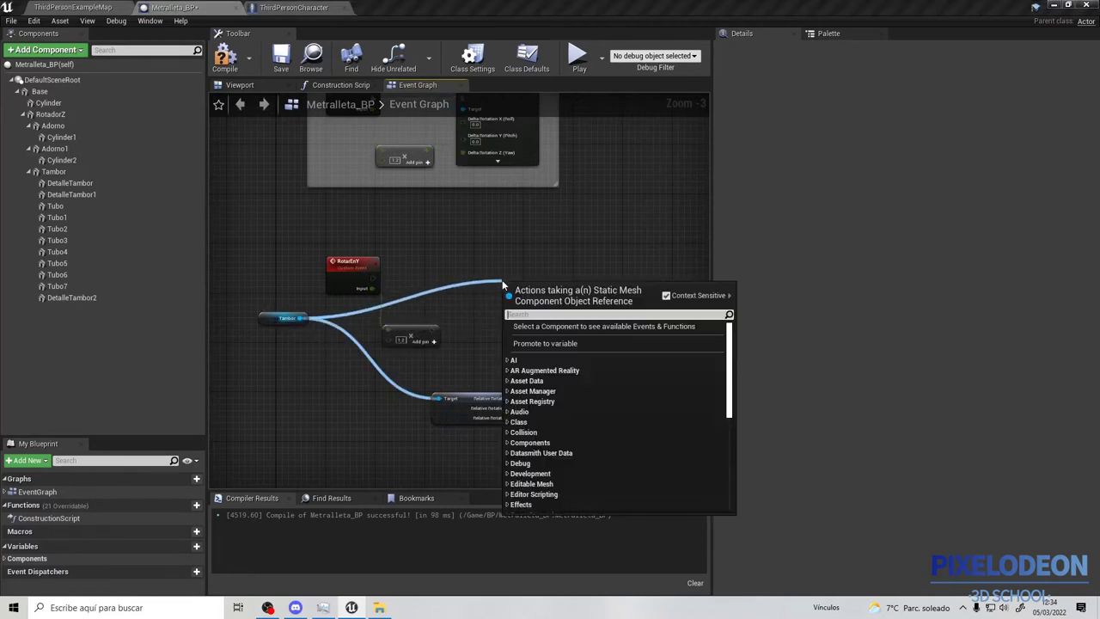
type("get")
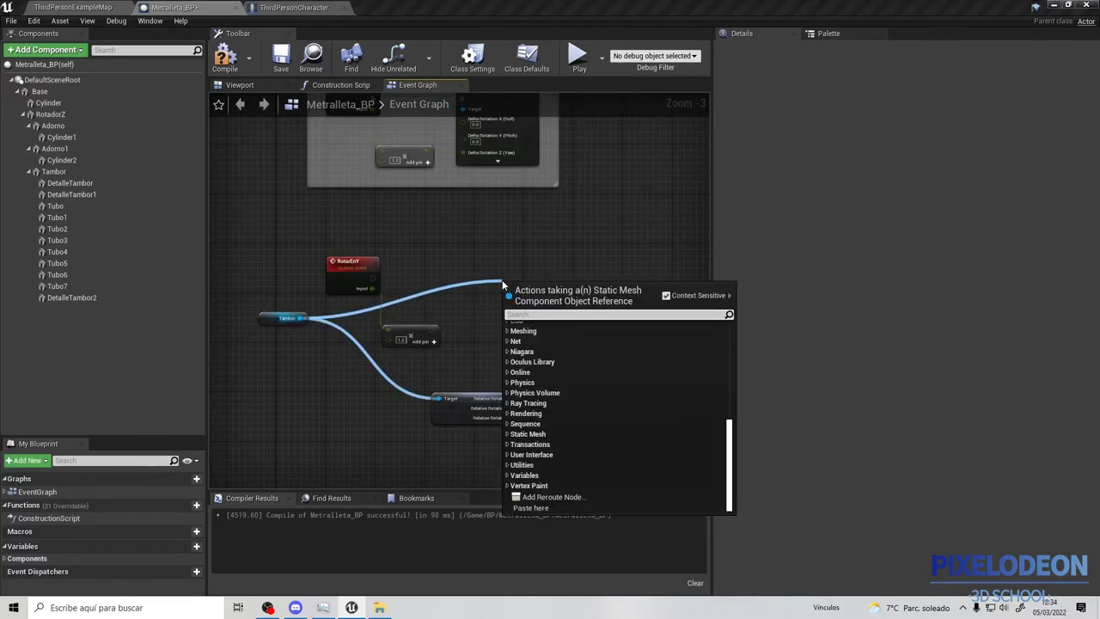
key("BackSpace")
key("BackSpace")
key("BackSpace")
type("add relat")
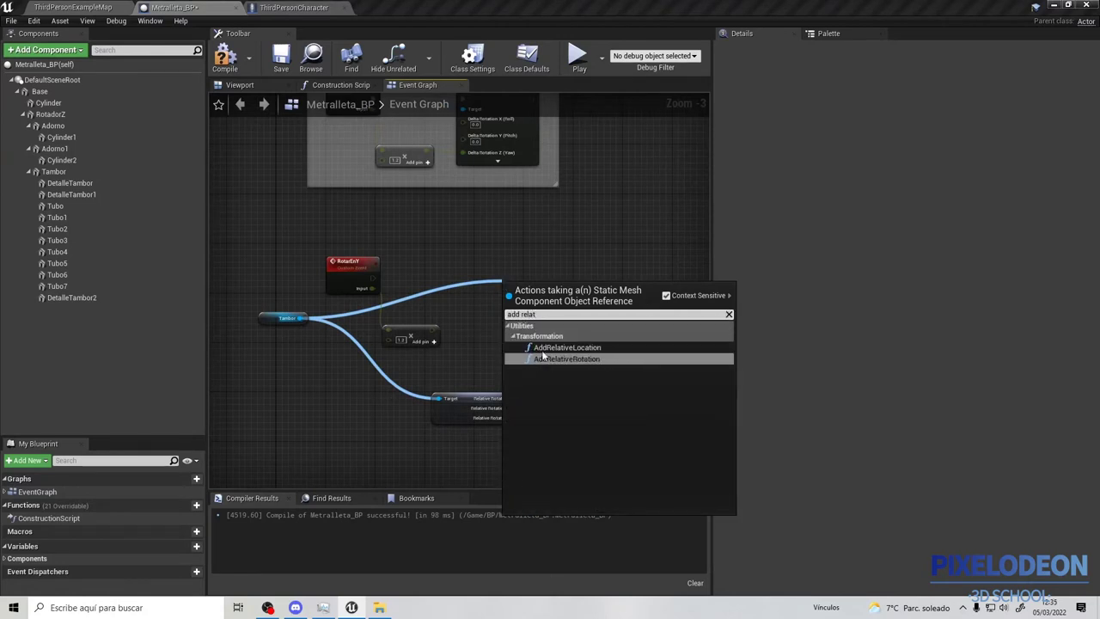
left_click(580, 360)
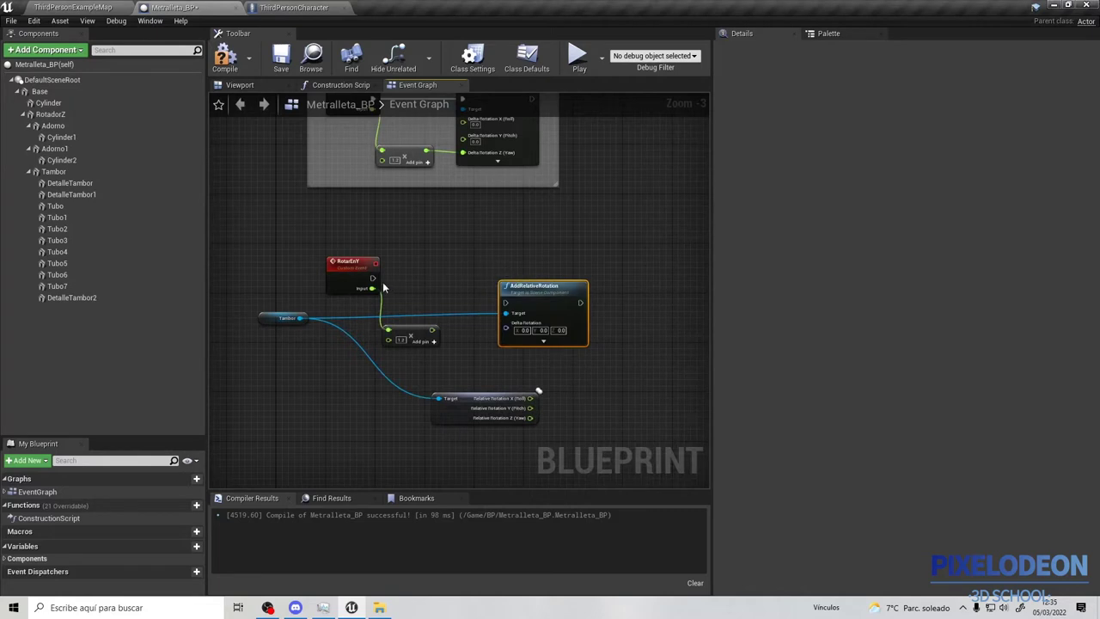
mouse_move(373, 277)
left_mouse_down()
mouse_move(505, 305)
mouse_move(543, 281)
left_mouse_up()
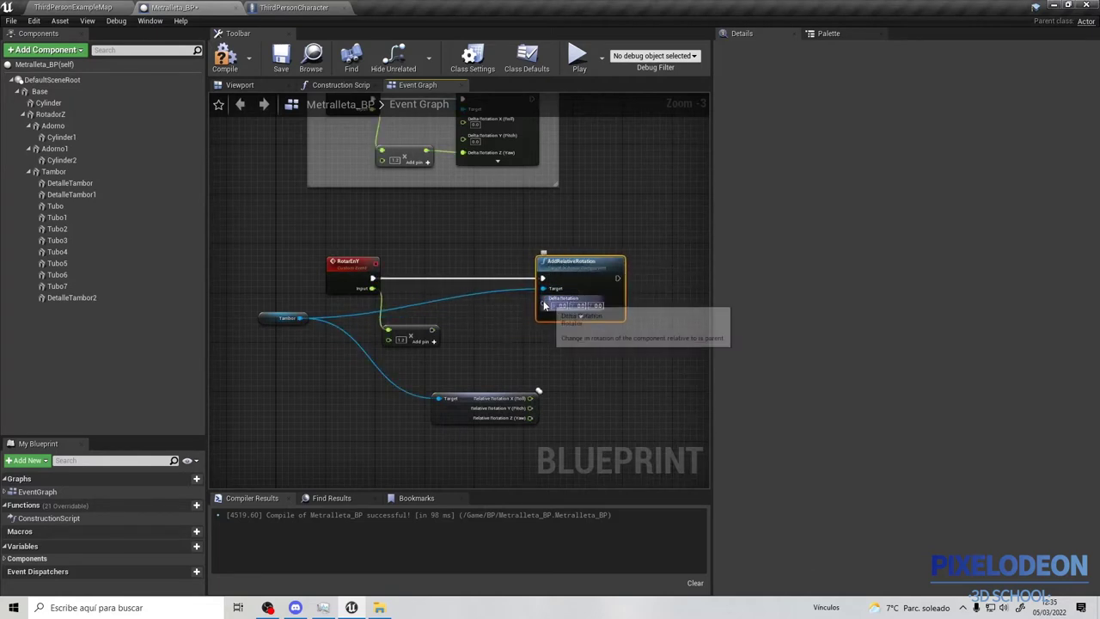
Split AddRelativeRotation's Delta Rotation, feed the Add result into Pitch, and compile
right_click(544, 305)
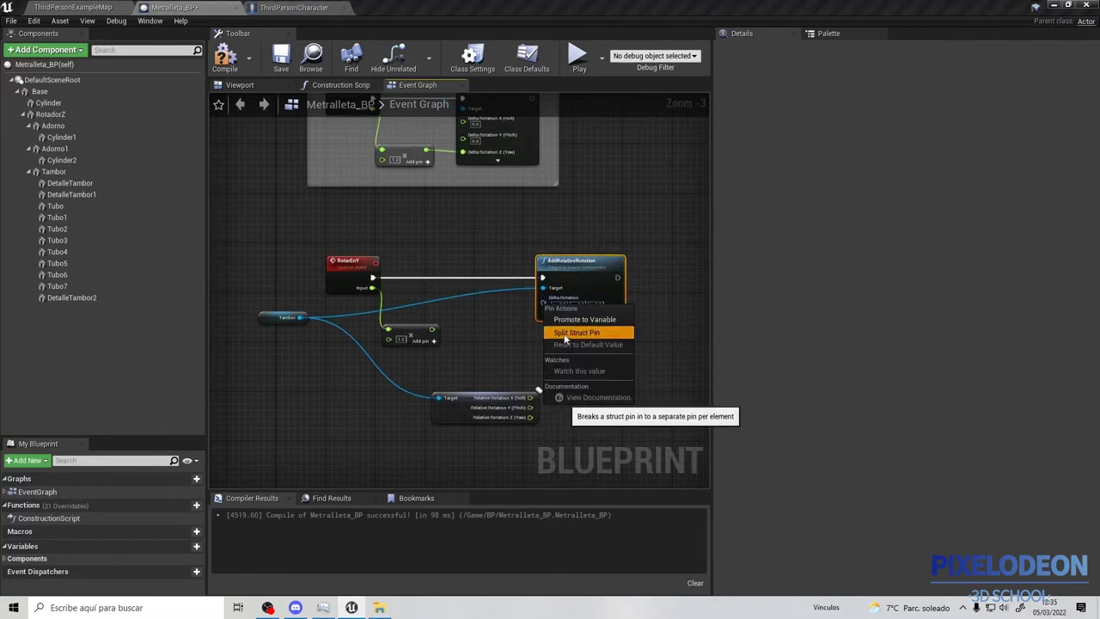
left_click(565, 332)
scroll(503, 355, "up", 3)
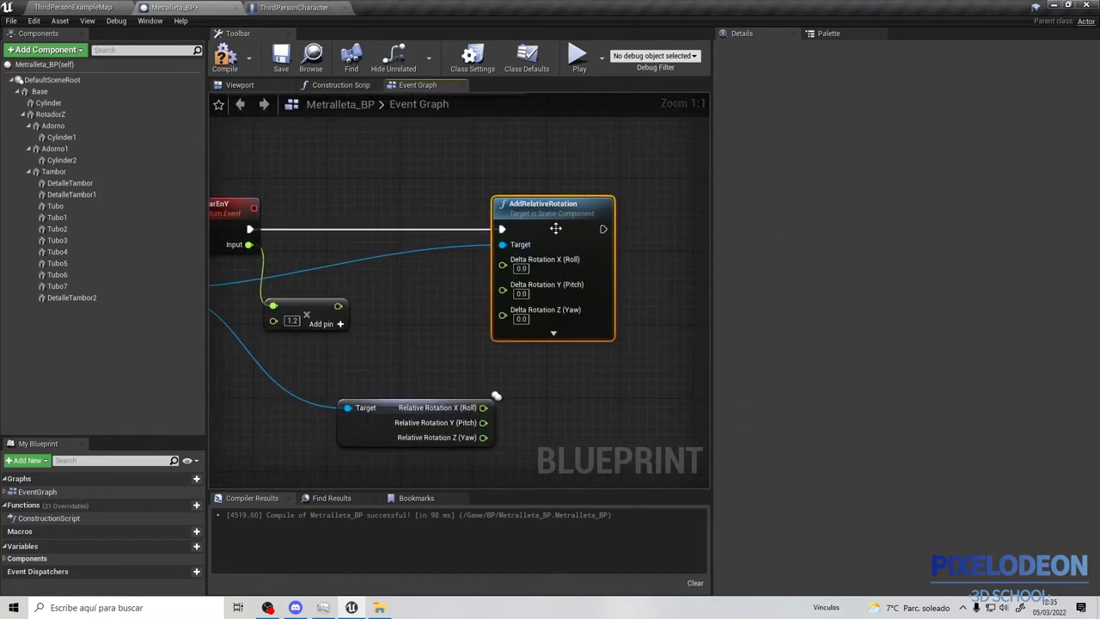
scroll(473, 190, "down", 2)
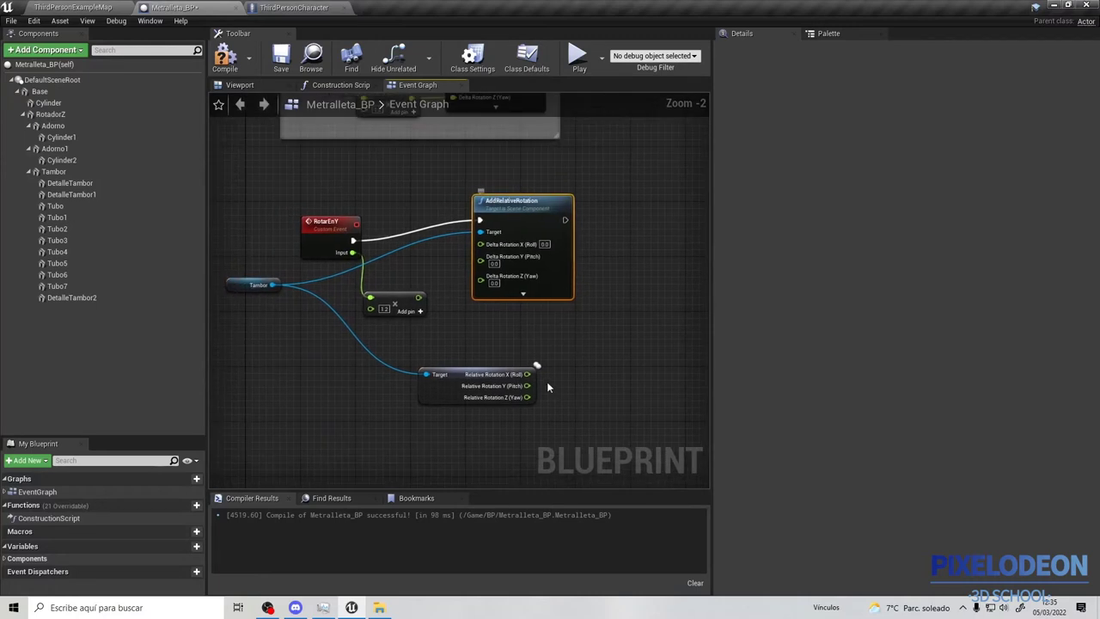
left_click_drag(528, 386, 418, 315)
left_click_drag(418, 298, 481, 256)
right_click_drag(436, 276, 440, 300)
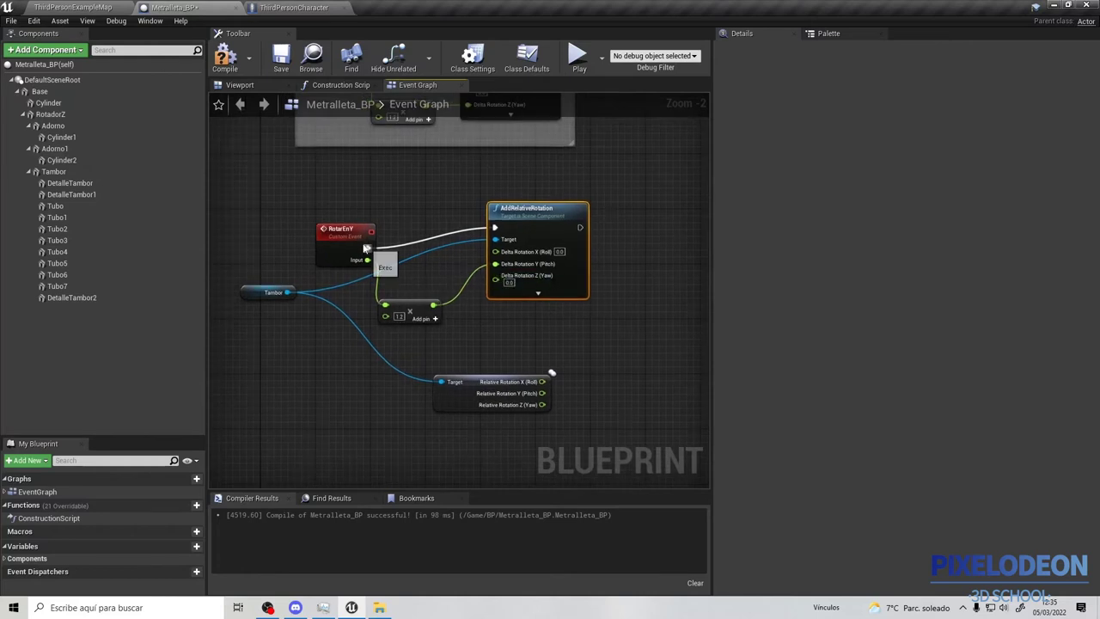
left_click(225, 55)
Play-test the pitch-driven drum rotation on ThirdPersonExampleMap, then return to Metralleta_BP
left_click(130, 6)
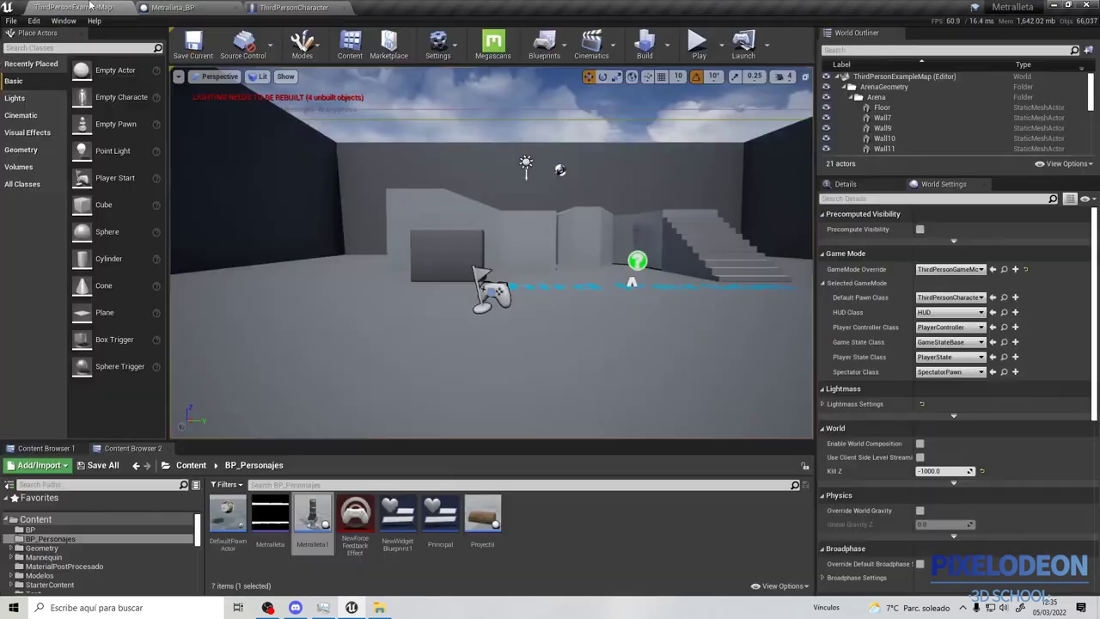
left_click(699, 43)
left_click(578, 221)
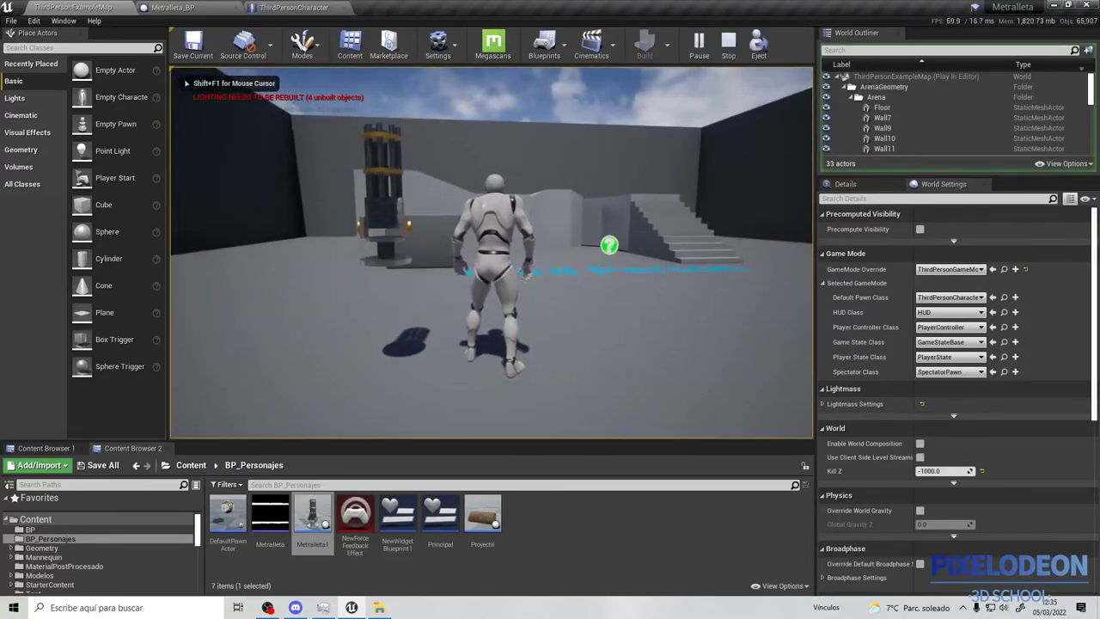
key("shift+F1")
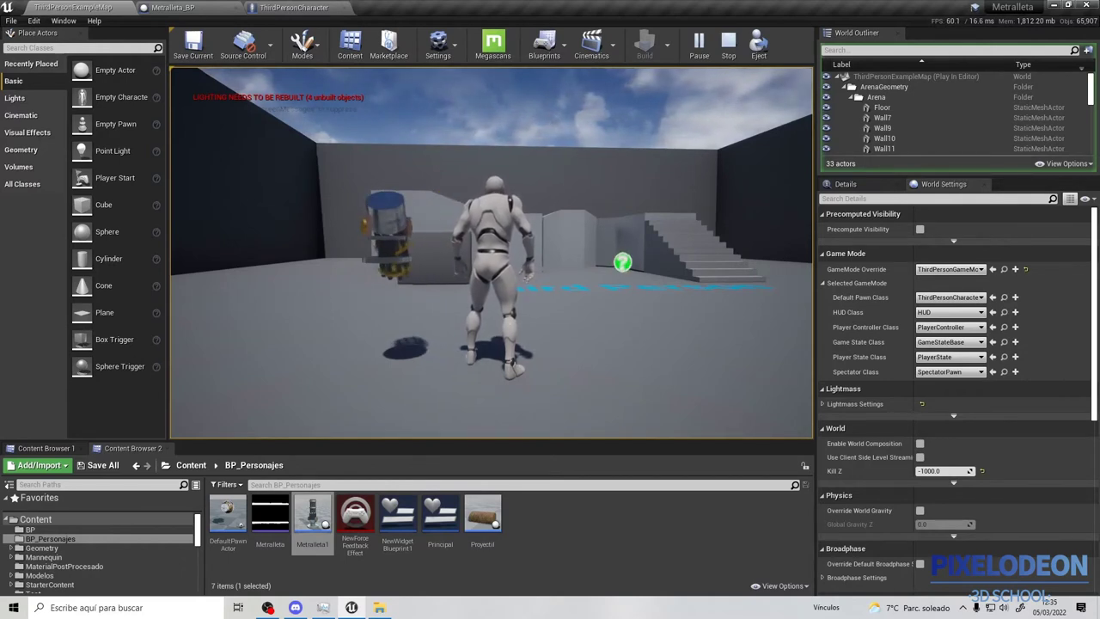
key("Escape")
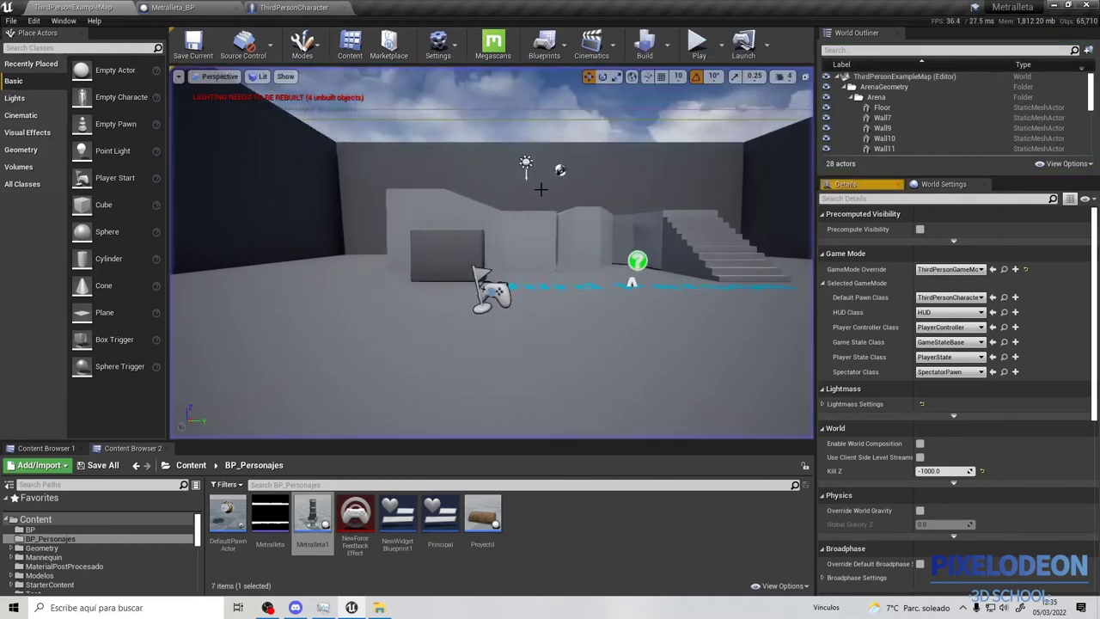
left_click(227, 8)
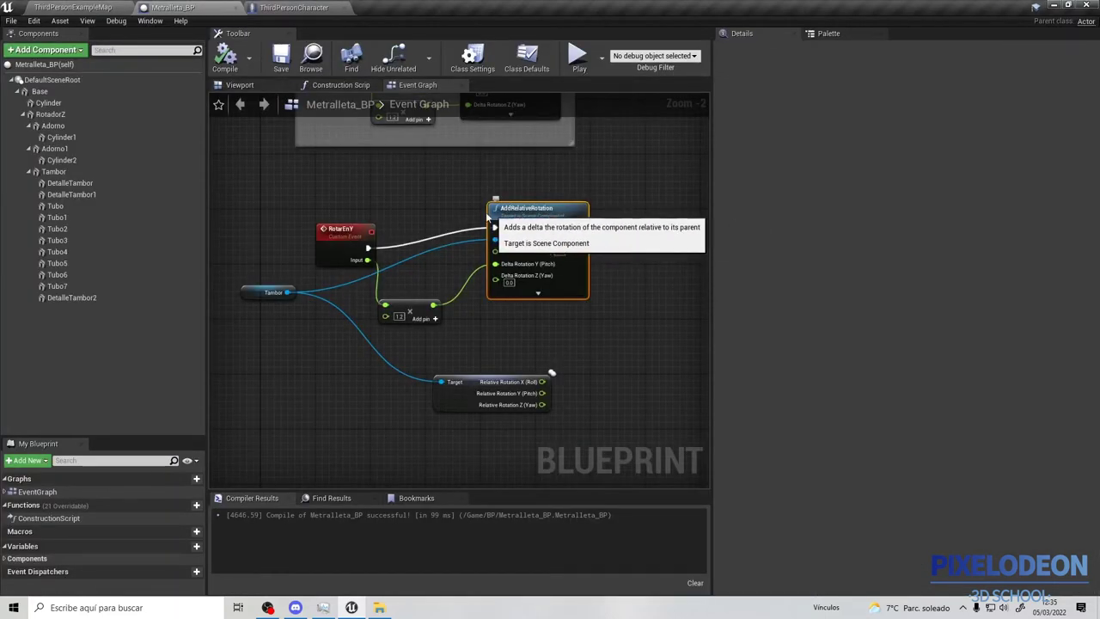
Disconnect RotarEnY's execution from AddRelativeRotation and move that node aside
right_click_drag(544, 211, 463, 225)
left_click_drag(464, 225, 475, 246)
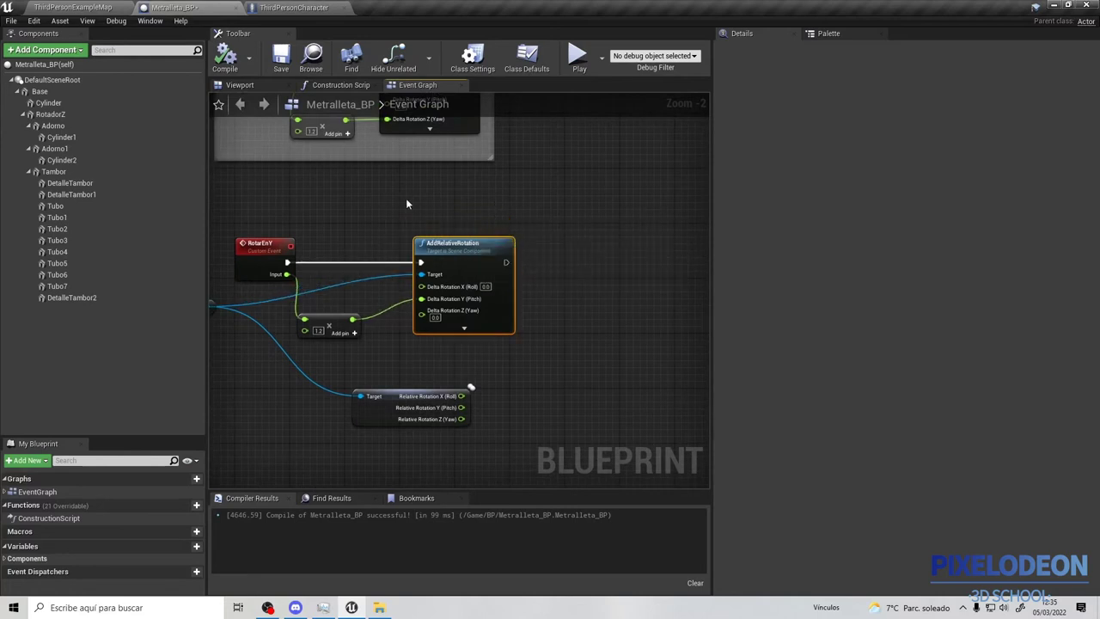
right_click_drag(406, 198, 514, 194)
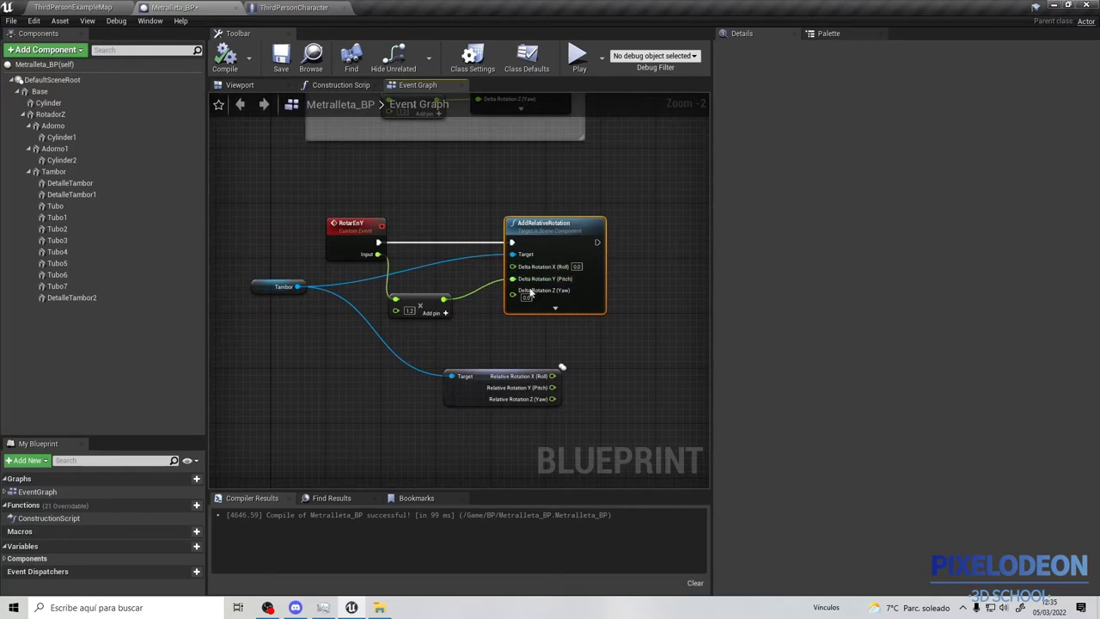
right_click_drag(265, 341, 342, 376)
scroll(403, 257, "down", 1)
scroll(447, 298, "down", 1)
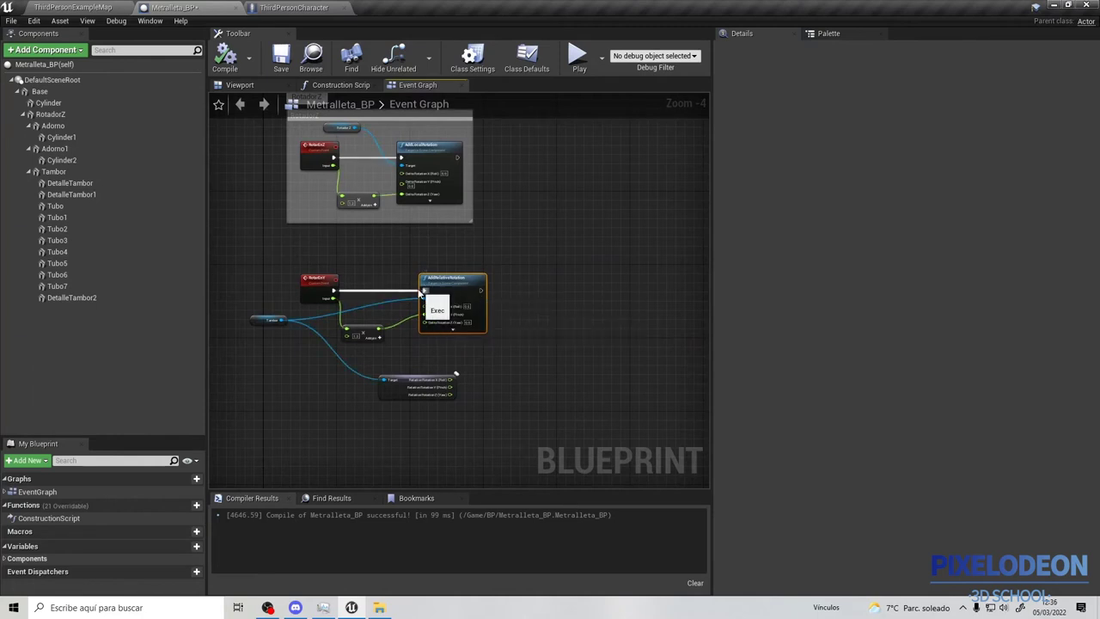
left_click(423, 290, "alt")
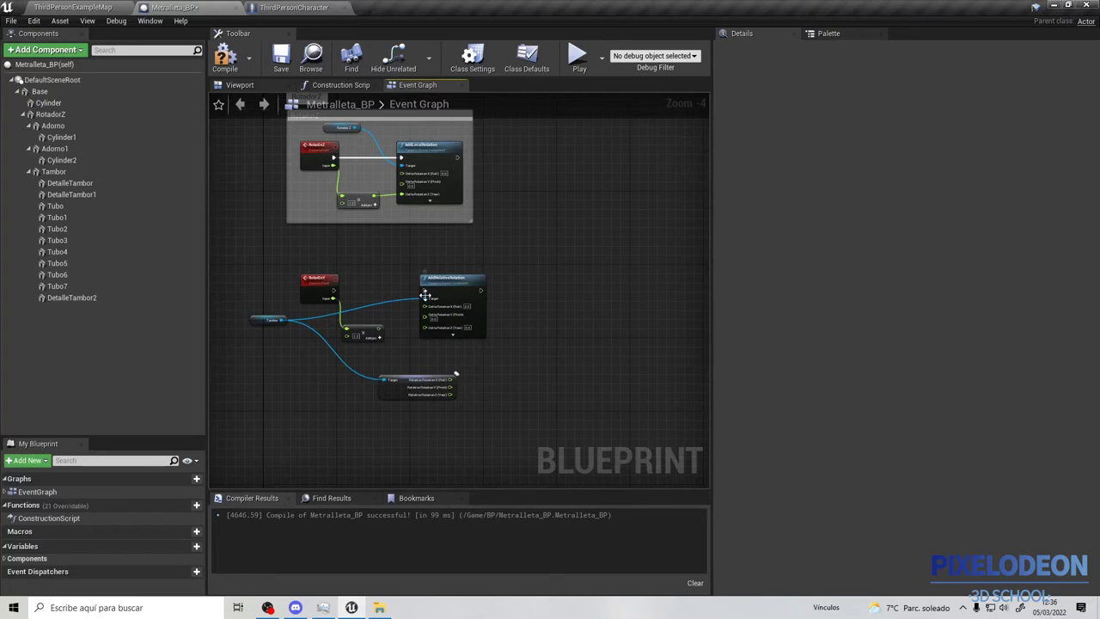
mouse_move(424, 297)
left_mouse_down("ctrl")
mouse_move(404, 300)
mouse_move(543, 261)
left_mouse_up("ctrl")
key("Escape")
Paste a copy of AddLocalRotation, wired to RotarEnY, Tambor, and the multiplied input on Pitch
left_click(430, 146)
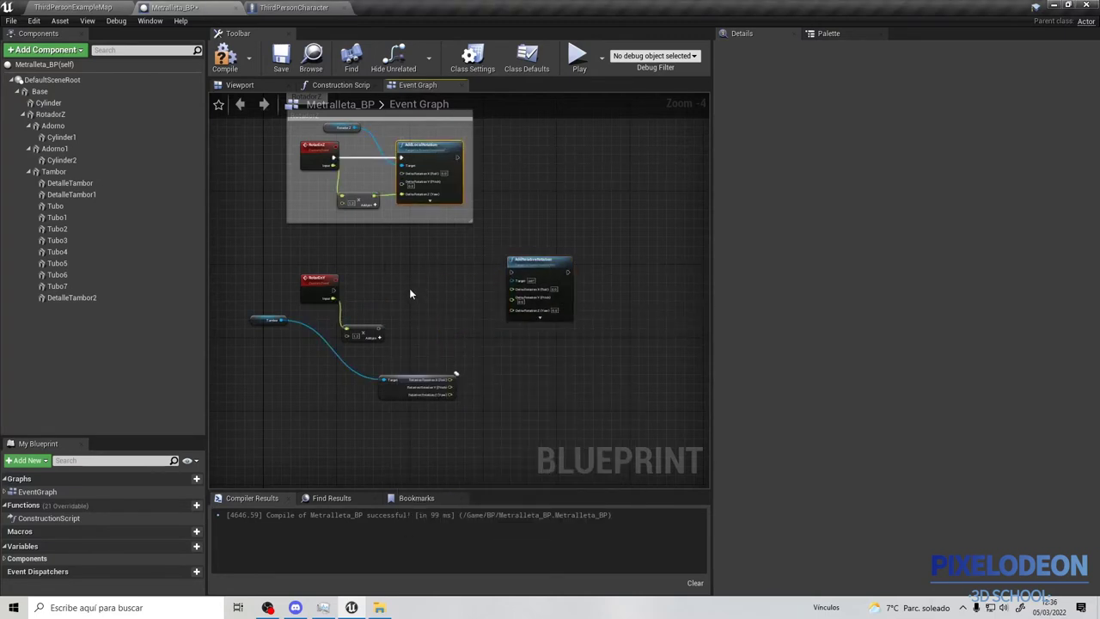
key("ctrl+c")
key("ctrl+v")
scroll(357, 291, "up", 2)
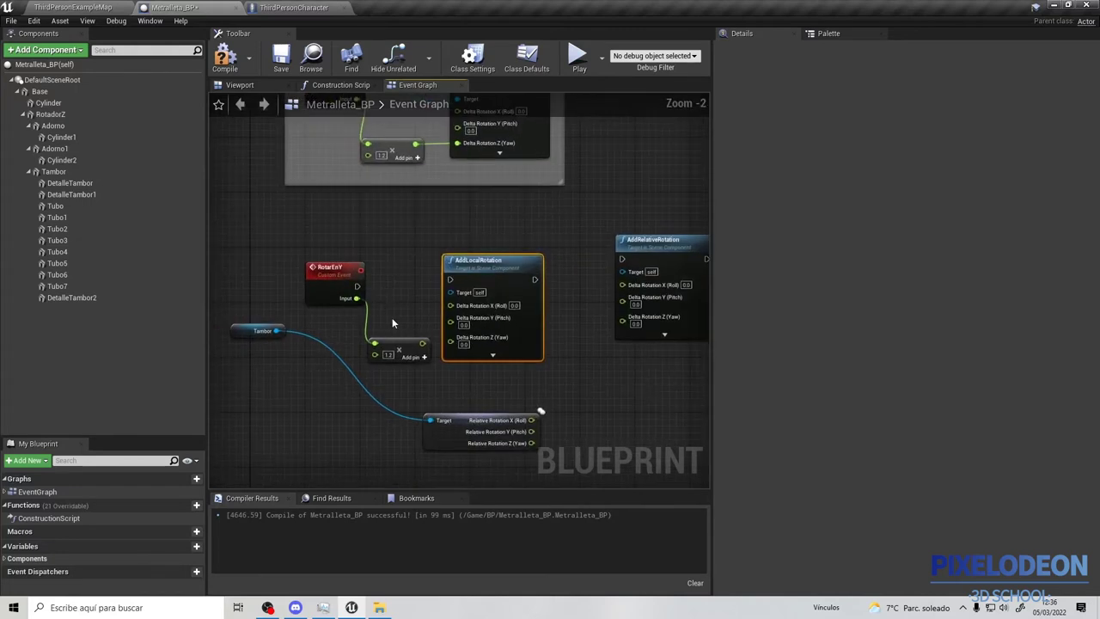
left_click_drag(481, 262, 516, 255)
left_click_drag(421, 345, 486, 311)
left_click_drag(356, 286, 486, 272)
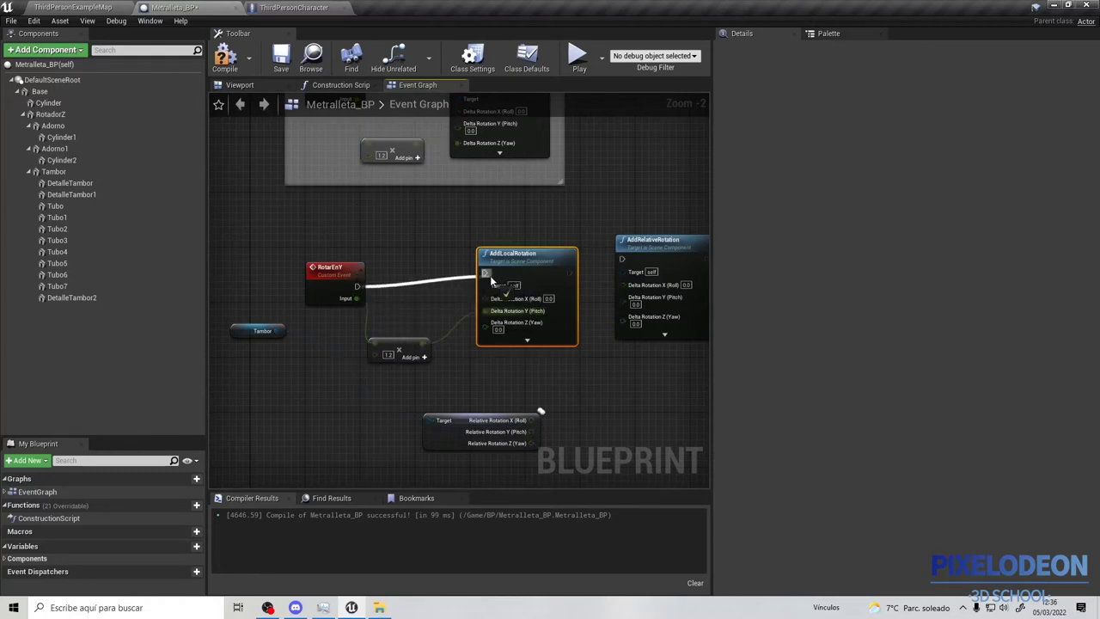
left_click_drag(276, 330, 484, 285)
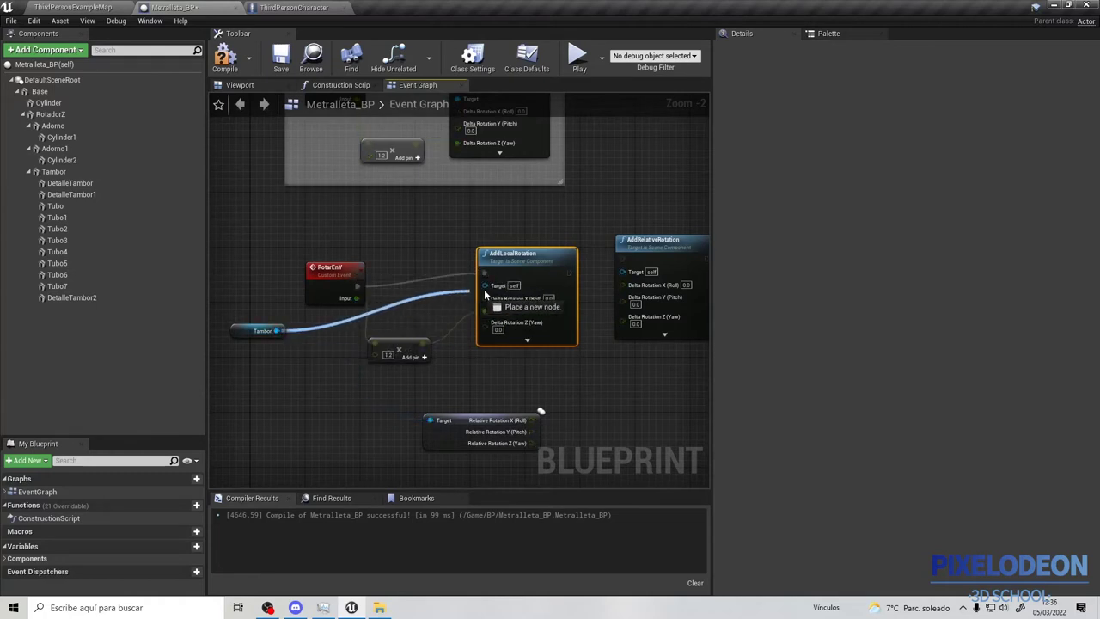
Move AddRelativeRotation to the top right and place another Tambor reference in the graph
right_click_drag(587, 397, 474, 374)
left_click_drag(553, 231, 615, 105)
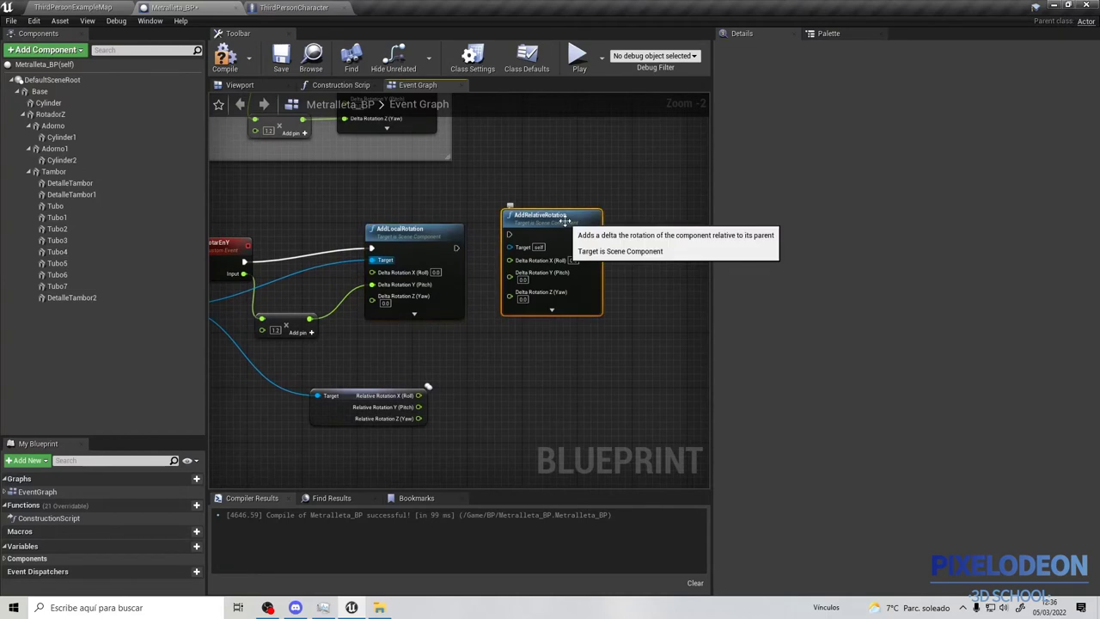
scroll(529, 233, "down", 2)
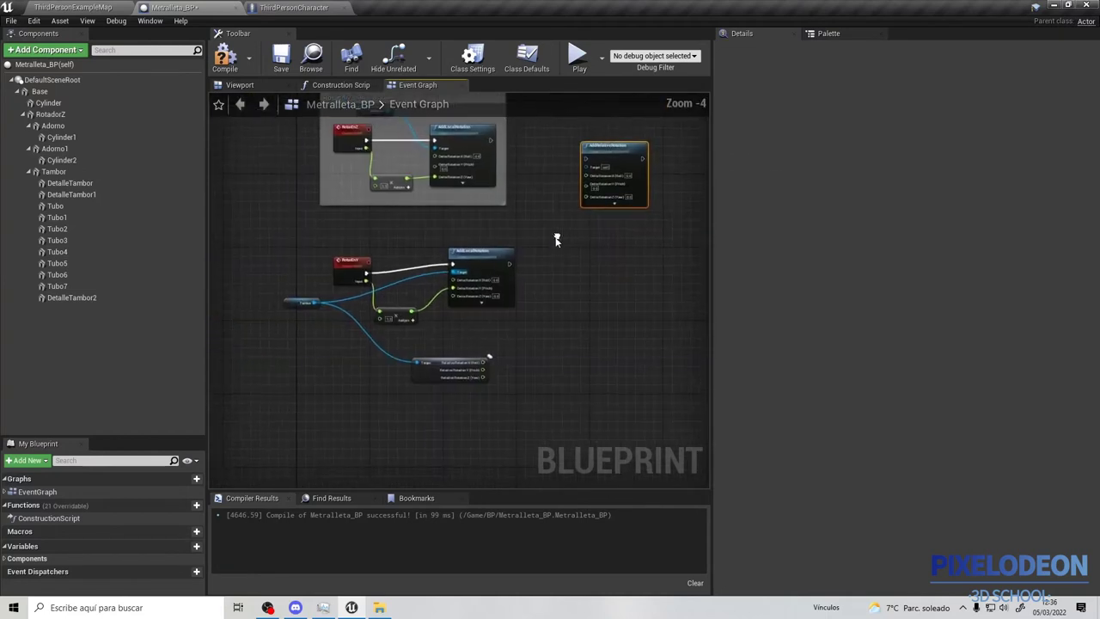
left_click(298, 306)
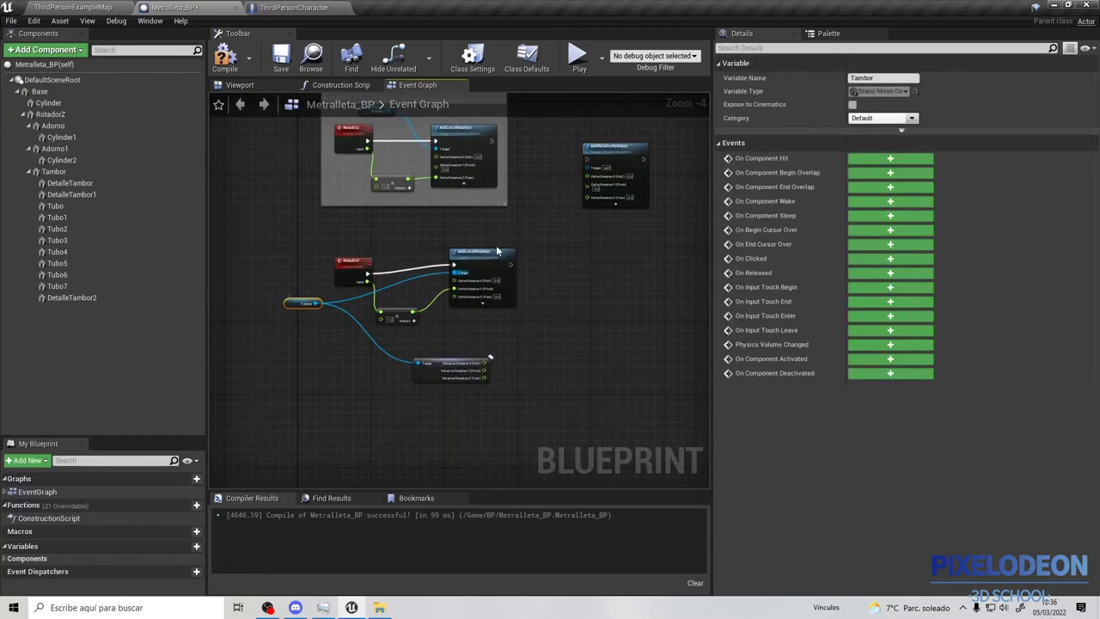
right_click_drag(498, 251, 451, 280)
key("ctrl+c")
key("ctrl+v")
scroll(479, 280, "up", 2)
left_click_drag(479, 280, 464, 265)
right_click_drag(554, 301, 433, 277)
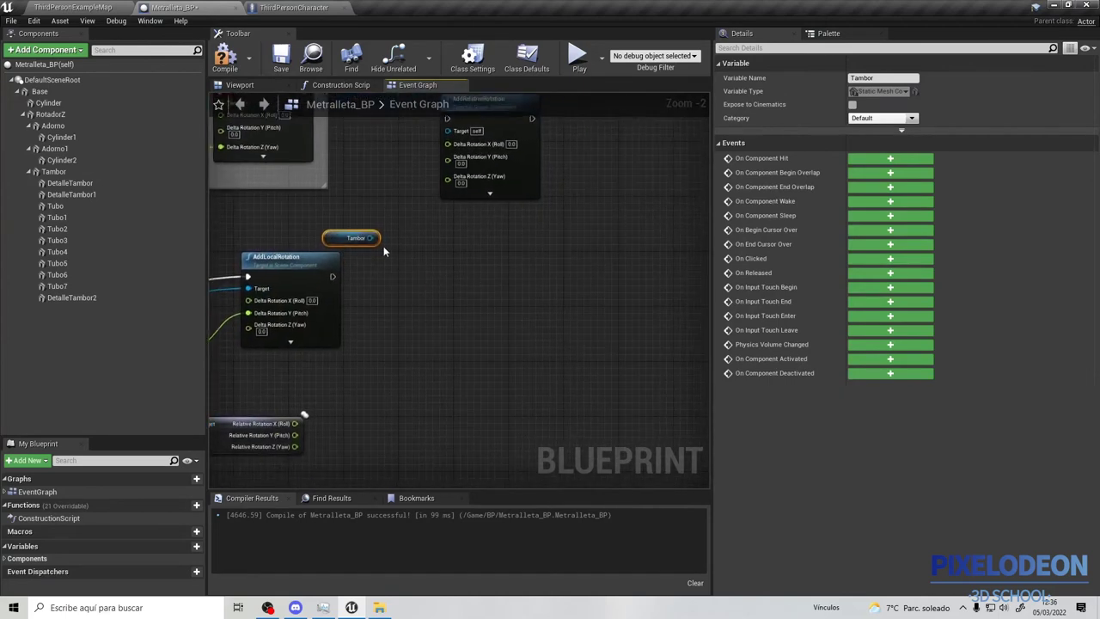
left_click_drag(371, 238, 401, 263)
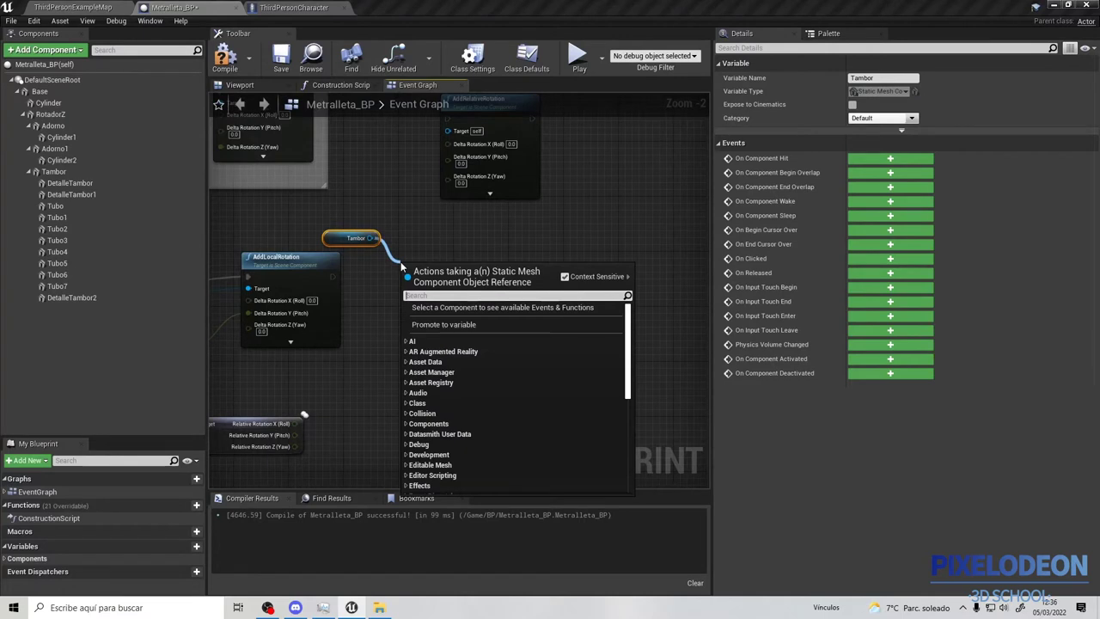
Add a SetRelativeRotation node on Tambor and run it after AddLocalRotation
type("set")
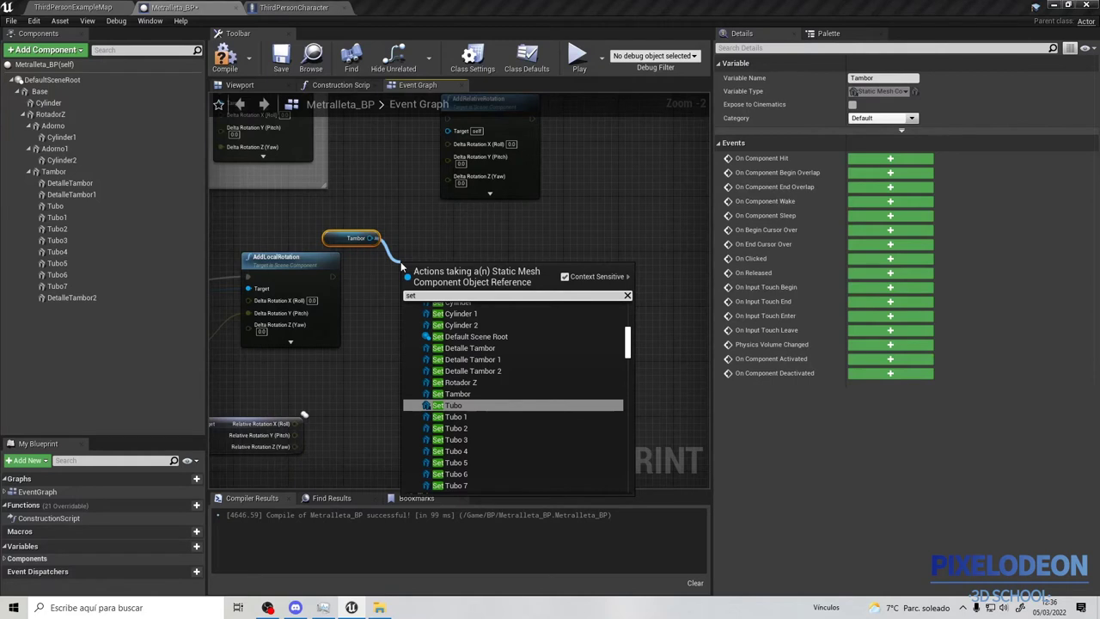
type(" relat")
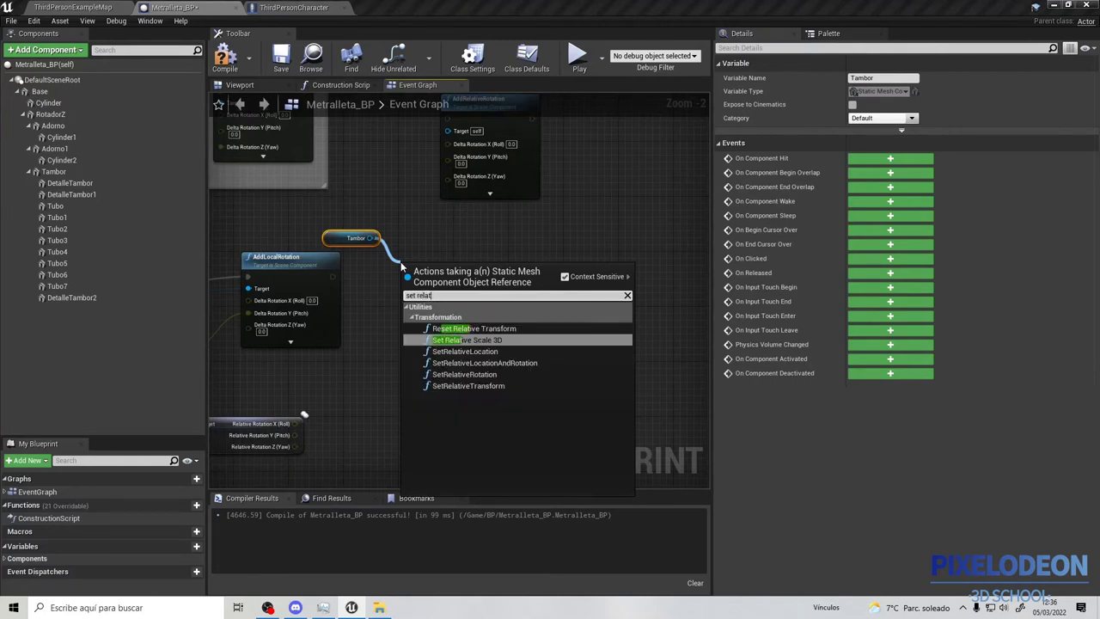
left_click(464, 375)
left_click_drag(330, 278, 403, 291)
right_click_drag(358, 322, 510, 290)
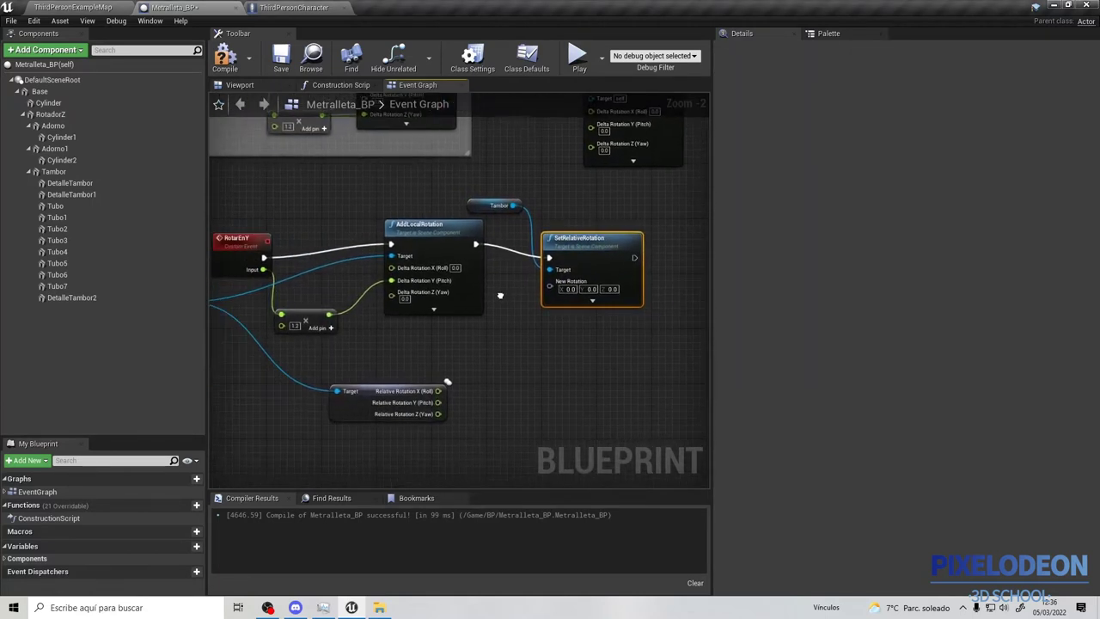
Recombine the split rotation pins into one Relative Rotation and feed it into New Rotation
right_click(445, 402)
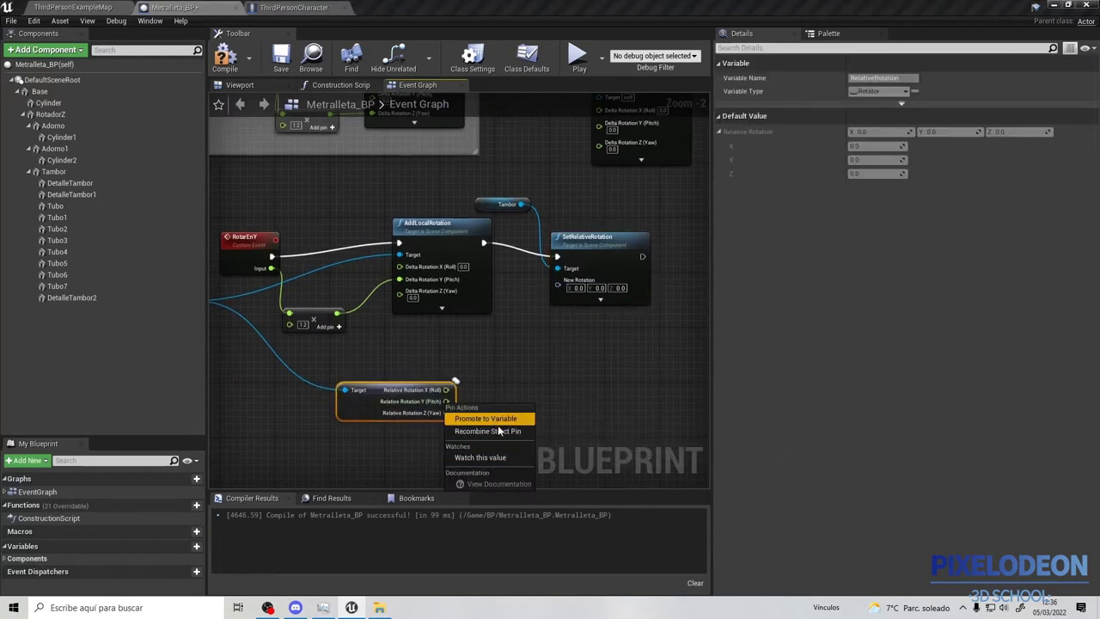
left_click(491, 430)
left_click_drag(431, 391, 492, 350)
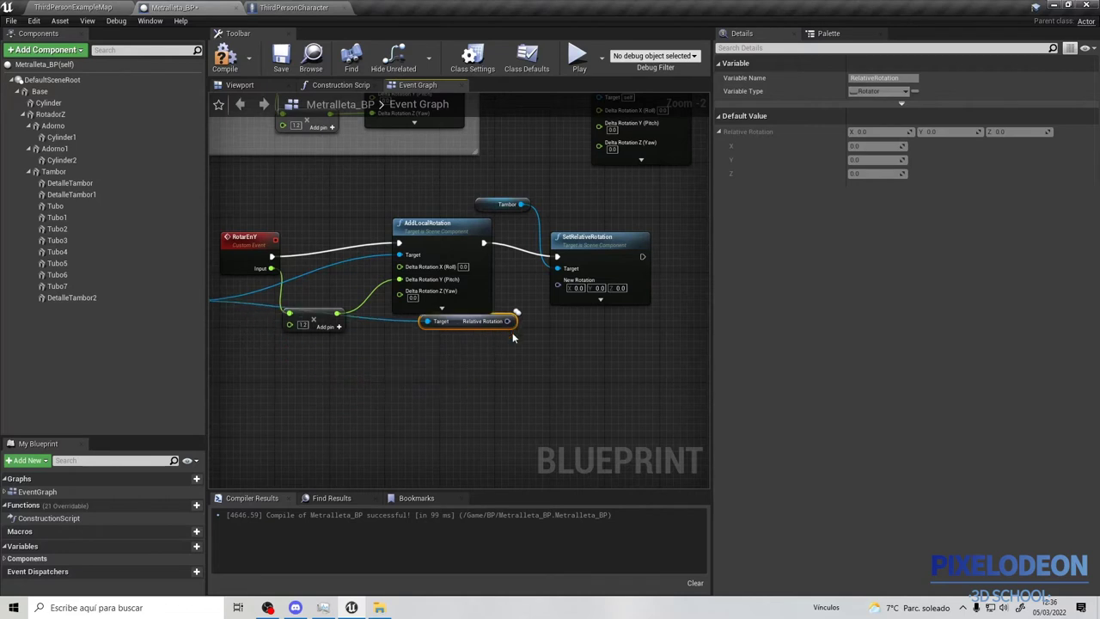
left_click_drag(491, 342, 580, 246)
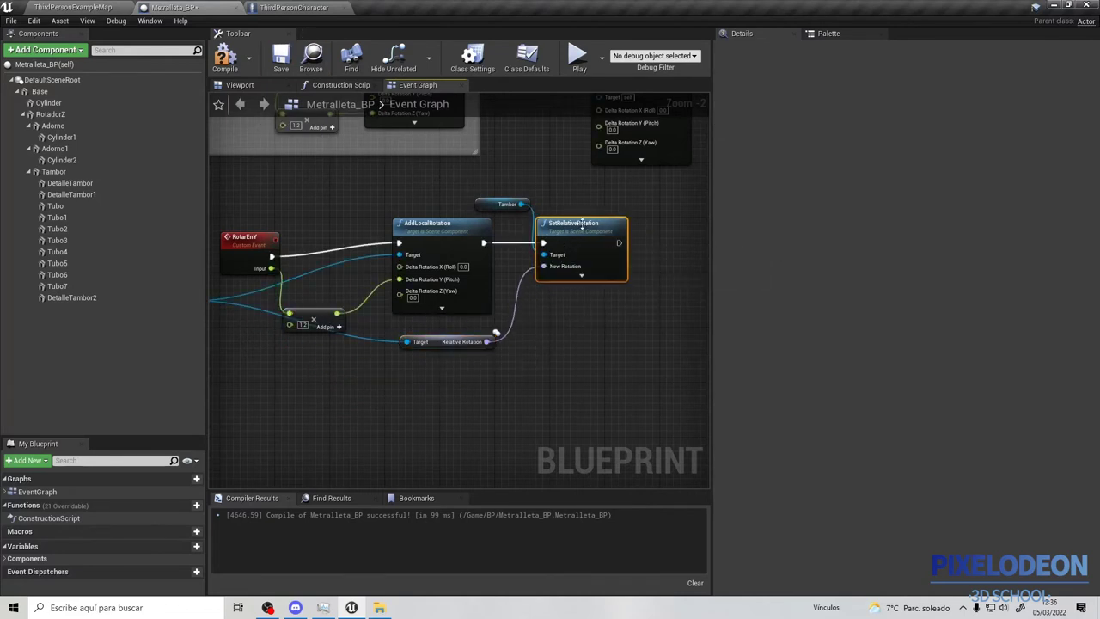
Save Metralleta_BP and test-play the ThirdPersonExampleMap level
left_click(281, 56)
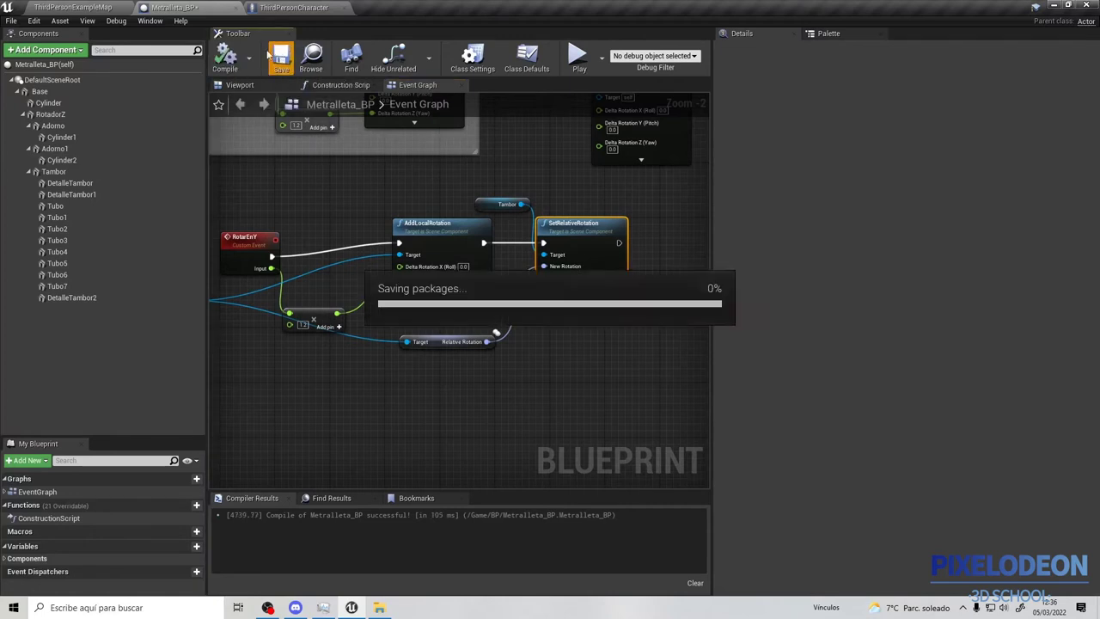
left_click(73, 7)
left_click(699, 48)
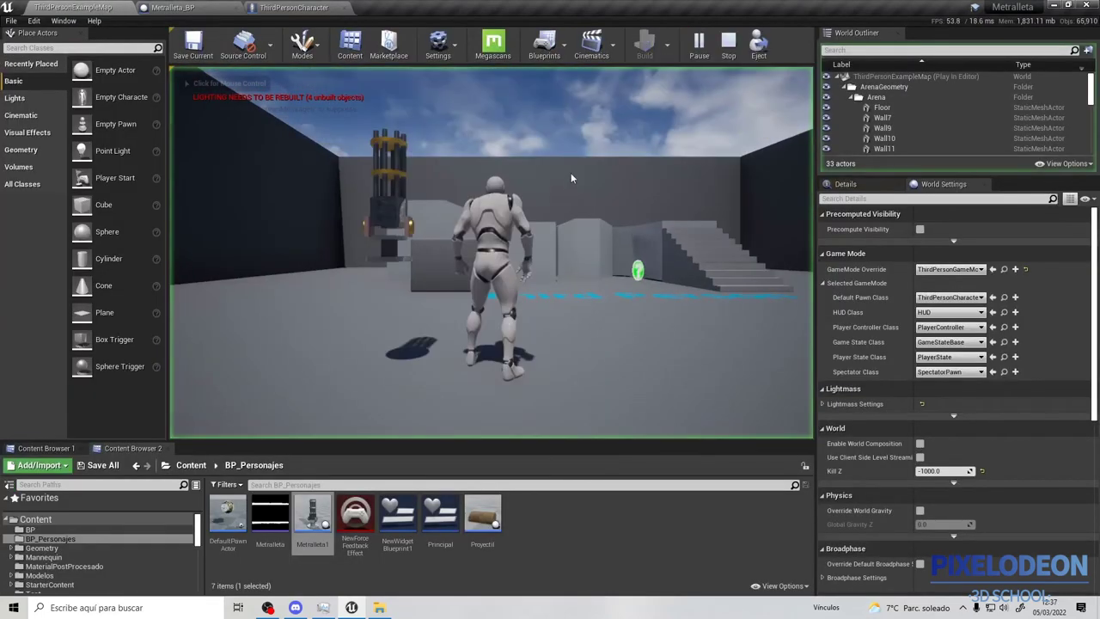
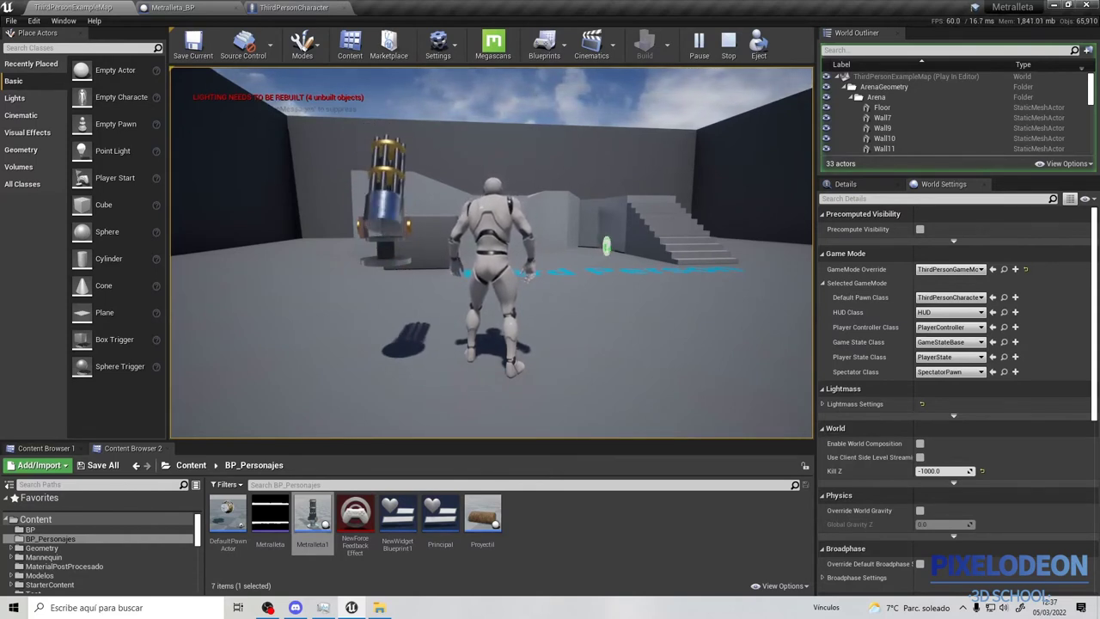
Stop the play test, tidy the Tambor and Relative Rotation nodes, and show the turret preview
key("Escape")
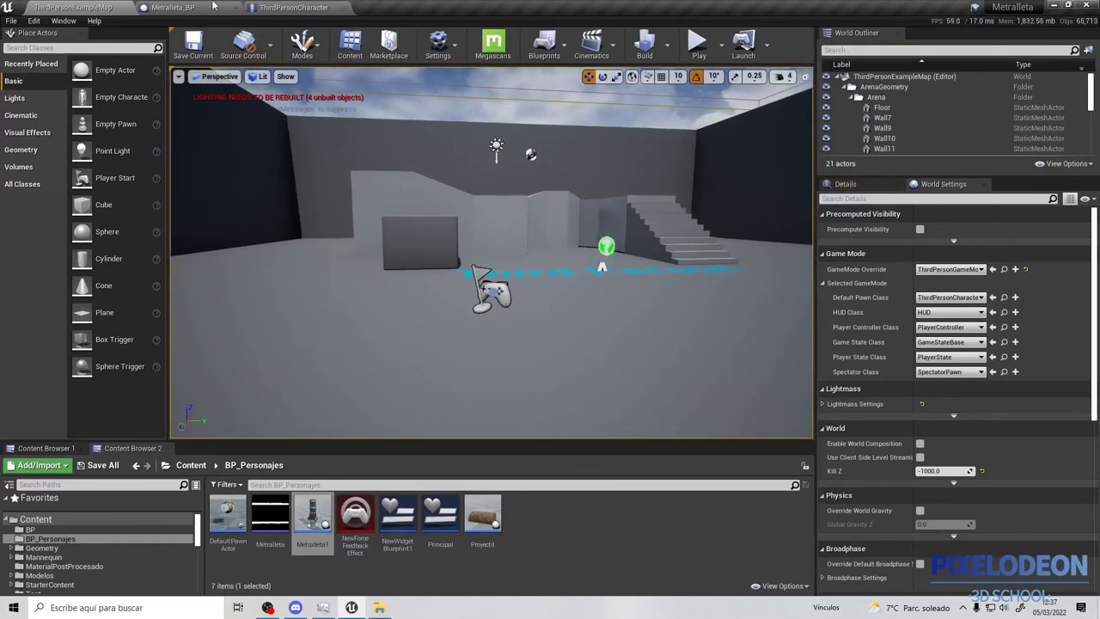
left_click(248, 6)
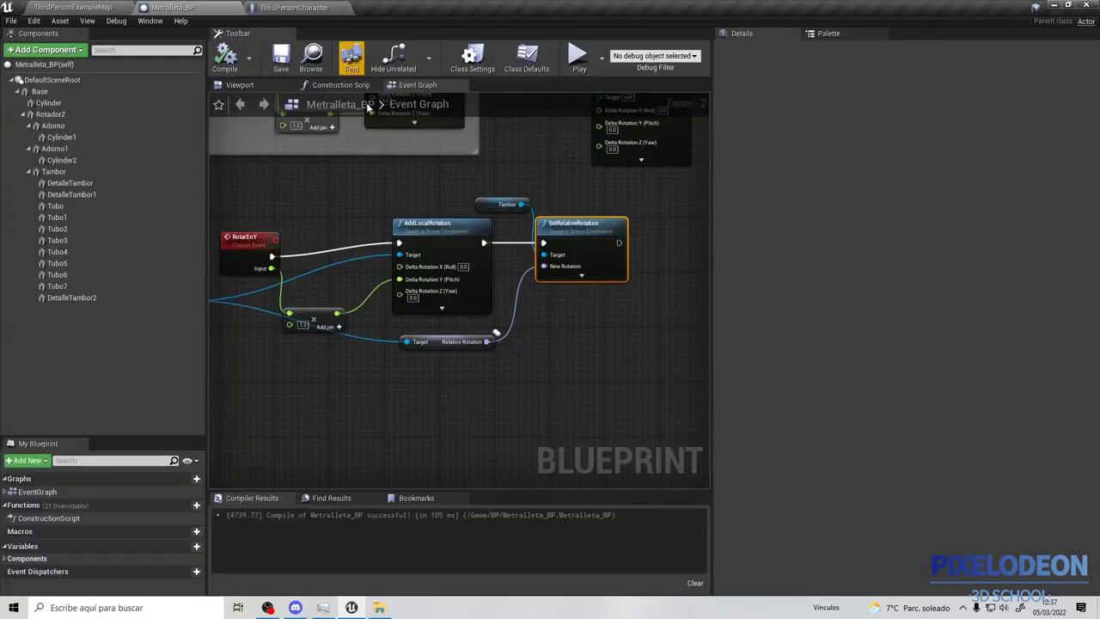
right_click_drag(431, 314, 520, 240)
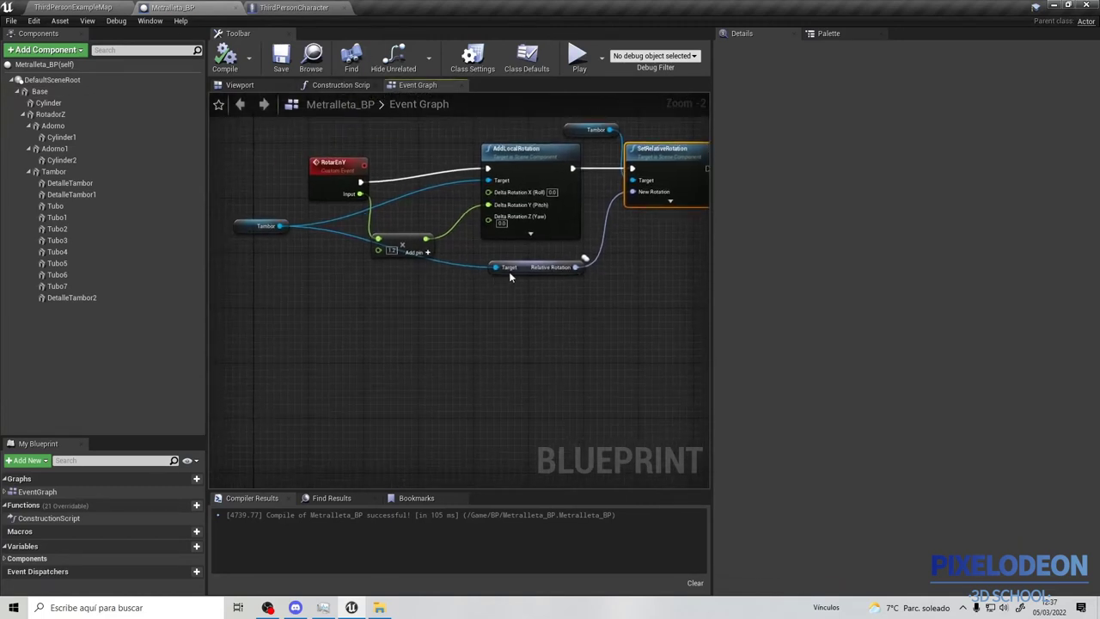
mouse_move(508, 269)
left_mouse_down()
mouse_move(467, 297)
mouse_move(398, 297)
left_mouse_up()
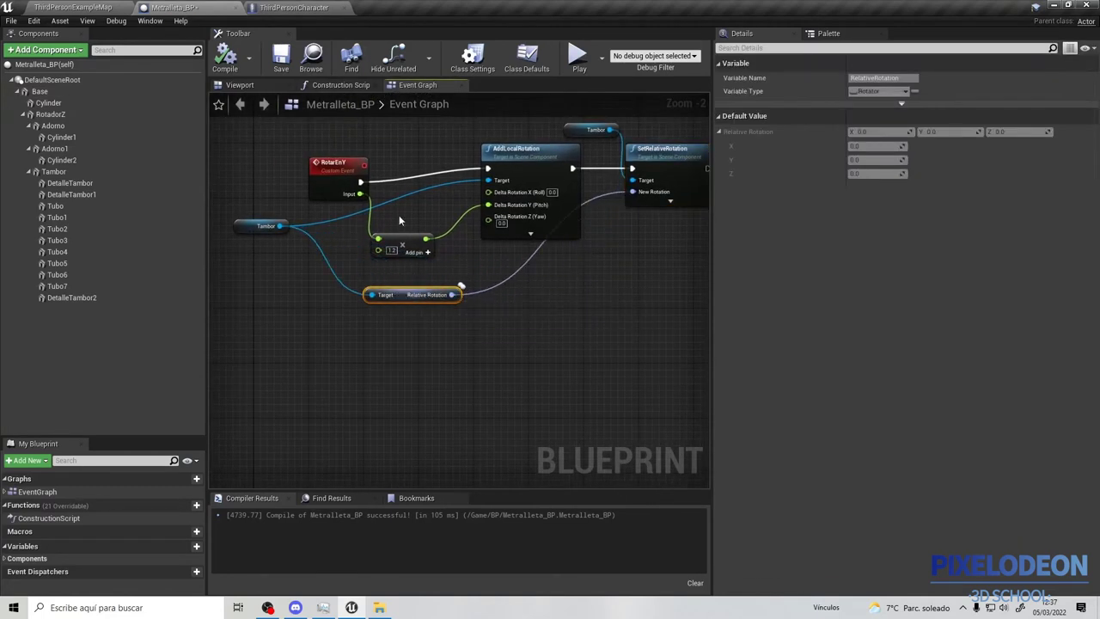
left_click(242, 86)
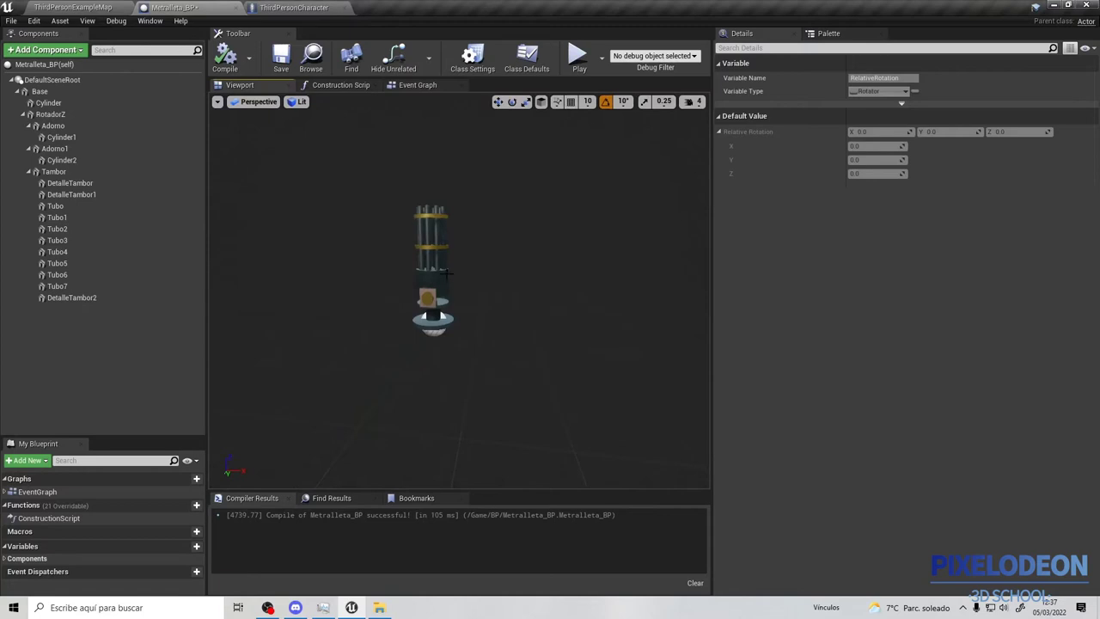
Rotate Tambor's pitch to about -70 and back to check its tilt range
left_click(445, 228)
key("f")
left_click_drag(423, 218, 389, 351)
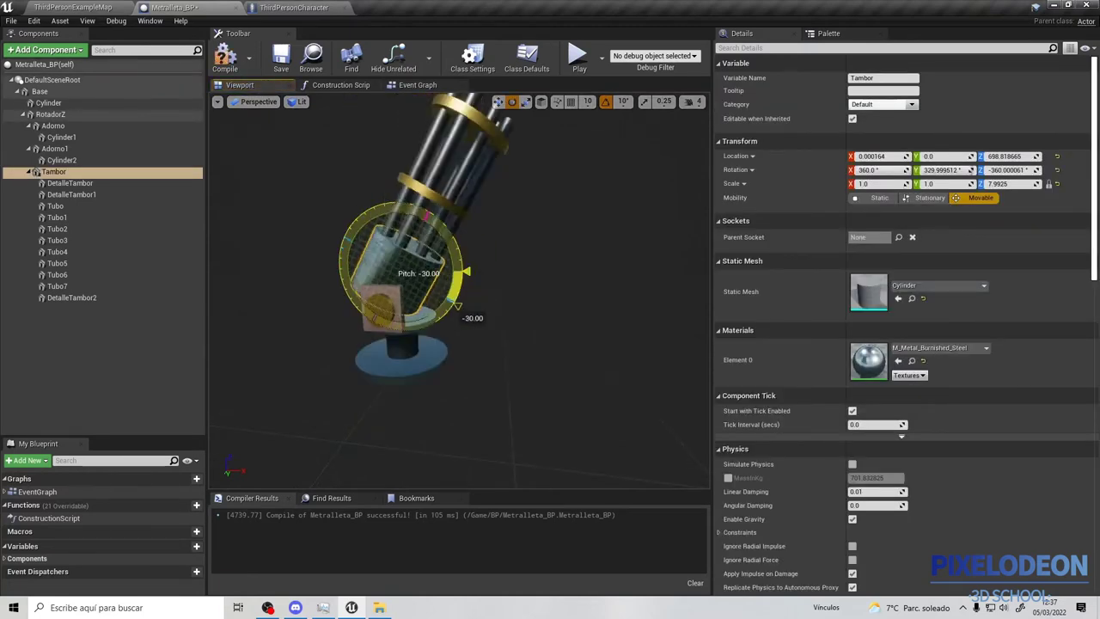
left_click_drag(389, 351, 377, 347)
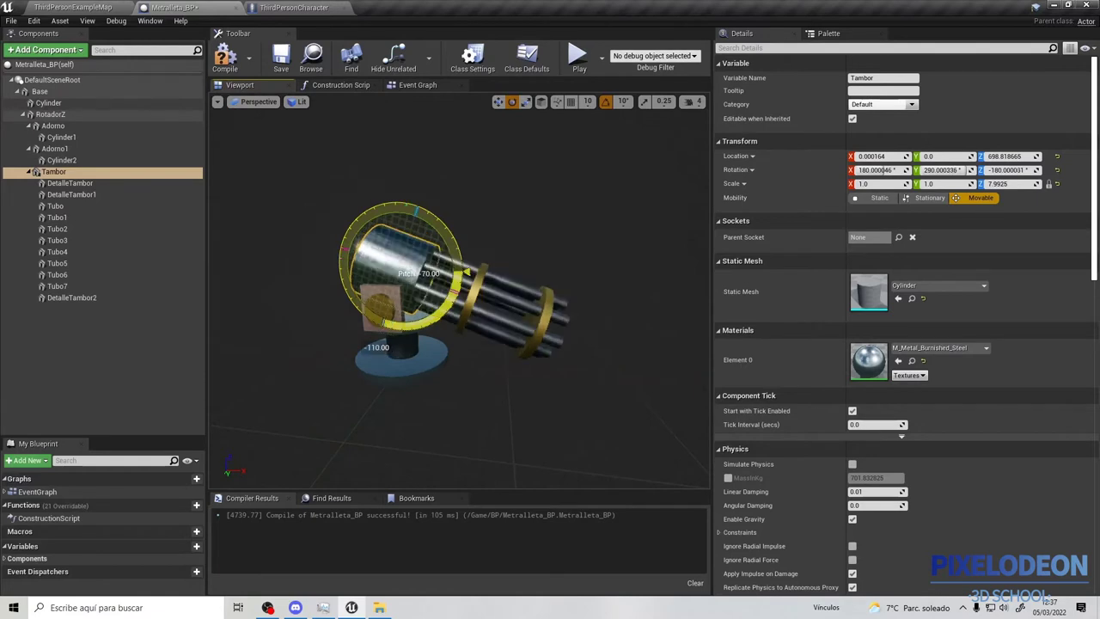
mouse_move(376, 347)
left_mouse_down()
mouse_move(484, 275)
mouse_move(364, 187)
mouse_move(427, 219)
left_mouse_up()
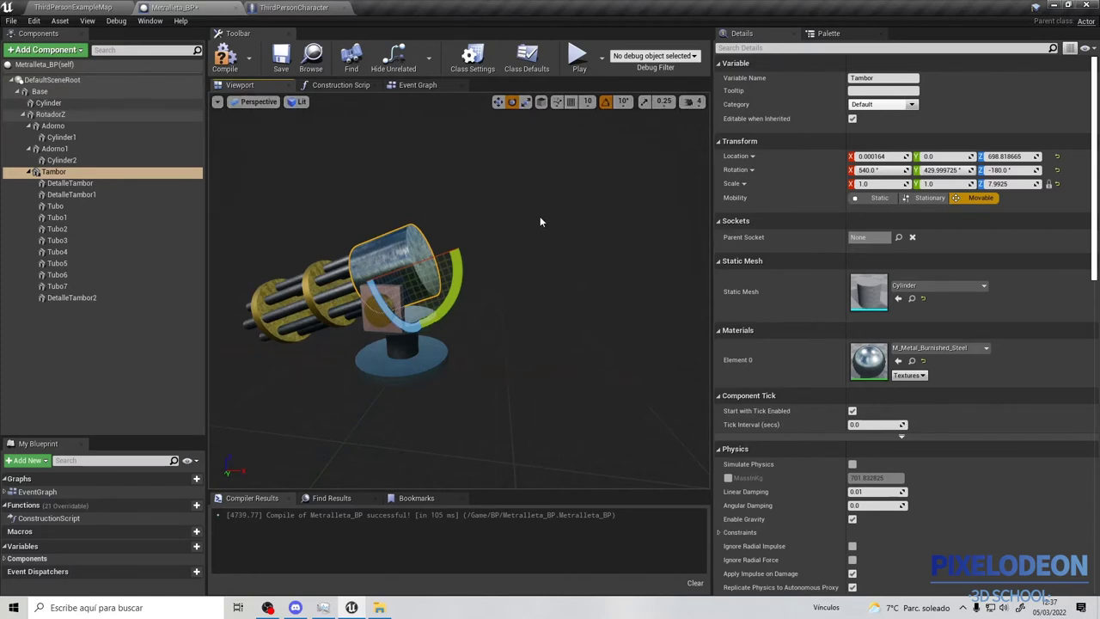
left_click(418, 85)
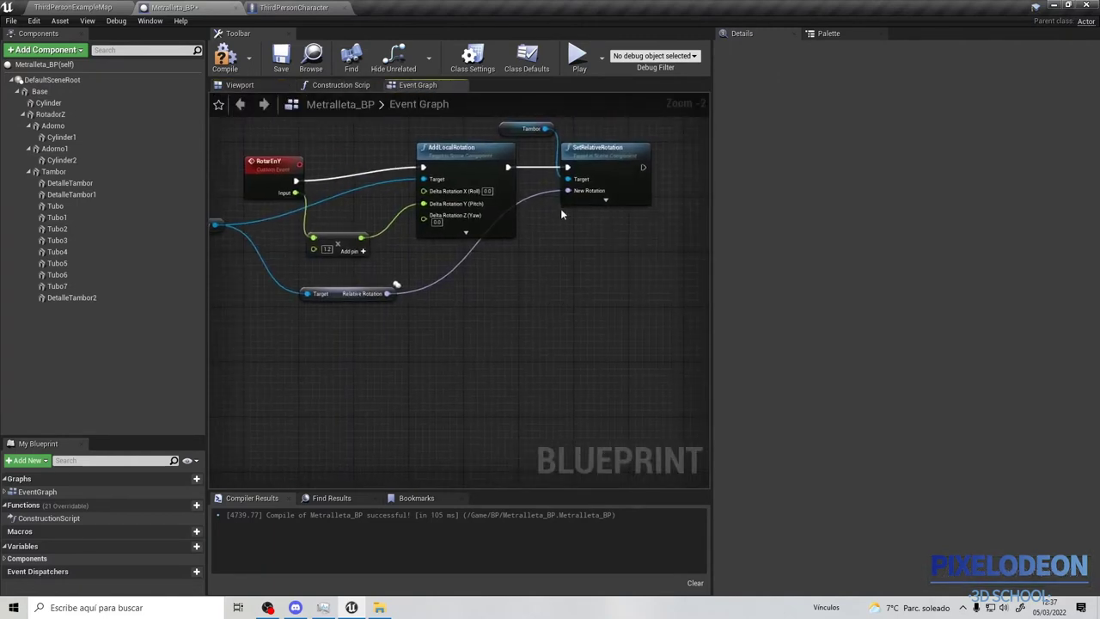
Detach the rotation wire and split Tambor's Relative Rotation pin into separate axes
left_click_drag(569, 191, 427, 270, "ctrl")
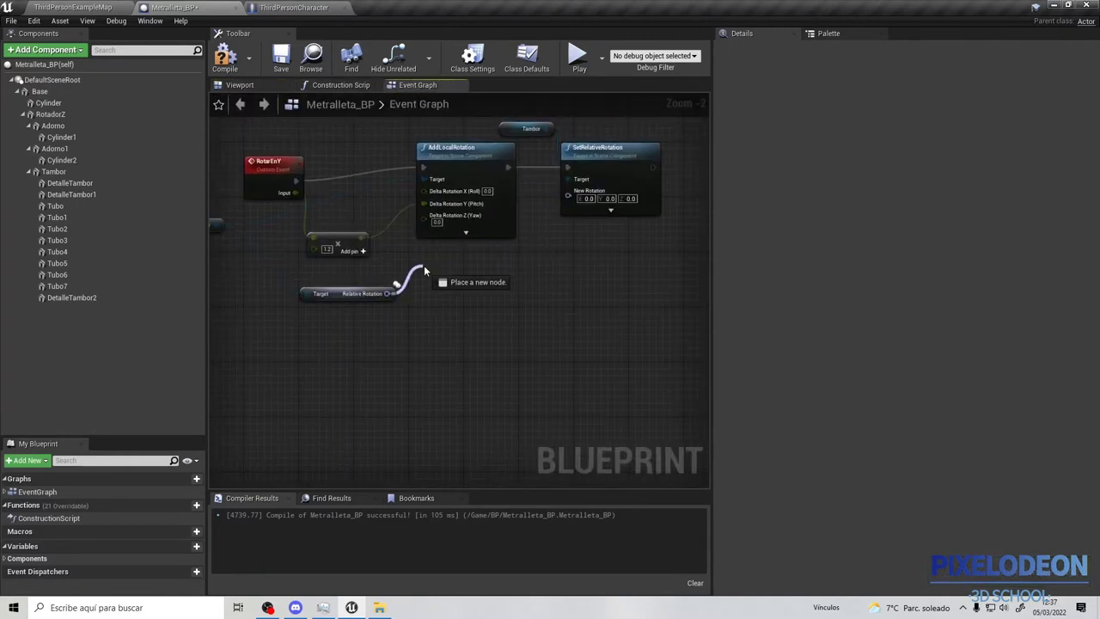
left_click(402, 318)
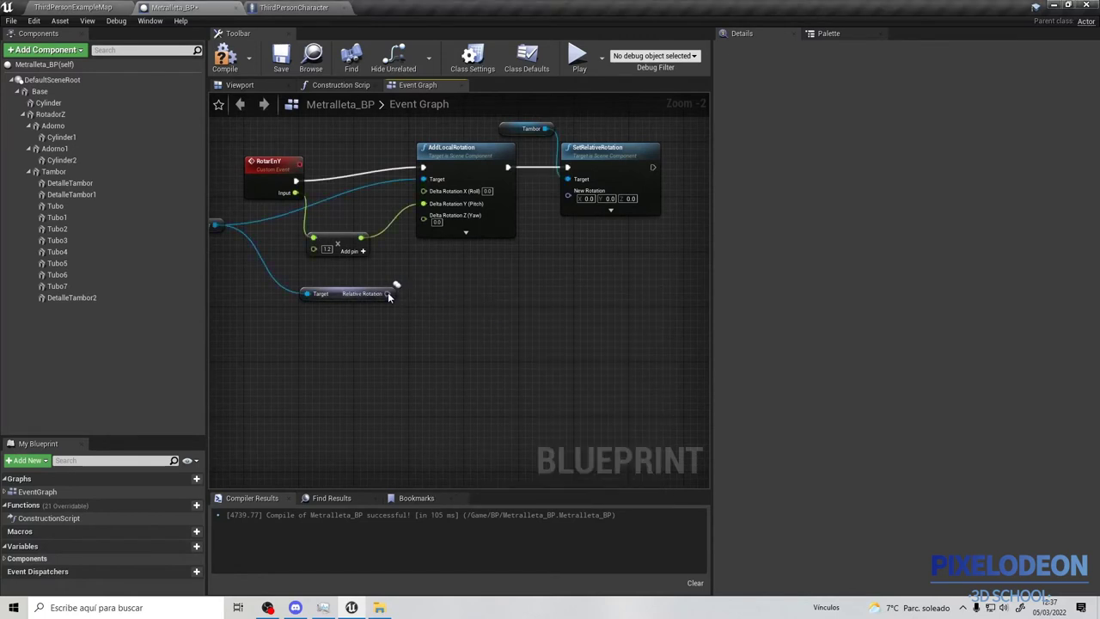
right_click(389, 294)
left_click(413, 321)
right_click_drag(488, 330, 400, 309)
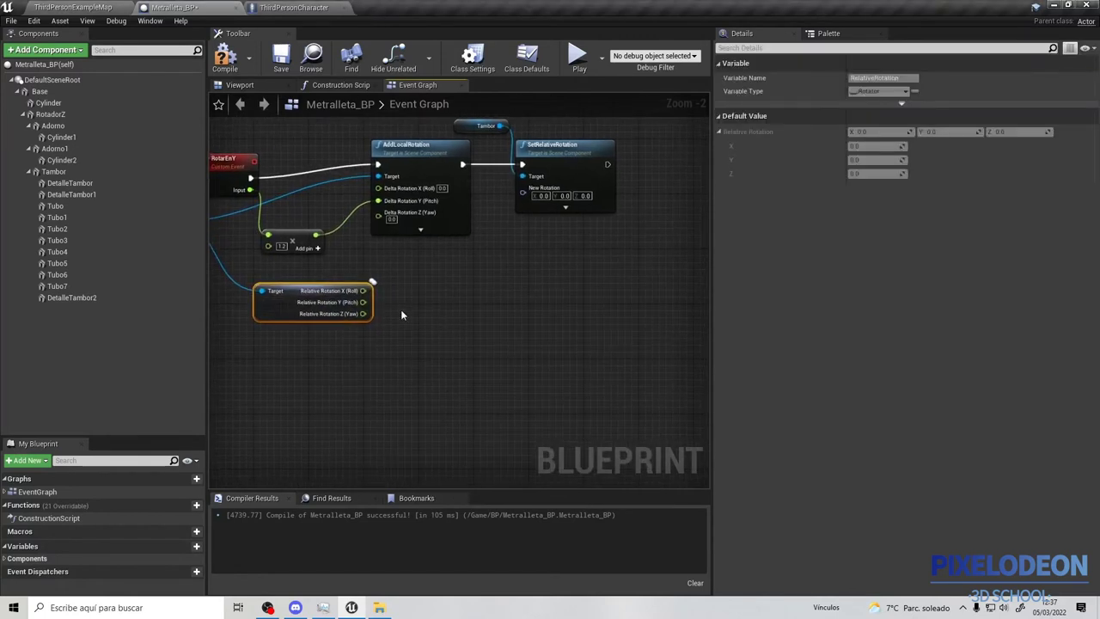
Add a Clamp Angle node on Pitch with minimum -110 and maximum 110
left_click_drag(363, 302, 483, 301)
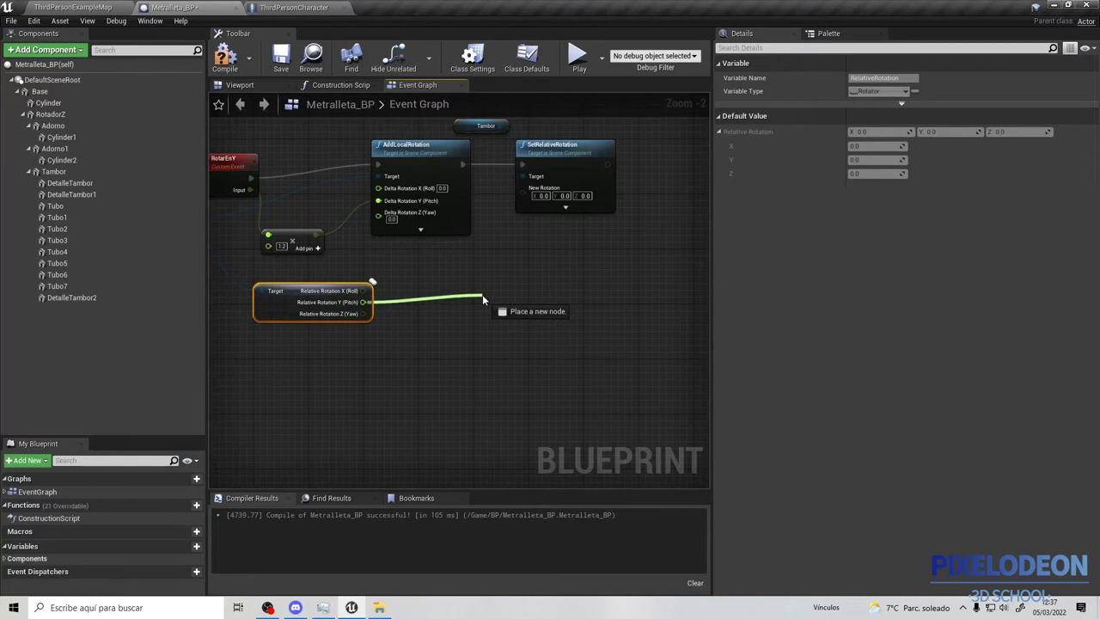
type("clamp")
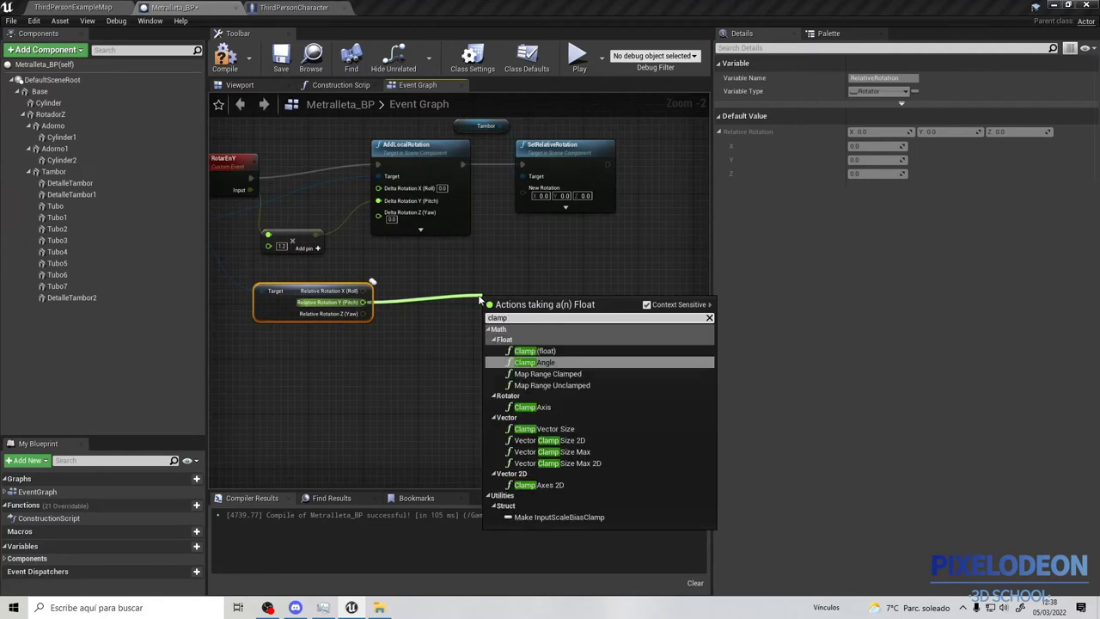
left_click(569, 364)
left_click(544, 327)
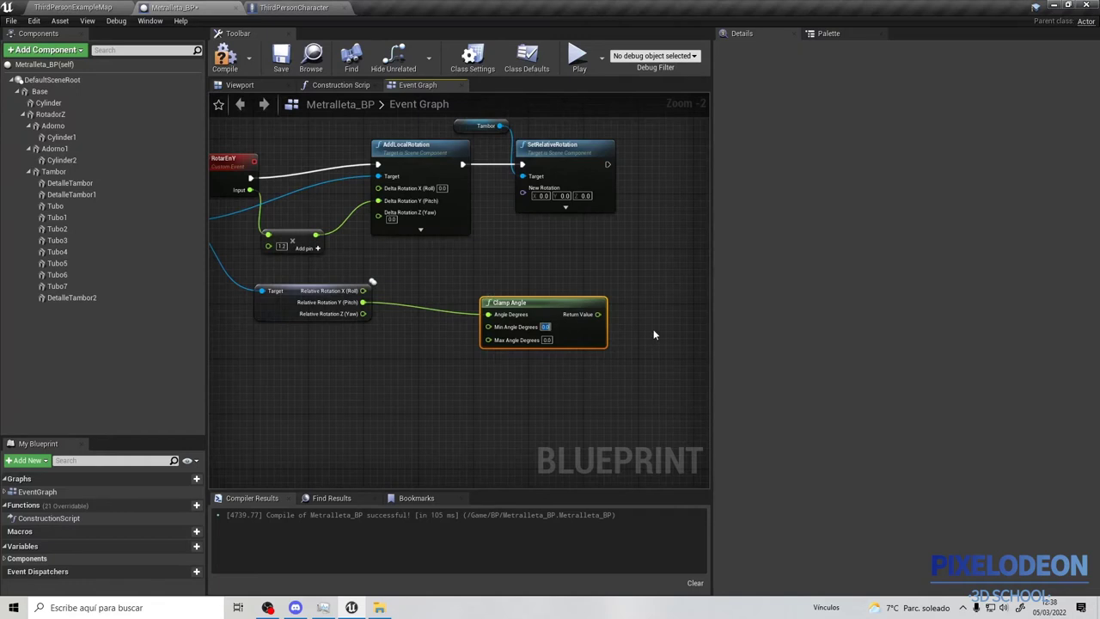
type("-5")
type("10")
key("Return")
left_click(547, 340)
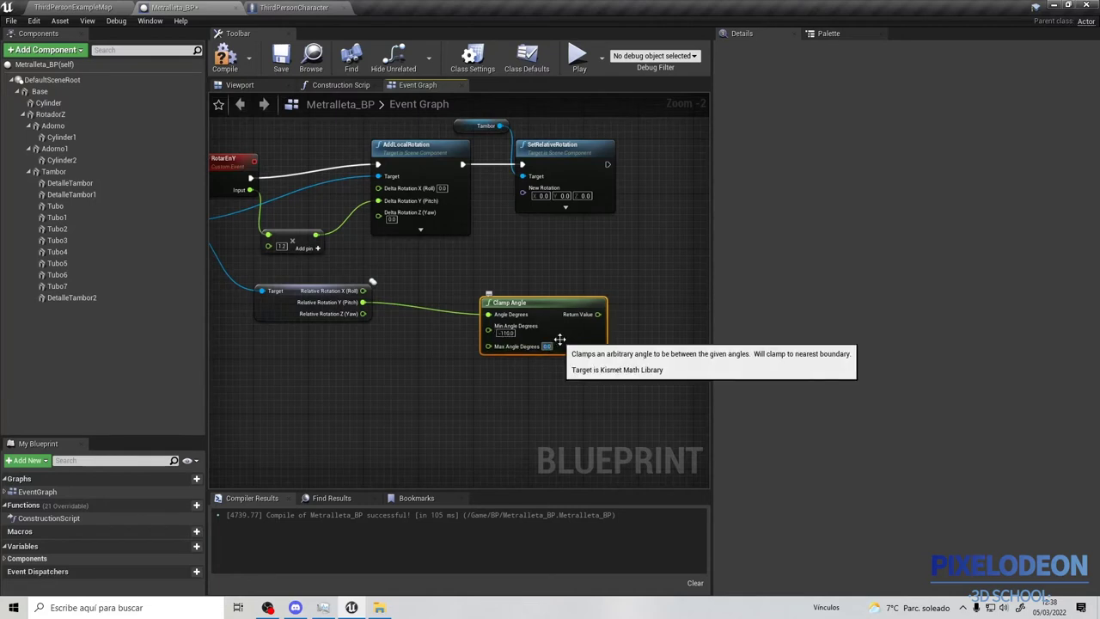
type("11")
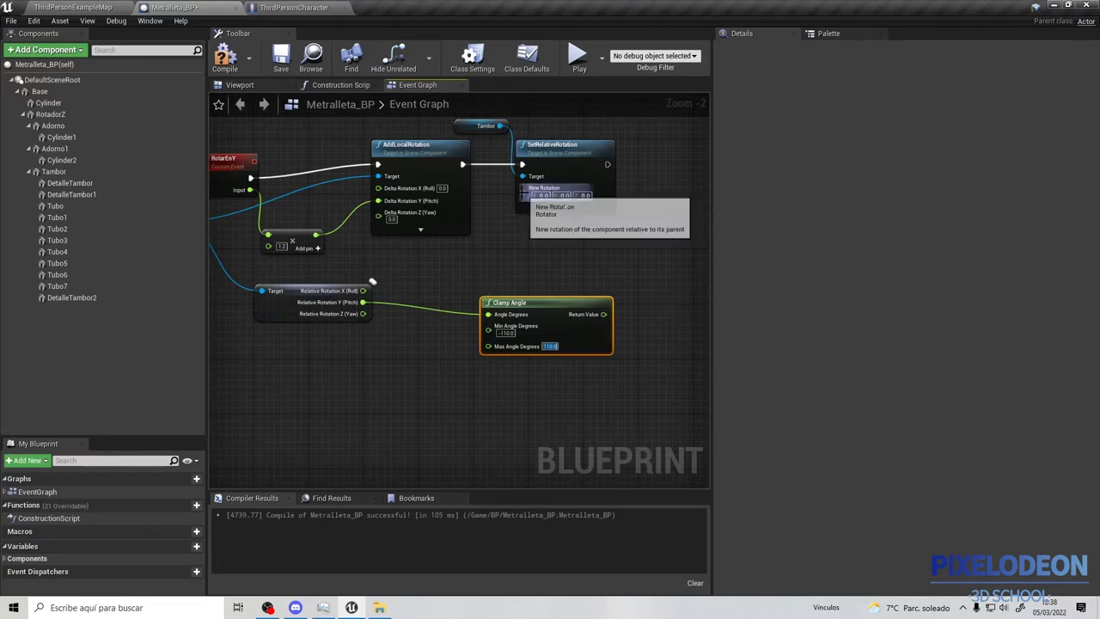
Split SetRelativeRotation's New Rotation and wire the clamped pitch into its Y input
right_click(523, 192)
left_click(547, 222)
left_click_drag(567, 151, 636, 151)
left_click_drag(604, 315, 591, 201)
right_click_drag(533, 280, 581, 238)
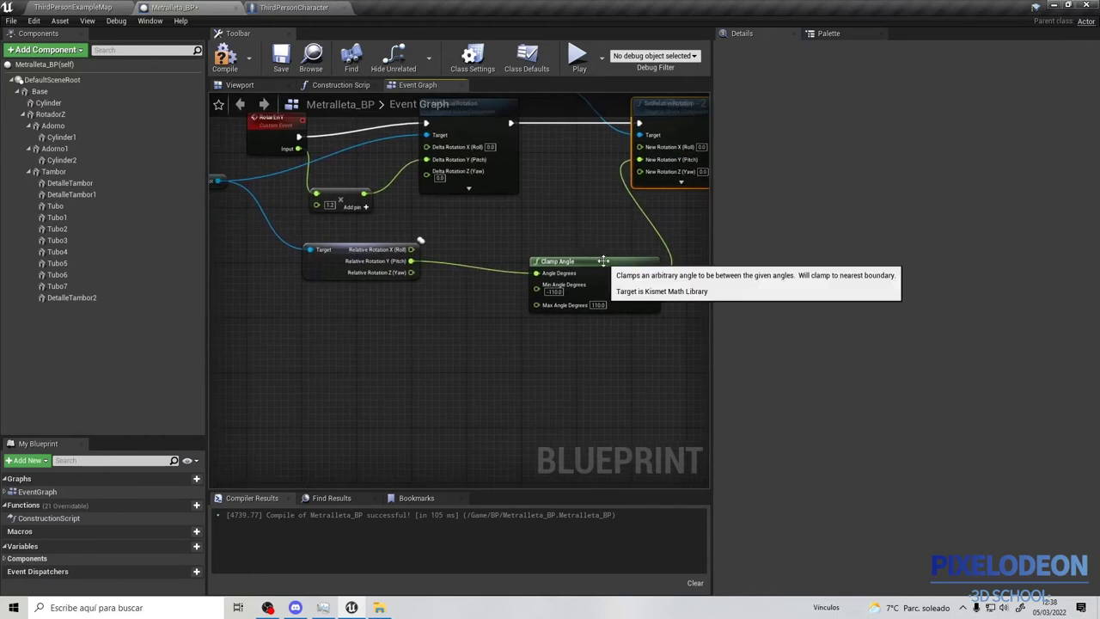
left_click_drag(607, 262, 537, 249)
scroll(551, 229, "down", 2)
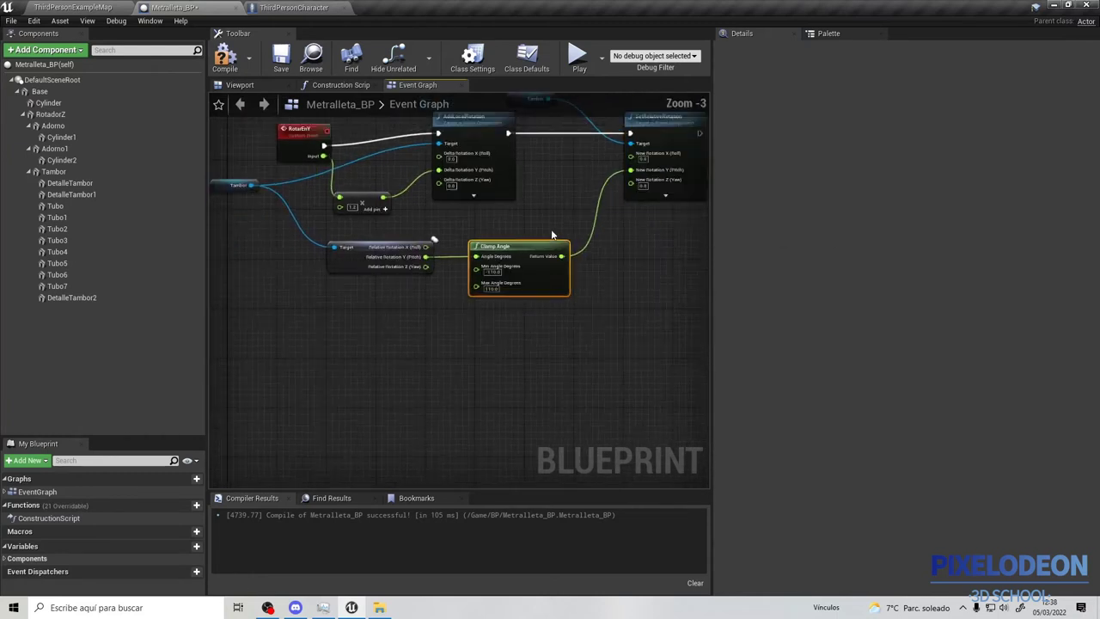
left_click(242, 86)
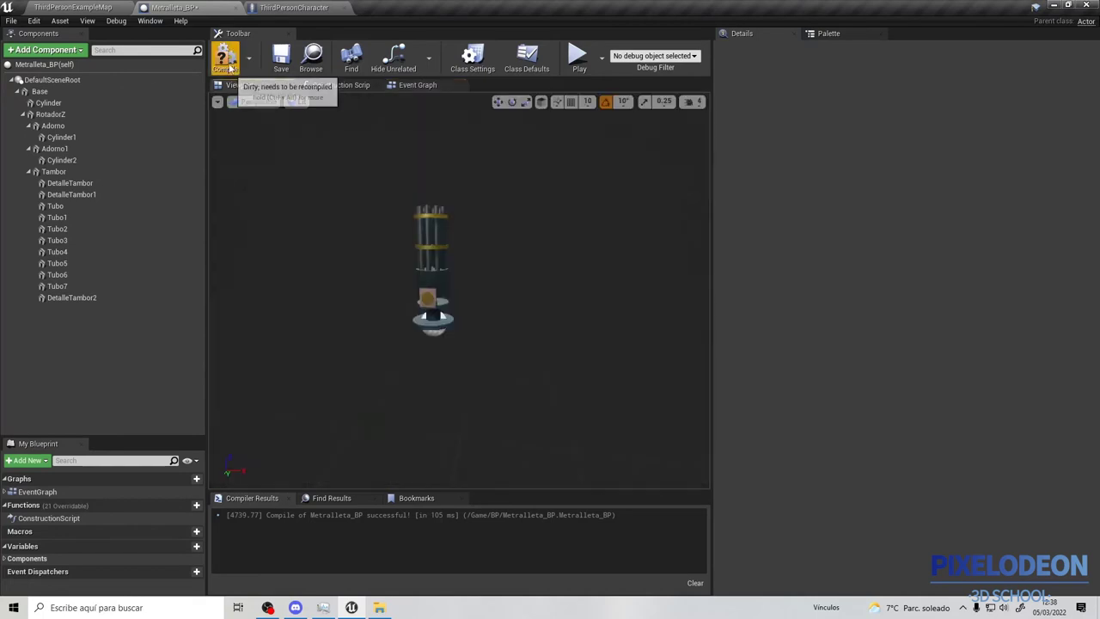
Compile Metralleta_BP, play-test the clamped tilt in ThirdPersonExampleMap, then open ThirdPersonCharacter
left_click(417, 86)
left_click(225, 55)
left_click(112, 6)
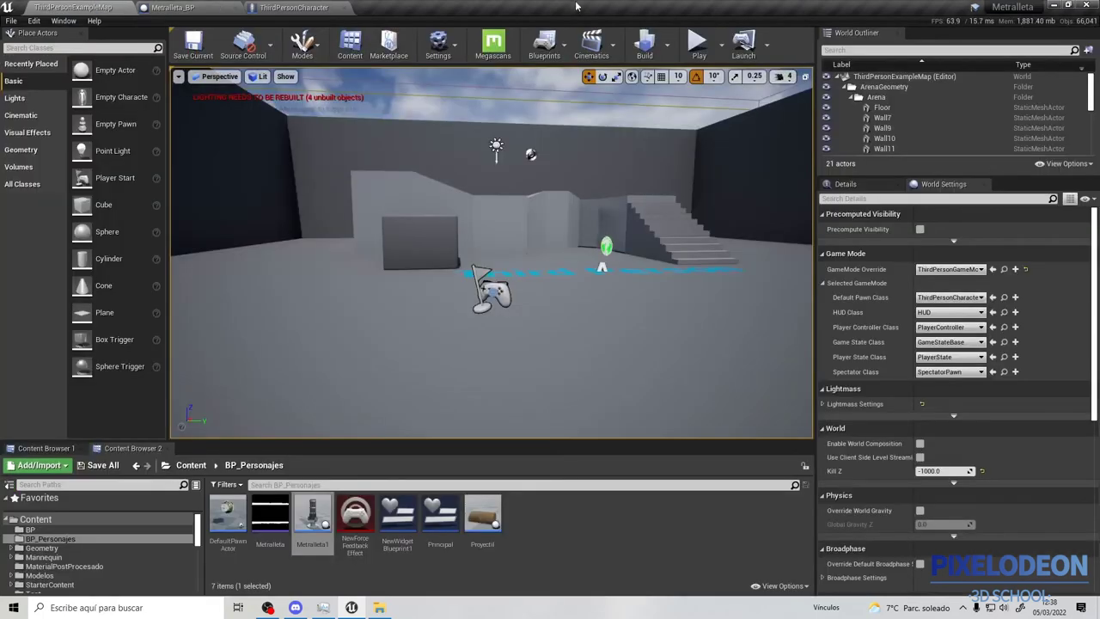
left_click(697, 43)
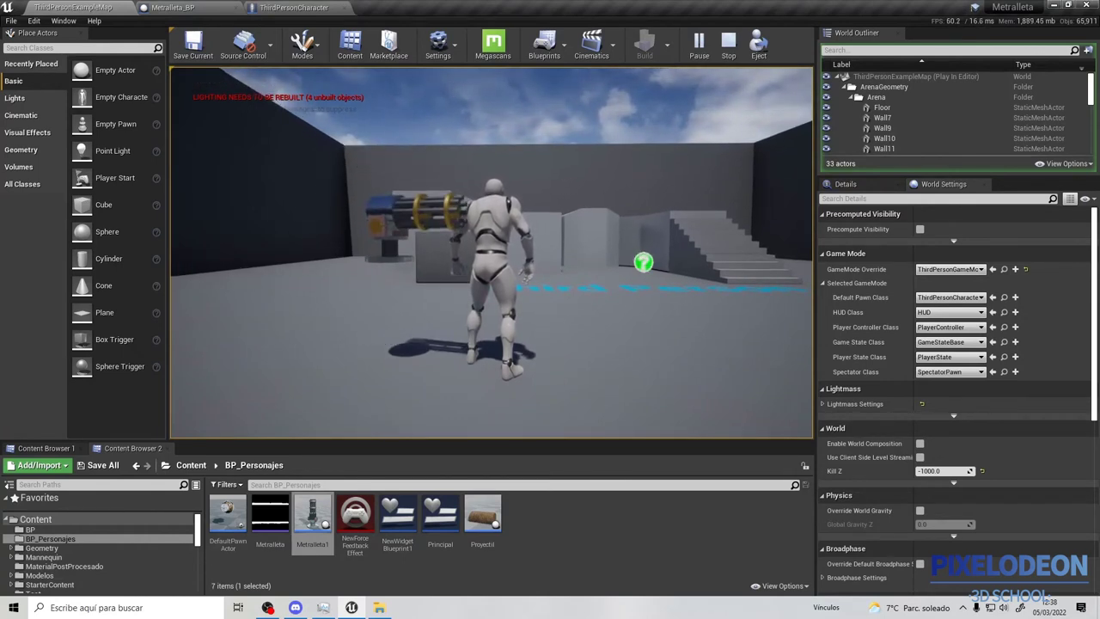
key("Escape")
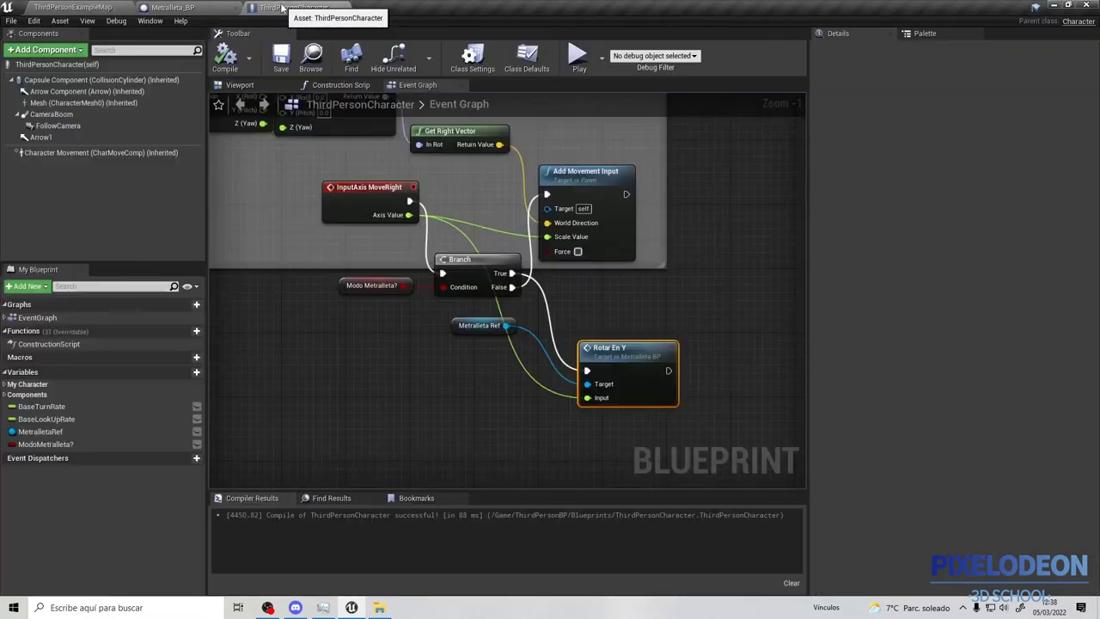
left_click(293, 7)
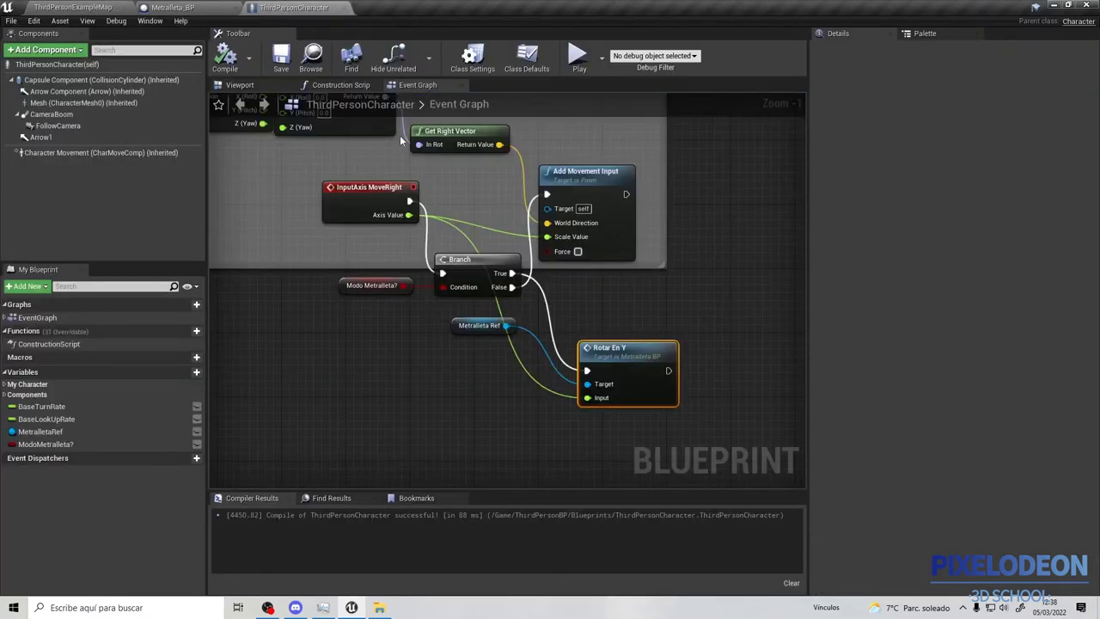
Back in Metralleta_BP, inspect Tambor's pitch flowing through Clamp Angle (-110 to 110) into SetRelativeRotation
left_click(176, 7)
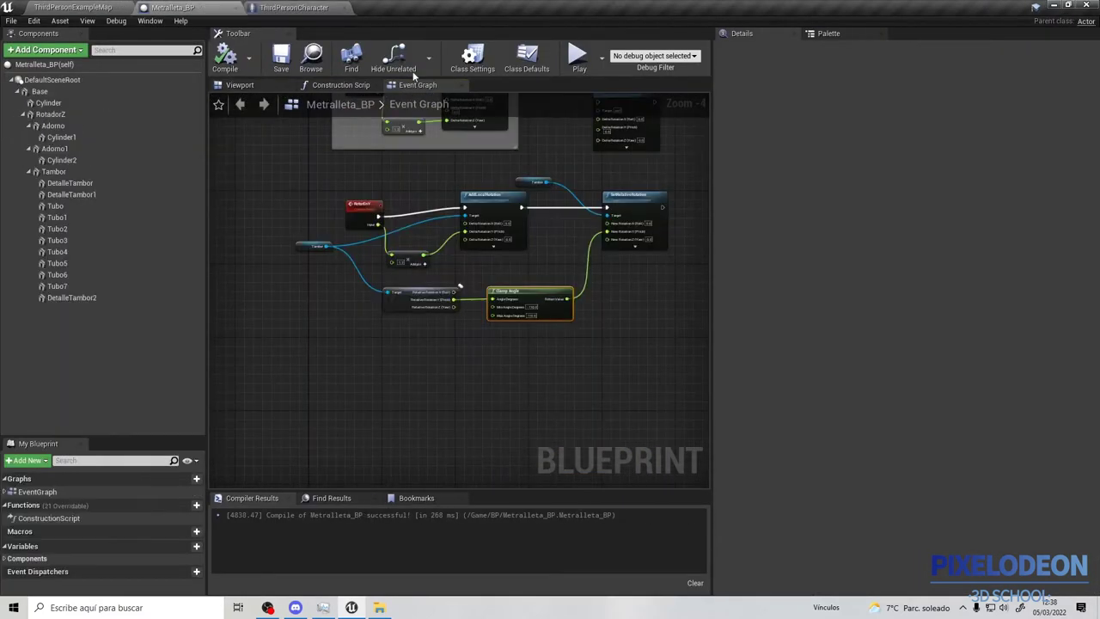
scroll(523, 241, "up", 4)
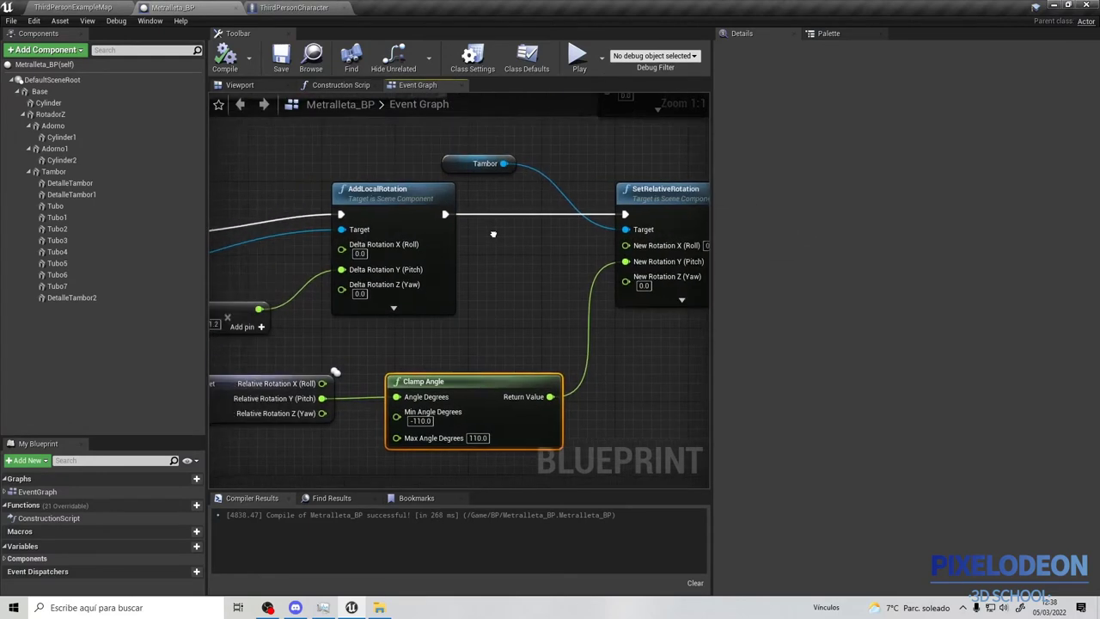
right_click_drag(411, 231, 386, 230)
mouse_move(555, 207)
right_mouse_down()
mouse_move(409, 222)
mouse_move(524, 183)
right_mouse_up()
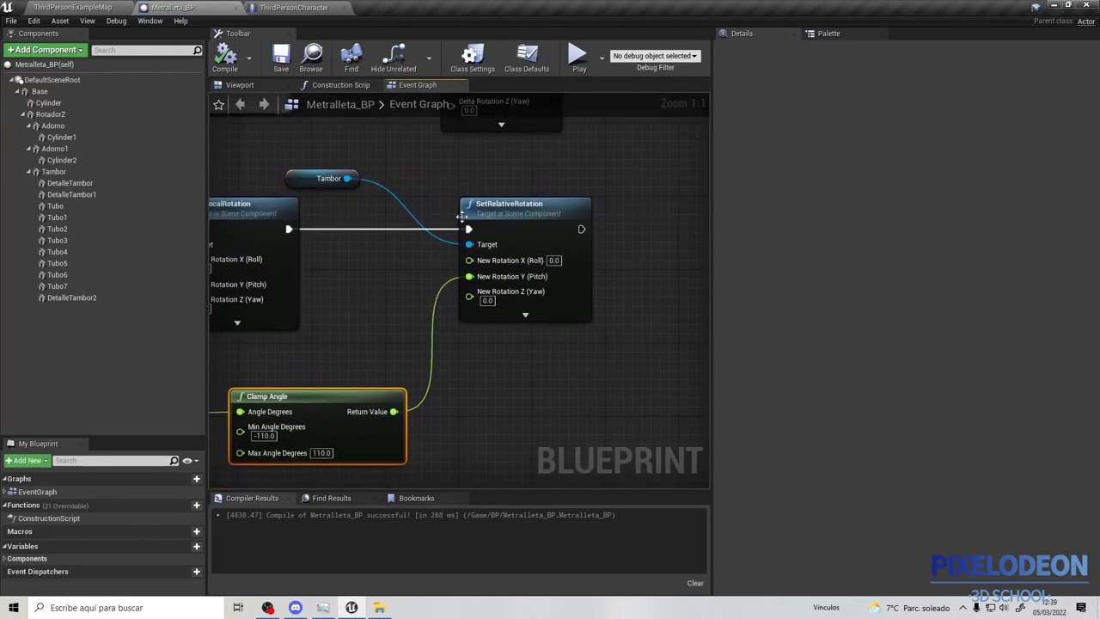
scroll(356, 386, "down", 1)
right_click_drag(356, 386, 356, 314)
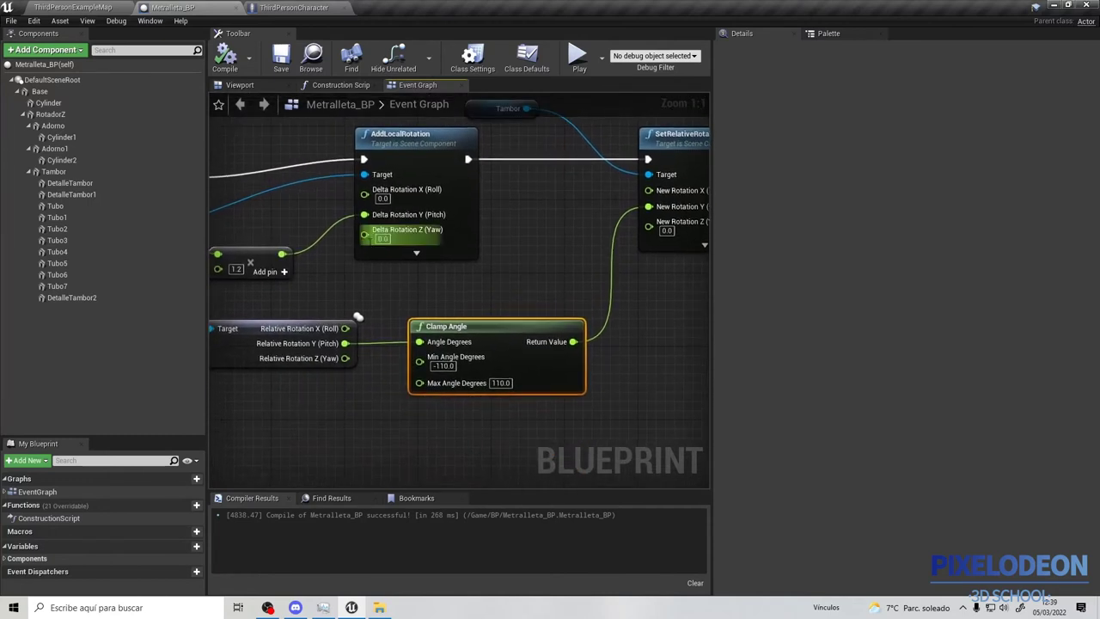
scroll(323, 262, "down", 1)
right_click_drag(323, 262, 473, 290)
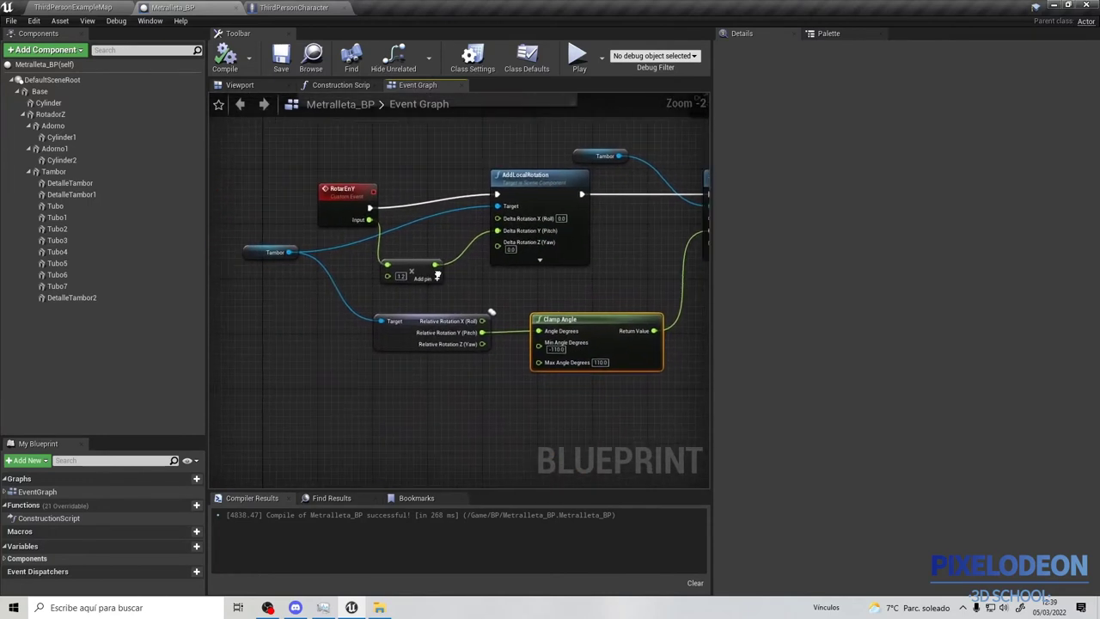
left_click(247, 86)
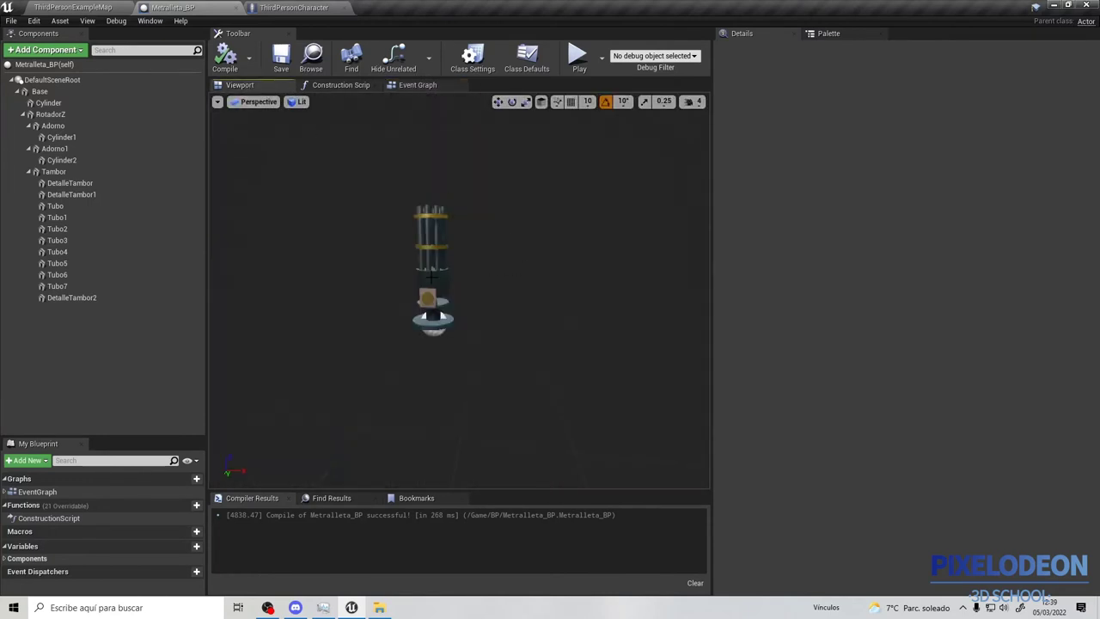
Select the Adorno and Adorno1 ornaments and rotate both pieces together
left_click(430, 268)
scroll(390, 230, "up", 2)
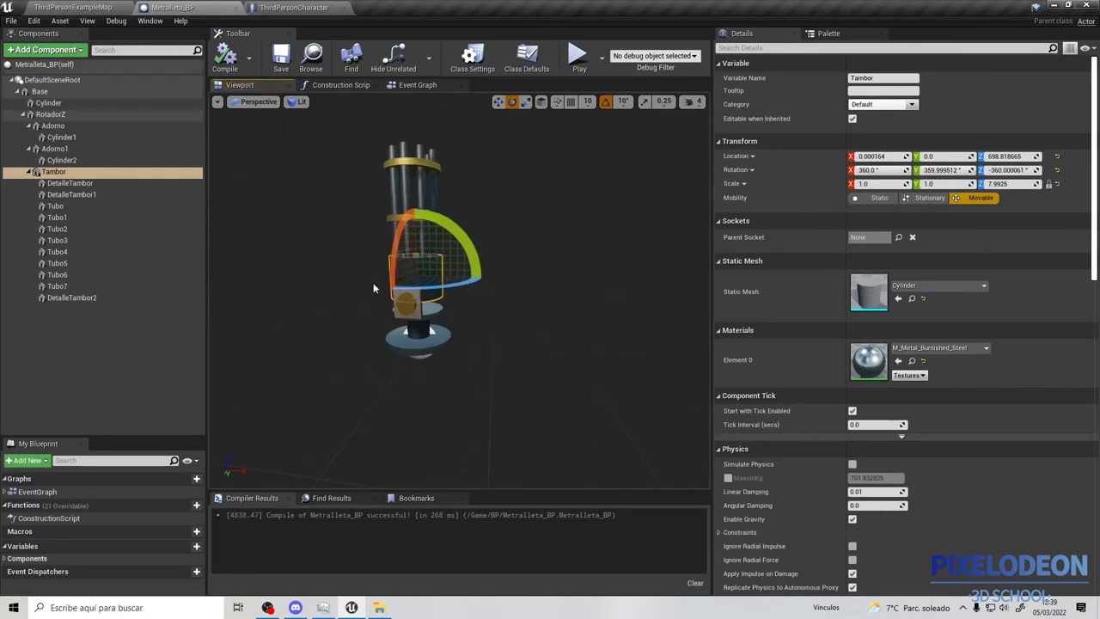
left_click(405, 304)
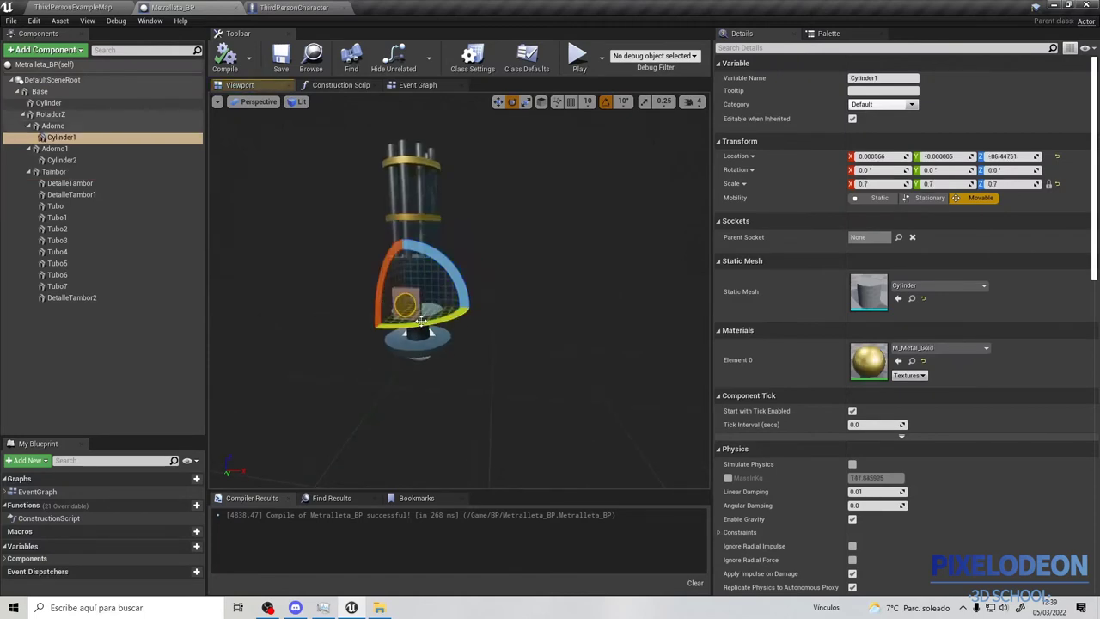
left_click(415, 296)
left_click_drag(430, 333, 529, 330)
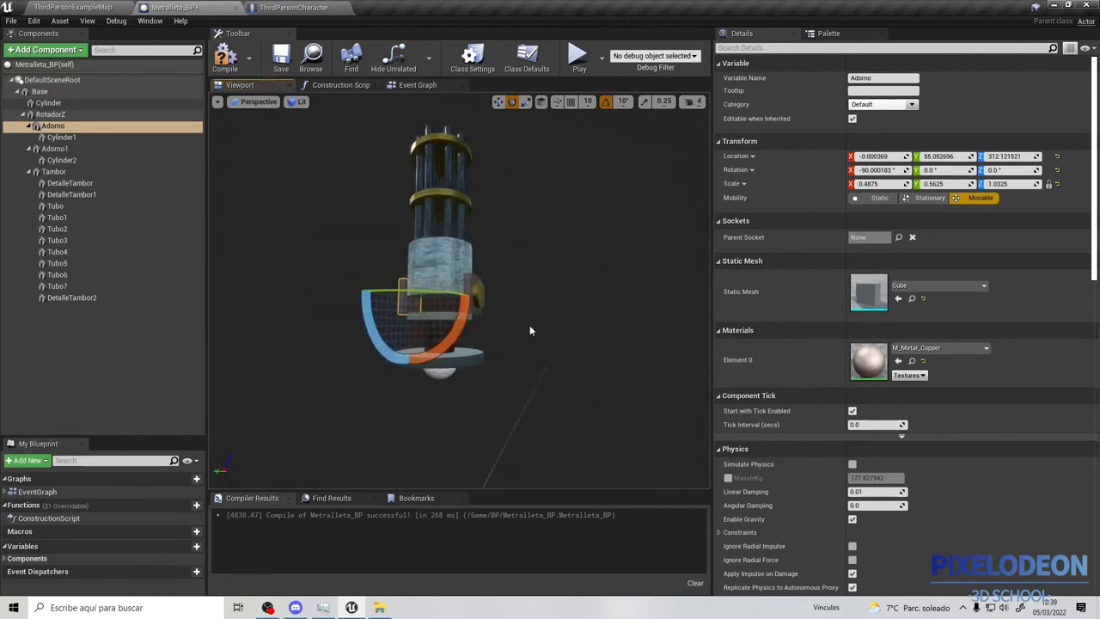
left_click(52, 126)
left_click(64, 150, "ctrl")
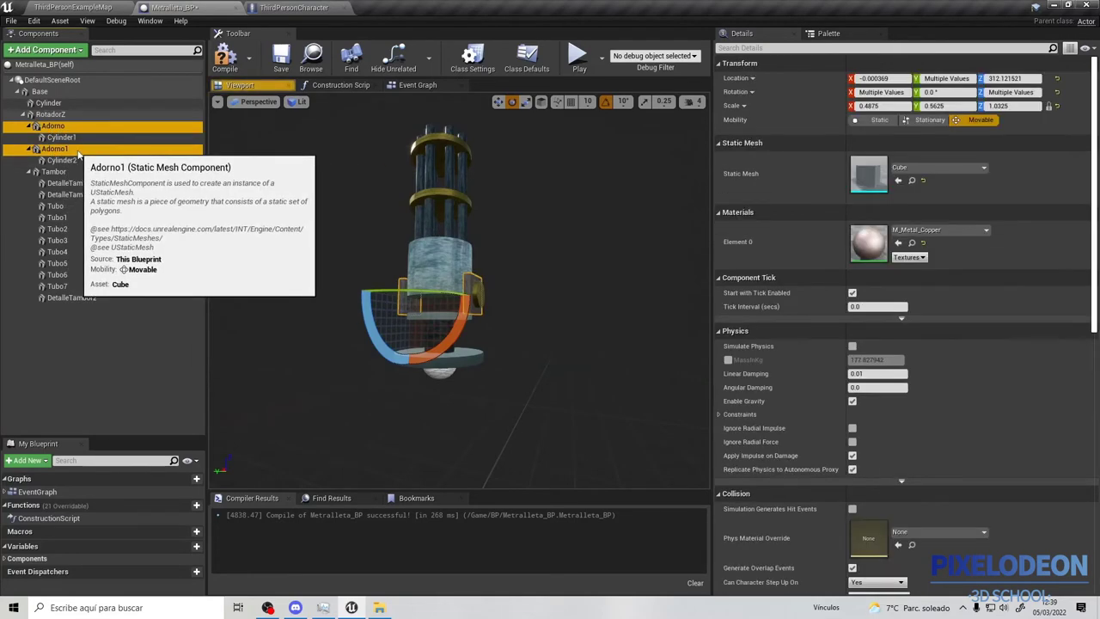
left_click_drag(427, 292, 391, 296)
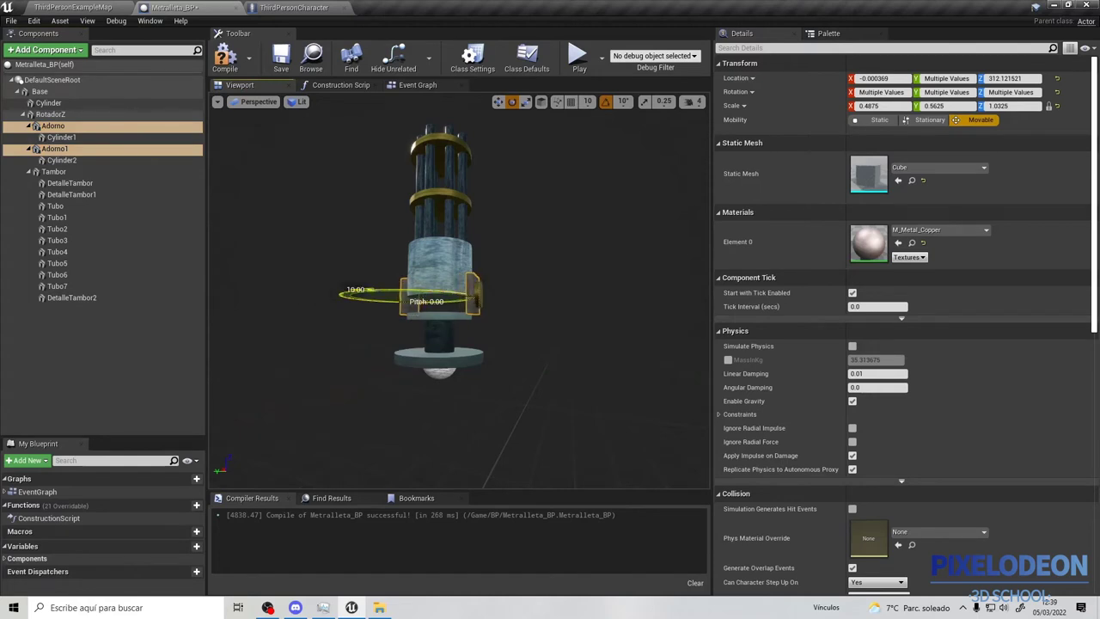
mouse_move(500, 285)
left_mouse_down()
mouse_move(482, 318)
mouse_move(524, 289)
left_mouse_up()
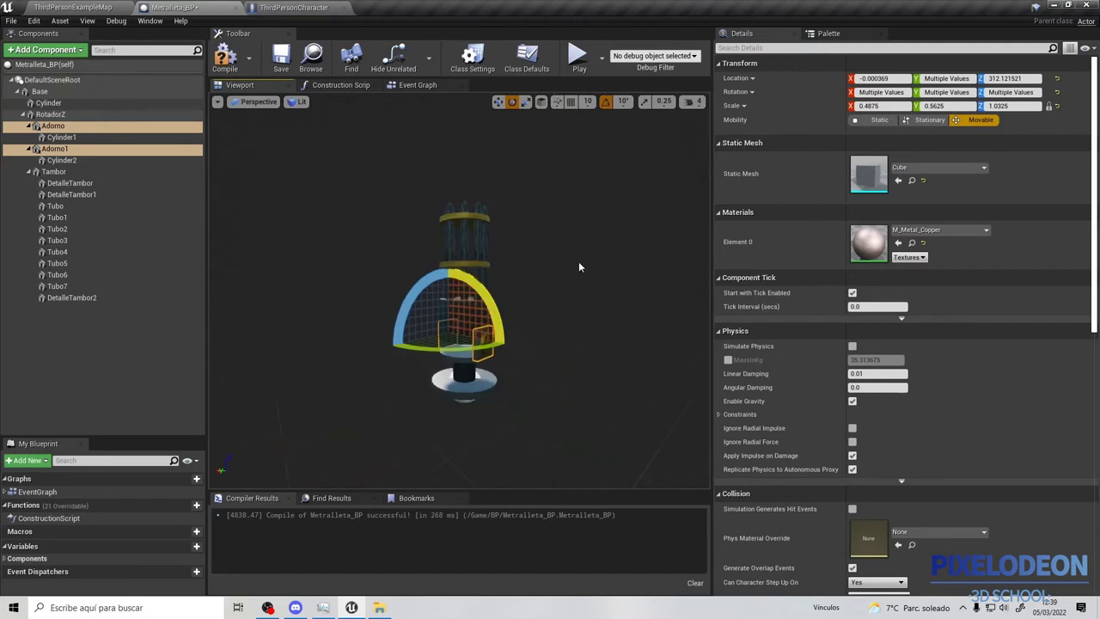
Switch to world-space rotation and turn the Adorno1 plate a further 30 degrees
left_click(540, 101)
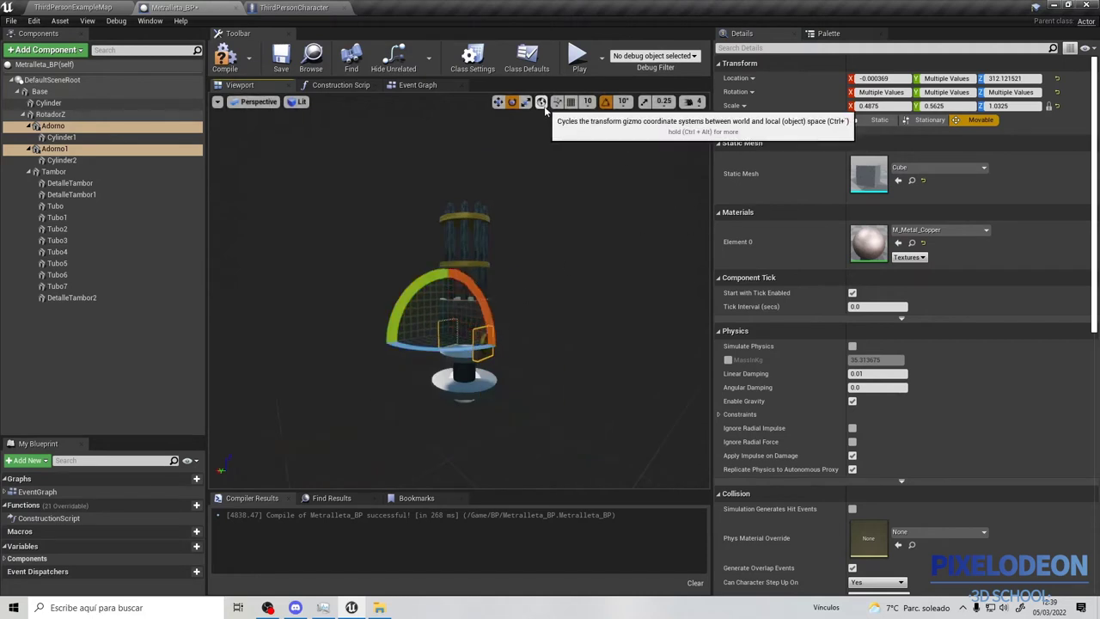
left_click_drag(393, 309, 393, 311)
right_click_drag(393, 311, 503, 372)
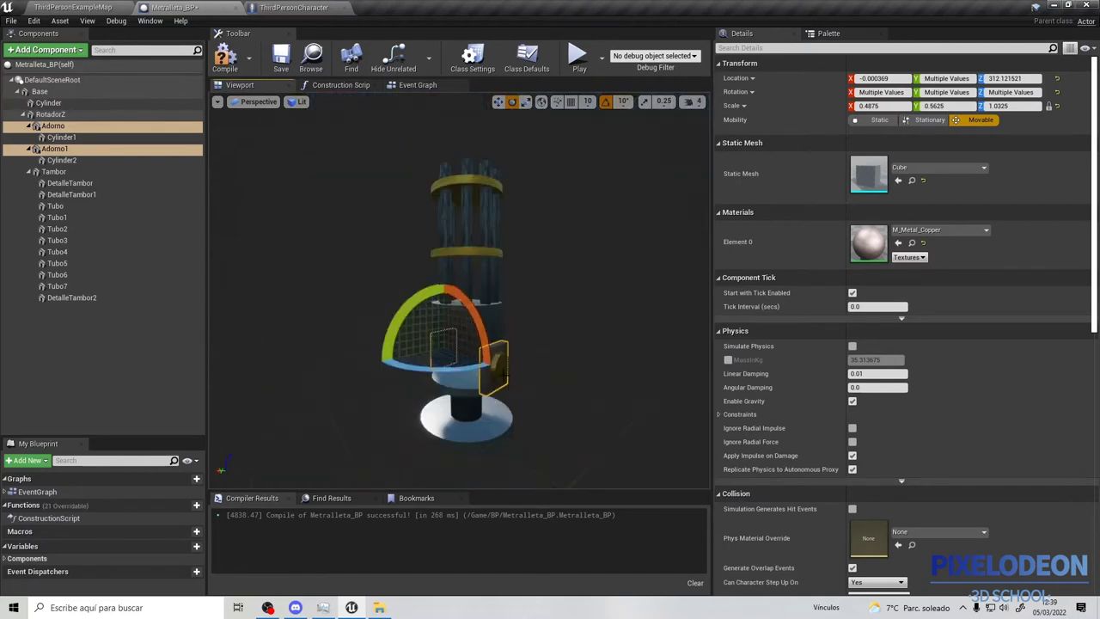
left_click(477, 372)
left_click(494, 366)
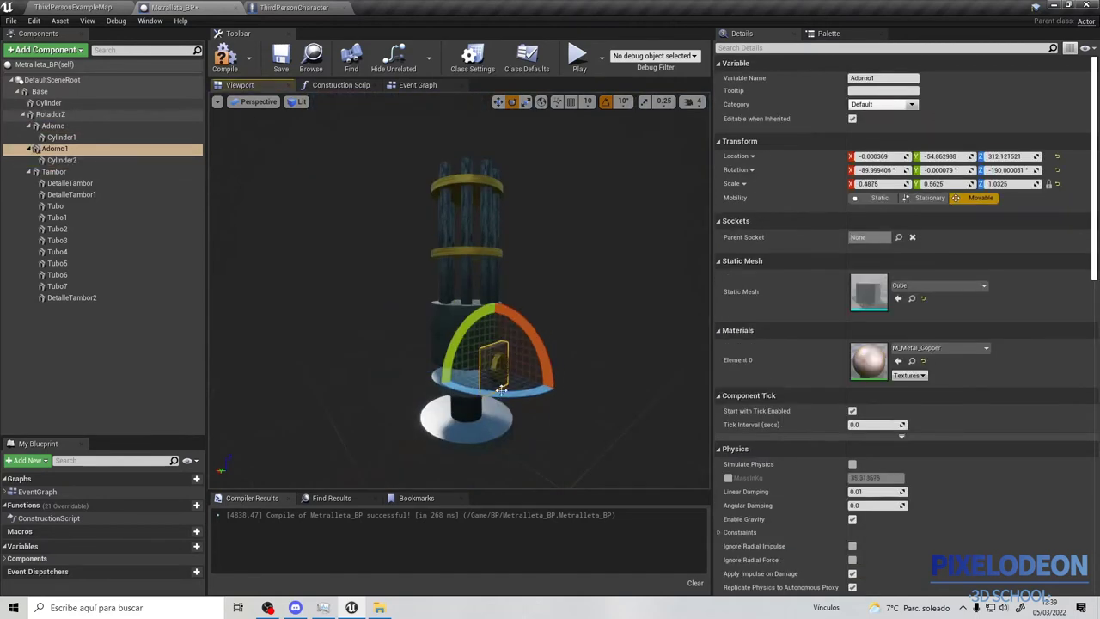
mouse_move(532, 391)
left_mouse_down()
mouse_move(434, 379)
mouse_move(531, 388)
left_mouse_up()
Slide Adorno1 along X and check its placement in the Front and Right views
key("w")
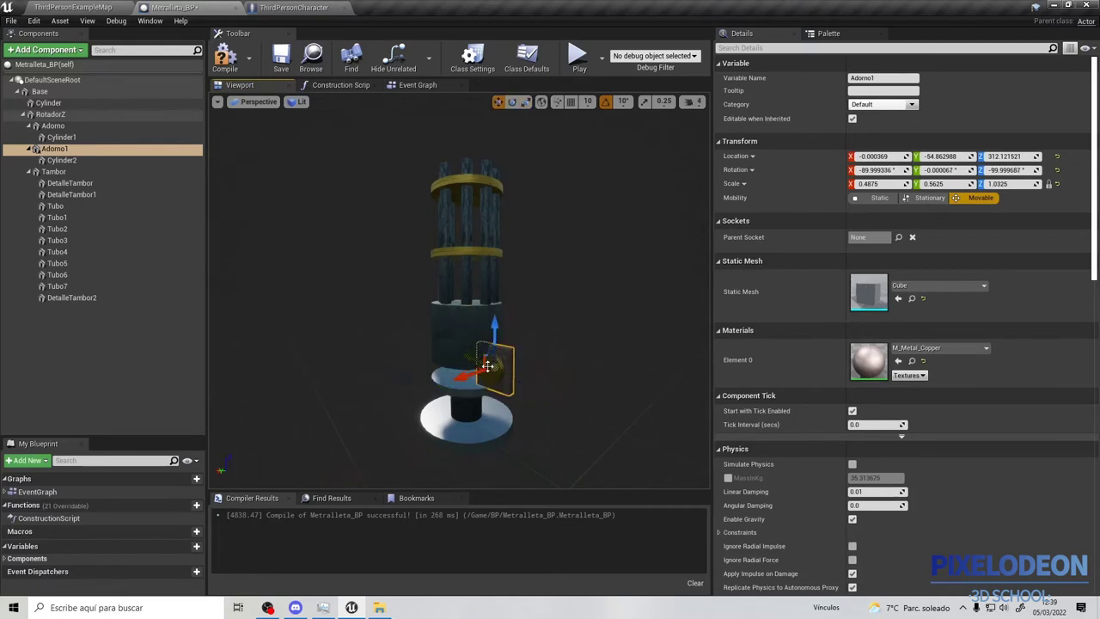
left_click_drag(481, 371, 432, 368)
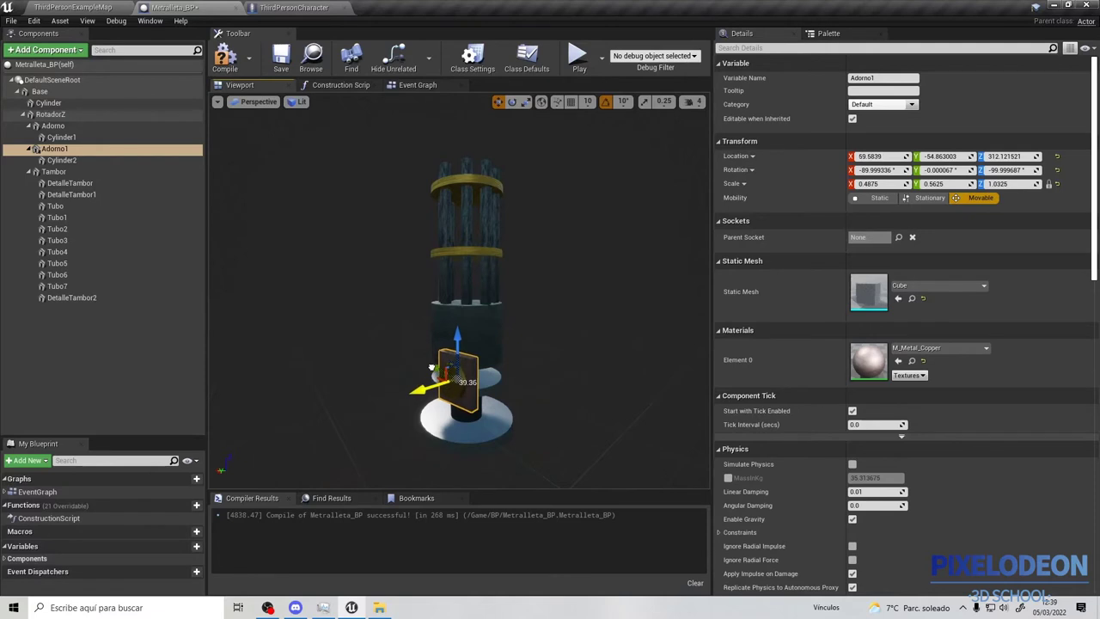
left_click(251, 103)
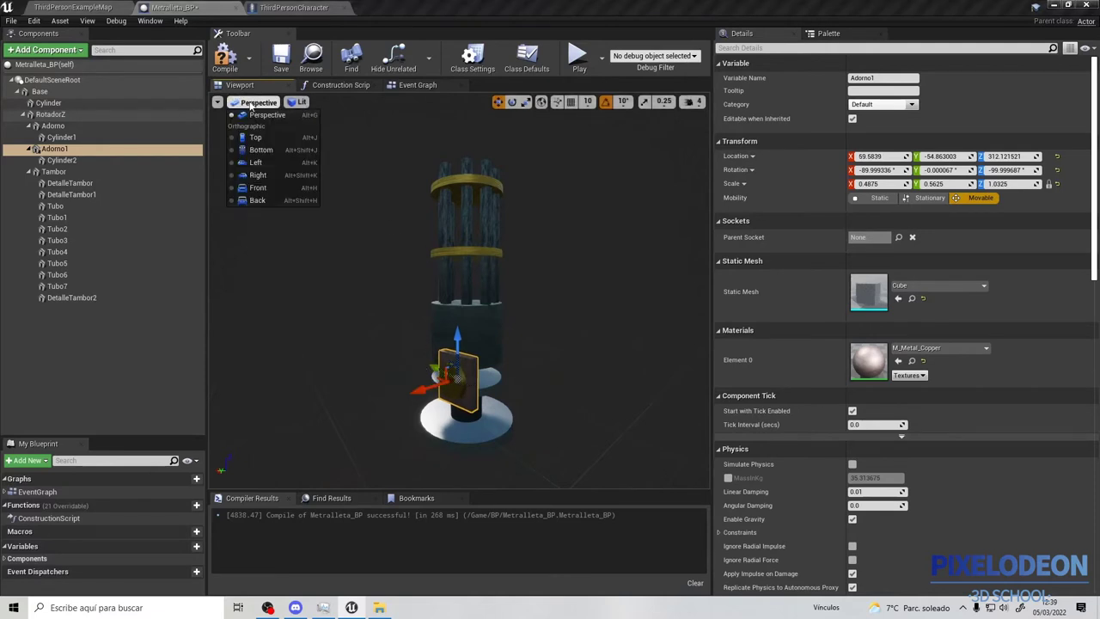
left_click(263, 186)
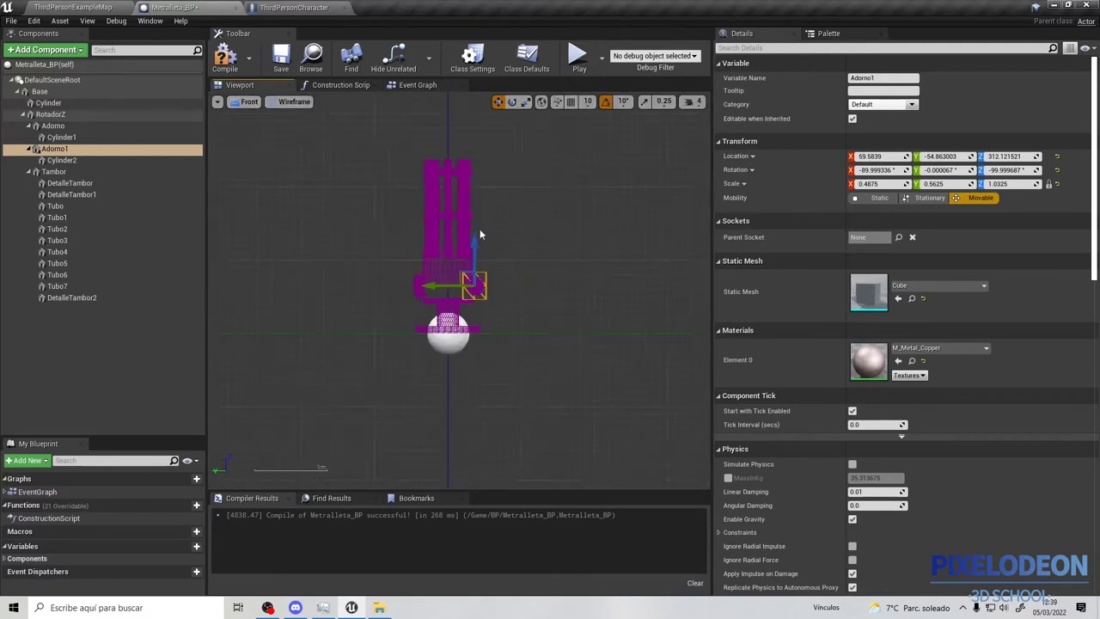
scroll(480, 233, "up", 2)
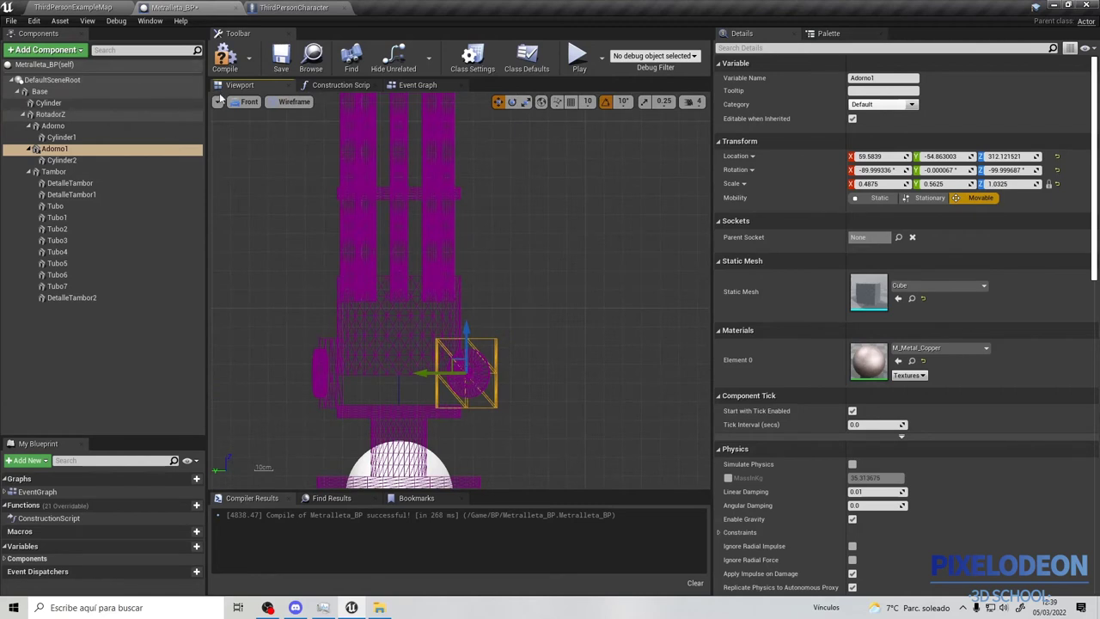
left_click(249, 102)
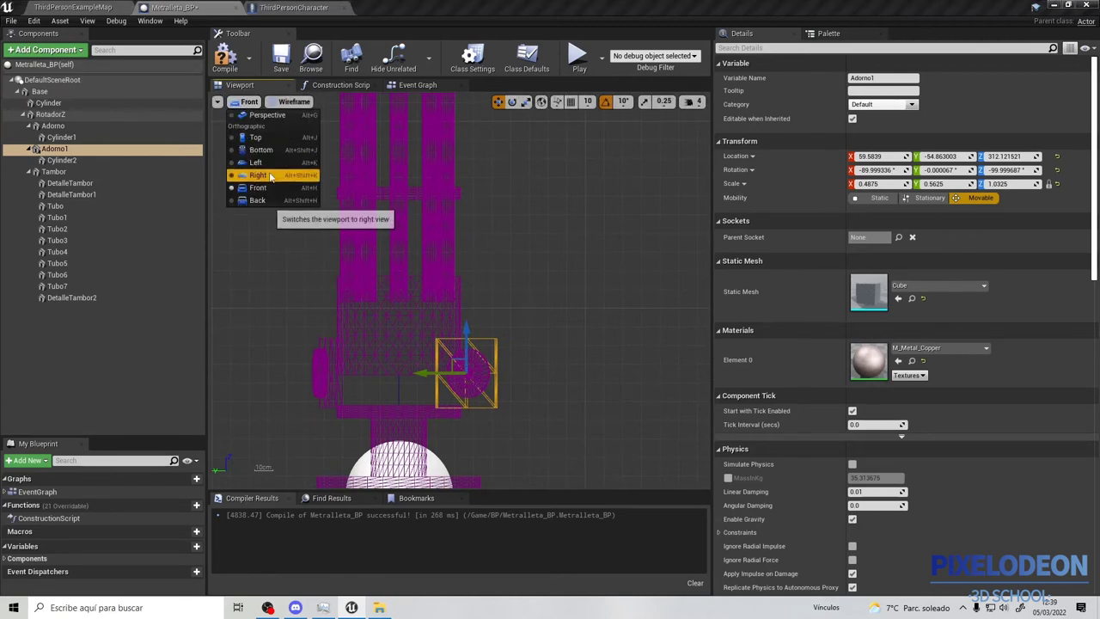
left_click(269, 175)
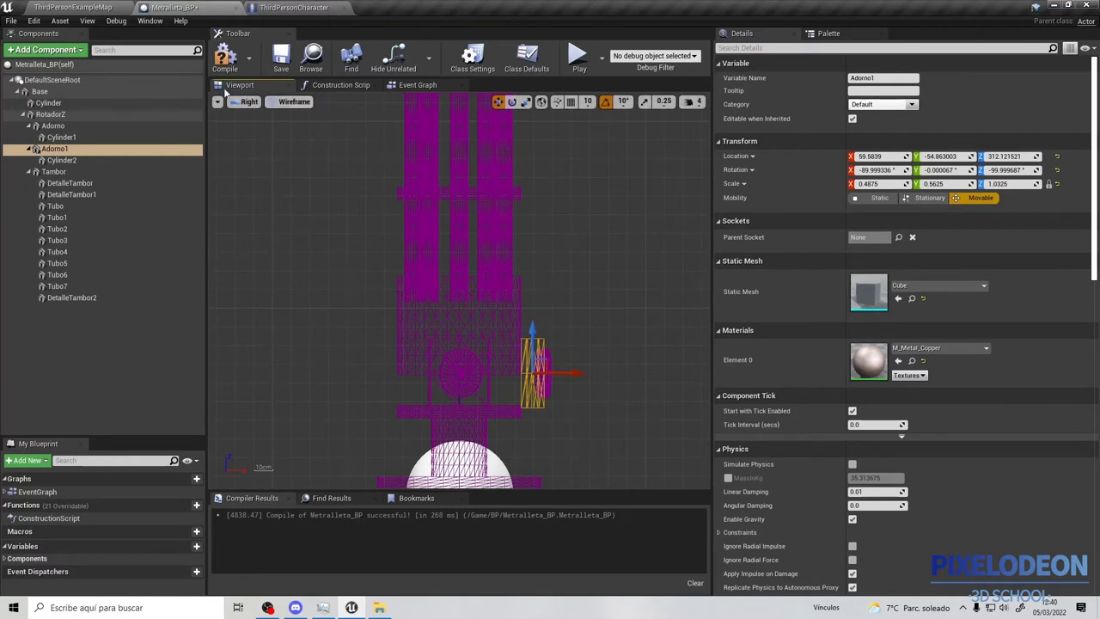
left_click(248, 102)
left_click(258, 117)
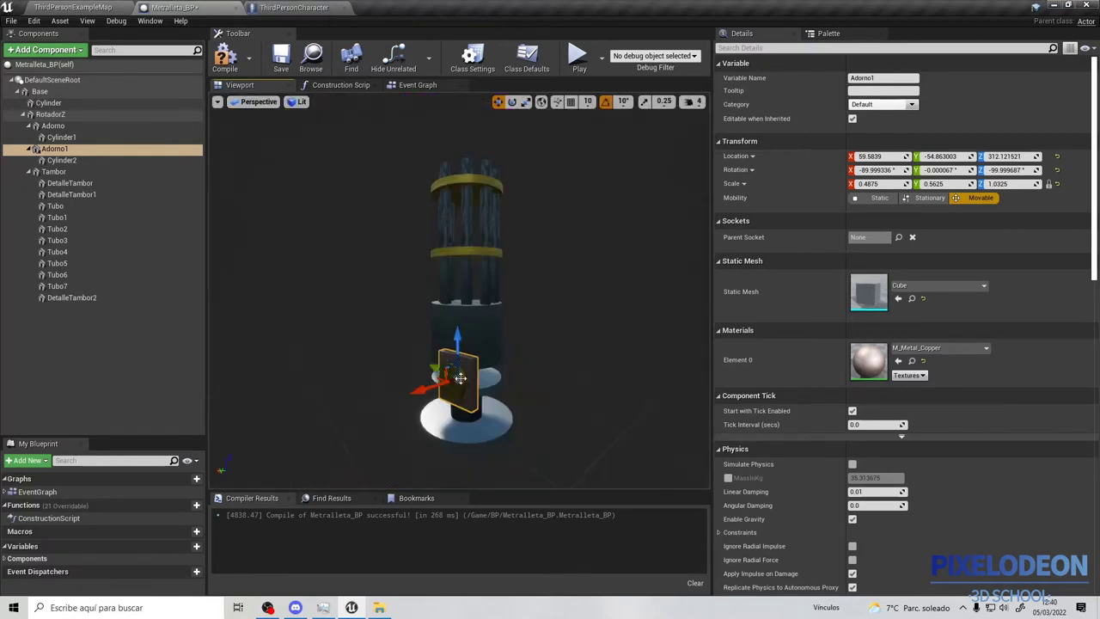
Push Adorno1 along Y snugly against the housing, easing it slightly inward along X
left_click_drag(458, 375, 411, 333)
right_click_drag(481, 338, 515, 326)
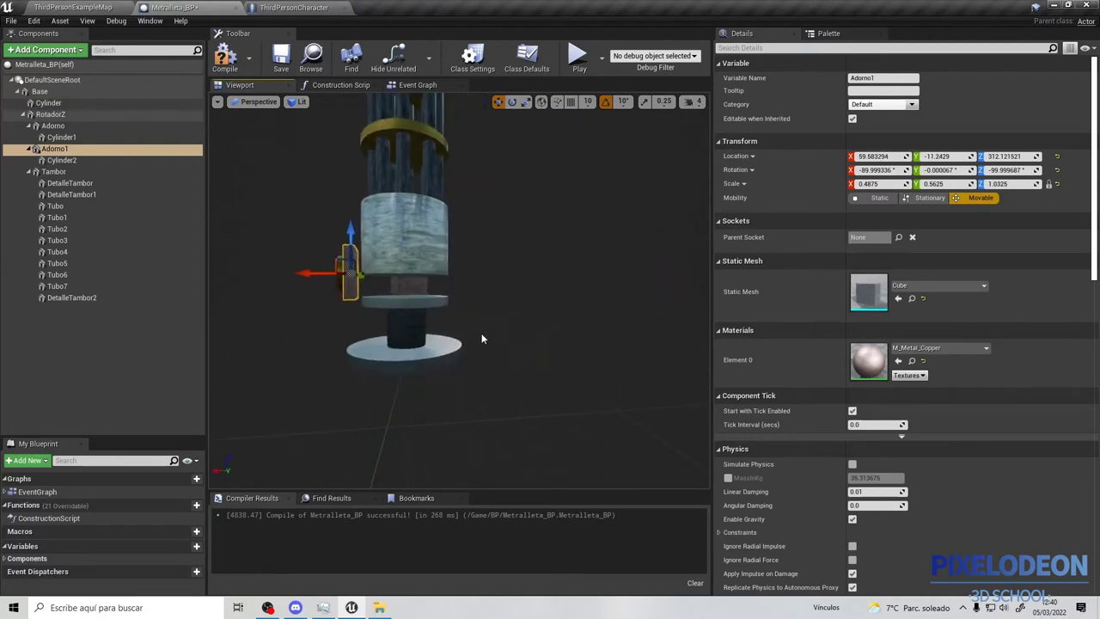
scroll(482, 338, "up", 2)
scroll(481, 336, "up", 2)
left_click_drag(255, 335, 266, 334)
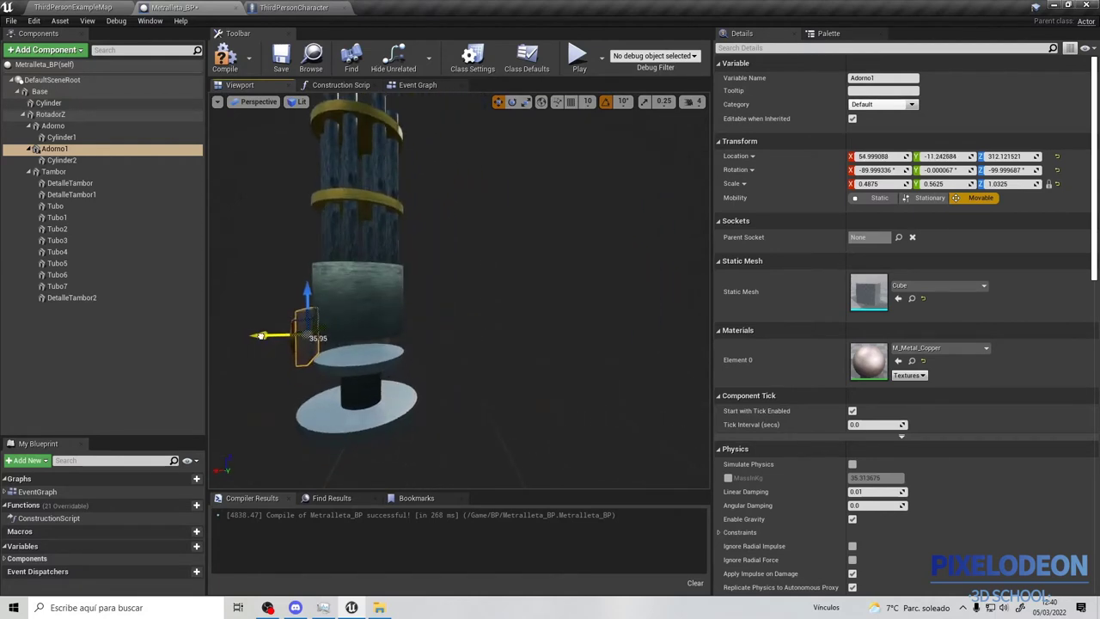
Delete the original Adorno ornament and its leftover Cylinder1
right_click_drag(266, 335, 370, 339)
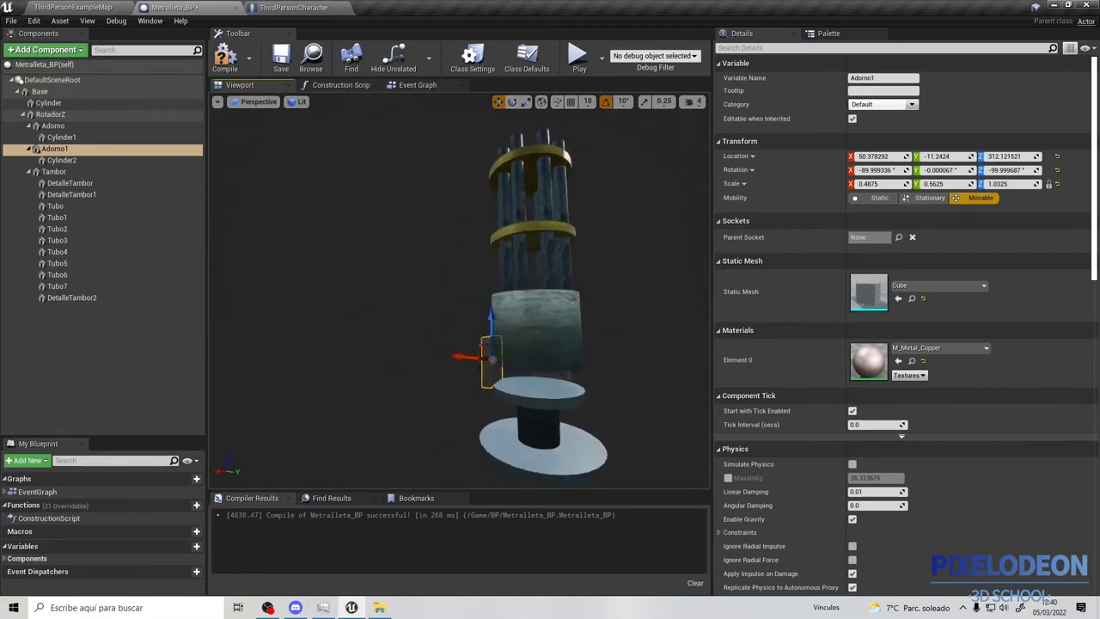
scroll(370, 338, "down", 5)
middle_click_drag(460, 376, 422, 338)
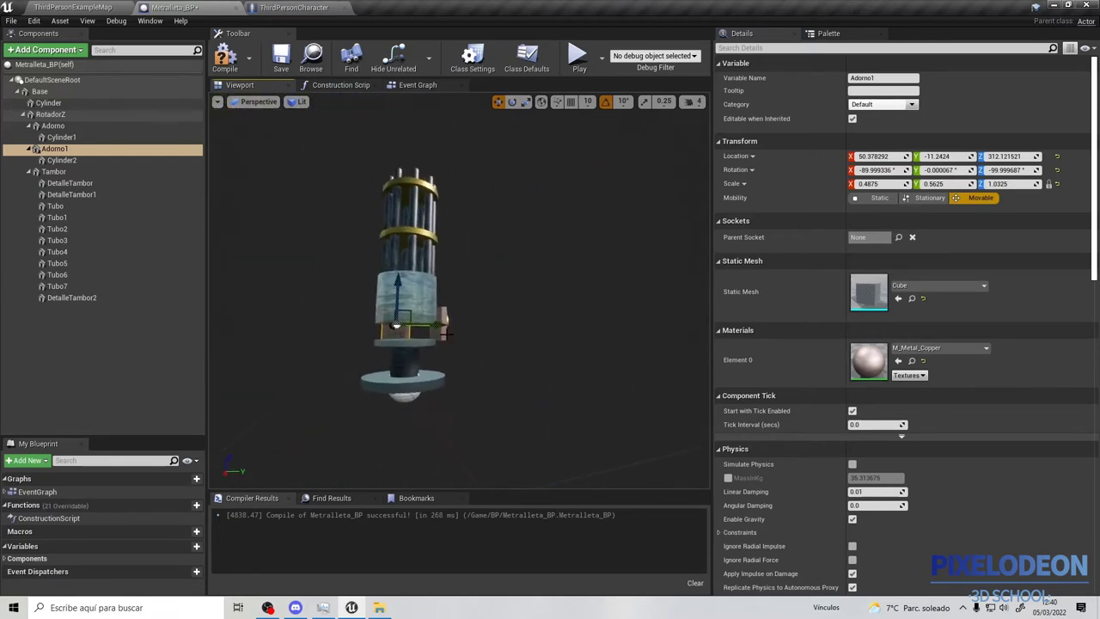
left_click(442, 327)
key("Delete")
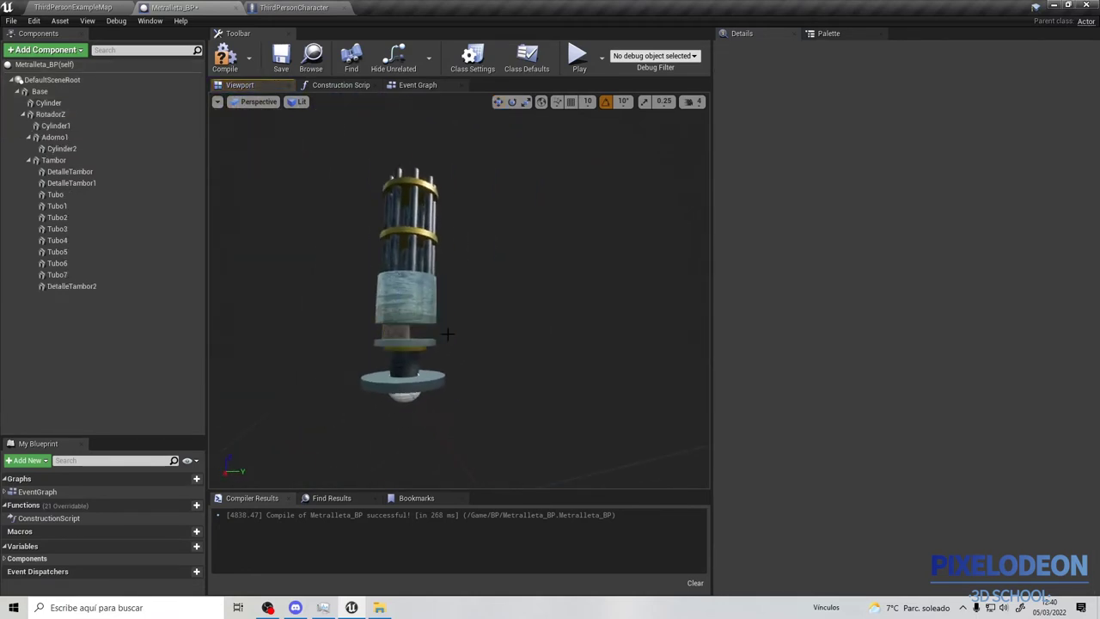
left_click_drag(406, 333, 378, 315)
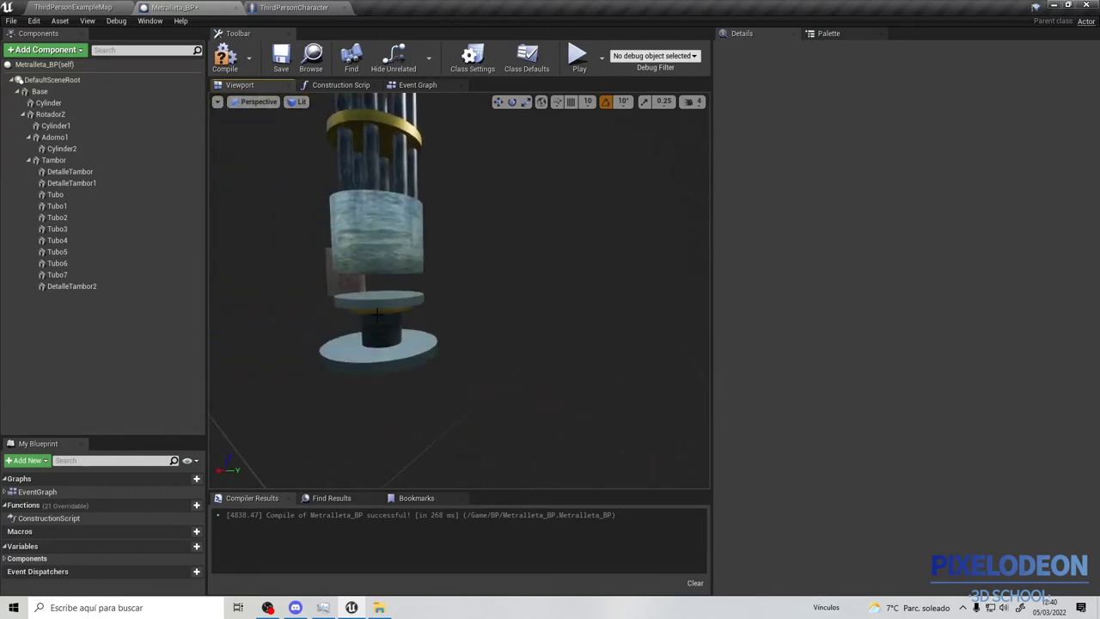
left_click(391, 311)
key("Delete")
mouse_move(391, 311)
left_mouse_down()
mouse_move(417, 283)
mouse_move(482, 292)
left_mouse_up()
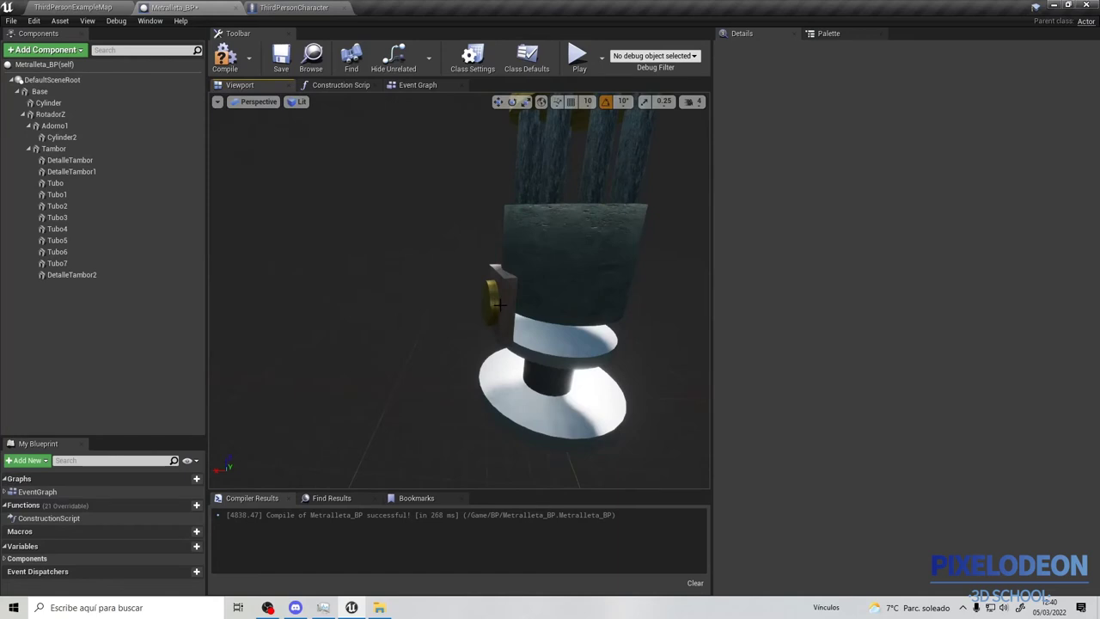
left_click(499, 303)
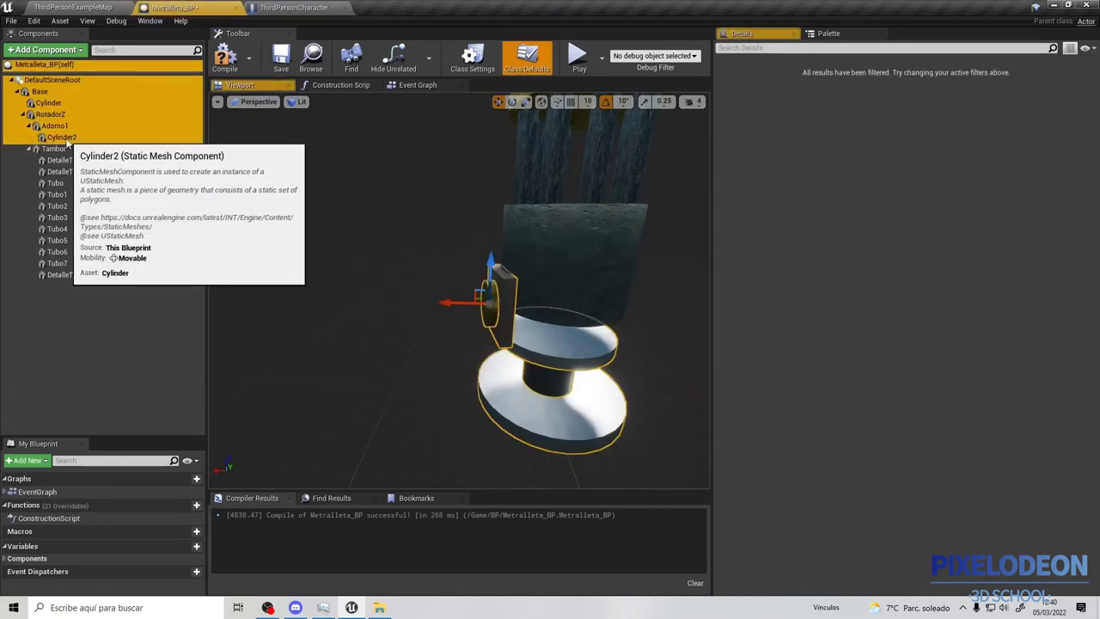
Duplicate Adorno1 and its cylinder as Adorno2 and attach it under Adorno1
left_click(77, 140, "ctrl")
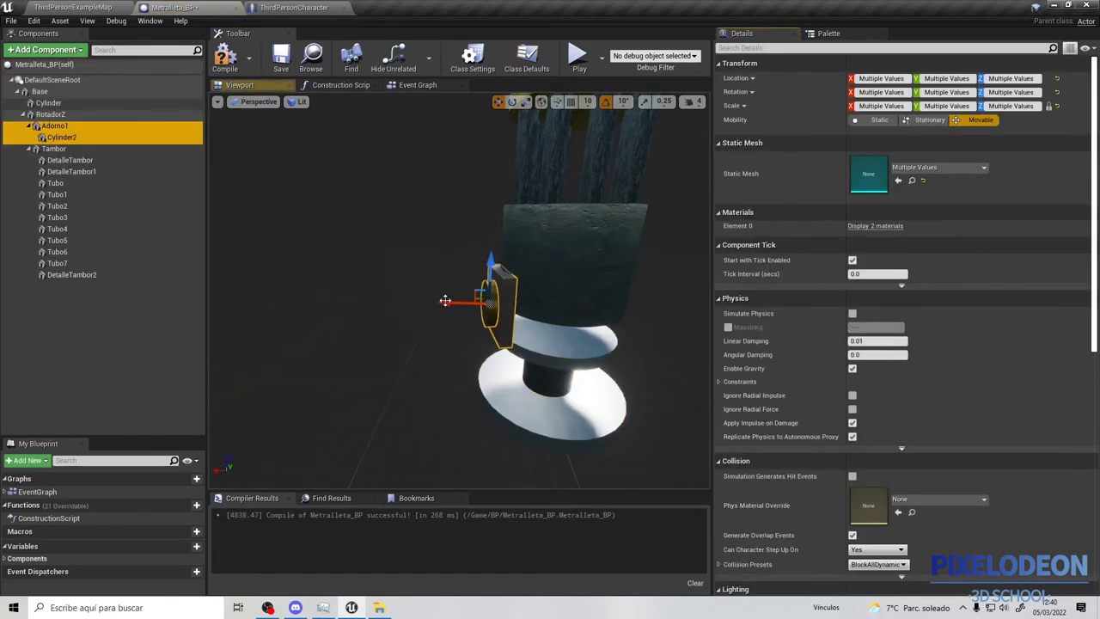
right_click(77, 139)
mouse_move(86, 140)
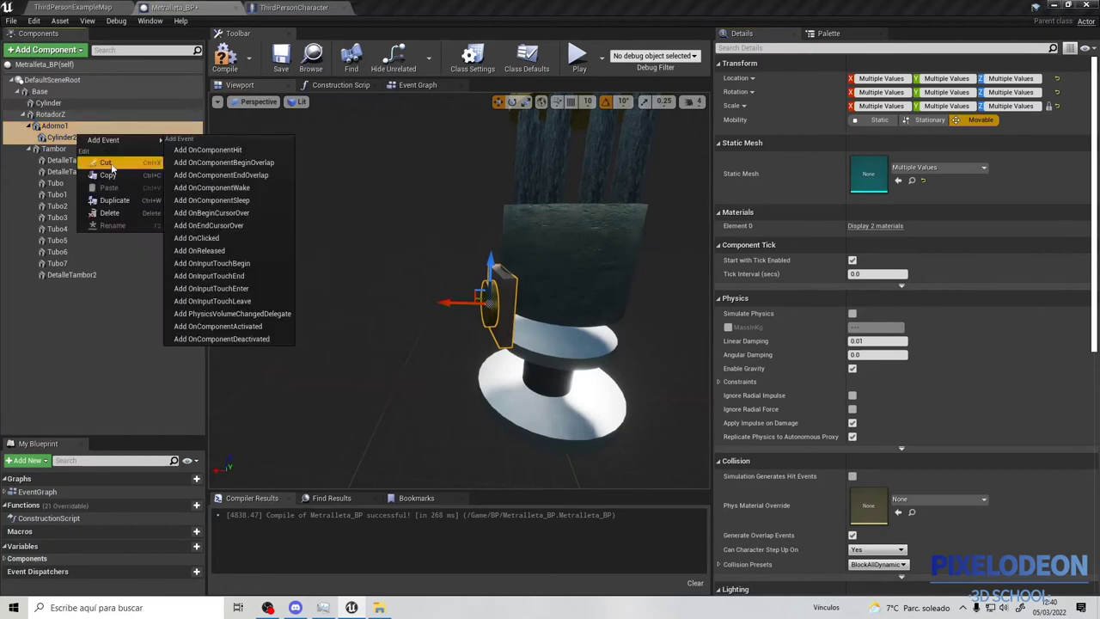
left_click(116, 198)
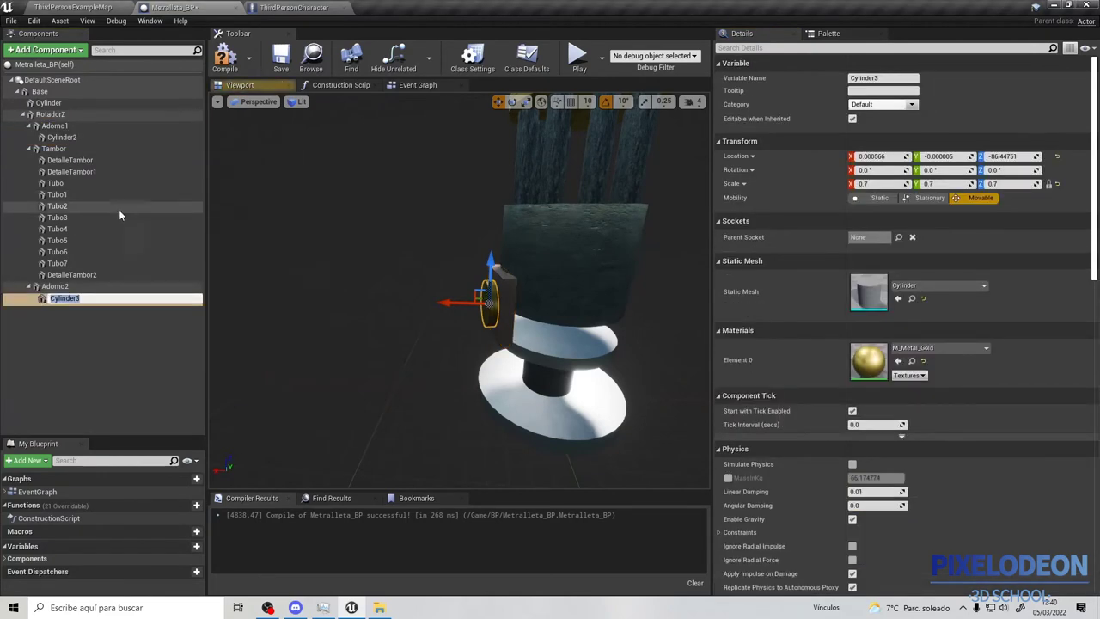
left_click(54, 348)
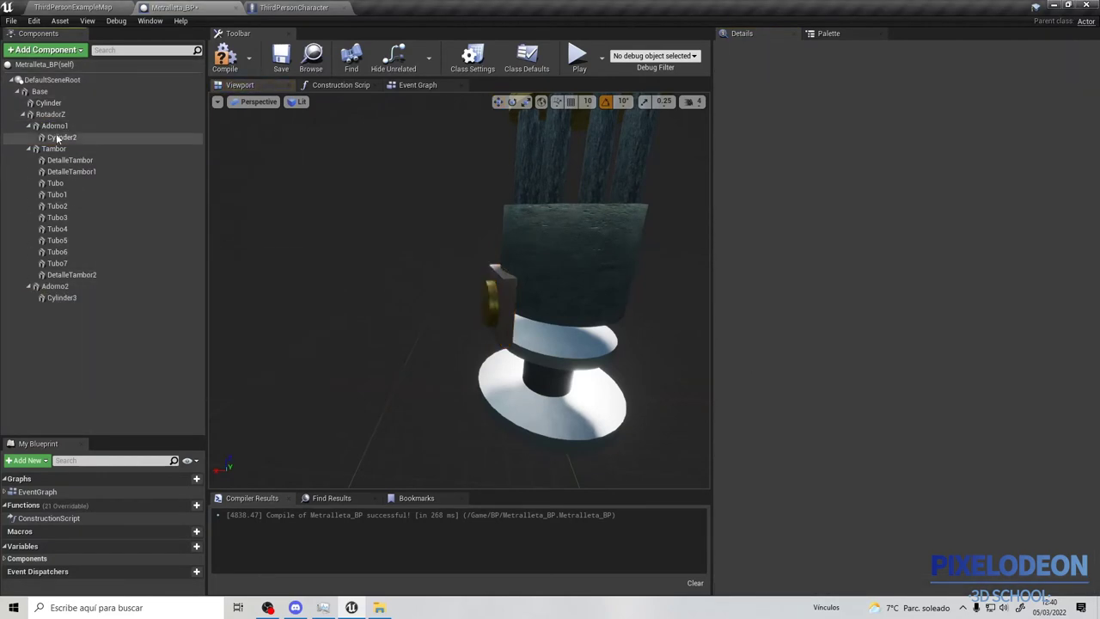
left_click_drag(54, 286, 69, 117)
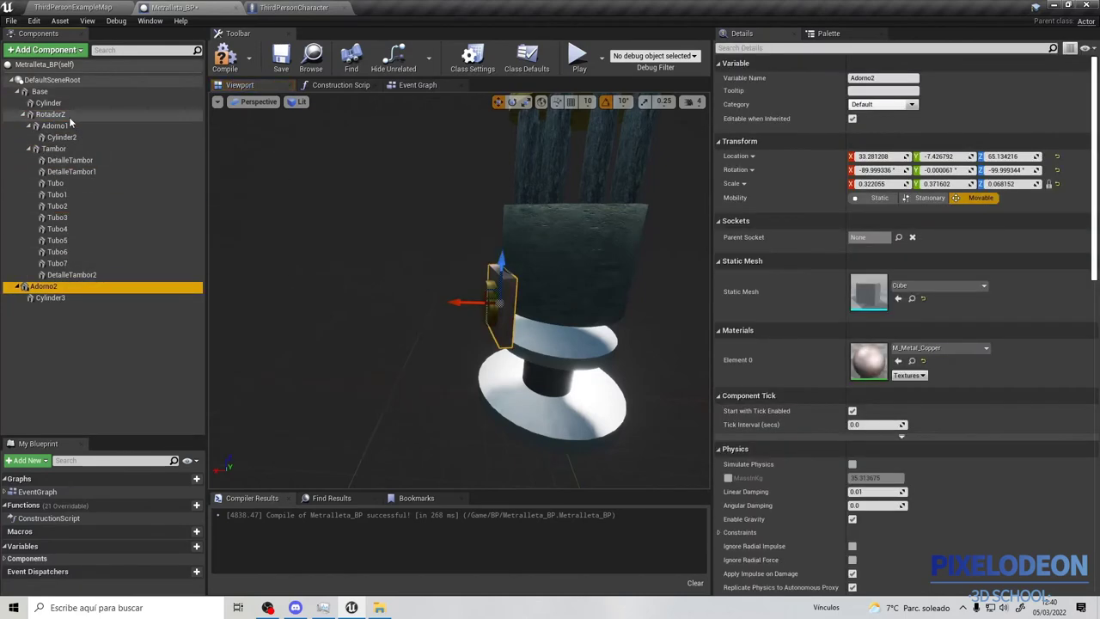
left_click_drag(47, 292, 60, 129)
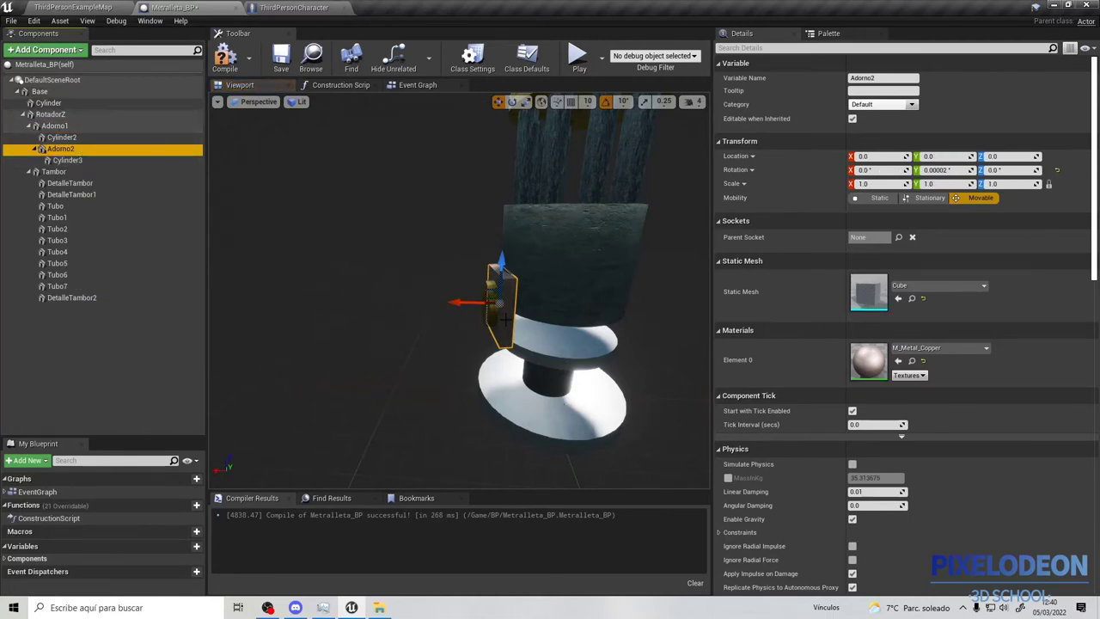
Move Adorno2 to the opposite side of the housing and rotate it to 180 degrees
left_click_drag(453, 301, 572, 308)
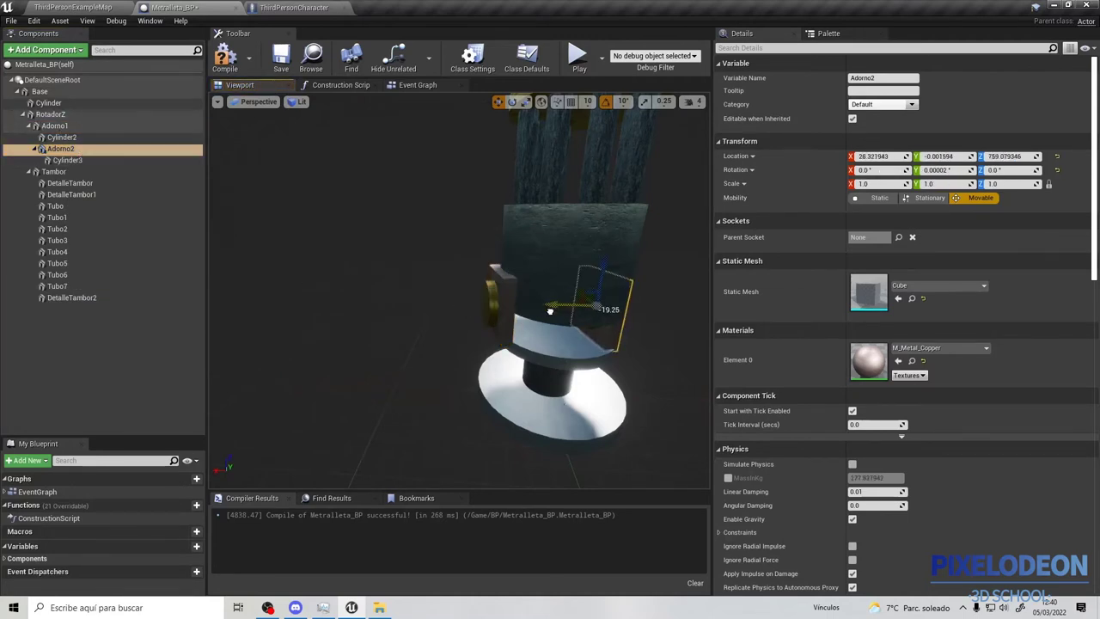
right_click_drag(552, 352, 551, 358)
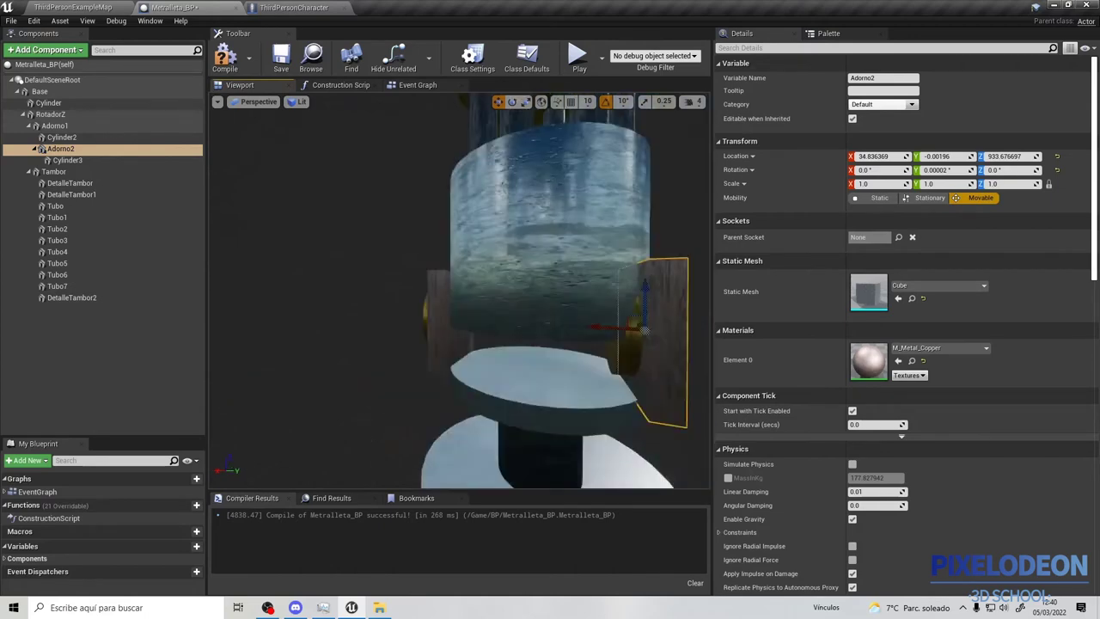
scroll(552, 359, "down", 2)
key("e")
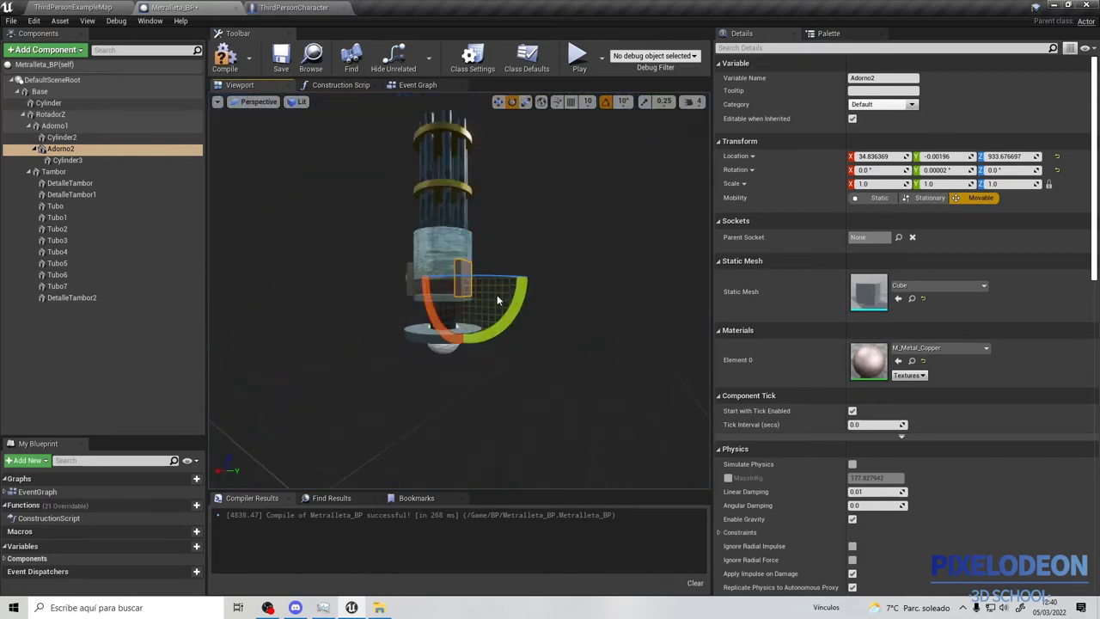
left_click_drag(496, 277, 501, 275)
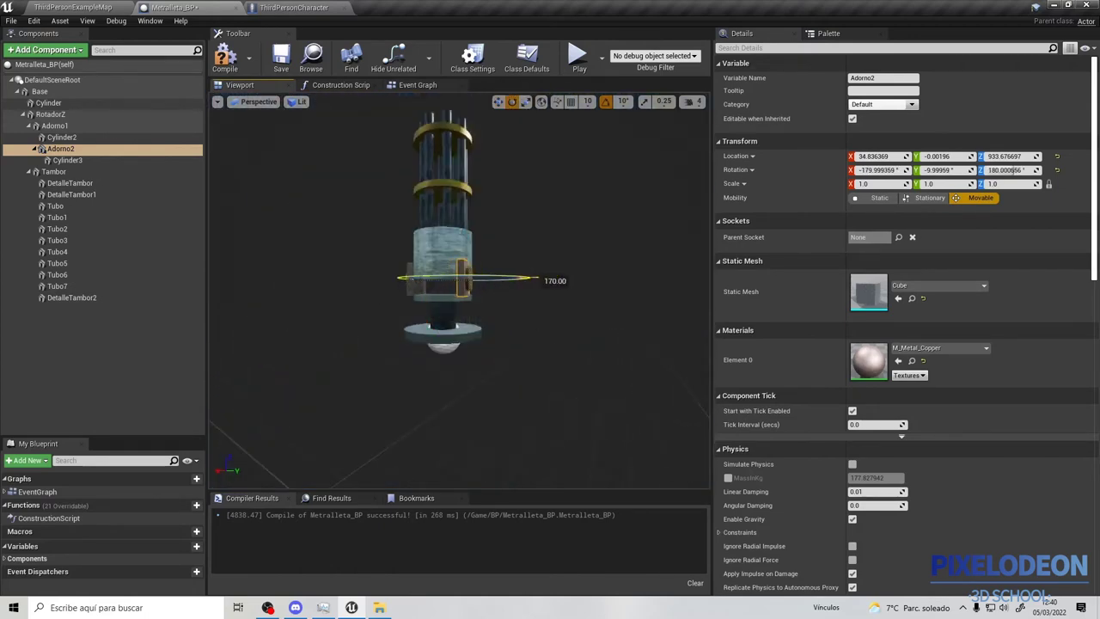
mouse_move(539, 277)
right_mouse_down()
mouse_move(561, 269)
mouse_move(487, 344)
right_mouse_up()
right_click_drag(396, 333, 432, 322)
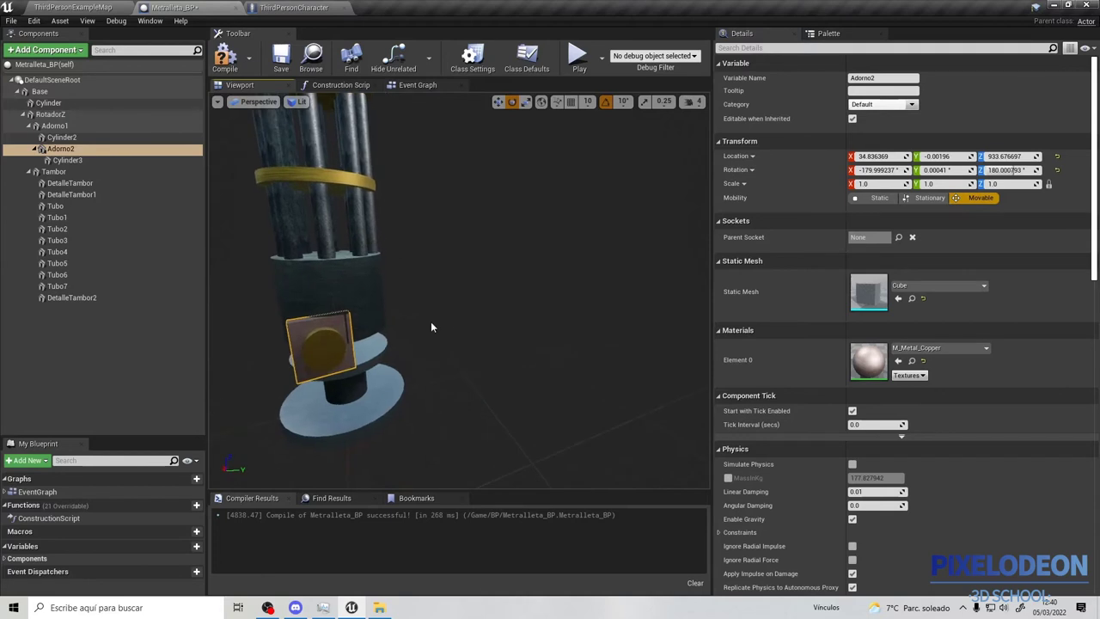
Select Adorno1 and Adorno2 together and slide them sideways along Y
left_click(77, 128, "ctrl")
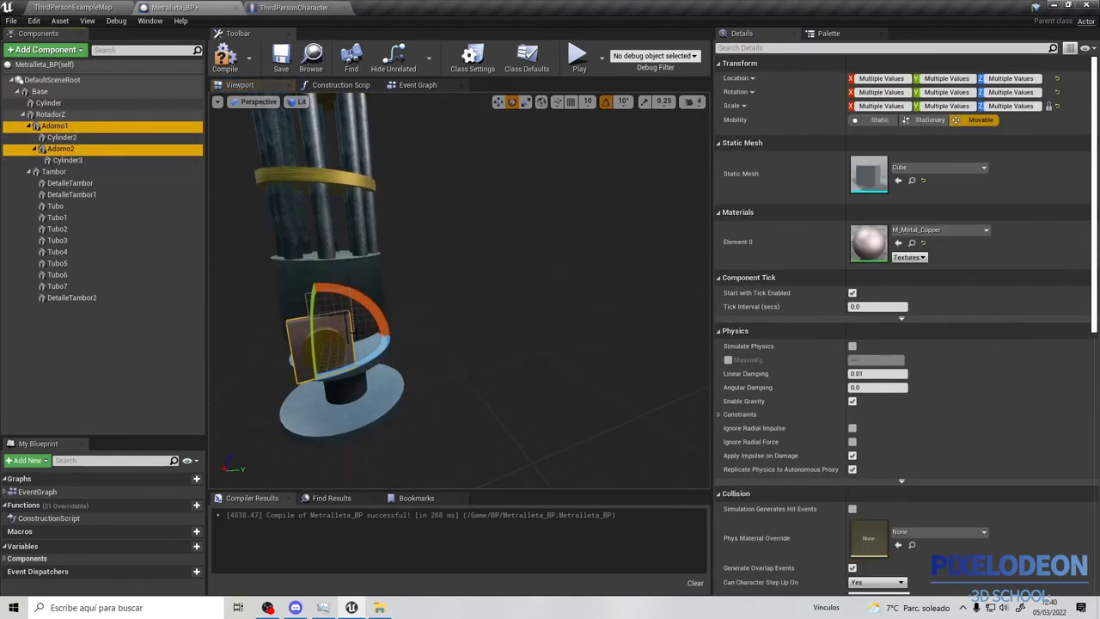
left_click(499, 101)
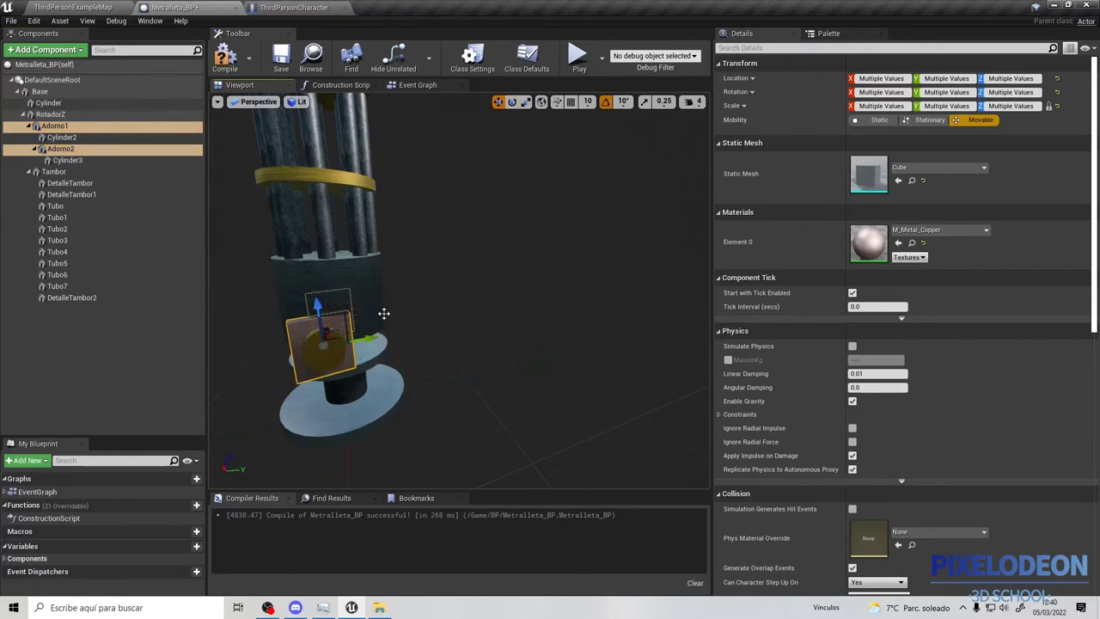
scroll(369, 332, "up", 2)
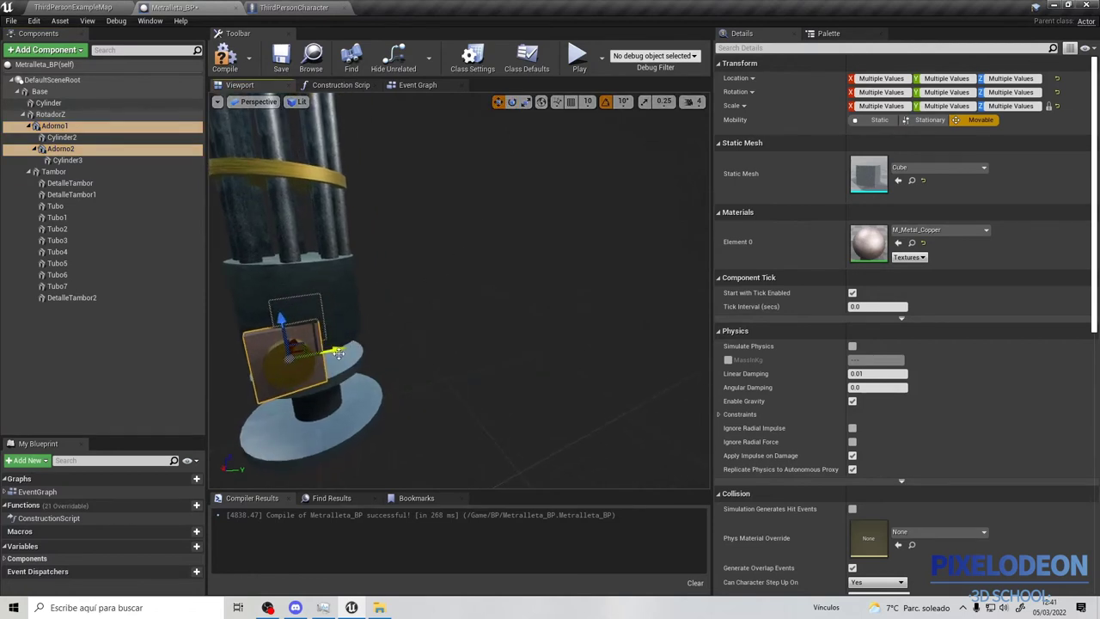
mouse_move(340, 350)
left_mouse_down()
mouse_move(442, 319)
mouse_move(413, 344)
mouse_move(434, 233)
left_mouse_up()
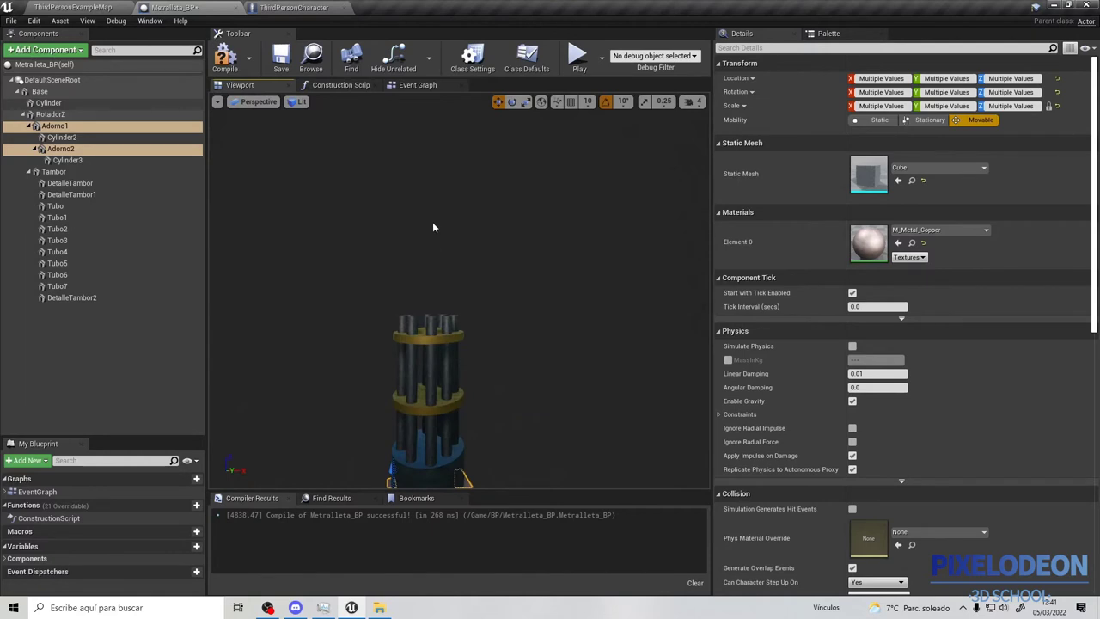
Rewire the multiply result to Roll and feed Clamp Angle from the Roll rotation
left_click(436, 85)
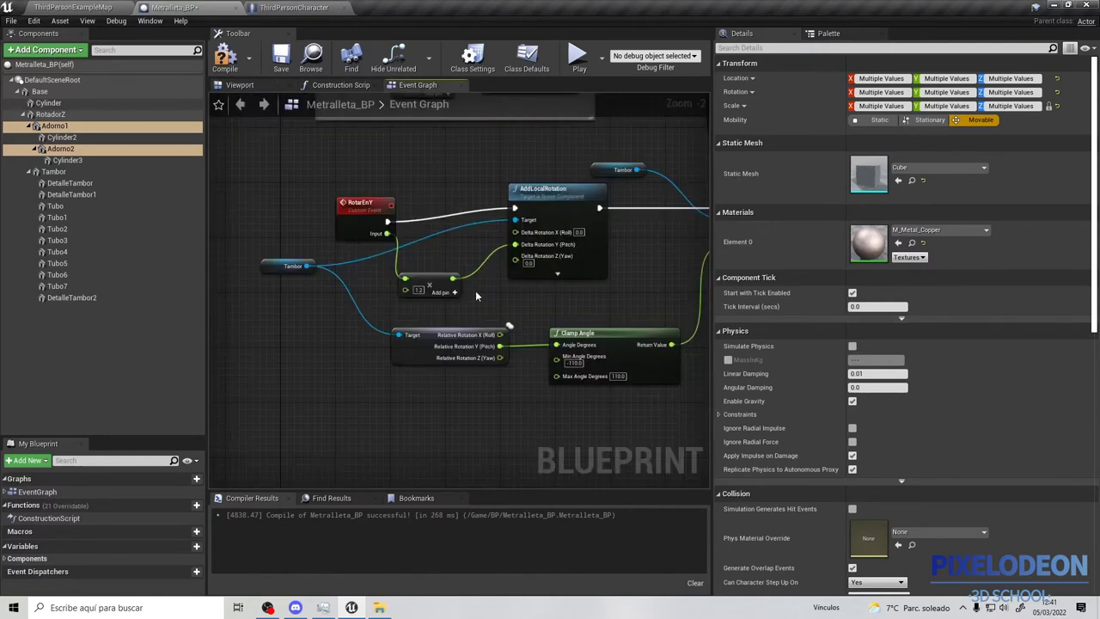
left_click_drag(514, 244, 516, 231, "ctrl")
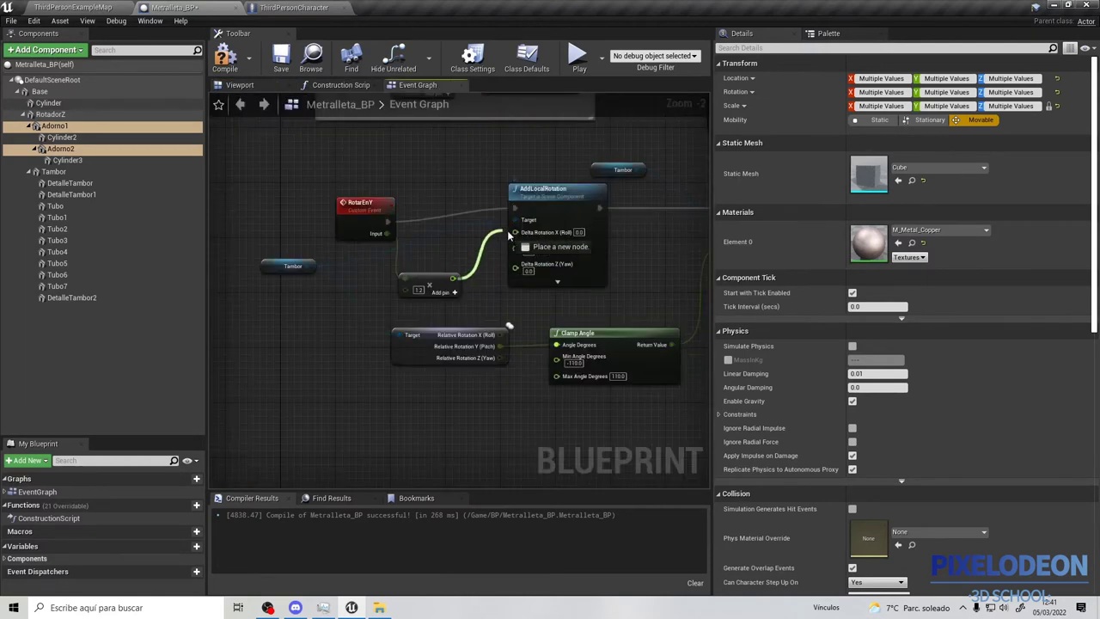
right_click_drag(531, 347, 444, 308)
mouse_move(403, 309)
left_mouse_down("ctrl")
mouse_move(413, 313)
mouse_move(412, 295)
left_mouse_up("ctrl")
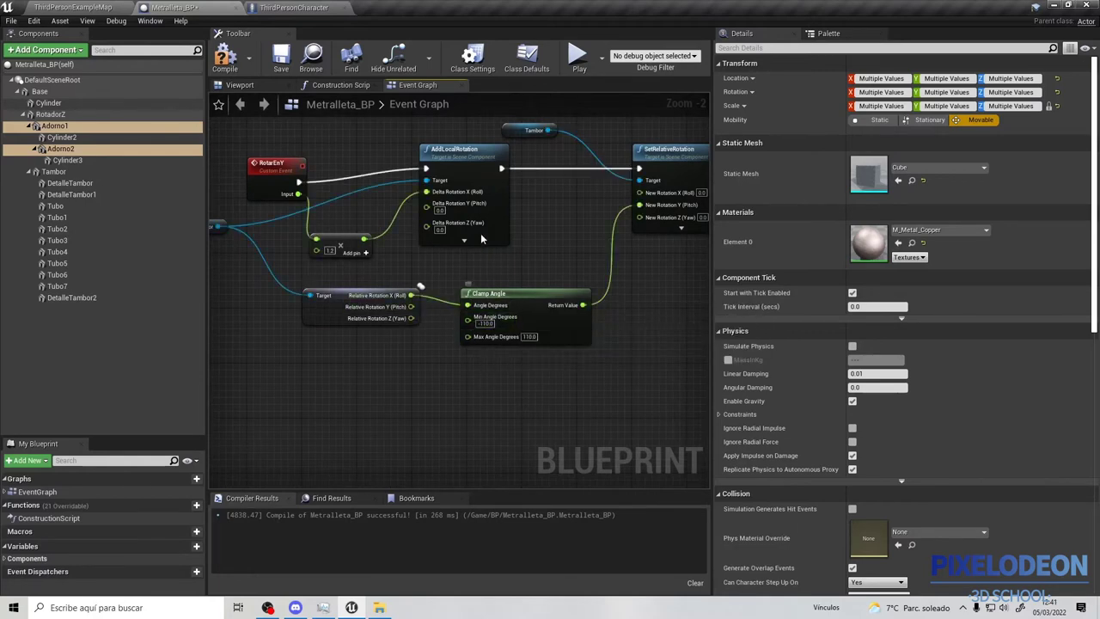
right_click_drag(563, 270, 579, 315)
right_click_drag(507, 243, 486, 332)
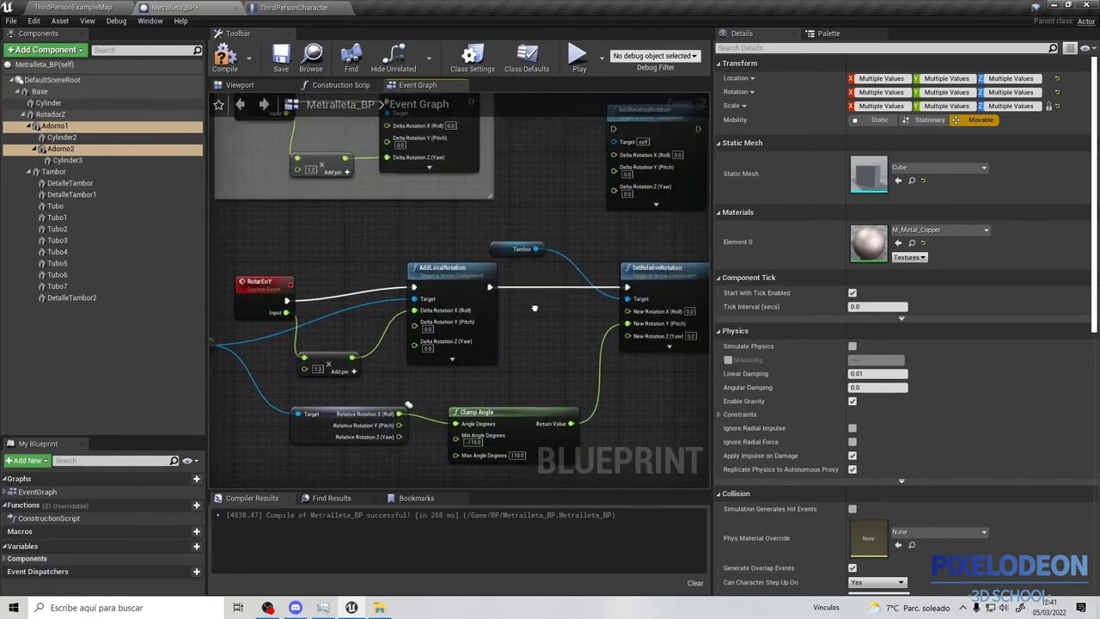
left_click_drag(485, 332, 518, 338)
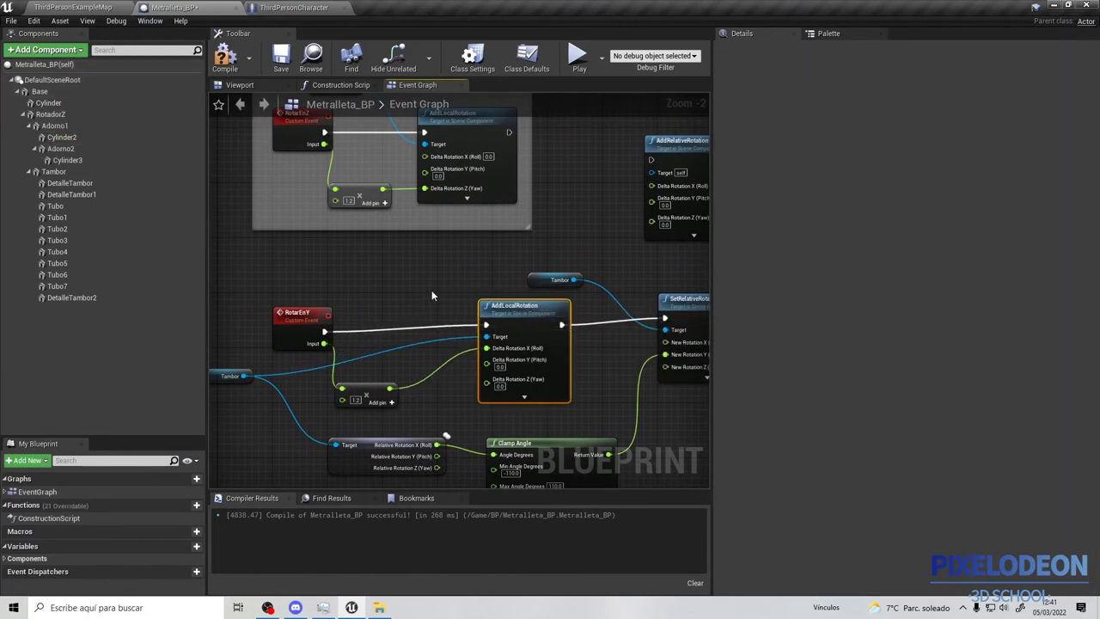
Add an AddRelativeRotation node for Tambor, split Delta Rotation, and wire the multiply result to Roll
right_click_drag(416, 312, 515, 297)
left_click_drag(342, 360, 306, 275)
type("a")
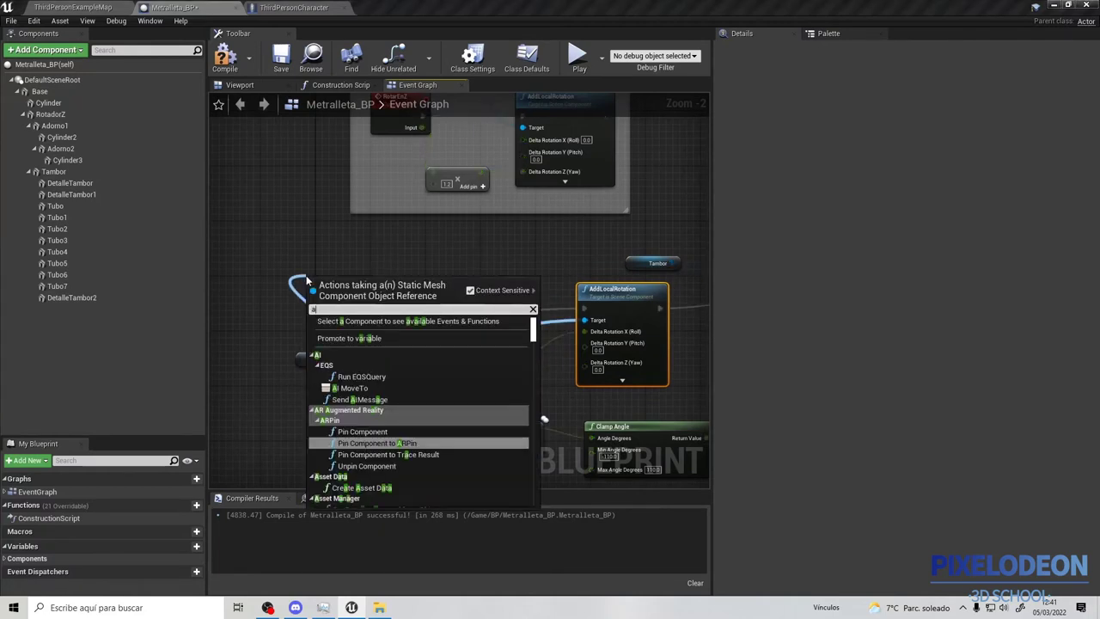
type("dd rela")
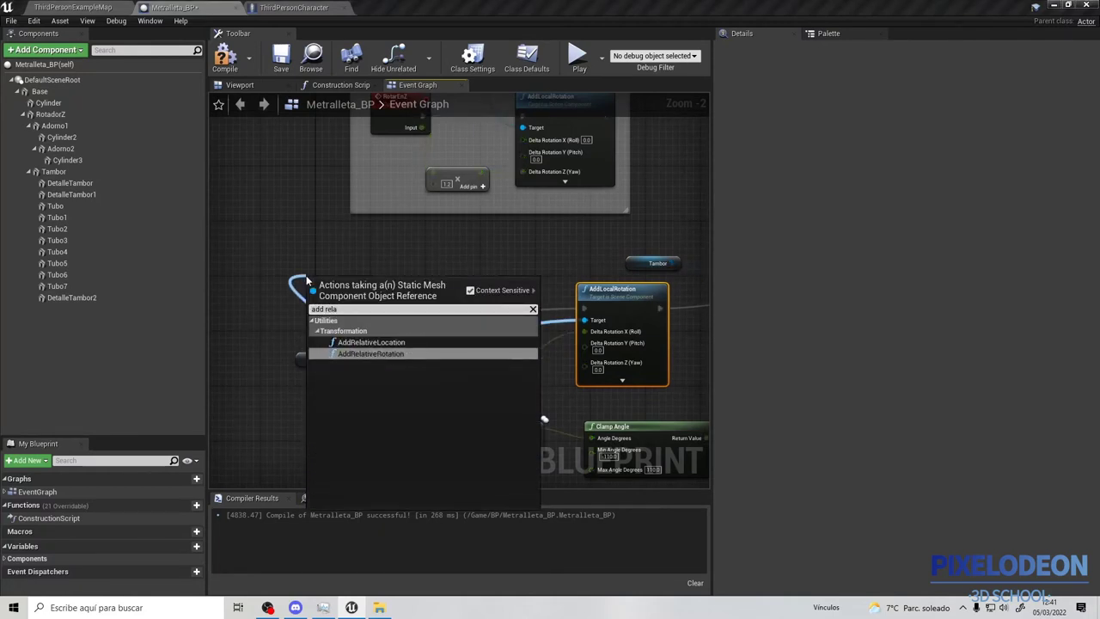
left_click(391, 354)
left_click_drag(366, 295, 552, 248)
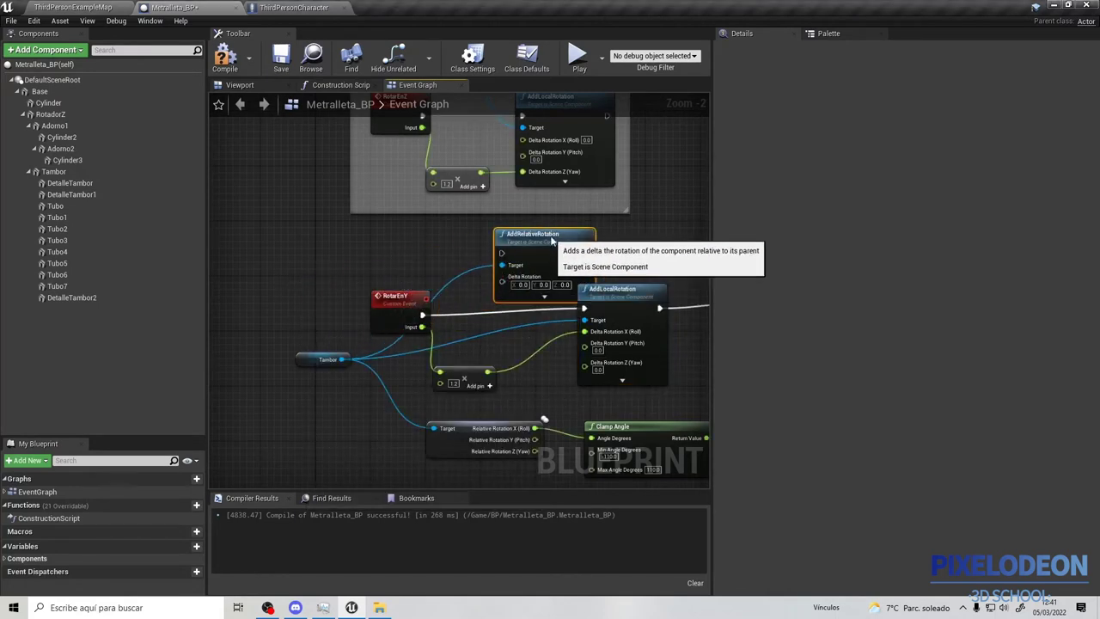
right_click(505, 289)
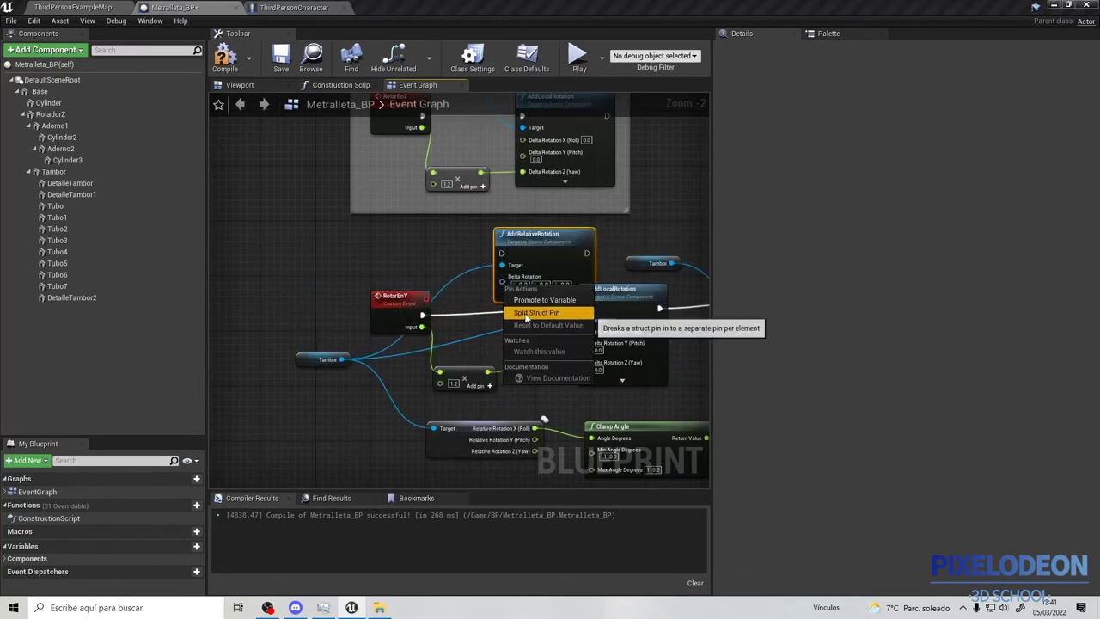
left_click(524, 312)
left_click_drag(589, 344, 502, 277, "ctrl")
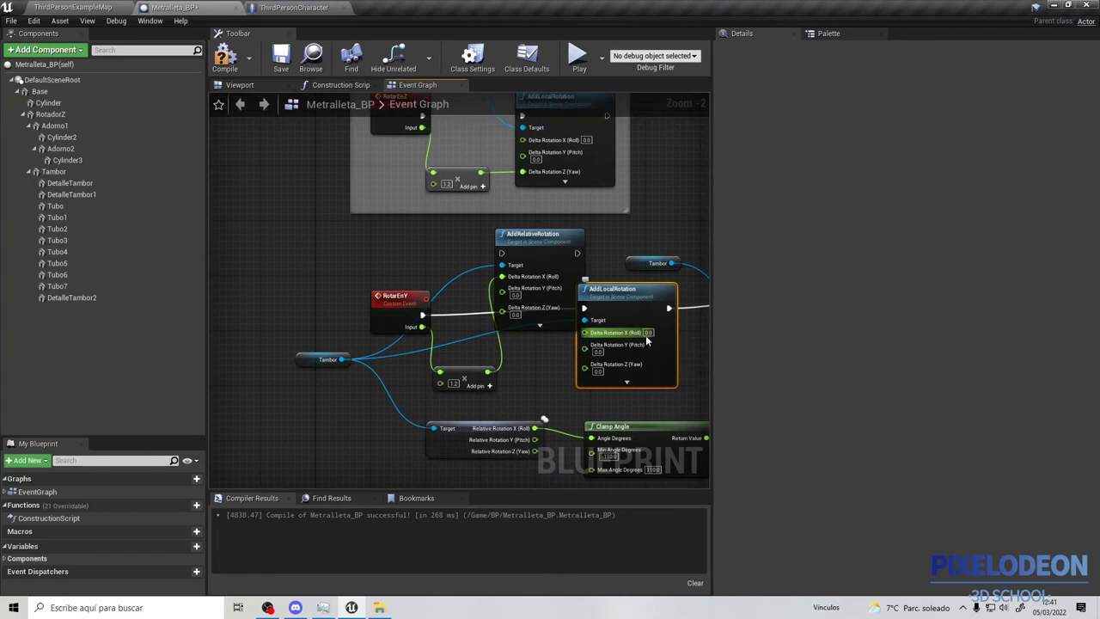
Delete AddLocalRotation, chain RotarEnY through AddRelativeRotation into SetRelativeRotation, then compile and save
key("Delete")
mouse_move(547, 254)
left_mouse_down()
mouse_move(573, 262)
mouse_move(594, 309)
left_mouse_up()
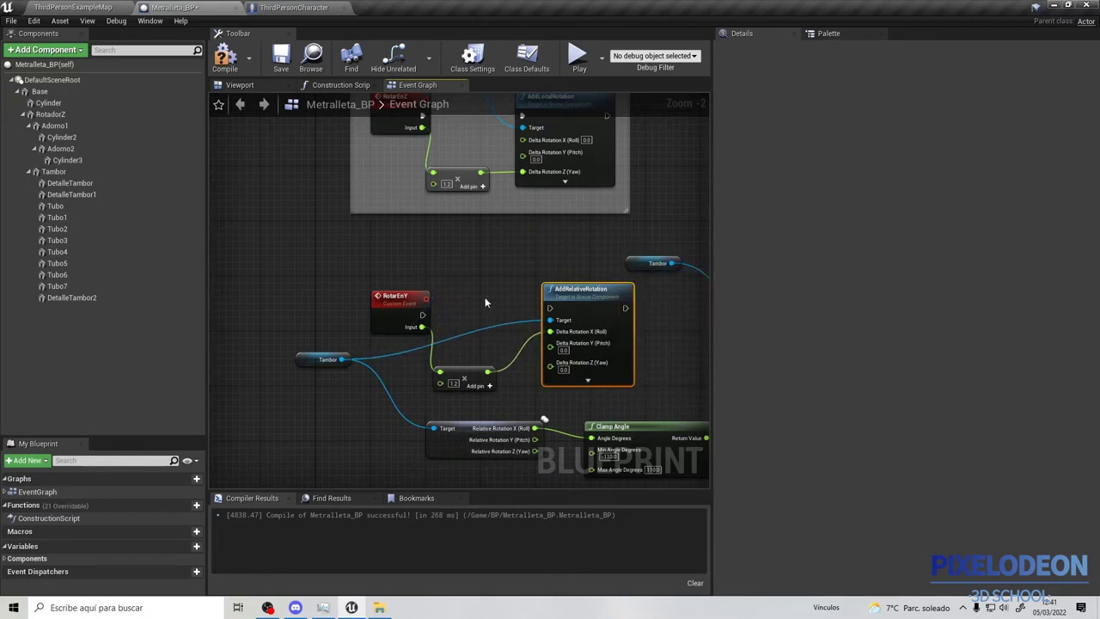
left_click_drag(421, 314, 551, 311)
right_click_drag(640, 322, 407, 300)
mouse_move(392, 286)
left_mouse_down()
mouse_move(534, 285)
mouse_move(532, 304)
left_mouse_up()
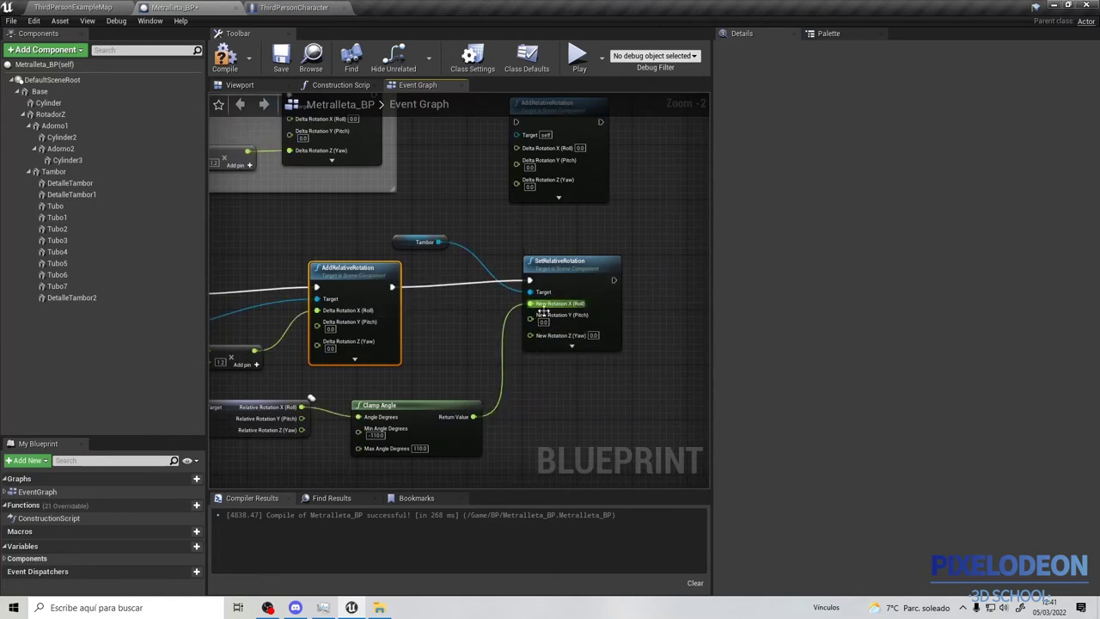
scroll(446, 321, "down", 2)
left_click(225, 57)
left_click(281, 57)
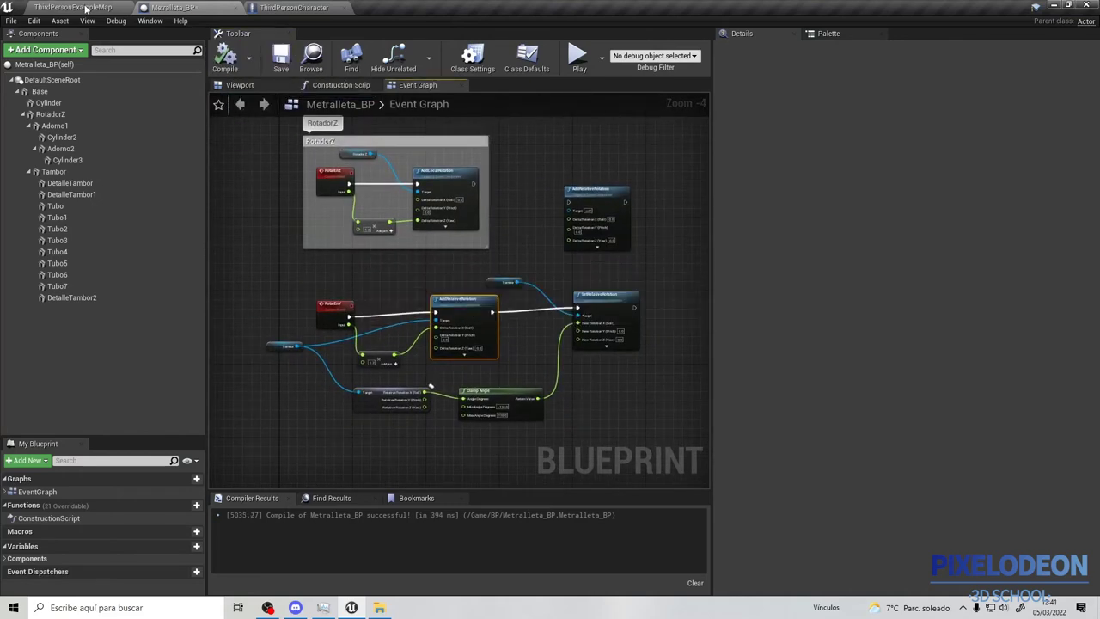
Play-test ThirdPersonExampleMap to watch the turret barrels tilt, then stop the session
left_click(86, 8)
left_click(701, 41)
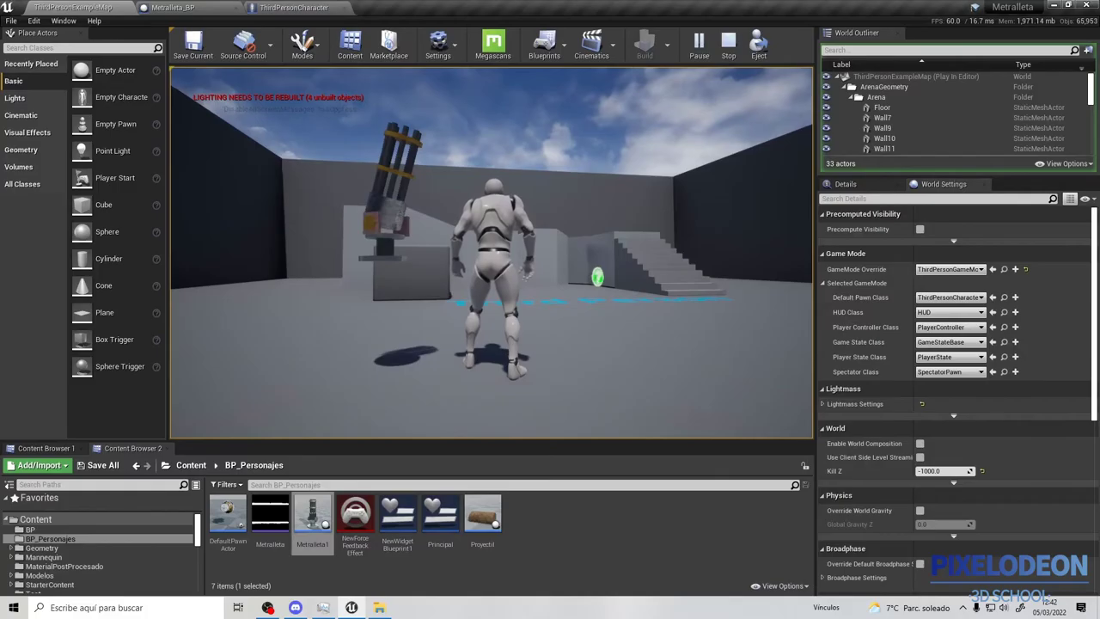
key("Escape")
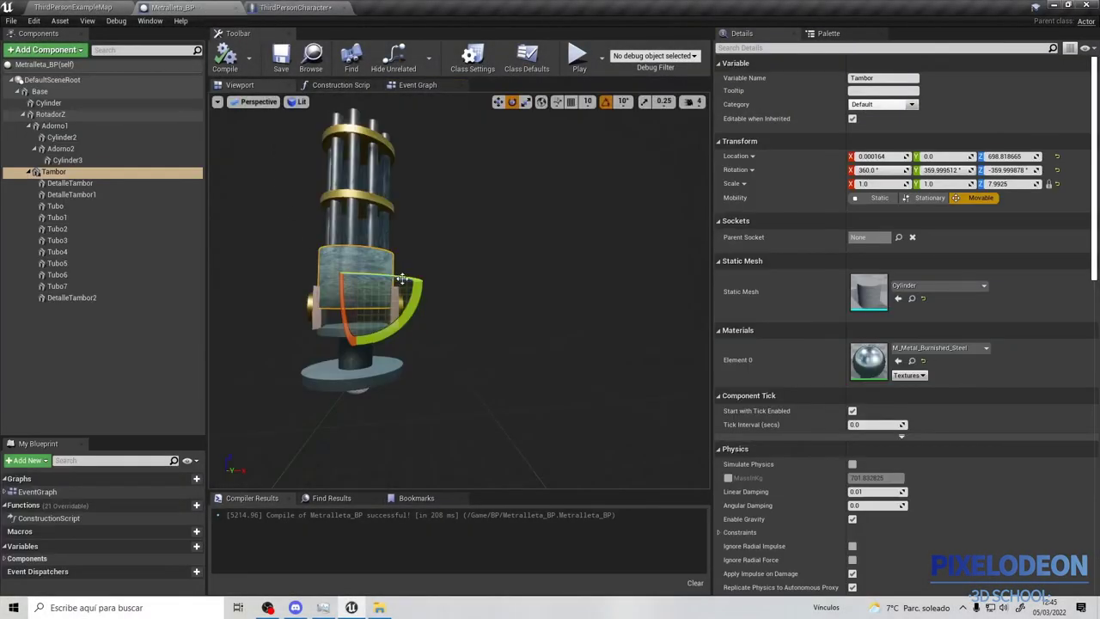
Spin the Tambor drum in the viewport, then recompile Metralleta_BP and view its event graph
mouse_move(407, 279)
left_mouse_down()
mouse_move(267, 281)
mouse_move(413, 276)
left_mouse_up()
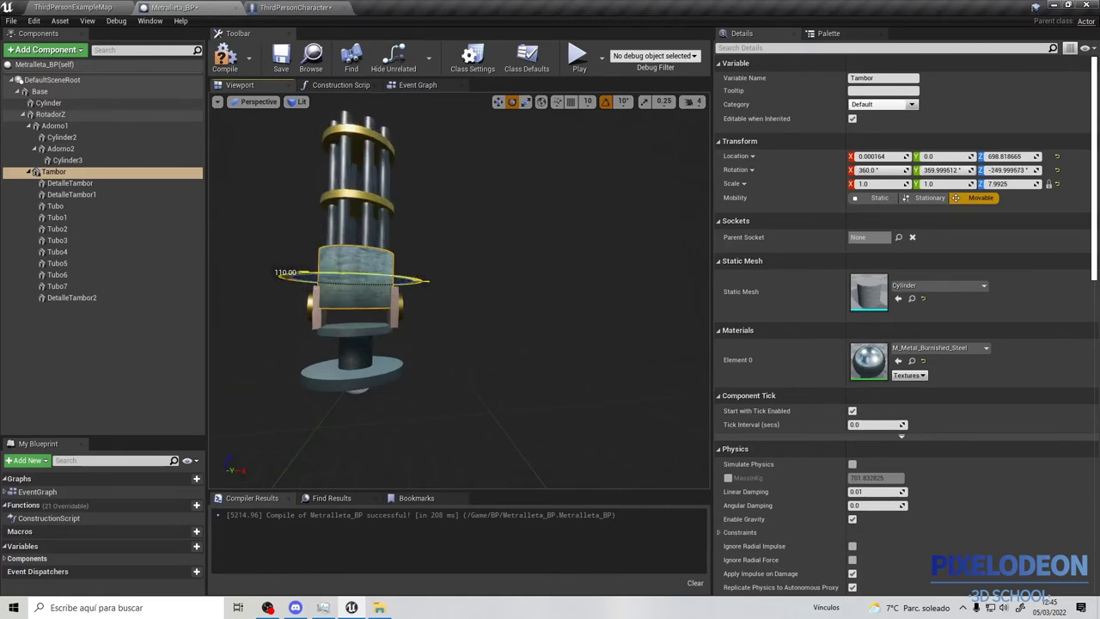
left_click_drag(413, 277, 402, 278)
left_click(467, 268)
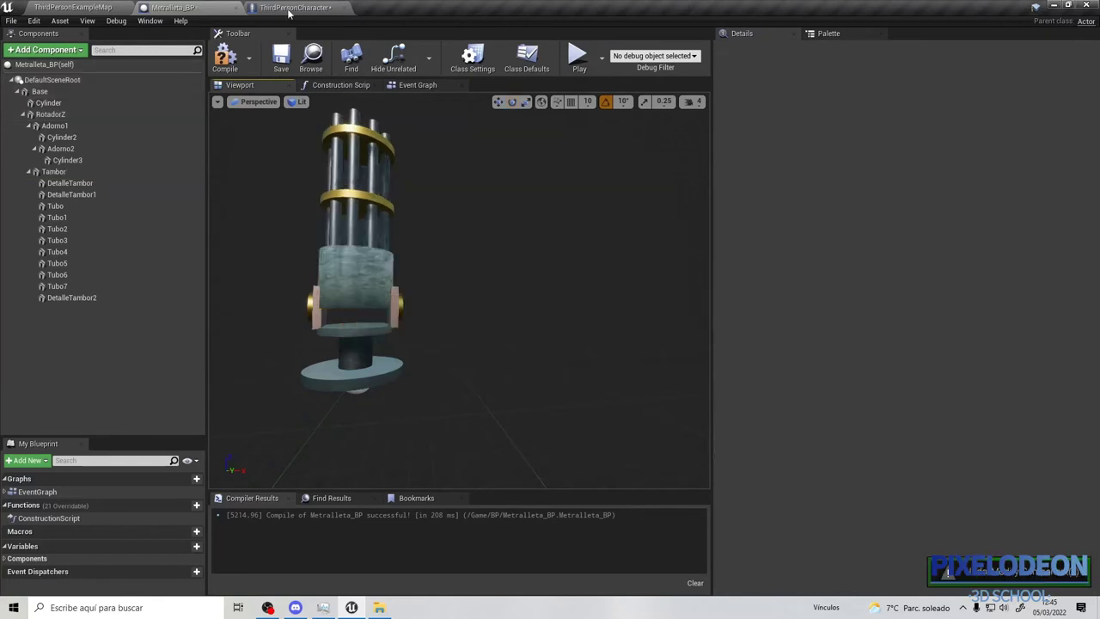
left_click(224, 56)
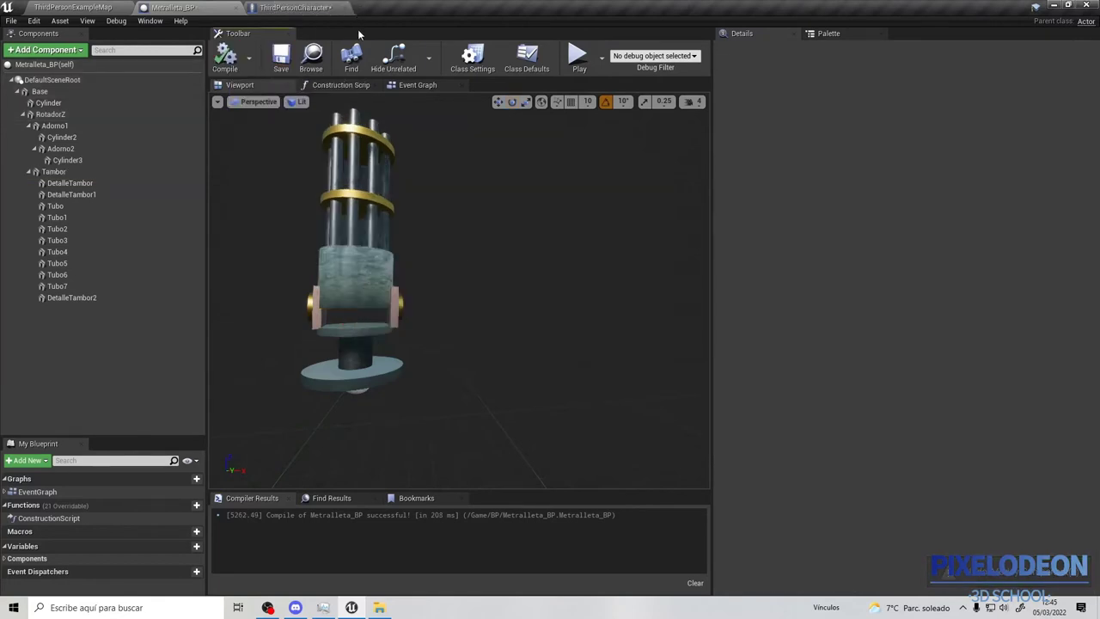
left_click(416, 86)
right_click_drag(316, 490, 345, 287)
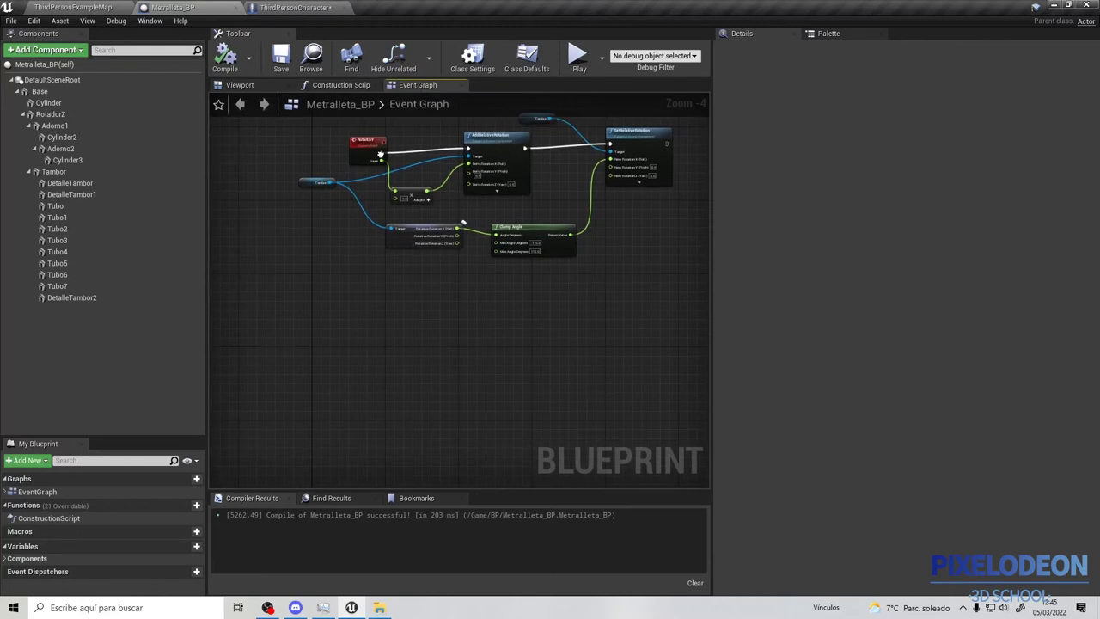
Add a custom event named RotacionTubos to the Metralleta_BP event graph
right_click(350, 270)
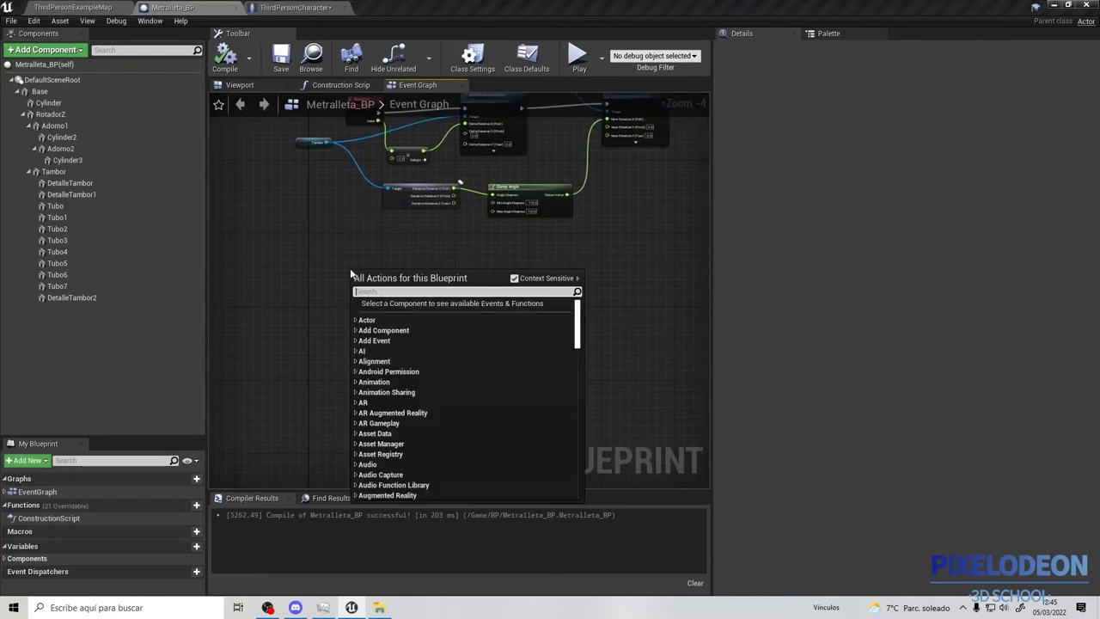
type("cus")
key("Return")
type("RotacionTubos")
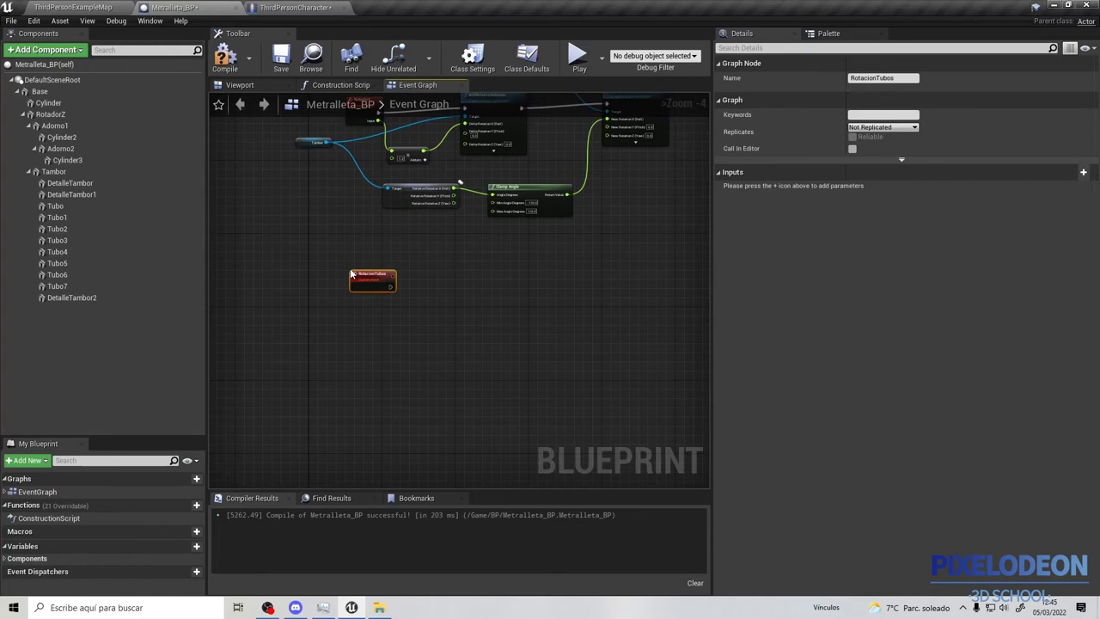
Add a second custom event named Deterner and compile the blueprint
scroll(370, 284, "up", 3)
right_click_drag(371, 285, 460, 241)
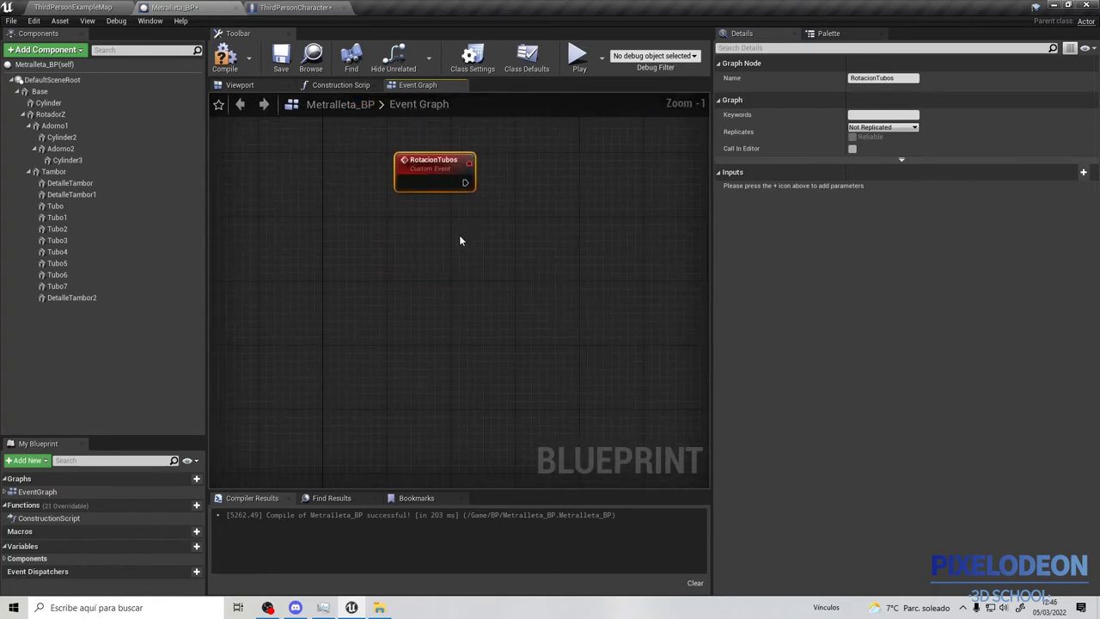
right_click(405, 281)
type("custo")
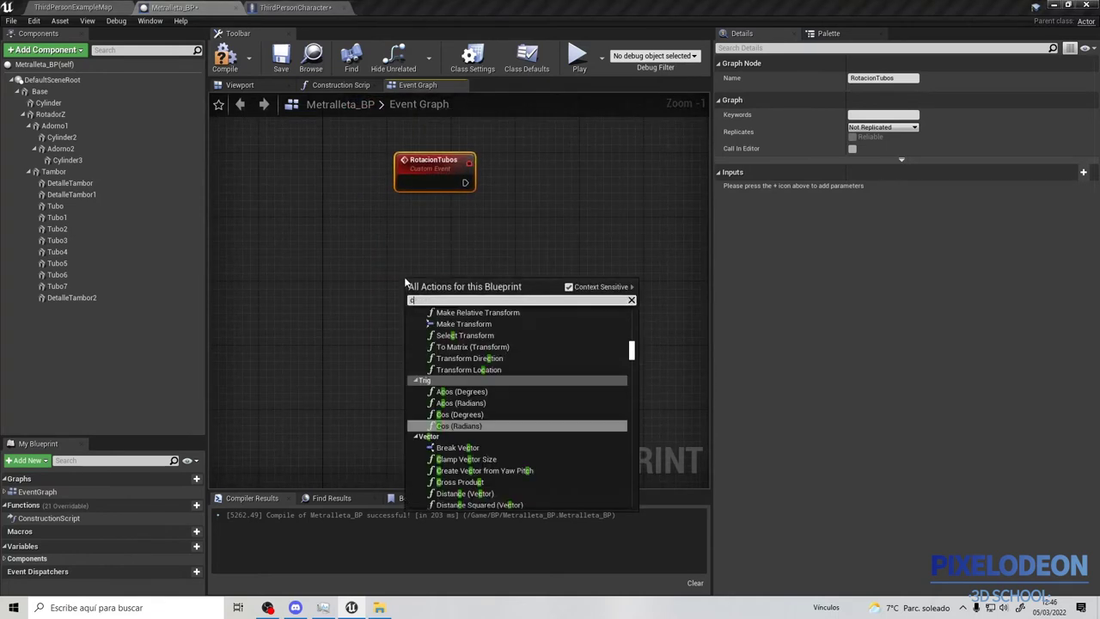
key("Return")
type("Deterner")
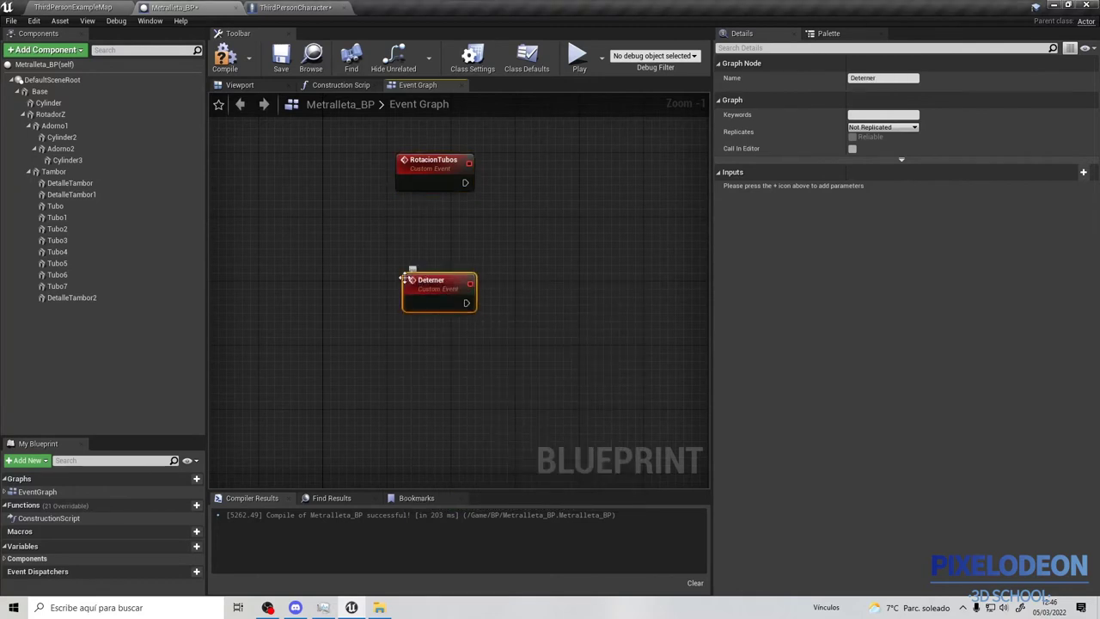
left_click(225, 59)
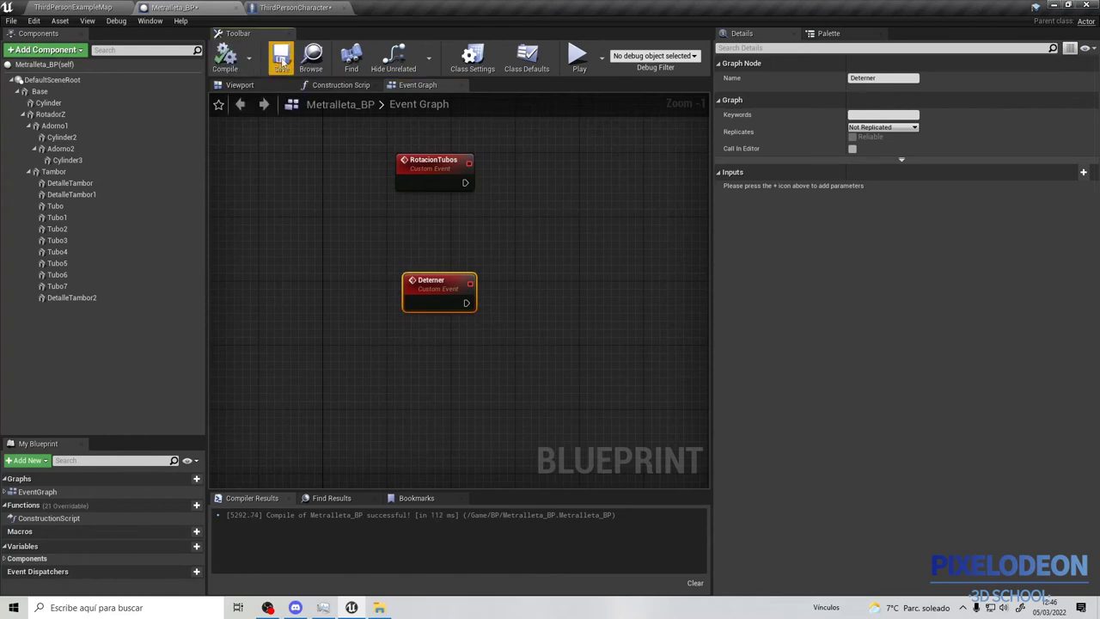
left_click(33, 20)
Go to the Input project settings and collapse the axis mappings to reveal Action Mappings
left_click(83, 159)
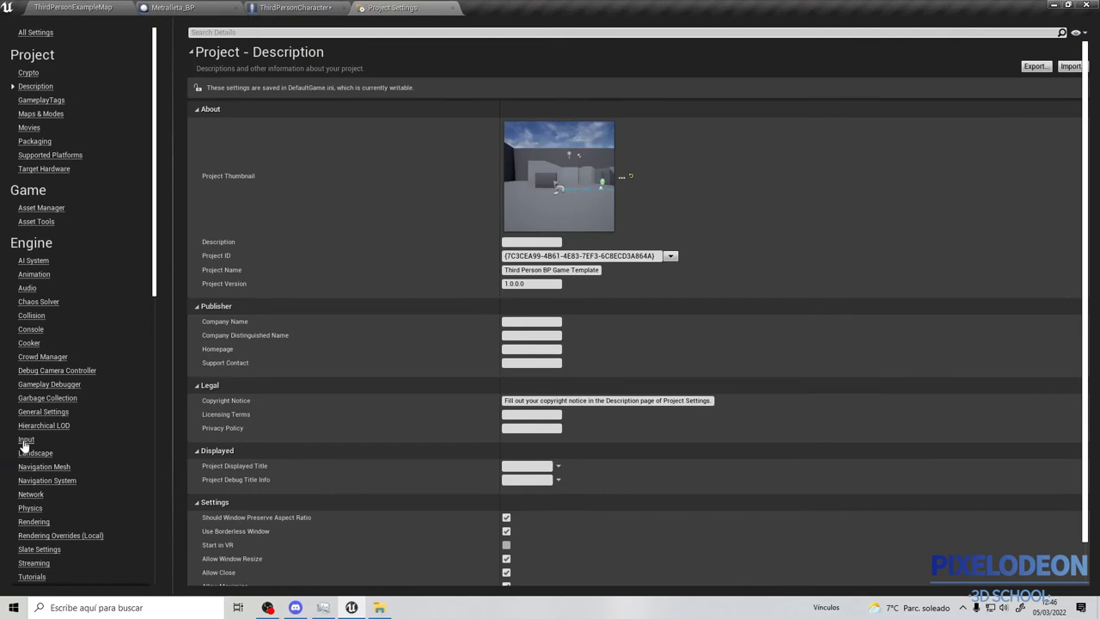
left_click(25, 441)
left_click(204, 178)
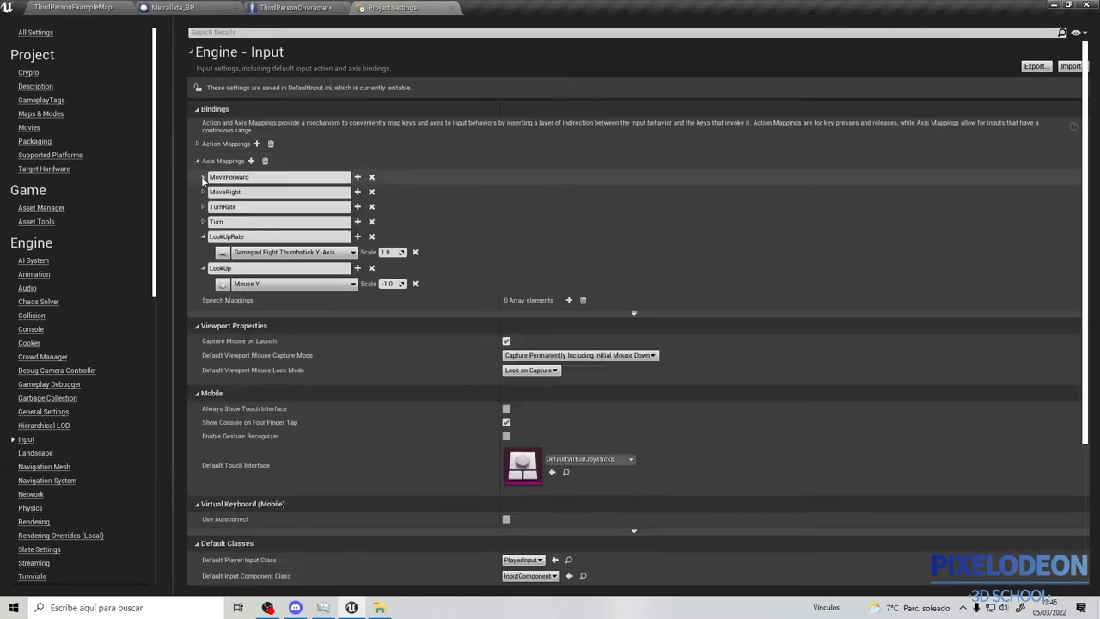
left_click(197, 161)
left_click(197, 144)
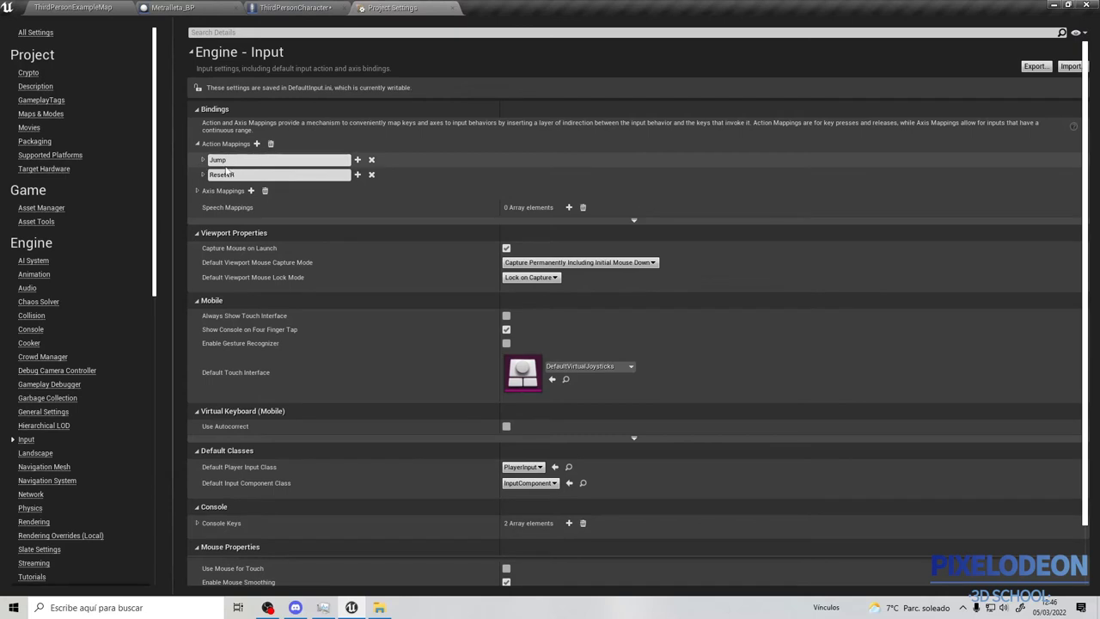
left_click(315, 165)
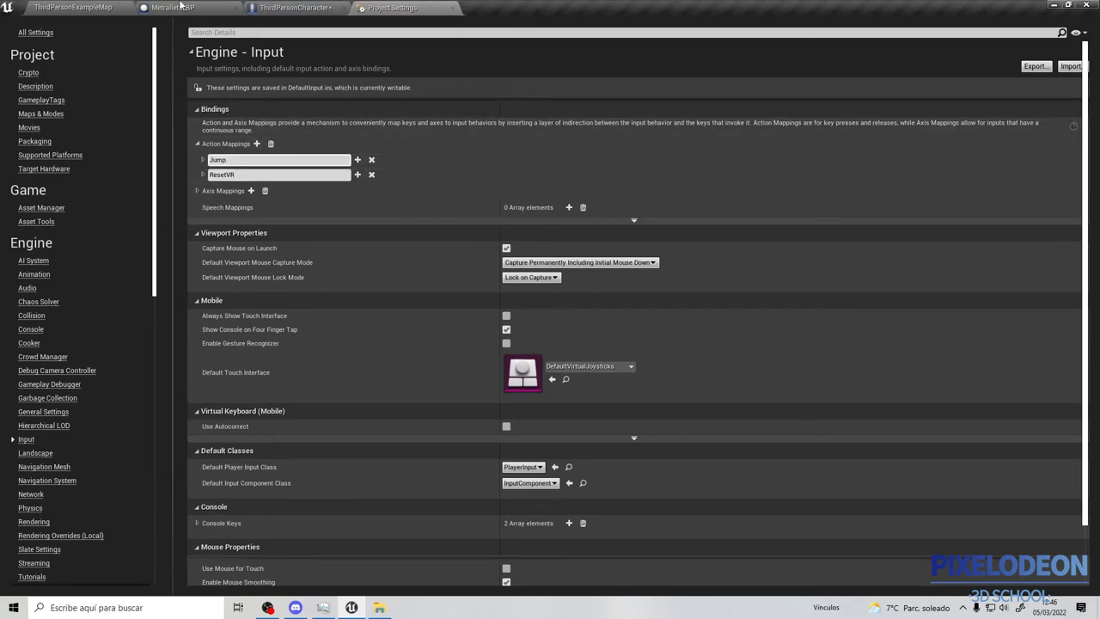
left_click(292, 8)
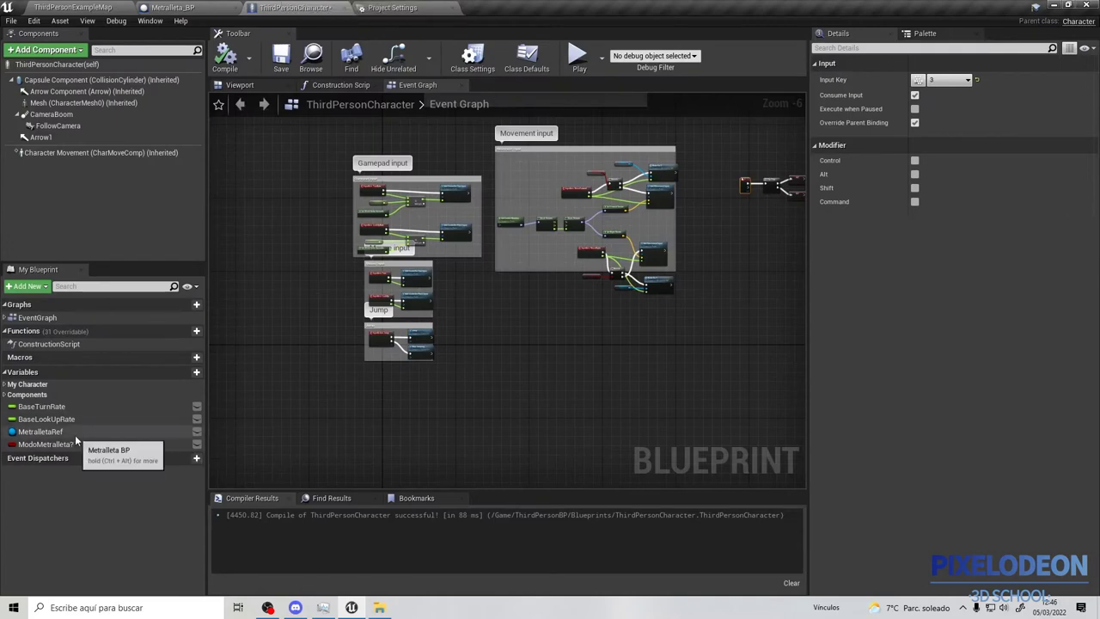
left_click(395, 7)
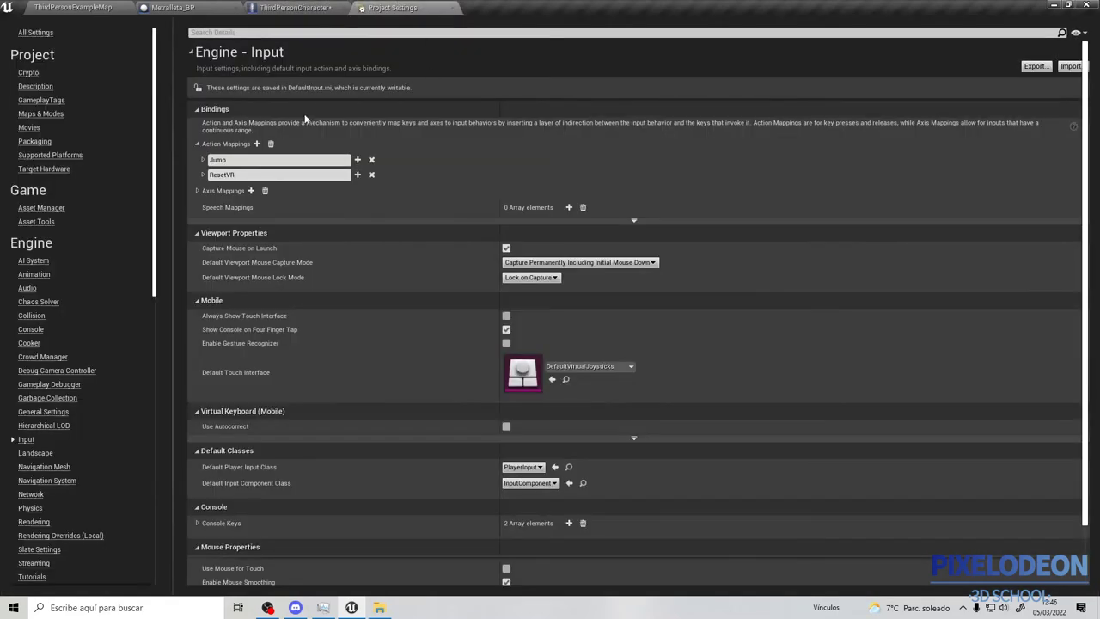
Create a ModoMetralleta action mapping bound to key 3 and Gamepad Right Shoulder
left_click(243, 160)
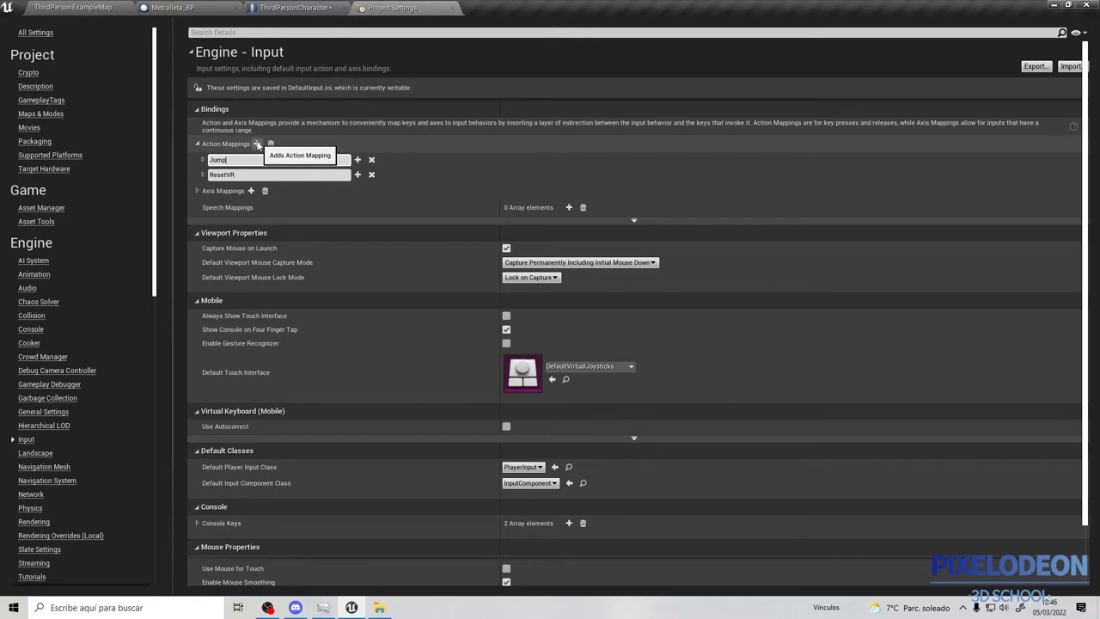
left_click(256, 143)
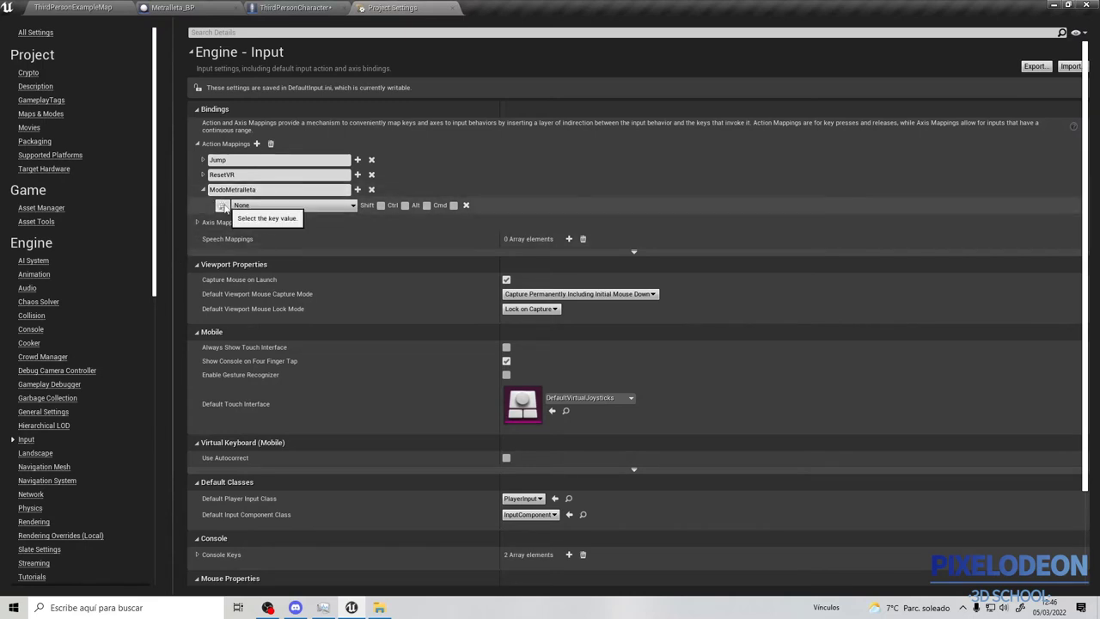
type("ModoMetralleta")
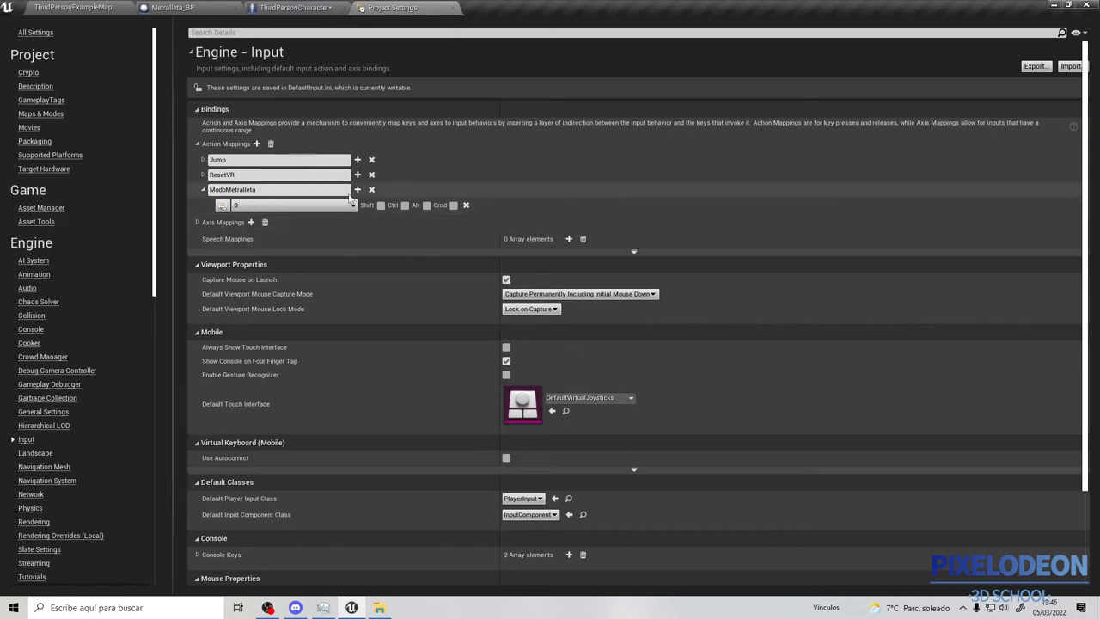
left_click(357, 189)
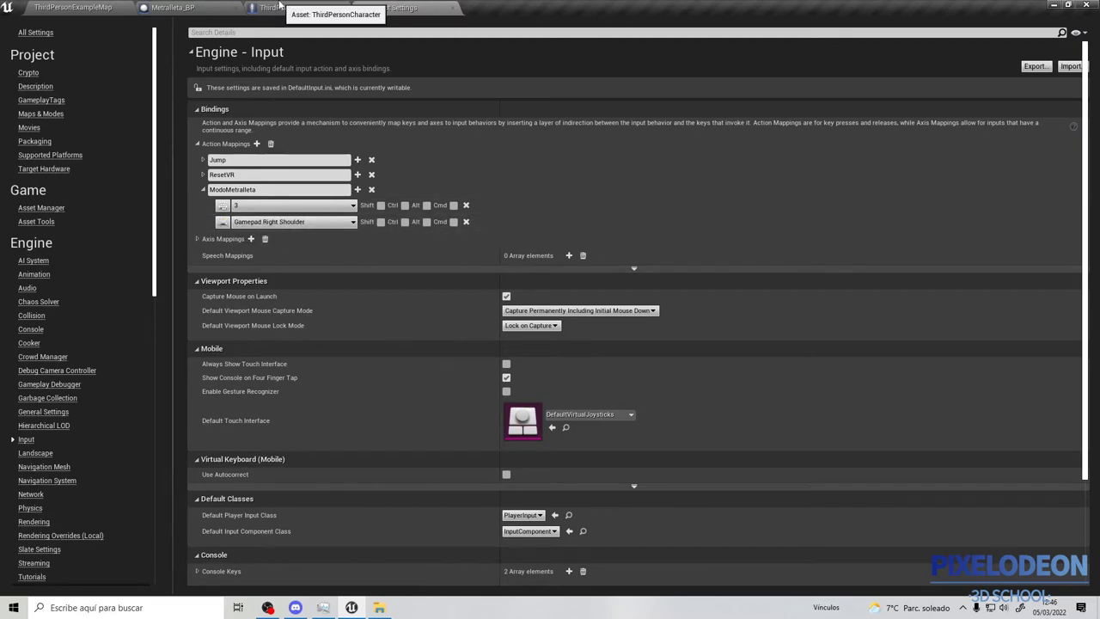
left_click(203, 162)
left_click(203, 161)
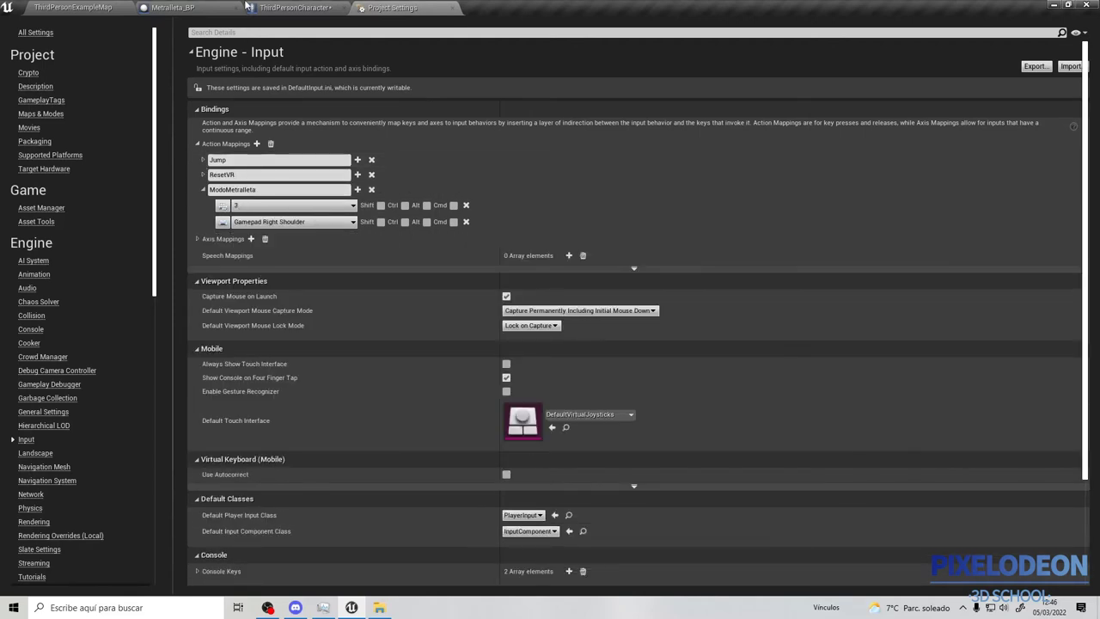
left_click(454, 8)
Delete the key-3 event and add an InputAction ModoMetralleta event beside the Flip Flop
right_click_drag(695, 190, 512, 243)
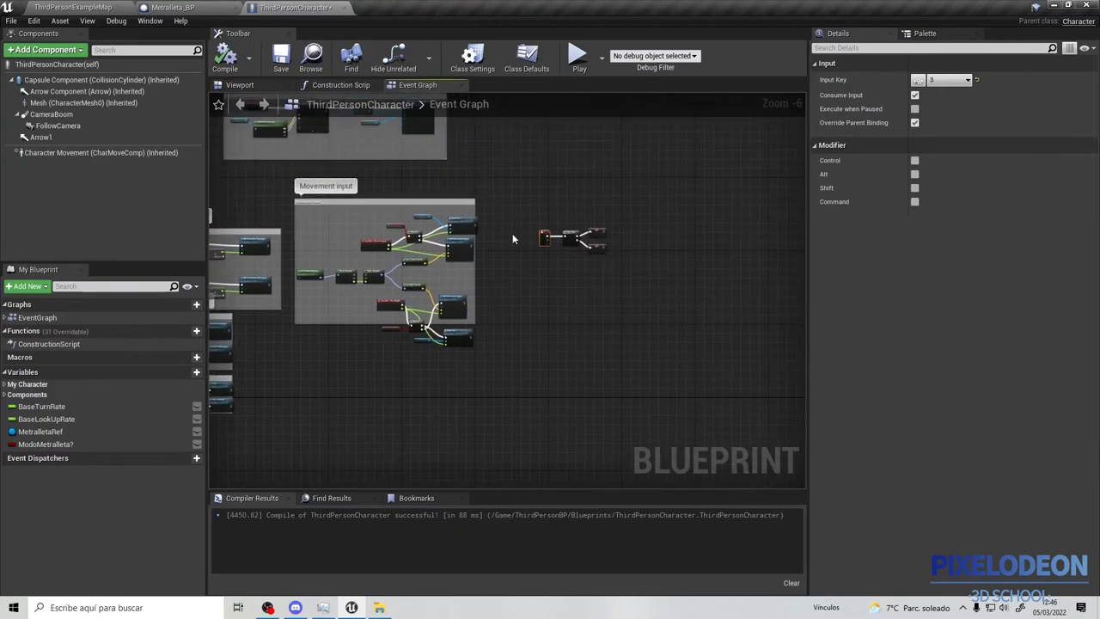
scroll(566, 231, "up", 6)
key("Delete")
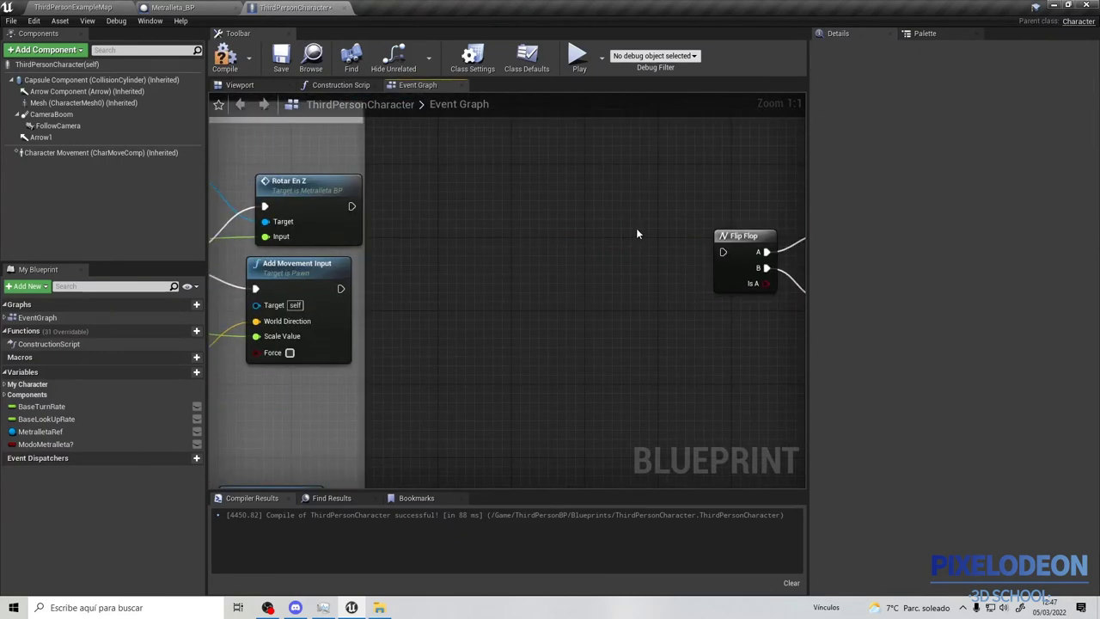
right_click(609, 243)
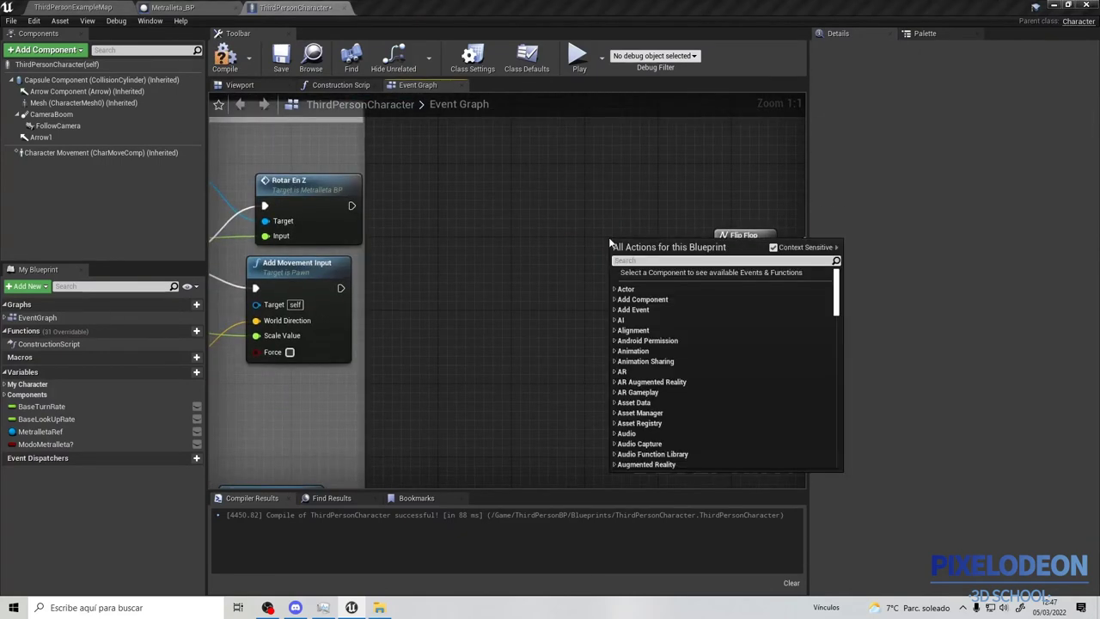
type("modo")
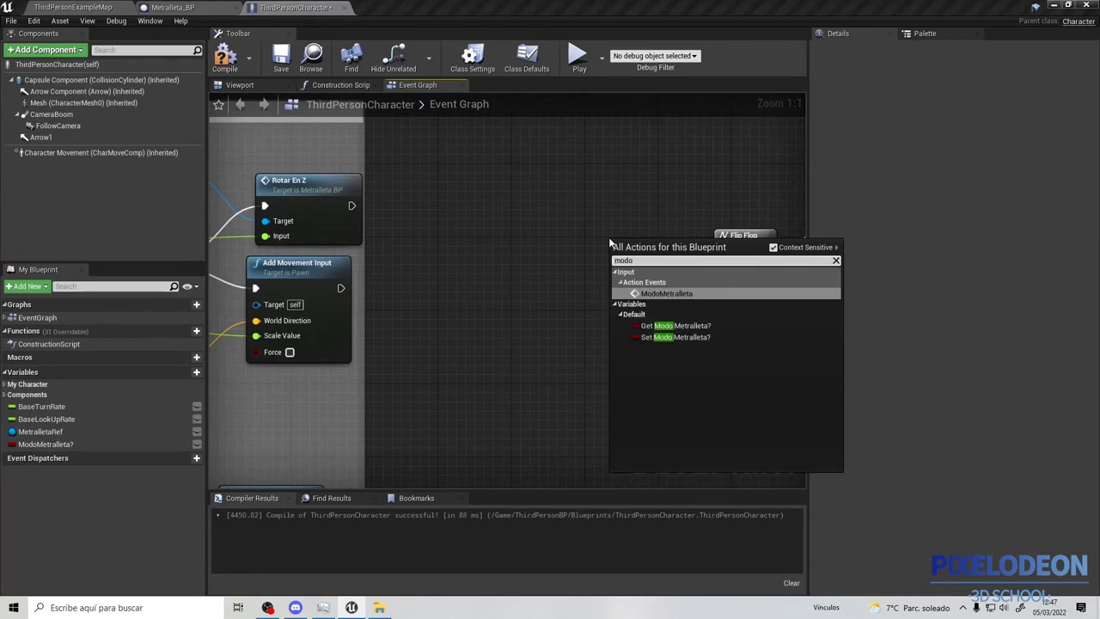
left_click(679, 293)
mouse_move(678, 251)
left_mouse_down()
mouse_move(597, 251)
mouse_move(723, 251)
left_mouse_up()
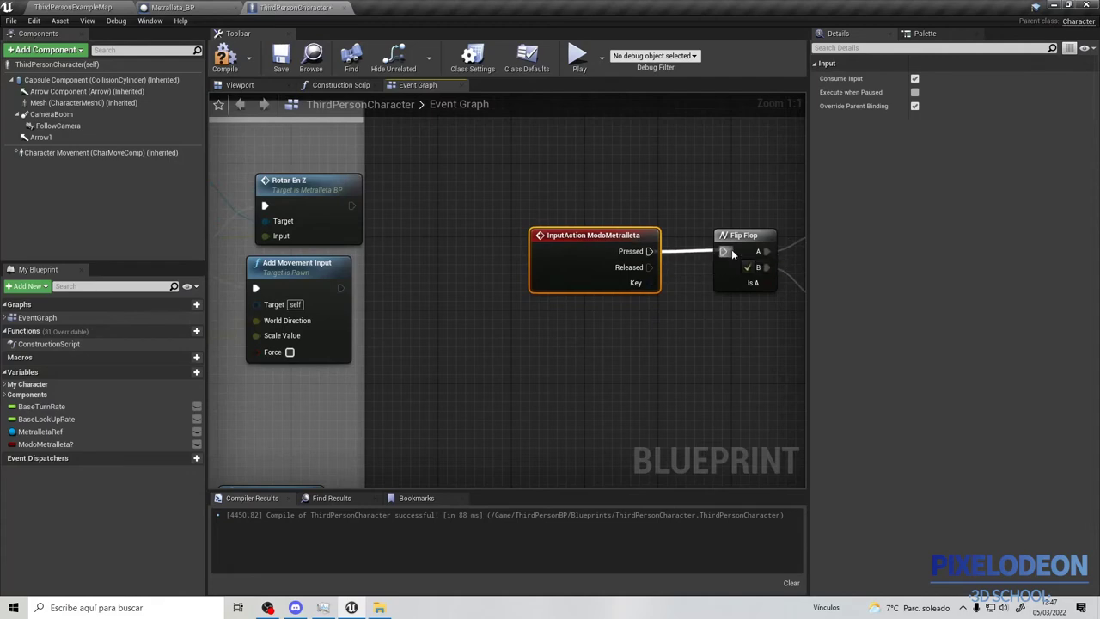
scroll(632, 274, "down", 5)
Enlarge the Jump comment box and spread out the Jump and Stop Jumping nodes
right_click_drag(387, 386, 528, 277)
scroll(487, 273, "up", 3)
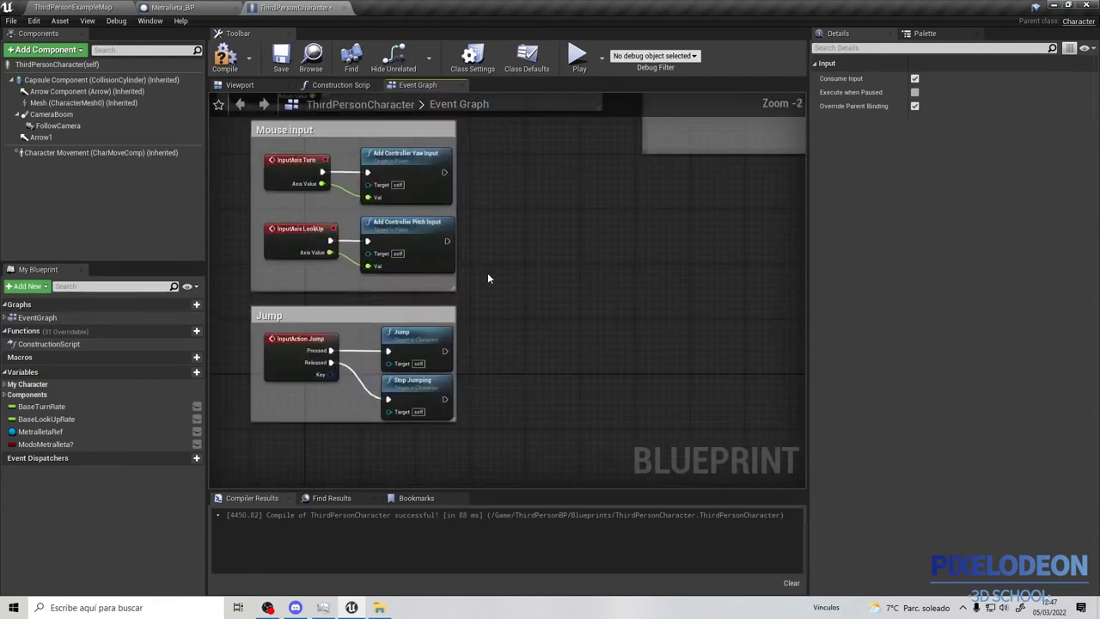
right_click_drag(419, 331, 450, 290)
left_click(449, 290)
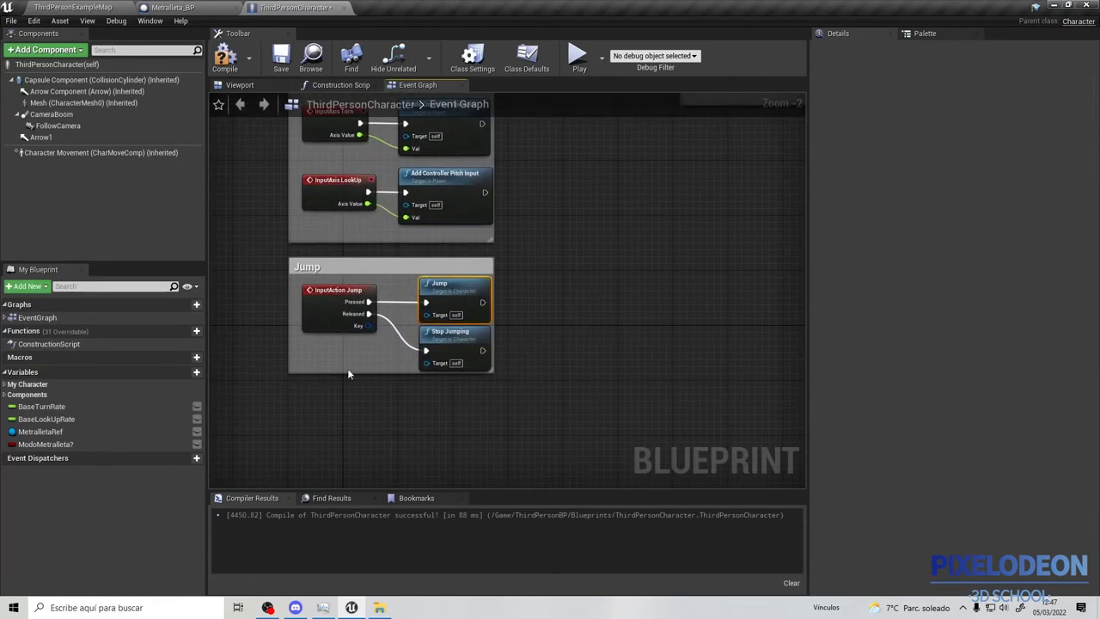
left_click(350, 376)
left_click_drag(349, 373, 346, 459)
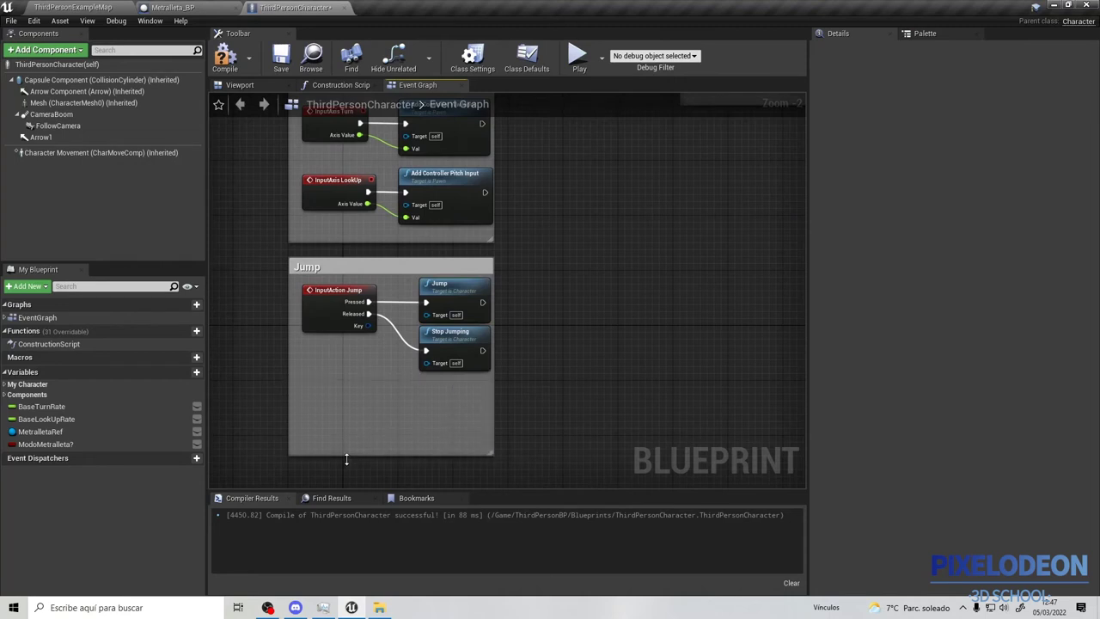
left_click_drag(495, 337, 680, 320)
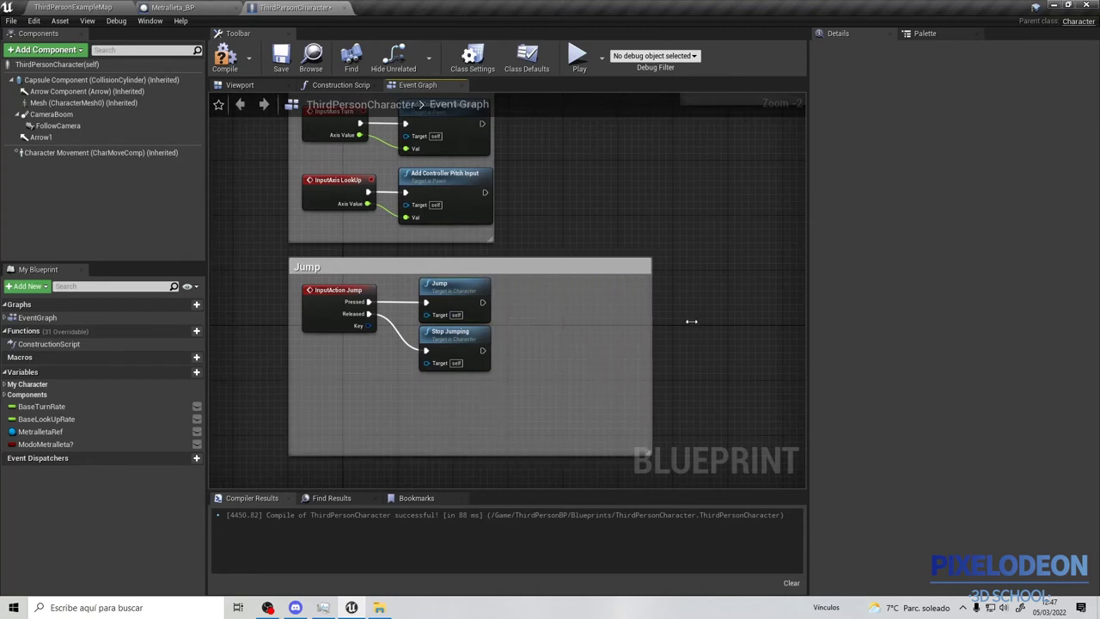
left_click_drag(479, 286, 608, 286)
left_click_drag(460, 345, 617, 411)
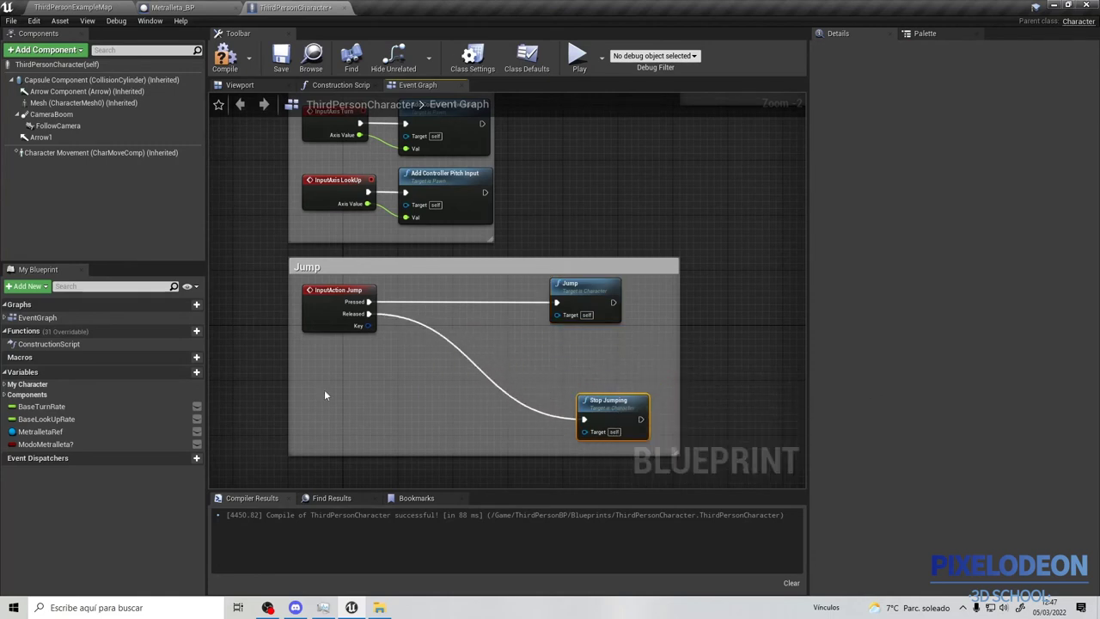
Route Jump's Pressed through a Branch driven by a ModoMetralleta? getter
left_click_drag(51, 444, 372, 378, "ctrl")
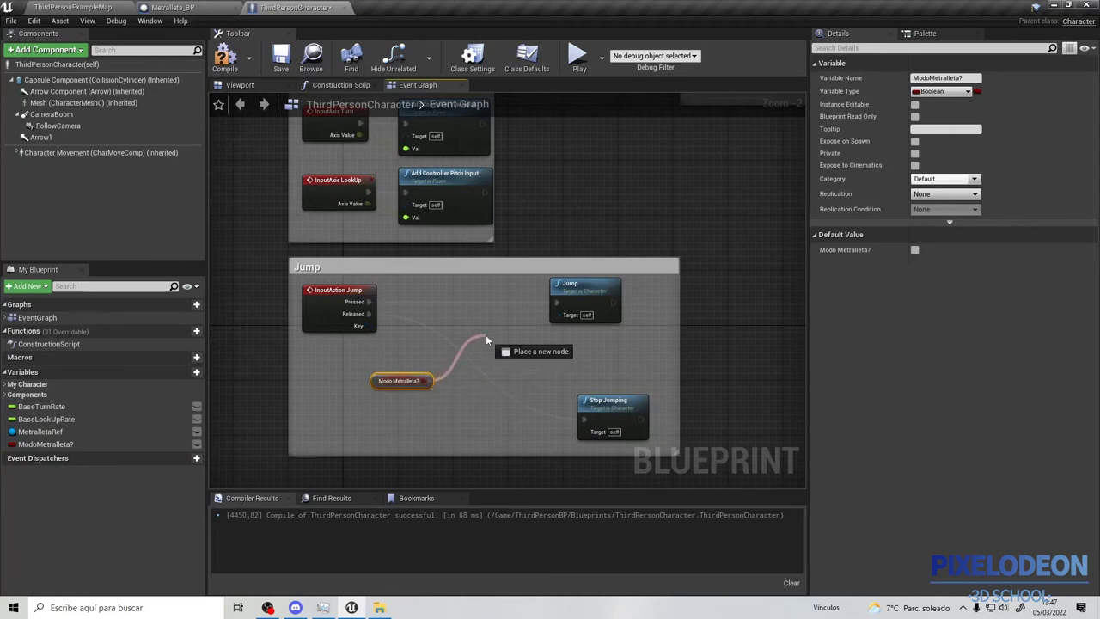
left_click_drag(414, 383, 485, 334)
type("b")
left_click(528, 486)
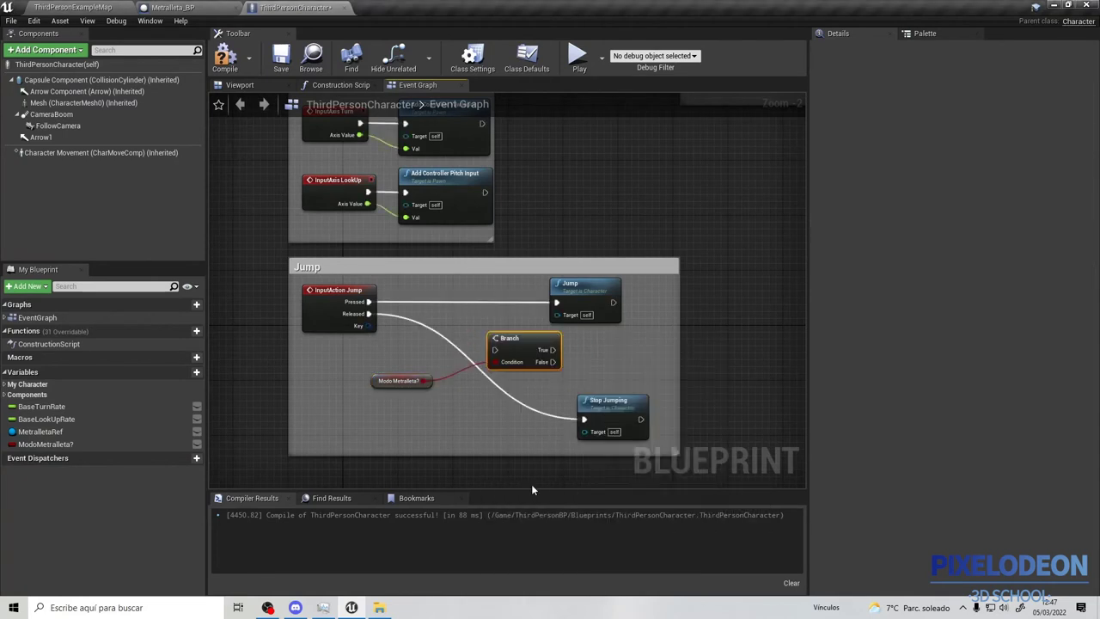
mouse_move(525, 351)
left_mouse_down()
mouse_move(497, 294)
mouse_move(484, 306)
left_mouse_up()
left_click_drag(369, 302, 454, 302)
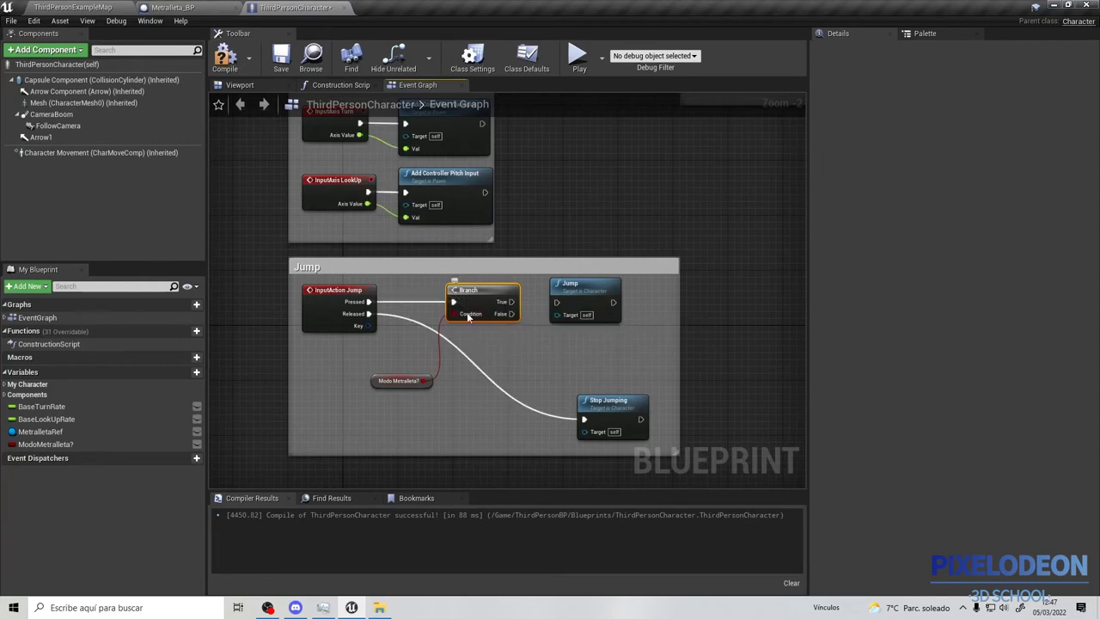
left_click_drag(390, 384, 472, 281)
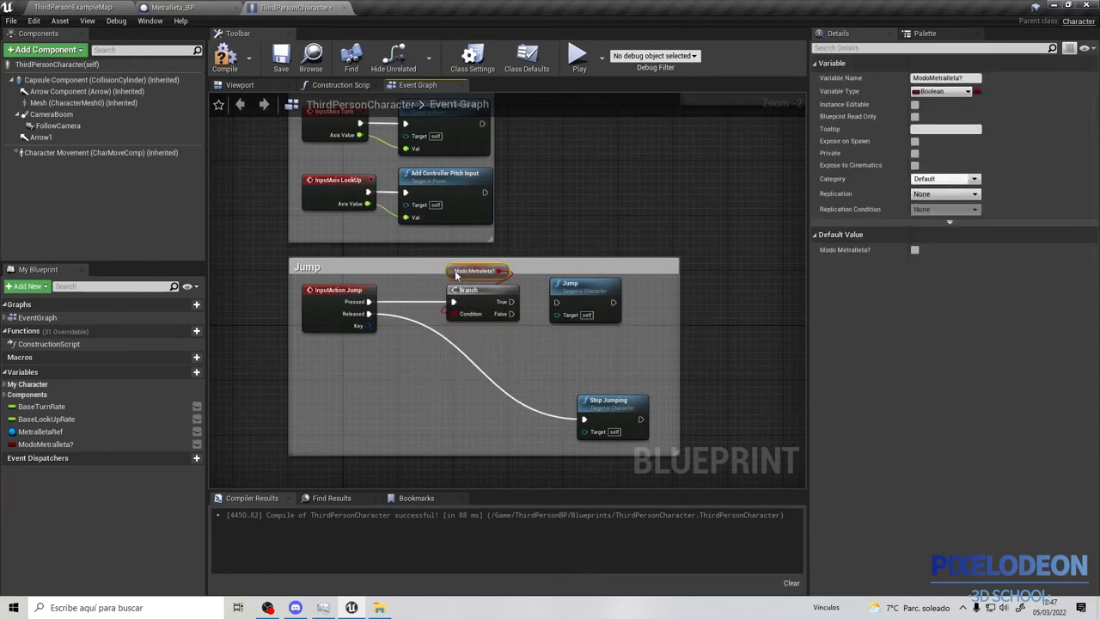
Duplicate the Branch for Released and wire both False outputs to Jump and Stop Jumping
left_click(481, 297, "ctrl")
key("ctrl+c")
key("ctrl+v")
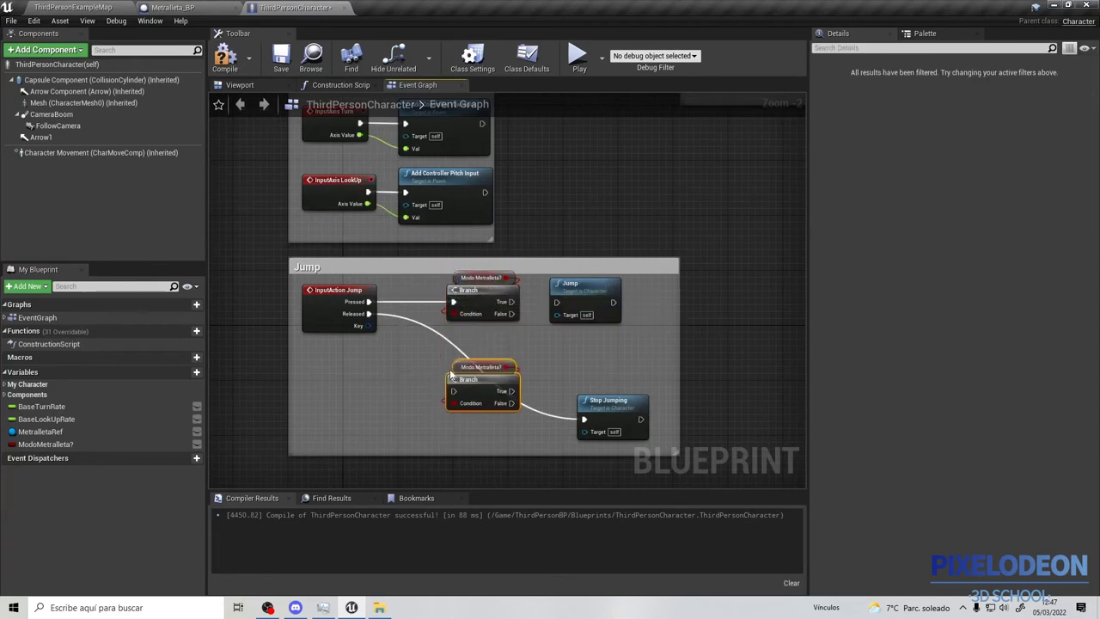
left_click_drag(369, 313, 448, 394)
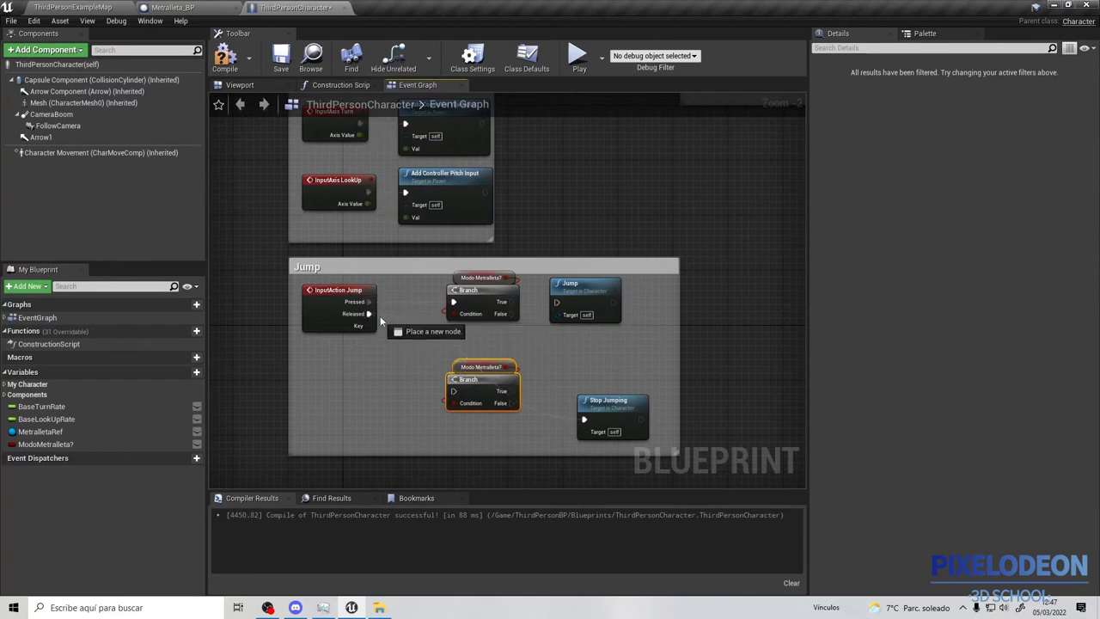
left_click_drag(511, 403, 585, 419)
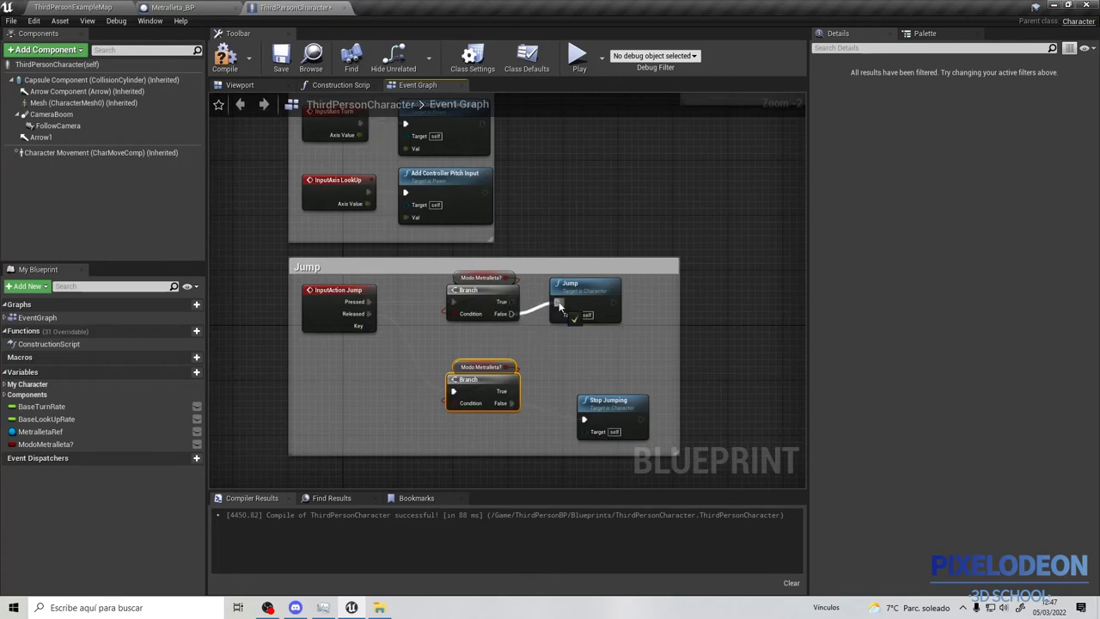
mouse_move(386, 275)
left_mouse_down()
mouse_move(329, 310)
mouse_move(322, 337)
left_mouse_up()
mouse_move(322, 336)
right_mouse_down()
mouse_move(395, 138)
mouse_move(442, 214)
right_mouse_up()
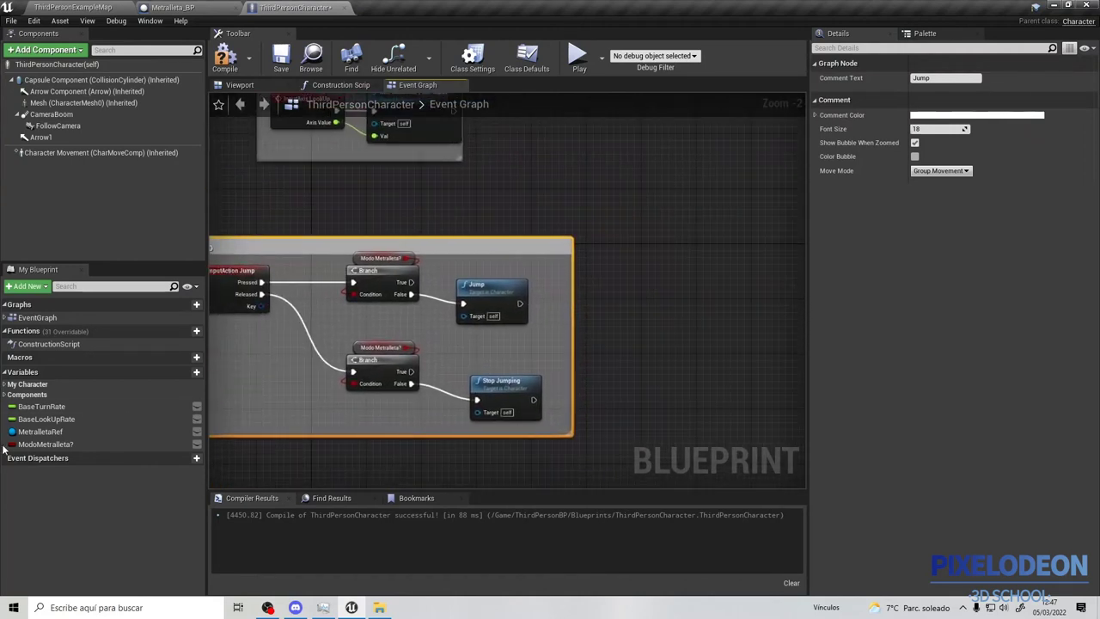
left_click_drag(41, 431, 373, 208)
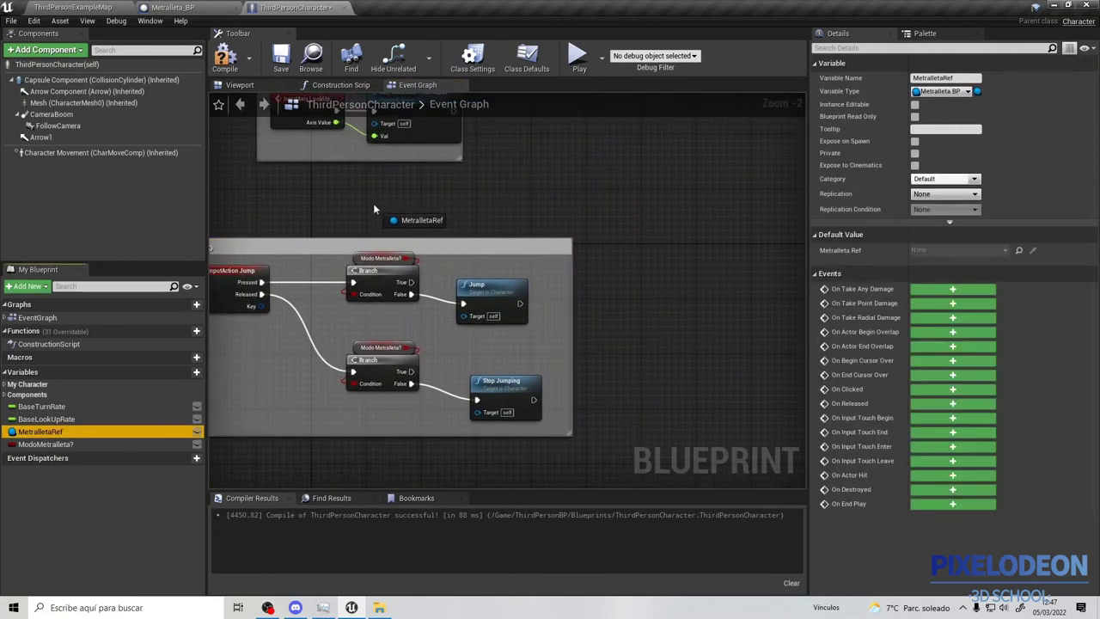
Place two Metralleta Ref getters and call Rotacion Tubos from the upper Branch's True output
left_click(419, 213)
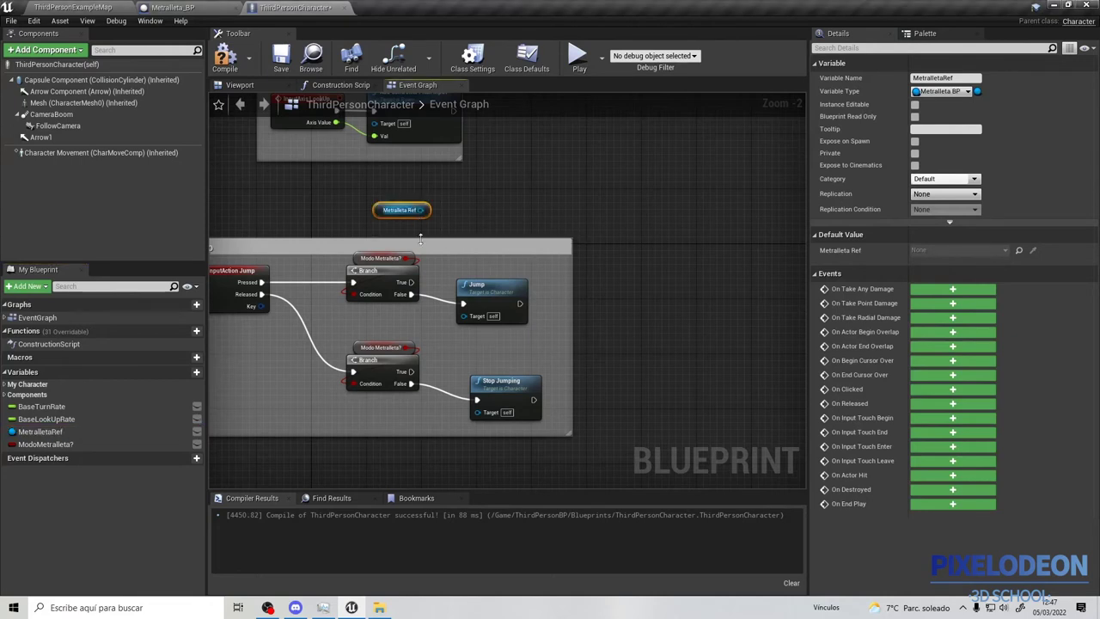
key("ctrl+v")
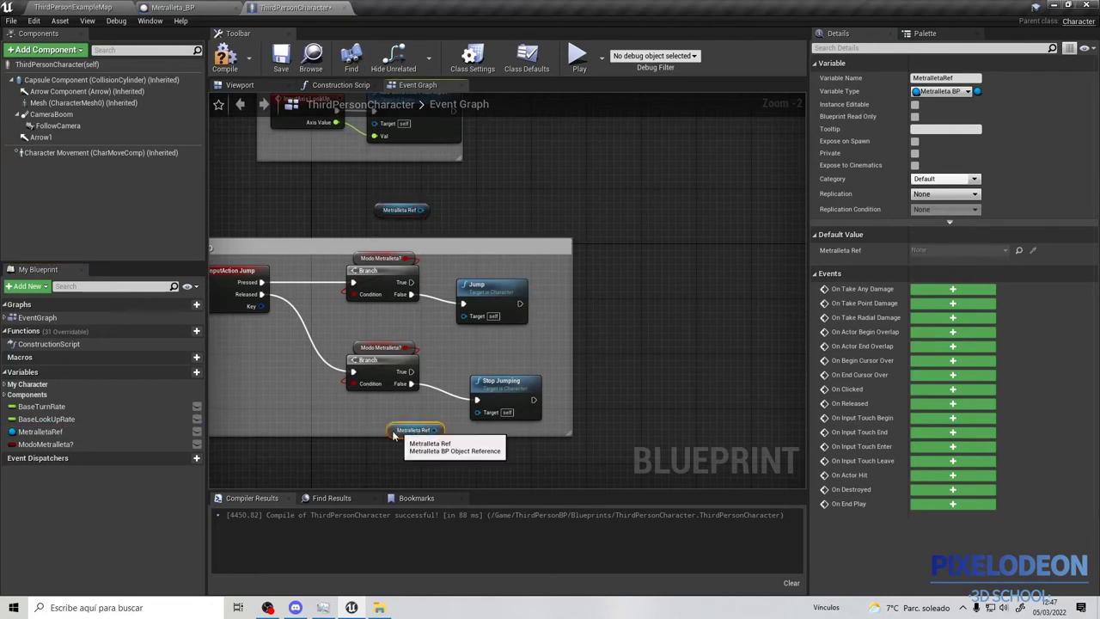
left_click(206, 7)
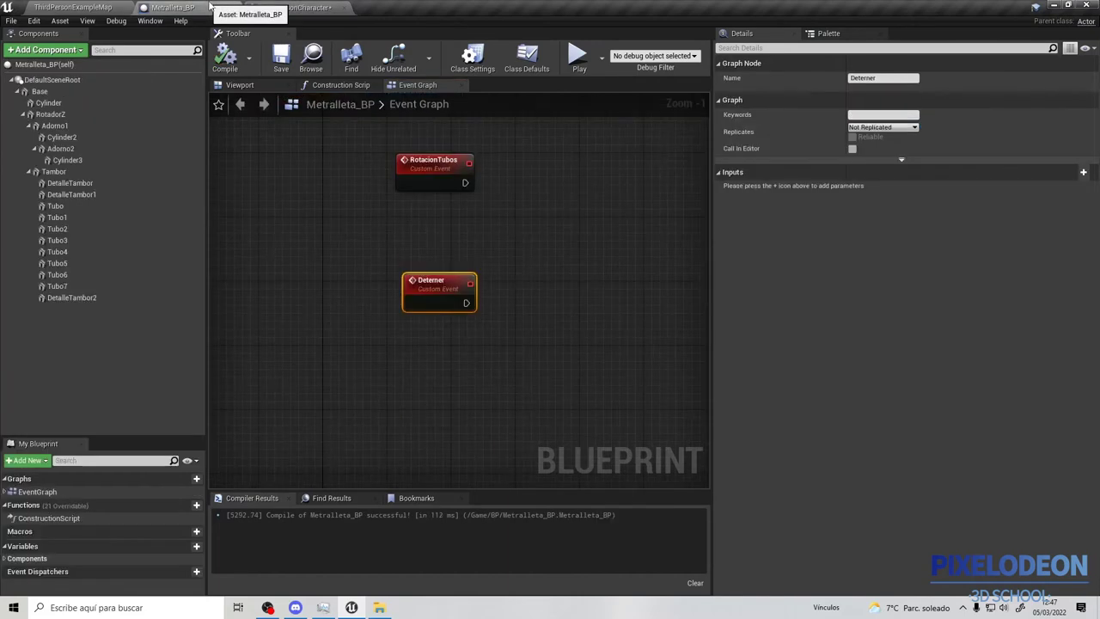
left_click(312, 6)
right_click_drag(396, 262, 369, 269)
mouse_move(382, 289)
left_mouse_down()
mouse_move(491, 222)
mouse_move(481, 220)
left_mouse_up()
key("Escape")
left_click_drag(391, 217, 426, 218)
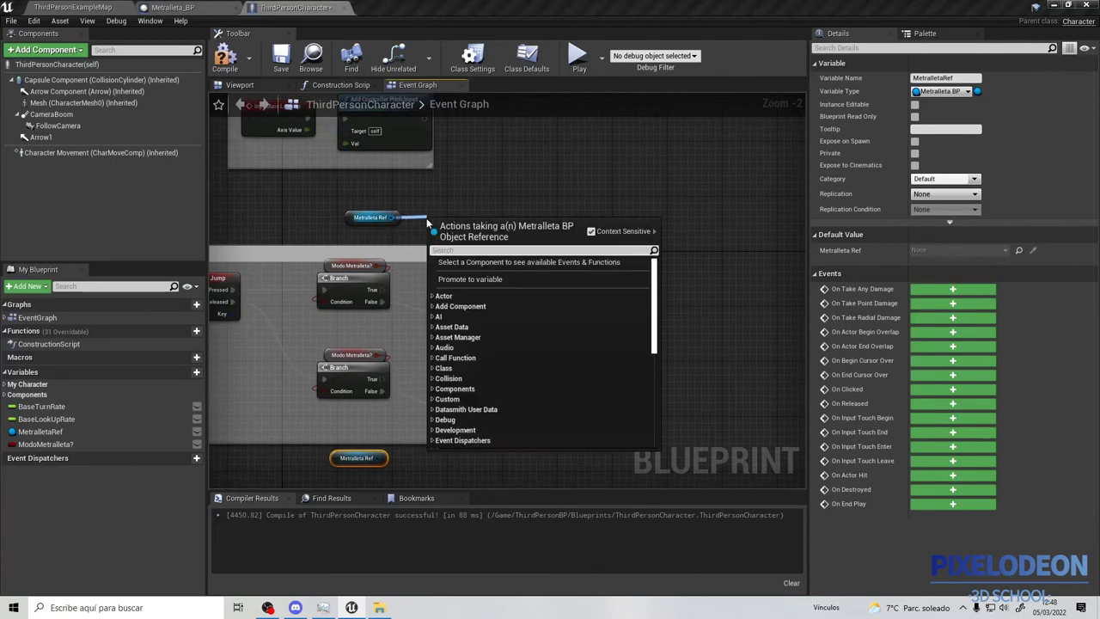
type("rota")
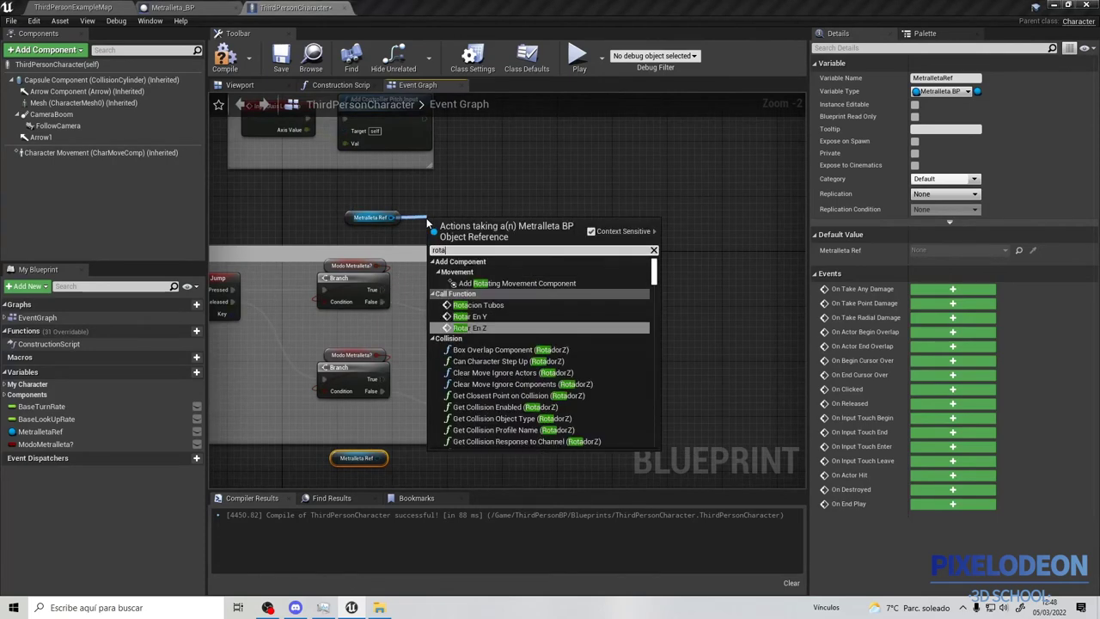
left_click(508, 305)
left_click_drag(381, 289, 435, 248, "ctrl")
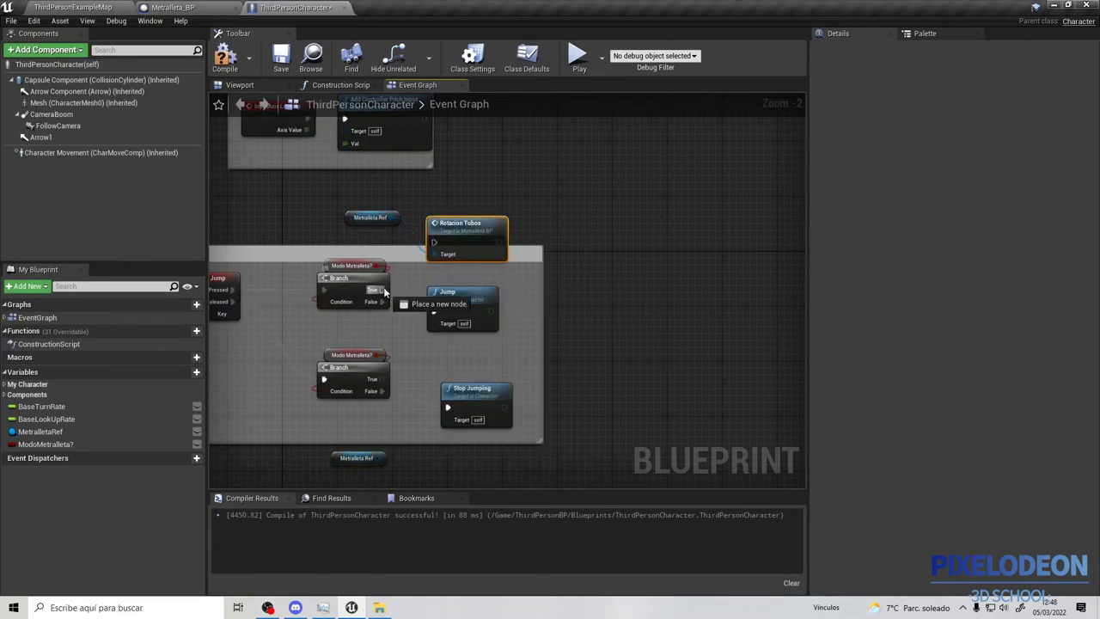
right_click_drag(376, 473, 358, 395)
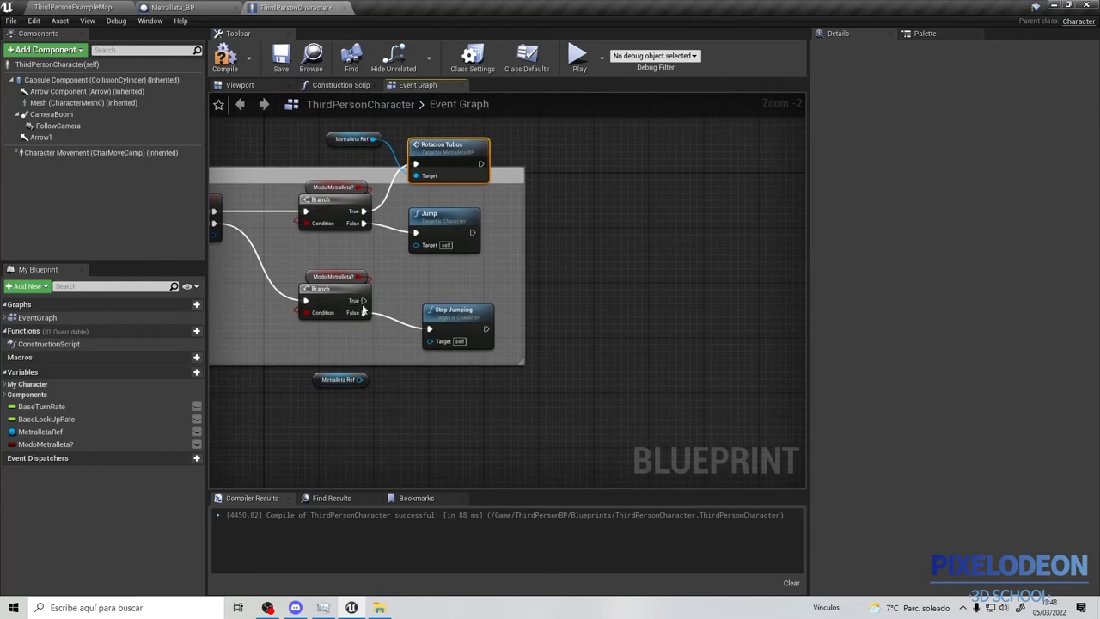
Call Deterner from the lower Branch's True output and enlarge the Jump comment around it
left_click_drag(359, 379, 395, 393)
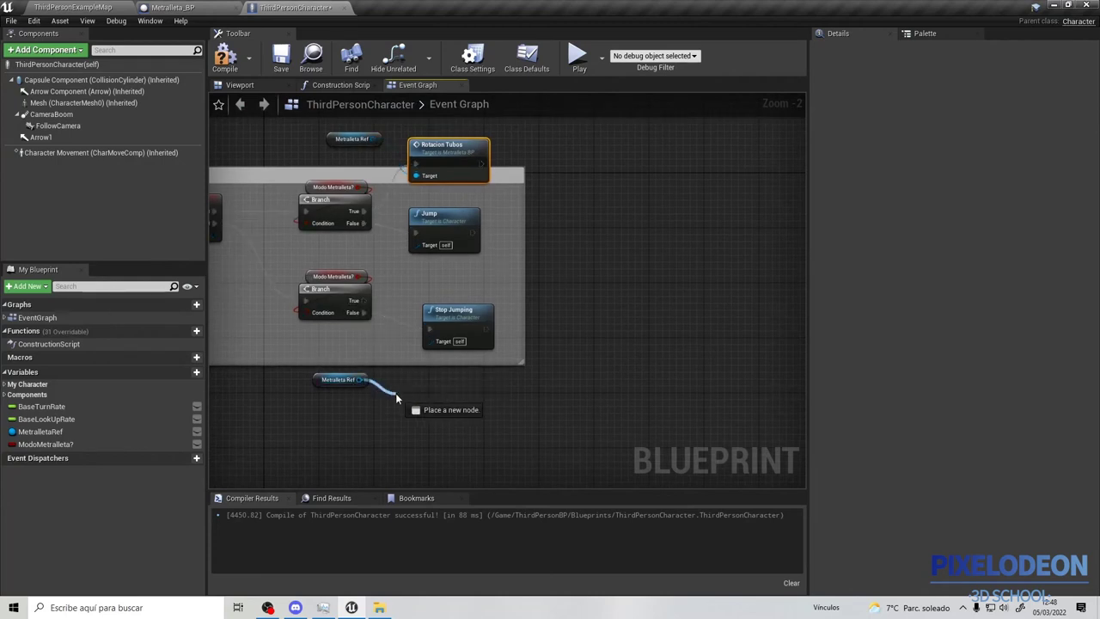
type("det")
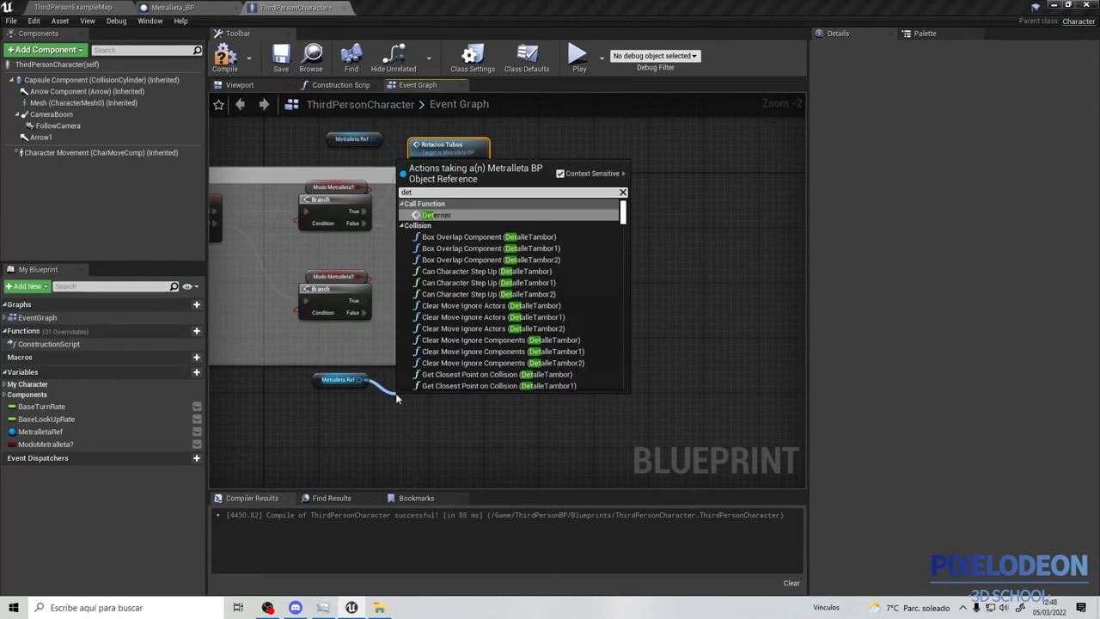
left_click(435, 215)
left_click_drag(364, 301, 401, 418)
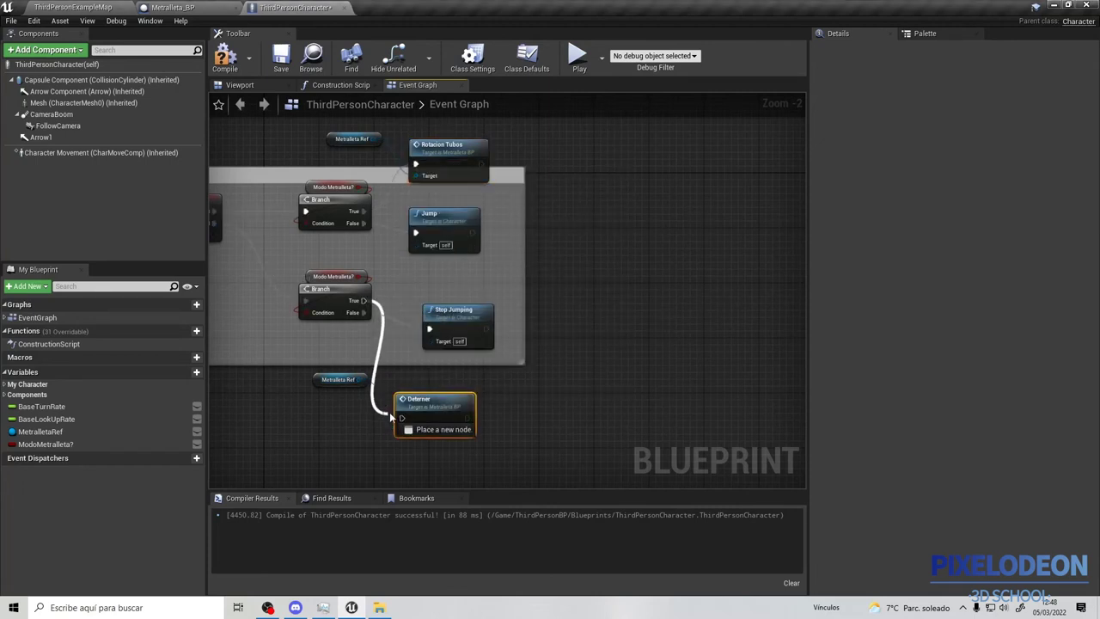
mouse_move(451, 401)
left_mouse_down()
mouse_move(479, 387)
mouse_move(568, 458)
left_mouse_up()
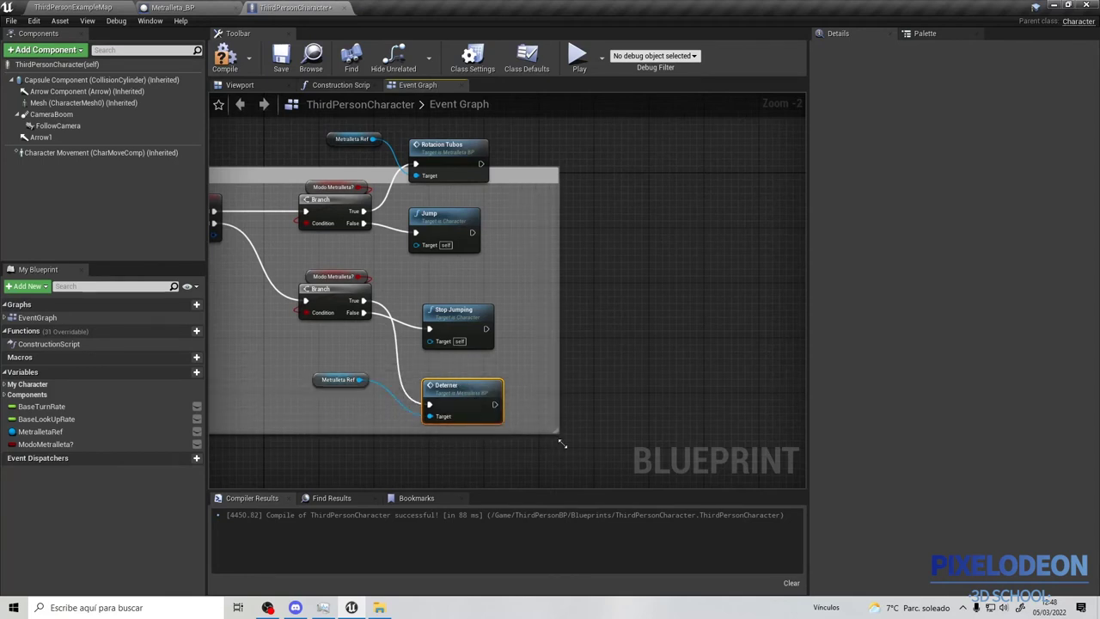
left_click_drag(567, 172, 577, 122)
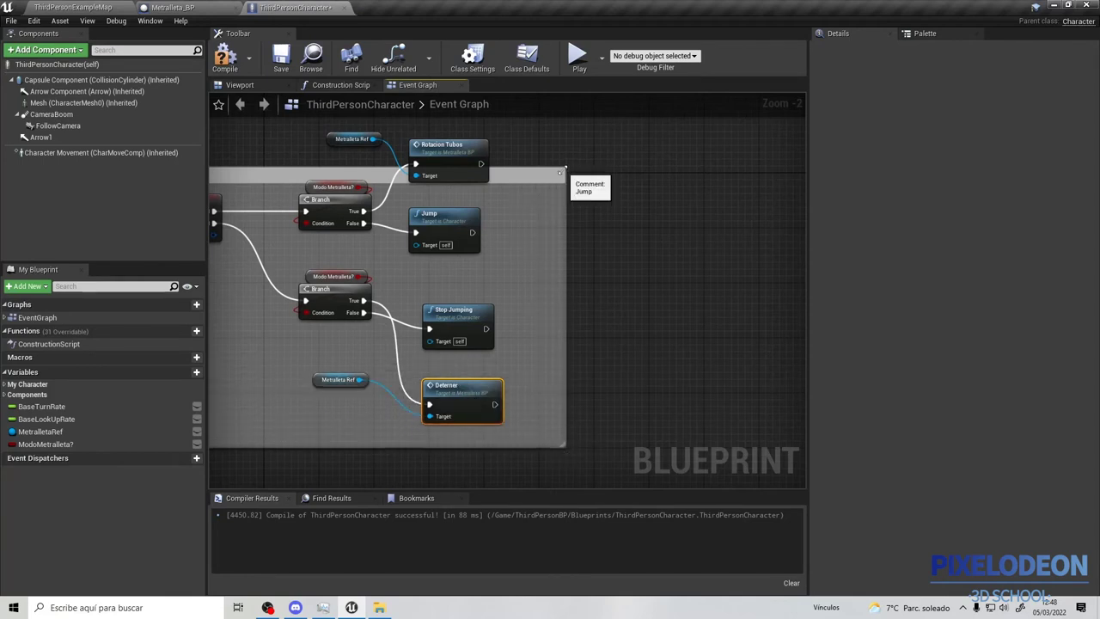
Retitle the Jump comment to Jump/RotacionTubos
scroll(573, 163, "down", 4)
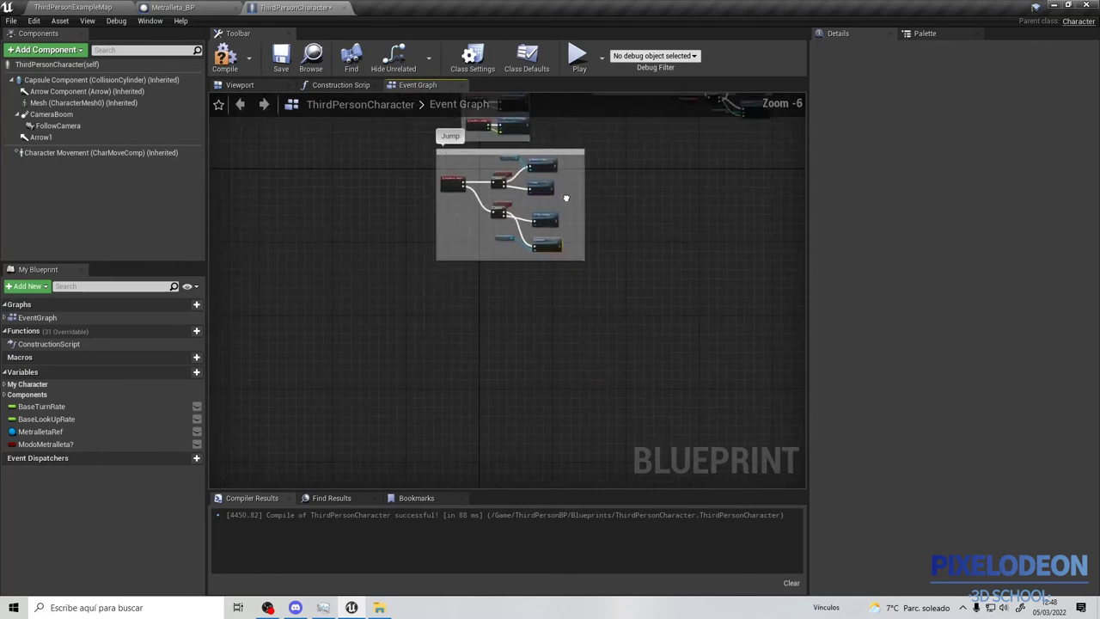
right_click_drag(506, 178, 491, 238)
scroll(437, 210, "up", 3)
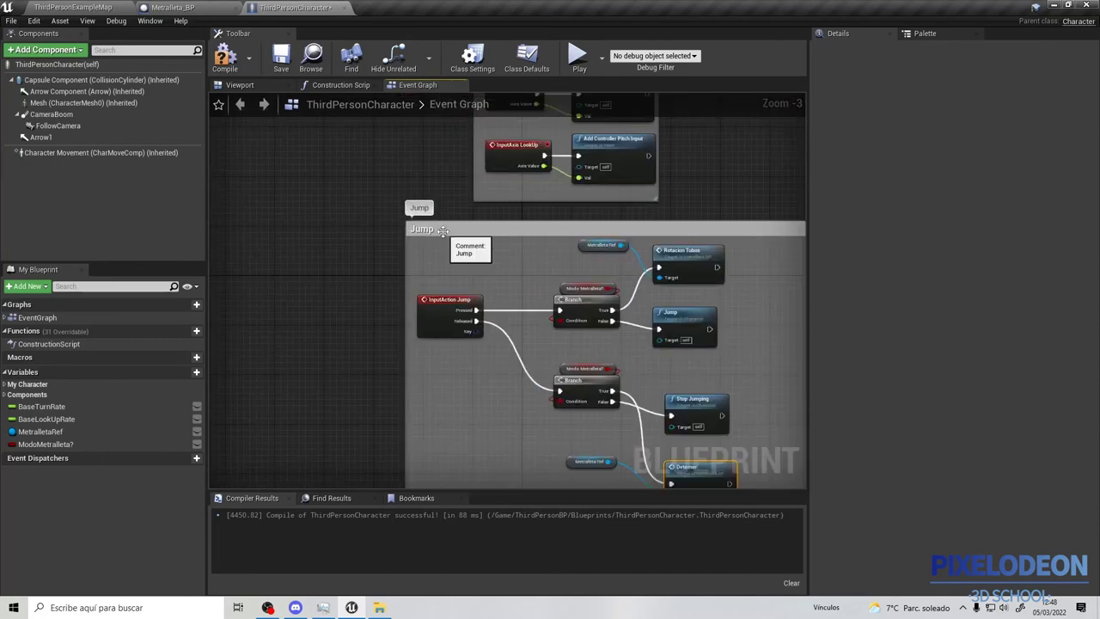
double_click(440, 231)
key("End")
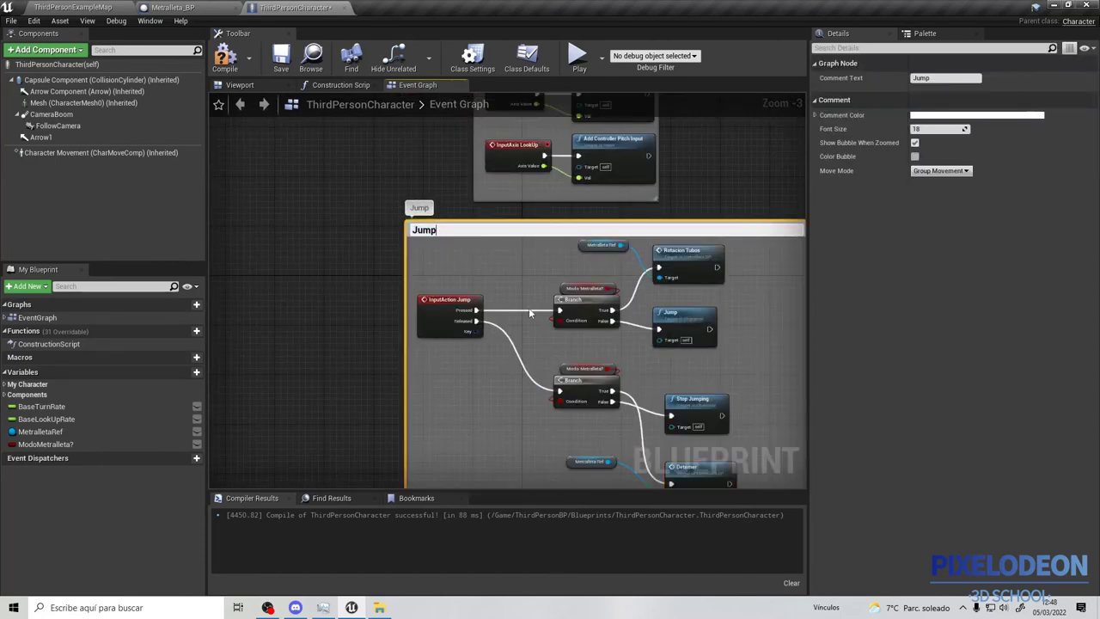
type("/RotacionTubos")
key("Return")
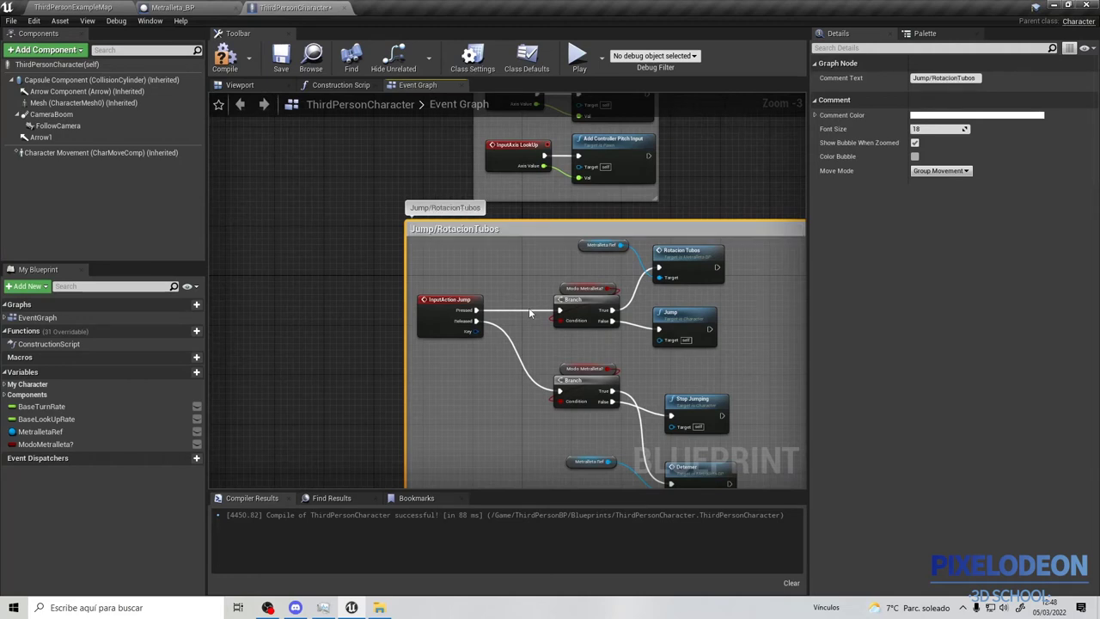
Wrap the ModoMetralleta, Flip Flop and SET nodes in a 'Modo Metralleta' comment
scroll(543, 320, "down", 3)
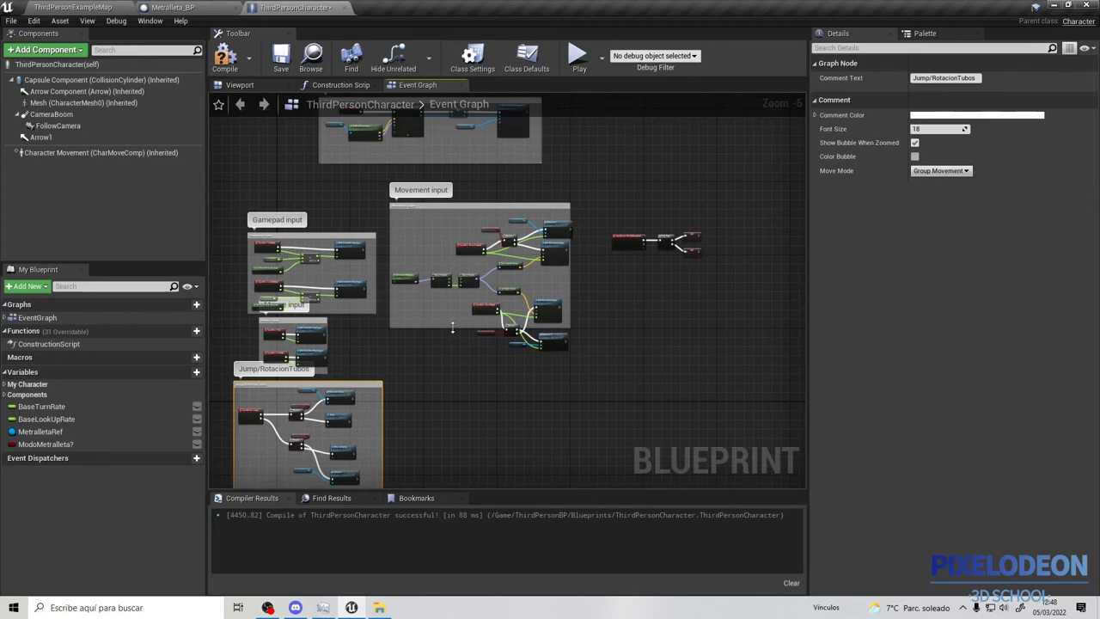
left_click_drag(454, 327, 469, 365)
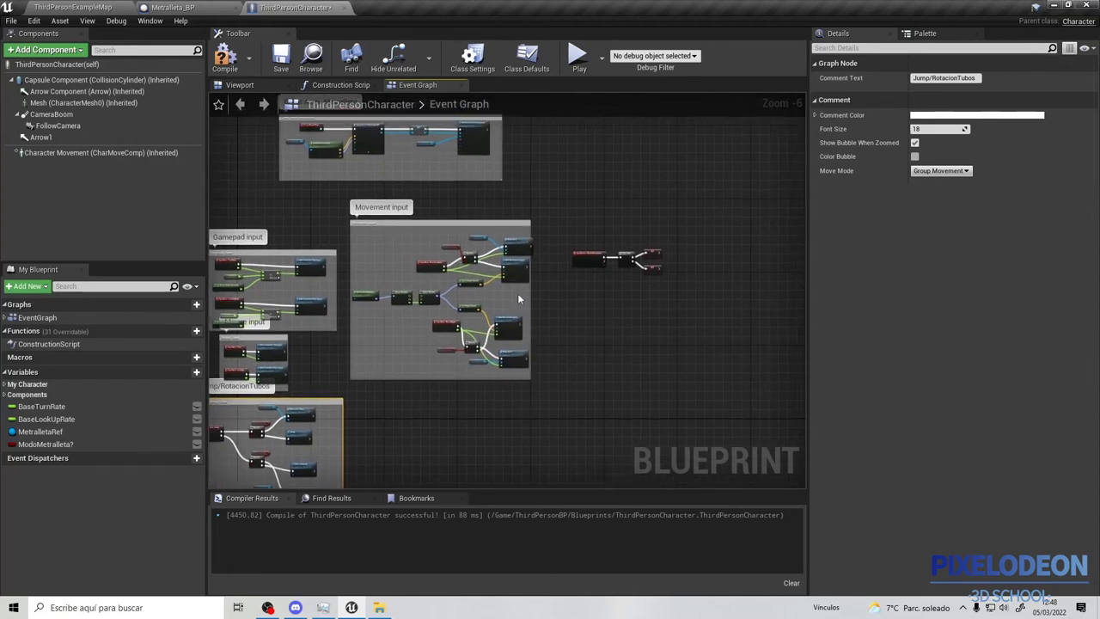
scroll(538, 294, "up", 3)
right_click_drag(578, 284, 455, 326)
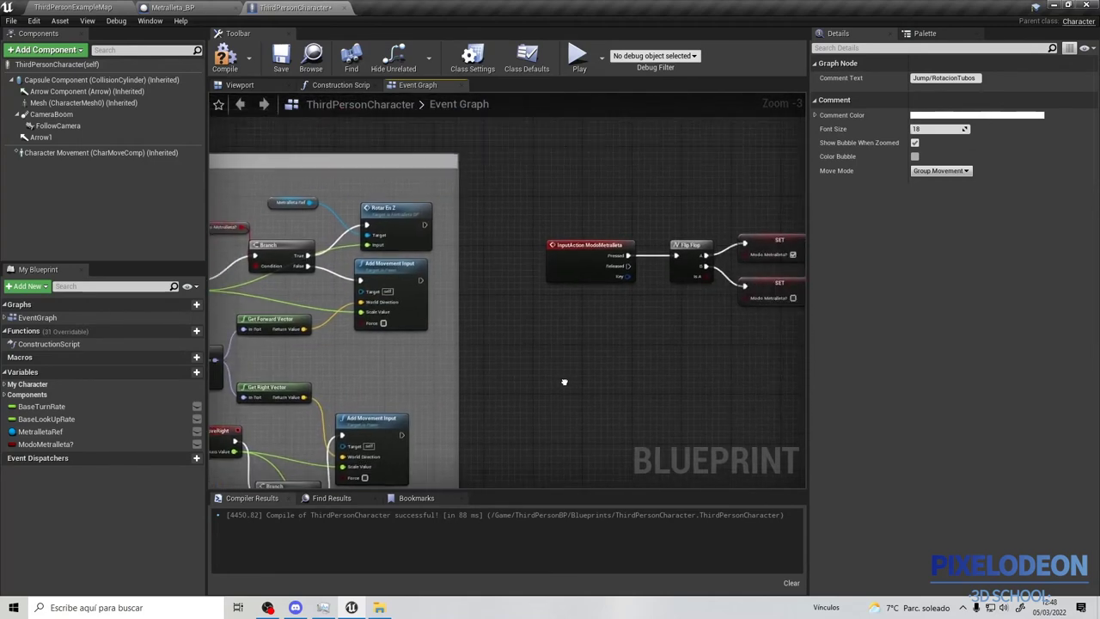
left_click_drag(420, 226, 757, 274)
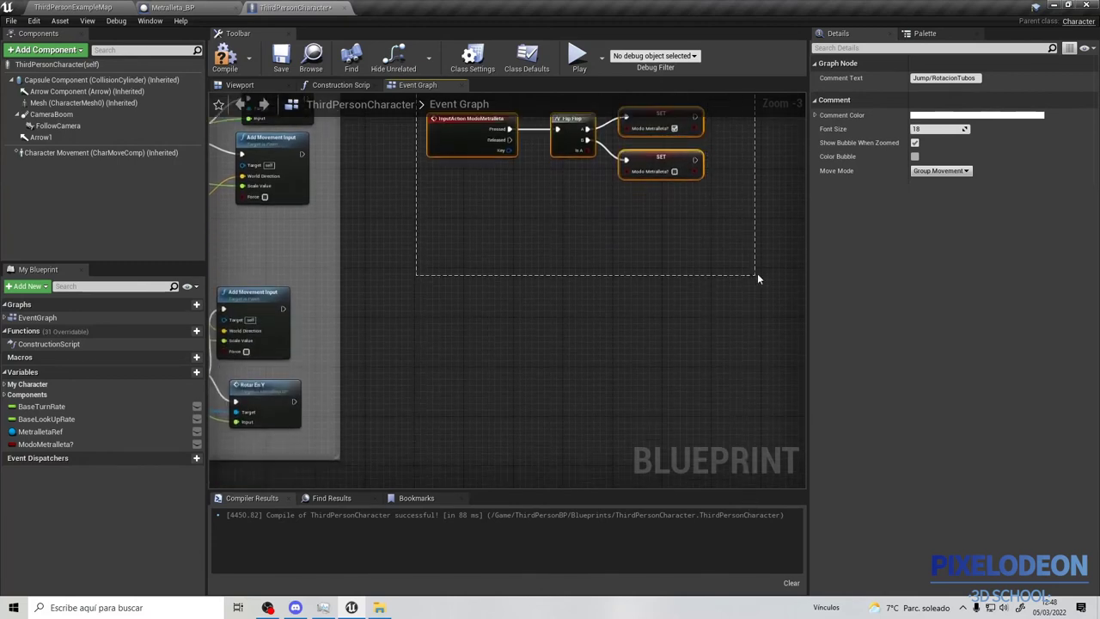
right_click_drag(694, 277, 675, 353)
key("c")
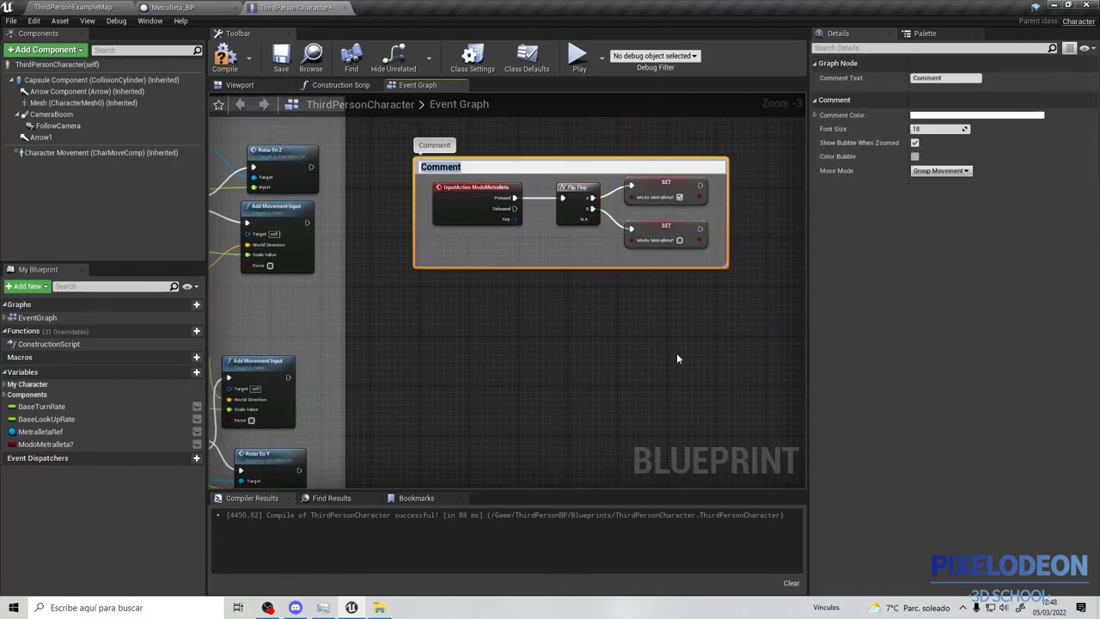
type("Modo Metrallet")
type("allet")
key("Return")
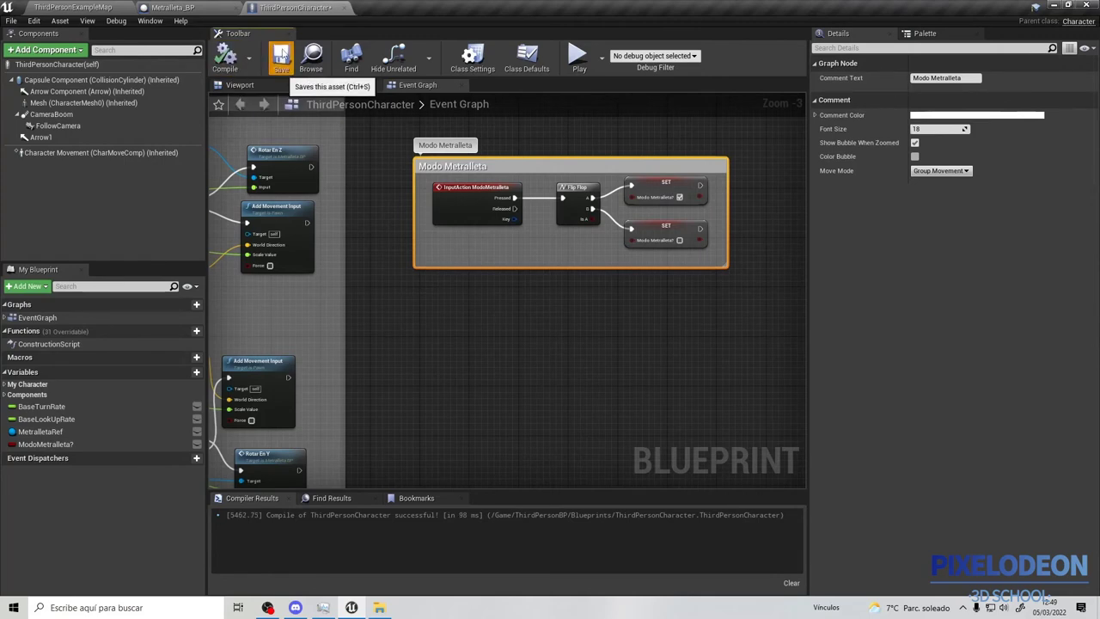
left_click(172, 7)
Add a Set Timer by Event node driven by the RotacionTubos event
right_click_drag(437, 221, 367, 278)
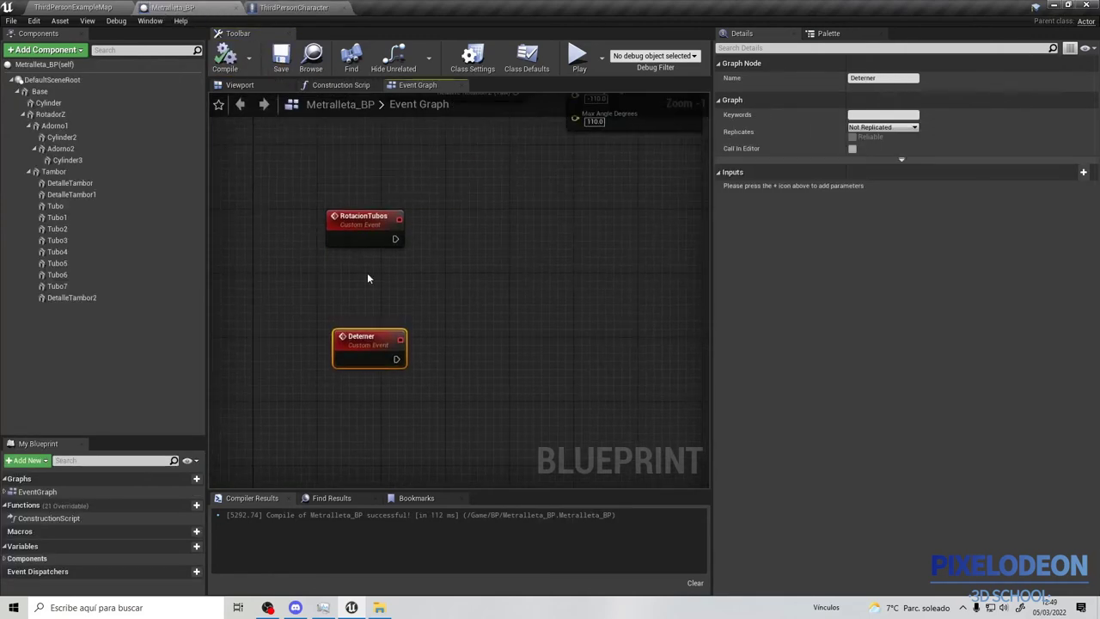
right_click_drag(470, 299, 363, 240)
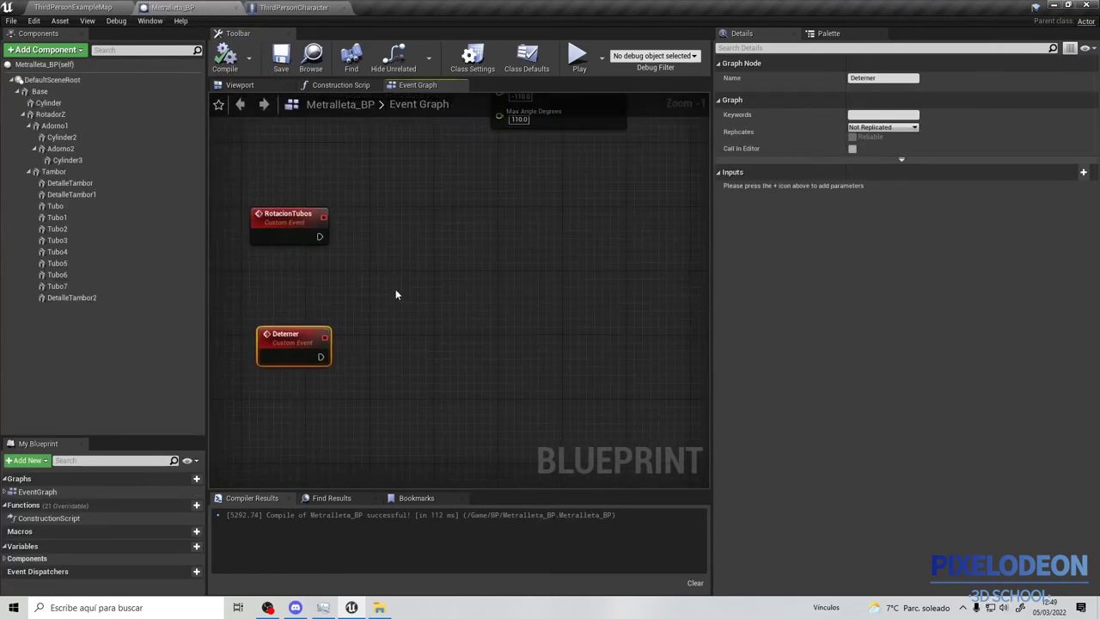
right_click(363, 242)
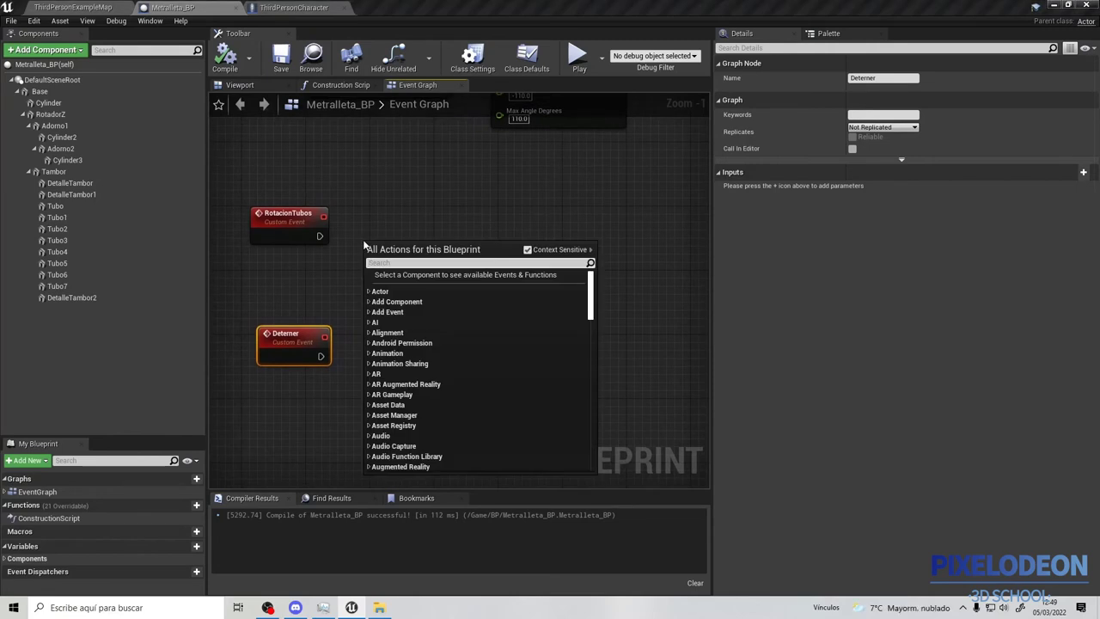
type("set timetr")
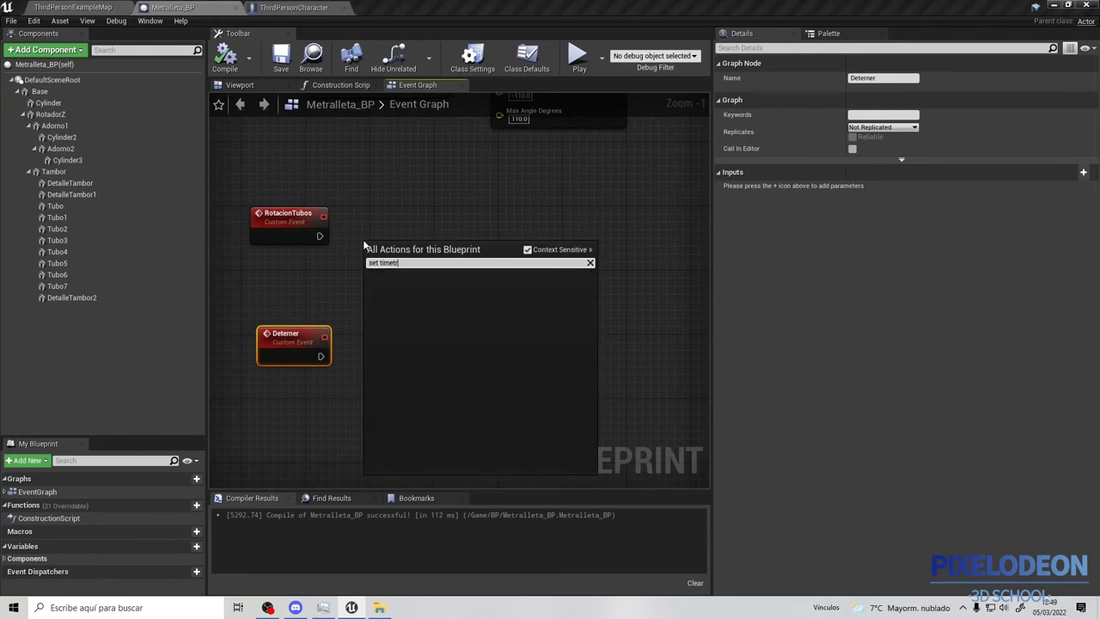
key("BackSpace")
type("r by")
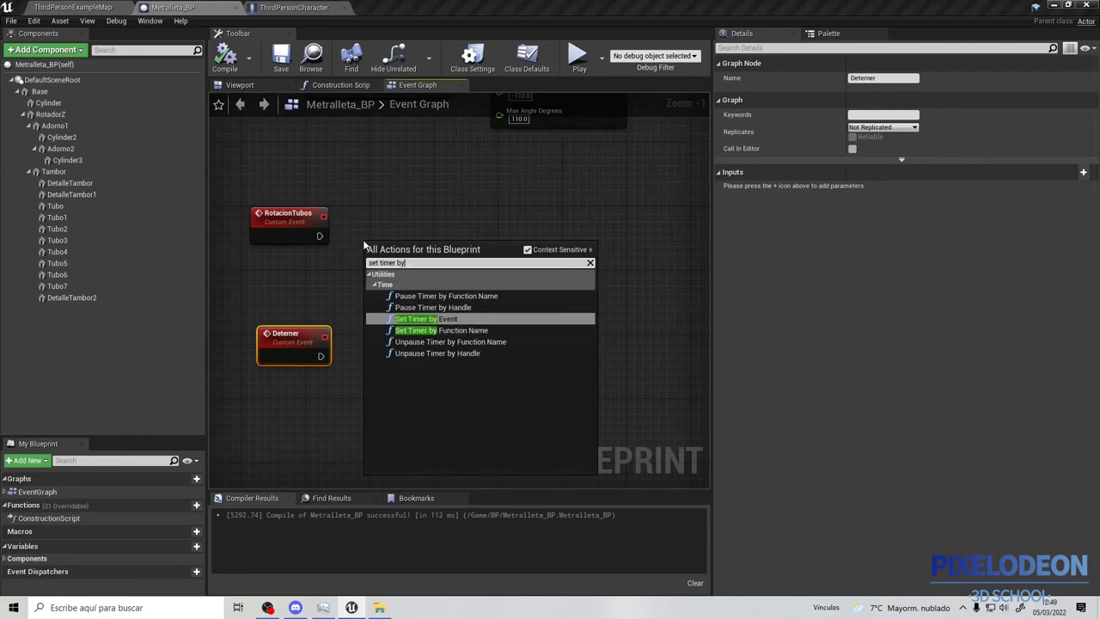
left_click(454, 319)
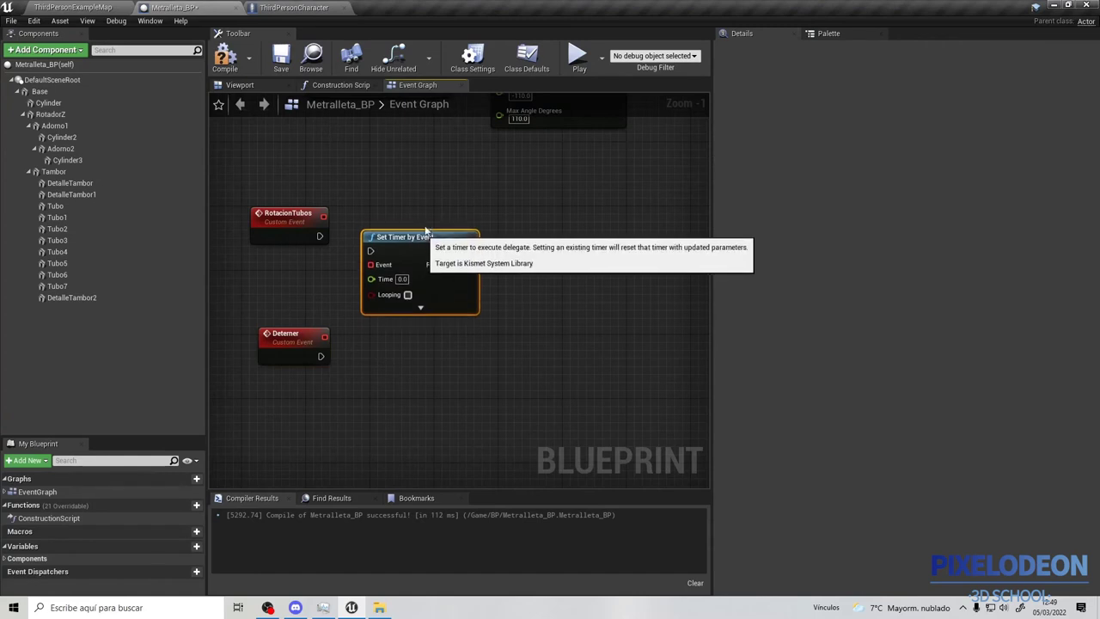
left_click_drag(416, 242, 424, 218)
left_click_drag(323, 216, 381, 250)
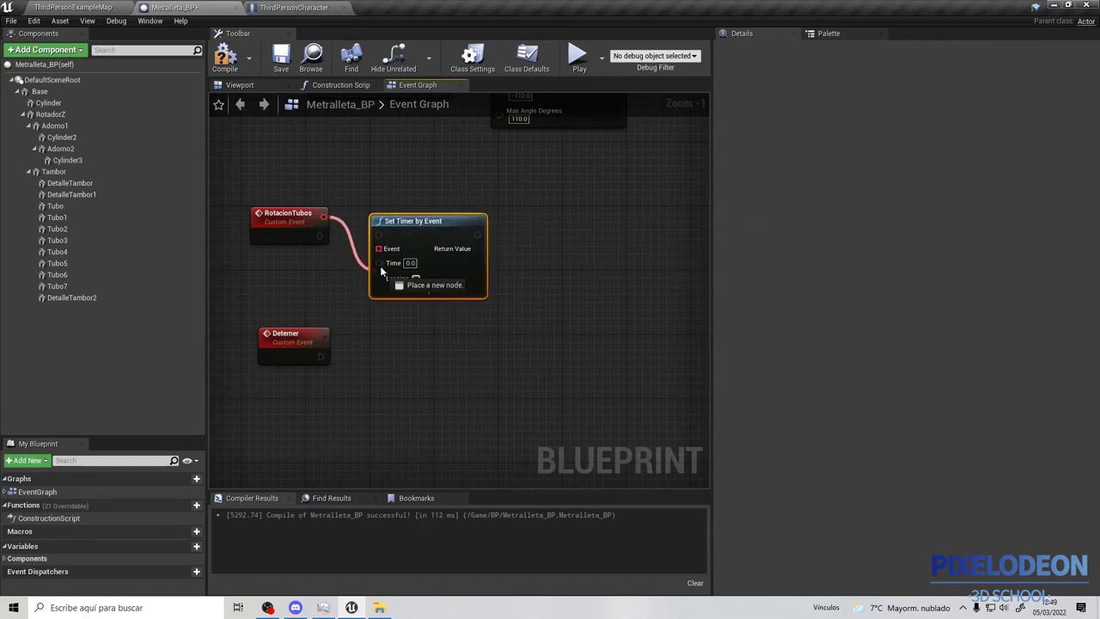
left_click_drag(319, 235, 381, 237)
Set the timer's Time to 0.01 and enable Looping
scroll(404, 279, "up", 1)
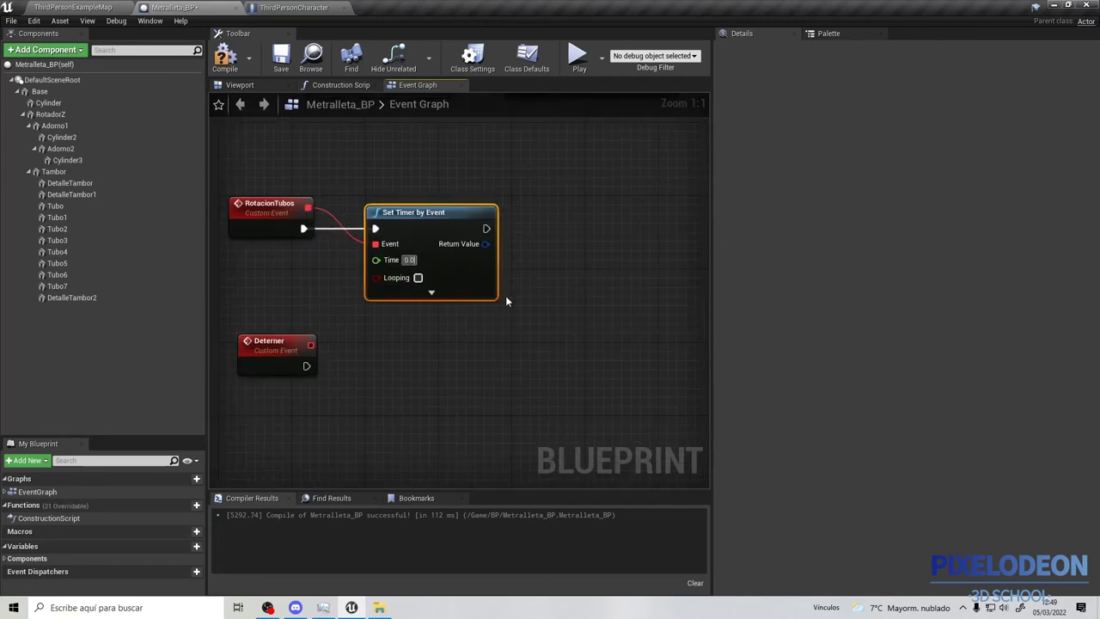
key("BackSpace")
type("0.01")
left_click(418, 278)
right_click_drag(526, 285, 365, 307)
scroll(438, 299, "down", 2)
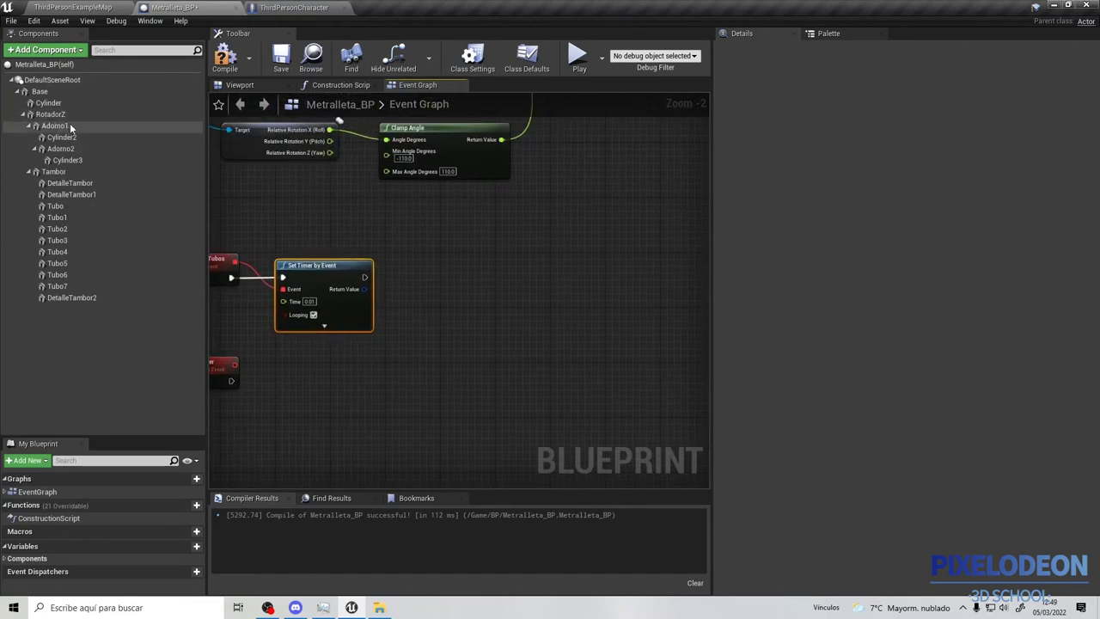
Add a Tambor reference and an AddLocalRotation node targeting it
left_click_drag(62, 176, 413, 260)
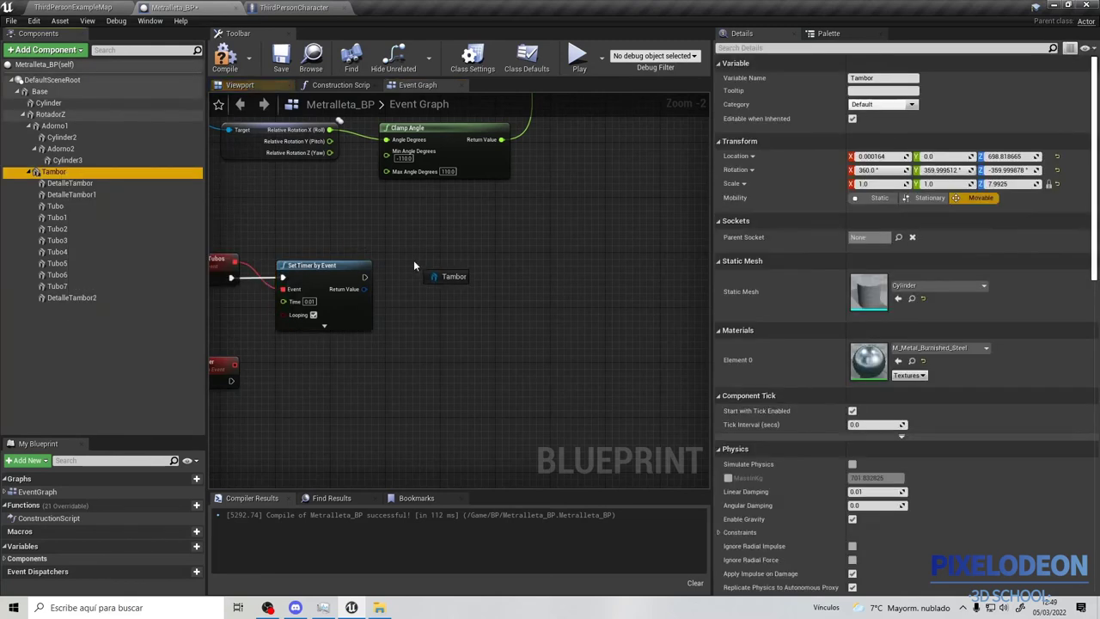
left_click(240, 86)
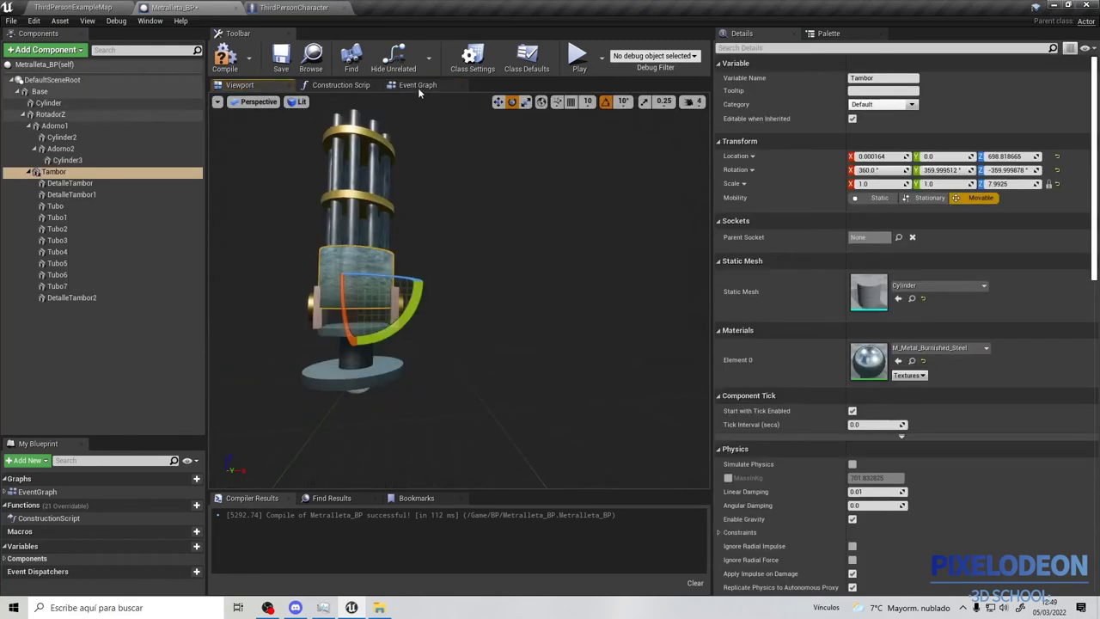
left_click(417, 86)
left_click_drag(364, 277, 499, 294)
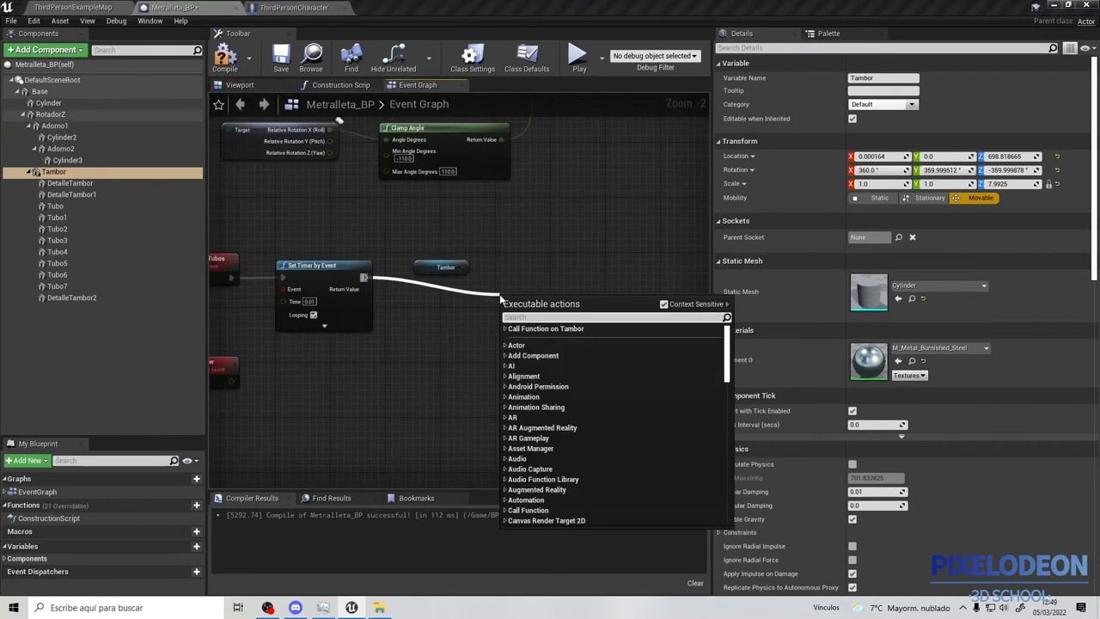
type("add loca")
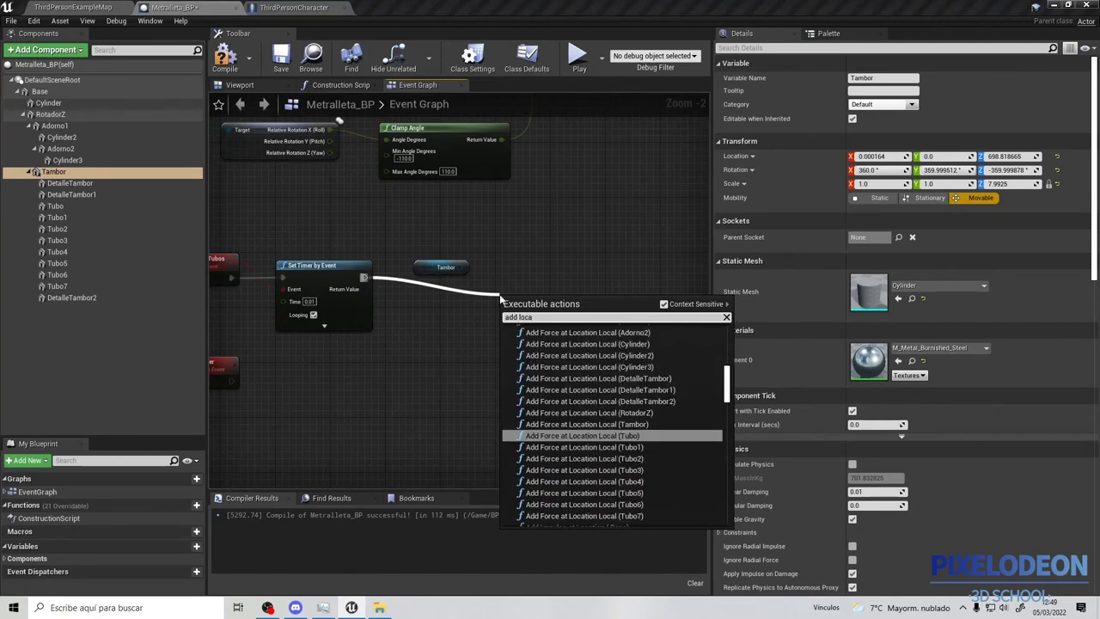
type("l rot")
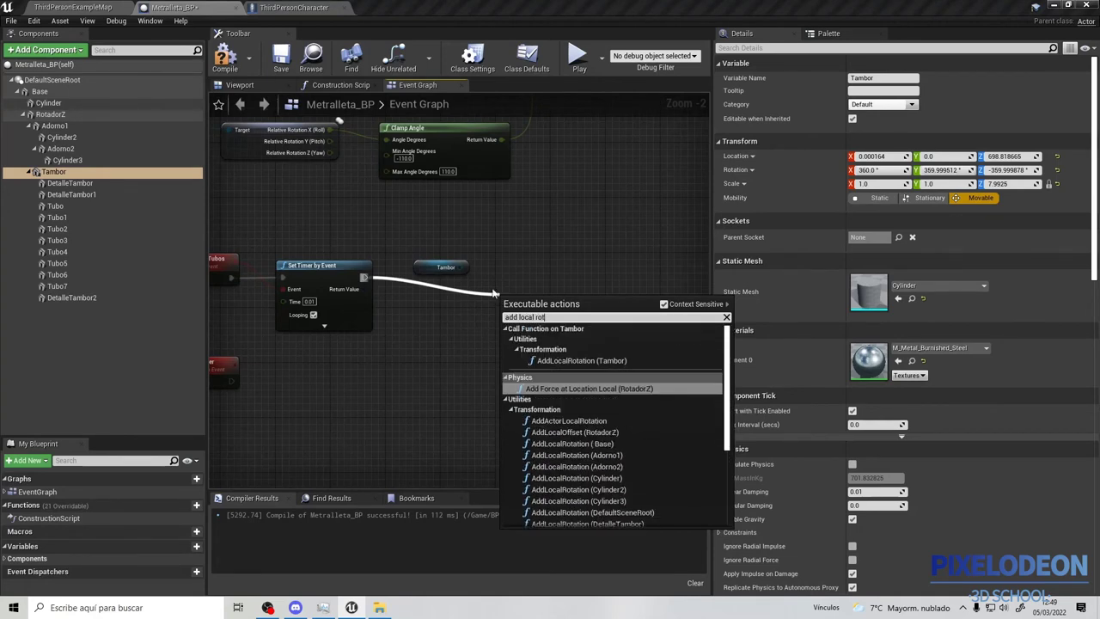
key("Escape")
left_click_drag(461, 267, 488, 277)
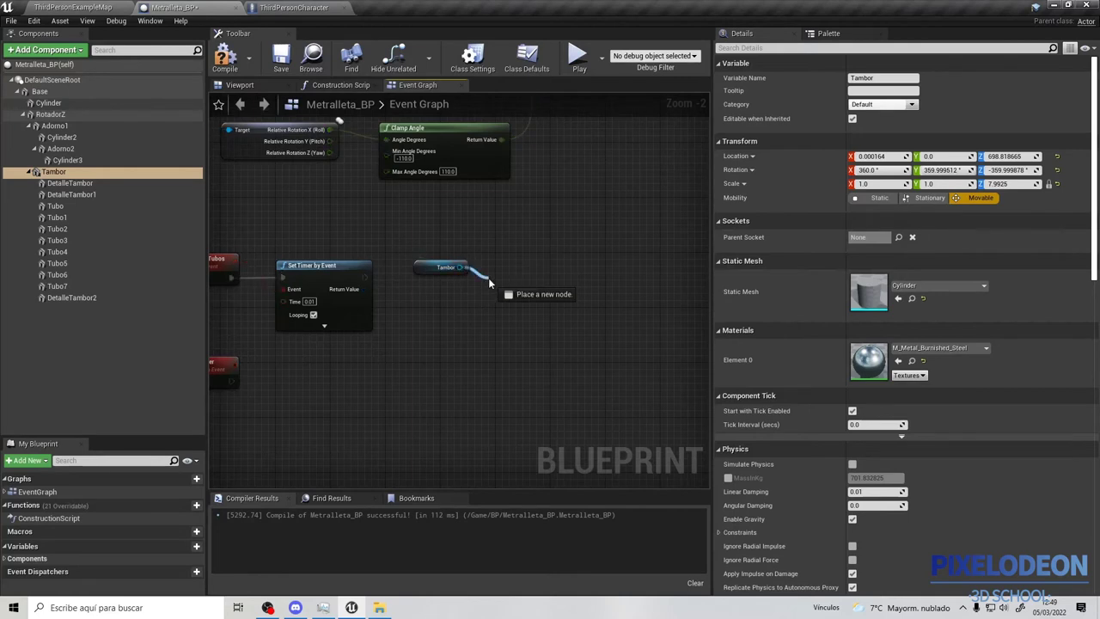
type("add")
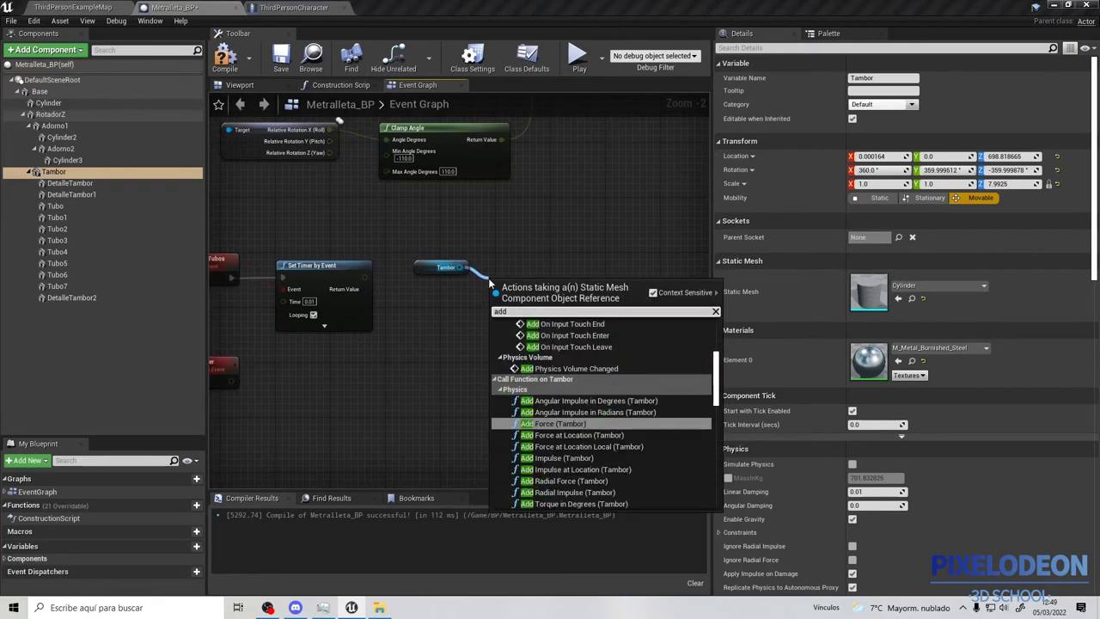
type(" localk")
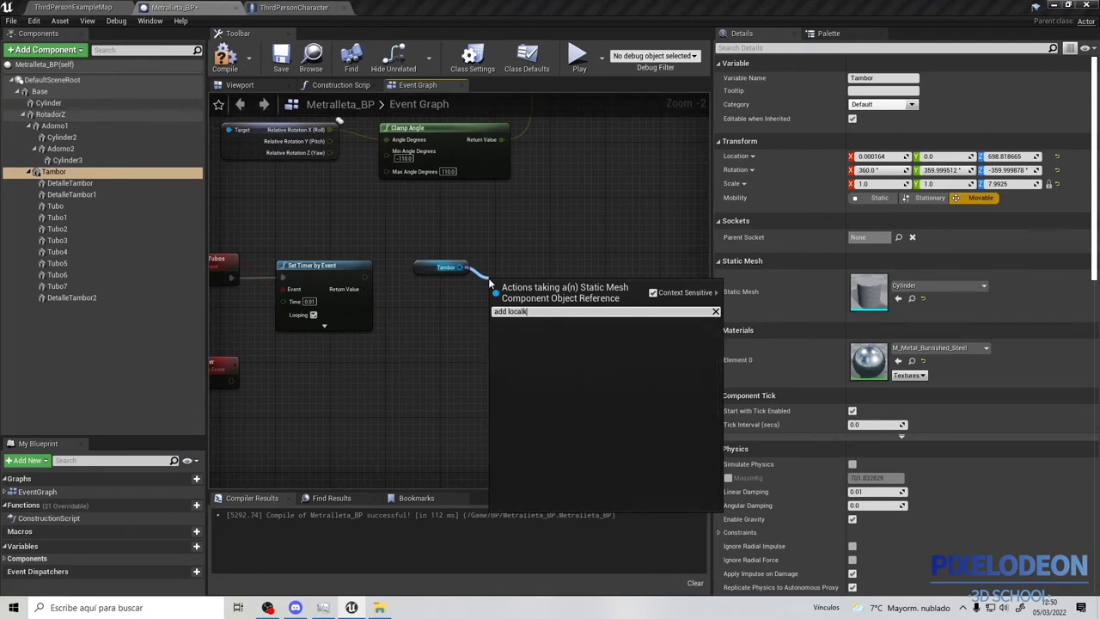
key("BackSpace")
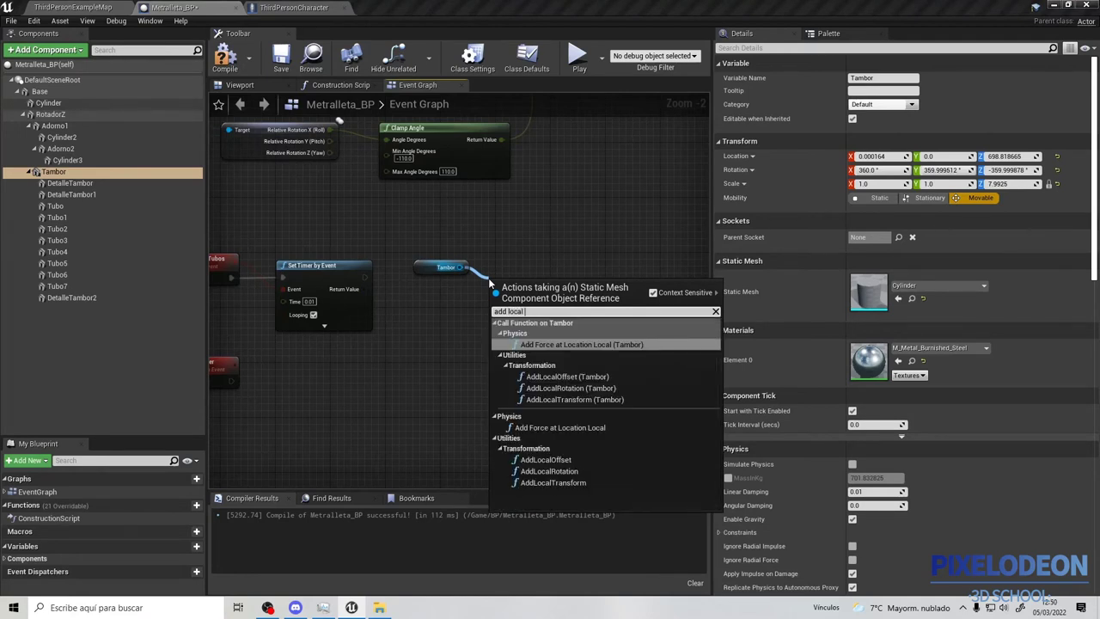
type("rota")
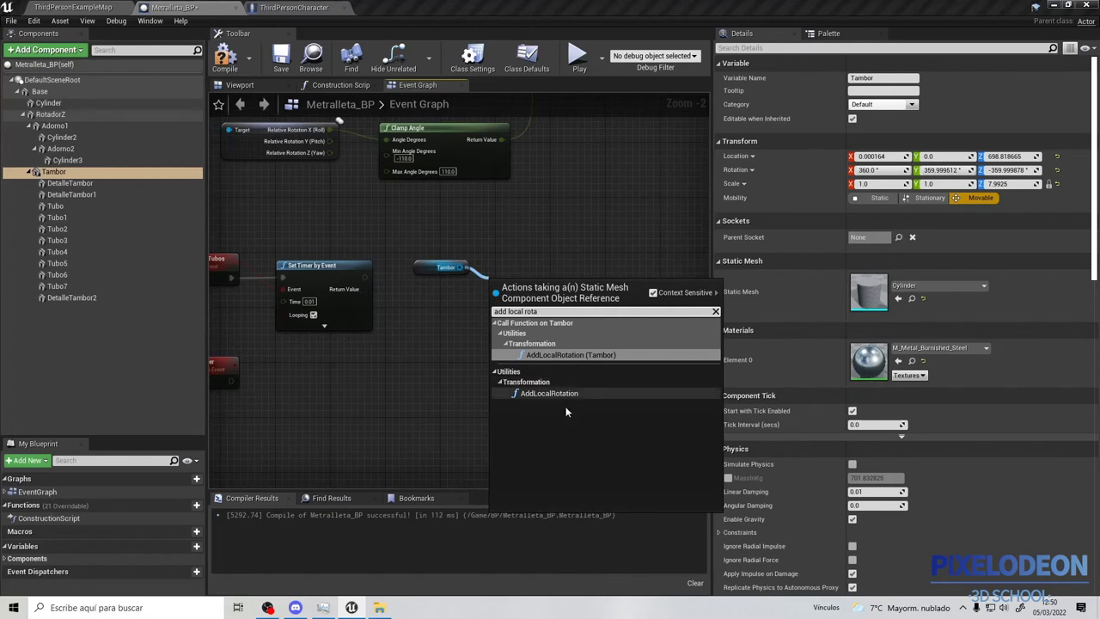
left_click(567, 392)
Run AddLocalRotation from the timer with Delta Rotation Z set to 5
left_click_drag(365, 279, 497, 307)
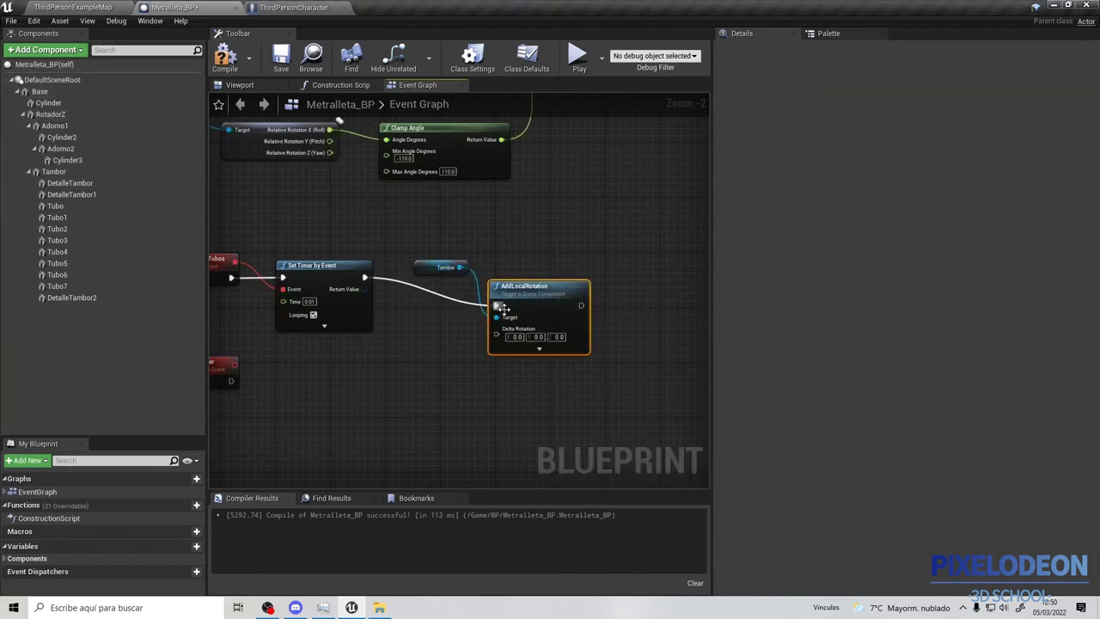
left_click(559, 336)
type("2")
key("Return")
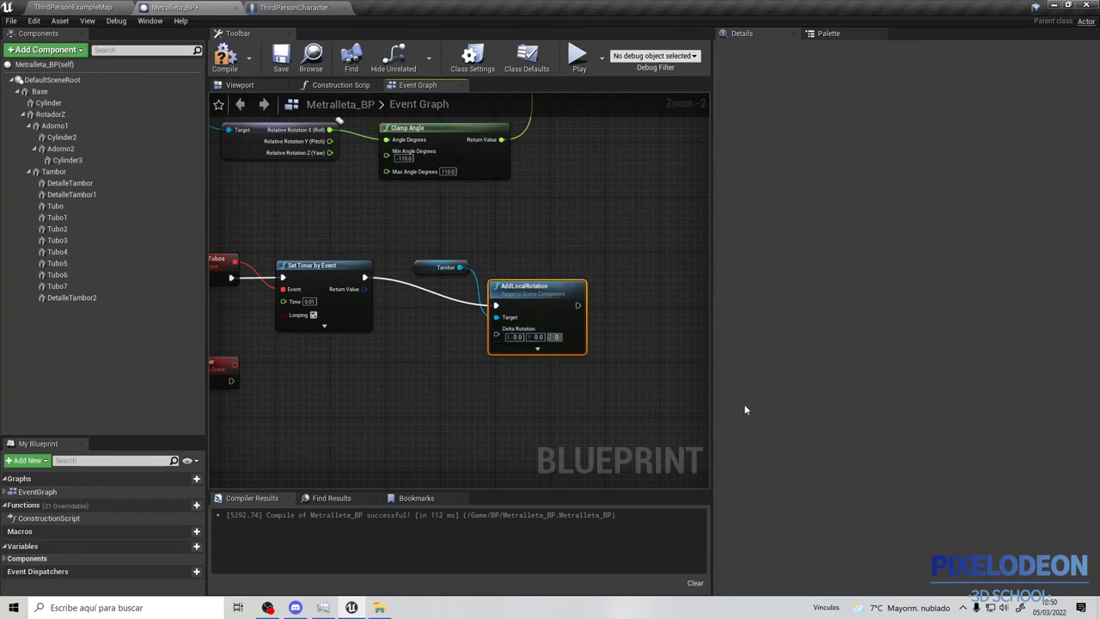
type("5")
key("Return")
left_click_drag(499, 274, 508, 265)
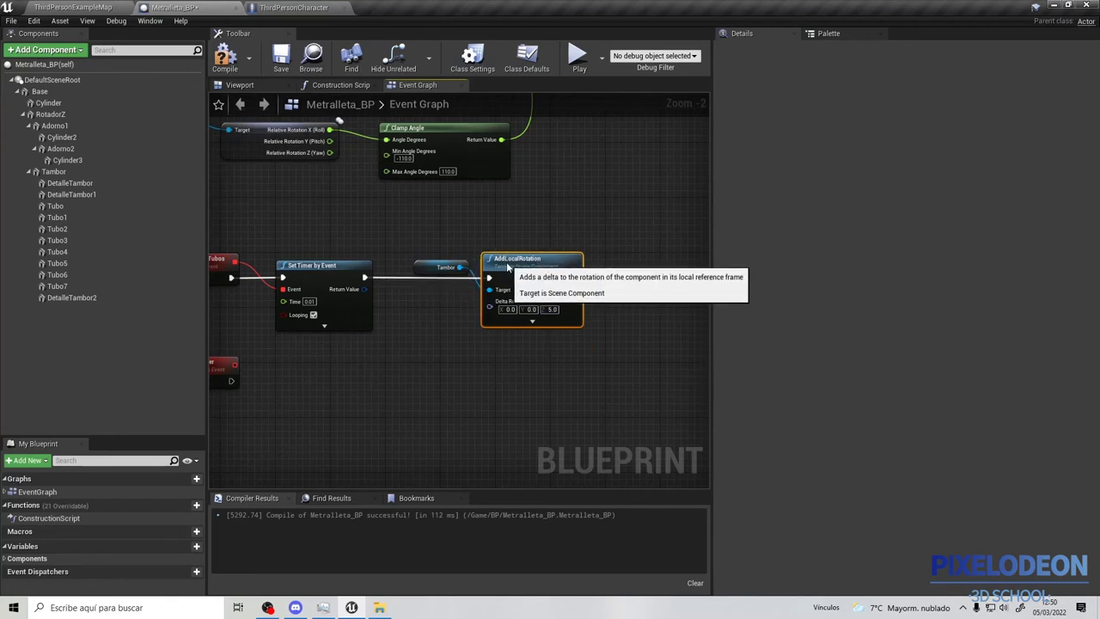
mouse_move(421, 314)
right_mouse_down()
mouse_move(550, 326)
mouse_move(519, 289)
right_mouse_up()
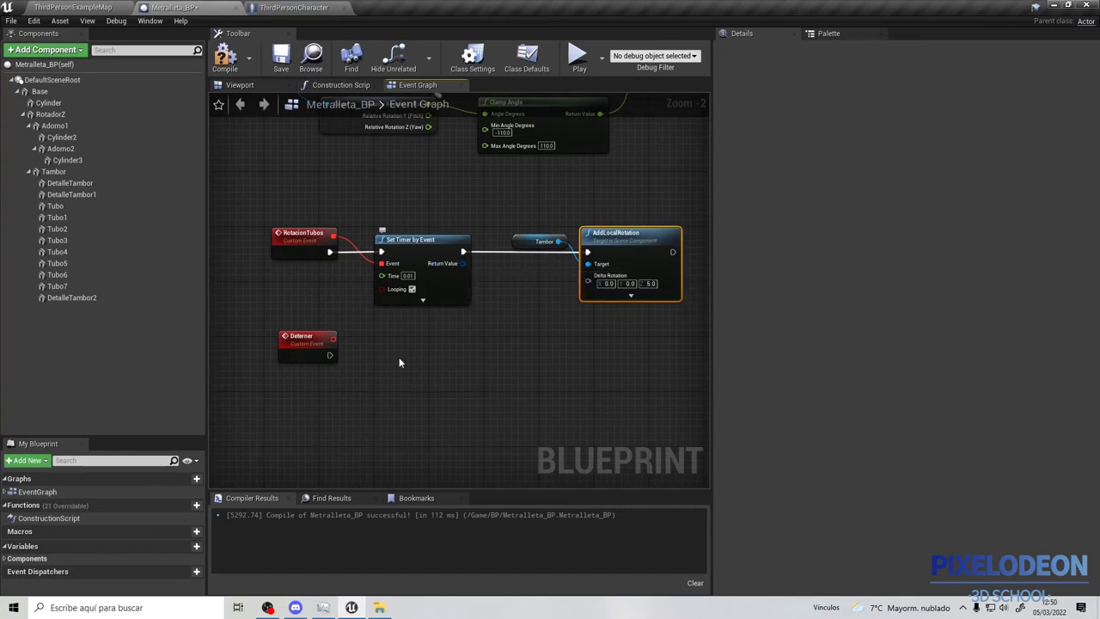
Have Determer fire a Clear and Invalidate Timer by Handle on the timer's return value
mouse_move(462, 263)
left_mouse_down()
mouse_move(391, 357)
mouse_move(375, 335)
left_mouse_up()
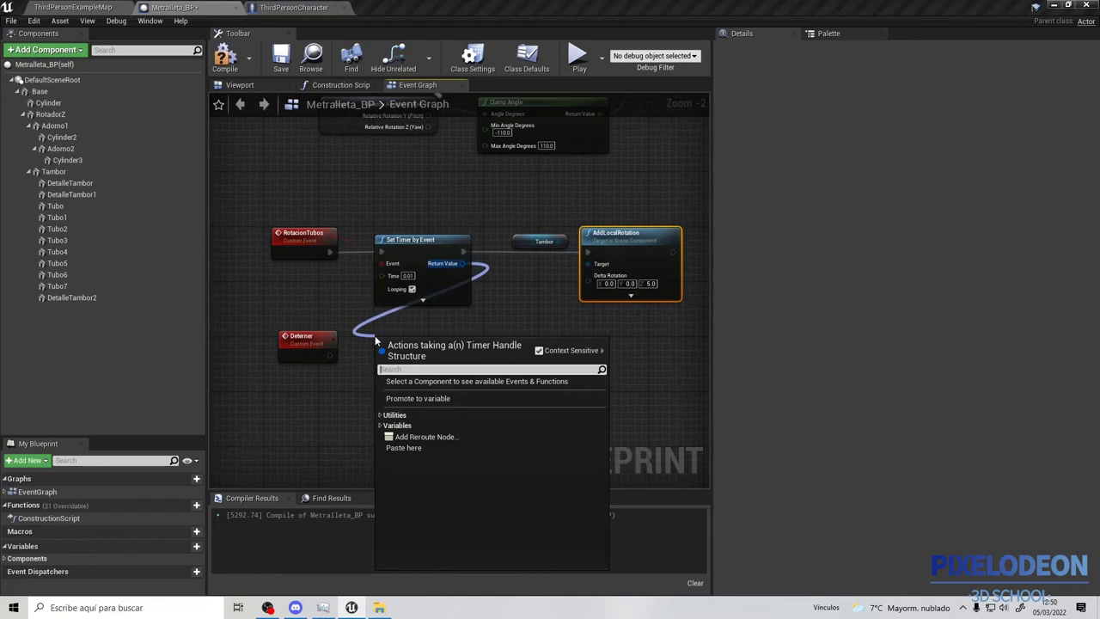
type("cle")
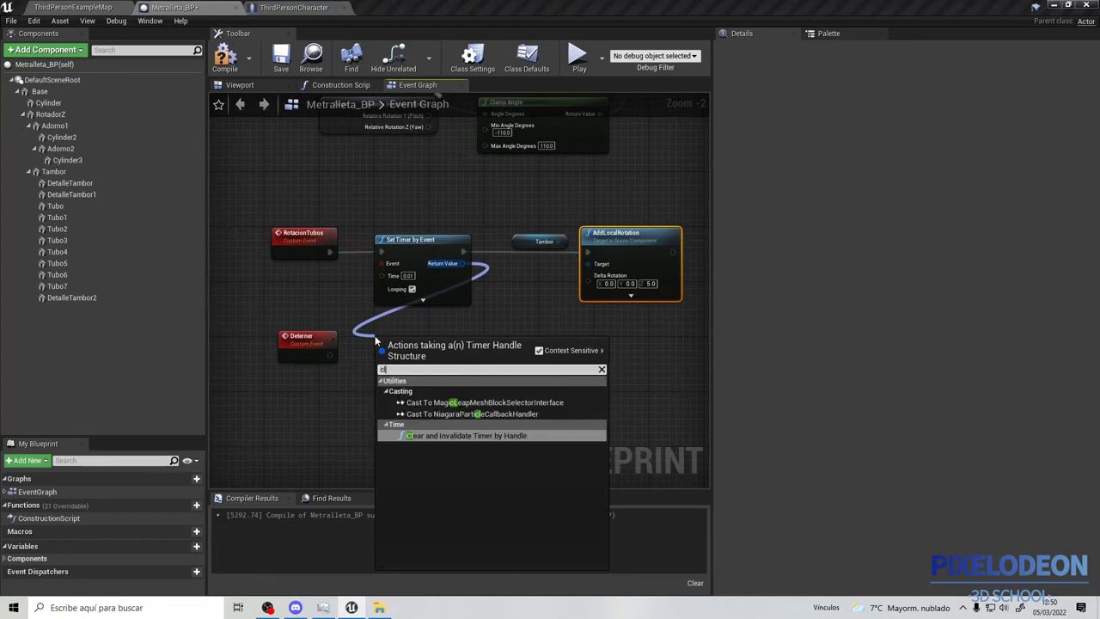
left_click(463, 439)
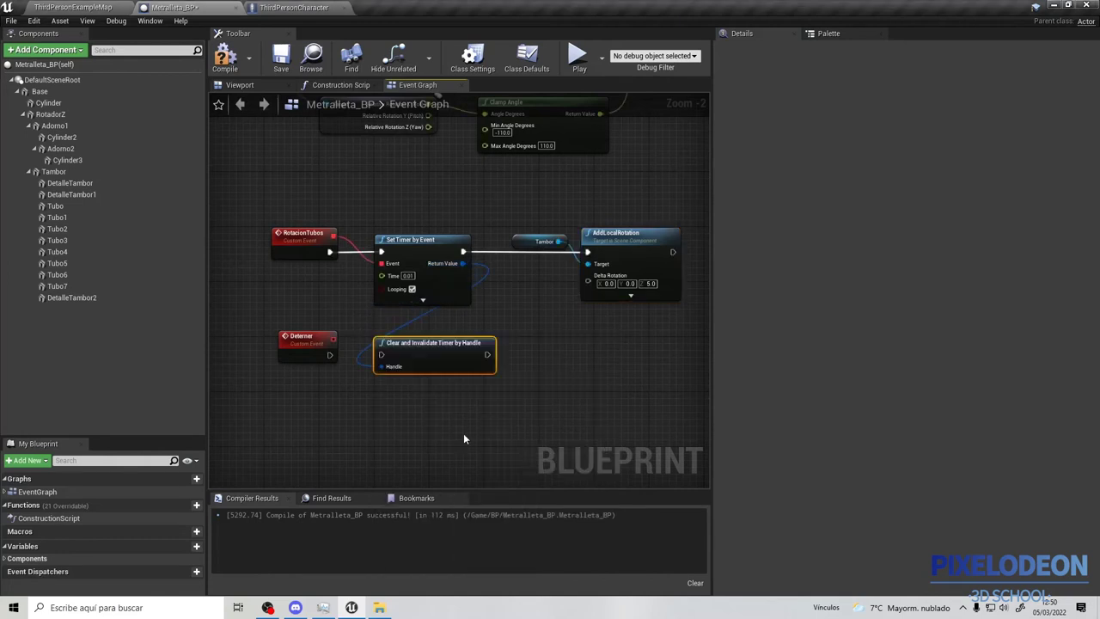
left_click_drag(329, 355, 344, 353)
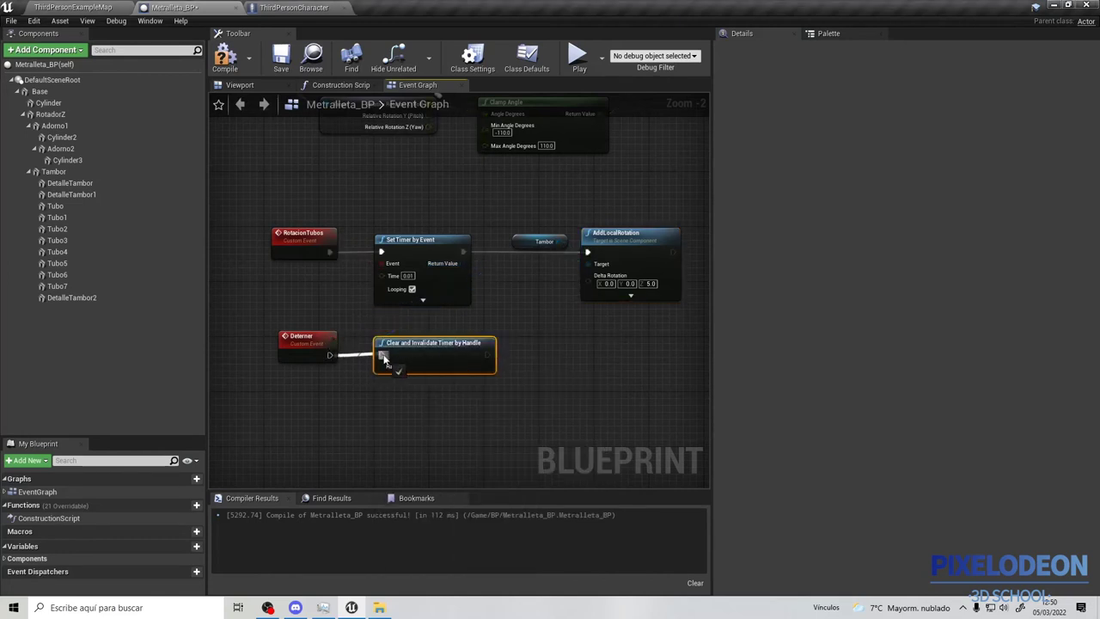
left_click_drag(458, 351, 465, 351)
left_click_drag(304, 343, 292, 349)
left_click(429, 353)
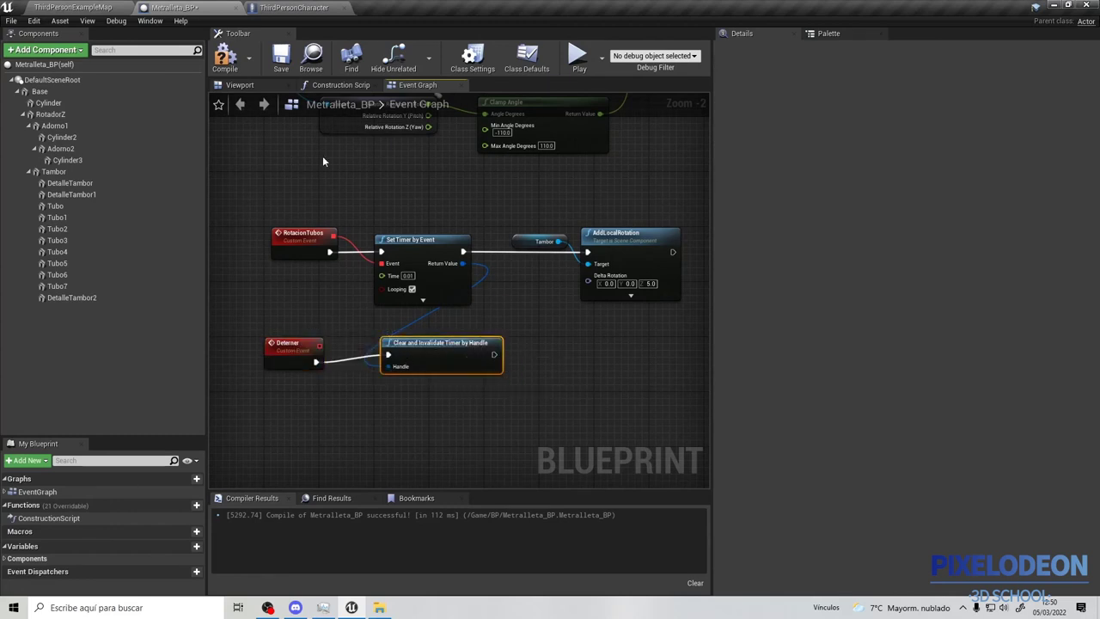
Save the blueprint and play-test the level
left_click(281, 59)
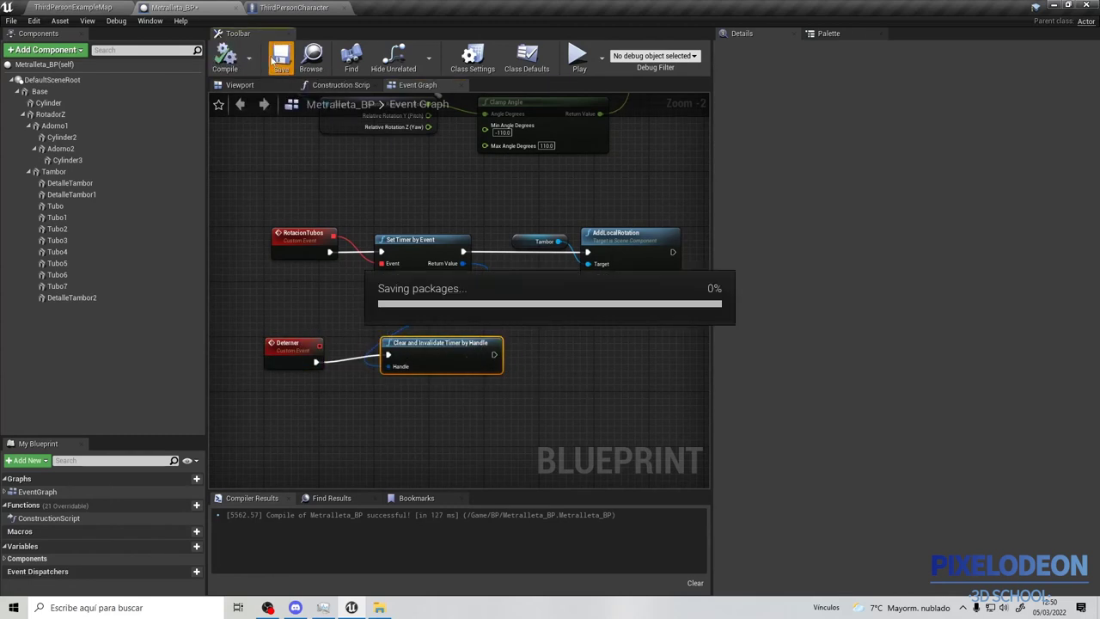
left_click(73, 7)
left_click(698, 43)
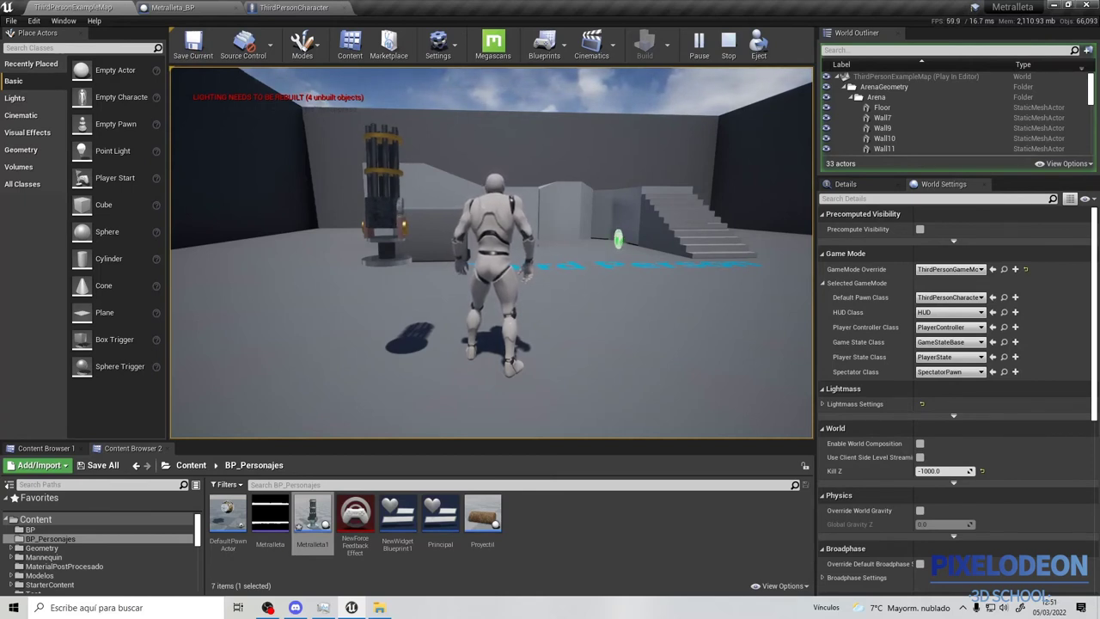
Stop the play test, then in Metralleta_BP's viewport select Tambor and open Add Component
key("Escape")
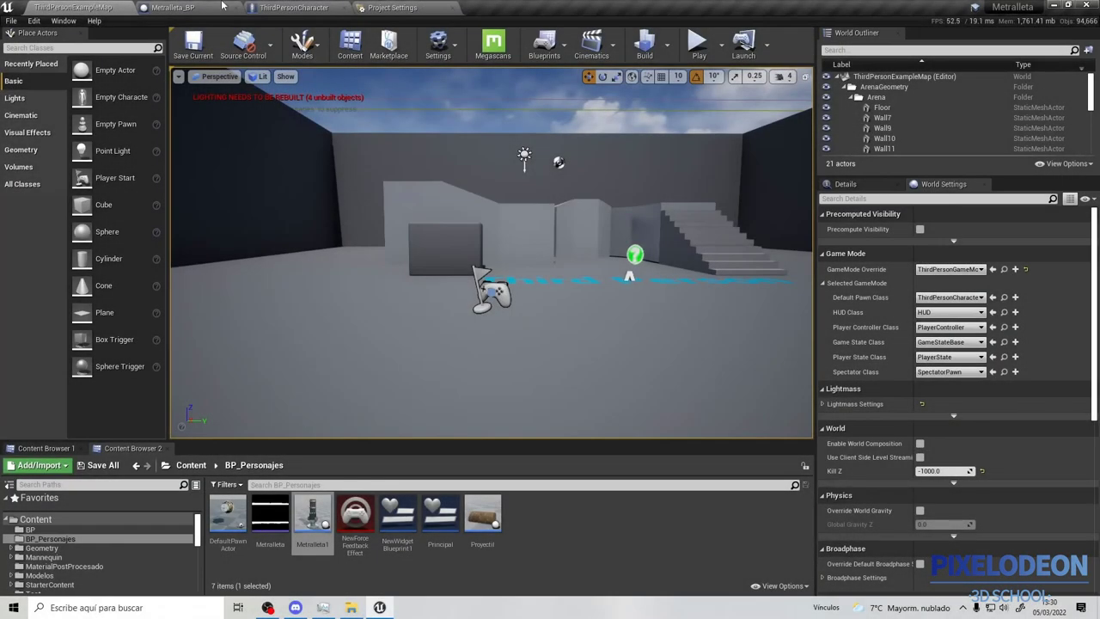
left_click(211, 7)
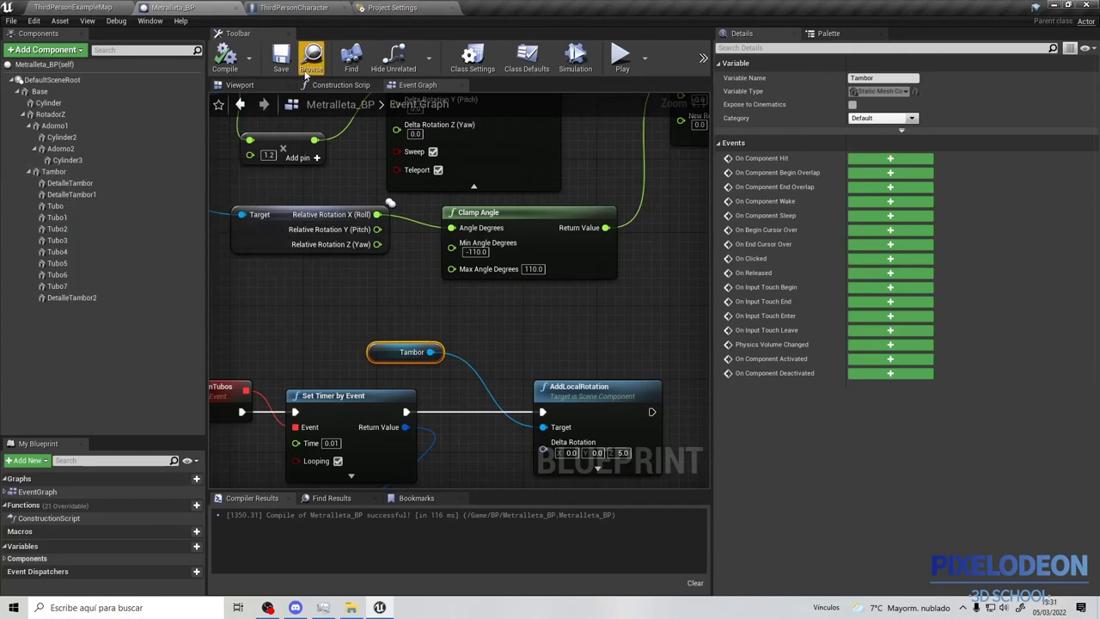
left_click(241, 86)
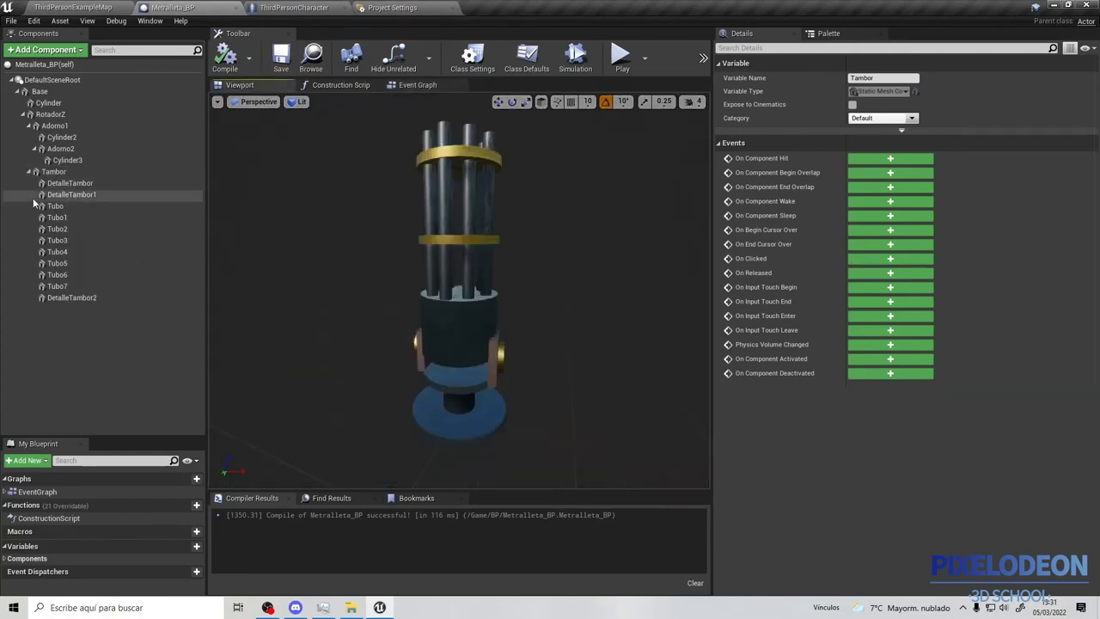
left_click(55, 173)
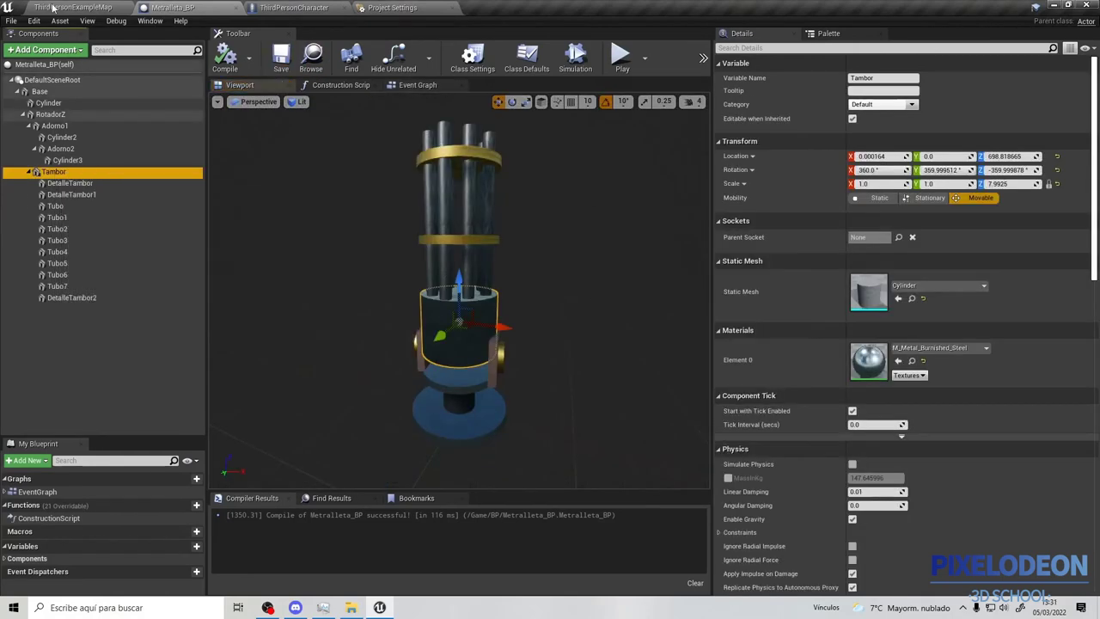
left_click(44, 49)
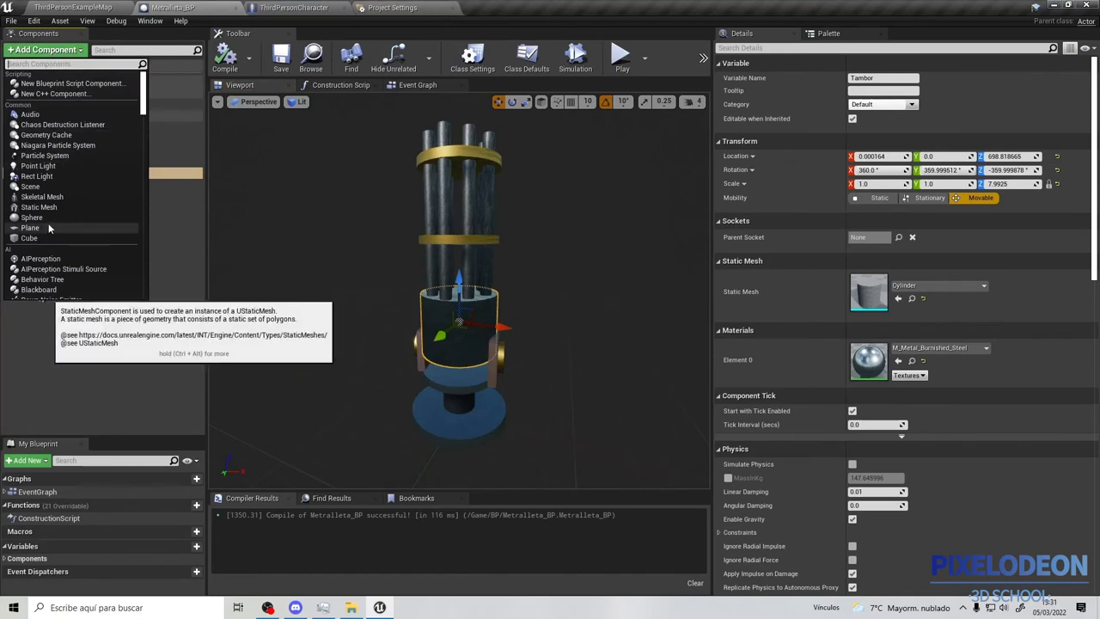
Add a Sphere under Tambor scaled to 0.6975 and parent DetalleTambor through DetalleTambor2 to it
left_click(48, 220)
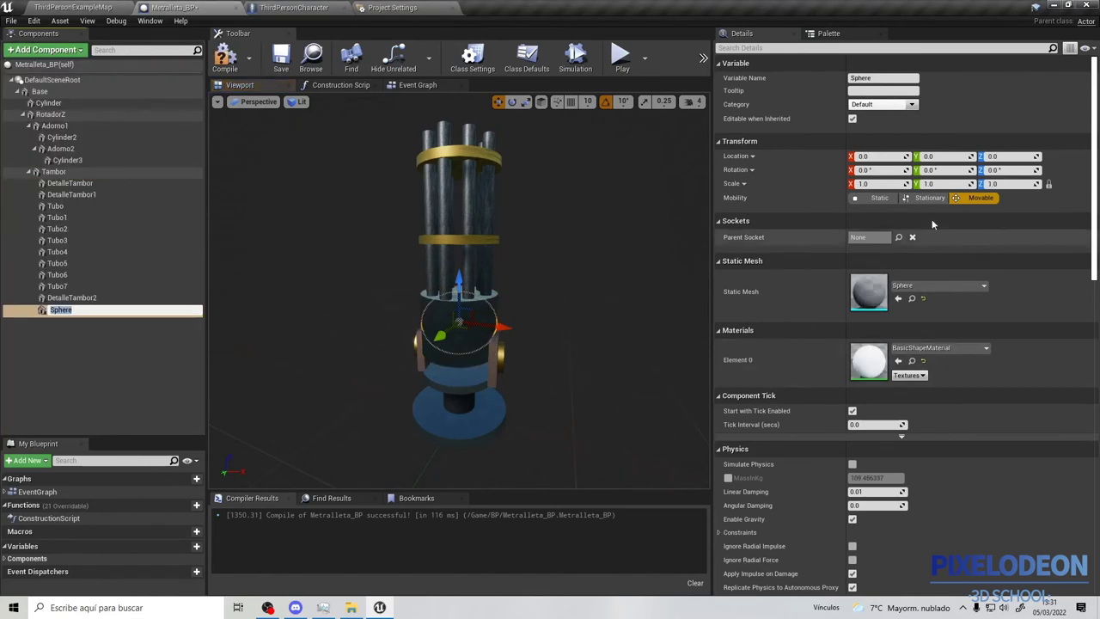
left_click_drag(876, 183, 859, 183)
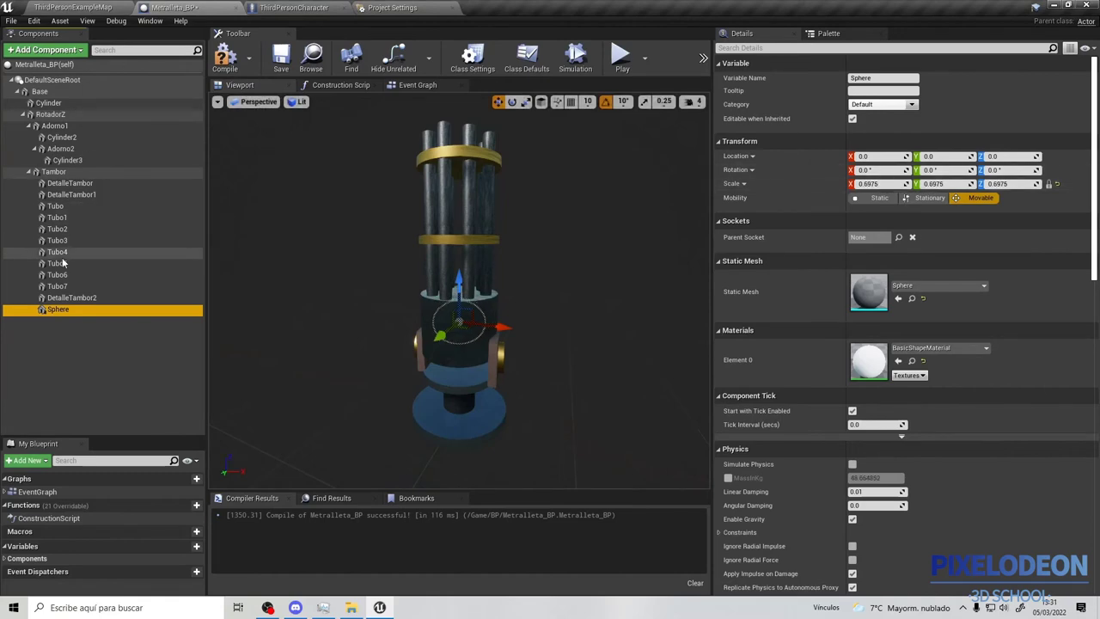
left_click(73, 185)
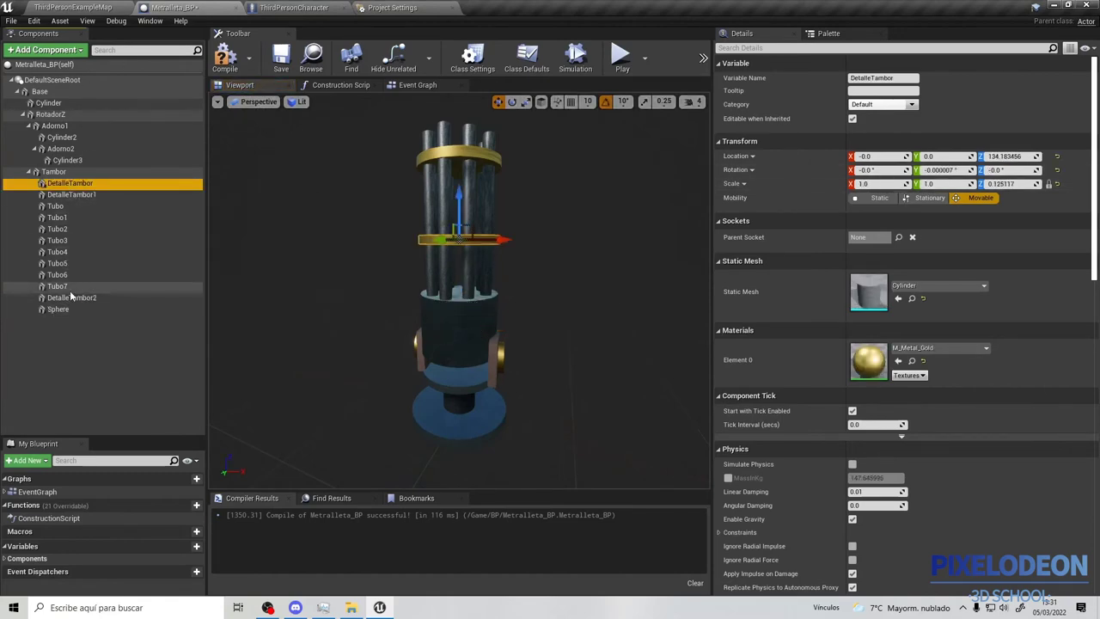
left_click(65, 297, "shift")
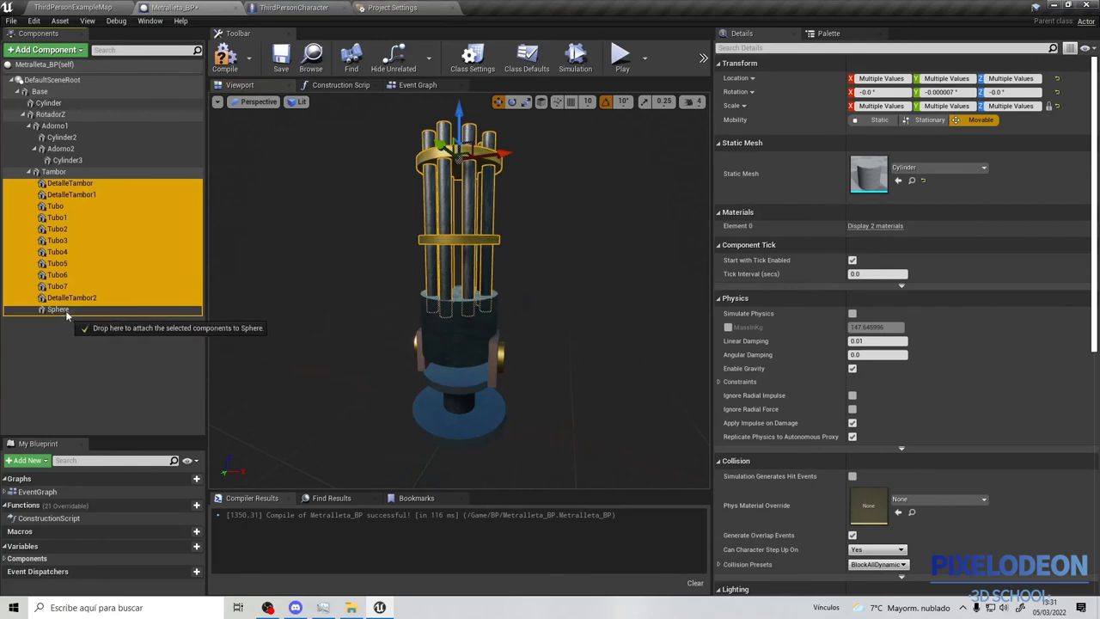
left_click_drag(55, 207, 64, 311)
left_click(58, 183)
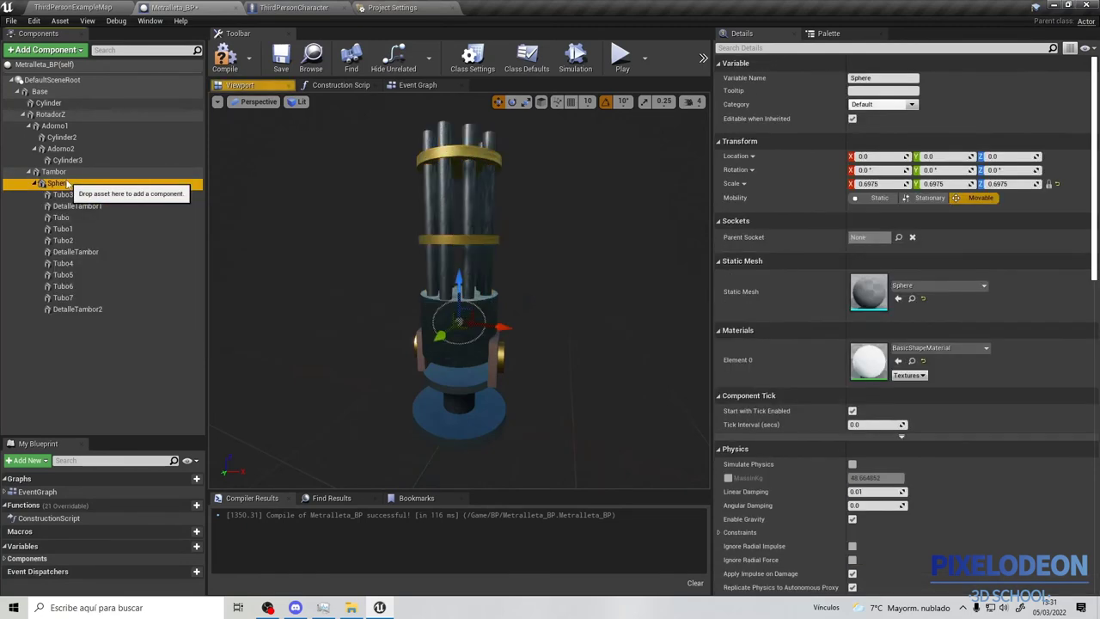
Replace the Tambor target of AddLocalRotation with a Sphere reference and compile Metralleta_BP
left_click(418, 85)
scroll(500, 246, "down", 4)
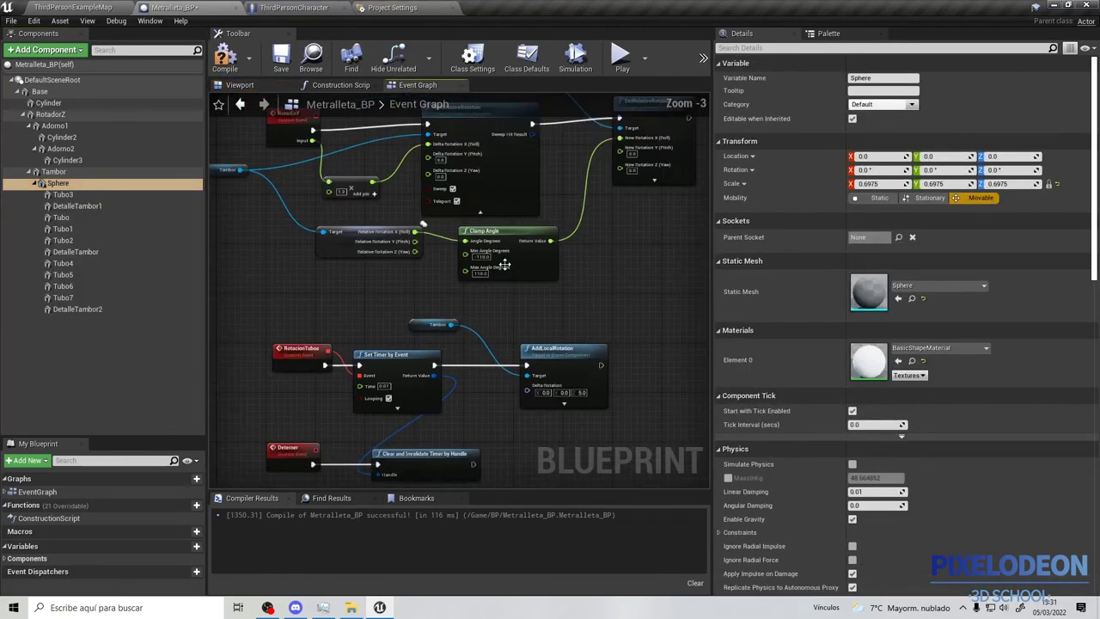
right_click_drag(499, 246, 541, 246)
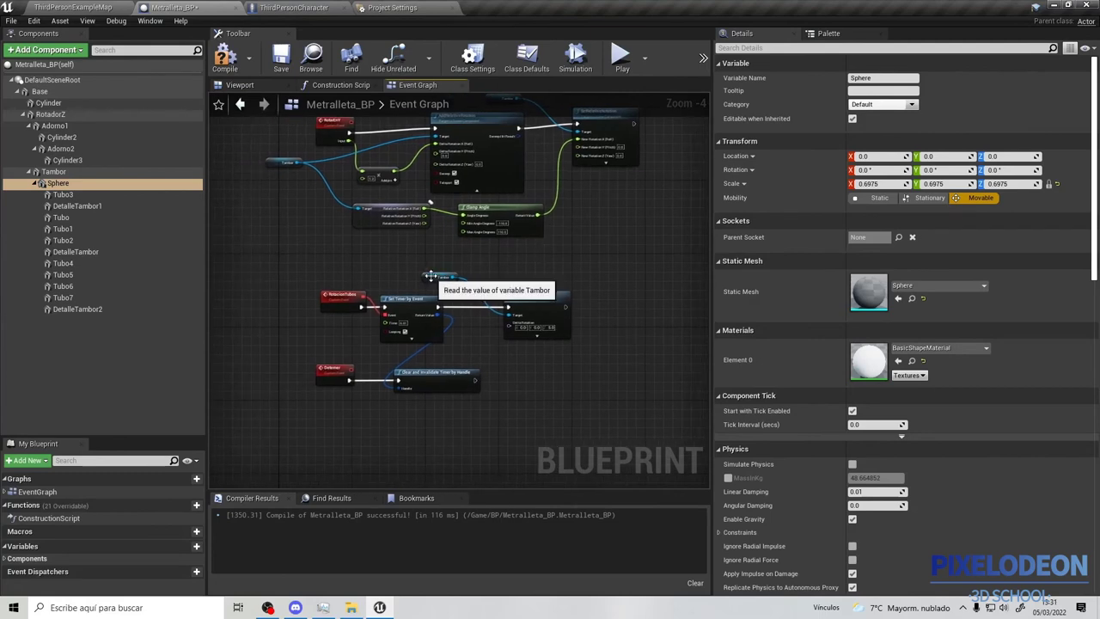
left_click(432, 280)
key("Delete")
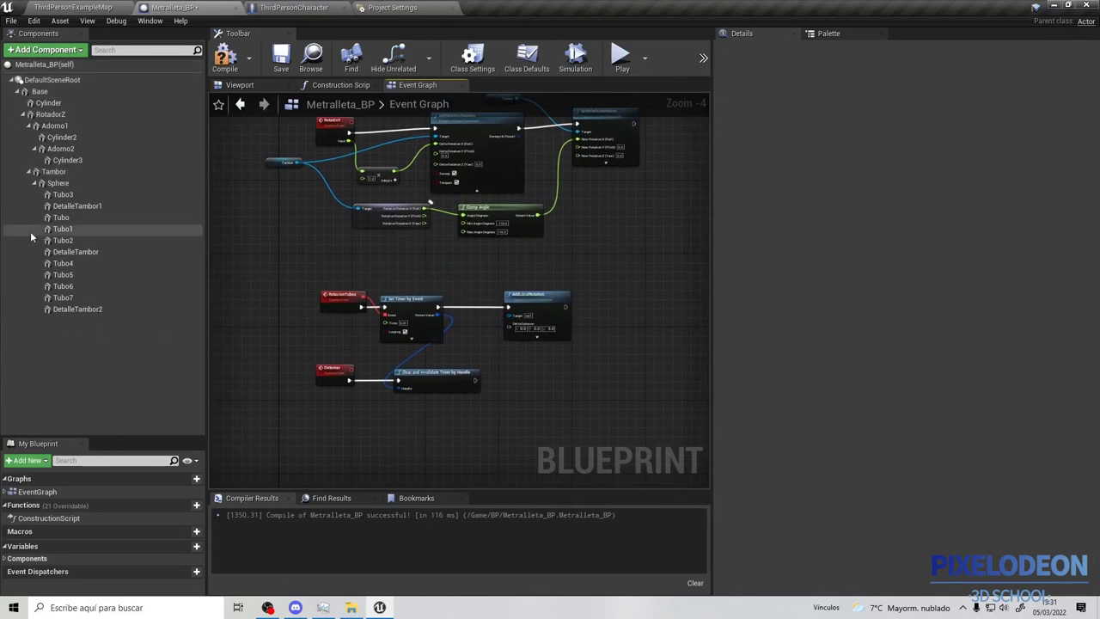
scroll(433, 286, "up", 3)
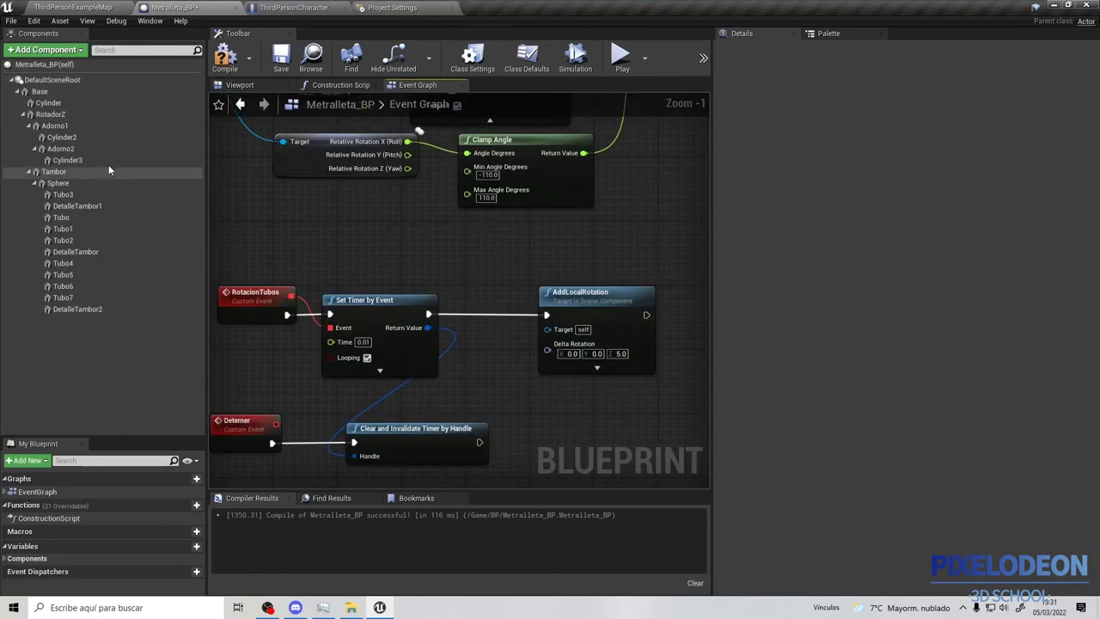
mouse_move(57, 183)
left_mouse_down()
mouse_move(434, 271)
mouse_move(497, 301)
left_mouse_up()
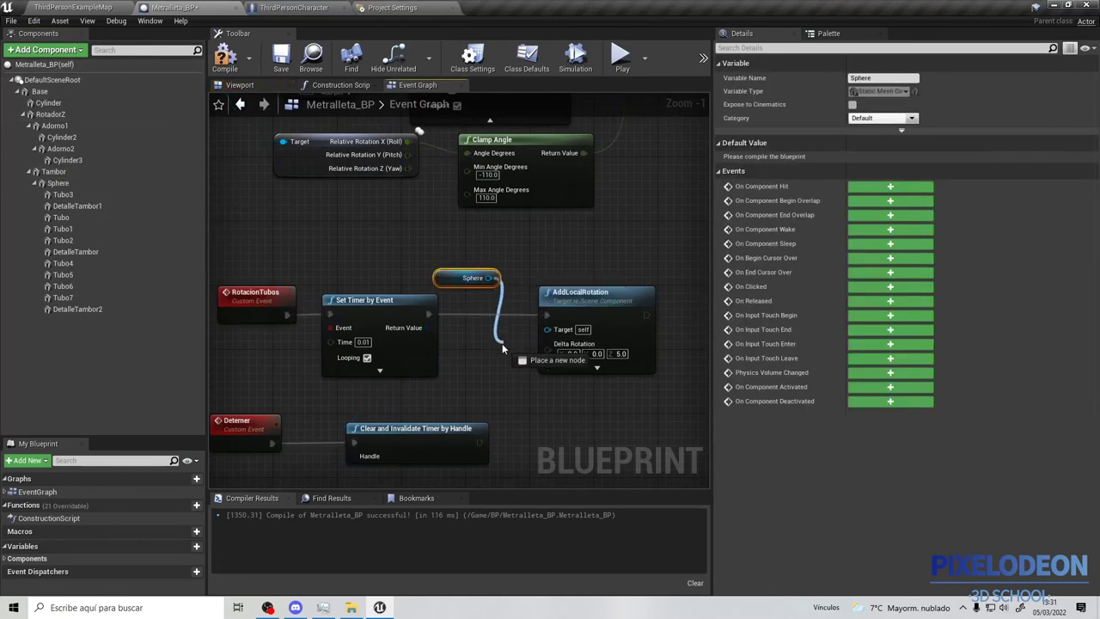
left_click_drag(503, 348, 547, 328)
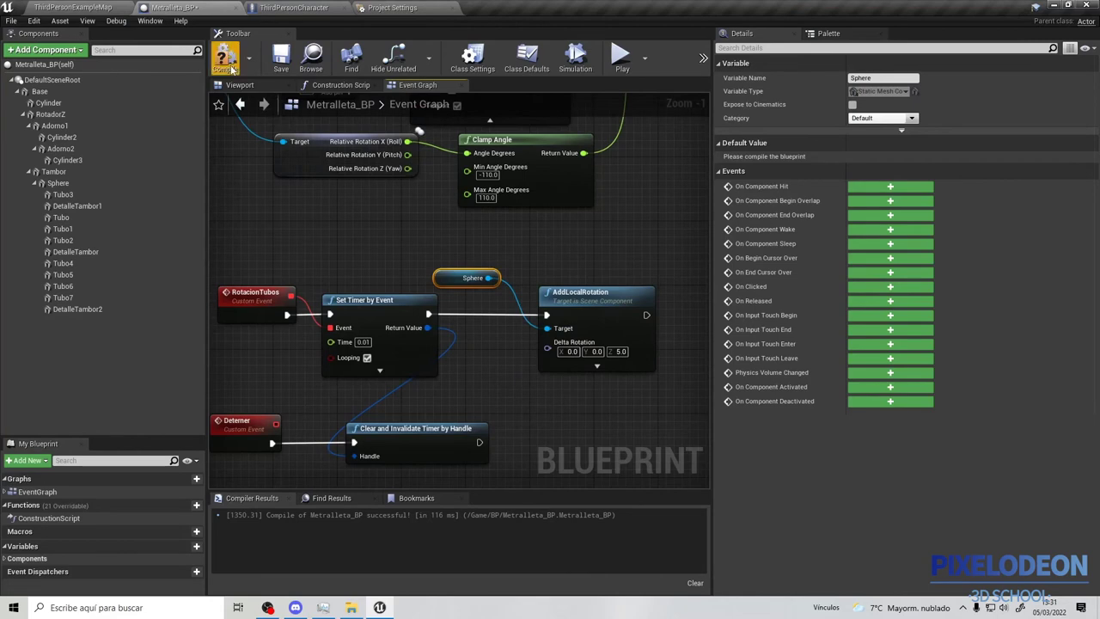
left_click(225, 60)
left_click(93, 7)
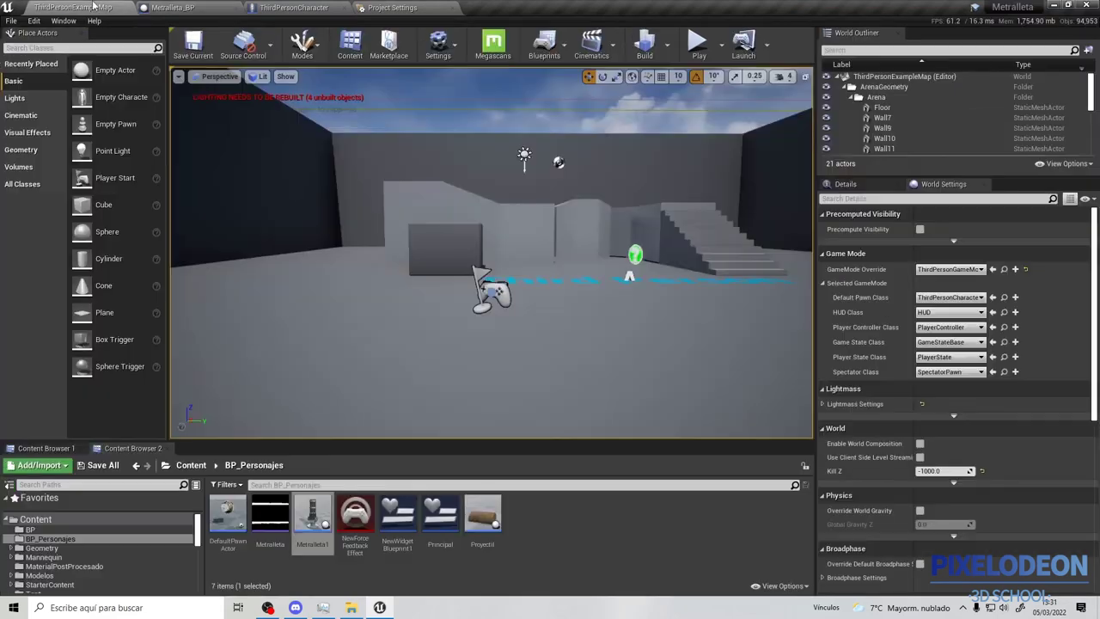
Run a brief play test, then bring up ThirdPersonCharacter's Event Graph with MoveRight and Rotar En Y
left_click(699, 41)
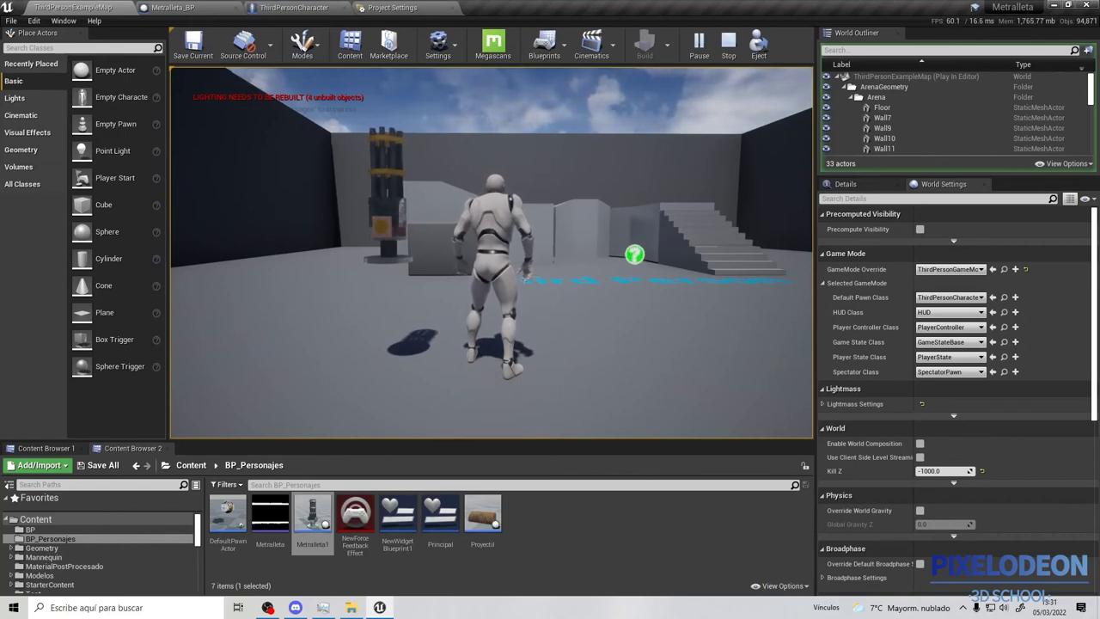
key("Escape")
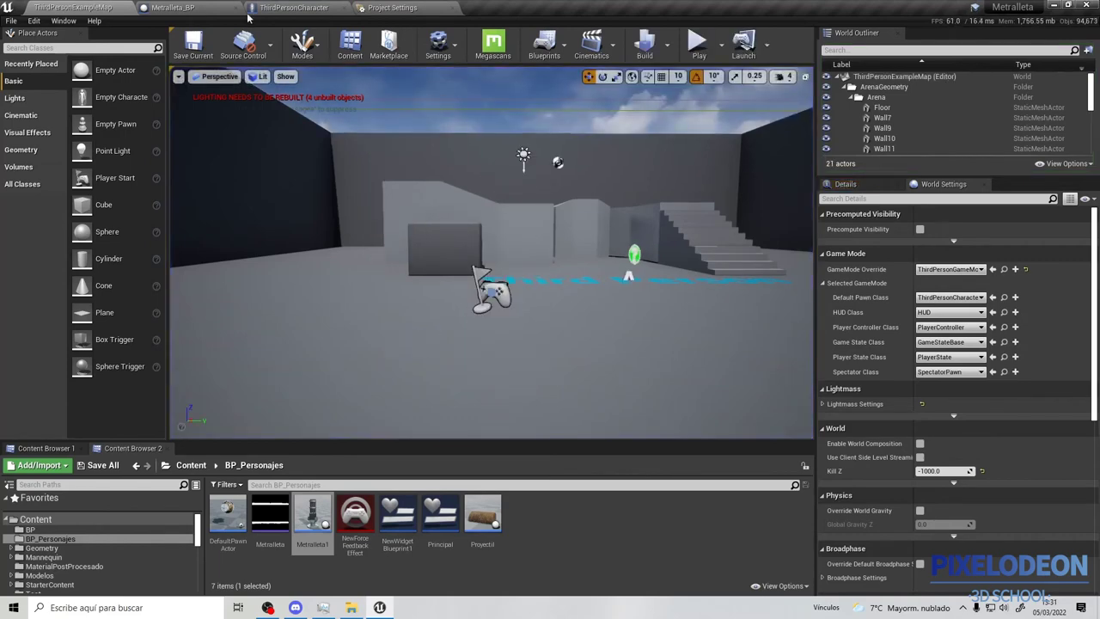
left_click(292, 8)
scroll(456, 218, "down", 2)
scroll(479, 266, "up", 4)
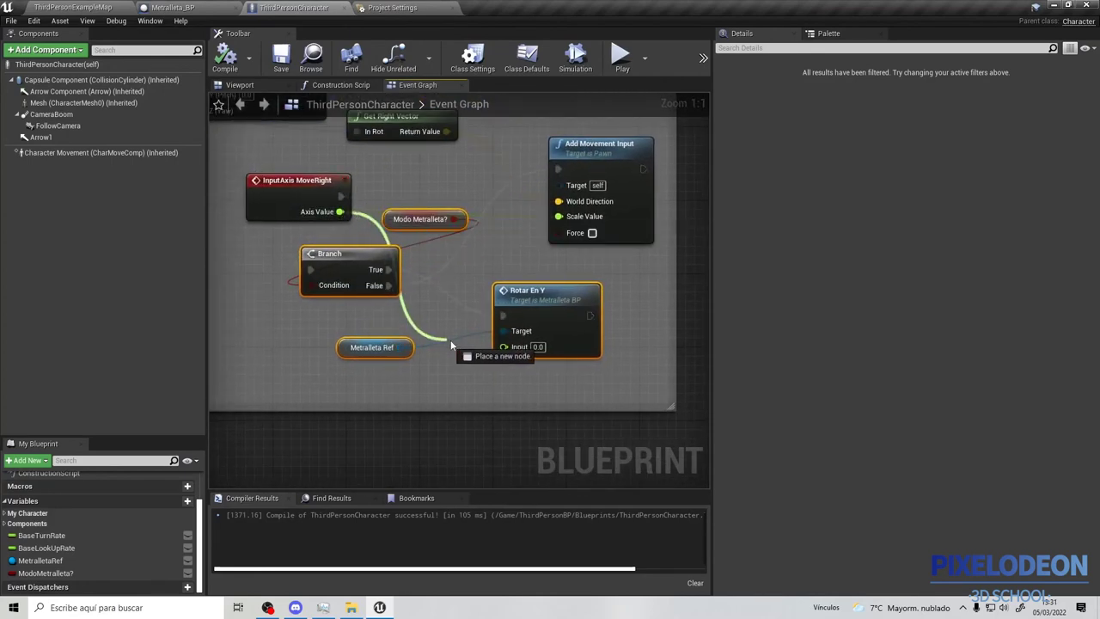
Wire MoveRight's Axis Value into Rotar En Y, compile, and play-test the level
left_click_drag(348, 218, 503, 345)
left_click(225, 57)
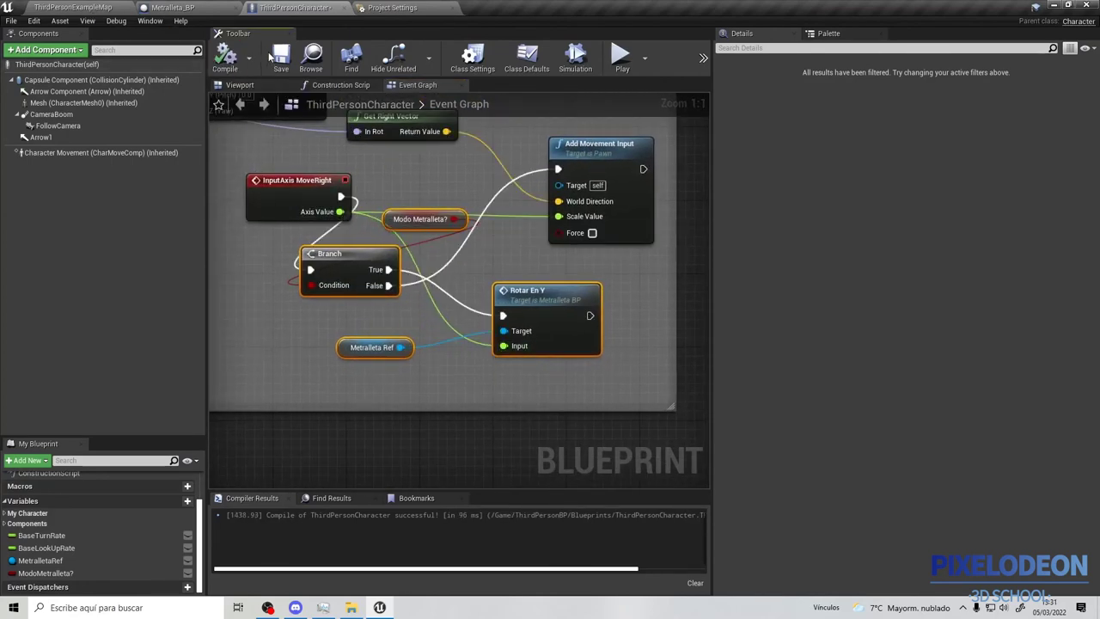
left_click(77, 7)
left_click(698, 41)
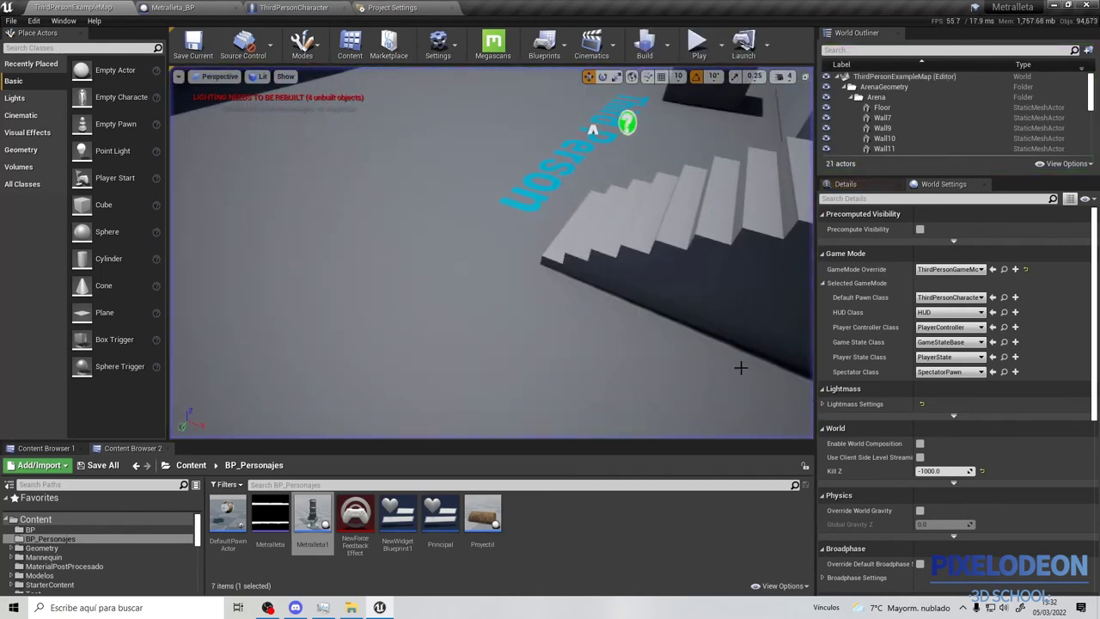
Review the turret in Metralleta_BP's viewport and graph, then ThirdPersonCharacter's Modo Metralleta nodes
left_click(172, 7)
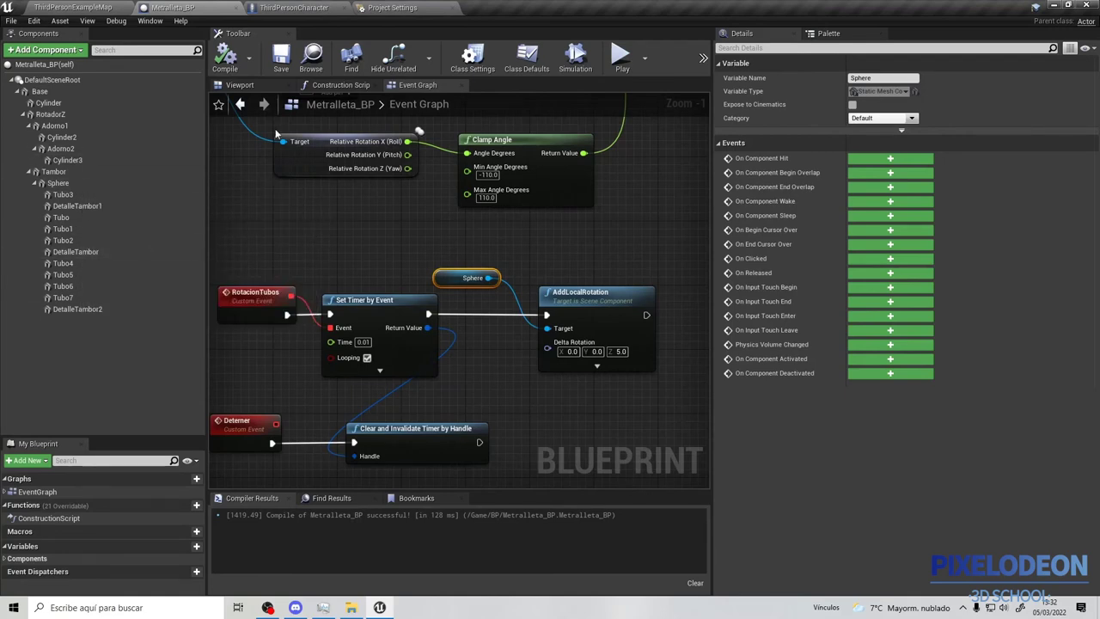
left_click(241, 85)
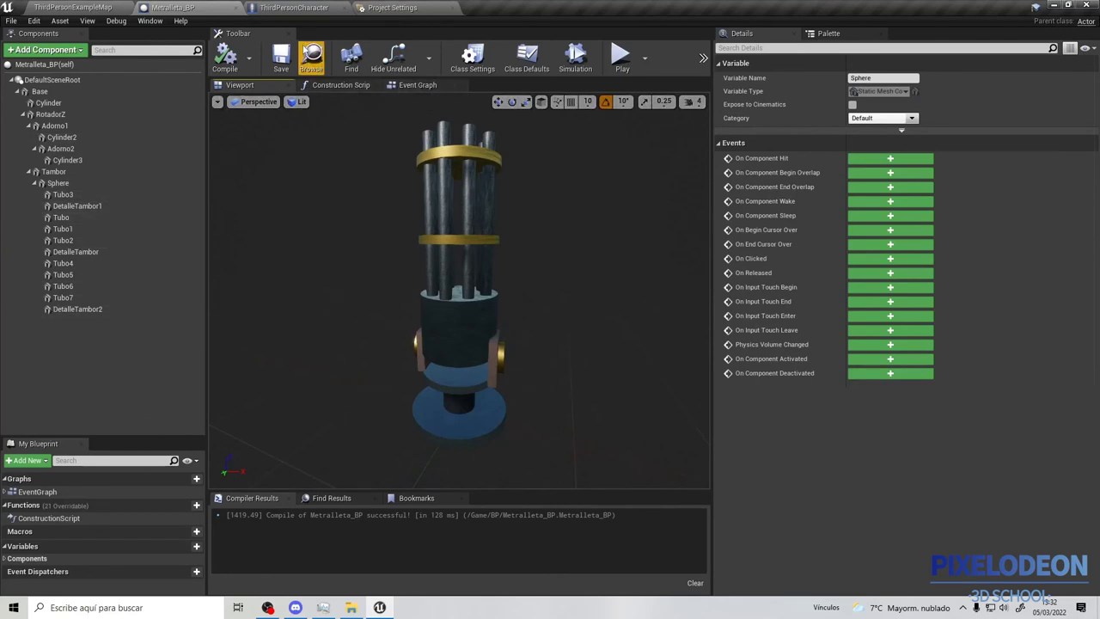
left_click(413, 87)
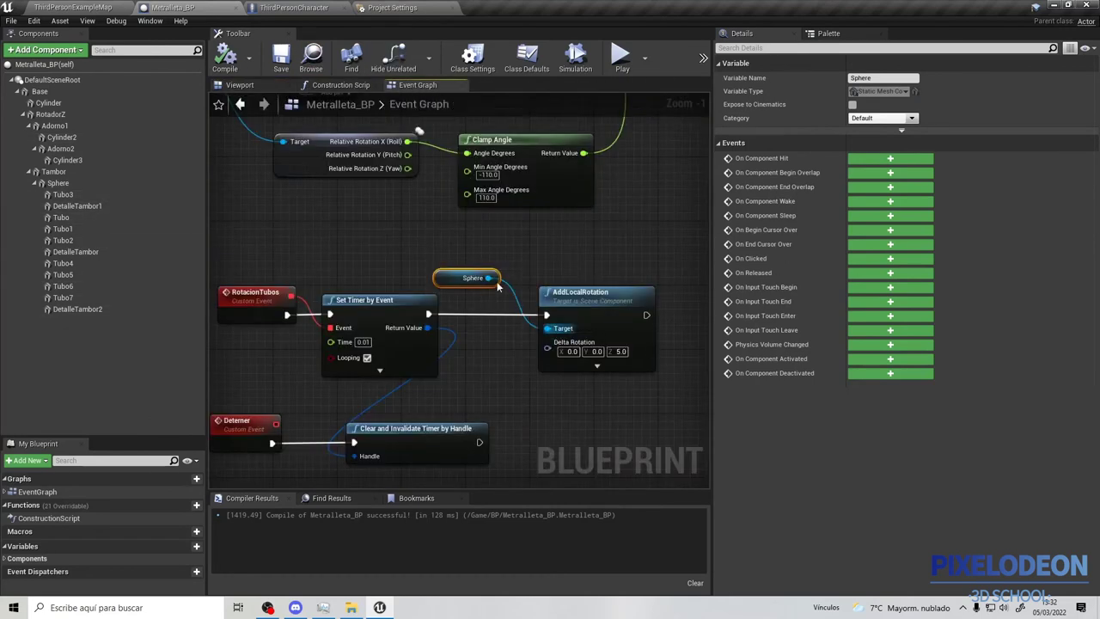
left_click(292, 7)
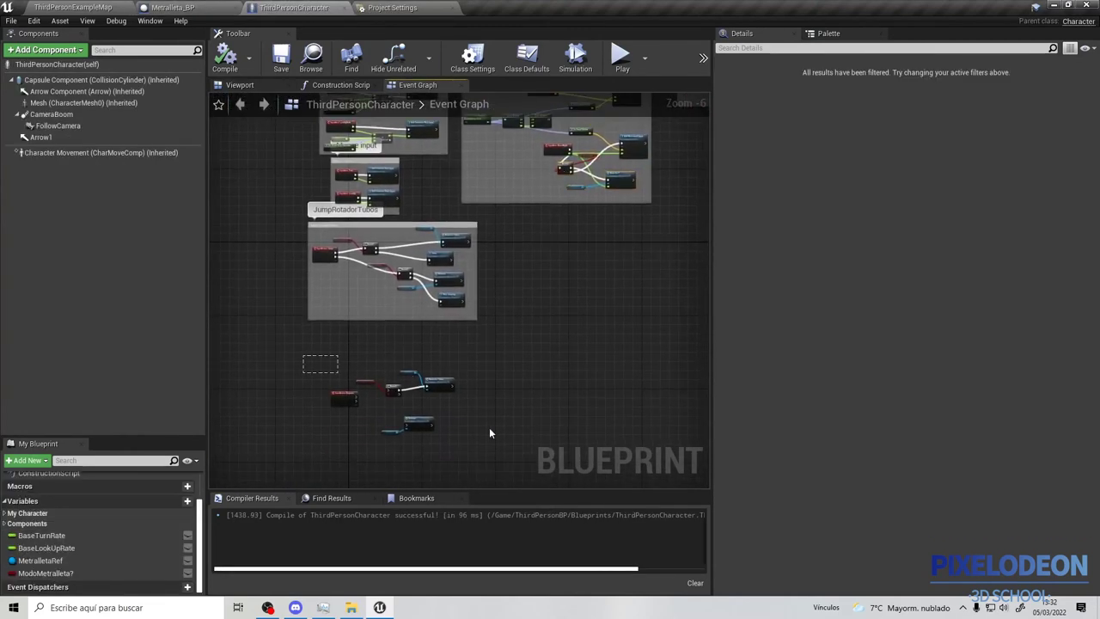
scroll(455, 365, "up", 1)
scroll(434, 358, "up", 1)
scroll(376, 278, "up", 1)
scroll(375, 277, "down", 3)
mouse_move(525, 270)
right_mouse_down()
mouse_move(593, 241)
mouse_move(555, 265)
right_mouse_up()
scroll(593, 242, "up", 2)
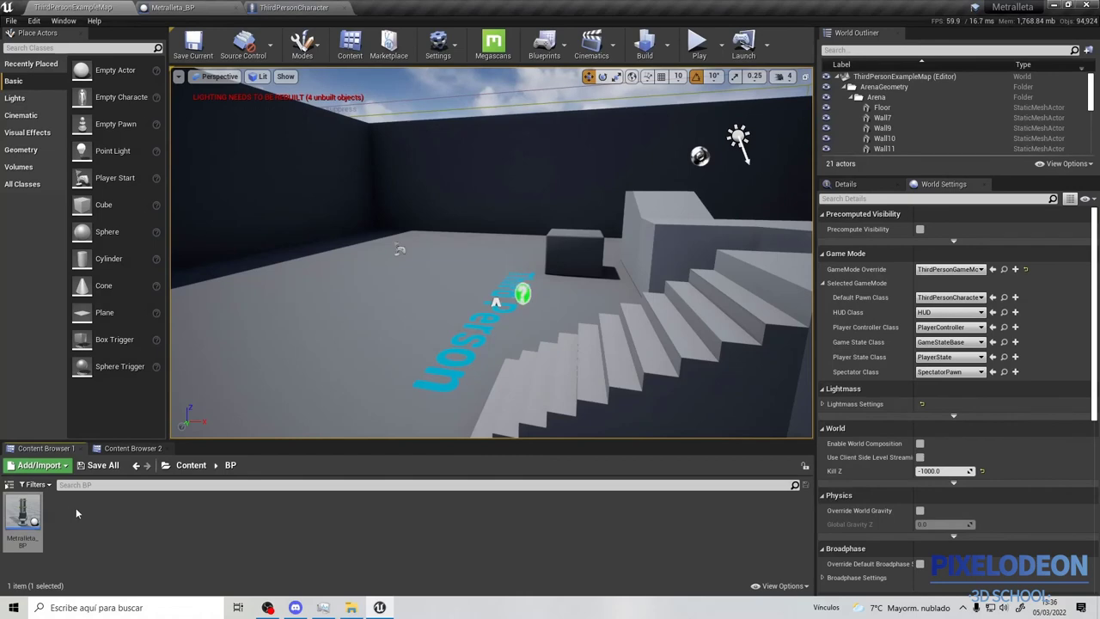
Create an Actor-based blueprint class named Proyectil in Content/BP and open it
right_click(78, 508)
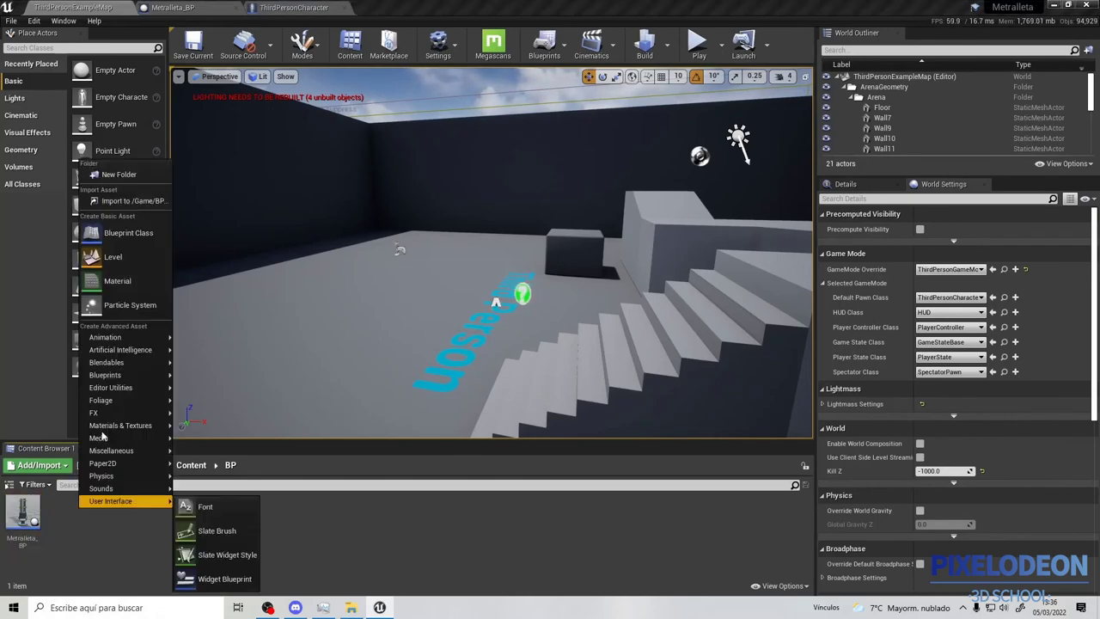
left_click(125, 234)
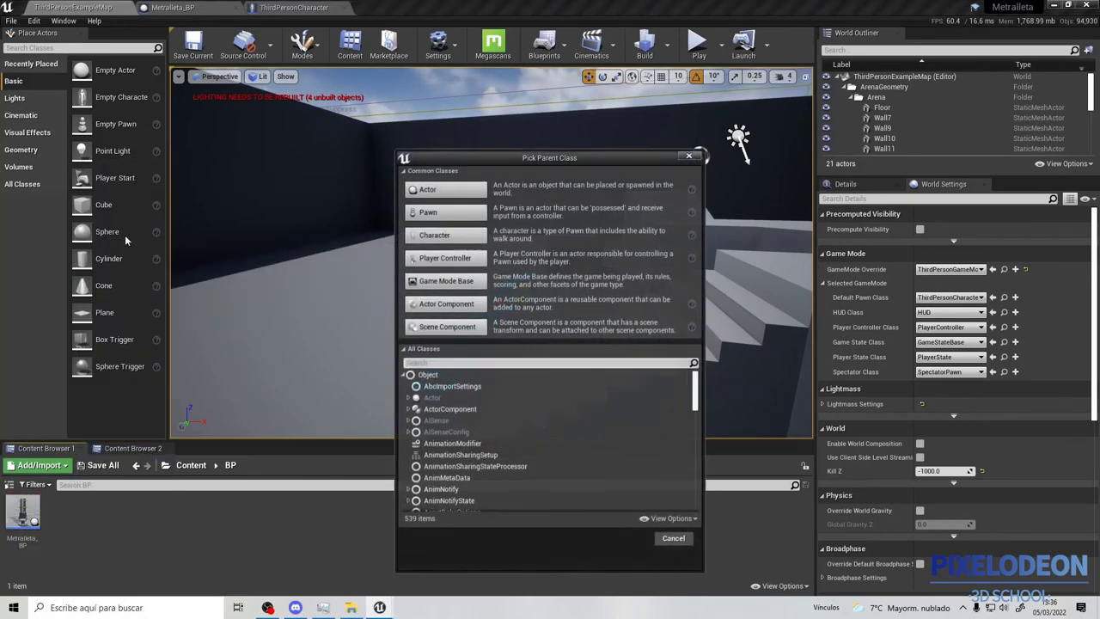
left_click(434, 191)
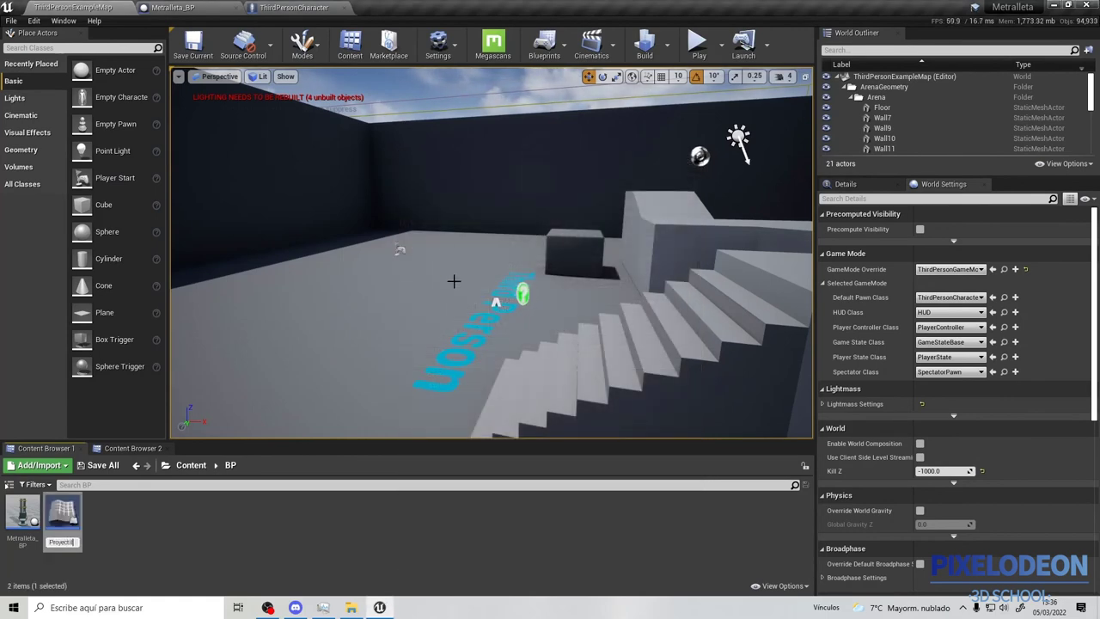
key("Return")
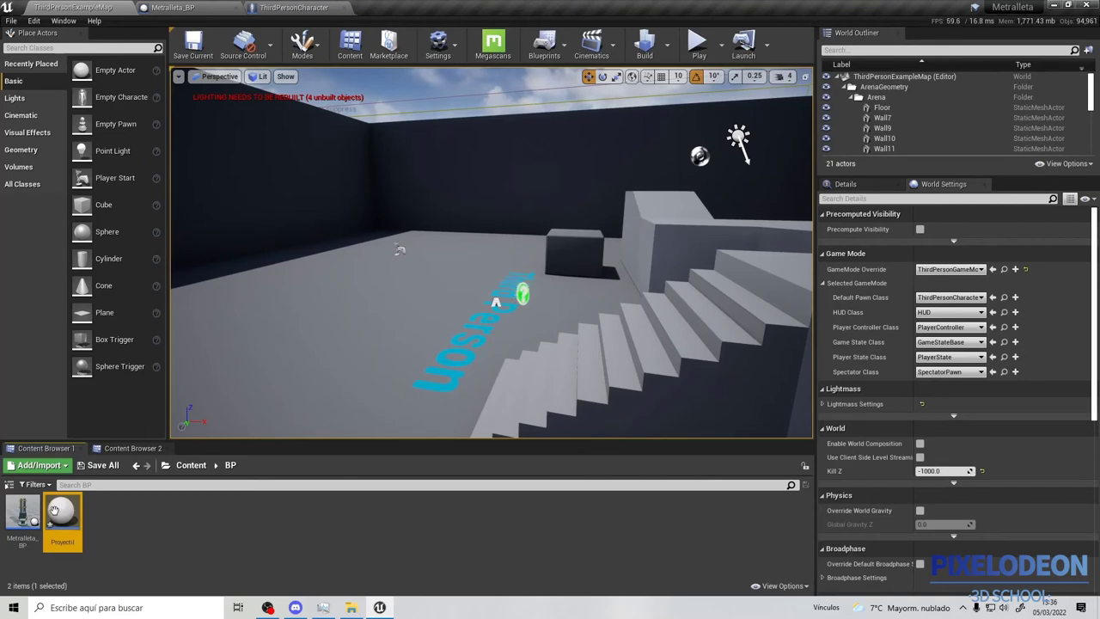
double_click(54, 510)
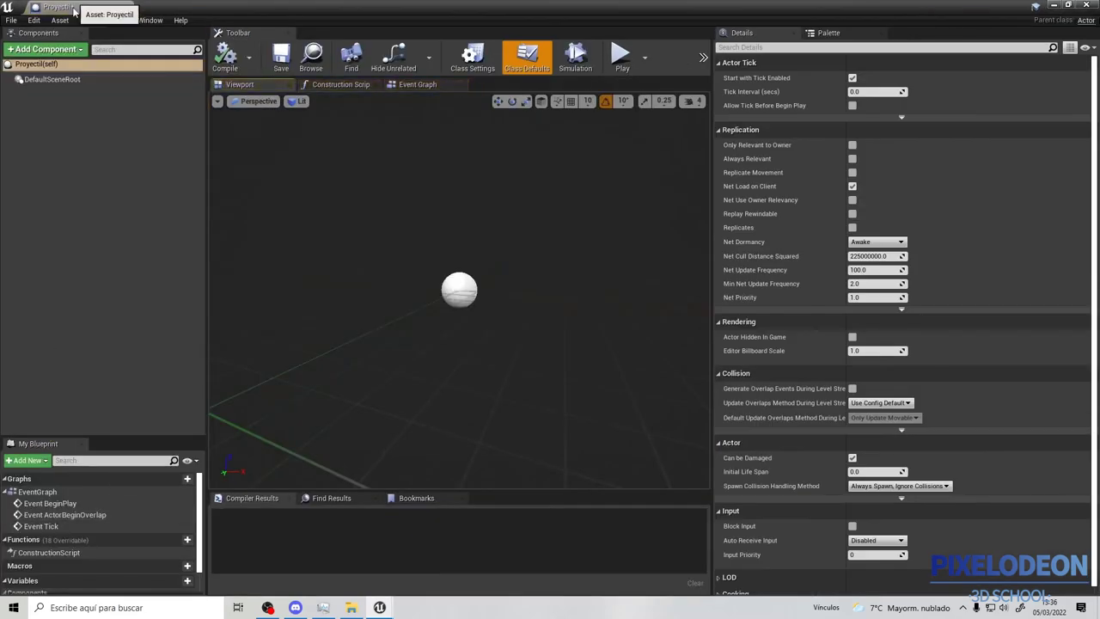
Add a Capsule Collision component to Proyectil
left_click(45, 49)
scroll(85, 181, "down", 3)
scroll(85, 177, "down", 3)
scroll(86, 178, "down", 2)
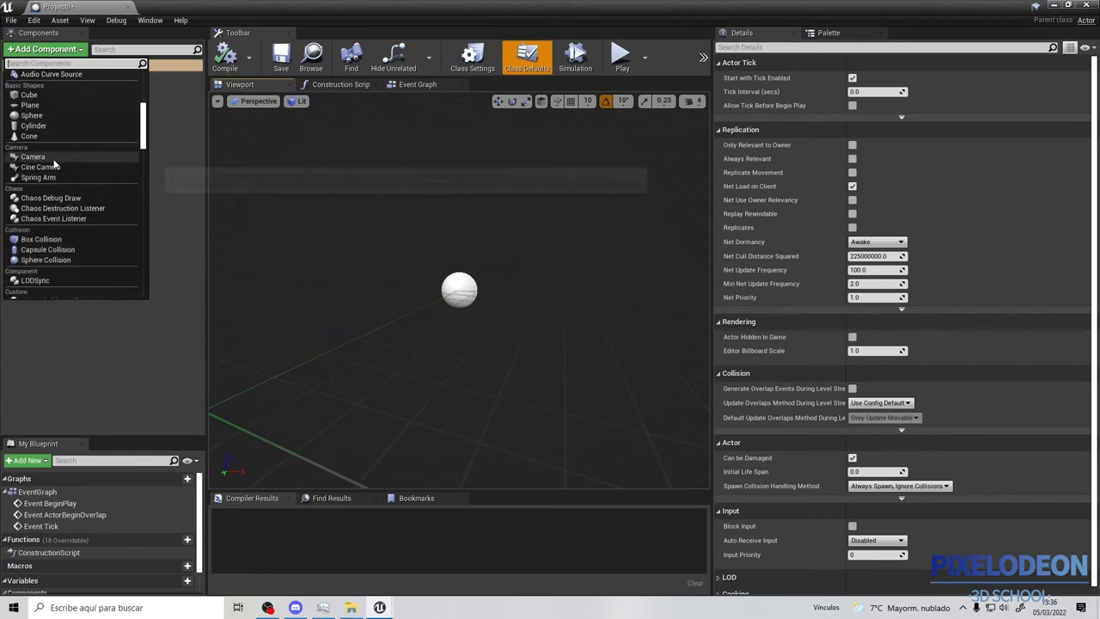
left_click(71, 248)
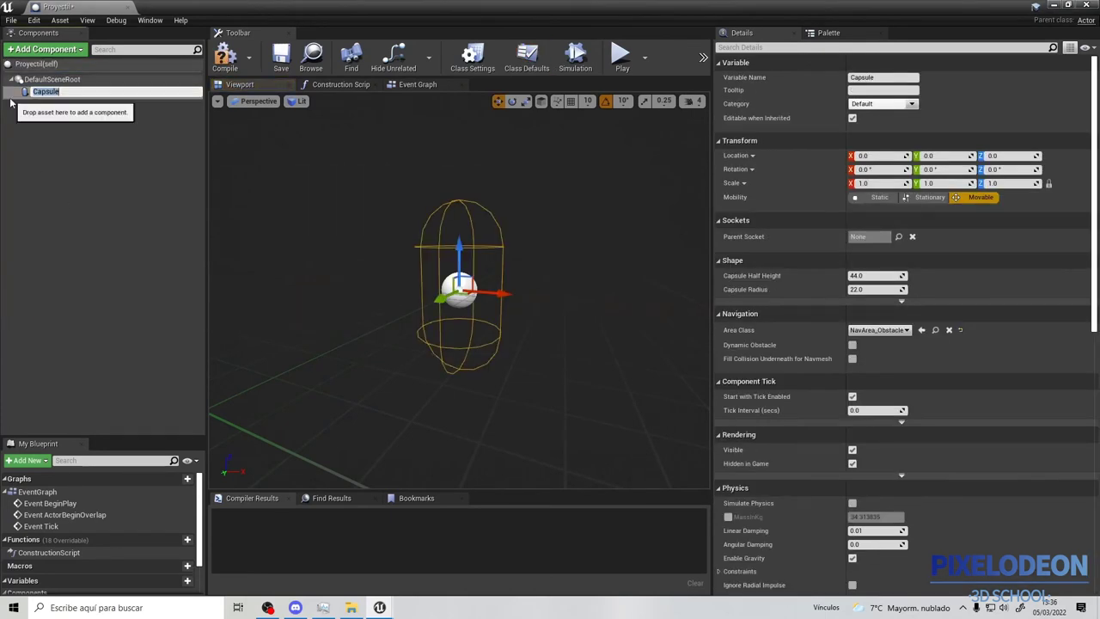
Add a Cylinder component and scale it uniformly down to 0.2075
left_click(45, 49)
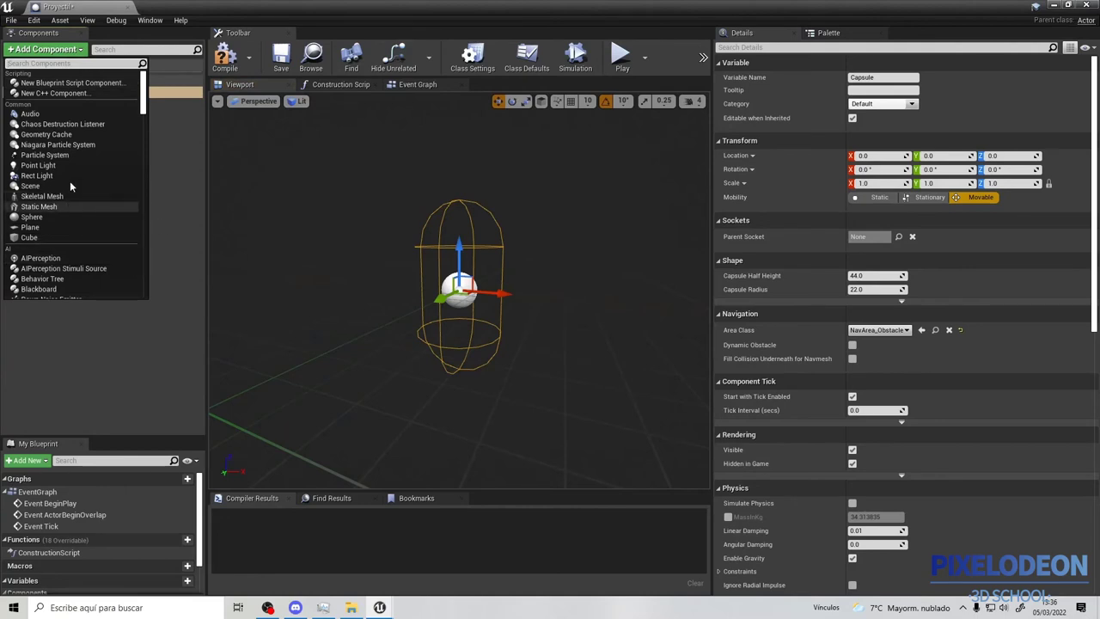
scroll(91, 153, "down", 3)
scroll(67, 142, "down", 3)
scroll(67, 140, "down", 3)
scroll(66, 136, "down", 3)
scroll(66, 135, "up", 1)
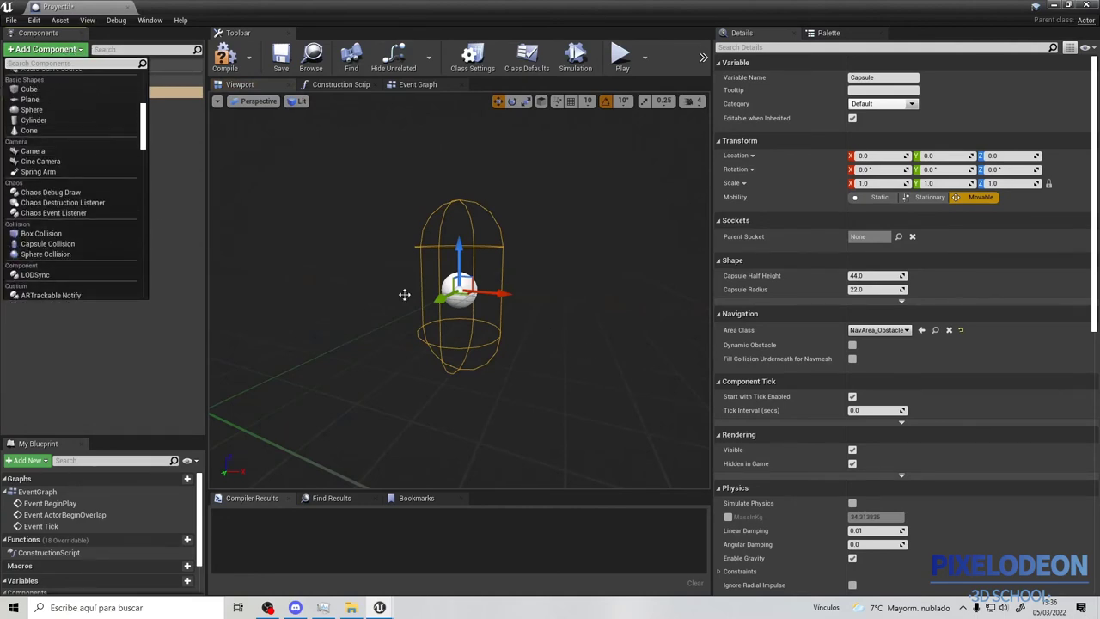
scroll(37, 181, "down", 3)
scroll(37, 181, "down", 2)
scroll(43, 178, "down", 2)
scroll(52, 176, "up", 4)
scroll(56, 174, "up", 5)
scroll(56, 172, "up", 4)
scroll(54, 175, "down", 1)
scroll(54, 175, "up", 1)
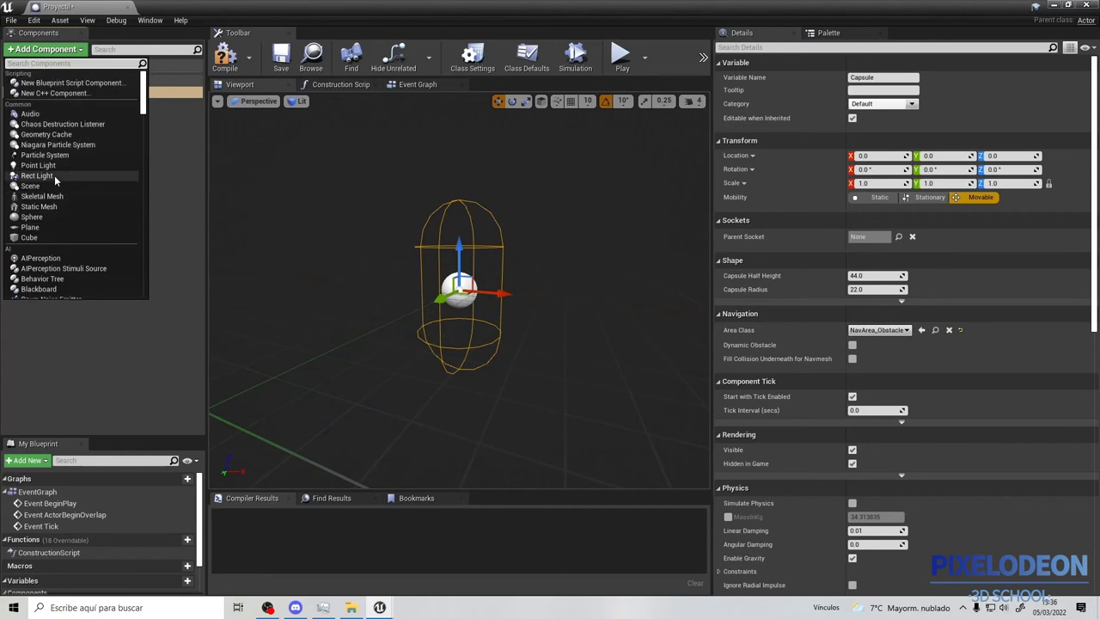
scroll(53, 184, "down", 3)
scroll(50, 206, "down", 2)
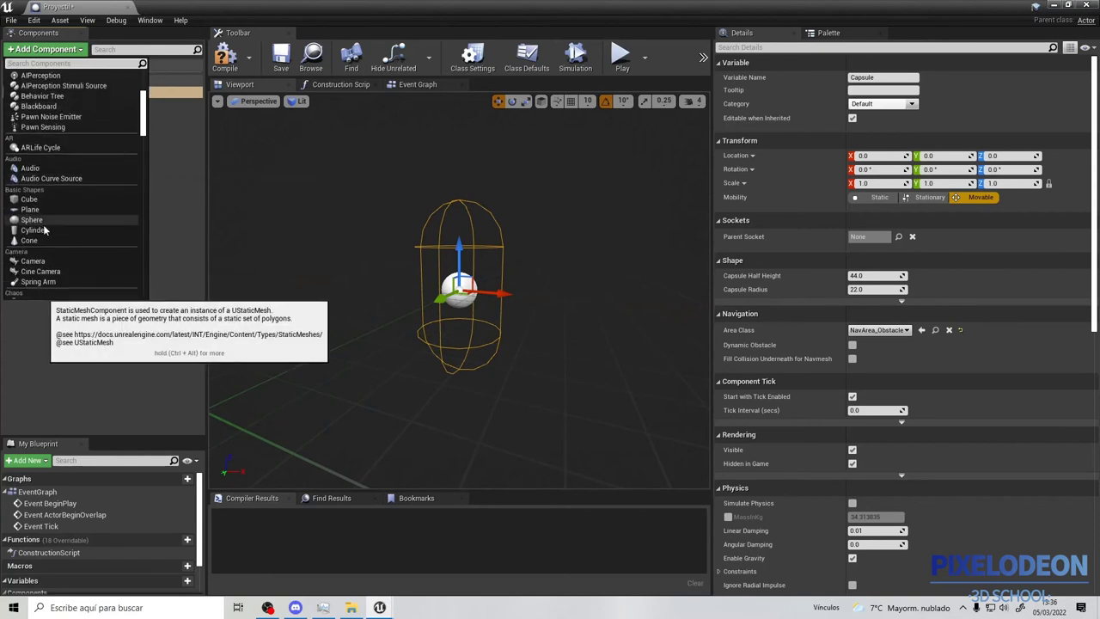
left_click(45, 225)
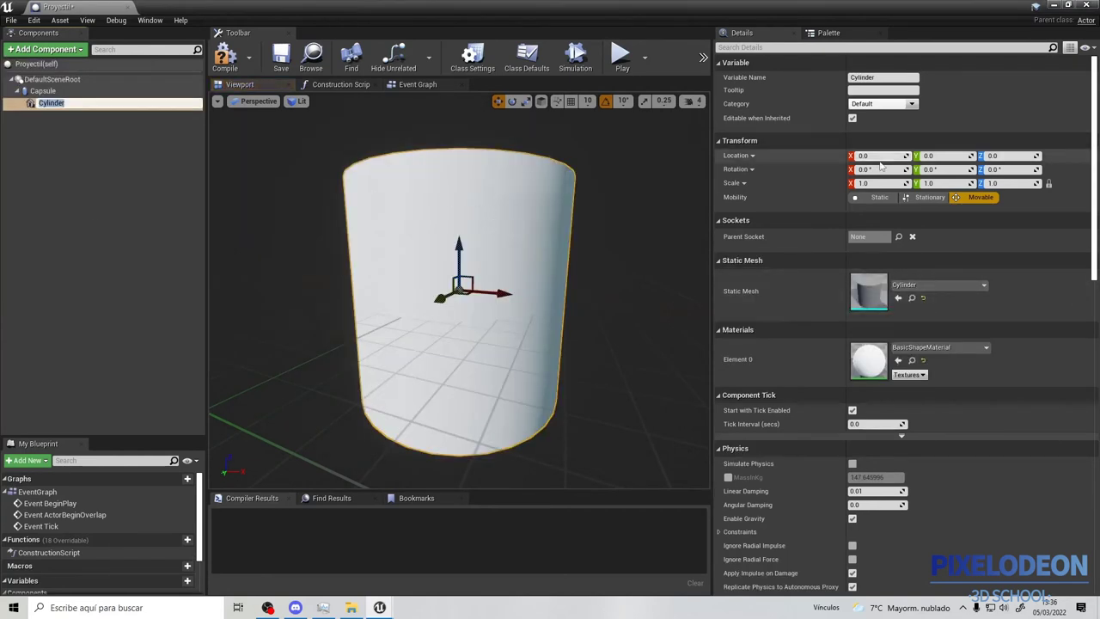
key("Return")
left_click_drag(888, 183, 850, 183)
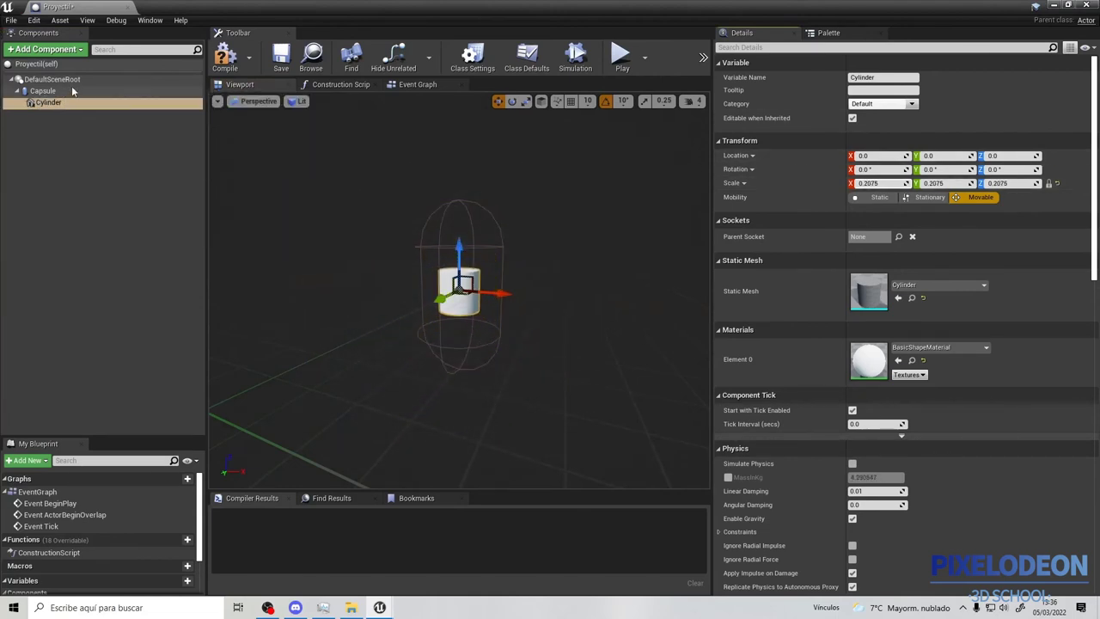
Make the capsule the root, then stretch the cylinder to Z 0.617 and pitch it -90°
left_click_drag(53, 95, 59, 80)
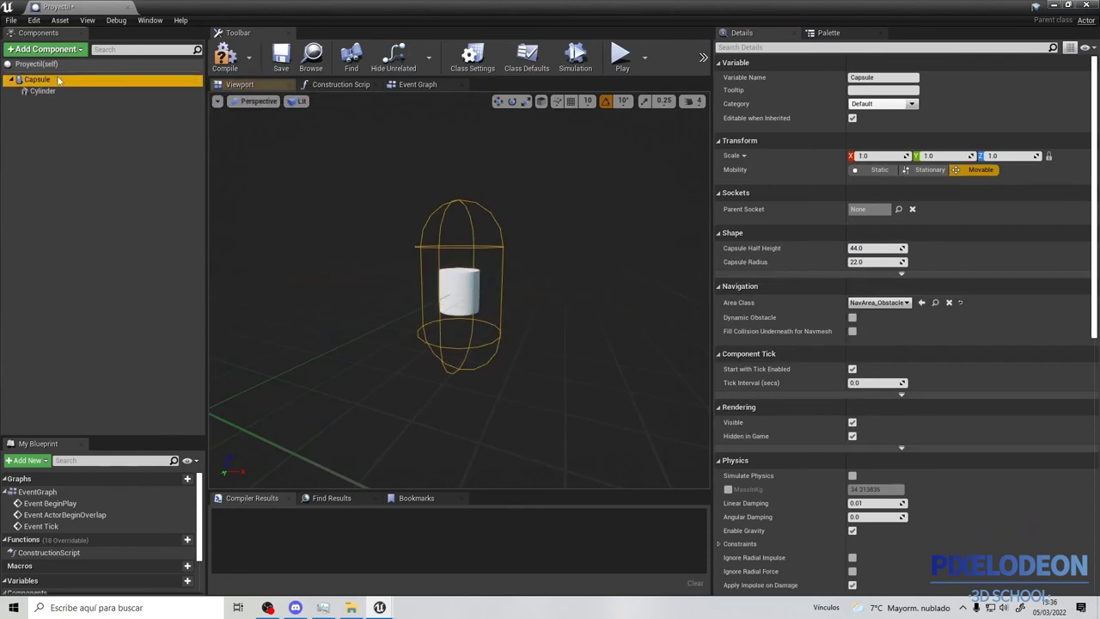
left_click(469, 270)
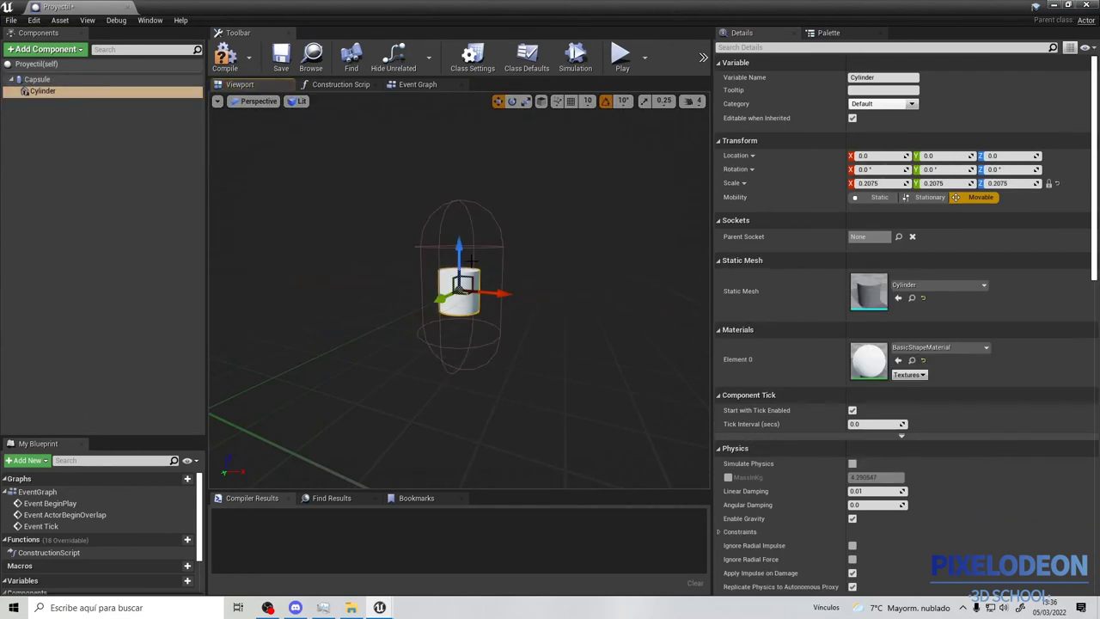
key("e")
key("r")
left_click_drag(458, 252, 458, 215)
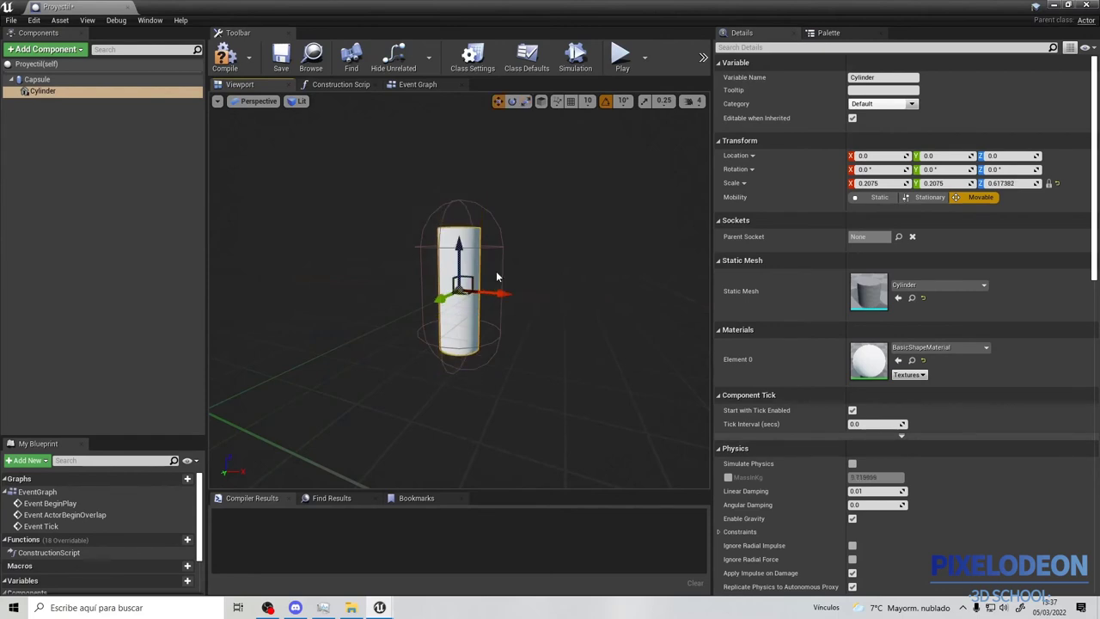
key("e")
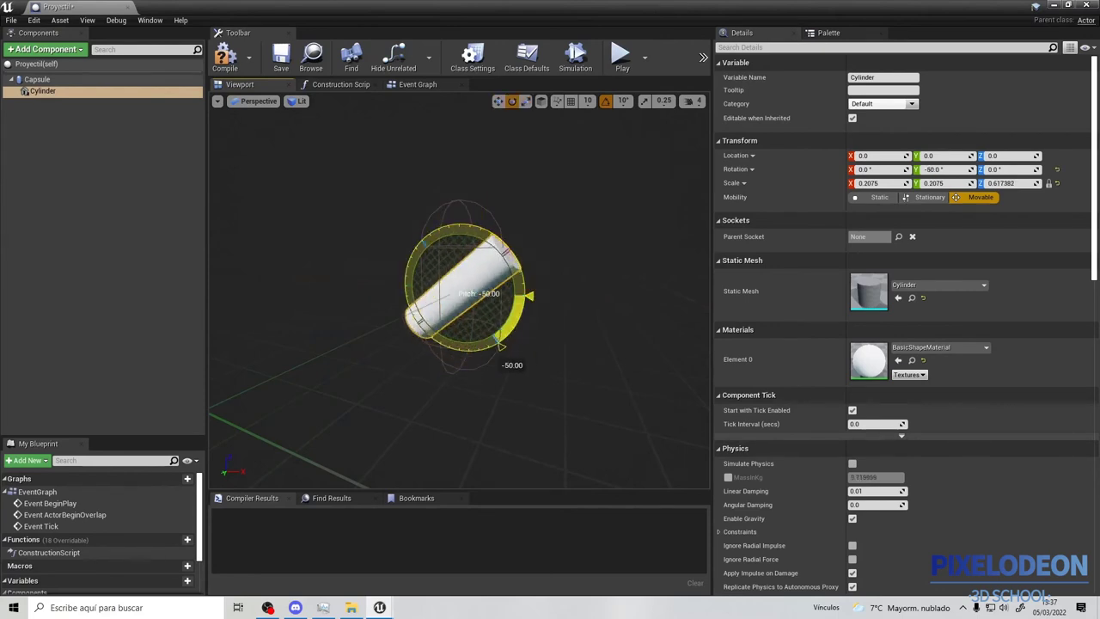
left_click_drag(522, 321, 440, 363)
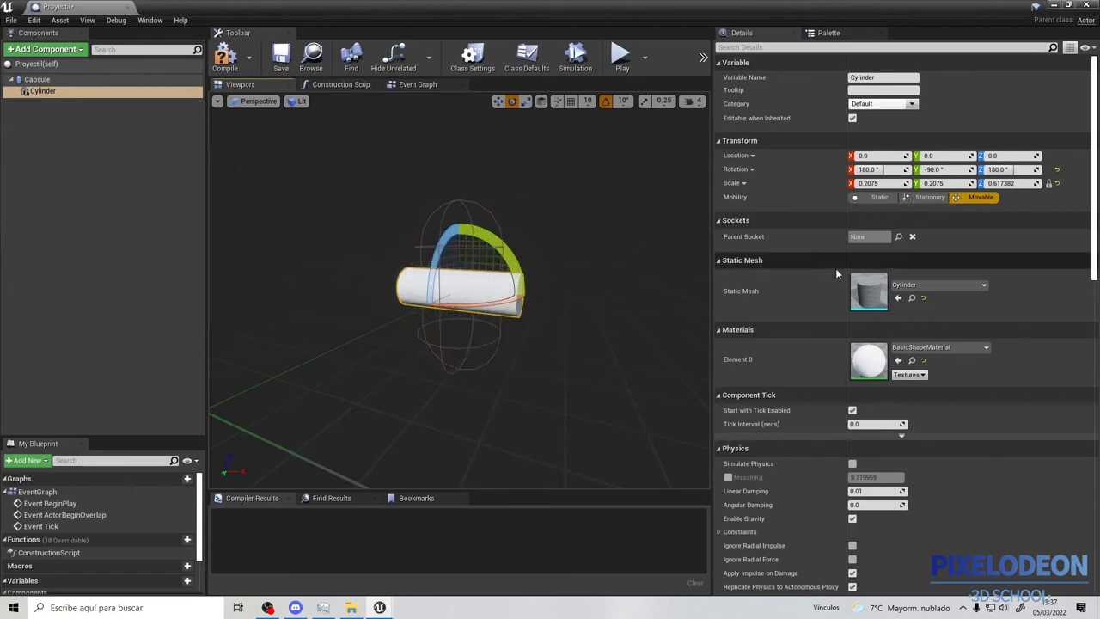
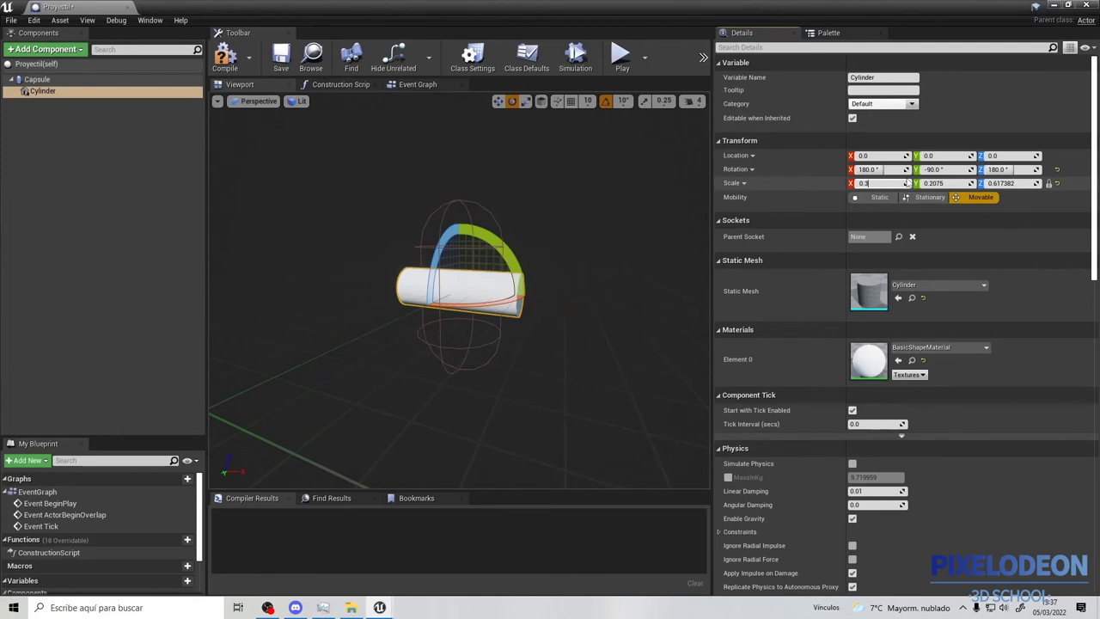
Thin the cylinder to about 0.2 scale and shrink the capsule to roughly 24.94 half height, 16.95 radius
key("Tab")
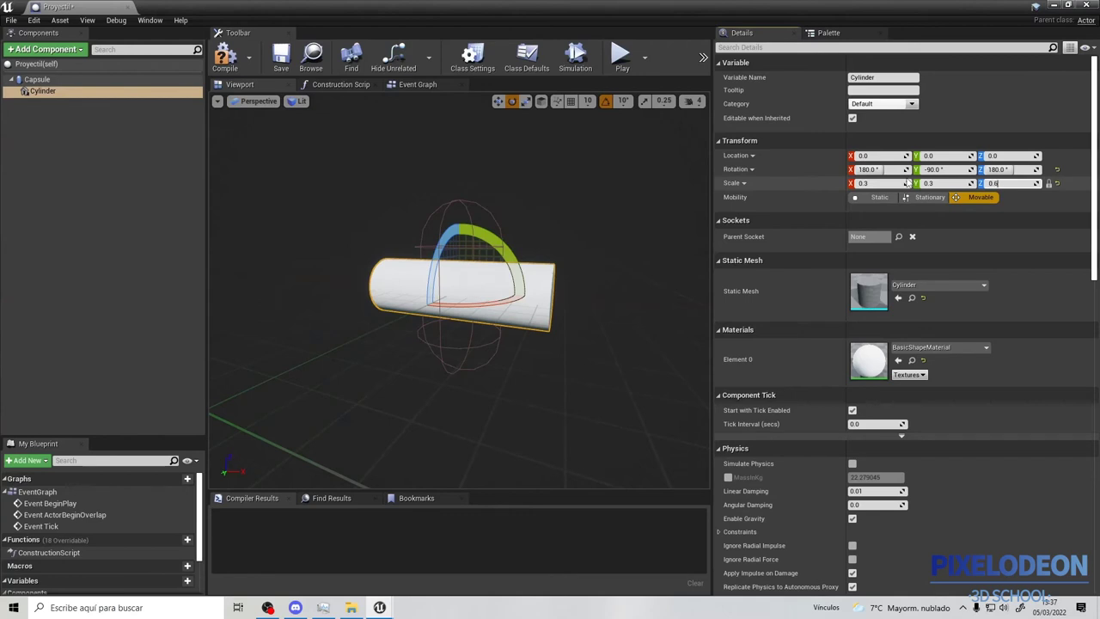
left_click_drag(906, 183, 885, 184)
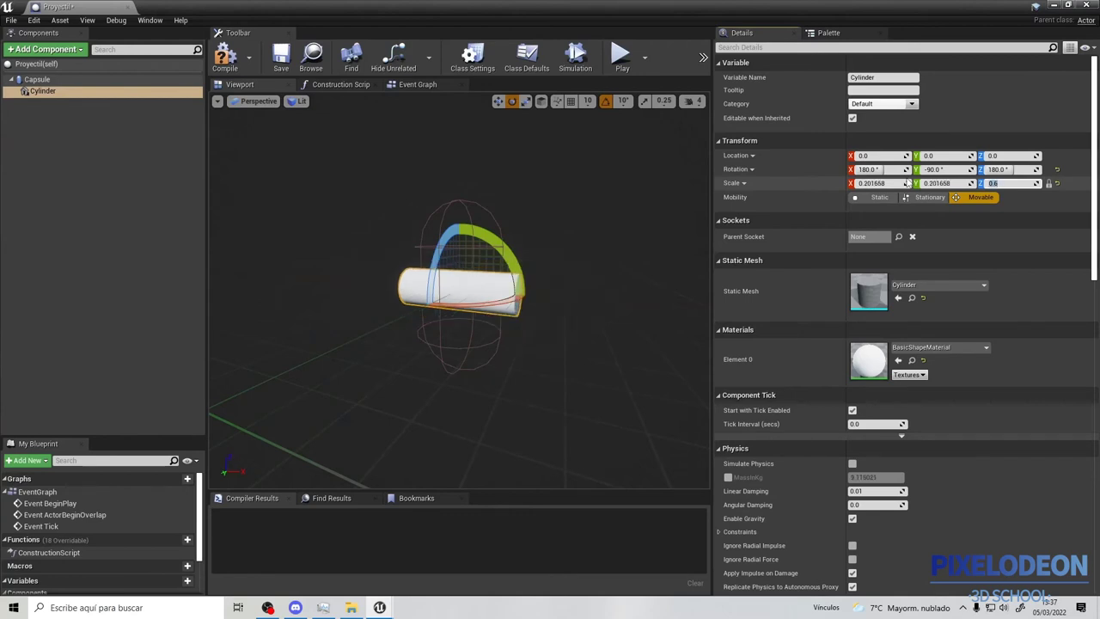
left_click(470, 244)
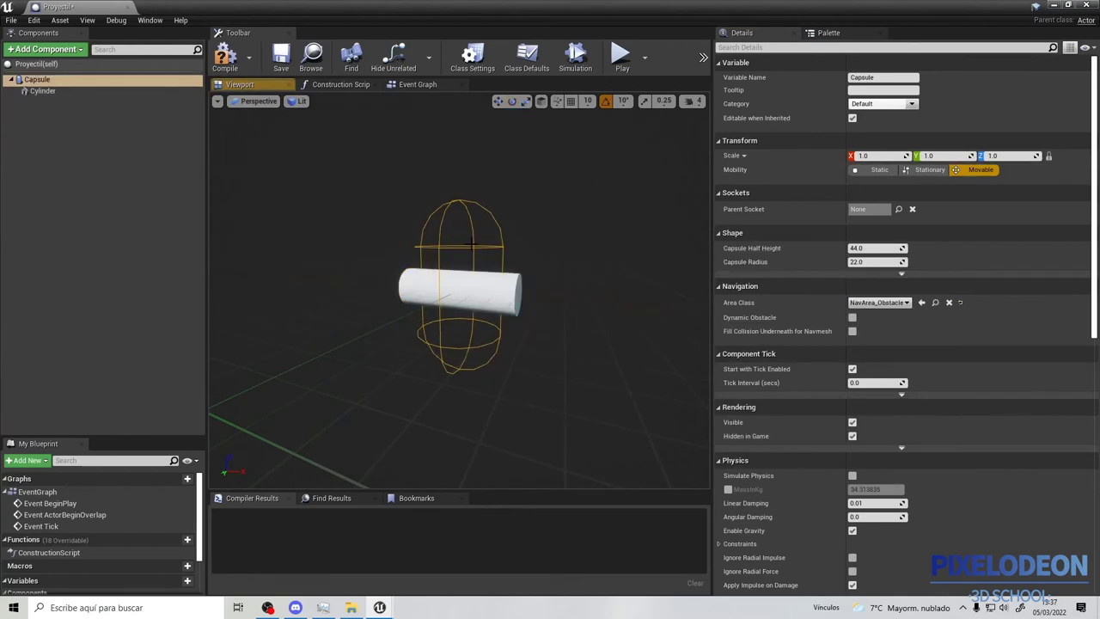
left_click_drag(876, 248, 851, 247)
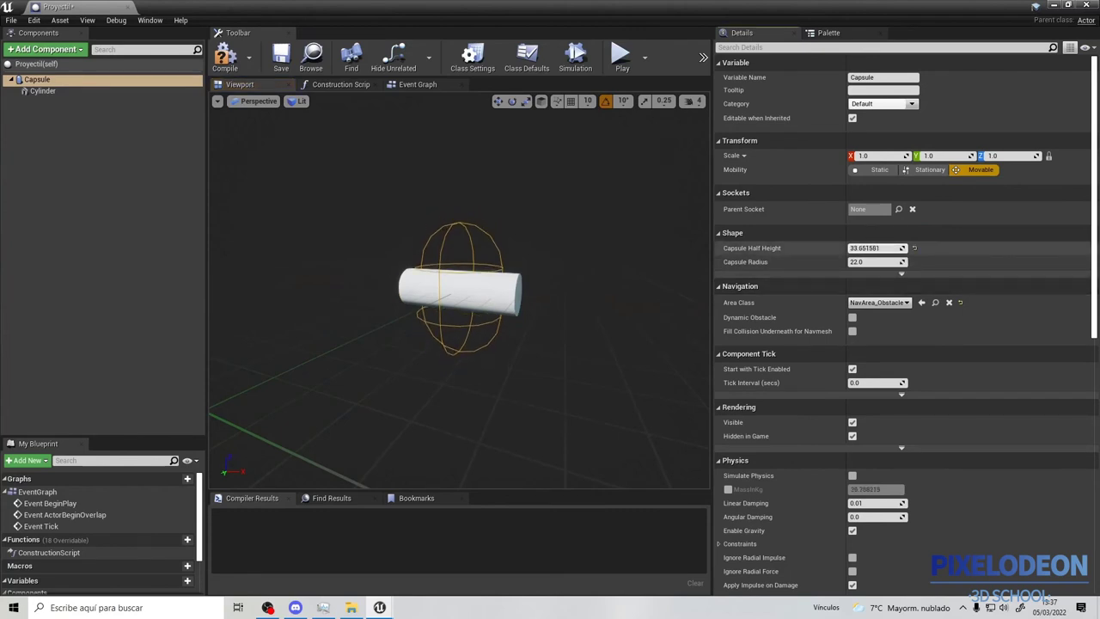
left_click(902, 275)
left_click_drag(894, 262, 885, 262)
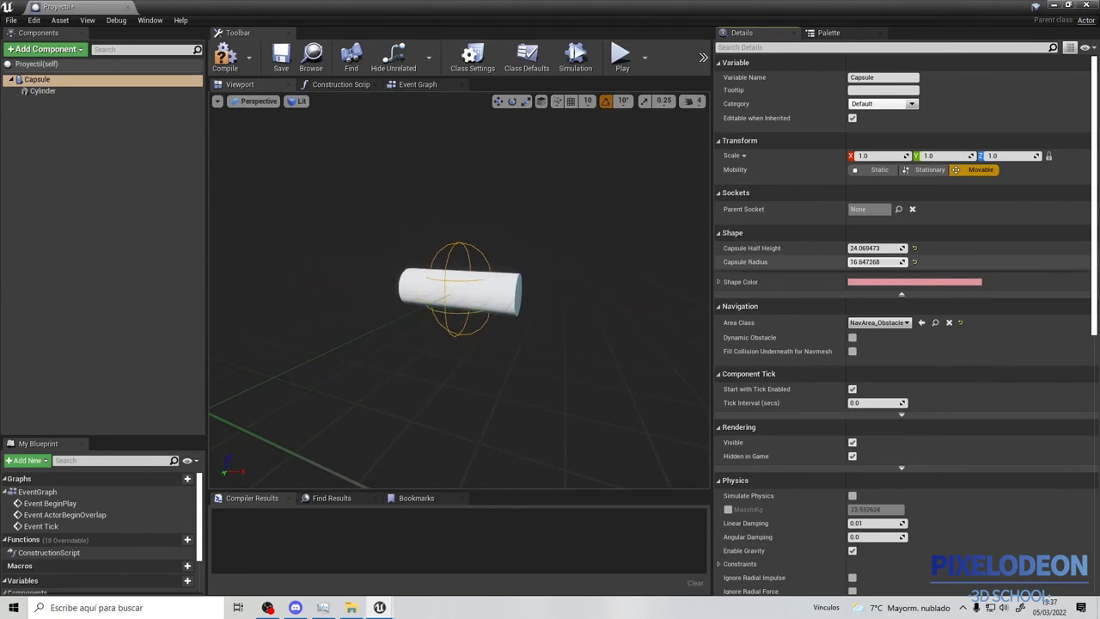
left_click_drag(876, 249, 878, 248)
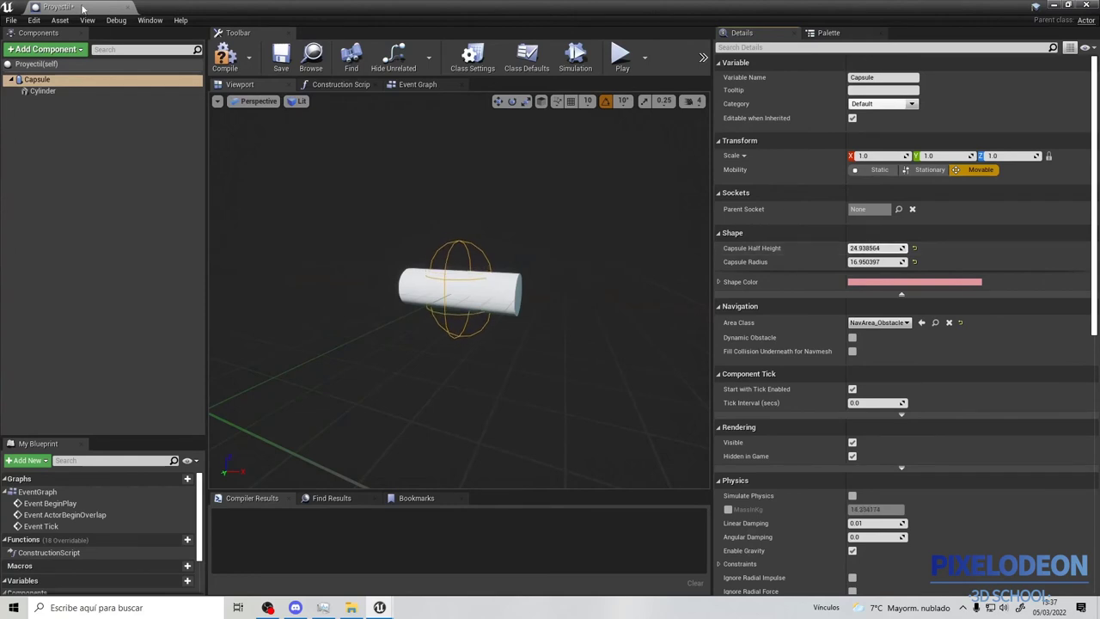
Add a ProjectileMovement component to the projectile blueprint
left_click(50, 54)
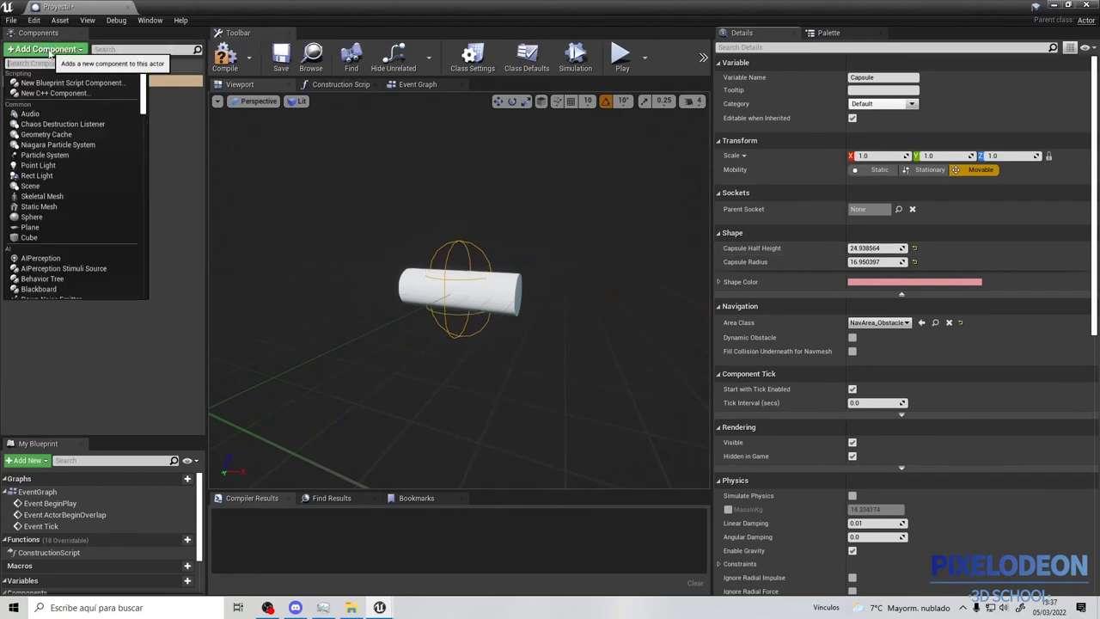
type("pro")
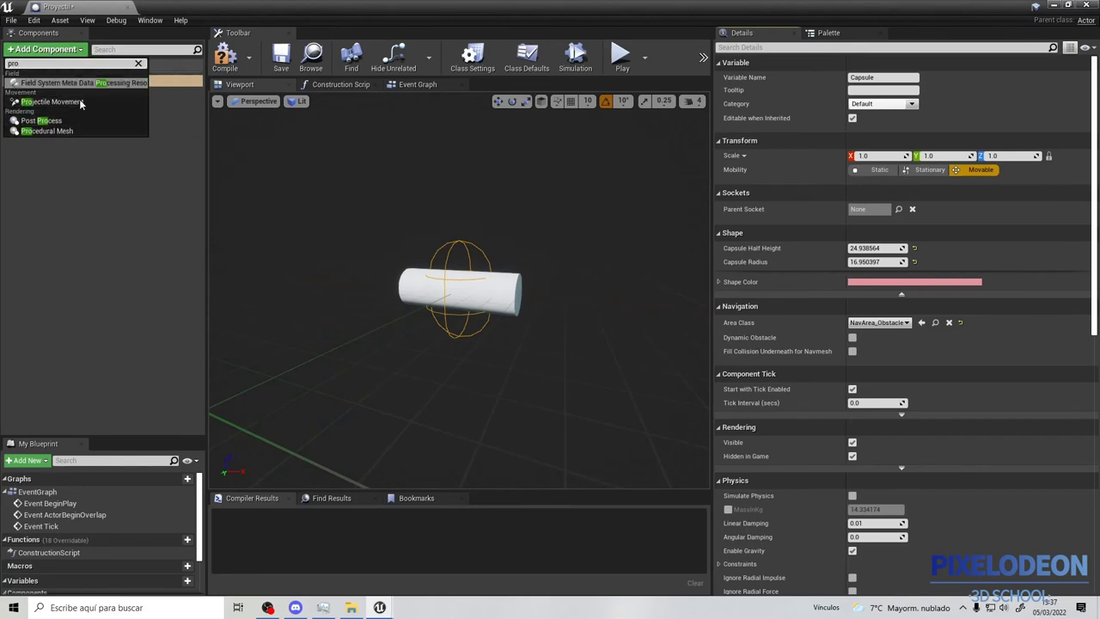
left_click(31, 103)
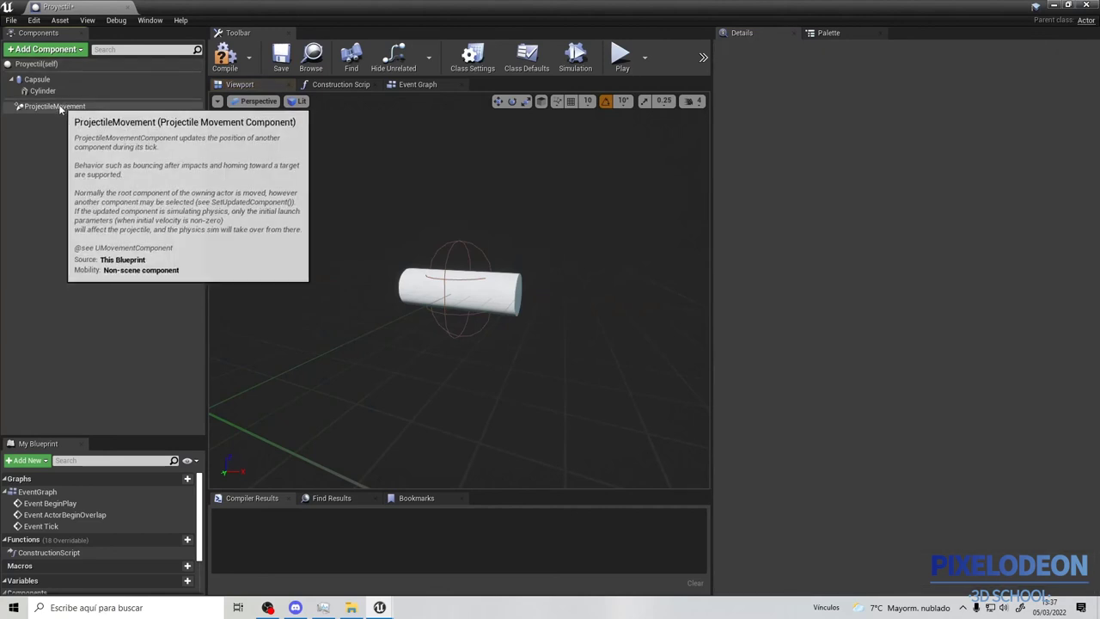
left_click(62, 107)
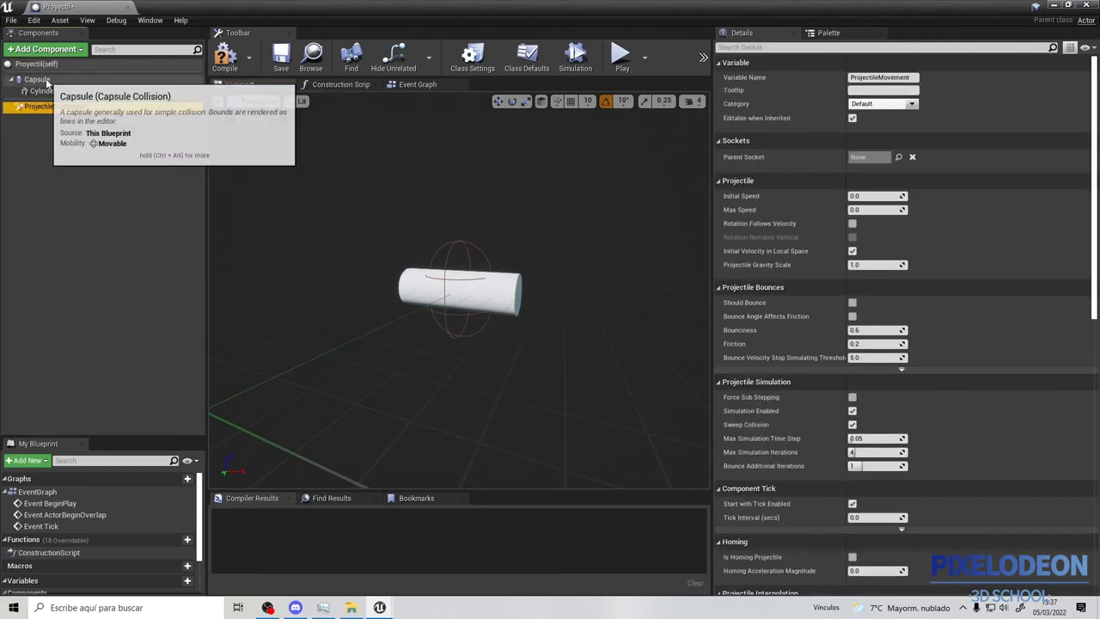
left_click(47, 82)
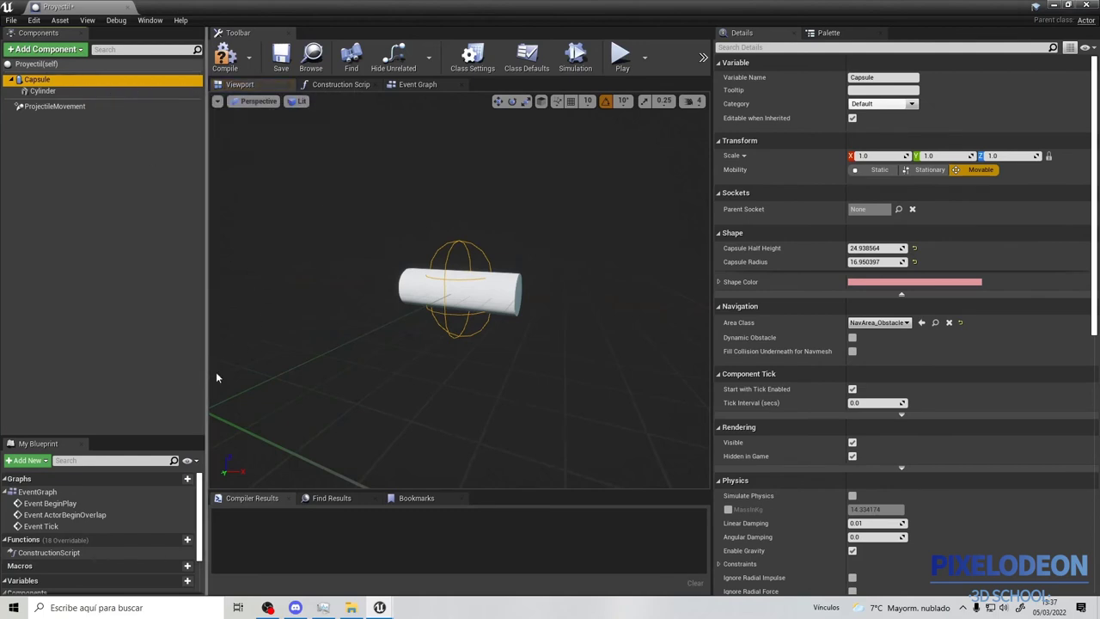
left_click(56, 106)
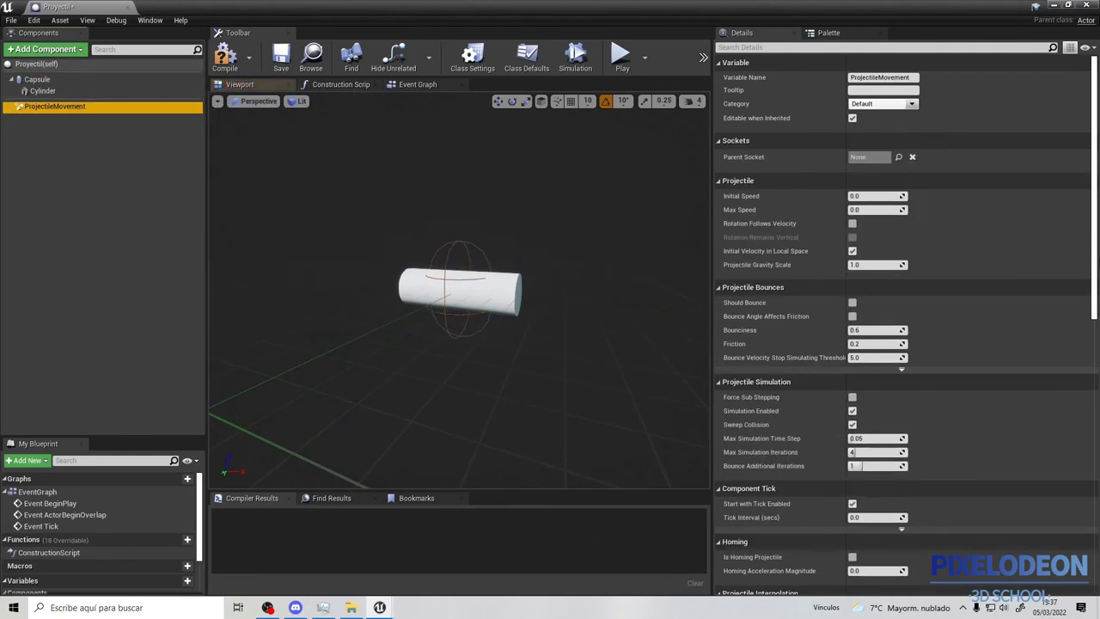
Set ProjectileMovement Initial Speed and Max Speed to 3000 and Projectile Gravity Scale to 0.3
left_click(866, 196)
type("3000")
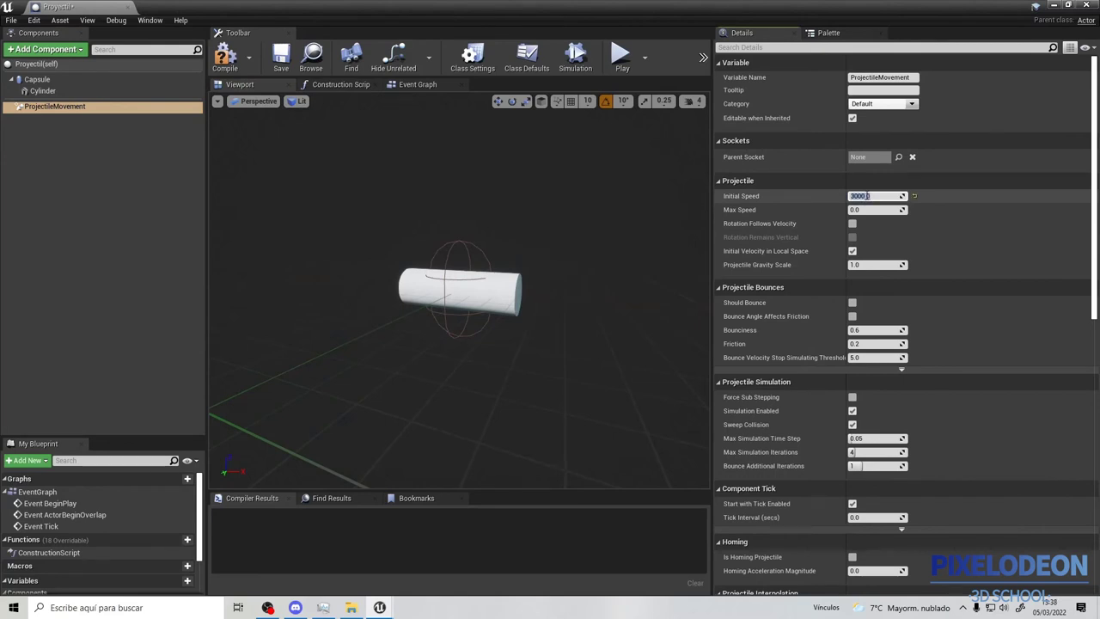
key("Return")
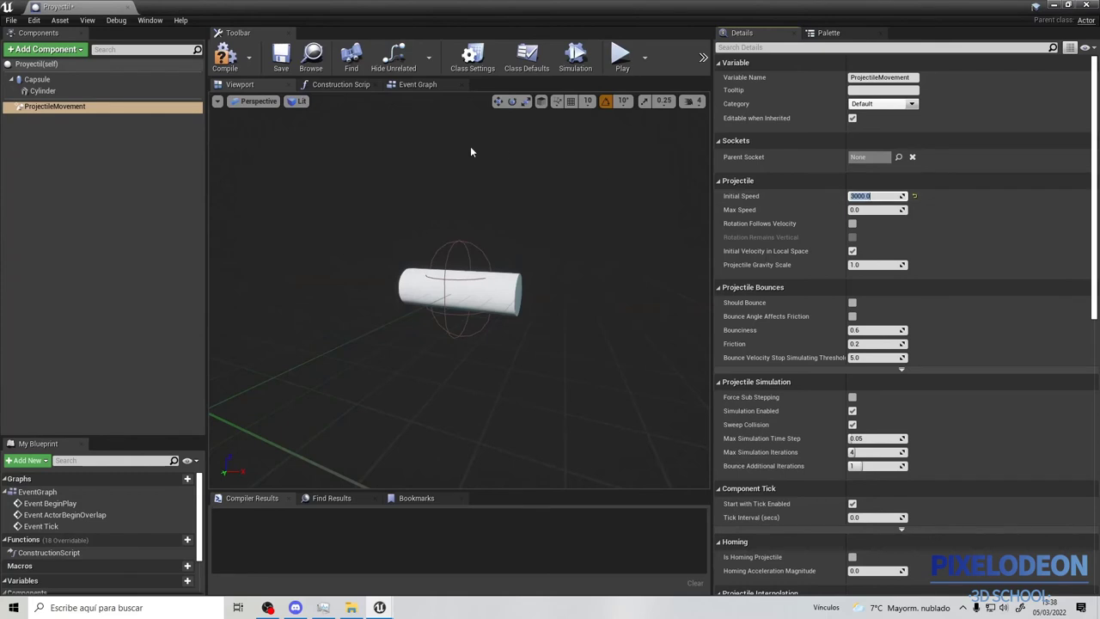
left_click(867, 209)
type("3000")
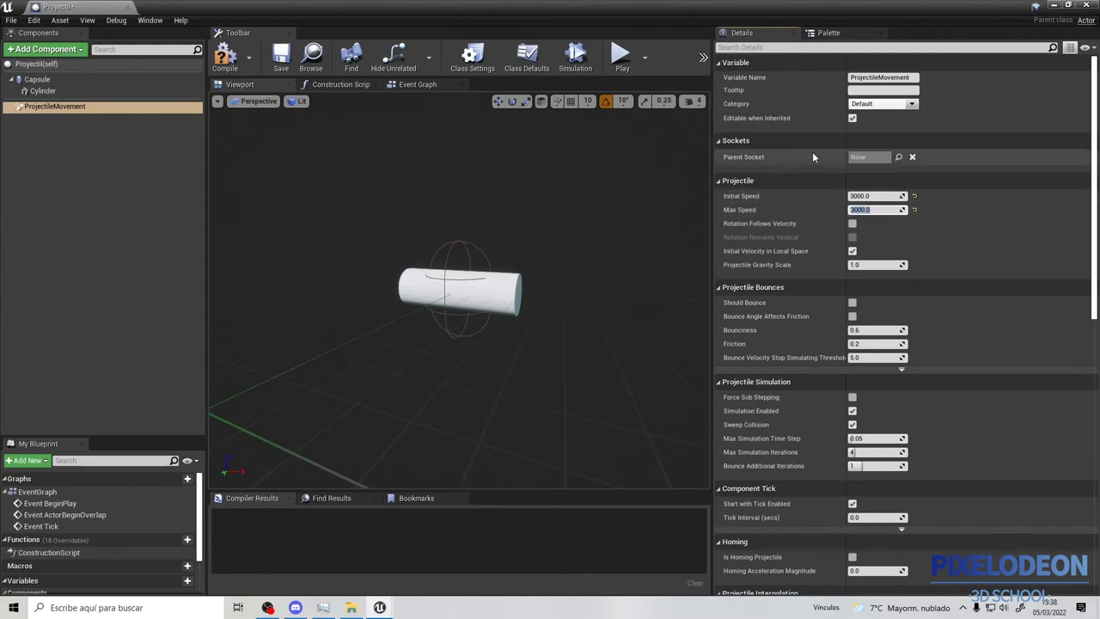
scroll(869, 209, "down", 2)
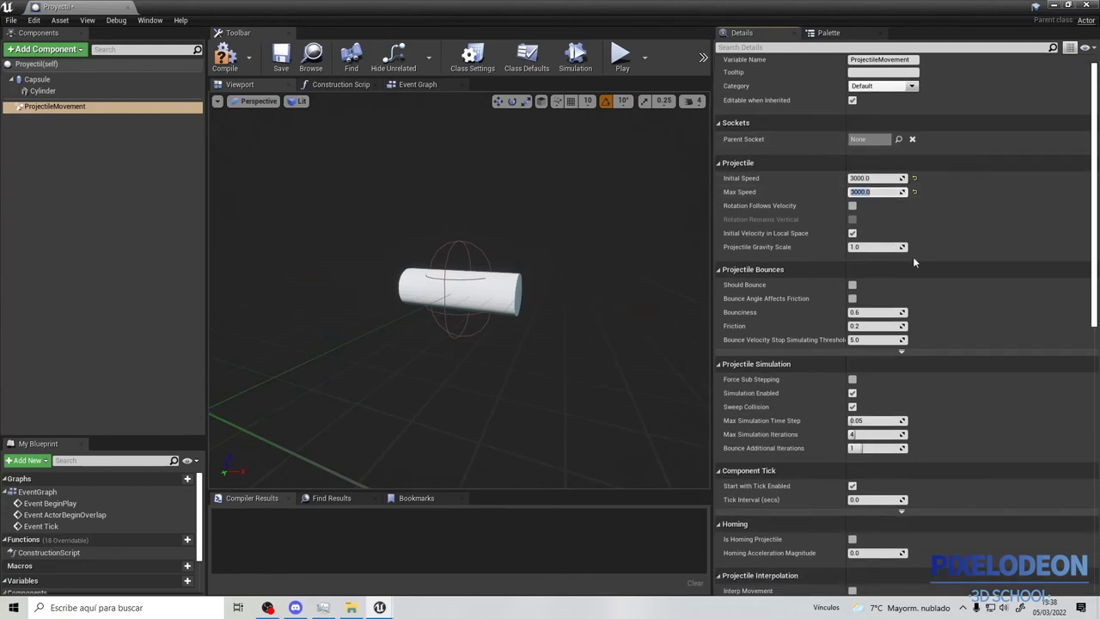
left_click(873, 230)
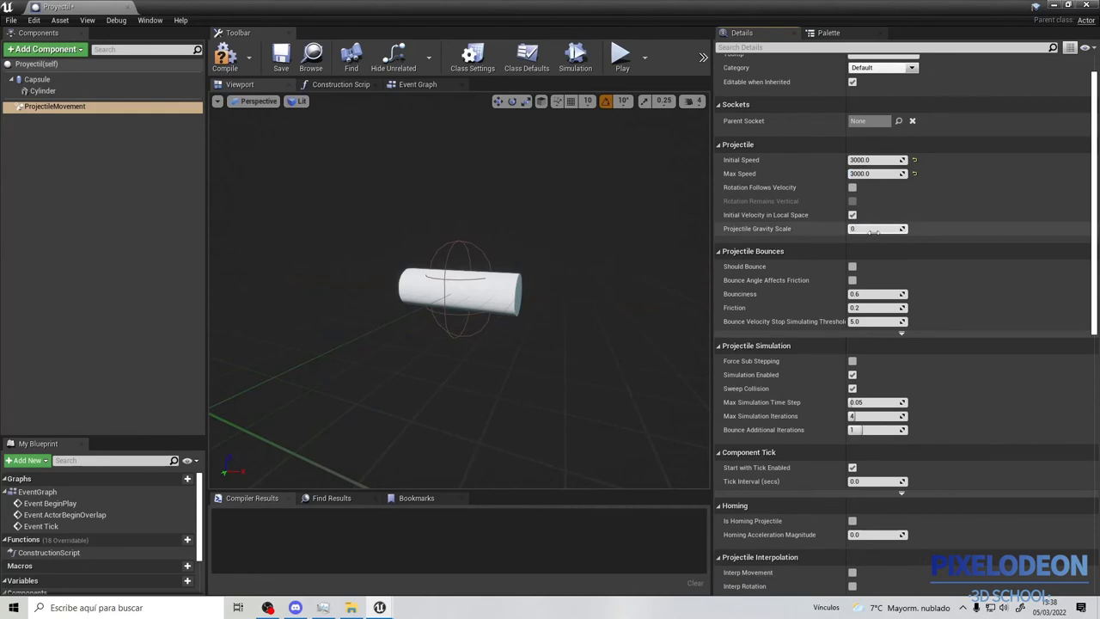
key("Return")
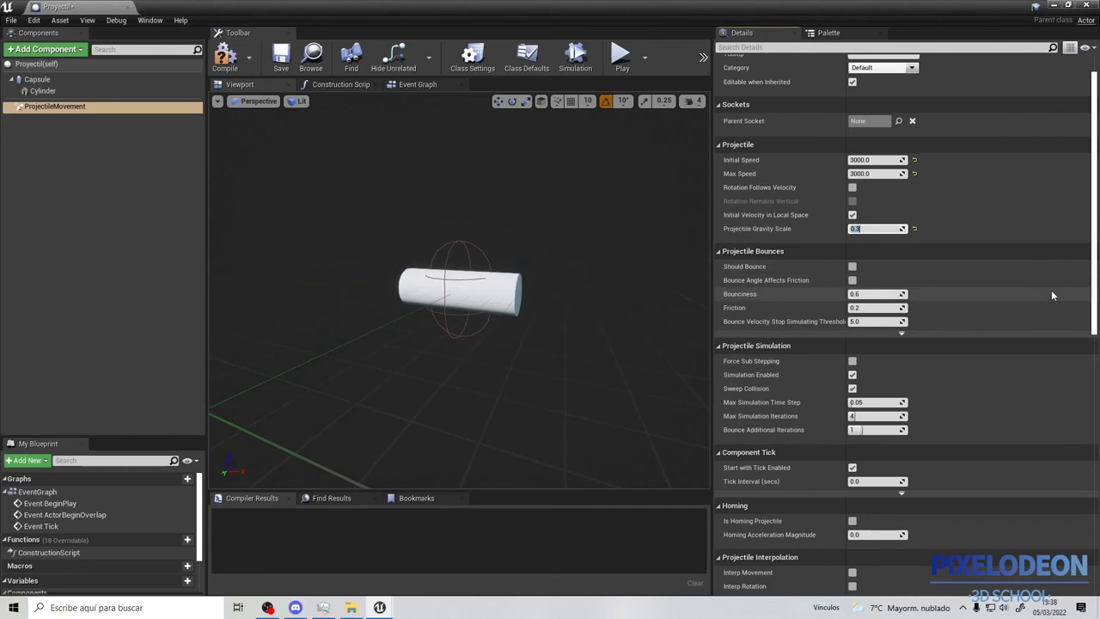
Review the remaining ProjectileMovement settings, then select the cylinder mesh
scroll(923, 172, "down", 1)
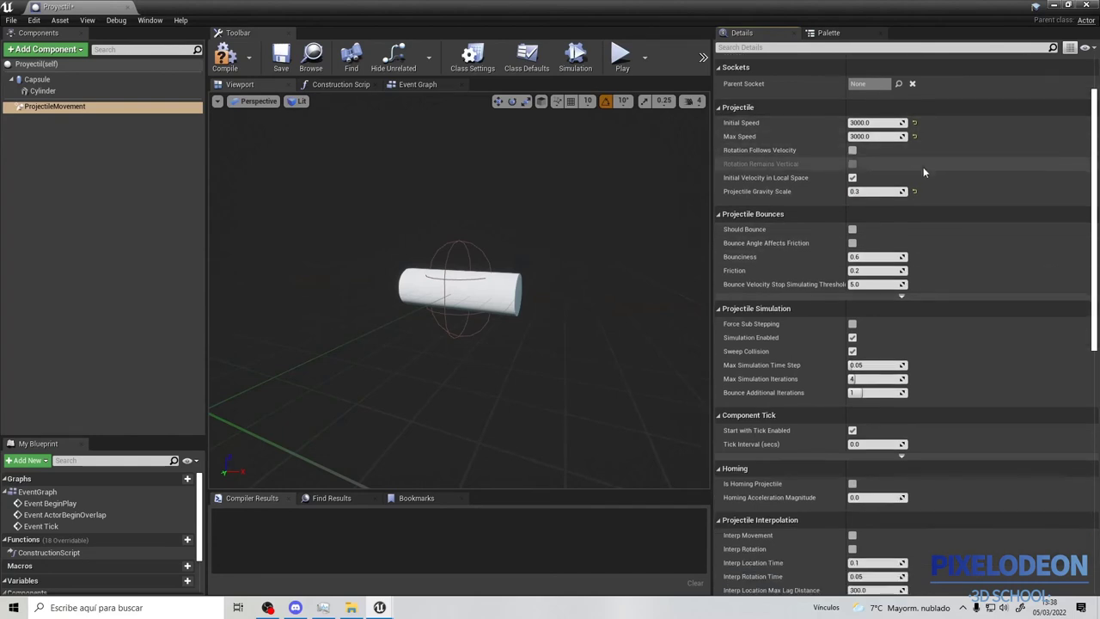
scroll(923, 166, "down", 3)
scroll(931, 242, "down", 2)
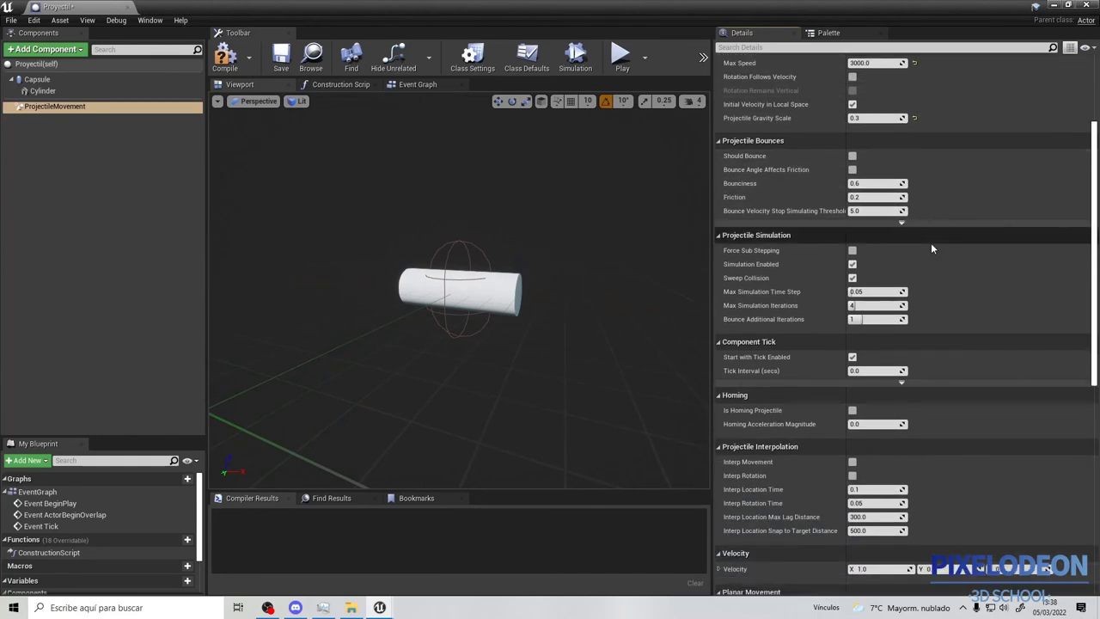
scroll(932, 249, "down", 2)
scroll(931, 249, "down", 1)
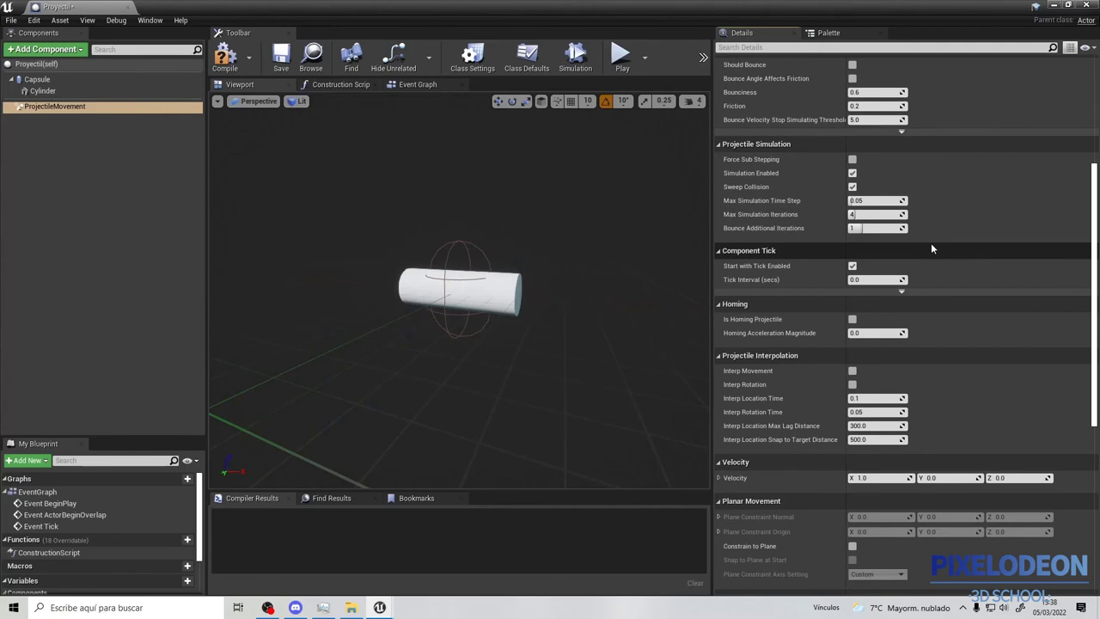
scroll(931, 249, "down", 3)
scroll(932, 248, "down", 3)
scroll(933, 249, "down", 6)
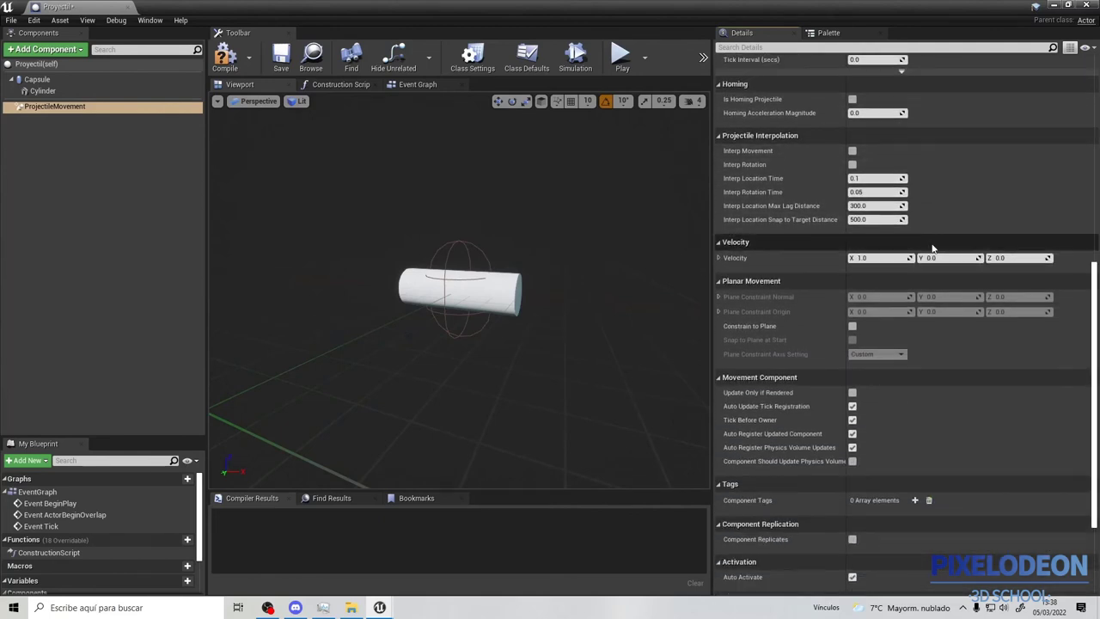
scroll(931, 243, "down", 2)
scroll(931, 243, "down", 6)
scroll(931, 243, "up", 8)
scroll(931, 242, "up", 3)
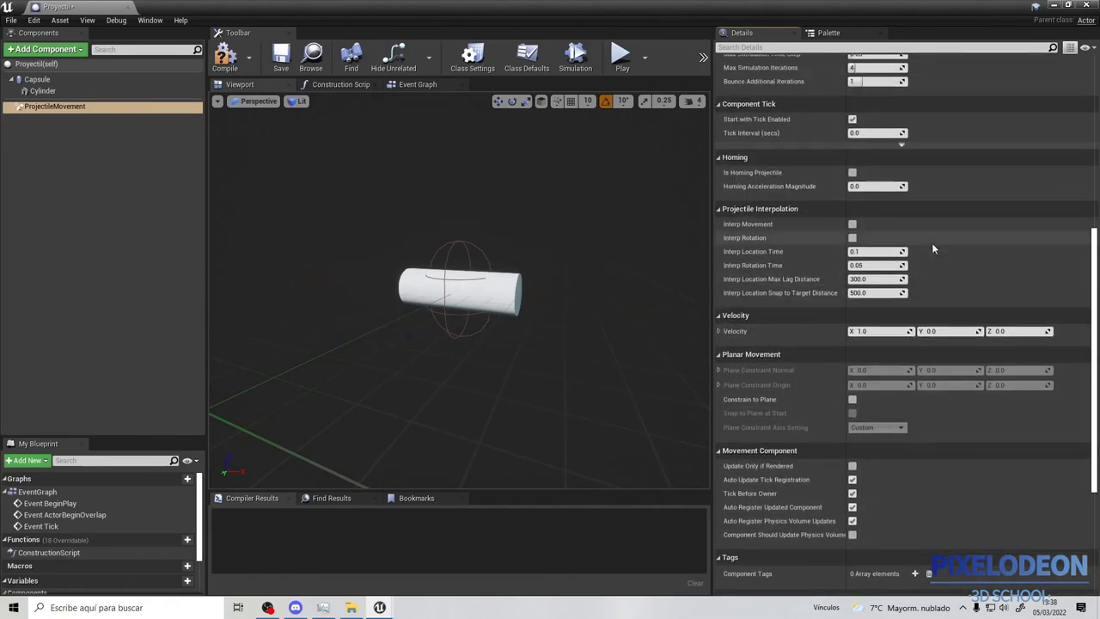
scroll(931, 242, "up", 2)
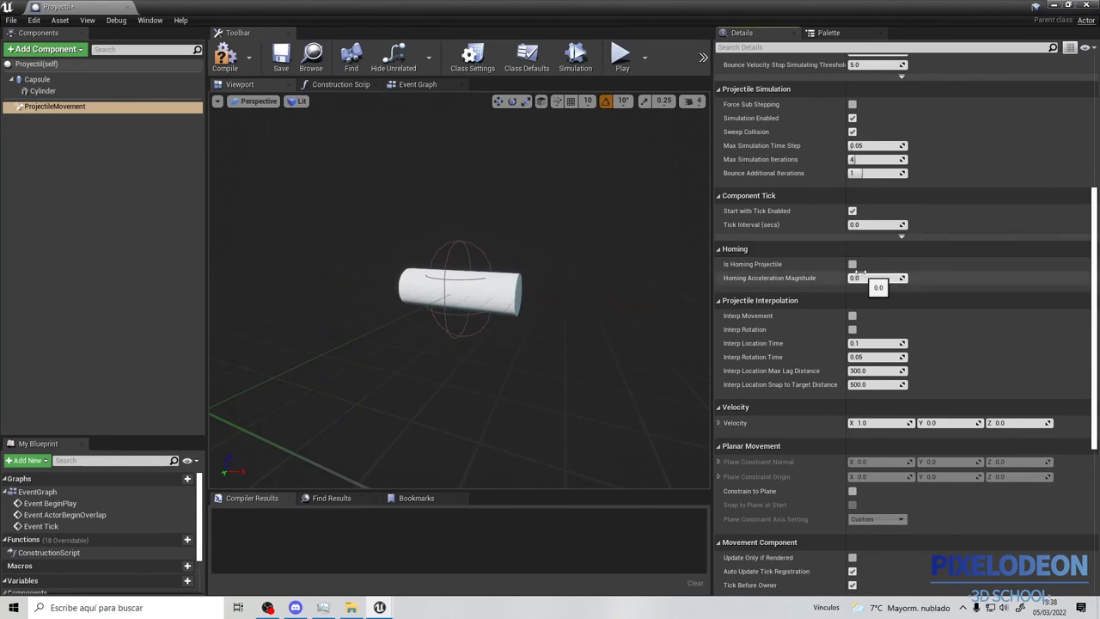
scroll(919, 161, "up", 3)
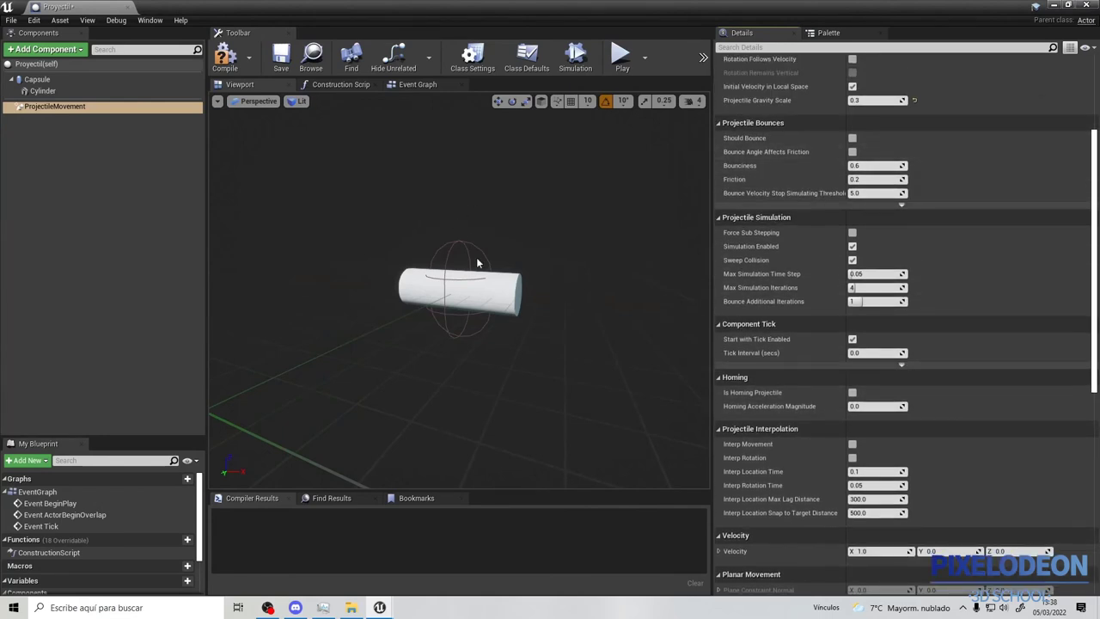
scroll(843, 250, "up", 5)
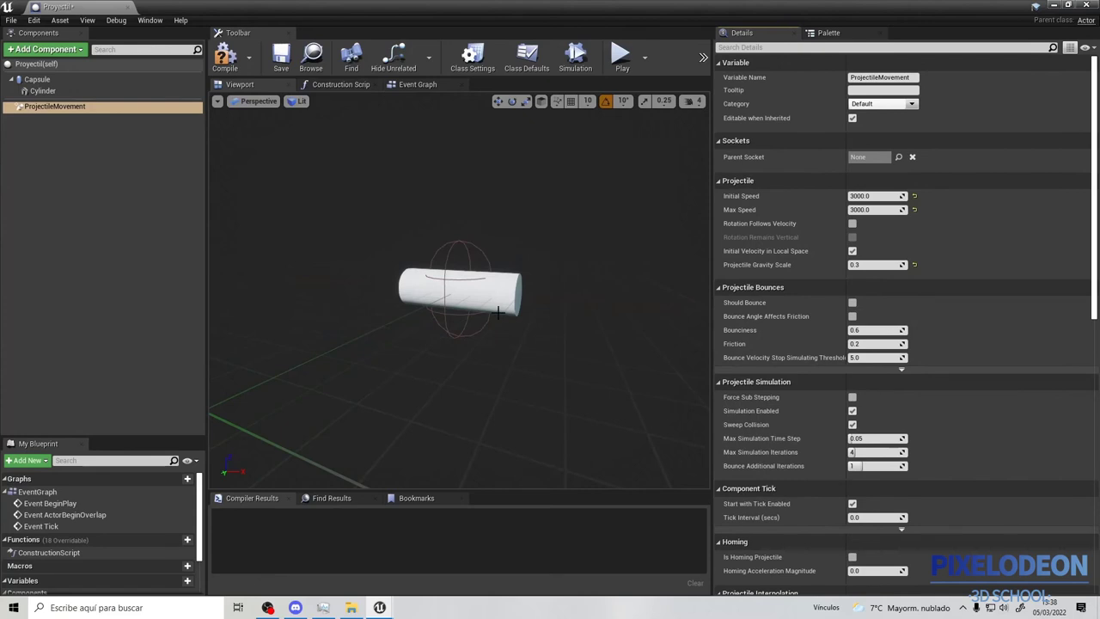
left_click(507, 293)
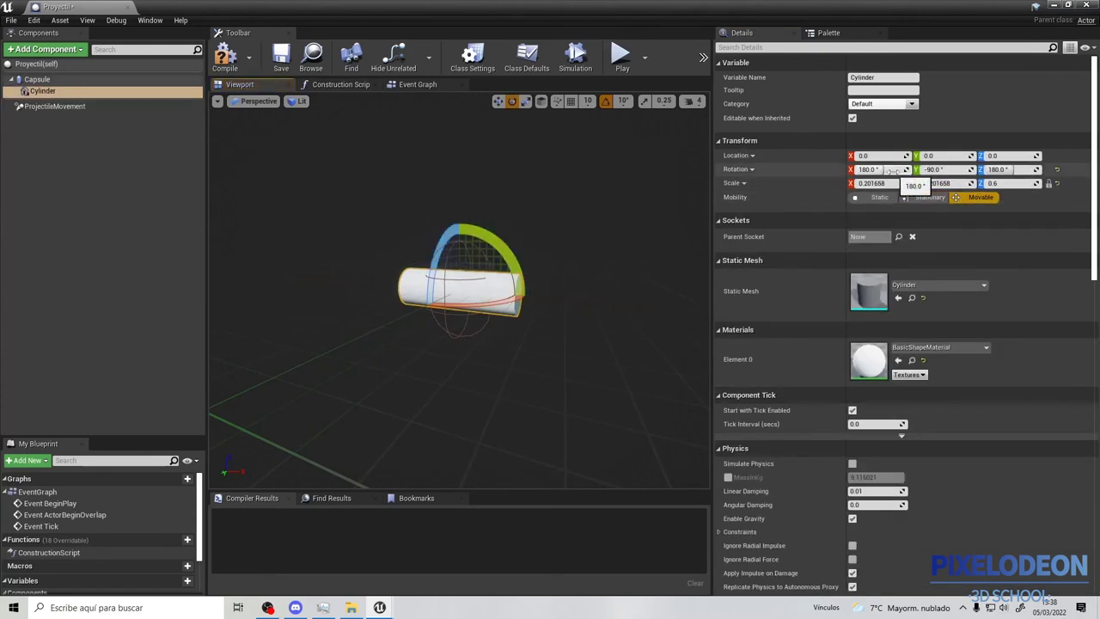
Shrink the cylinder to about 0.105 scale and cut the capsule to 14.26 half height
type("0.13")
key("Return")
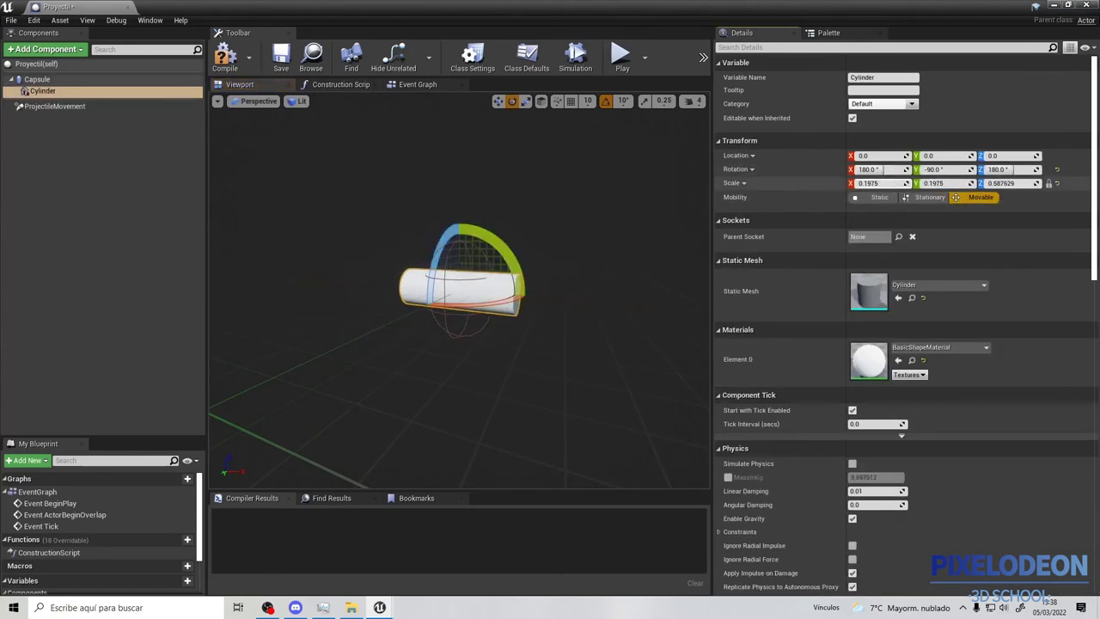
left_click_drag(876, 183, 864, 183)
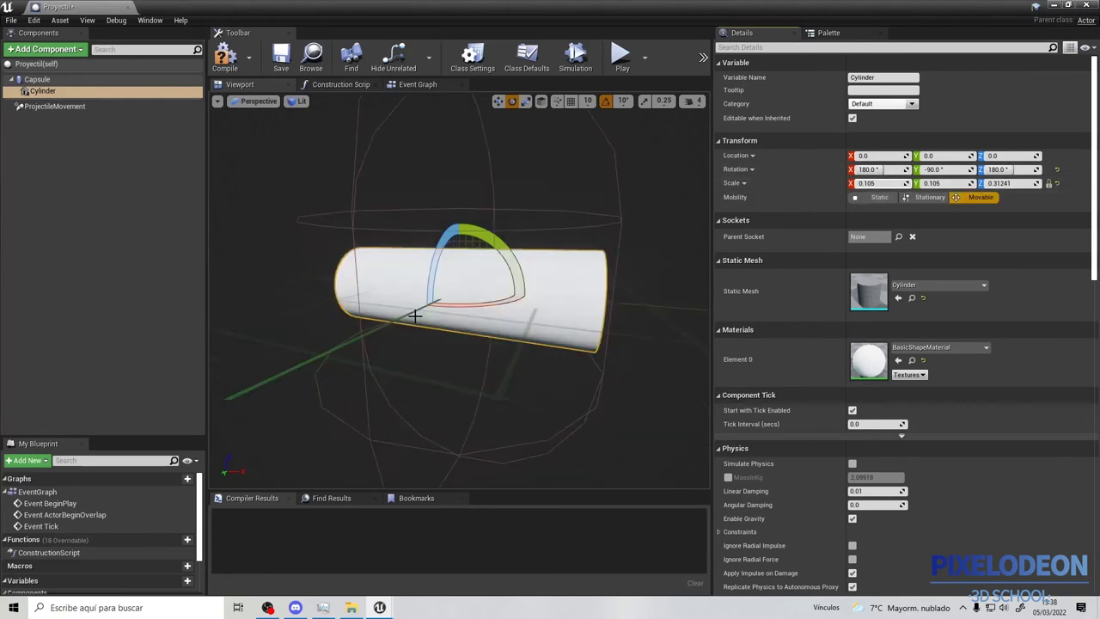
left_click(37, 79)
mouse_move(858, 247)
left_mouse_down()
mouse_move(808, 247)
mouse_move(885, 247)
mouse_move(825, 261)
mouse_move(886, 261)
mouse_move(859, 247)
left_mouse_up()
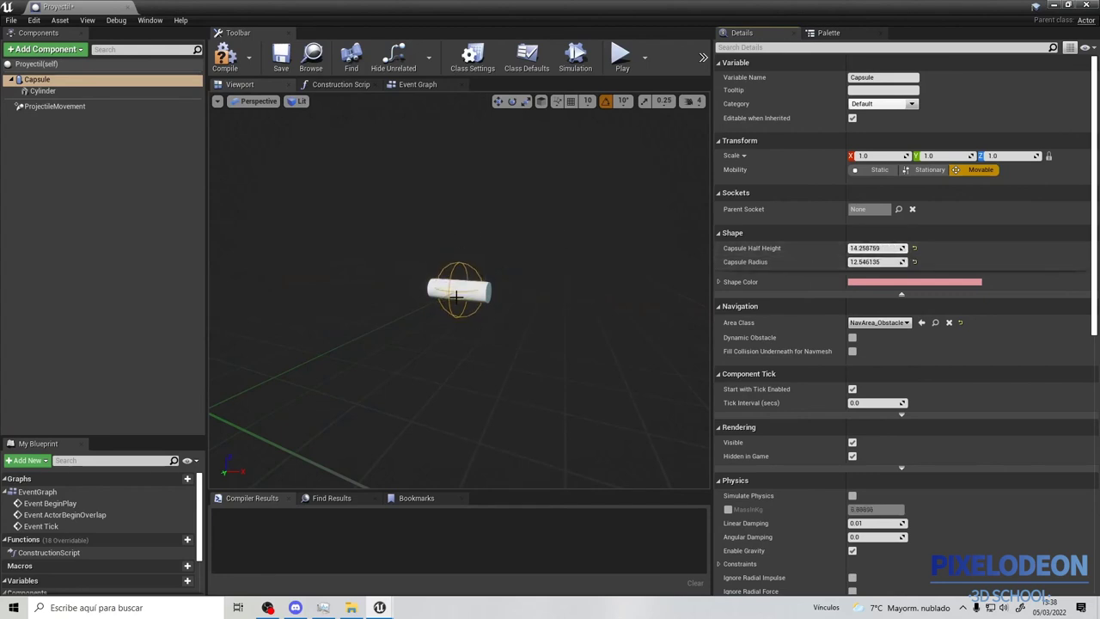
In the projectile Event Graph, connect a 10-second Delay after Event BeginPlay
left_click(414, 85)
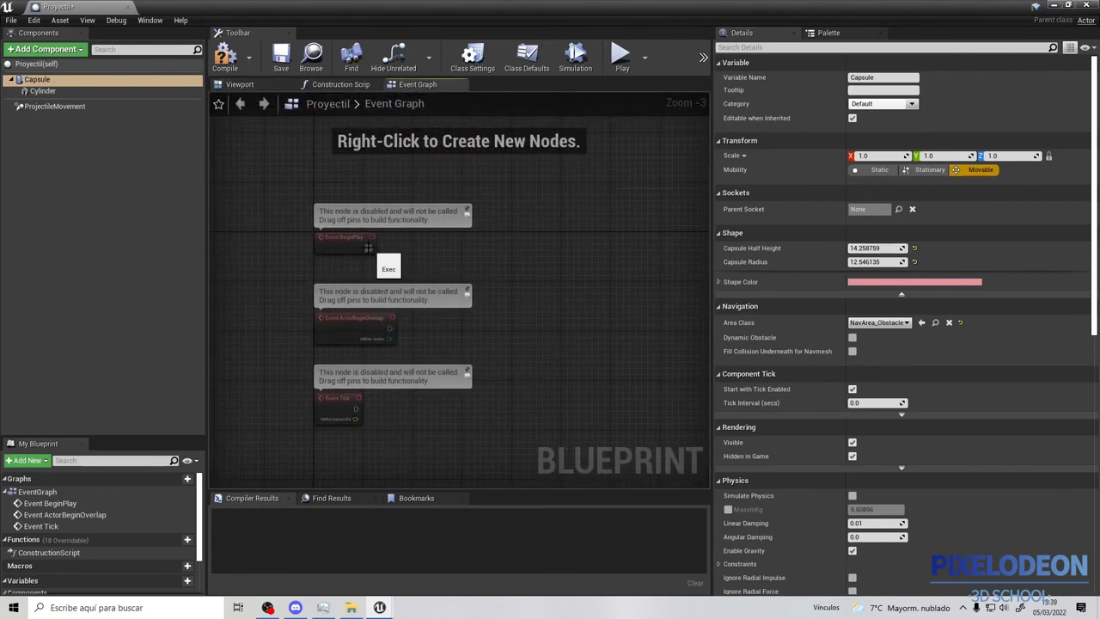
left_click_drag(368, 248, 362, 232)
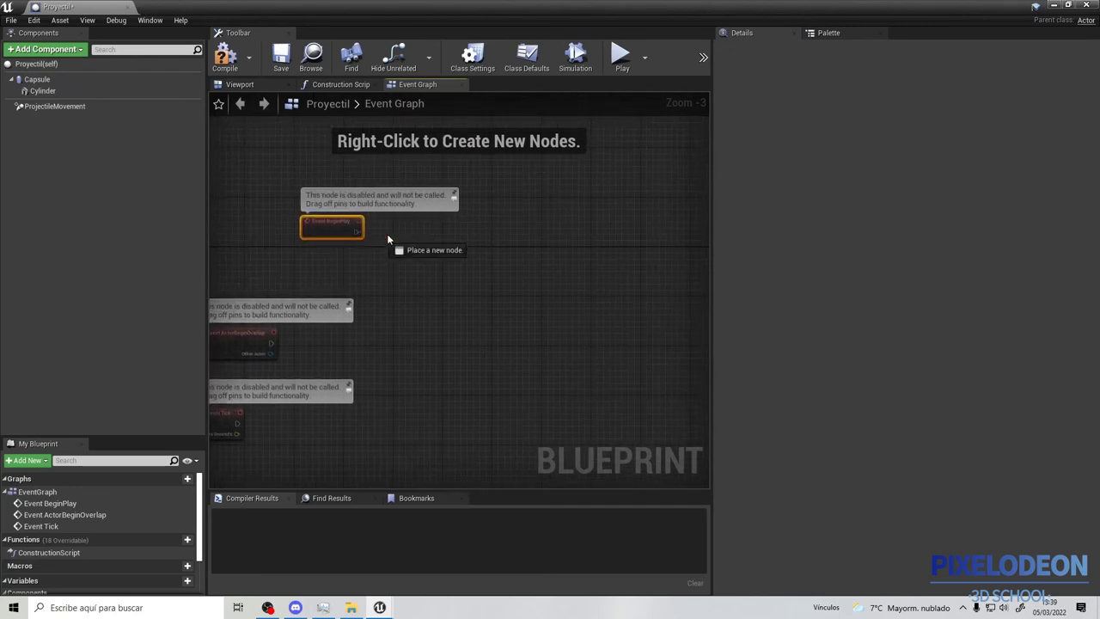
left_click_drag(386, 239, 405, 236)
type("delay")
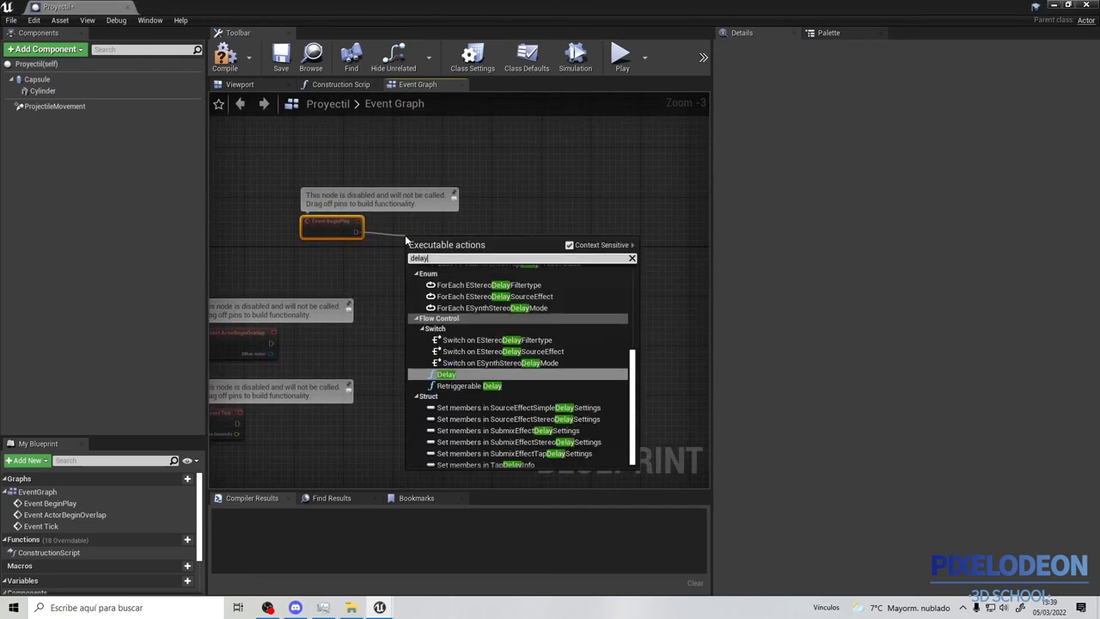
key("Return")
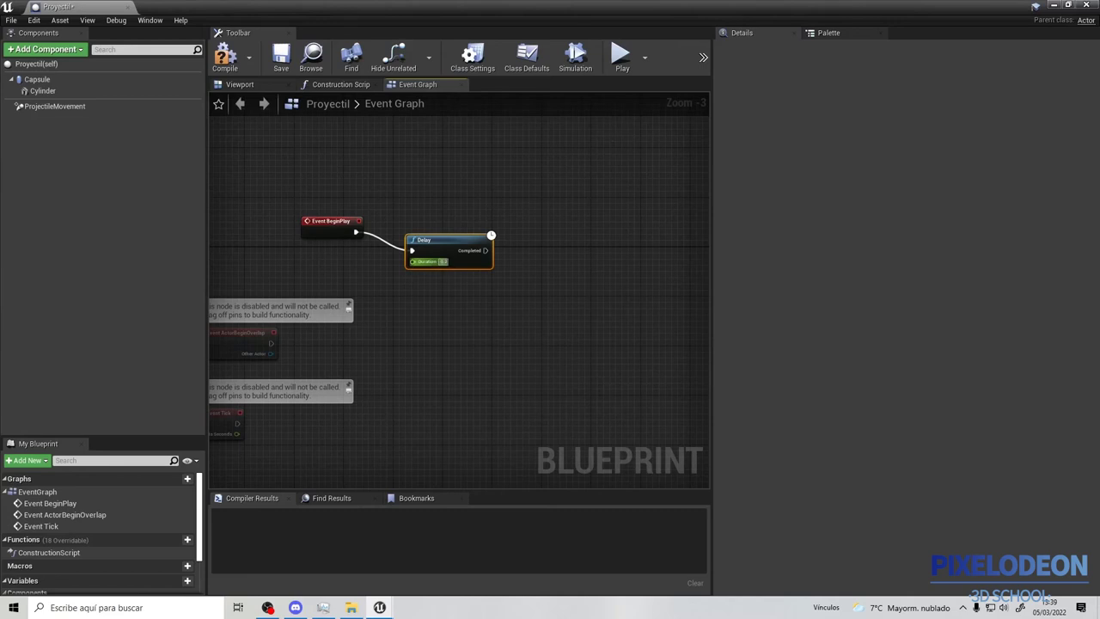
type("10")
Add a DestroyActor node after the Delay's Completed output
left_click_drag(440, 241, 440, 223)
right_click_drag(515, 244, 424, 240)
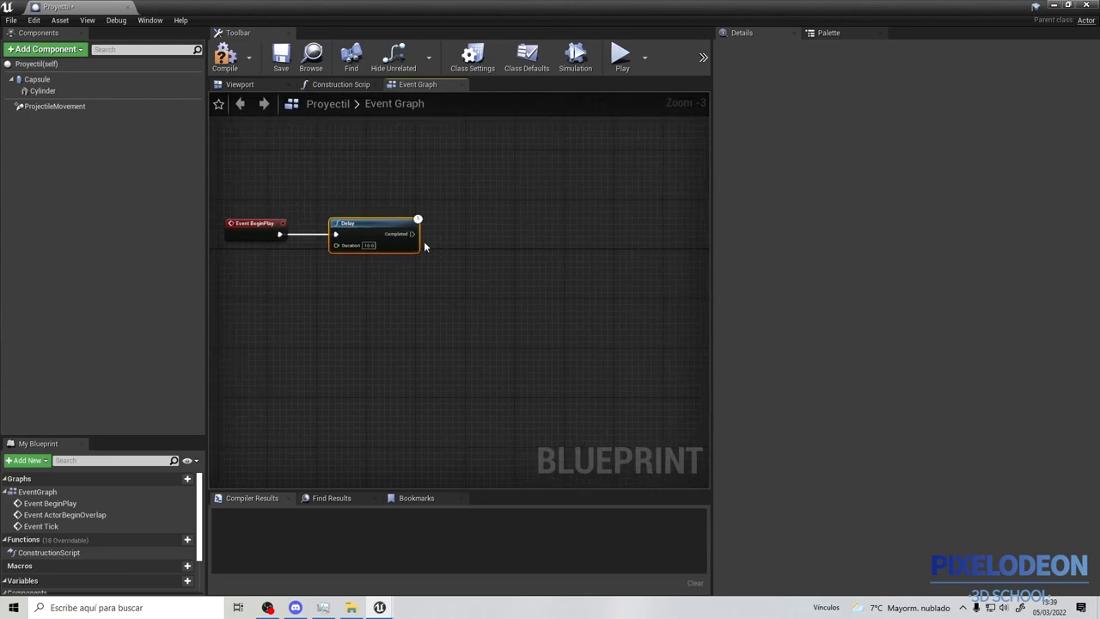
left_click_drag(413, 233, 455, 237)
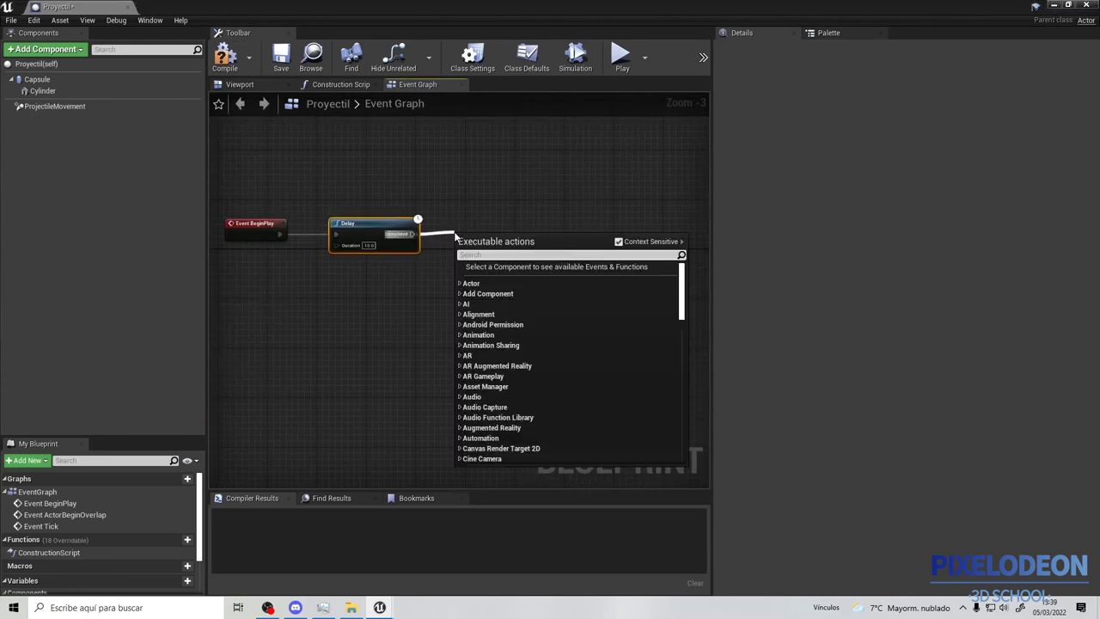
type("detro")
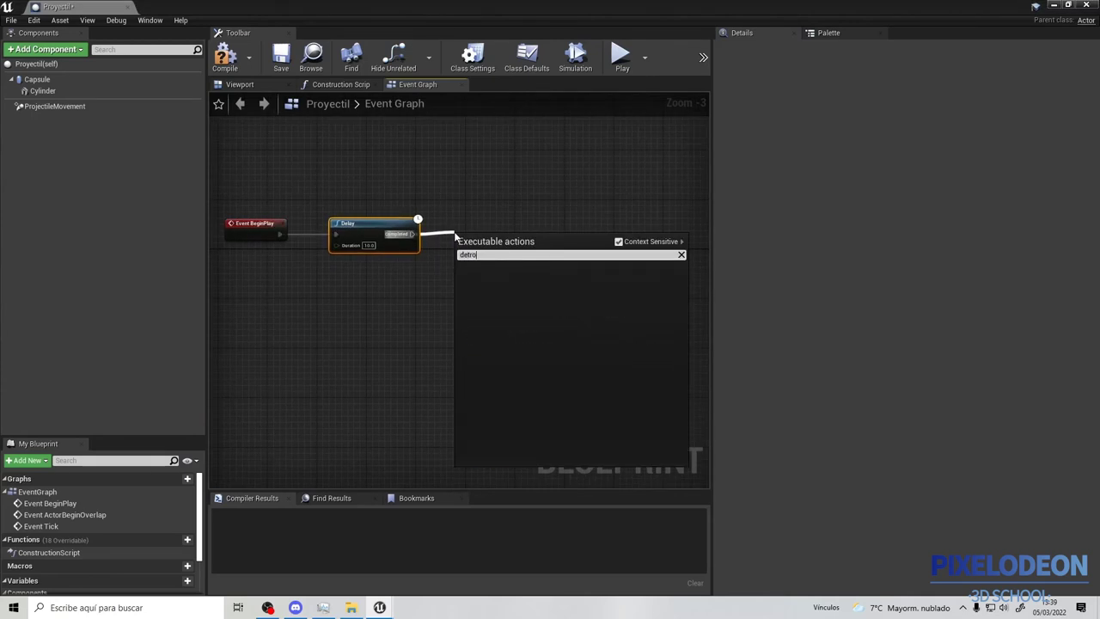
key("BackSpace")
key("BackSpace")
key("BackSpace")
type("stroy")
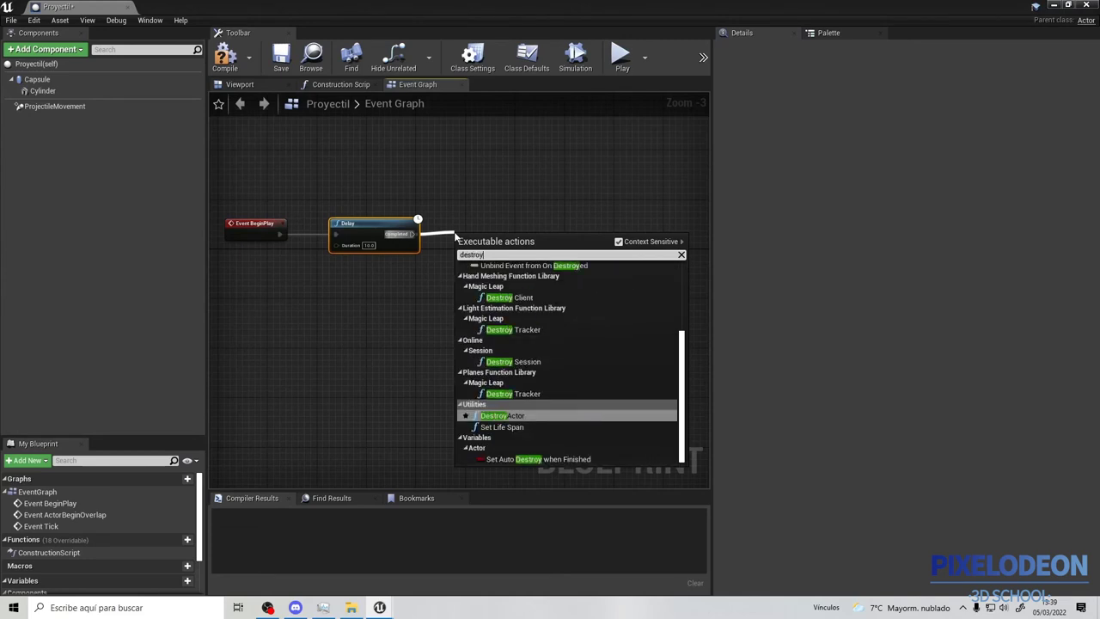
key("Return")
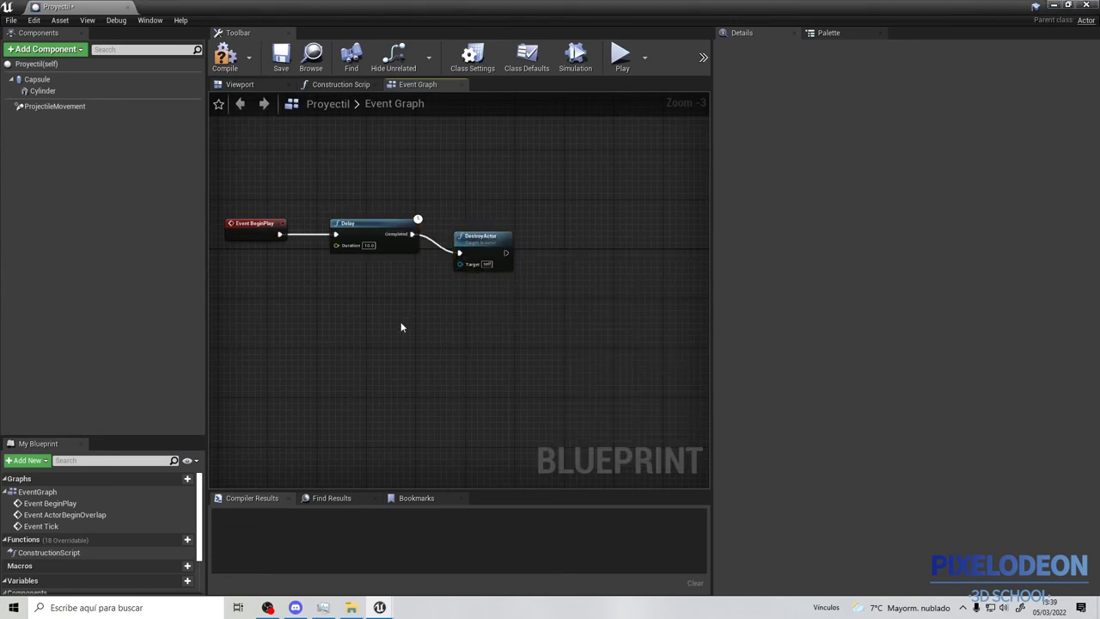
scroll(507, 180, "down", 2)
scroll(507, 180, "down", 2)
right_click_drag(447, 251, 468, 302)
right_click(471, 306)
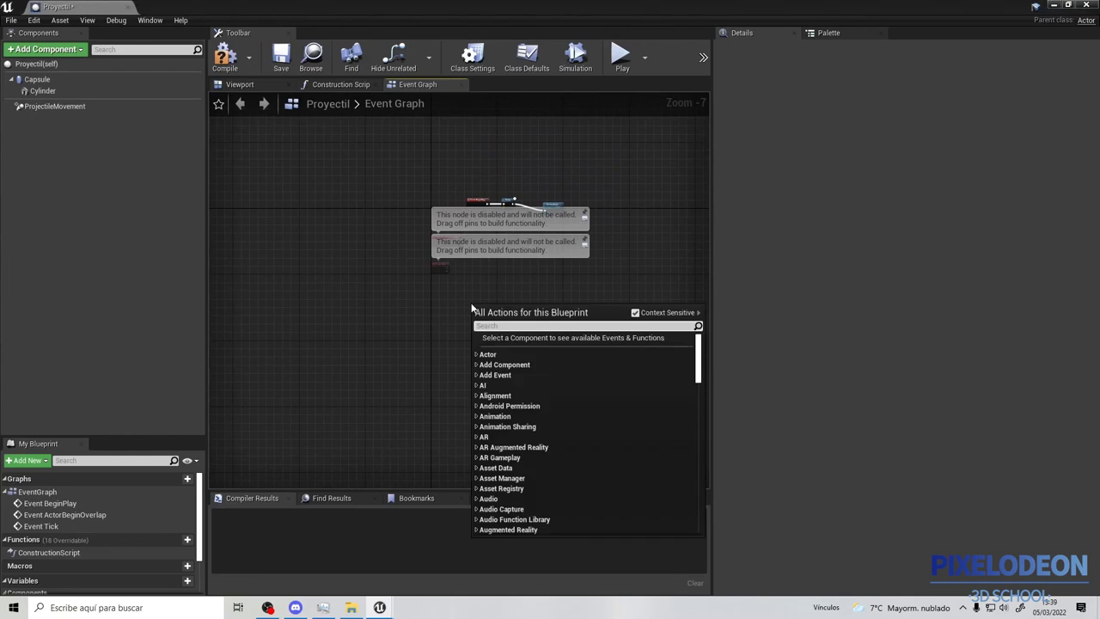
Add an Event Hit node to the projectile's graph
type("event")
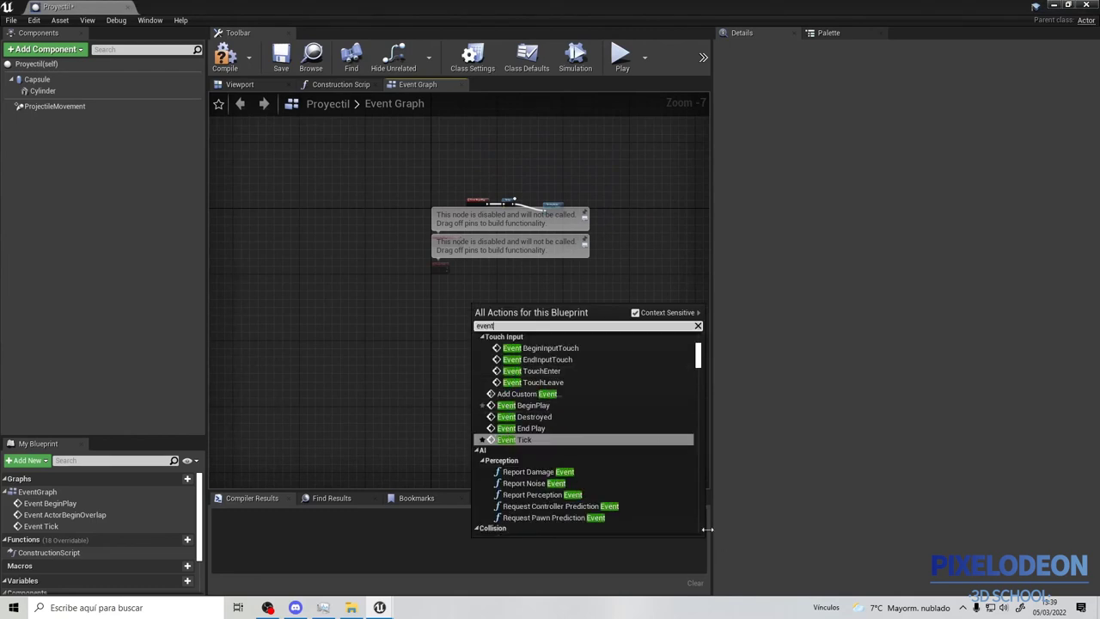
scroll(584, 434, "up", 4)
scroll(567, 400, "up", 2)
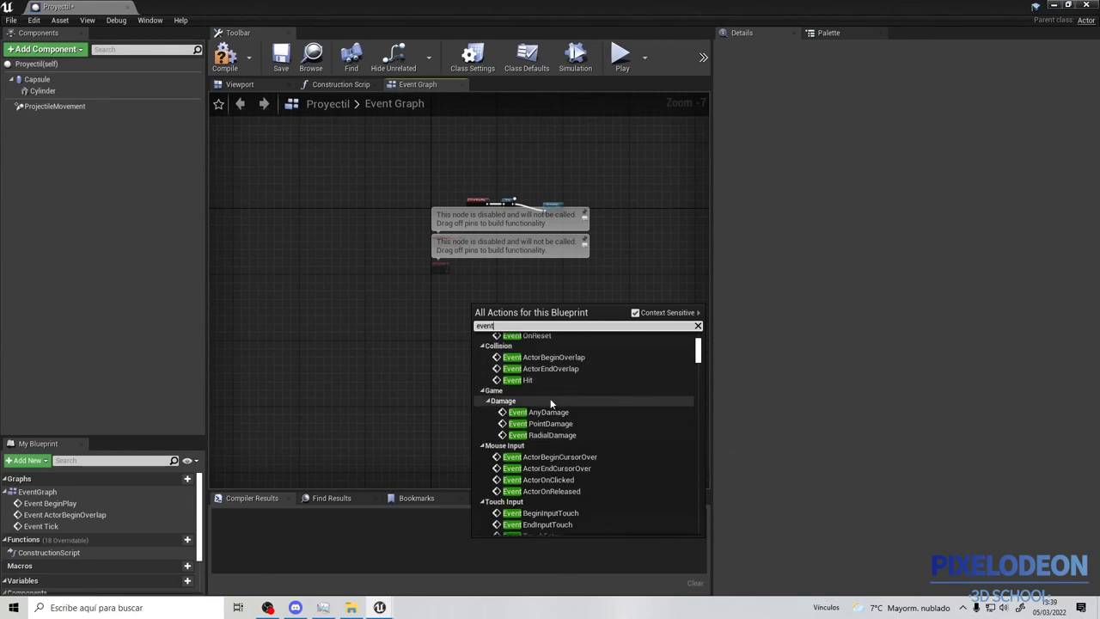
left_click(545, 381)
scroll(524, 343, "up", 5)
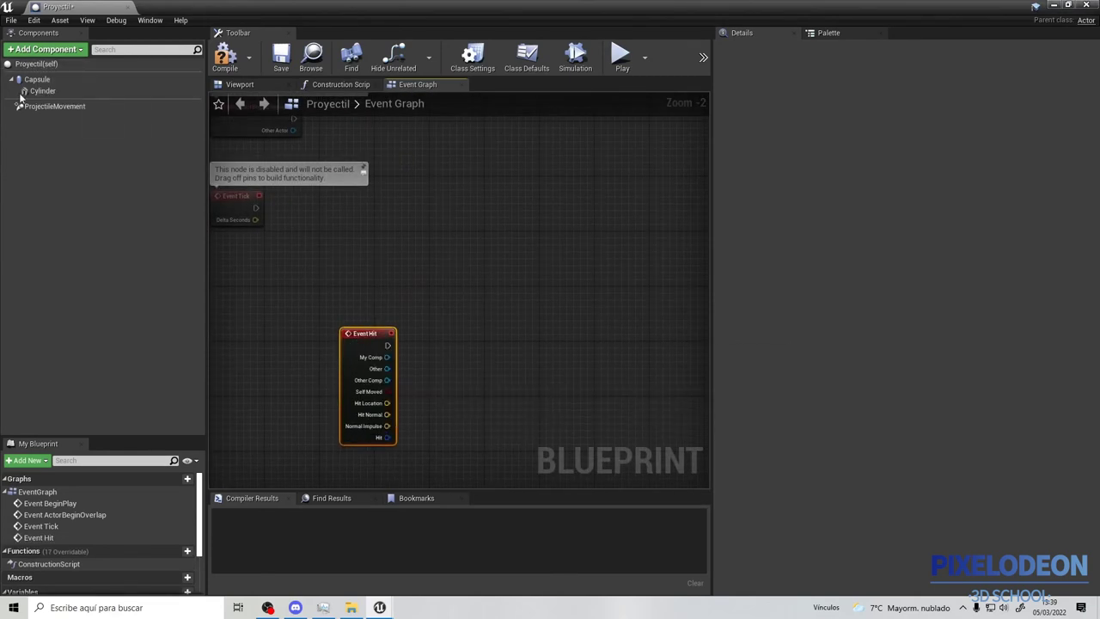
right_click_drag(471, 282, 435, 393)
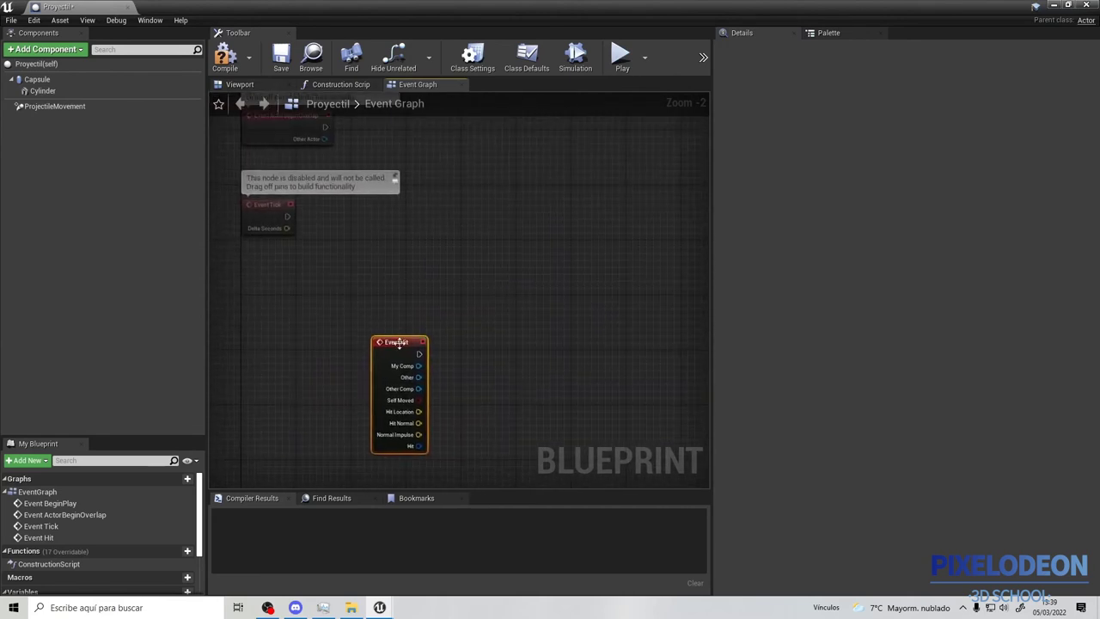
left_click_drag(399, 344, 317, 282)
scroll(320, 302, "up", 2)
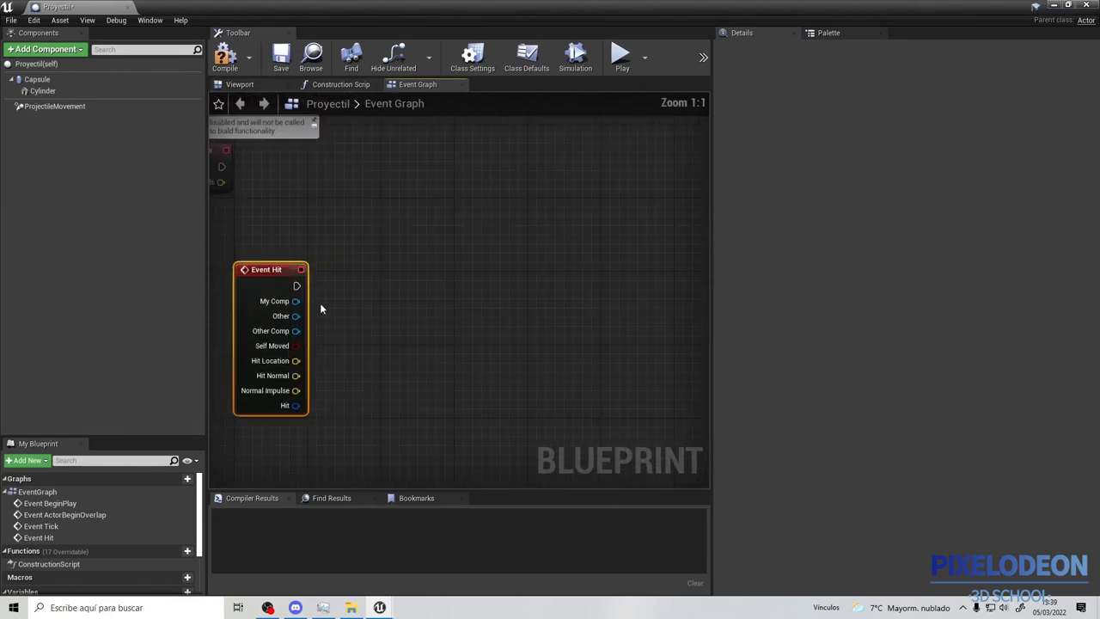
Wire Event Hit into a DestroyActor node and compile the projectile blueprint
left_click_drag(296, 285, 509, 311)
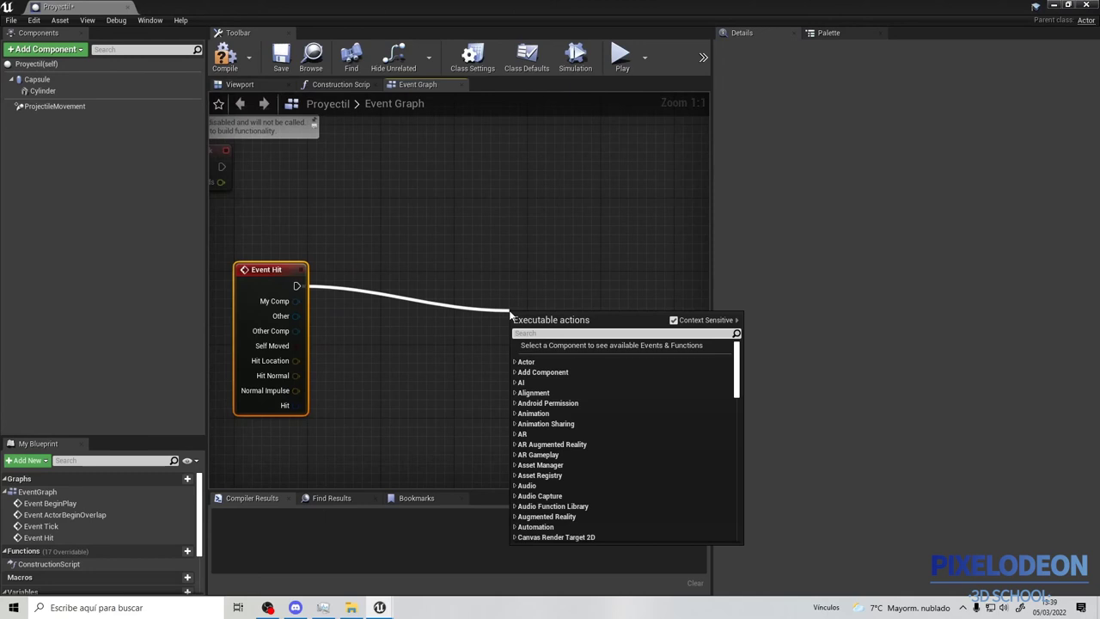
type("destroy")
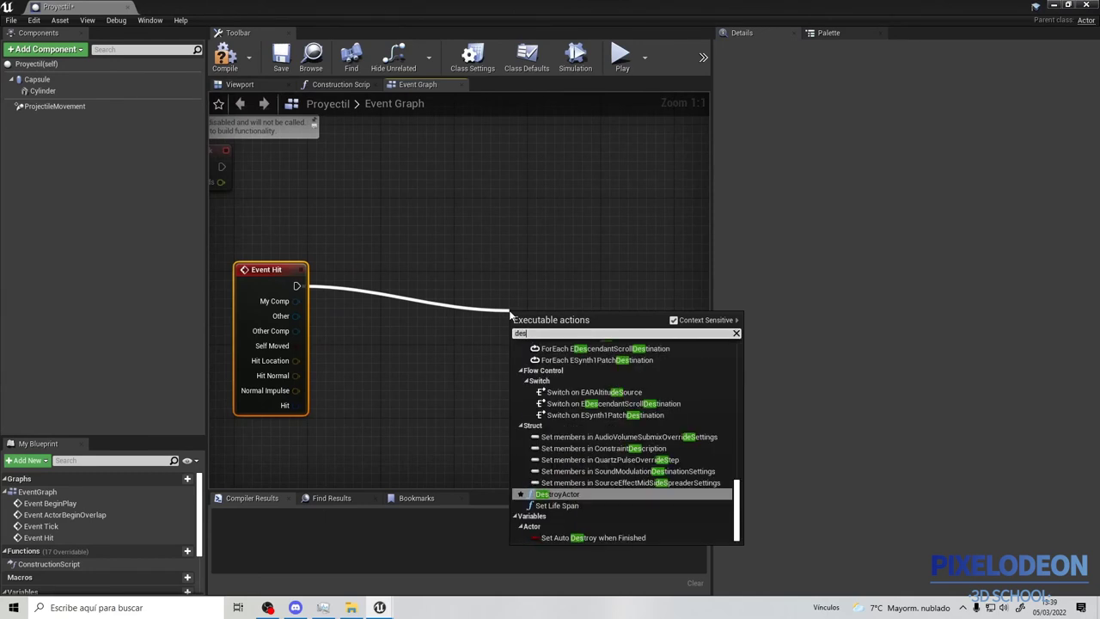
key("Return")
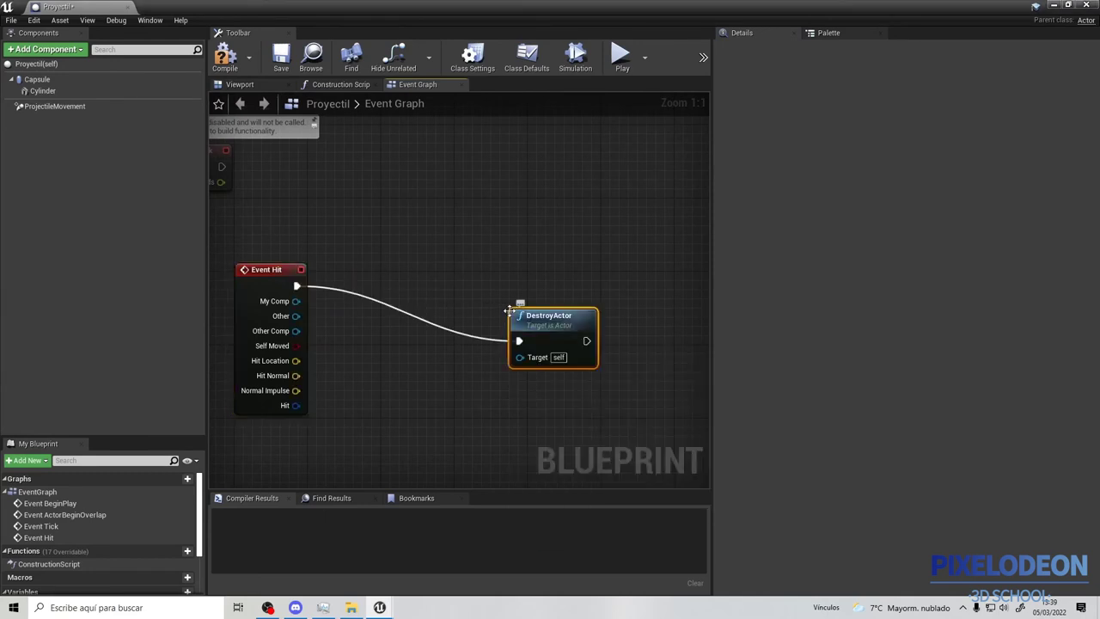
mouse_move(561, 327)
left_mouse_down()
mouse_move(470, 273)
mouse_move(442, 273)
left_mouse_up()
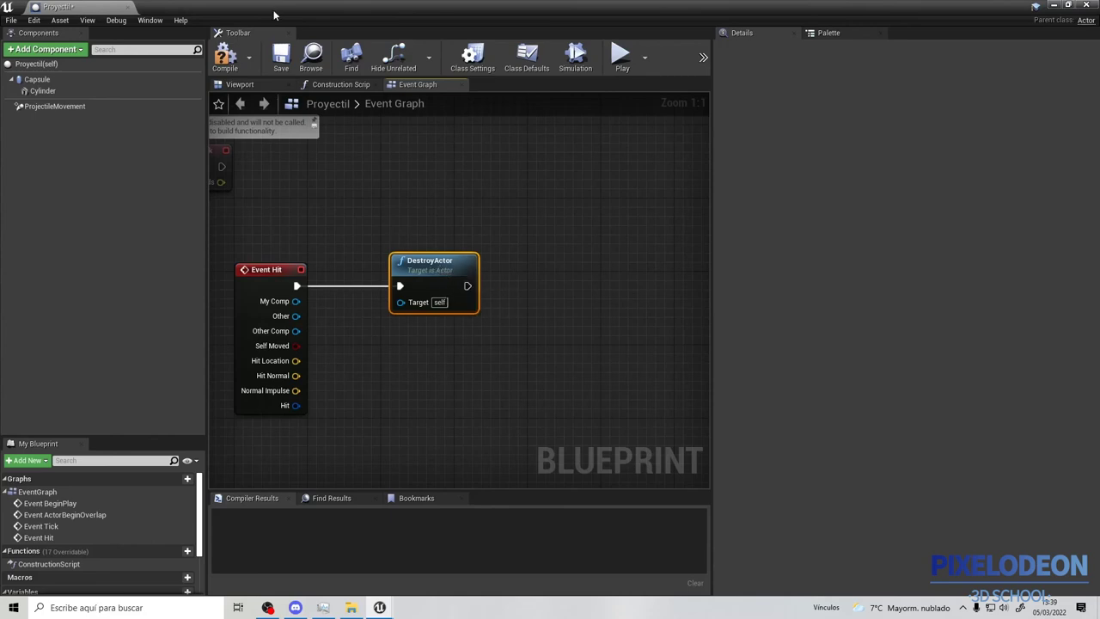
left_click(226, 56)
Save the projectile and switch to the Metralleta_BP Viewport
left_click(281, 56)
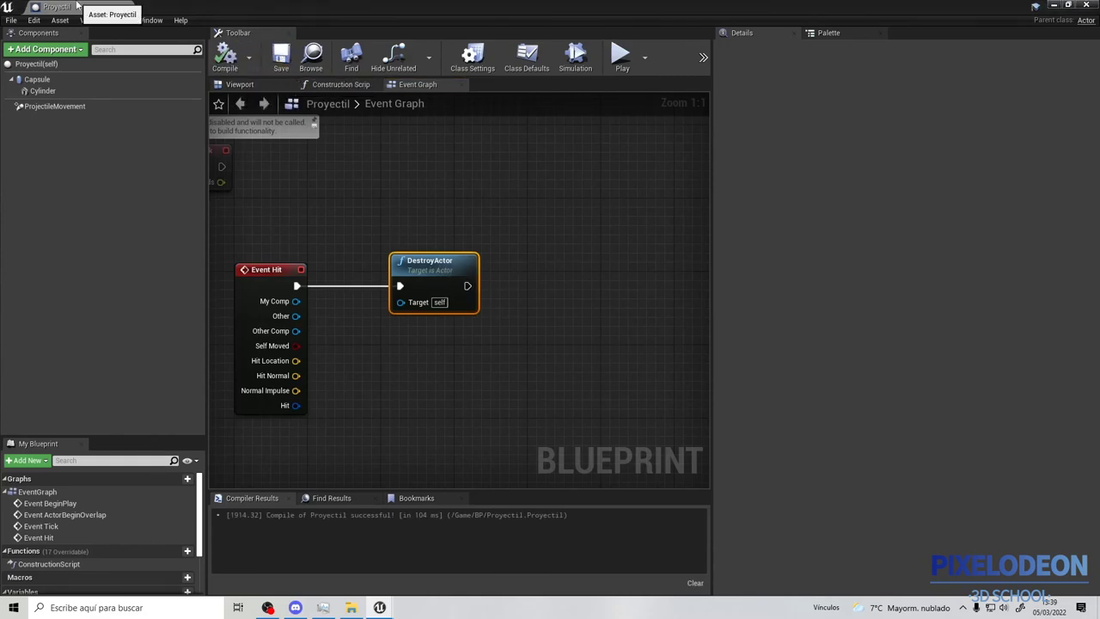
left_click(79, 7)
left_click(400, 8)
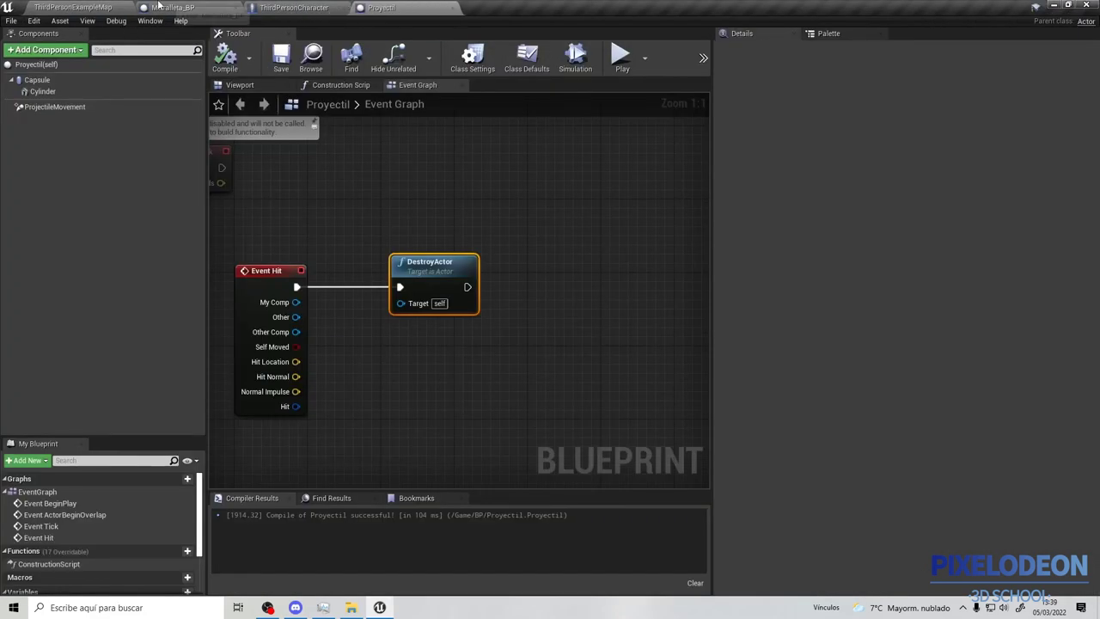
left_click(172, 7)
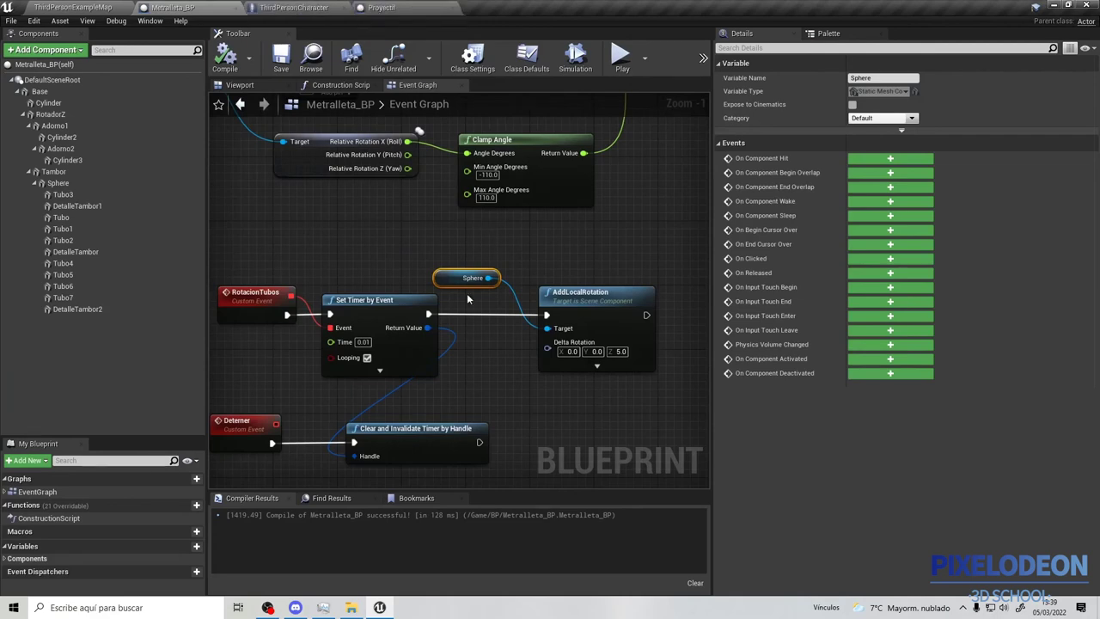
scroll(467, 293, "down", 2)
scroll(412, 324, "down", 2)
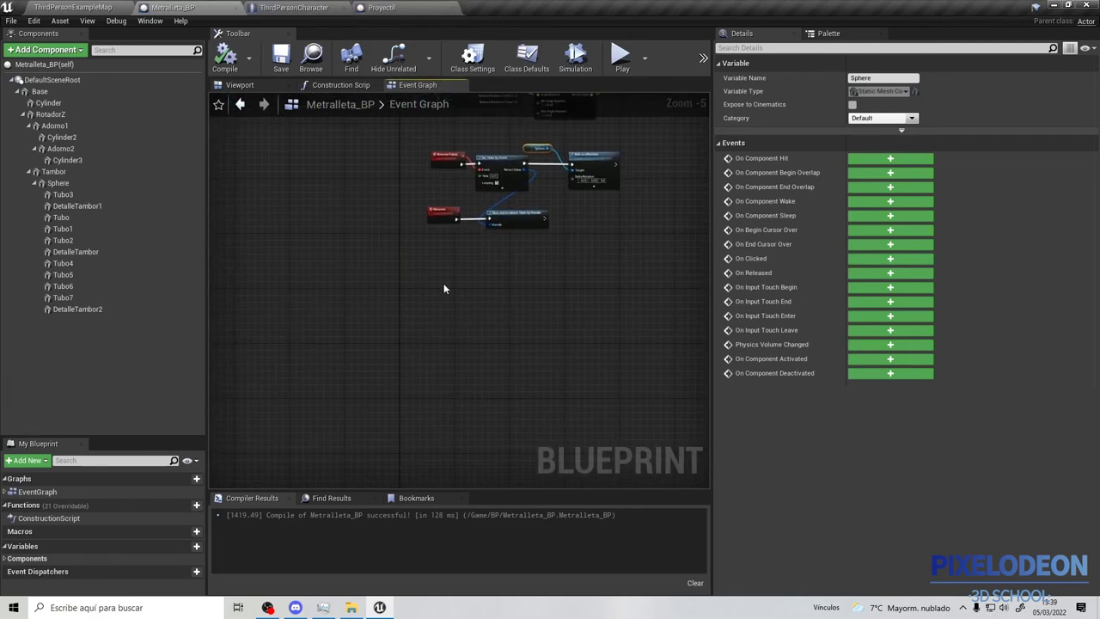
left_click(249, 85)
Identify the drum's tube components, select Tubo, and return to the Event Graph
left_click_drag(507, 299, 468, 403)
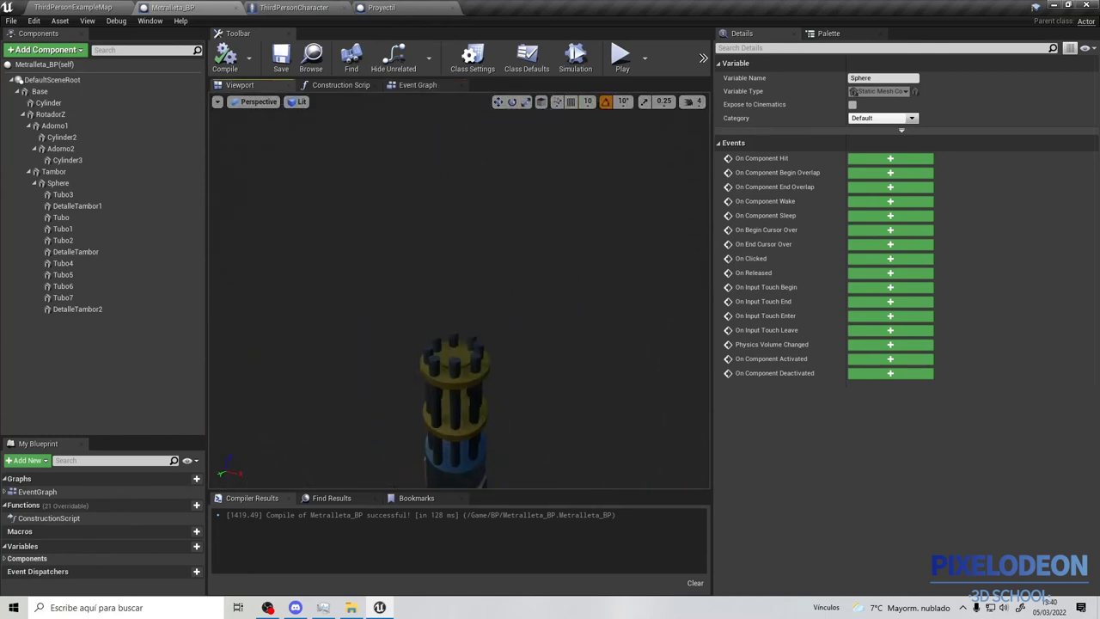
left_click(443, 343)
left_click(459, 328)
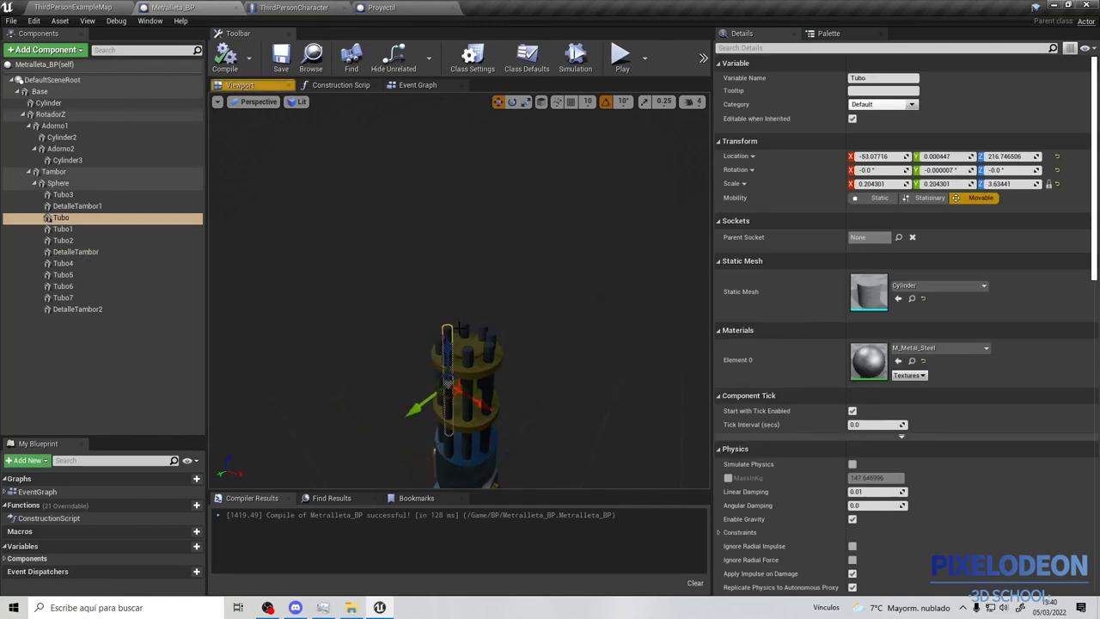
left_click(465, 331)
left_click(492, 332)
left_click(492, 341)
left_click(492, 361)
left_click(471, 346)
left_click(411, 378)
left_click(430, 369)
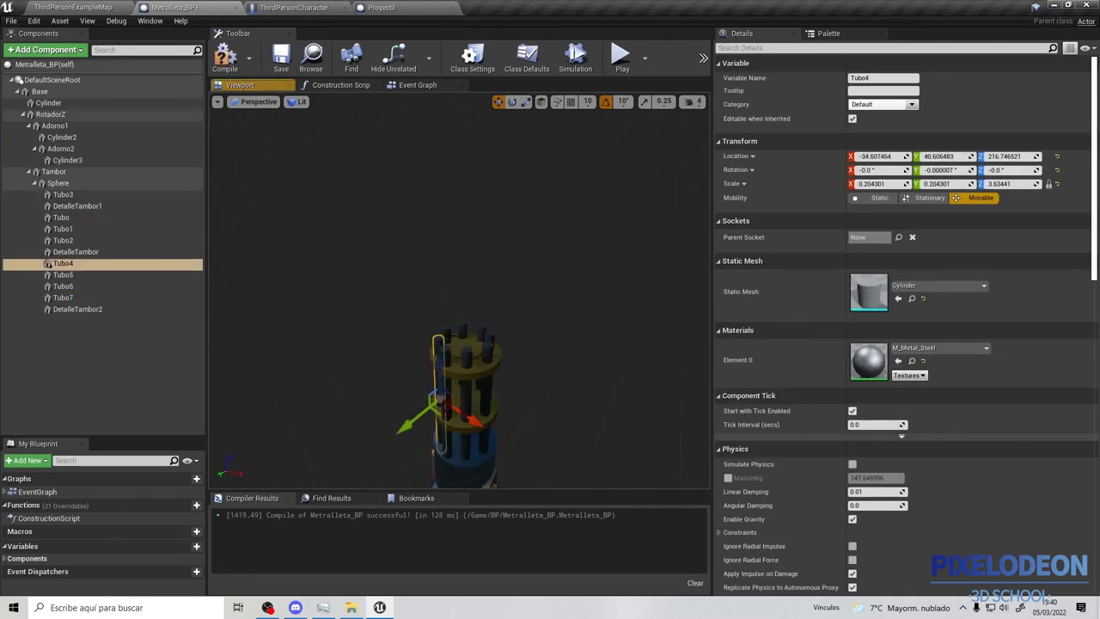
left_click(445, 361)
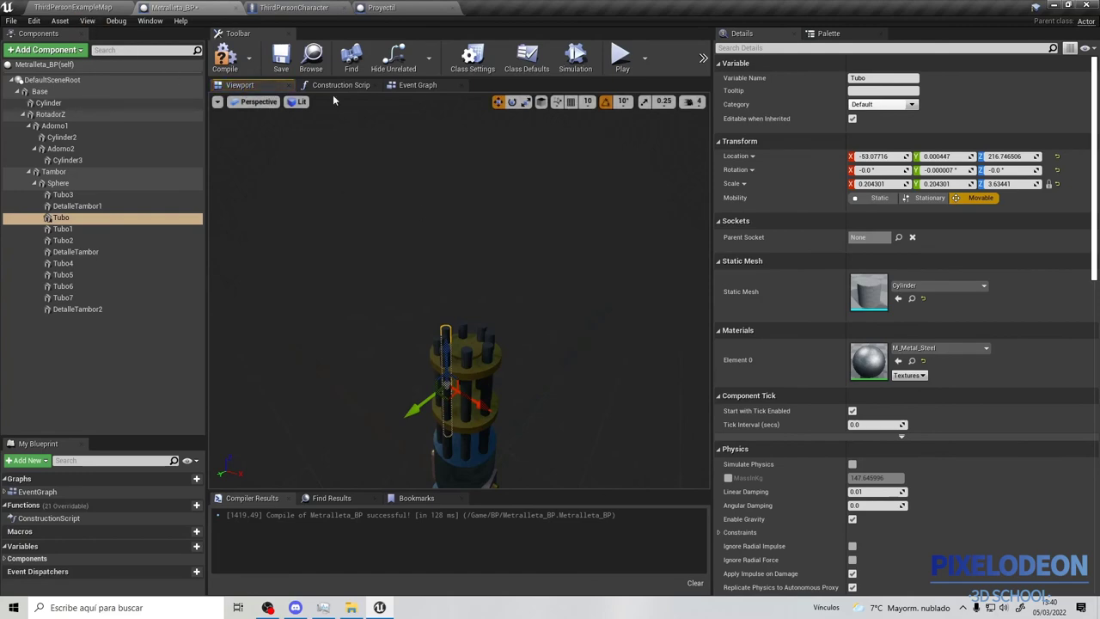
left_click(417, 89)
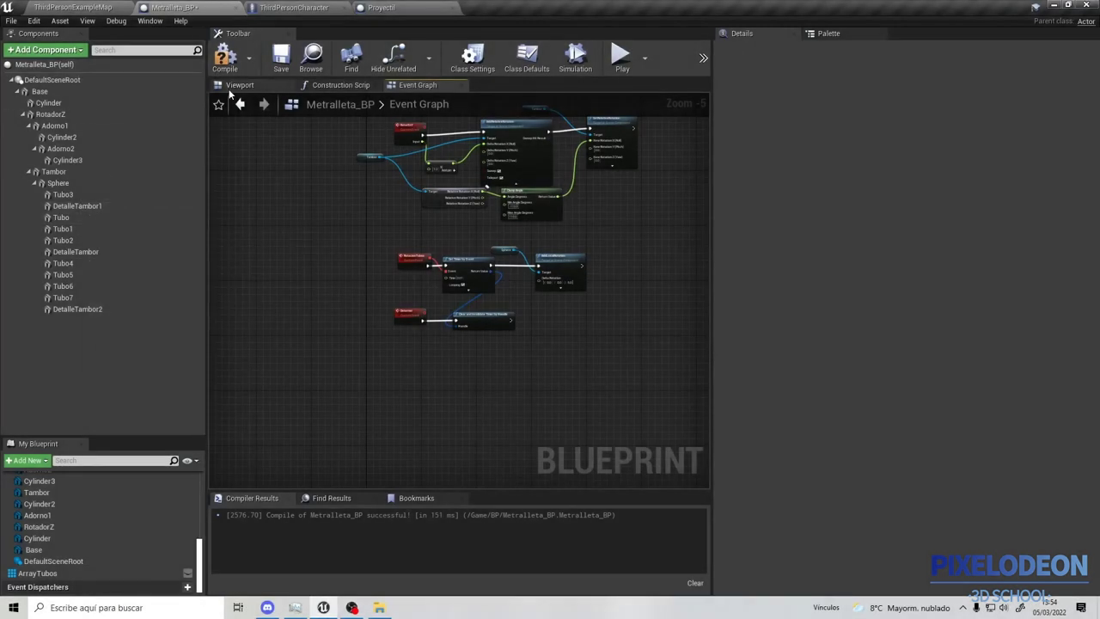
Add a Box Collision component to Metralleta_BP and attach it under Tambor
left_click(232, 86)
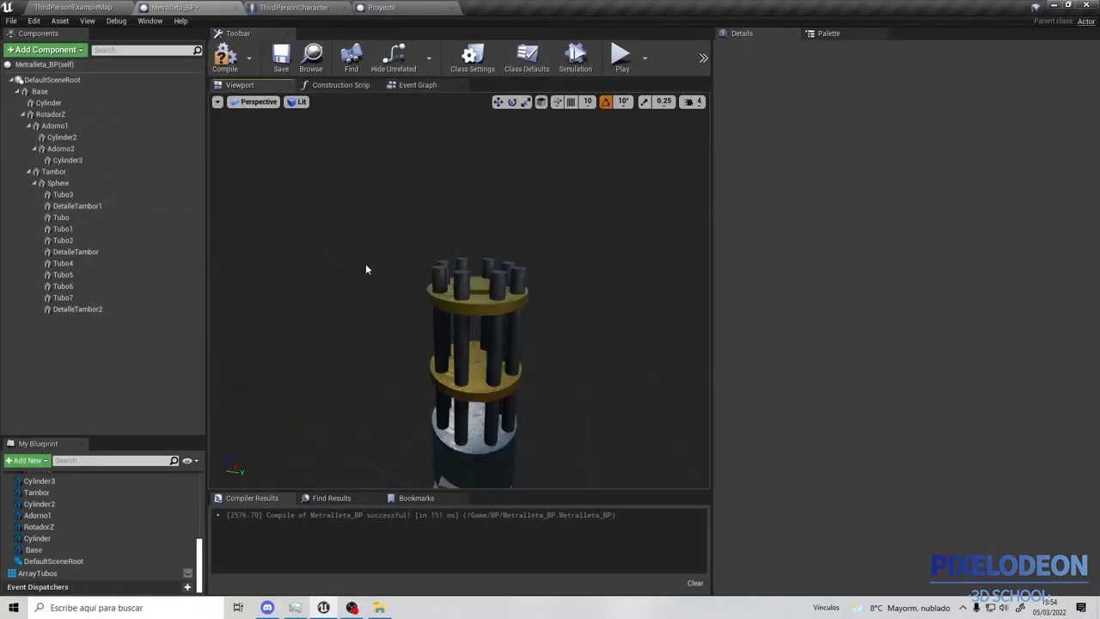
left_click(39, 52)
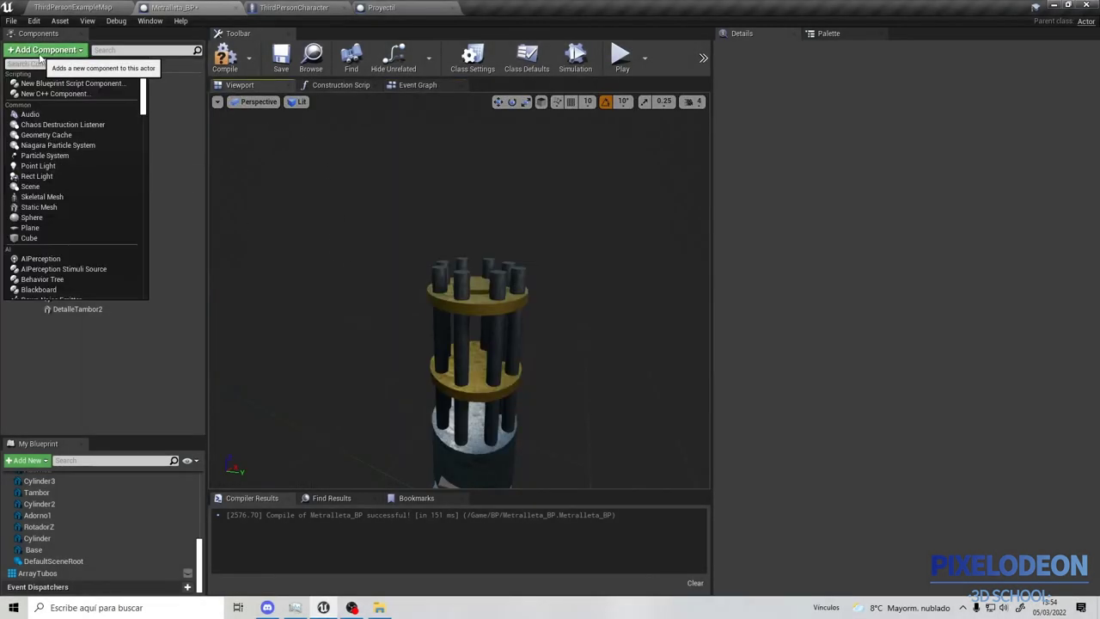
type("box collisio")
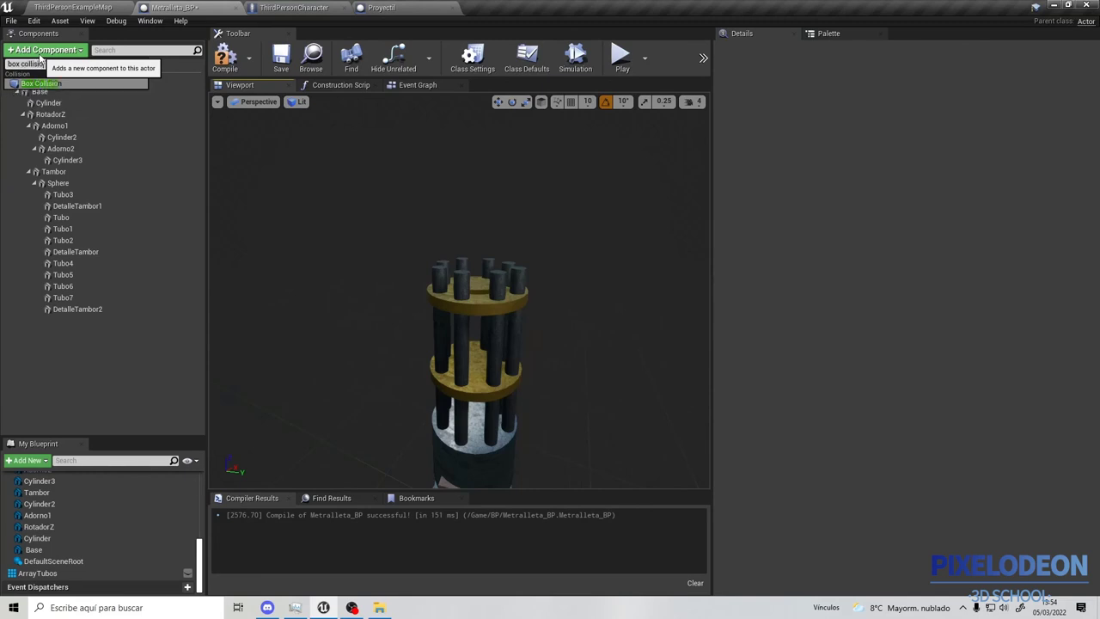
left_click(41, 84)
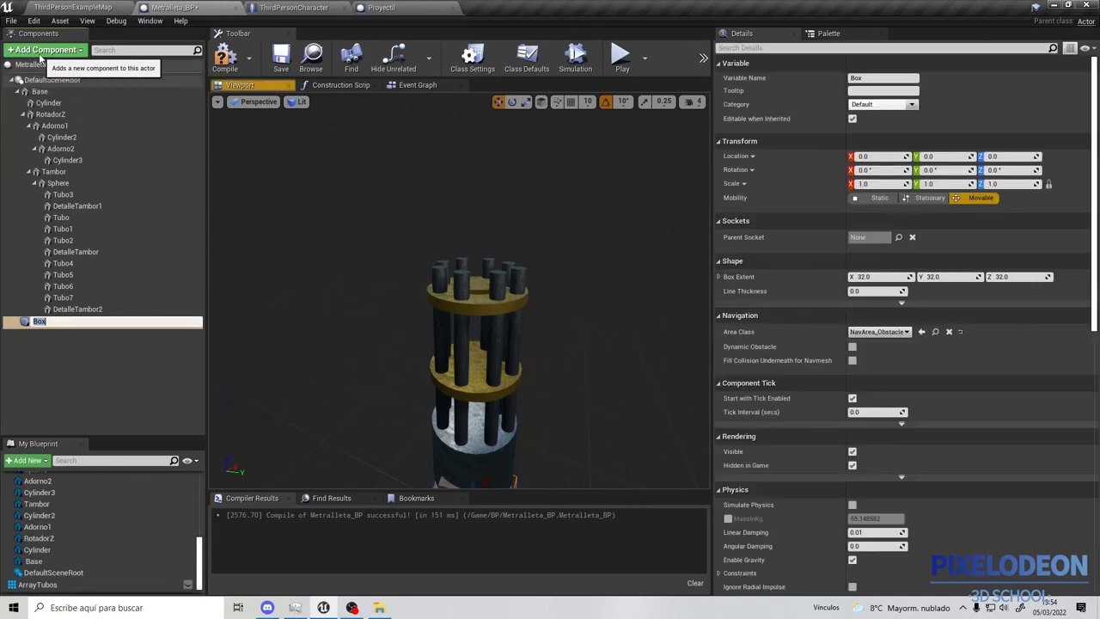
left_click_drag(34, 321, 61, 196)
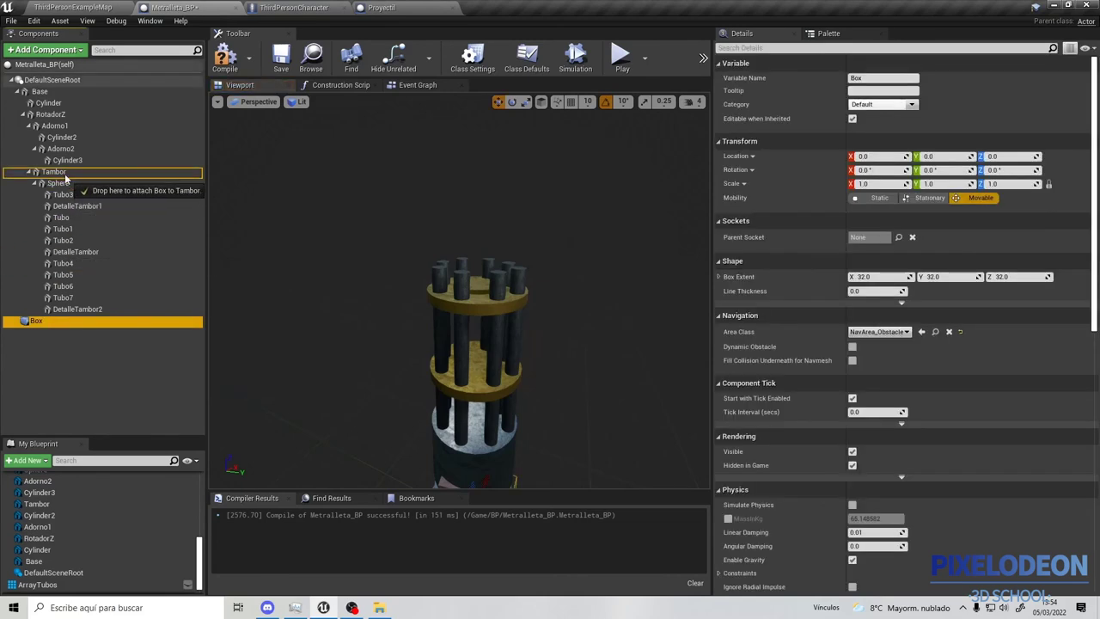
left_click_drag(65, 178, 66, 178)
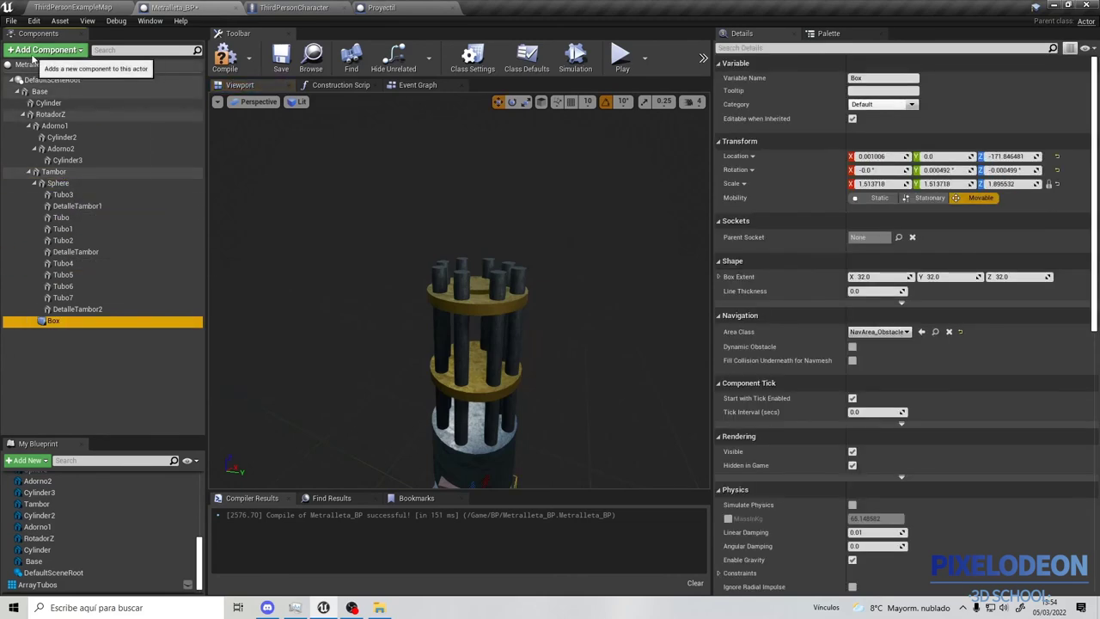
Add an Arrow component under Box, keeping the default name Arrow
left_click(34, 51)
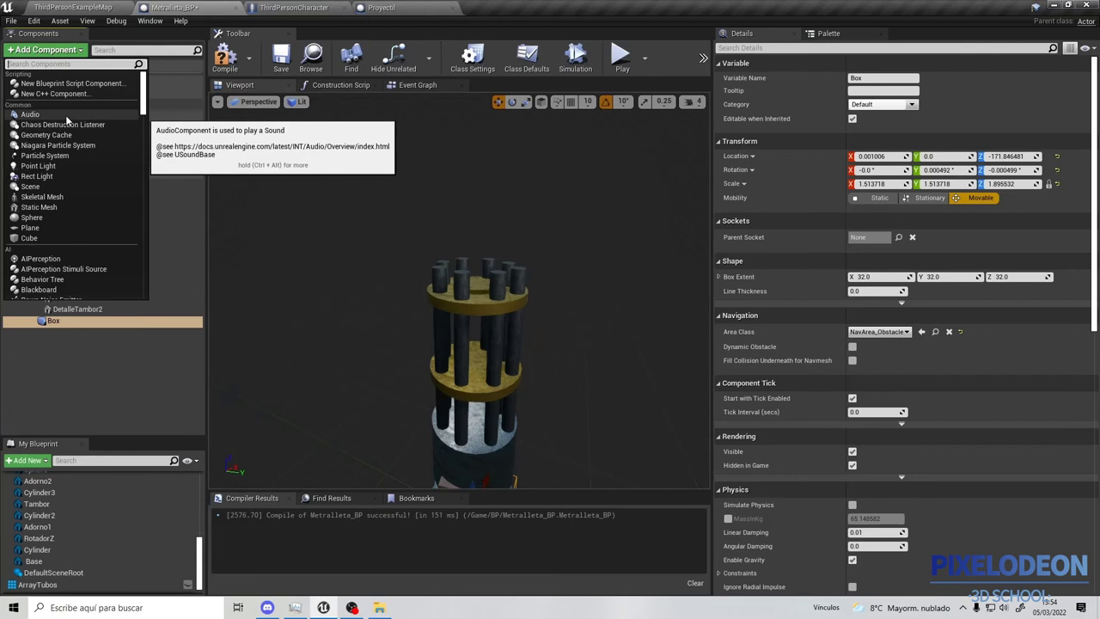
type("arr")
key("Return")
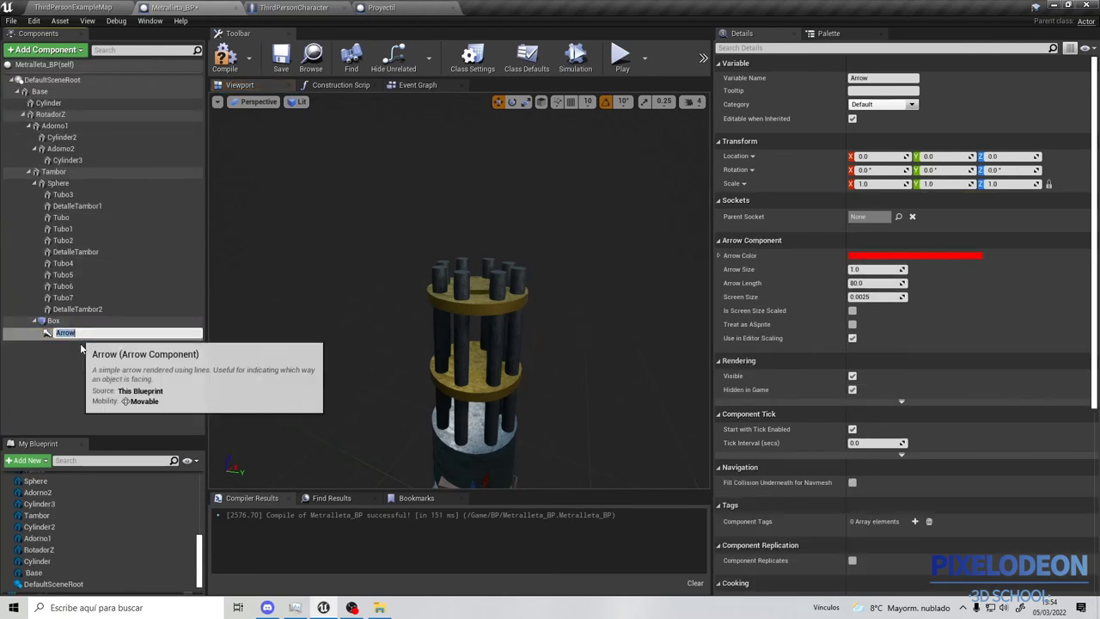
left_click(89, 363)
double_click(53, 320)
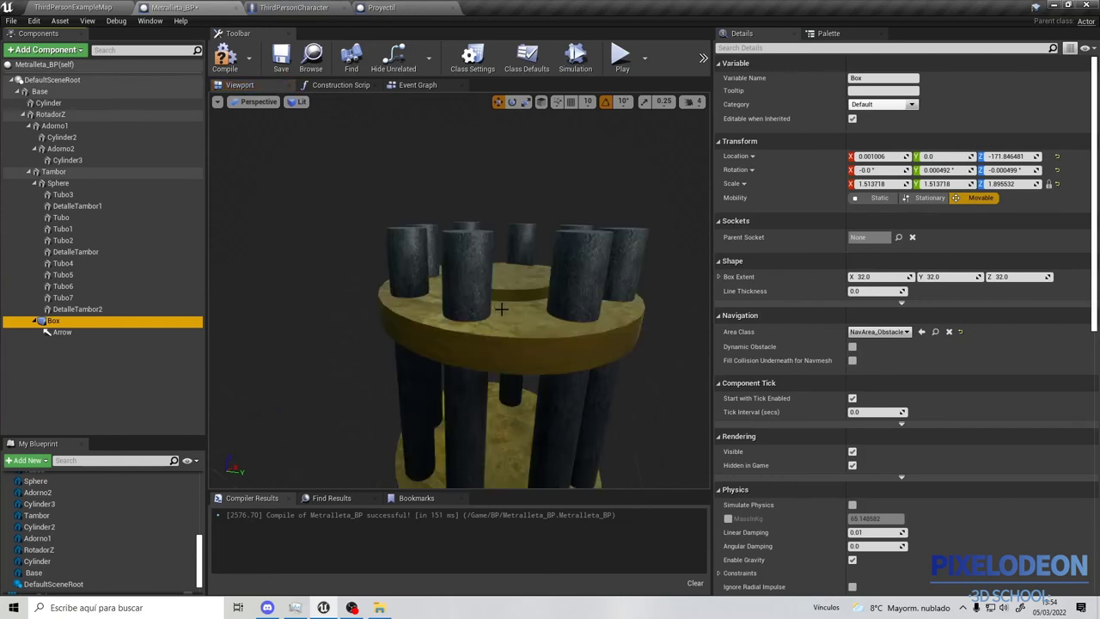
Raise the Box to the gun's top, reset its scale to 1, and adjust its X/Y extent
mouse_move(469, 339)
left_mouse_down()
mouse_move(488, 201)
mouse_move(491, 210)
left_mouse_up()
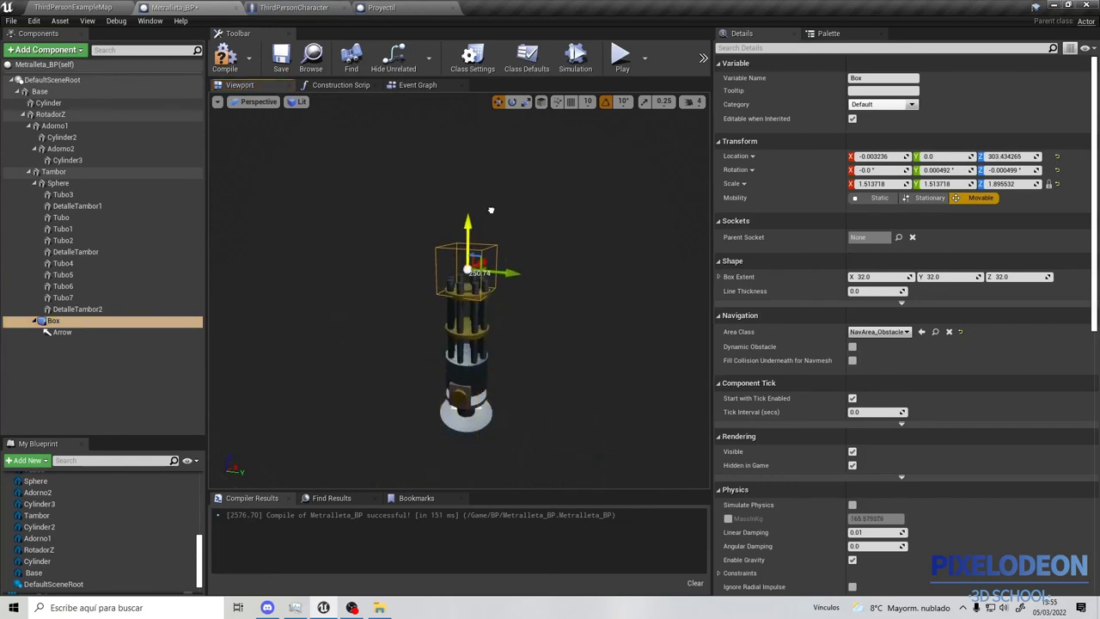
scroll(508, 192, "up", 2)
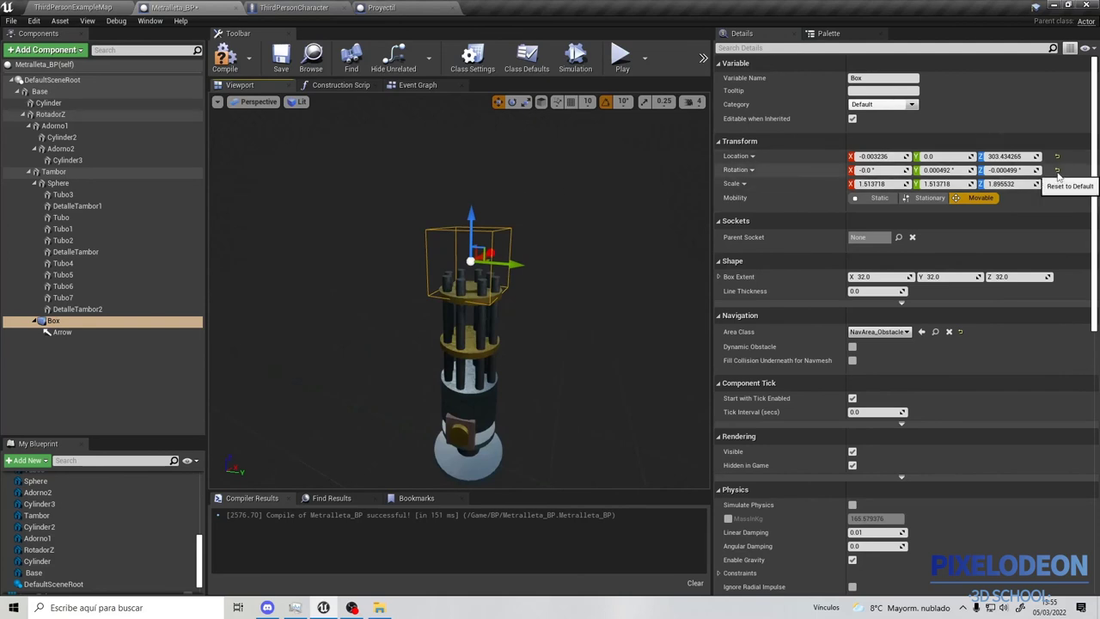
scroll(559, 241, "up", 3)
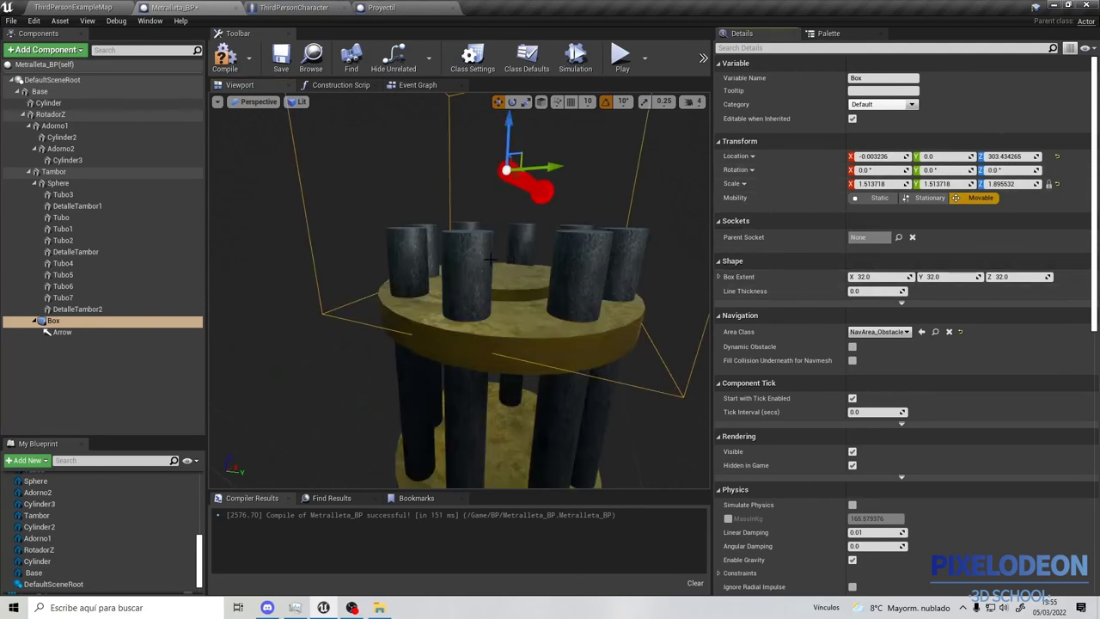
scroll(558, 245, "down", 2)
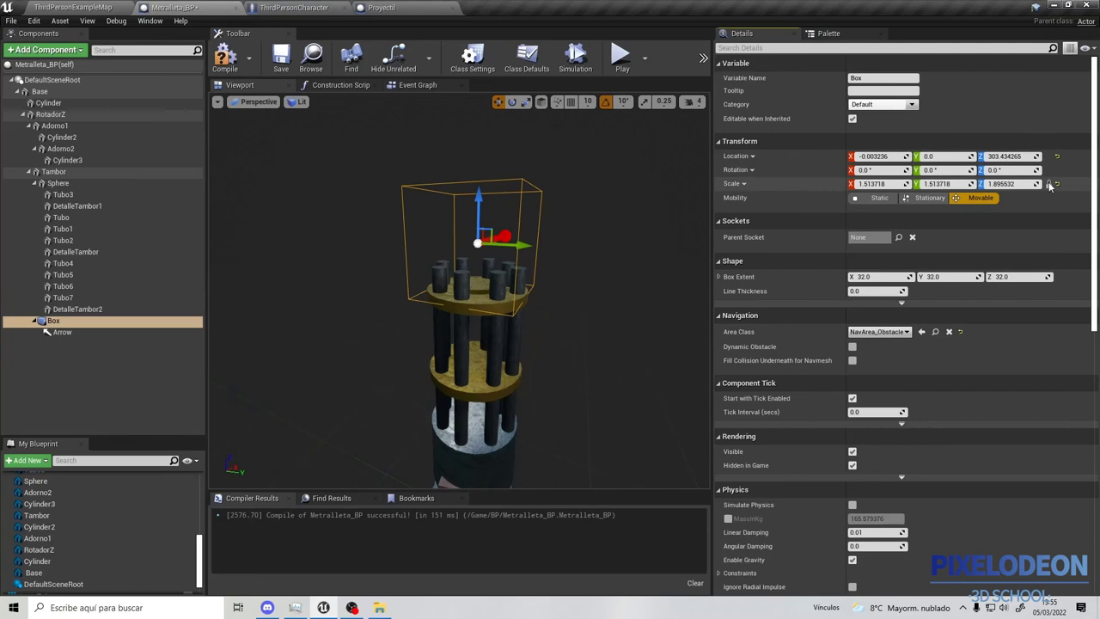
left_click(1057, 185)
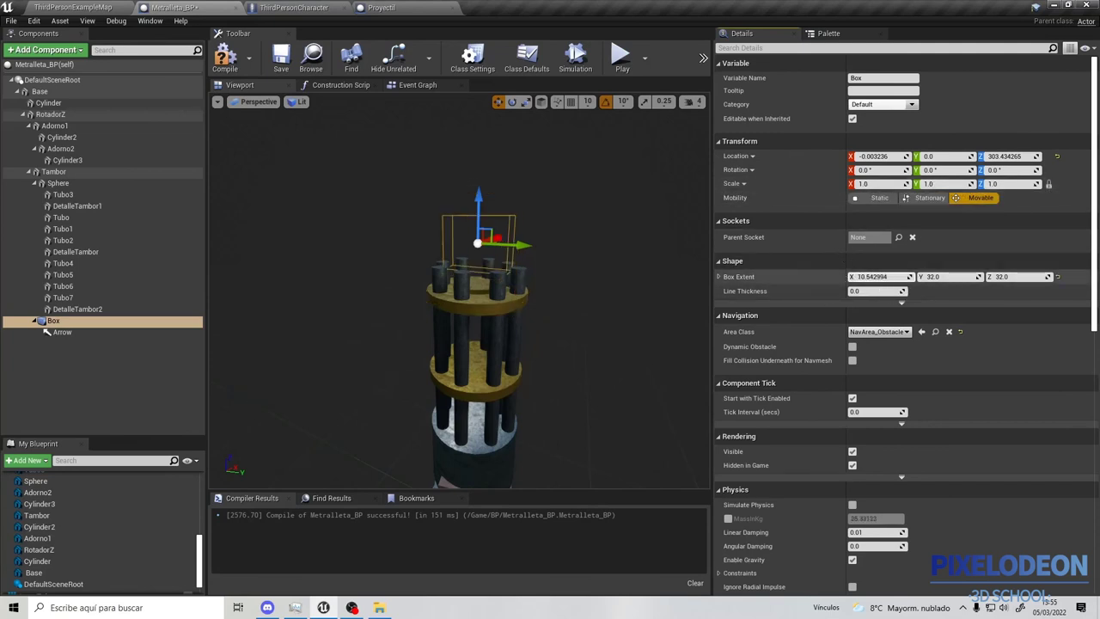
mouse_move(879, 277)
left_mouse_down()
mouse_move(864, 276)
mouse_move(885, 277)
left_mouse_up()
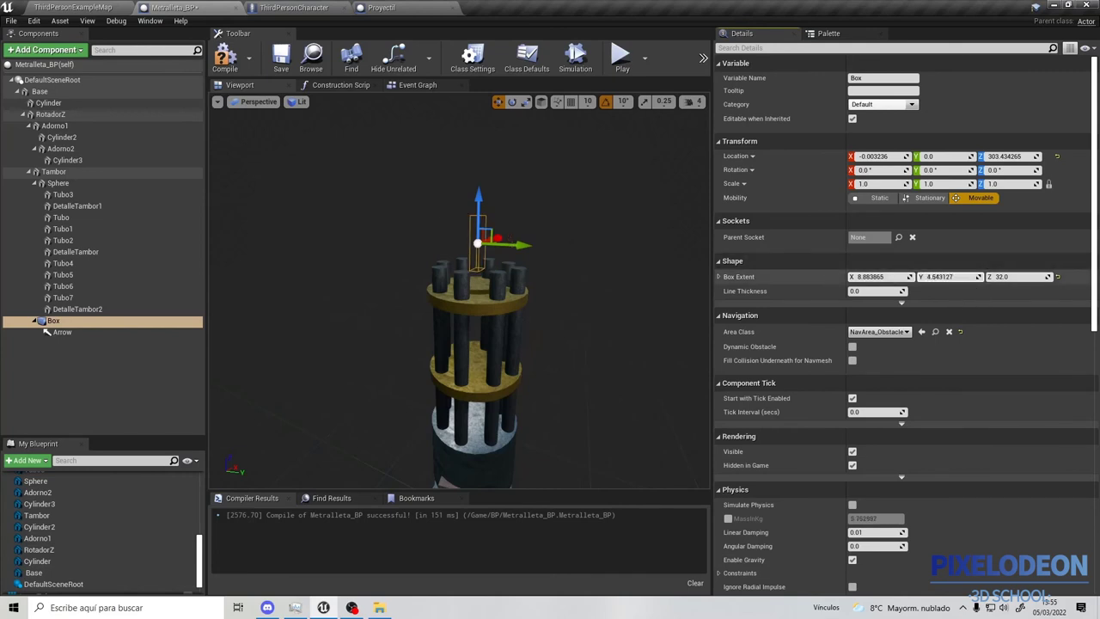
left_click_drag(945, 277, 971, 277)
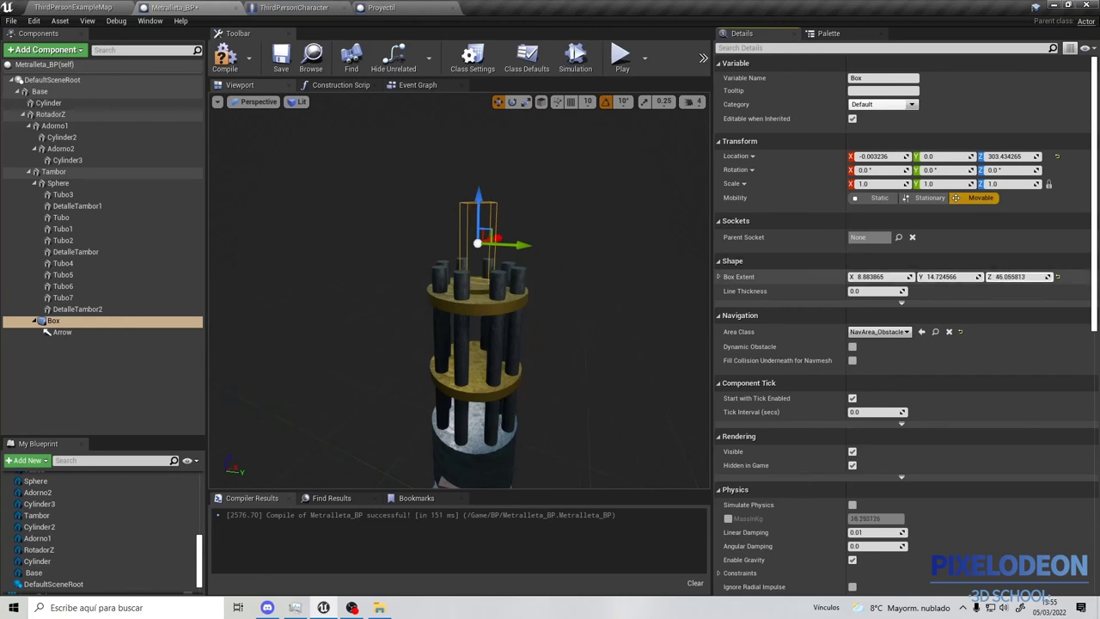
Position the Box over one tube with an 8.88 × 11.14 × 46.06 extent
mouse_move(481, 301)
right_mouse_down()
mouse_move(516, 283)
mouse_move(464, 275)
right_mouse_up()
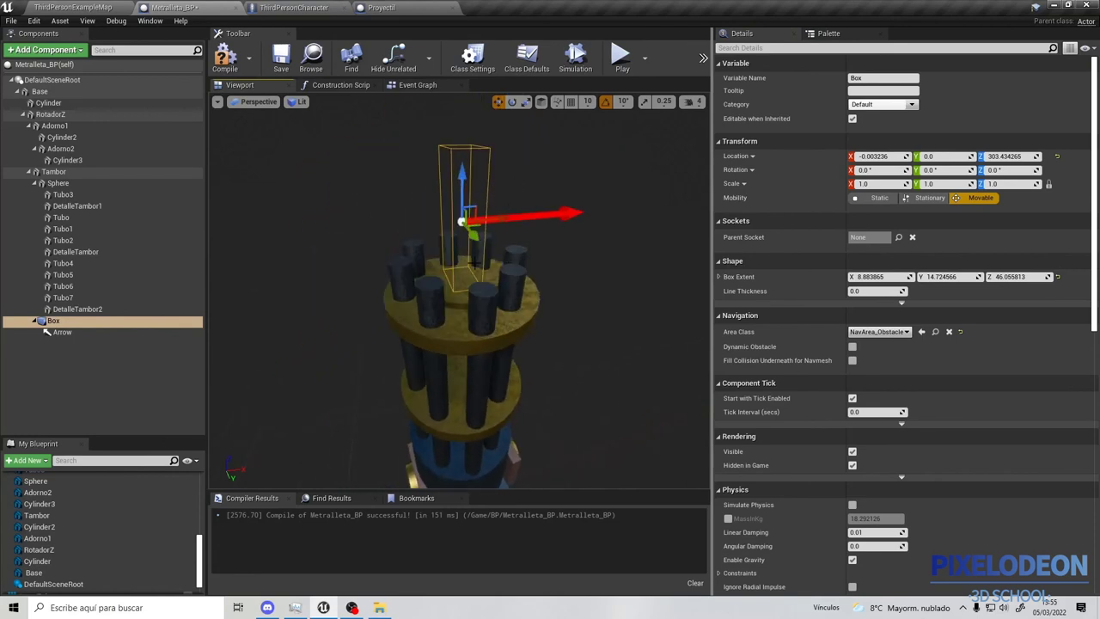
left_click_drag(502, 217, 445, 234)
mouse_move(445, 235)
right_mouse_down()
mouse_move(403, 258)
mouse_move(455, 242)
right_mouse_up()
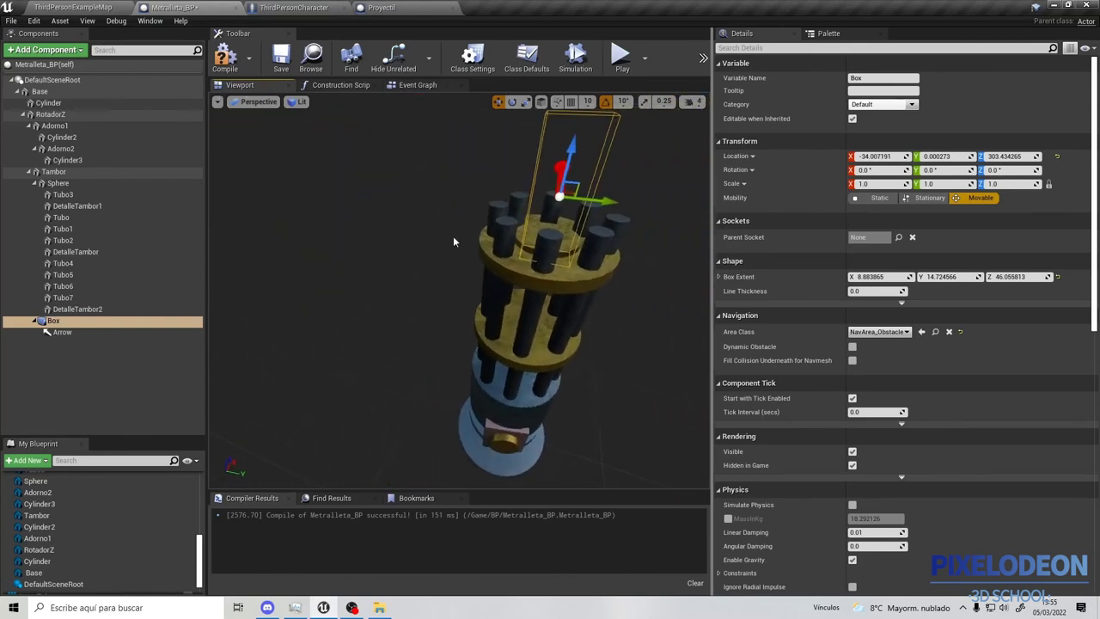
right_click_drag(606, 215, 538, 249)
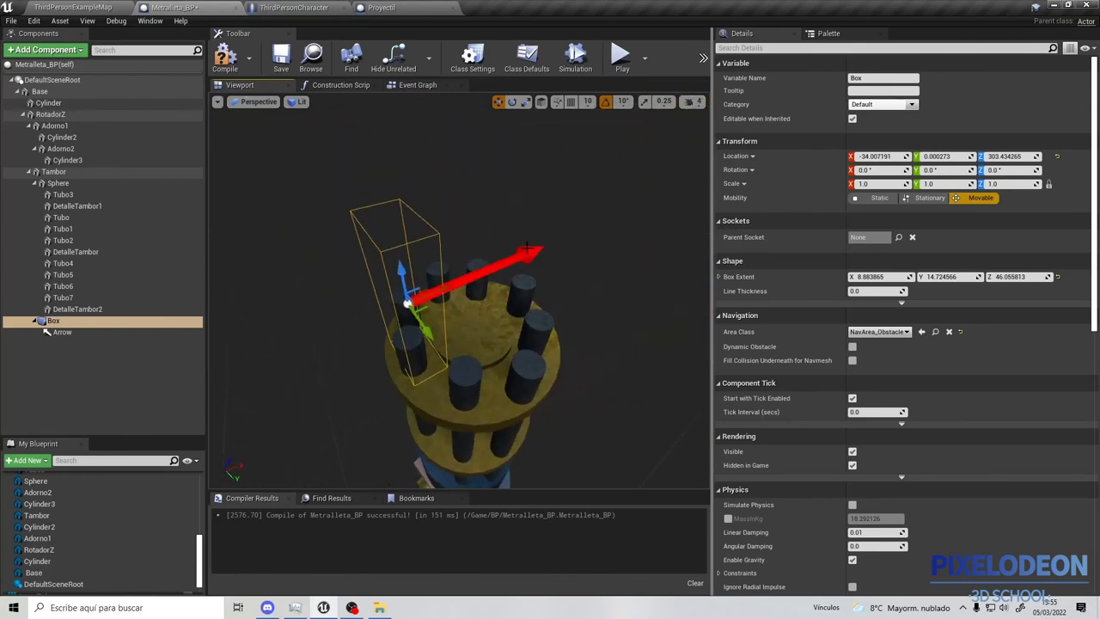
left_click_drag(447, 286, 435, 291)
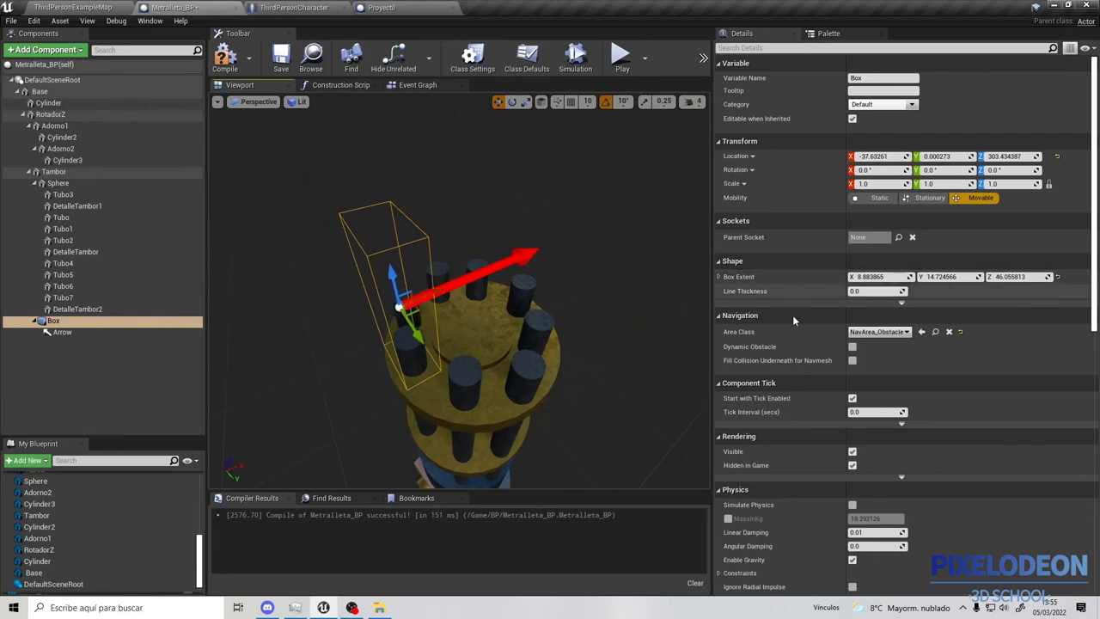
left_click_drag(956, 277, 928, 278)
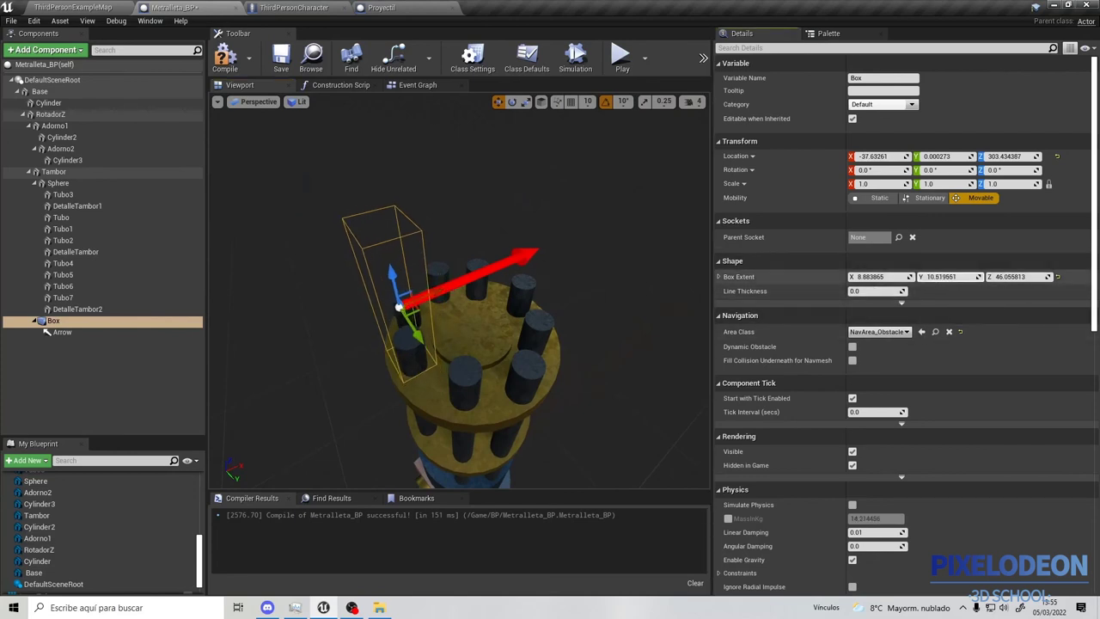
right_click_drag(705, 290, 602, 284)
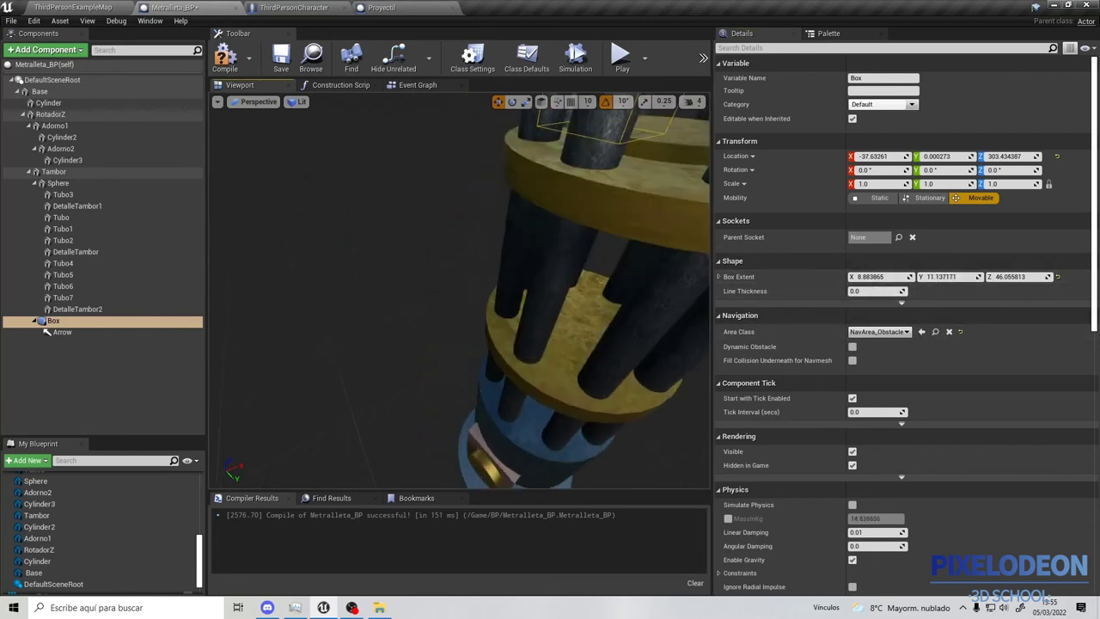
right_click_drag(464, 249, 471, 253)
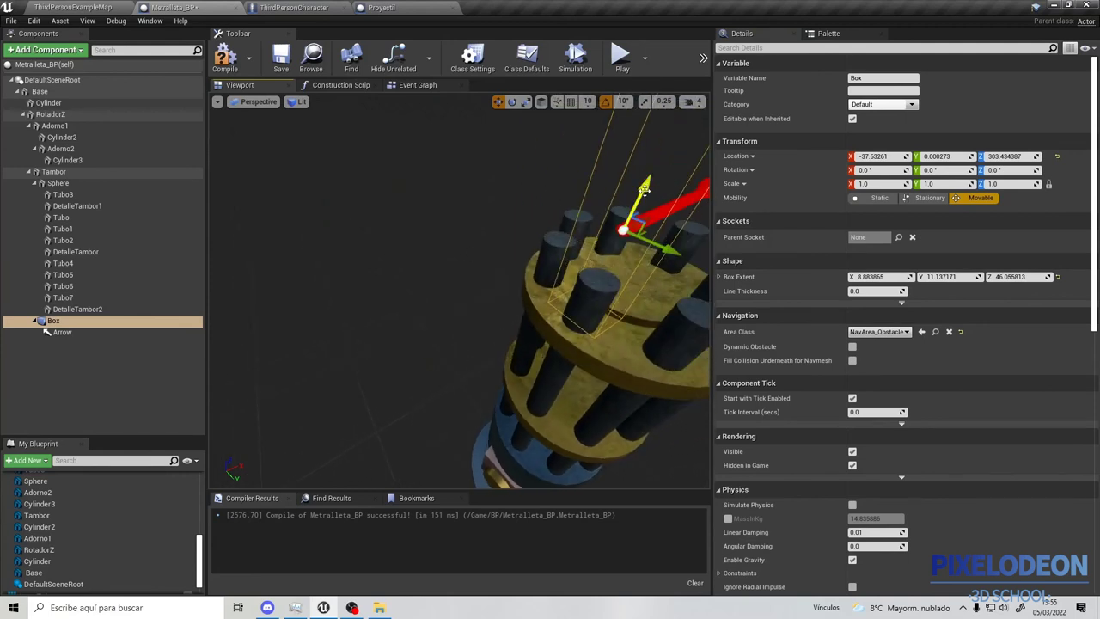
left_click_drag(646, 186, 648, 204)
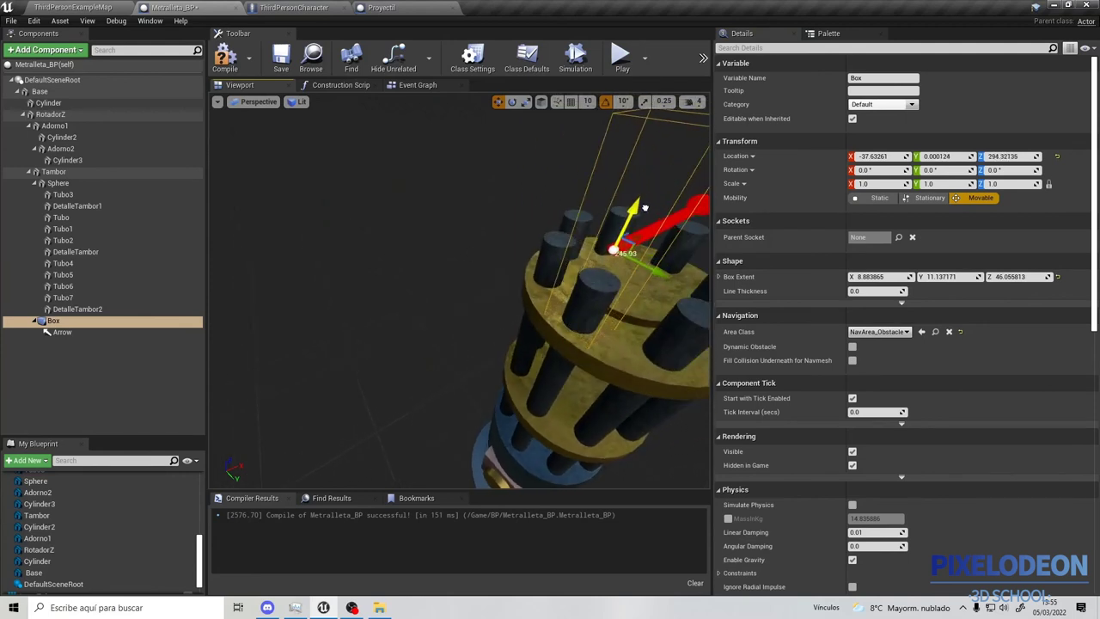
mouse_move(614, 247)
right_mouse_down()
mouse_move(481, 275)
mouse_move(537, 483)
mouse_move(481, 361)
right_mouse_up()
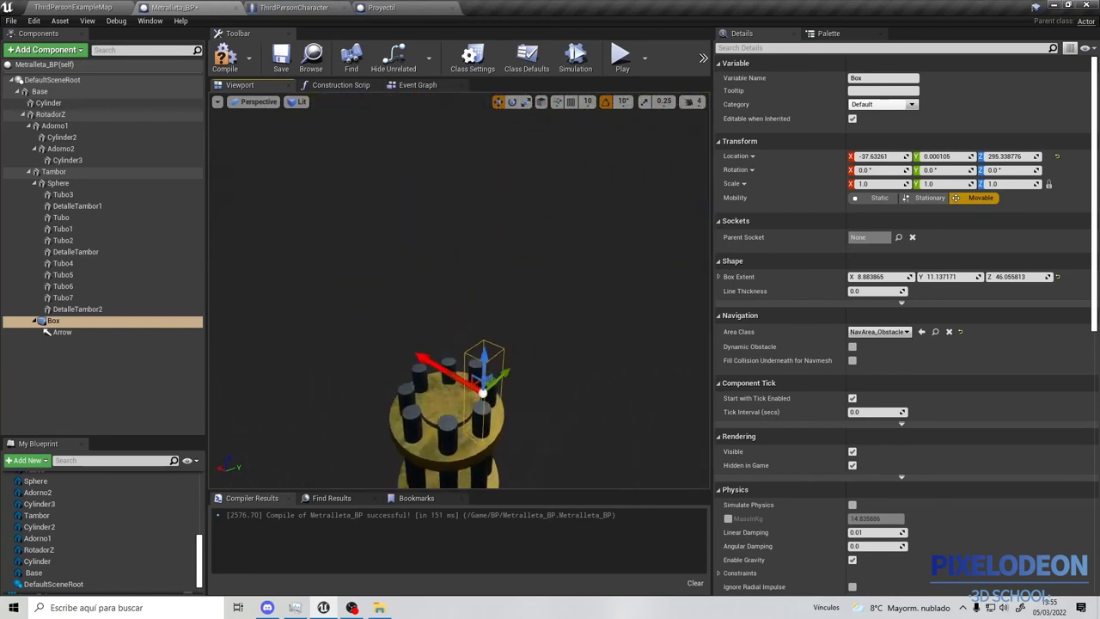
Make the Box visible in game and select the Arrow component
scroll(850, 347, "down", 2)
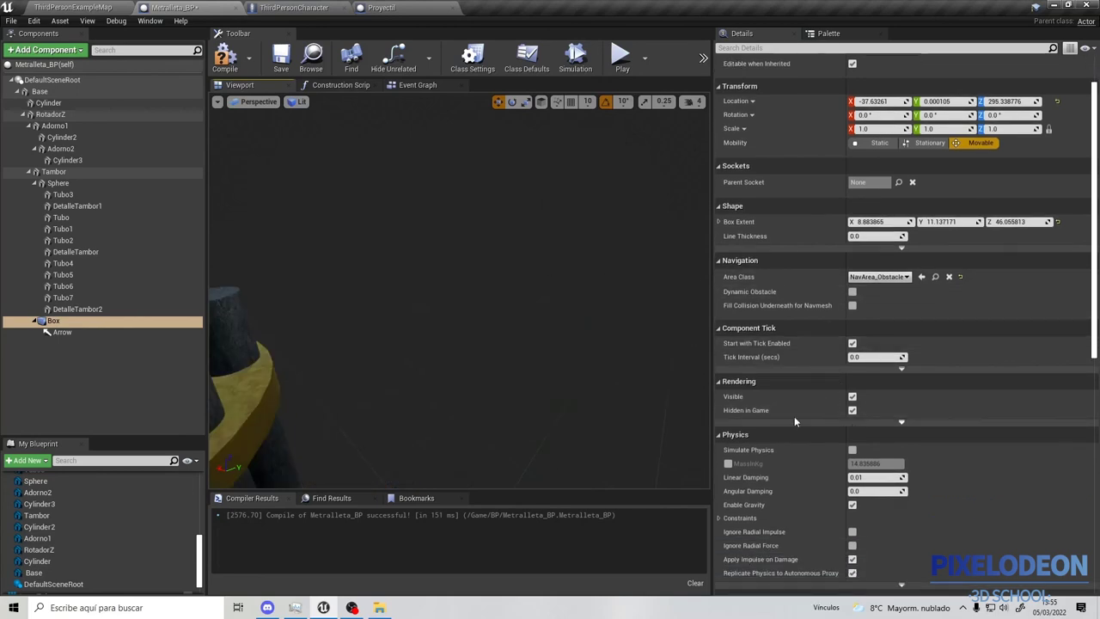
left_click(852, 411)
key("f")
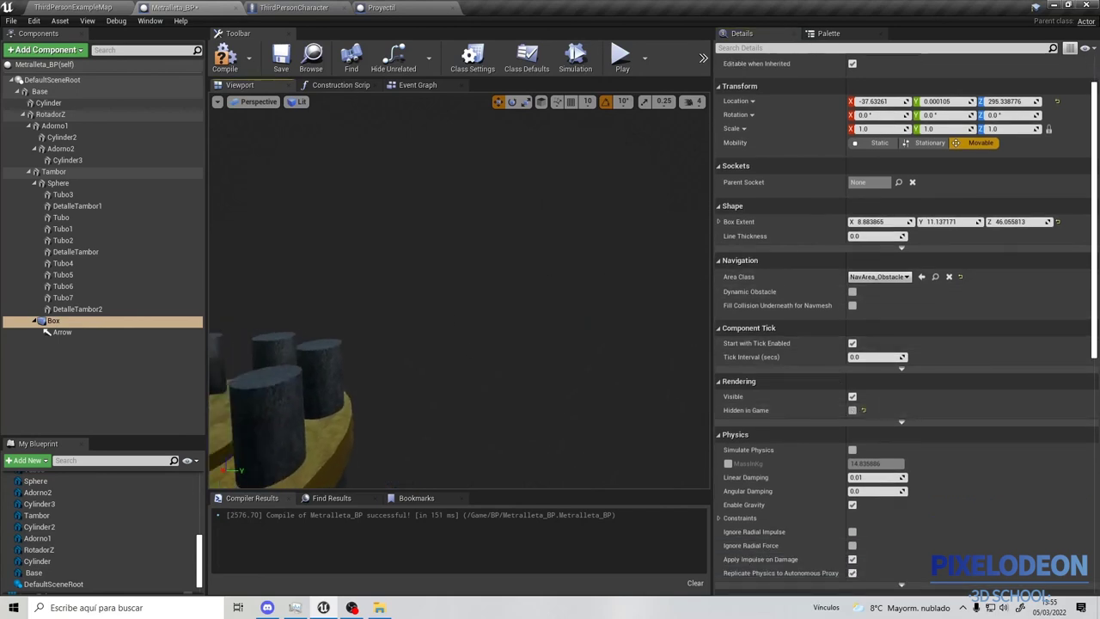
scroll(389, 278, "up", 5)
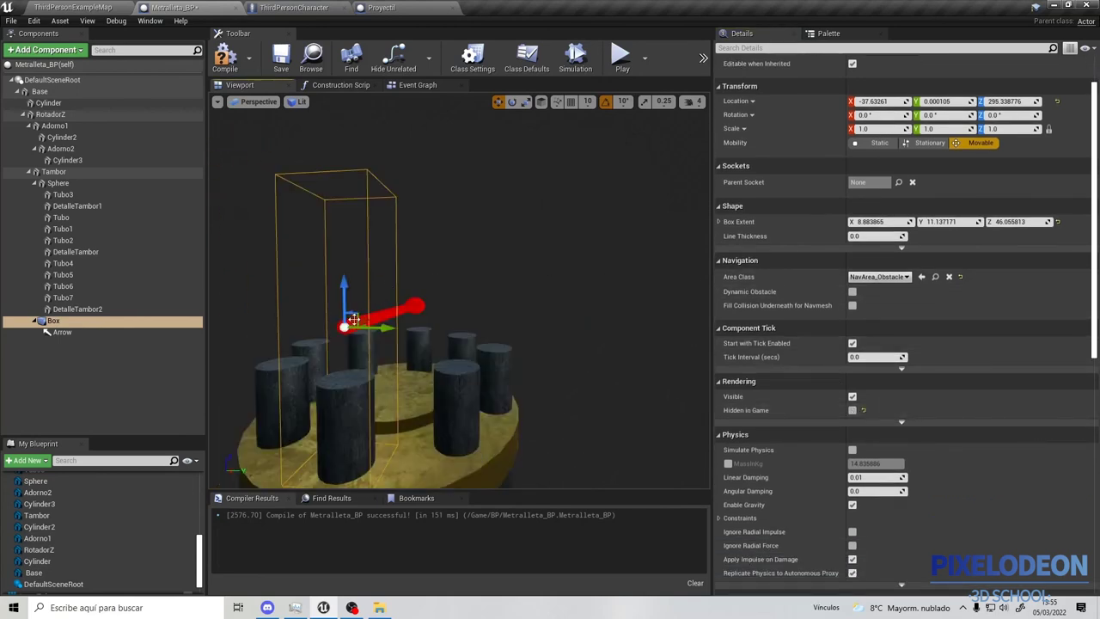
left_click(60, 331)
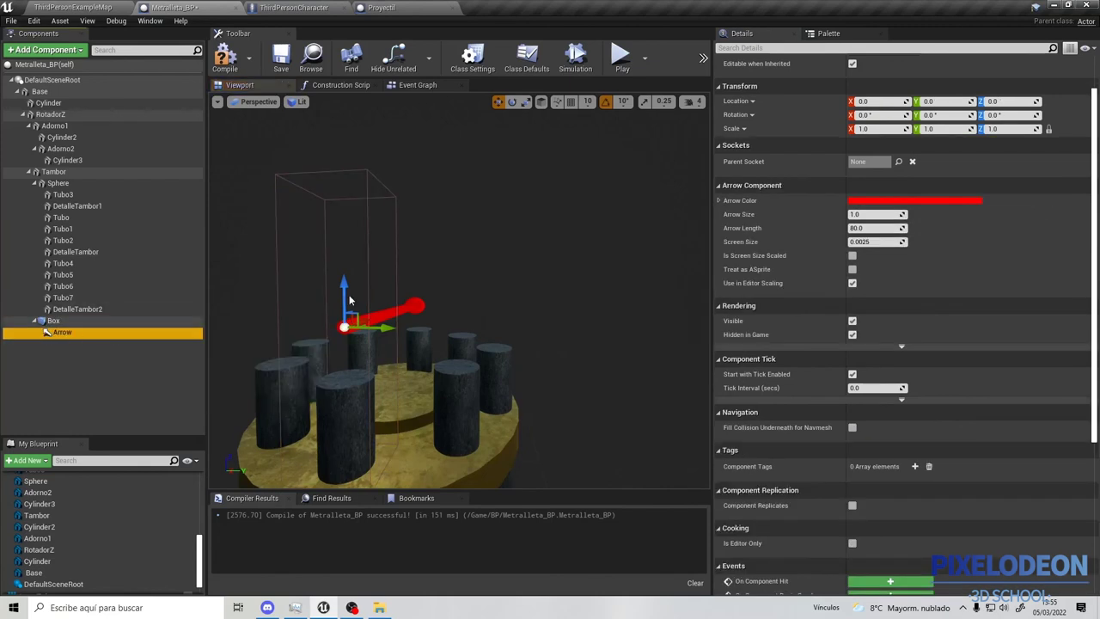
left_click(513, 102)
Rotate the Arrow to point straight up, lower it slightly on Z, and make it visible in game
mouse_move(329, 272)
left_mouse_down("alt")
mouse_move(350, 271)
mouse_move(348, 353)
mouse_move(353, 269)
left_mouse_up("alt")
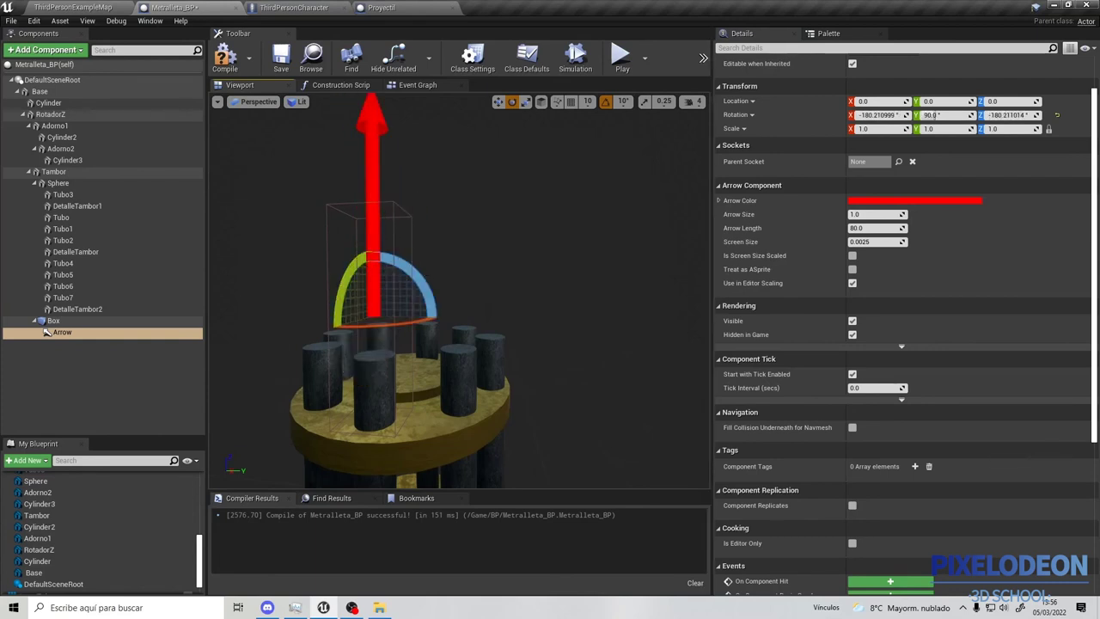
key("r")
left_click_drag(375, 279, 373, 296)
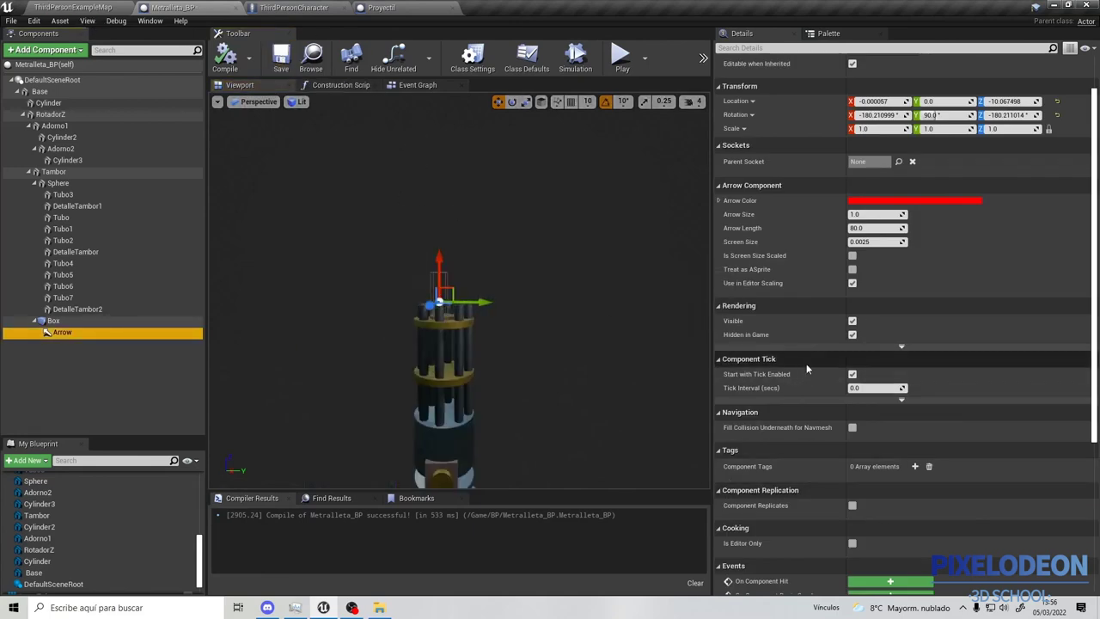
left_click(853, 334)
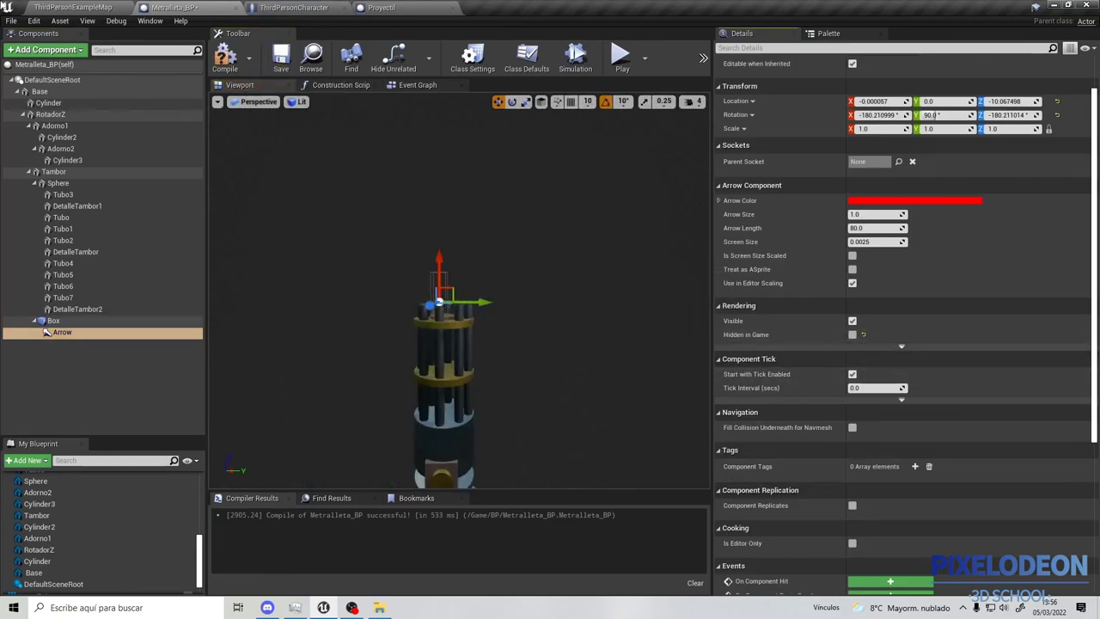
Playtest ThirdPersonExampleMap, then open Metralleta_BP's Event Graph
left_click(281, 58)
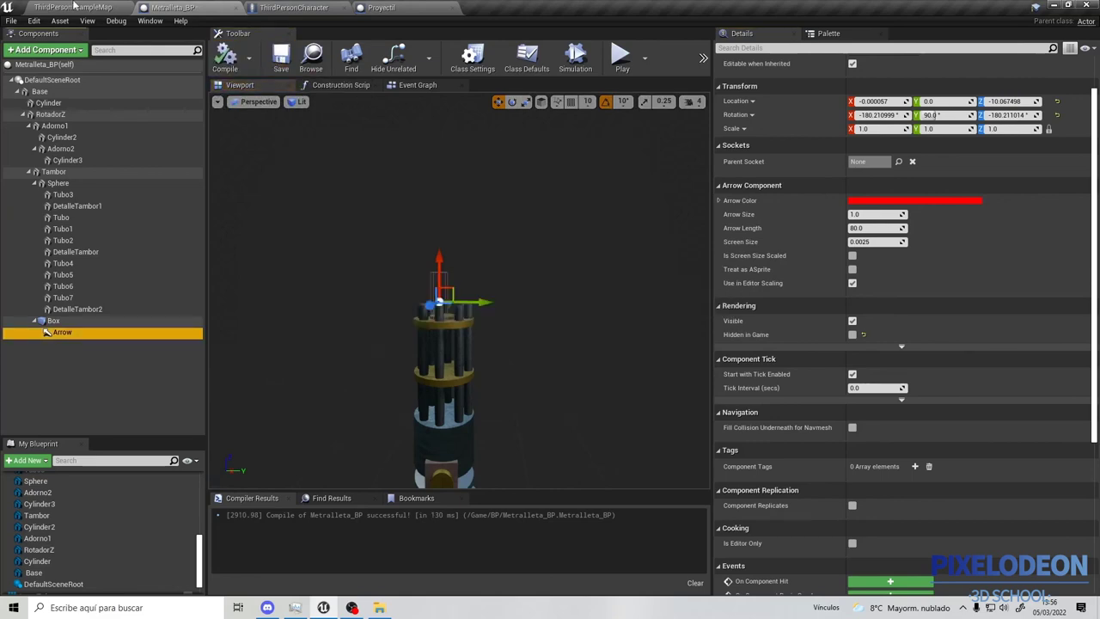
left_click(698, 41)
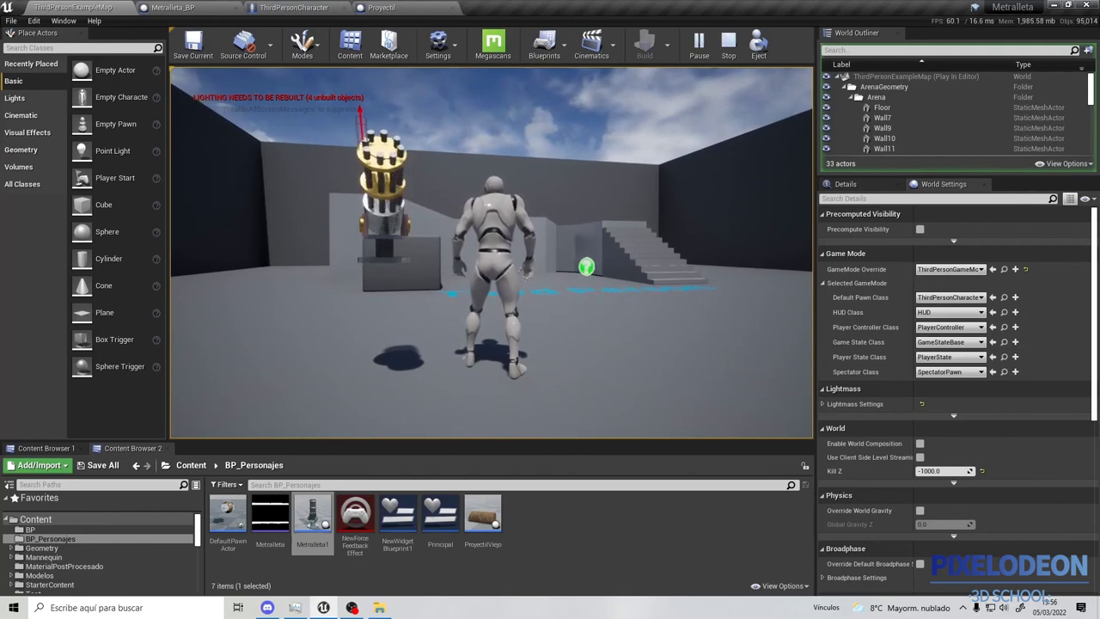
key("Escape")
left_click(192, 7)
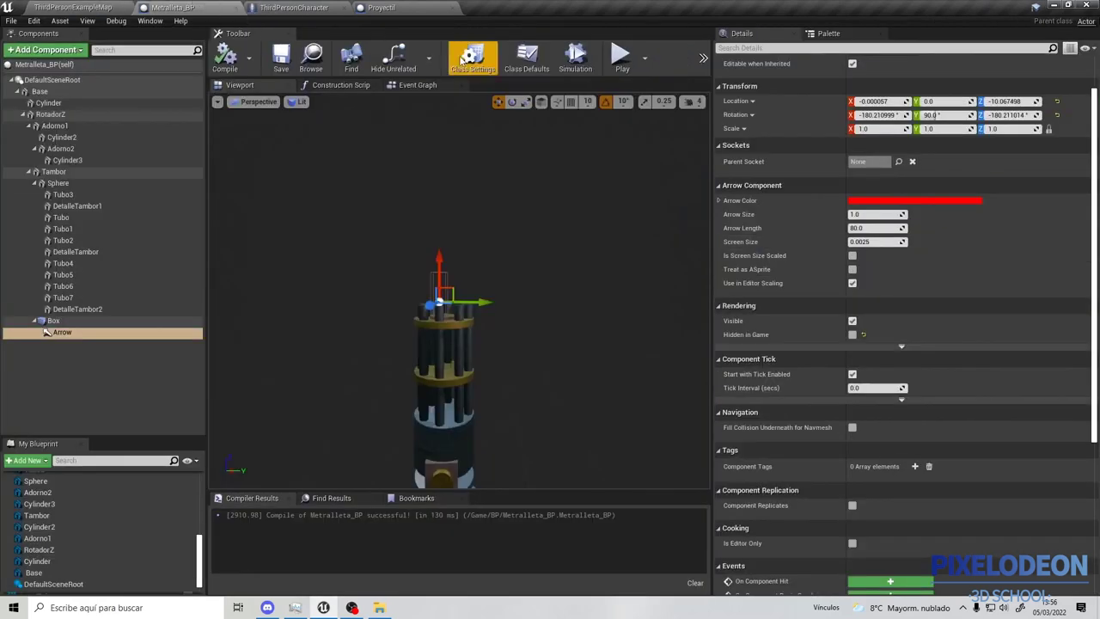
left_click(387, 7)
left_click(205, 6)
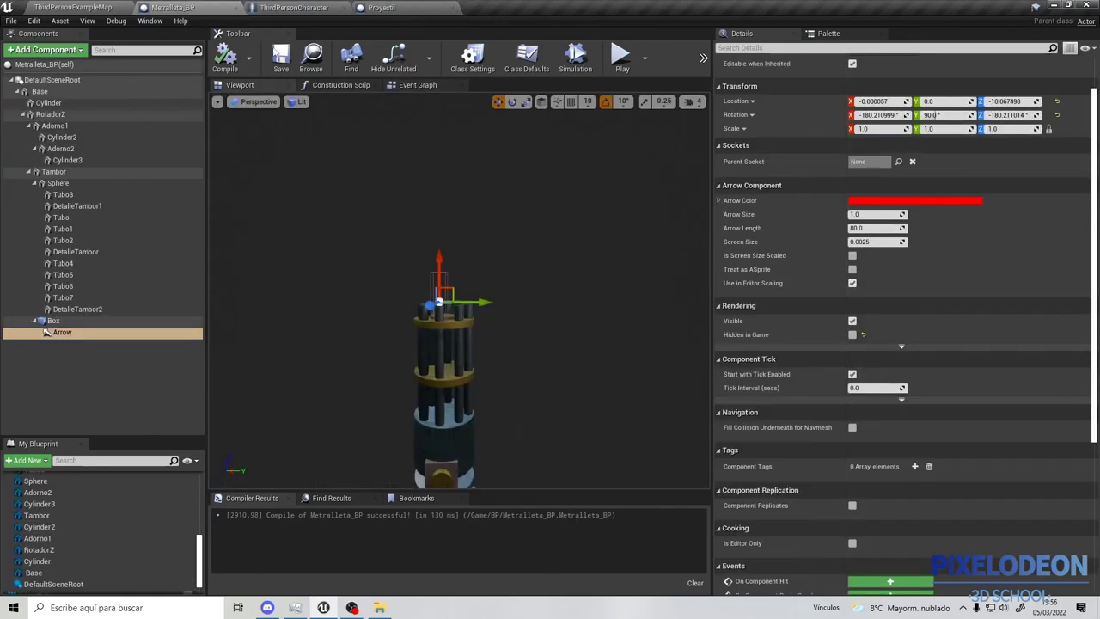
left_click(419, 86)
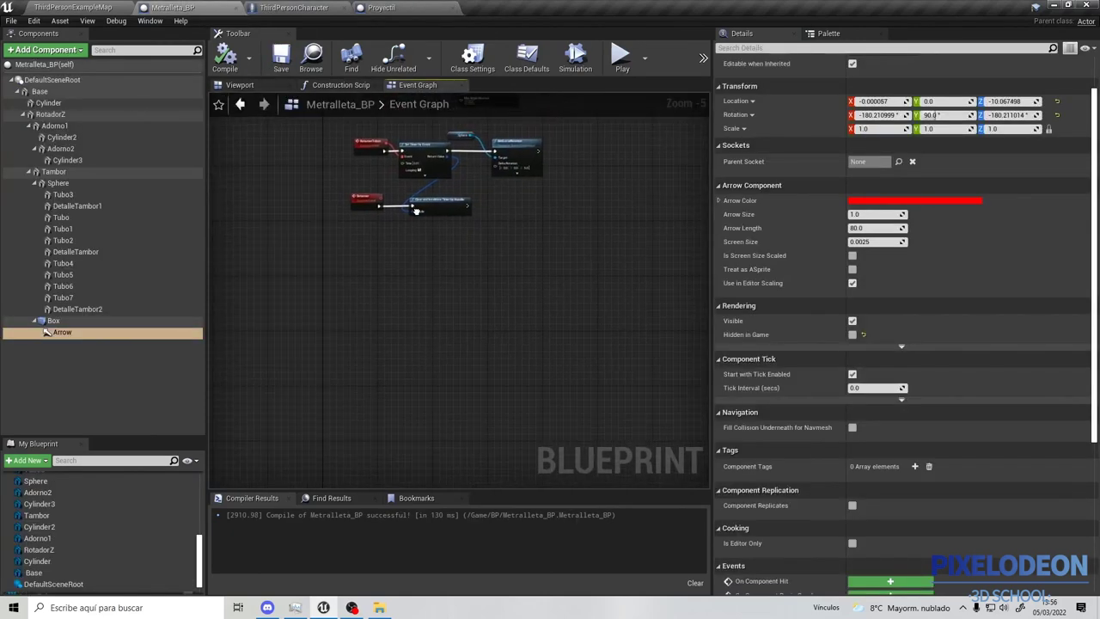
Drop getter nodes for the selected components Tubo through Tubo7 into the Event Graph
left_click(88, 217)
left_click(76, 240, "shift")
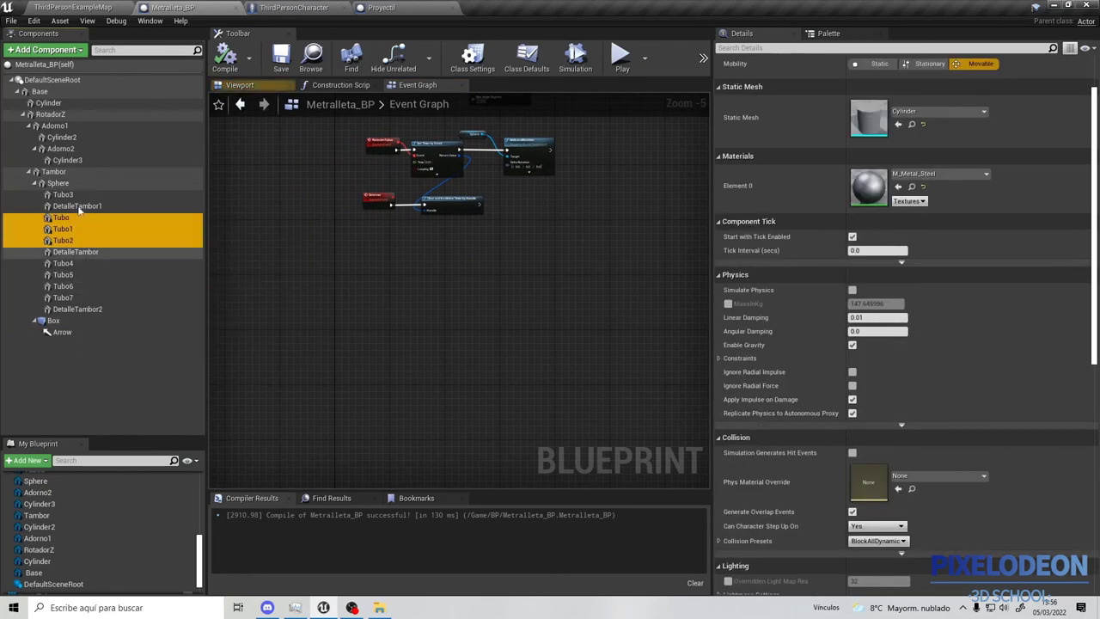
left_click(72, 196, "ctrl")
left_click(63, 262, "ctrl")
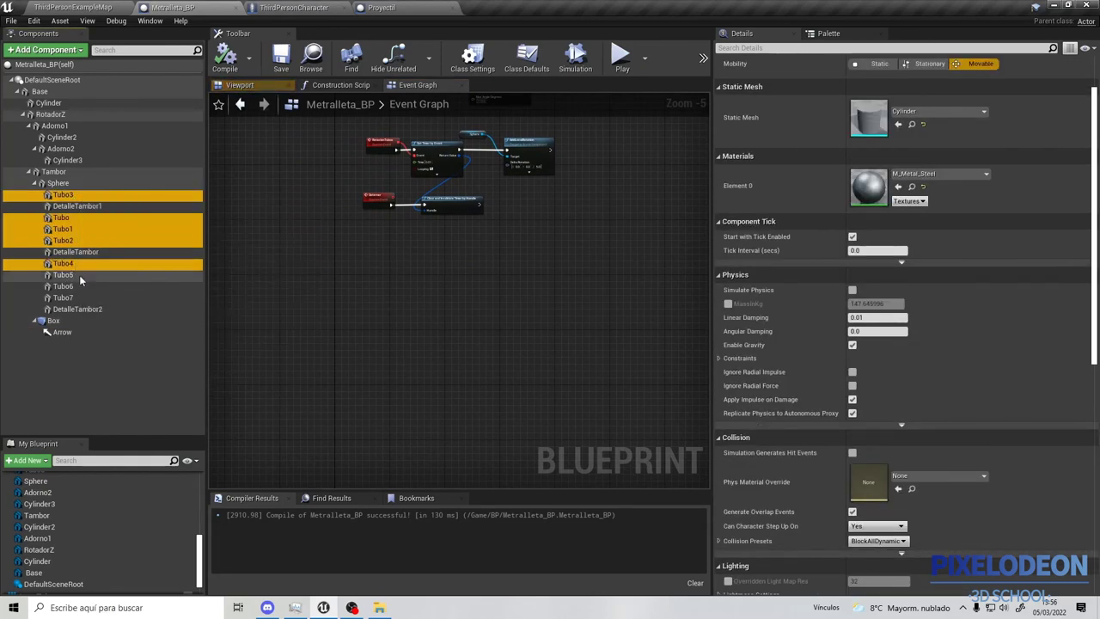
left_click(75, 297, "shift")
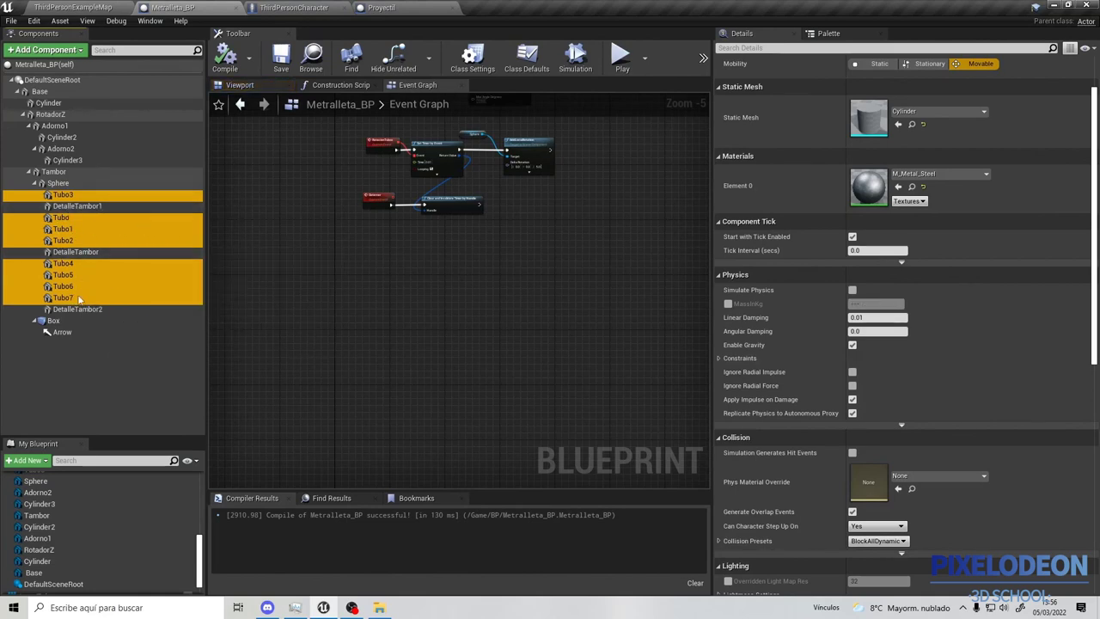
left_click_drag(105, 228, 387, 361)
left_click_drag(360, 280, 360, 279)
Arrange the eight Tubo getter nodes together in a single column, moved down and left
scroll(378, 297, "up", 3)
right_click_drag(395, 305, 408, 263)
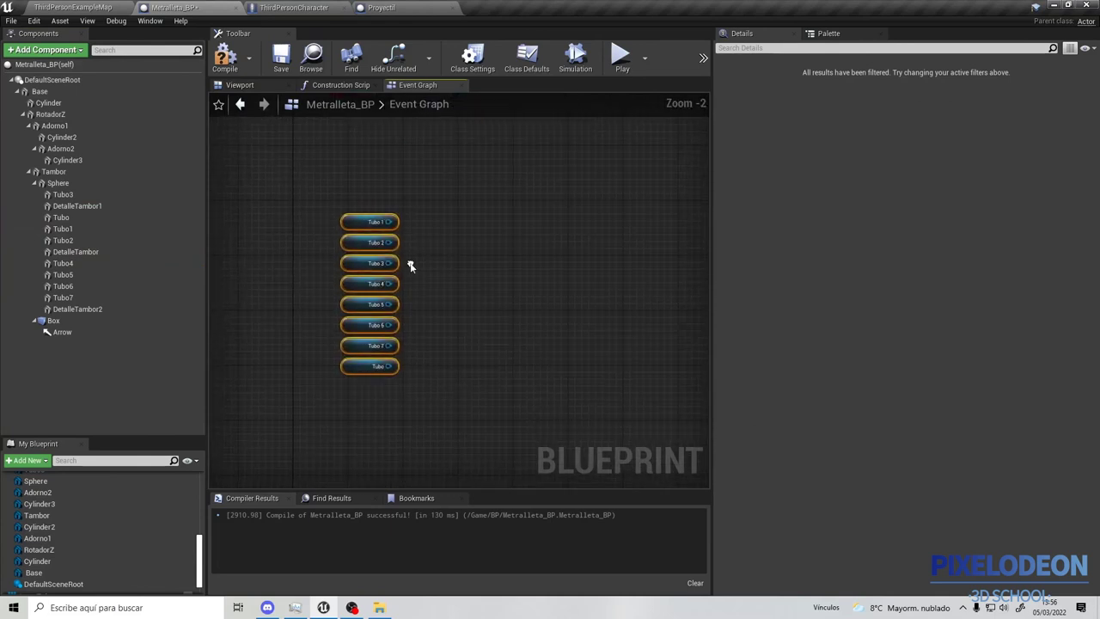
mouse_move(363, 365)
left_mouse_down()
mouse_move(377, 317)
mouse_move(452, 186)
mouse_move(371, 154)
left_mouse_up()
left_click(415, 293)
right_click_drag(400, 175, 374, 269)
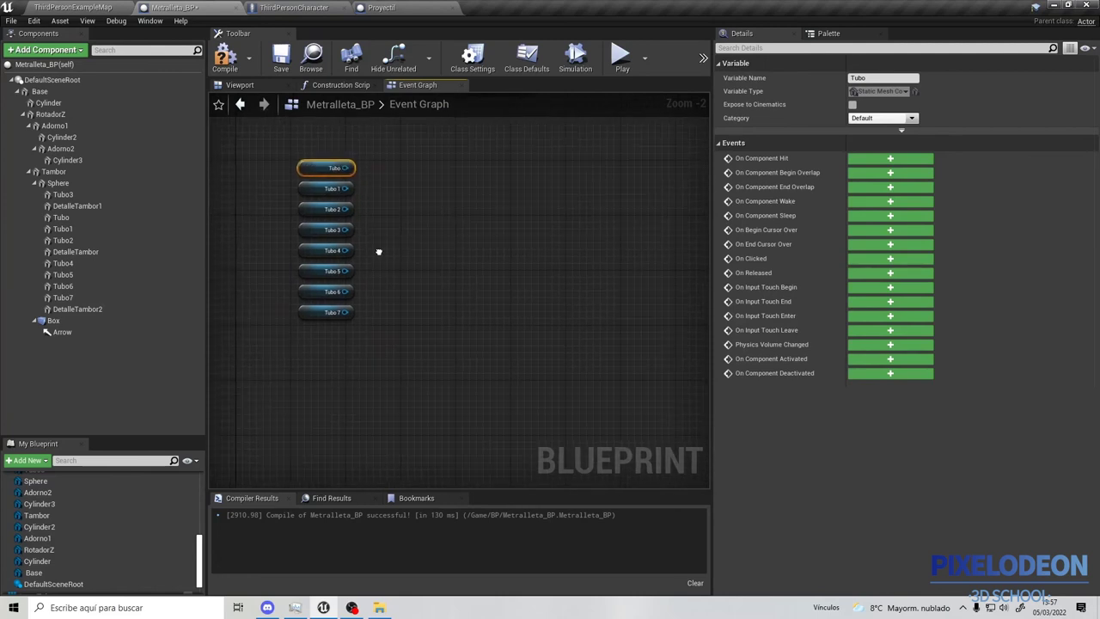
left_click_drag(291, 233, 367, 410)
right_click_drag(328, 375, 461, 191)
left_click_drag(461, 191, 282, 390)
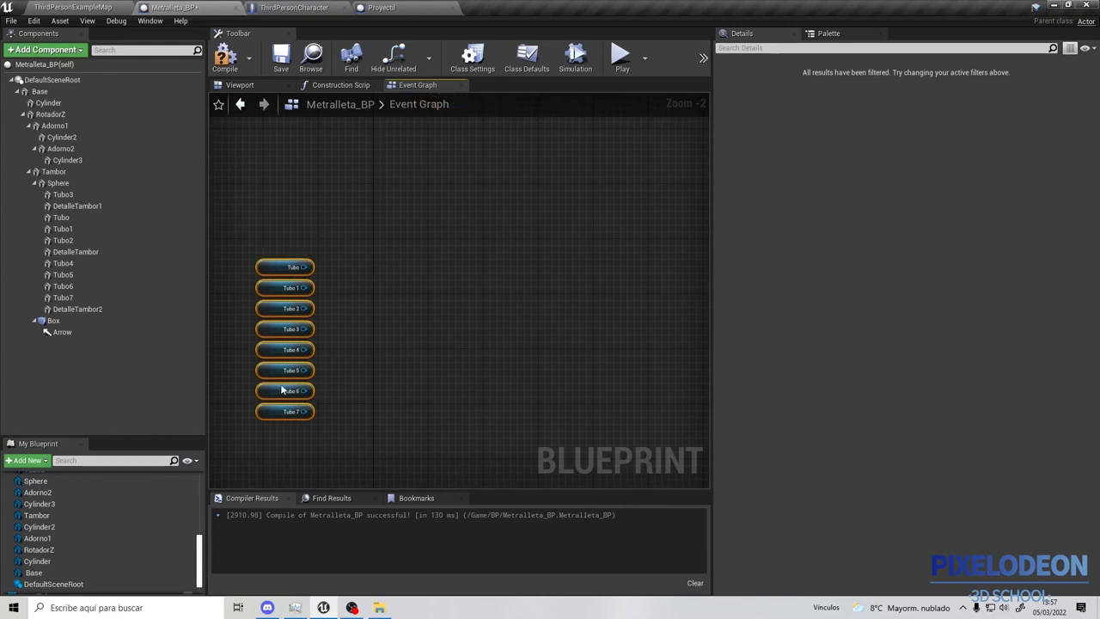
Add an Event BeginPlay node and a Make Array node fed by Tubo
right_click(314, 223)
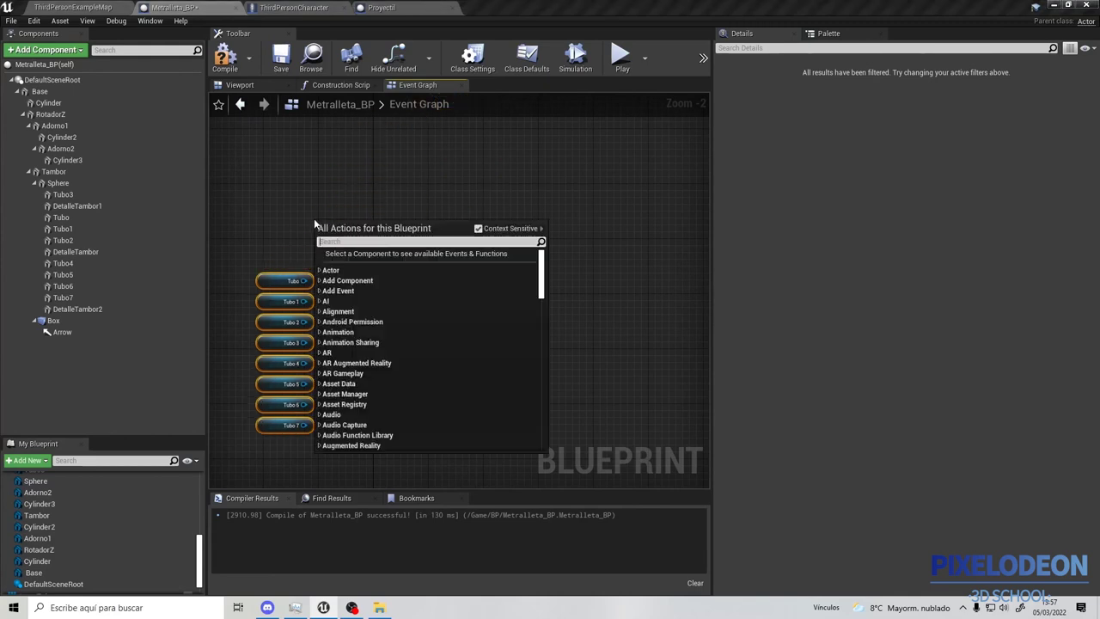
type("event be")
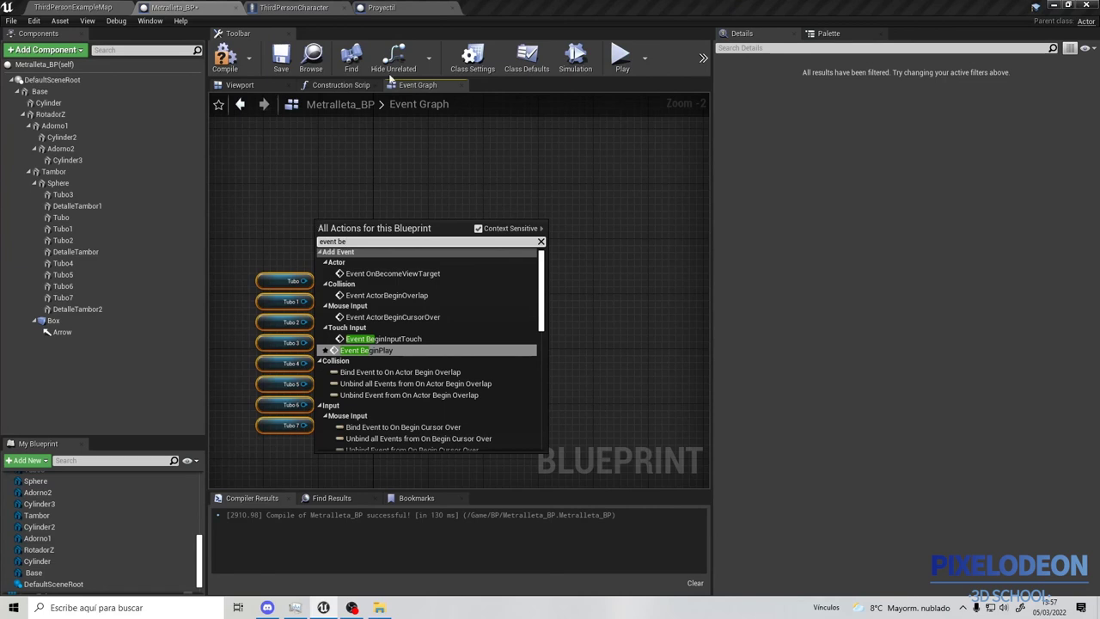
left_click(369, 350)
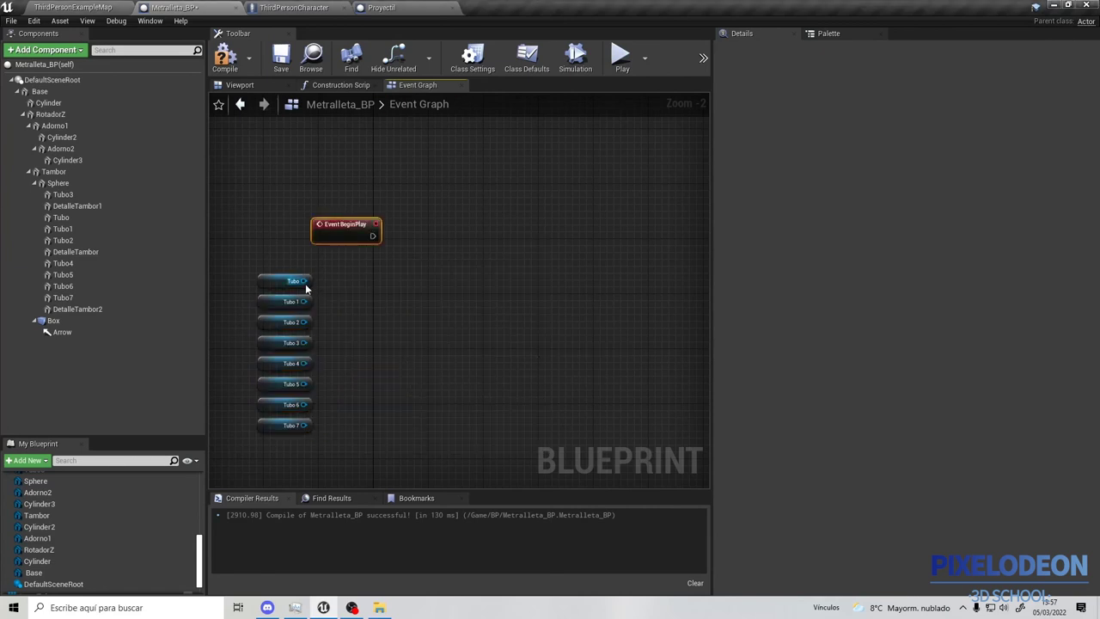
left_click_drag(303, 281, 425, 281)
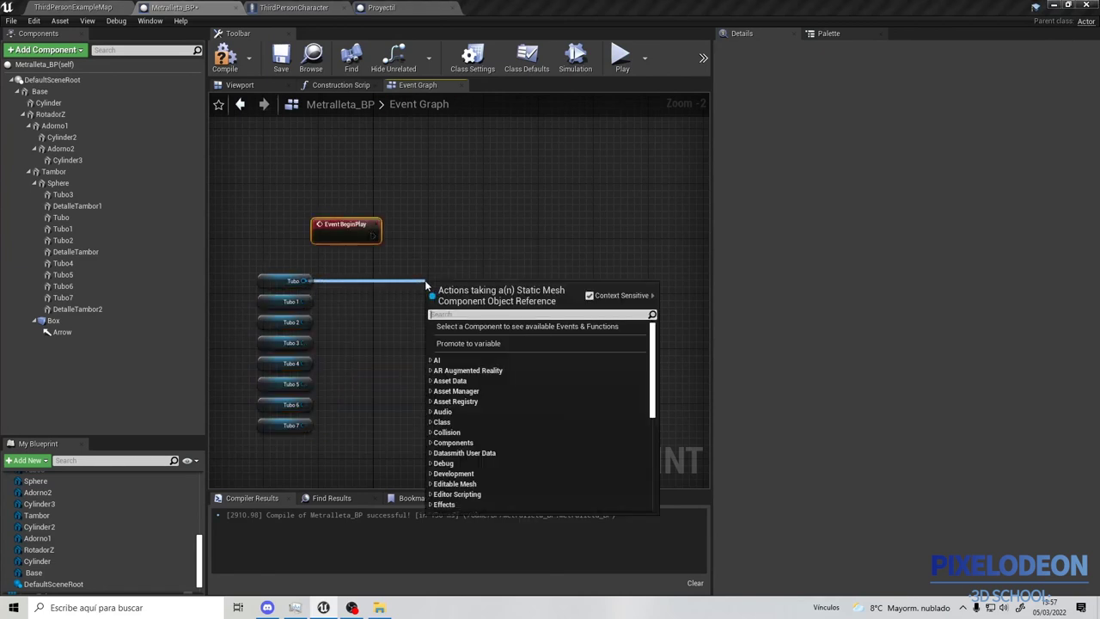
type("make ")
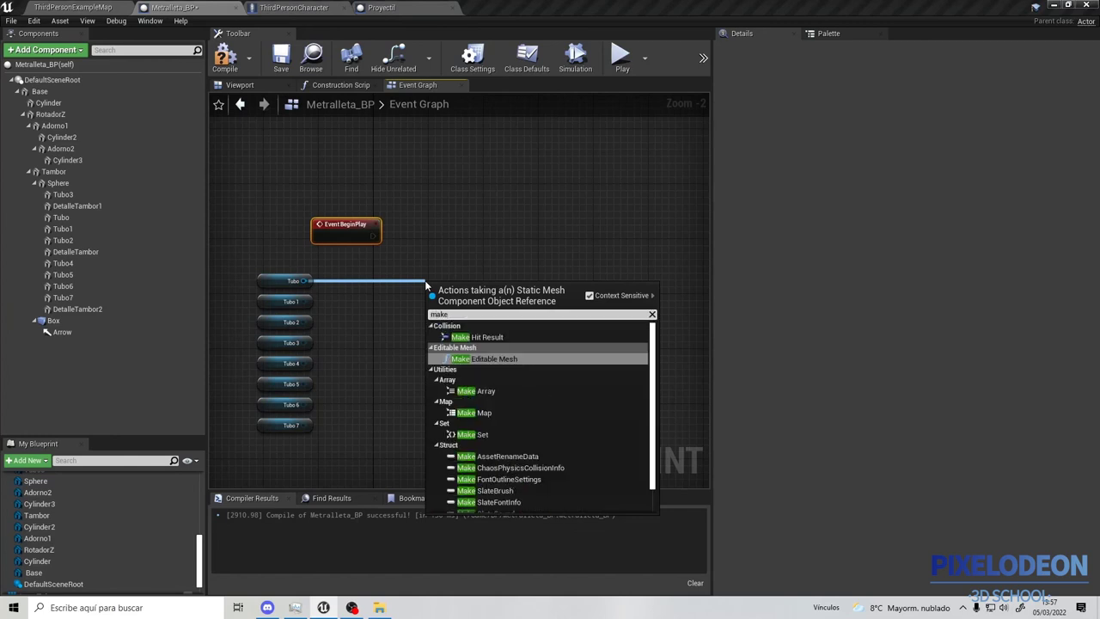
type("arra")
key("Return")
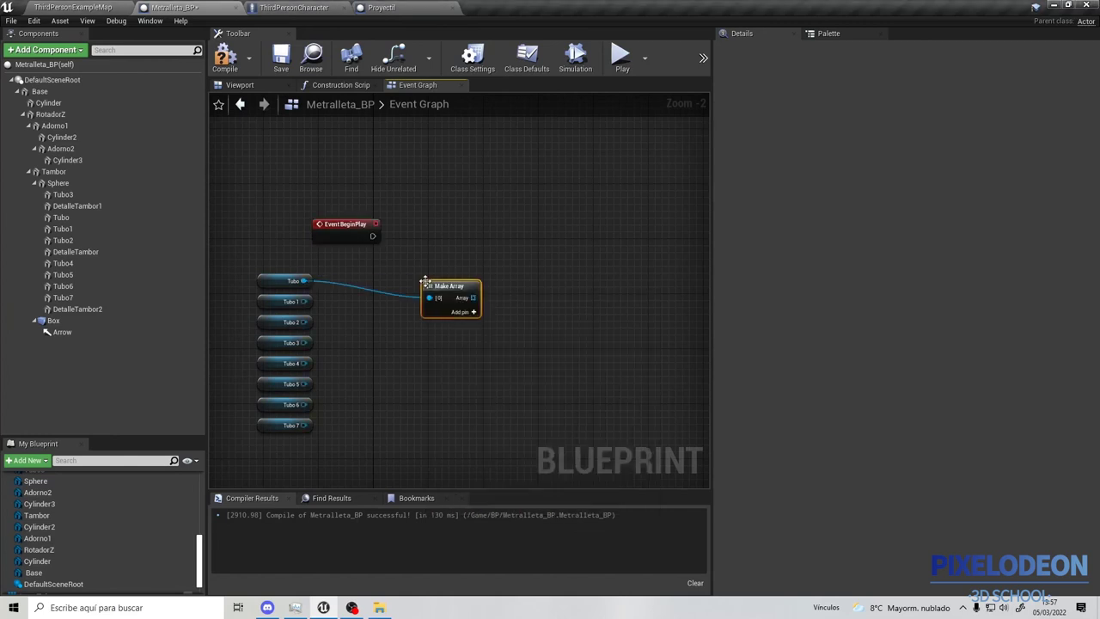
Promote the Make Array output to a new variable, replacing the old one, named ArrayTubos
right_click(473, 297)
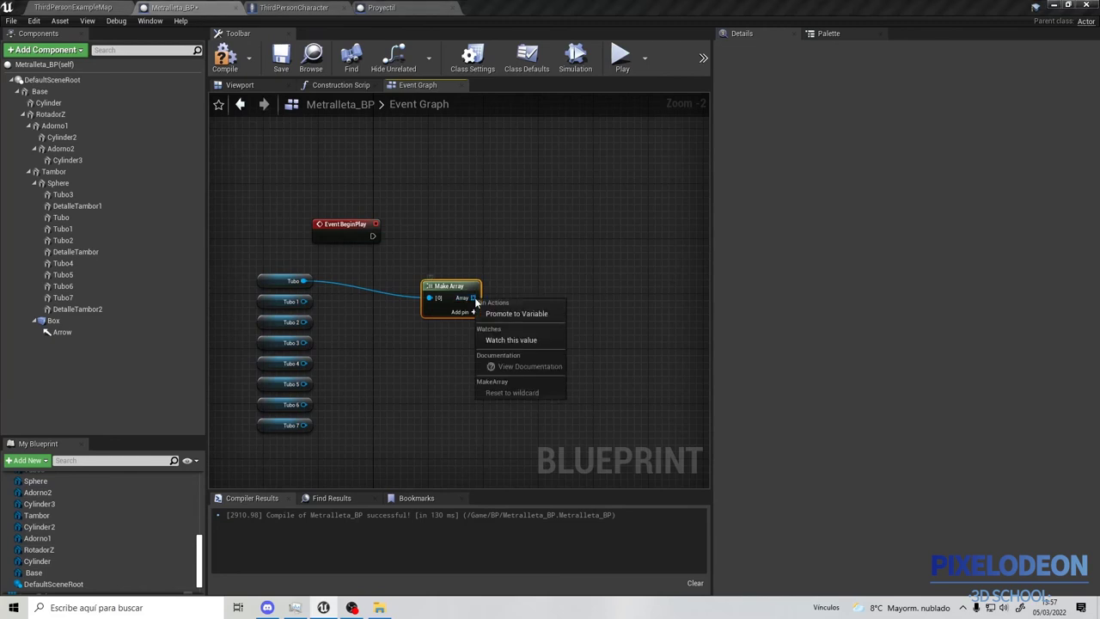
left_click(513, 312)
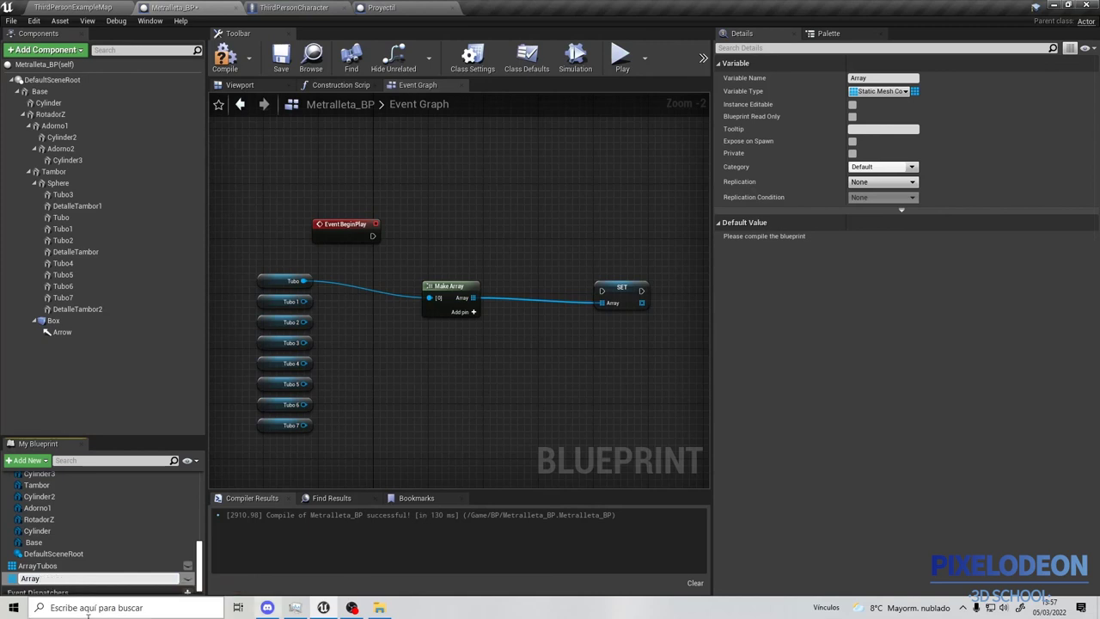
left_click(54, 566)
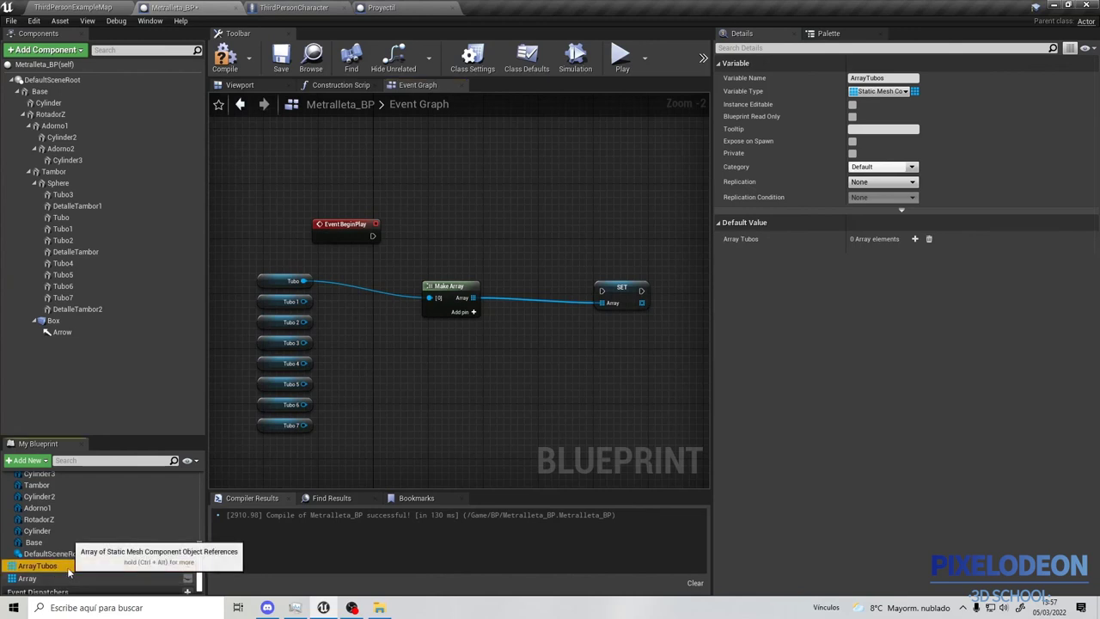
key("Delete")
left_click(57, 574)
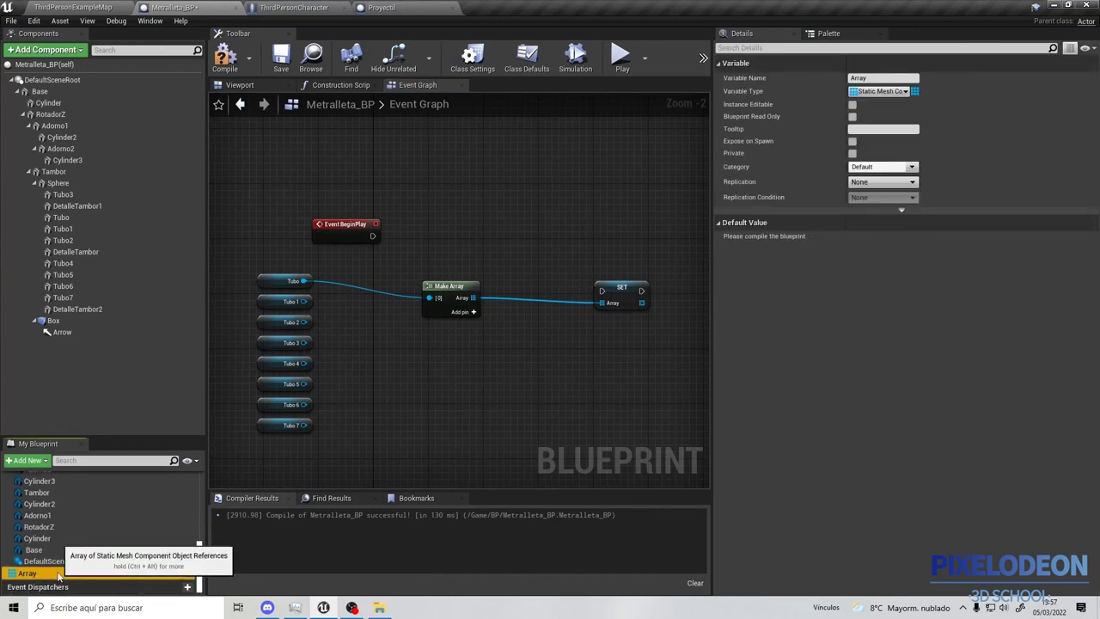
right_click(58, 574)
left_click(111, 489)
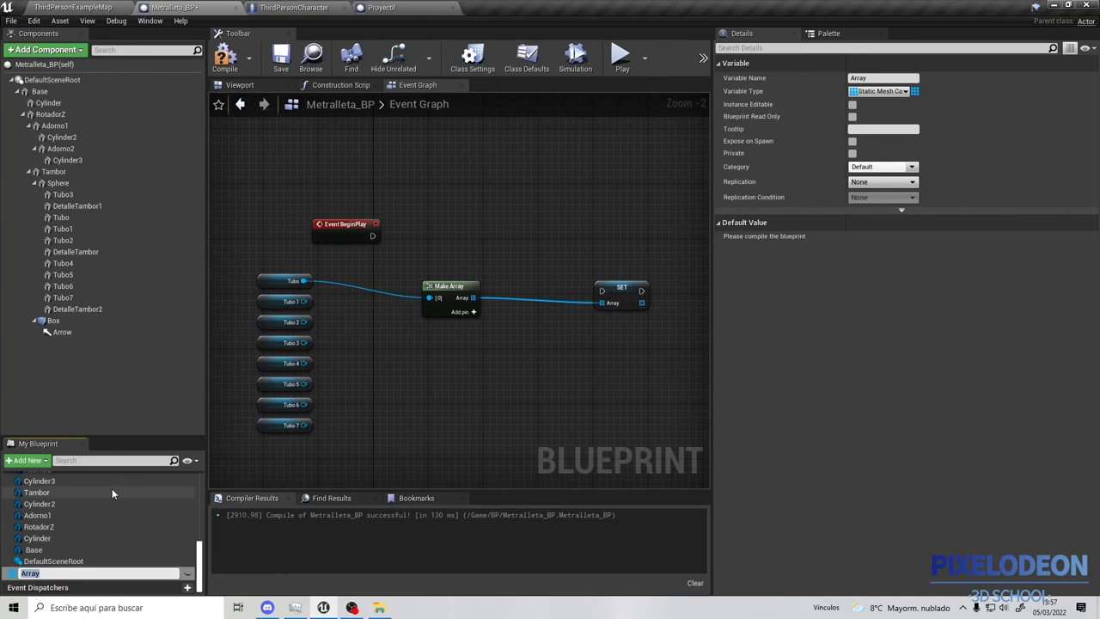
key("End")
type("Tubos")
key("Return")
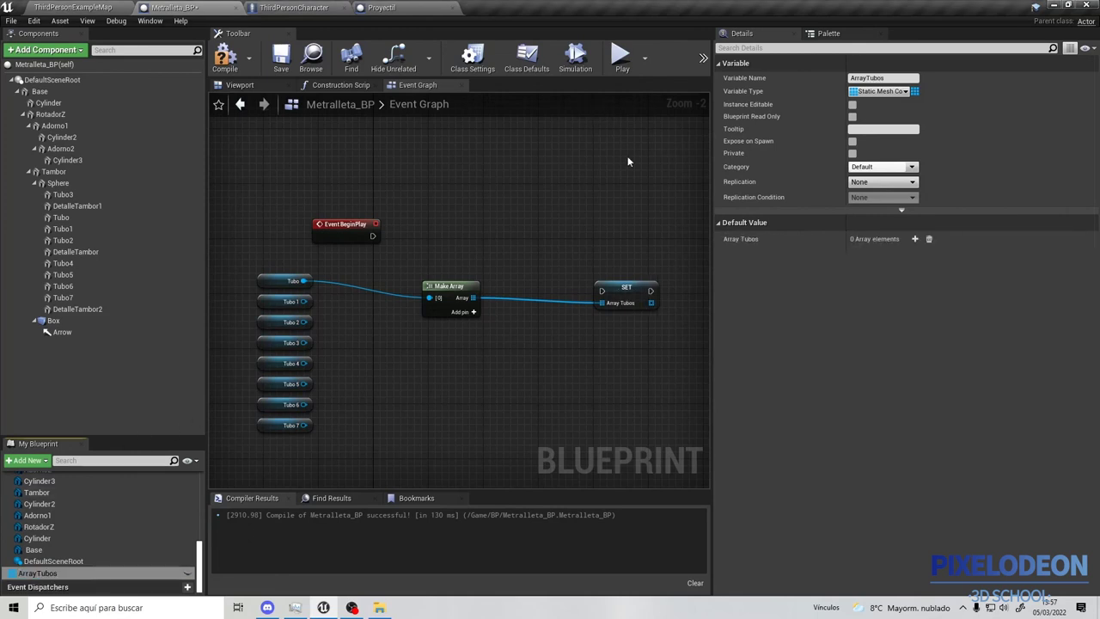
Wire BeginPlay into the SET ArrayTubos node and connect Tubo 1–Tubo 7 to array pins [1]–[7]
left_click_drag(625, 306, 486, 237)
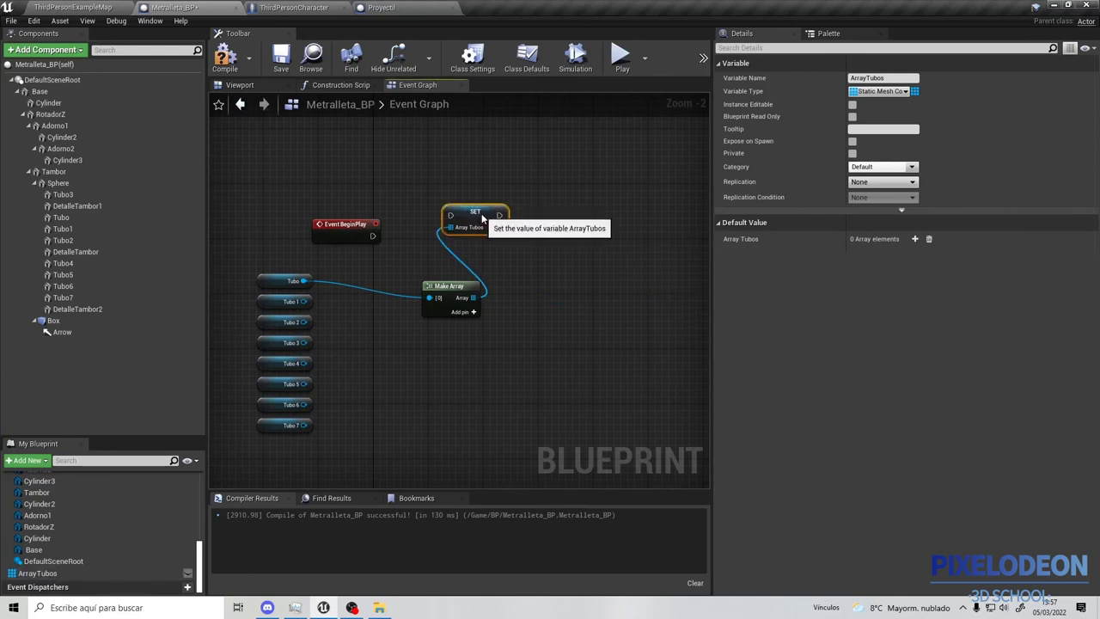
left_click_drag(373, 236, 446, 240)
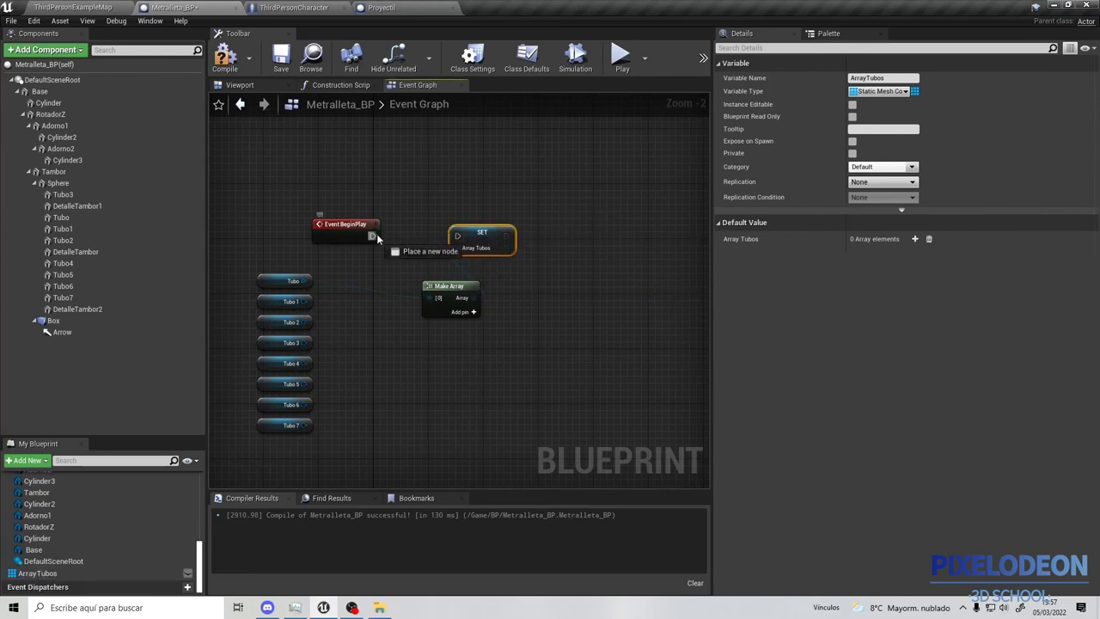
right_click_drag(372, 295, 387, 230)
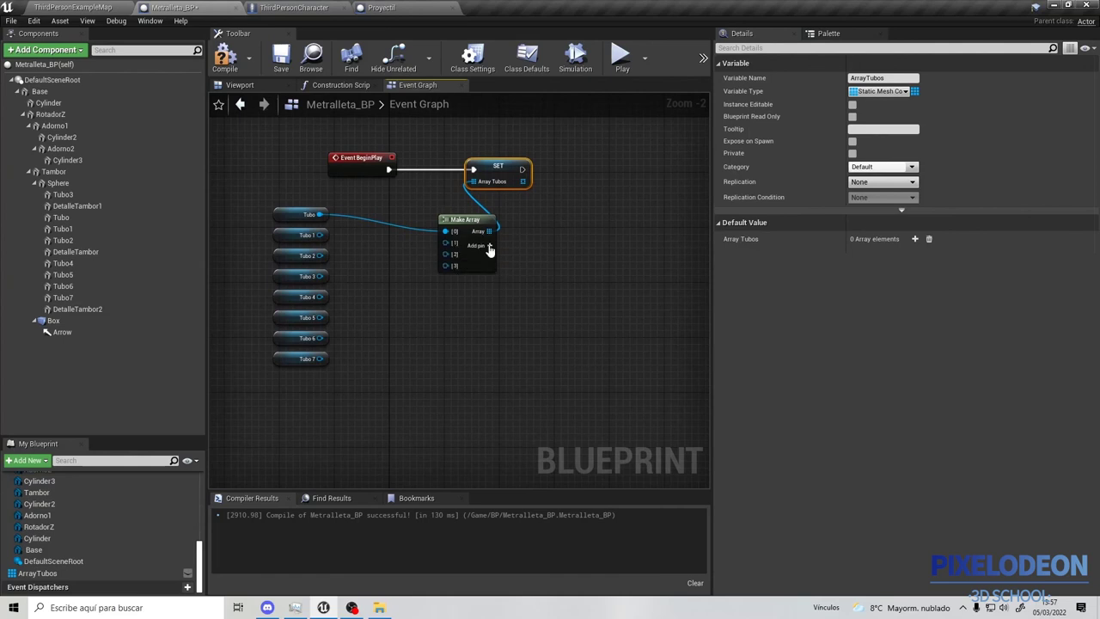
left_click(489, 246)
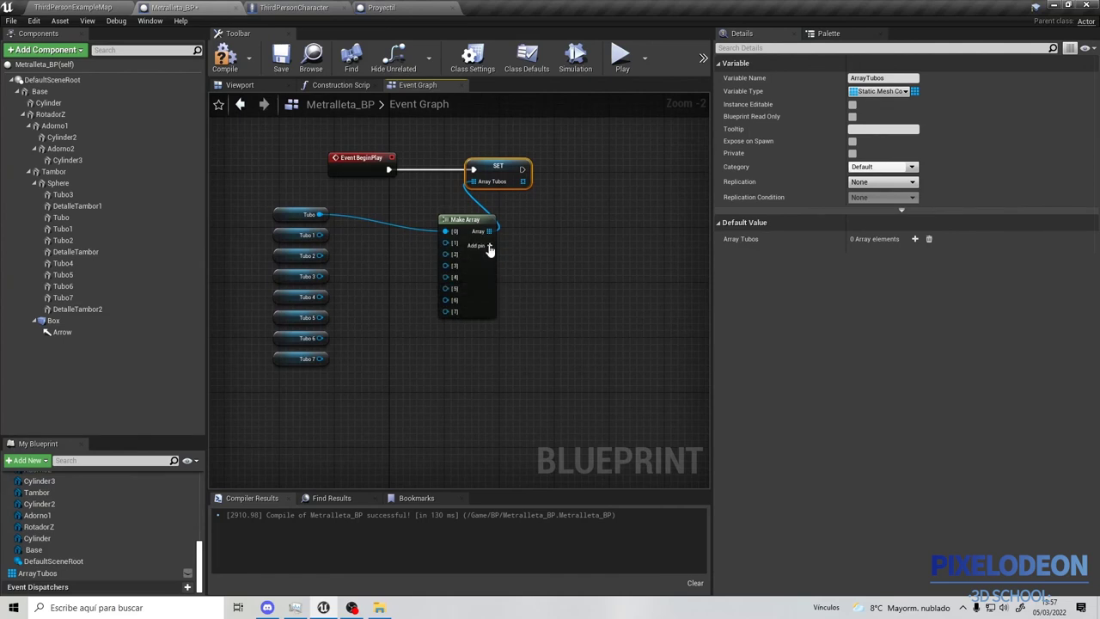
left_click_drag(319, 235, 445, 242)
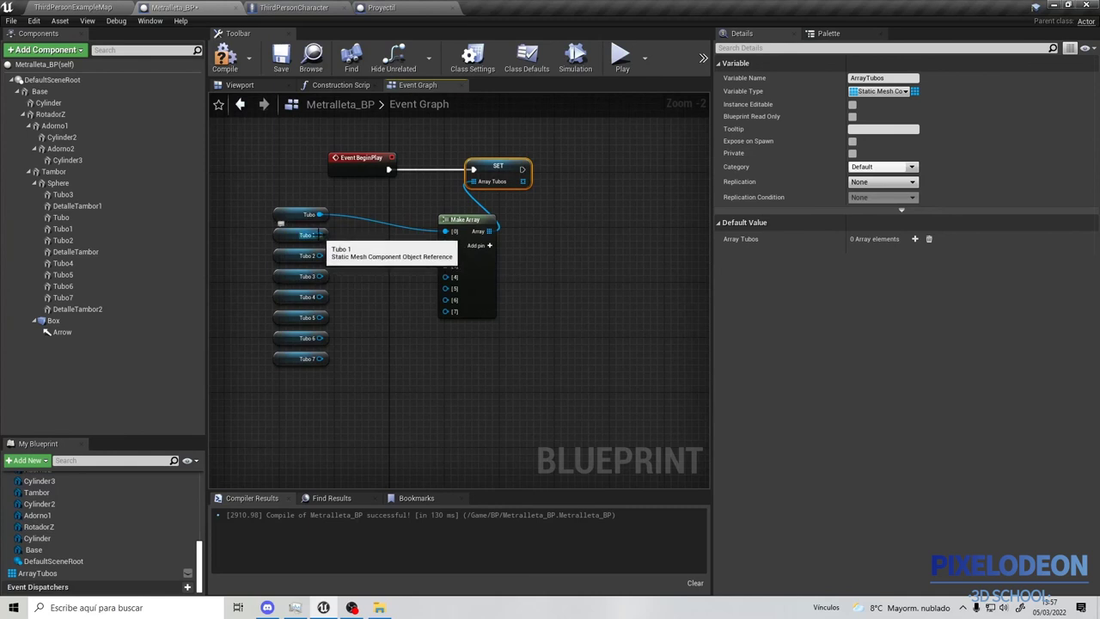
left_click_drag(320, 255, 445, 254)
left_click_drag(320, 276, 445, 265)
left_click_drag(321, 297, 333, 297)
left_click_drag(409, 288, 445, 277)
mouse_move(321, 317)
left_mouse_down()
mouse_move(409, 315)
mouse_move(453, 290)
left_mouse_up()
left_click_drag(320, 337, 447, 300)
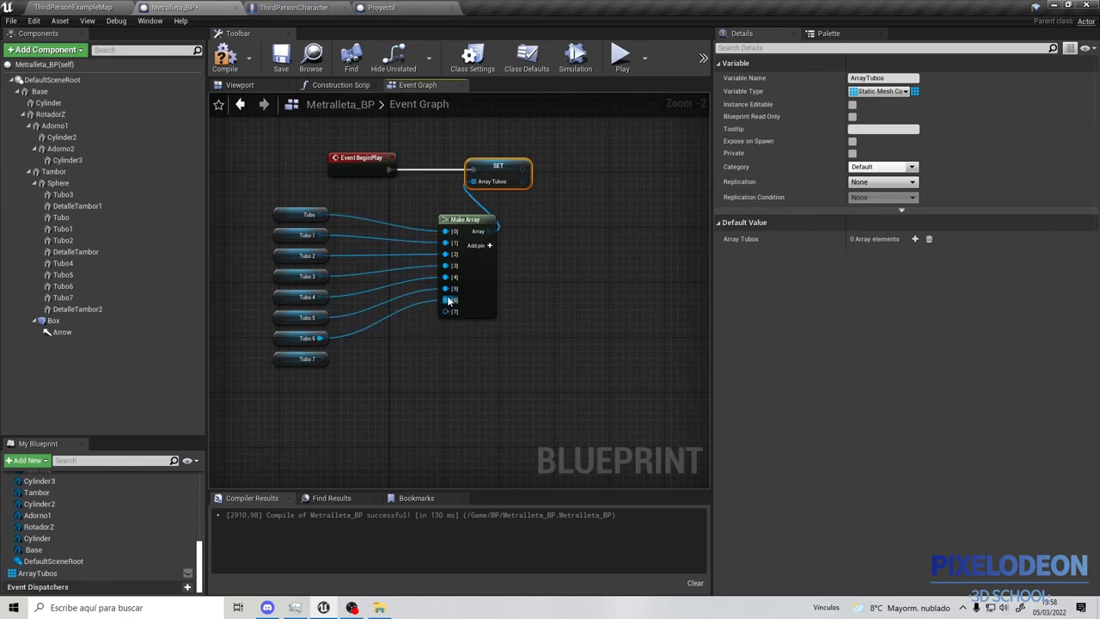
left_click_drag(320, 358, 334, 361)
left_click_drag(441, 316, 444, 311)
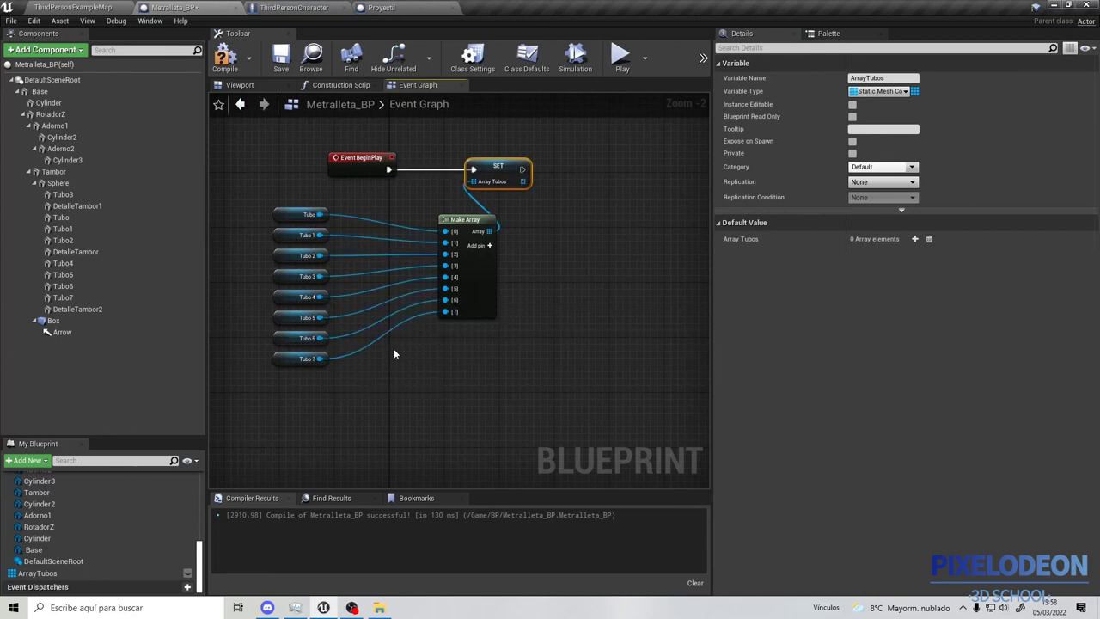
left_click(53, 320)
Add an On Component Begin Overlap (Box) event and pull a wire from its Other Comp pin
right_click(63, 323)
mouse_move(126, 343)
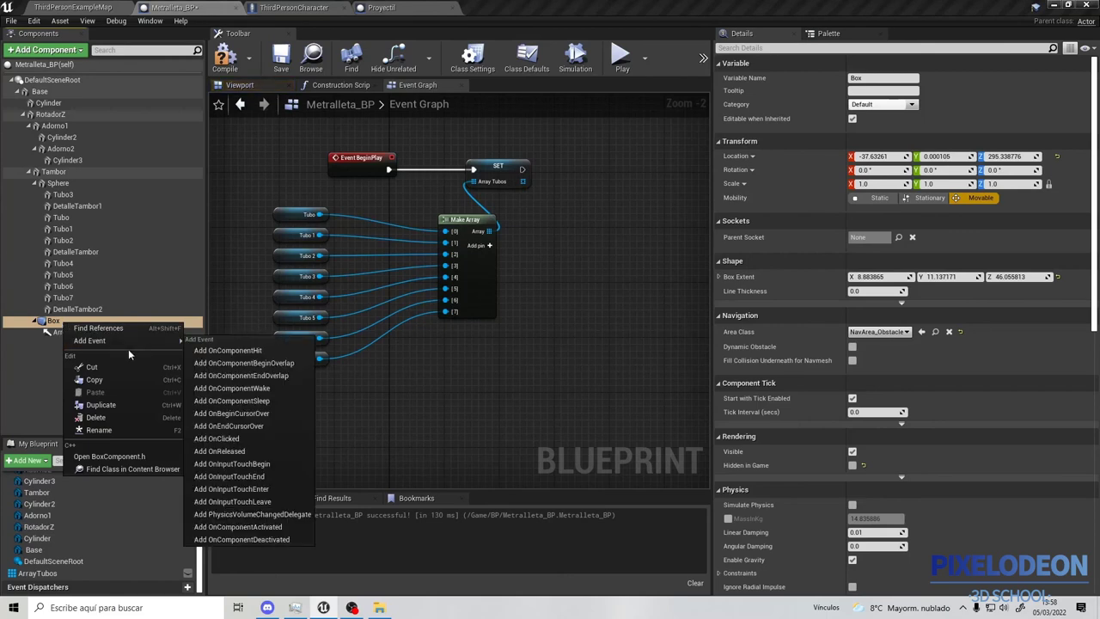
left_click(245, 364)
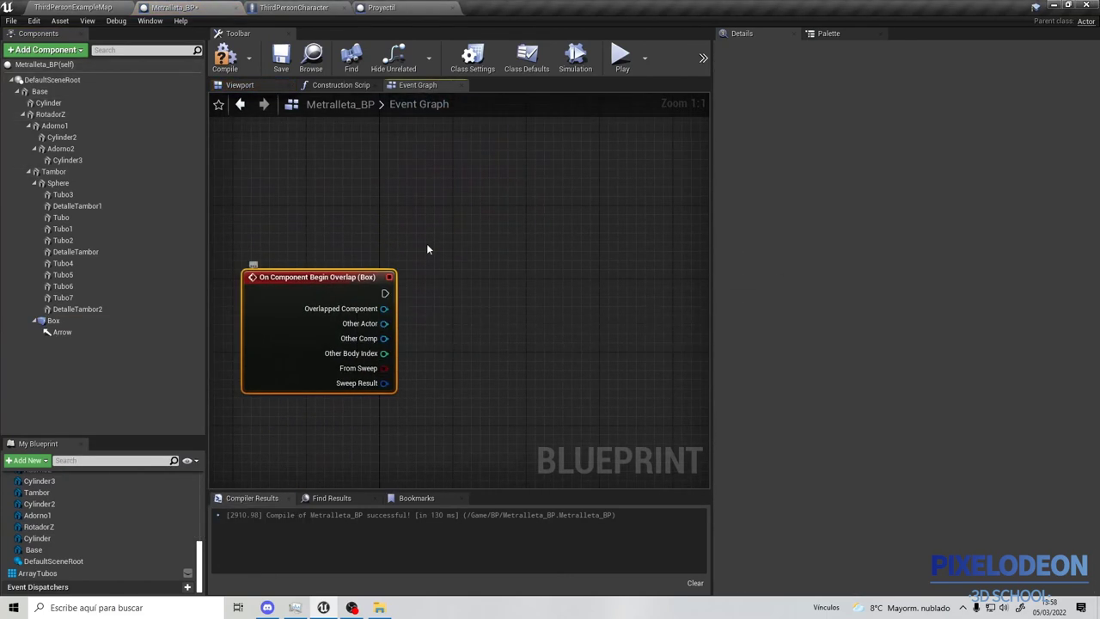
scroll(422, 247, "down", 6)
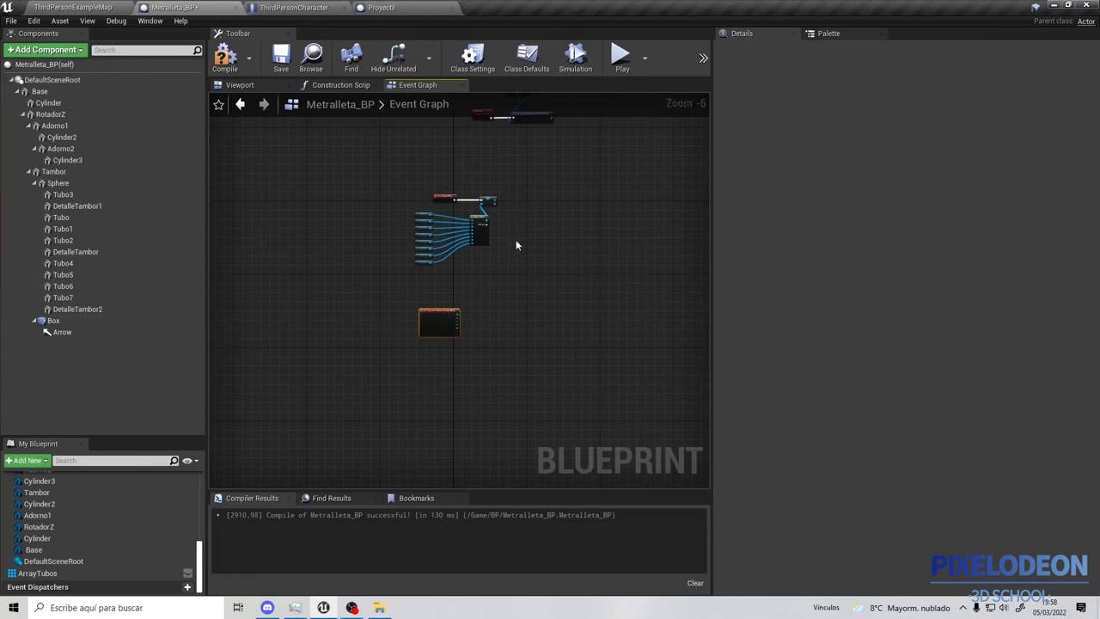
right_click_drag(516, 241, 387, 305)
right_click_drag(462, 348, 409, 255)
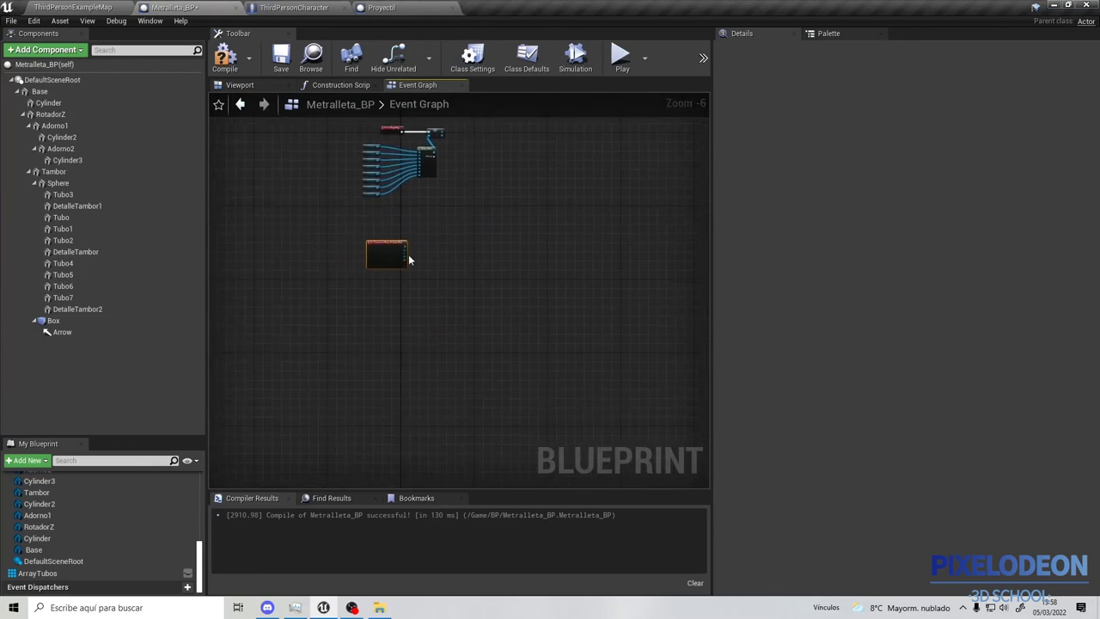
scroll(411, 251, "up", 3)
left_click_drag(364, 274, 423, 255)
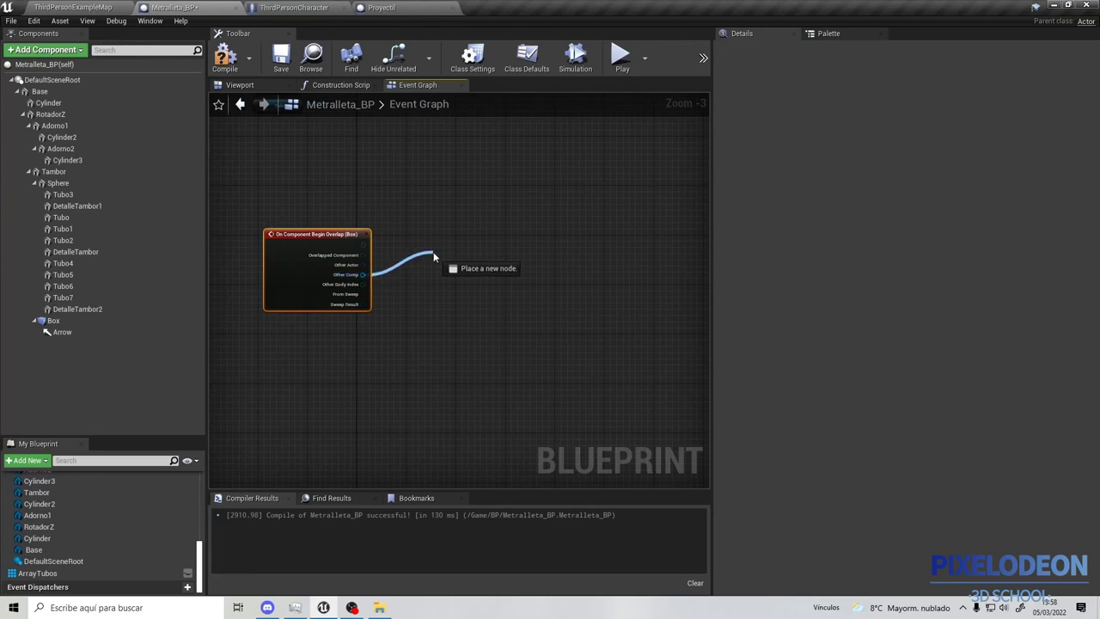
left_click_drag(441, 254, 442, 257)
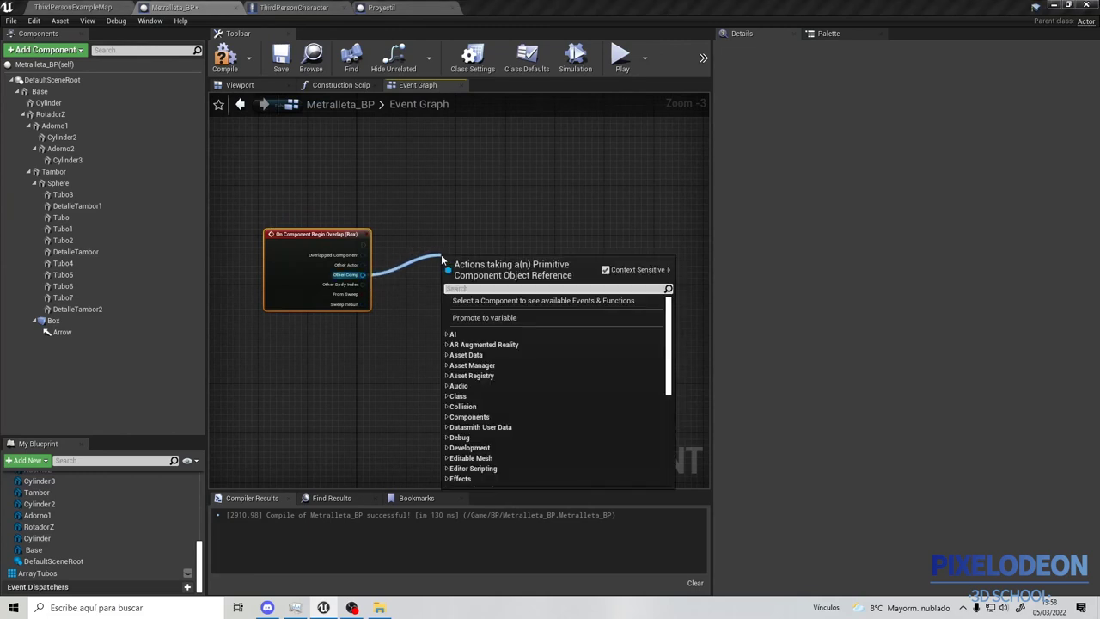
Add an Equal (Object) node from Other Comp and a For Each Loop over an ArrayTubos getter
type("==")
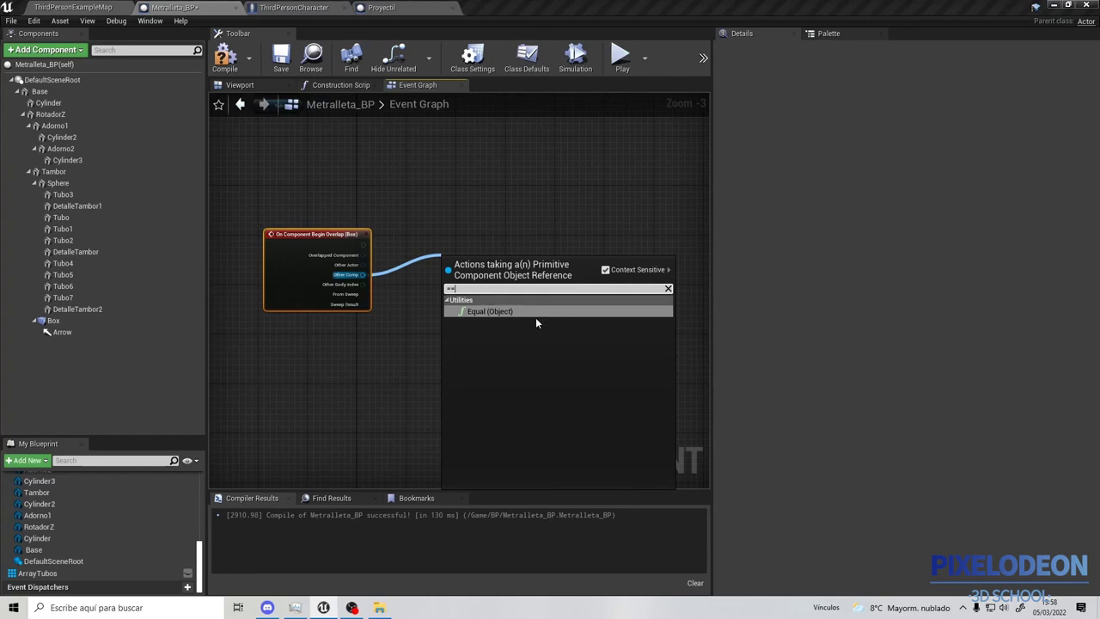
left_click(535, 315)
scroll(412, 279, "up", 3)
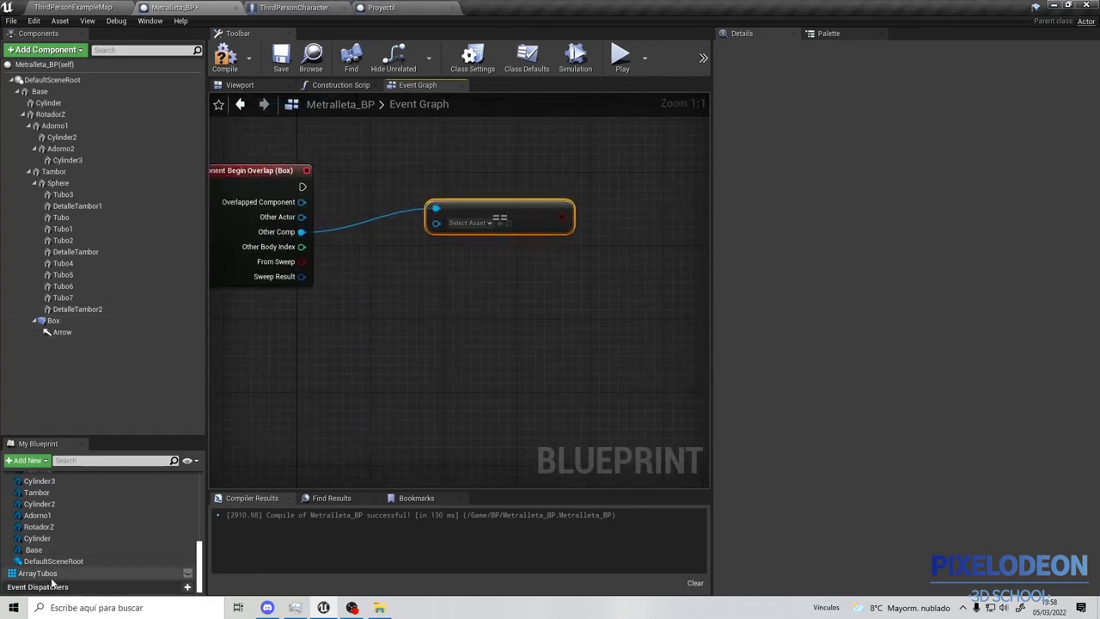
left_click_drag(47, 574, 277, 561)
left_click_drag(336, 324, 372, 320)
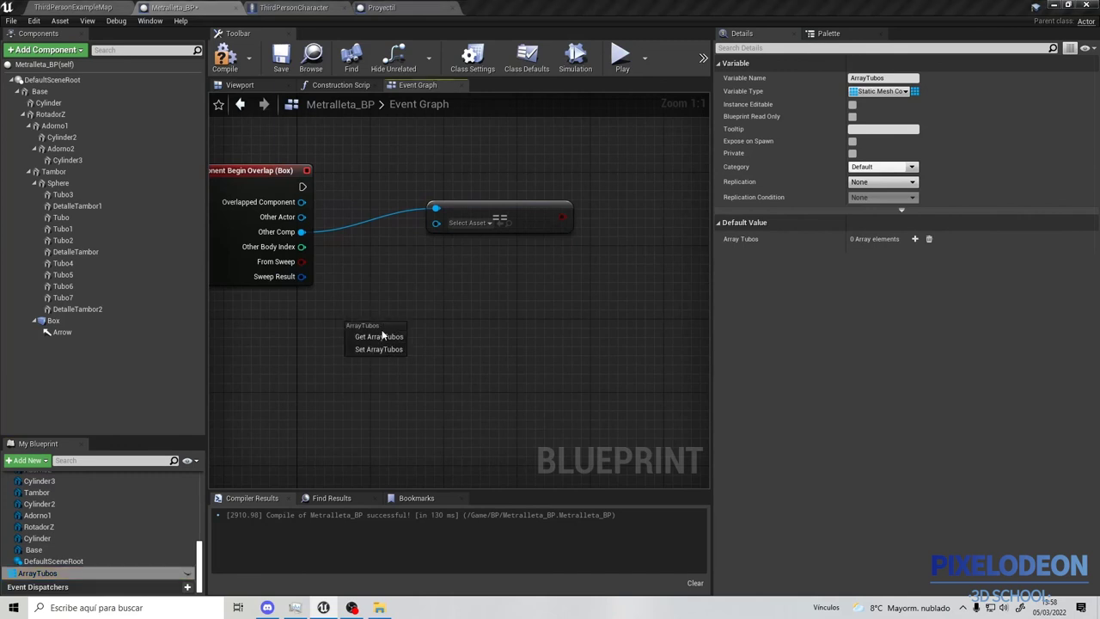
left_click(379, 336)
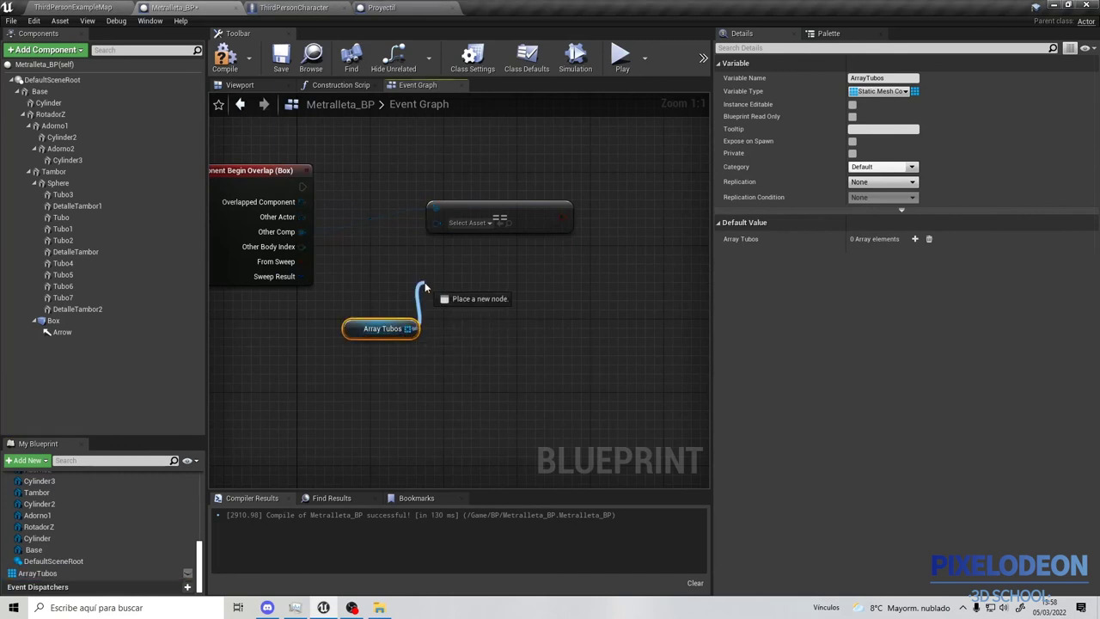
left_click_drag(414, 329, 424, 286)
type("fo")
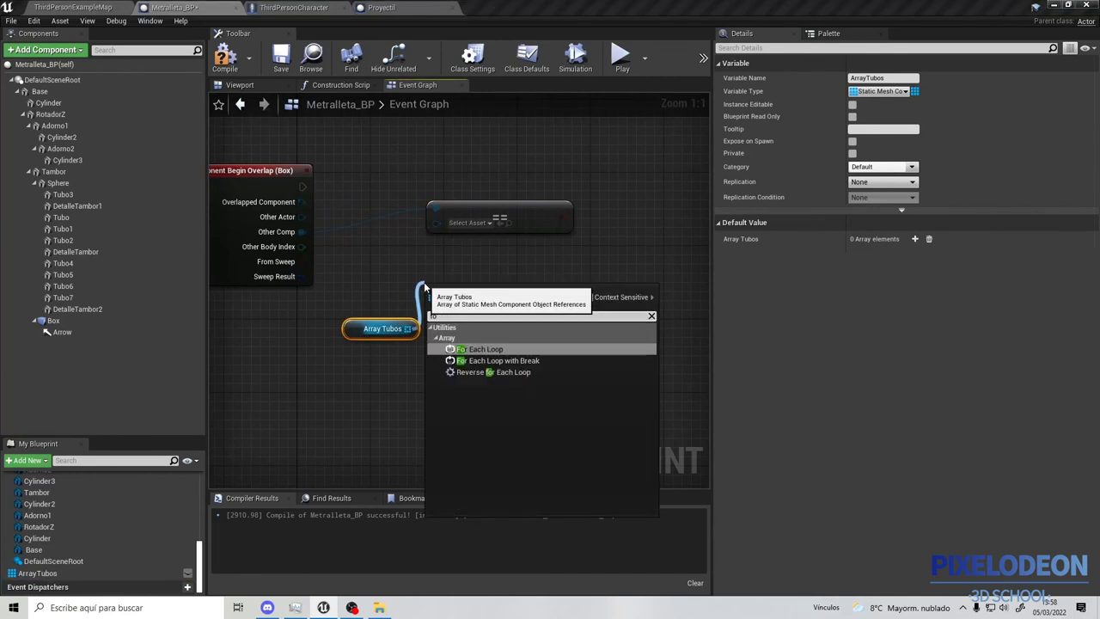
left_click(490, 348)
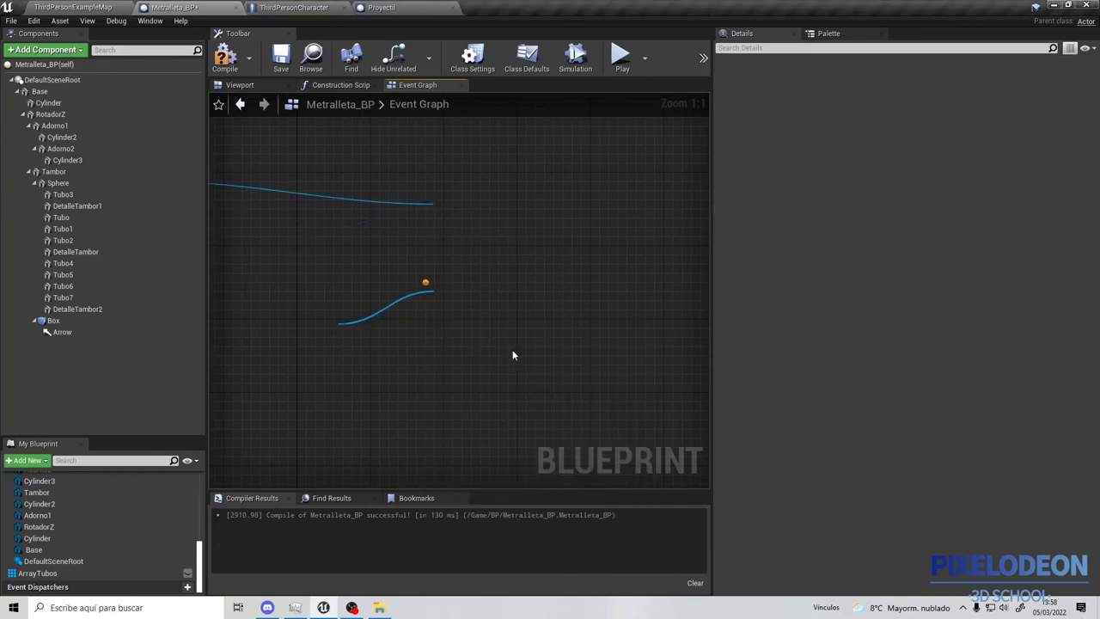
Run the For Each Loop from the overlap event and compare Array Element with Other Comp
left_click_drag(491, 290, 425, 126)
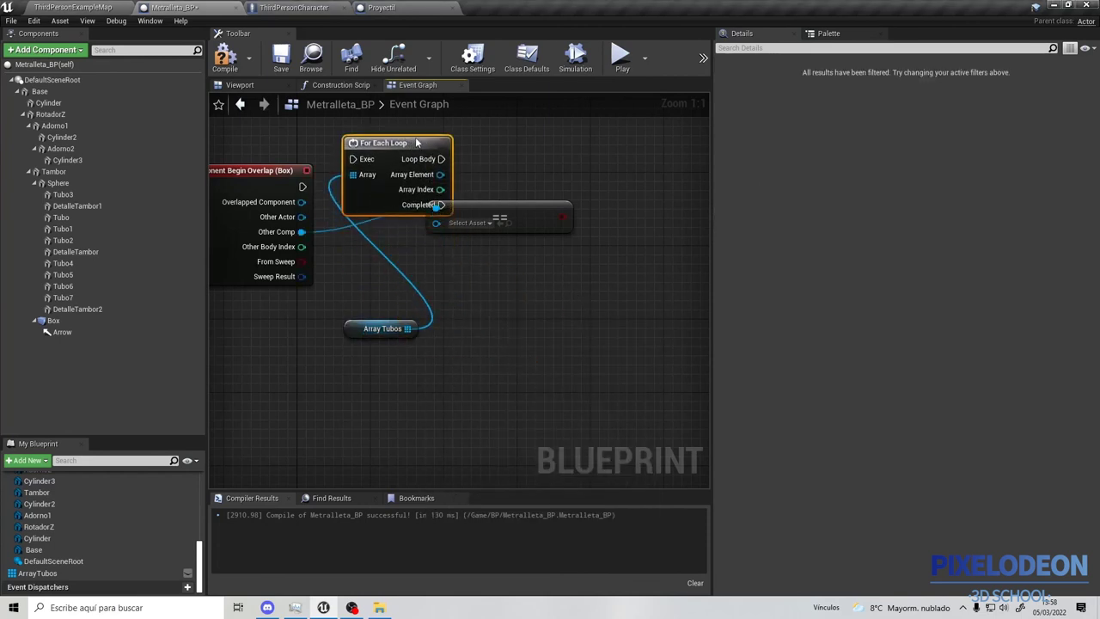
left_click_drag(498, 207, 561, 226)
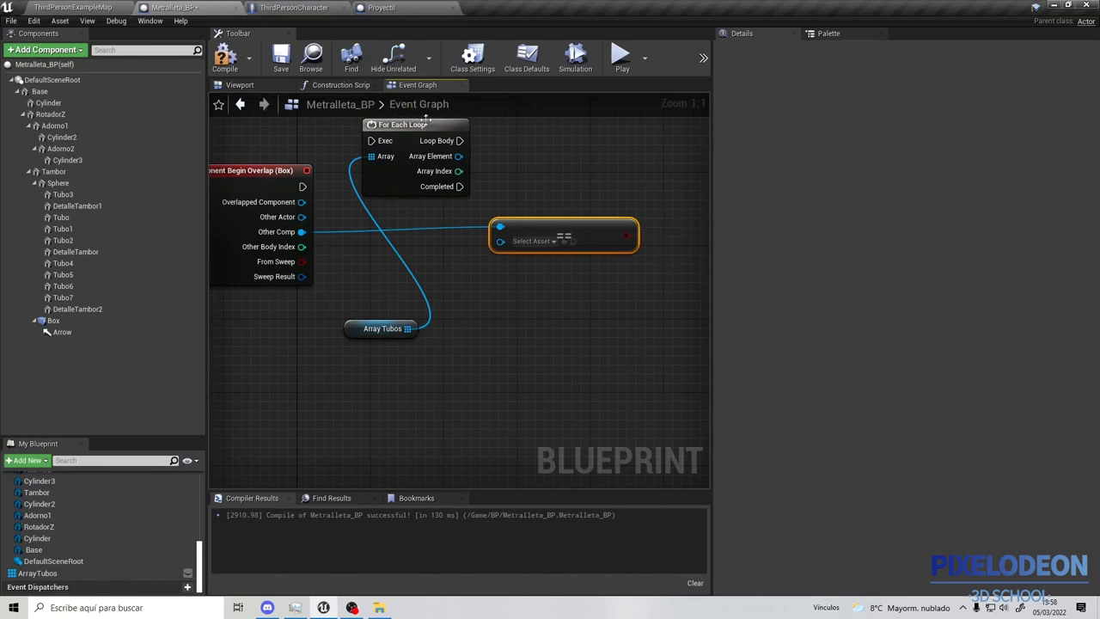
left_click_drag(422, 128, 430, 146)
left_click_drag(302, 186, 383, 159)
right_click_drag(462, 172, 321, 164)
left_click_drag(328, 163, 361, 237)
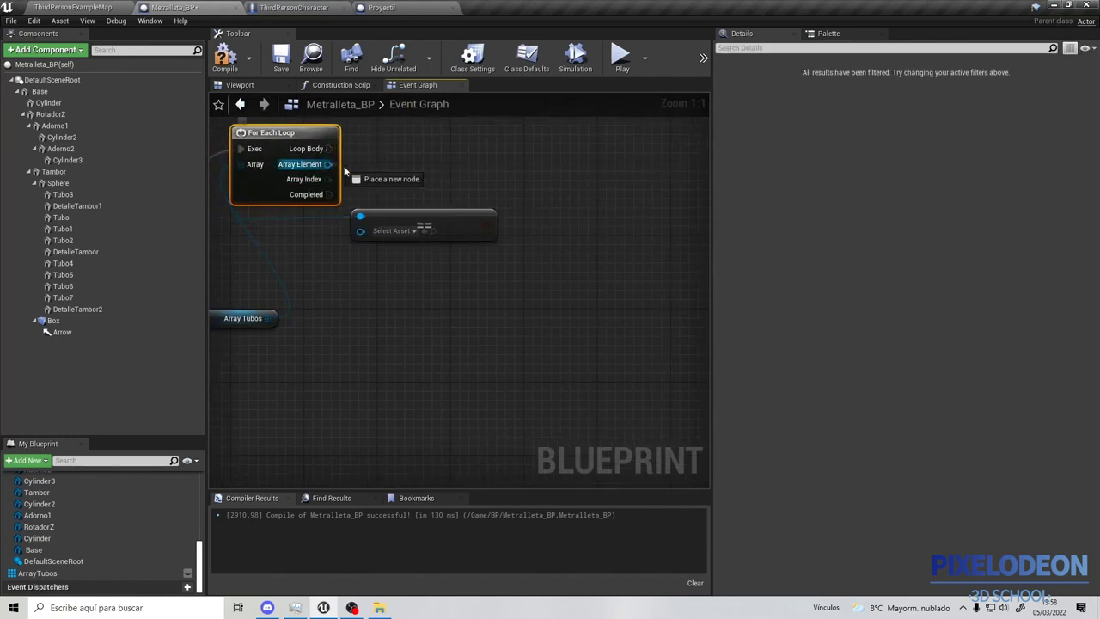
right_click_drag(309, 242, 431, 272)
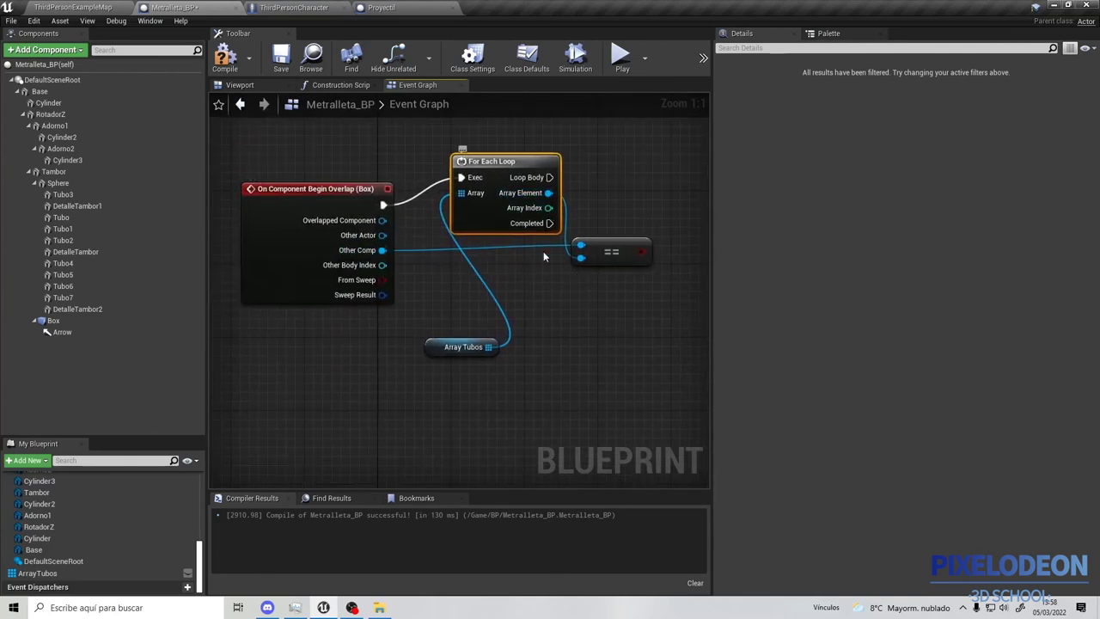
right_click_drag(584, 201, 413, 174)
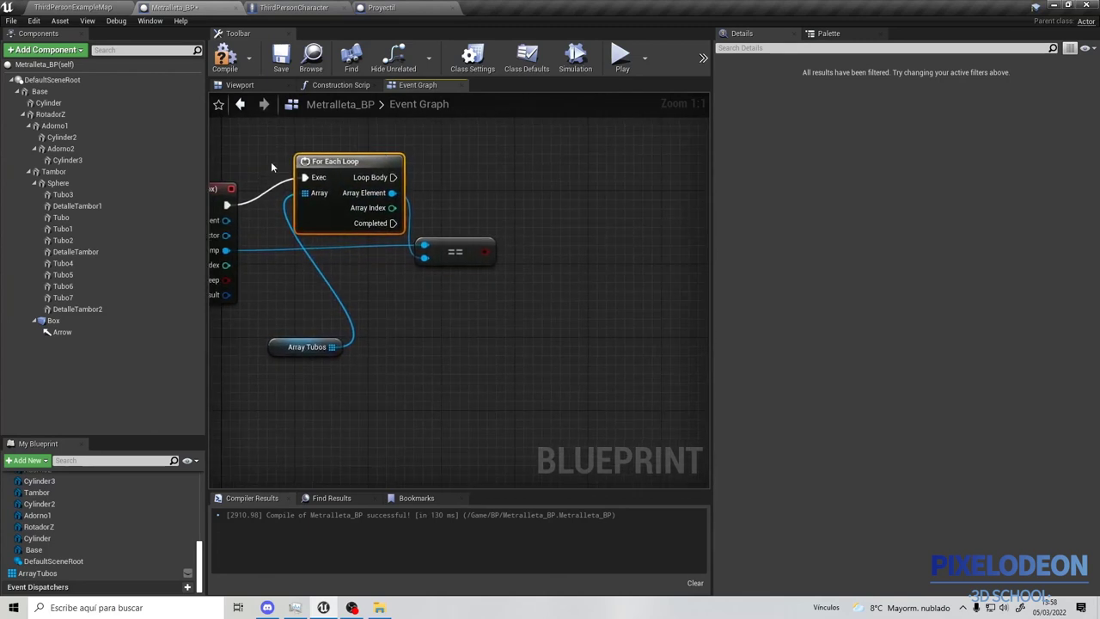
right_click_drag(261, 179, 415, 225)
left_click(320, 209)
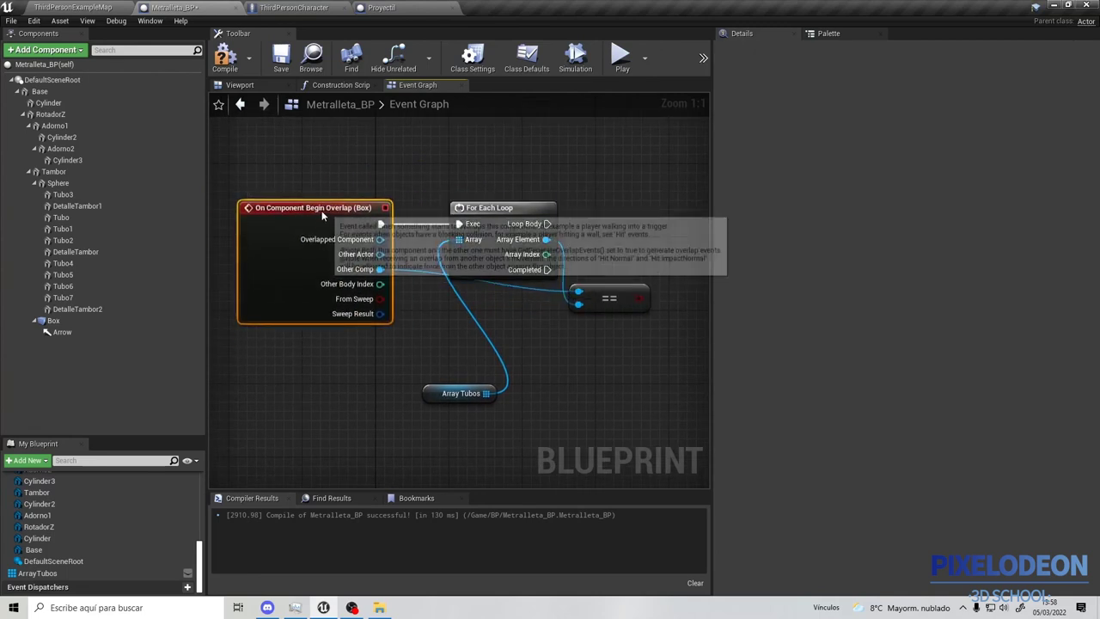
Add a Branch per loop iteration using the == result, with Print String on True
right_click_drag(675, 219, 373, 248)
left_click(476, 252)
mouse_move(348, 248)
left_mouse_down()
mouse_move(428, 266)
mouse_move(488, 258)
left_mouse_up()
left_click_drag(439, 316, 455, 321)
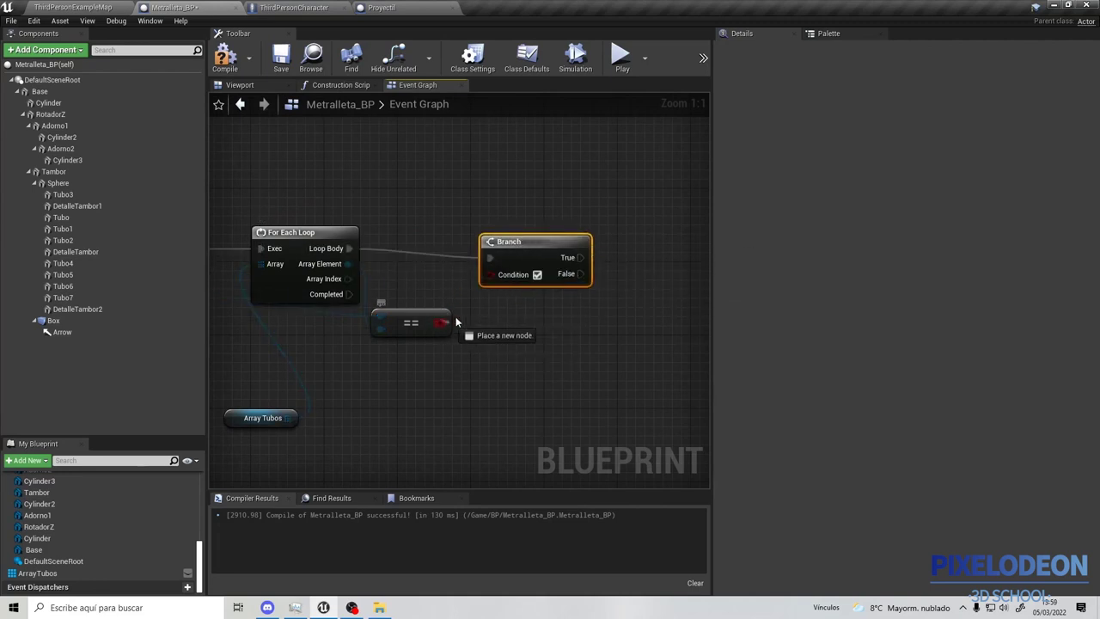
left_click_drag(493, 280, 490, 275)
right_click_drag(531, 313, 346, 293)
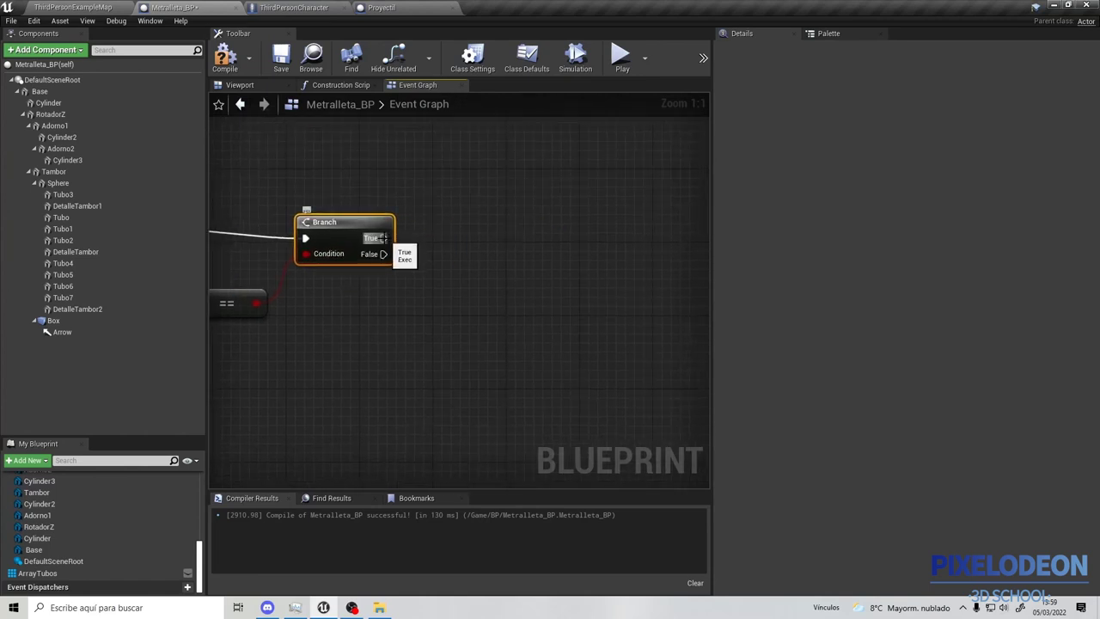
left_click_drag(381, 238, 465, 163)
type("print")
key("Return")
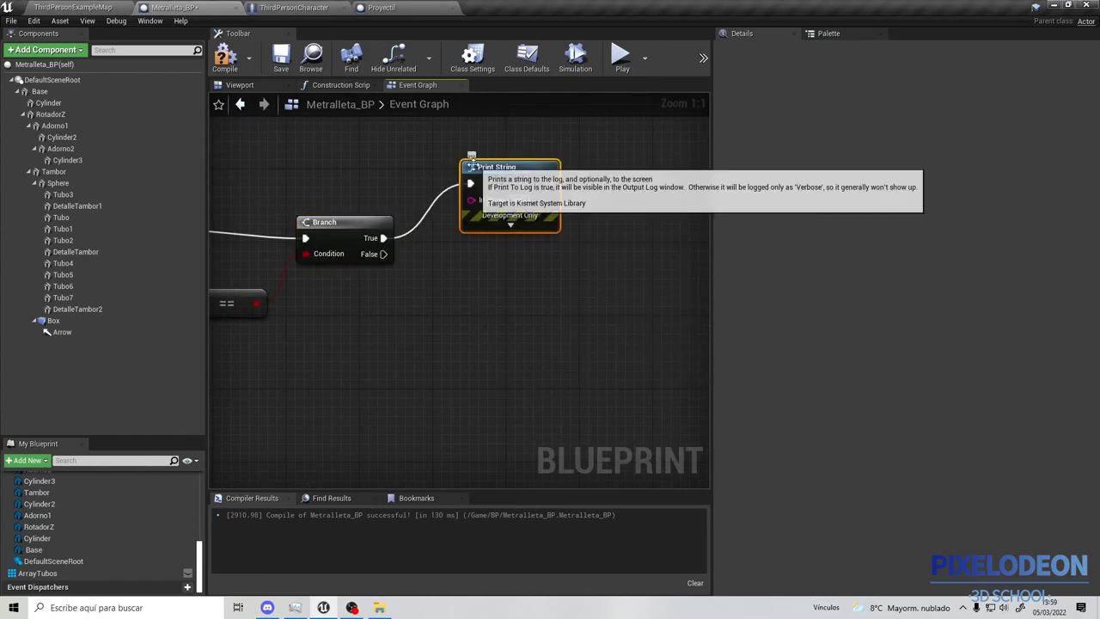
Compile Metralleta_BP, switch to ThirdPersonExampleMap and start playing the level
left_click(225, 57)
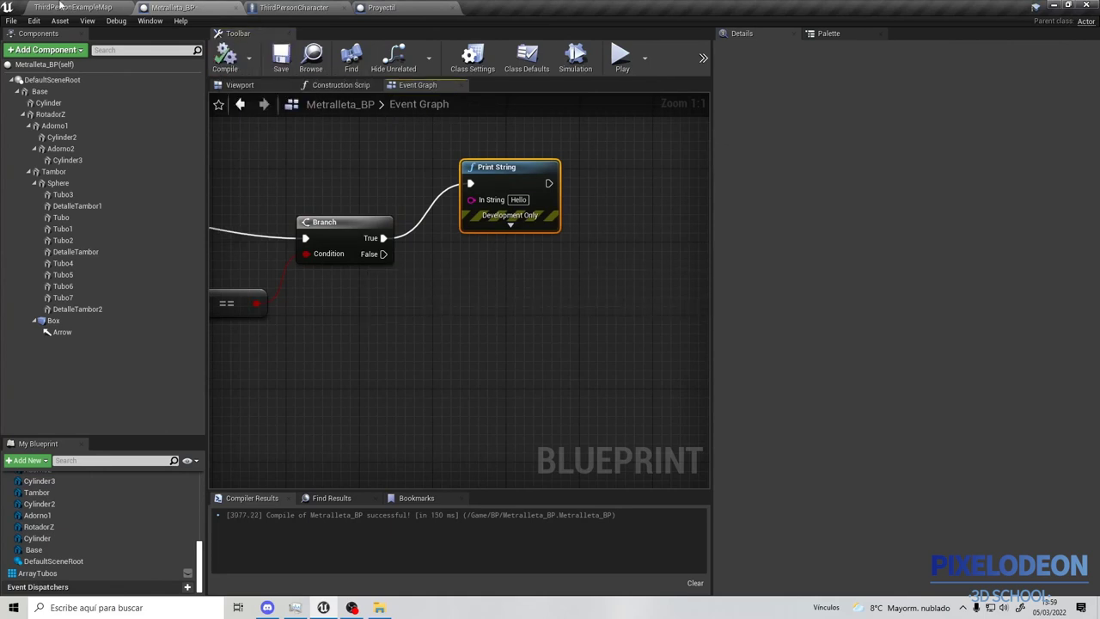
left_click(60, 7)
left_click(697, 40)
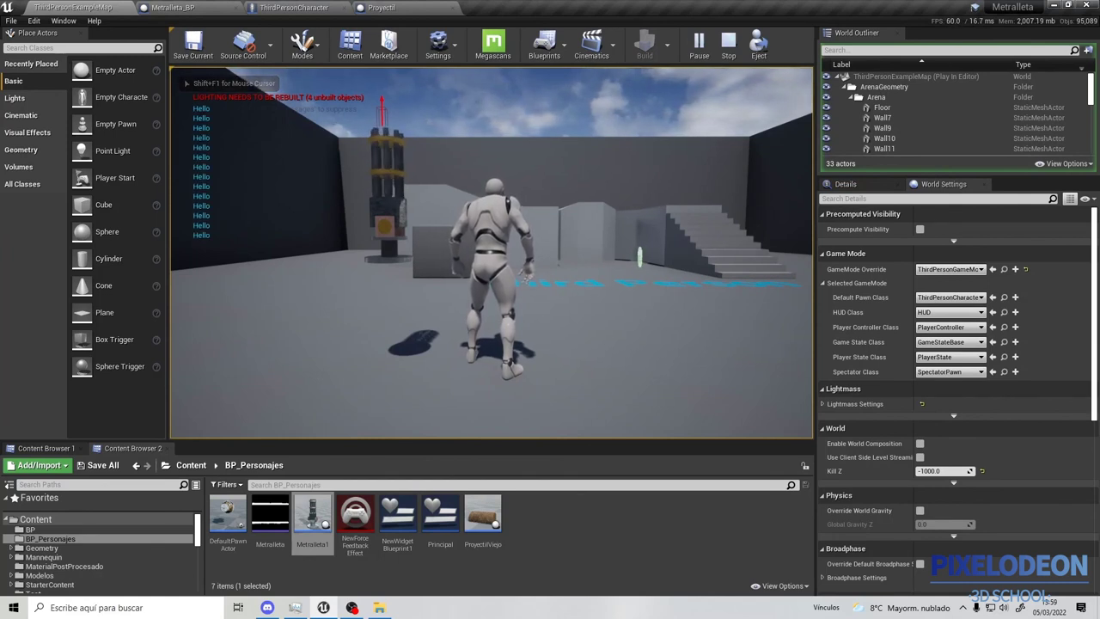
End the play session with Esc after Hello has printed repeatedly
key("Escape")
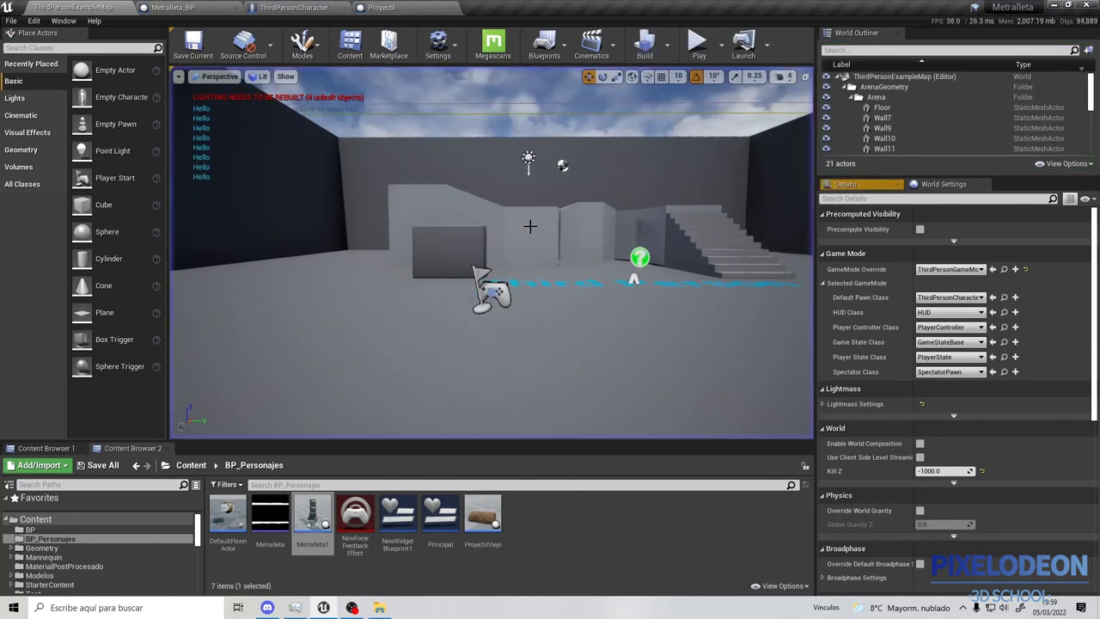